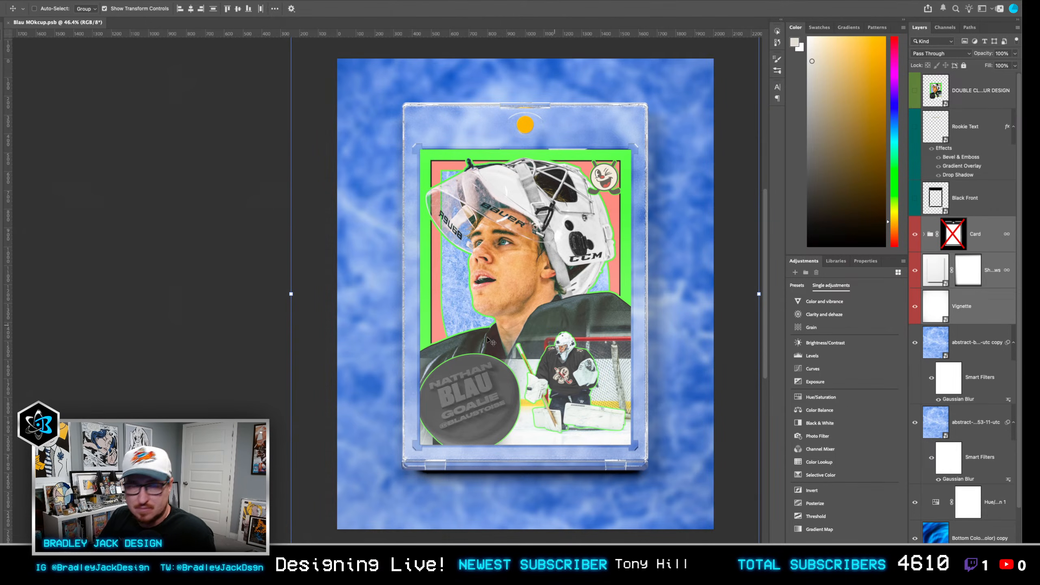
Show the Rookie Text and Black Front layers and enlarge them together to the width of the card holder.
click(938, 175)
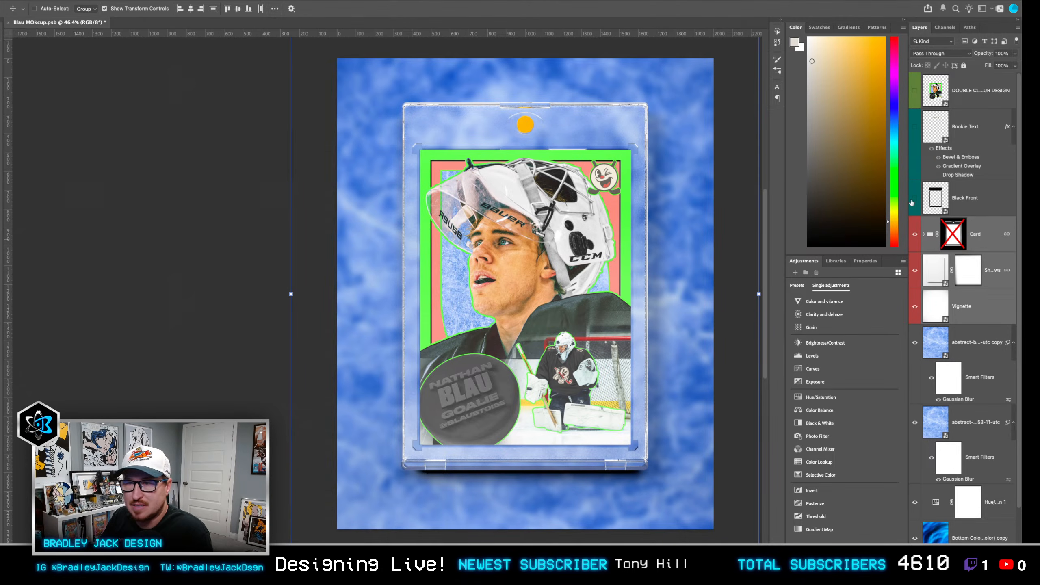
drag(915, 202, 916, 127)
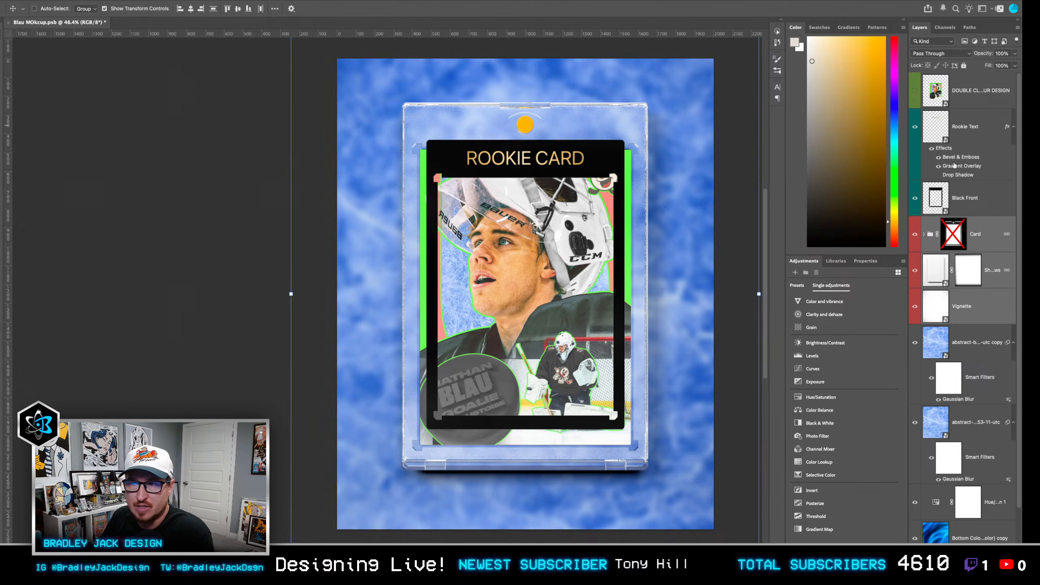
click(962, 135)
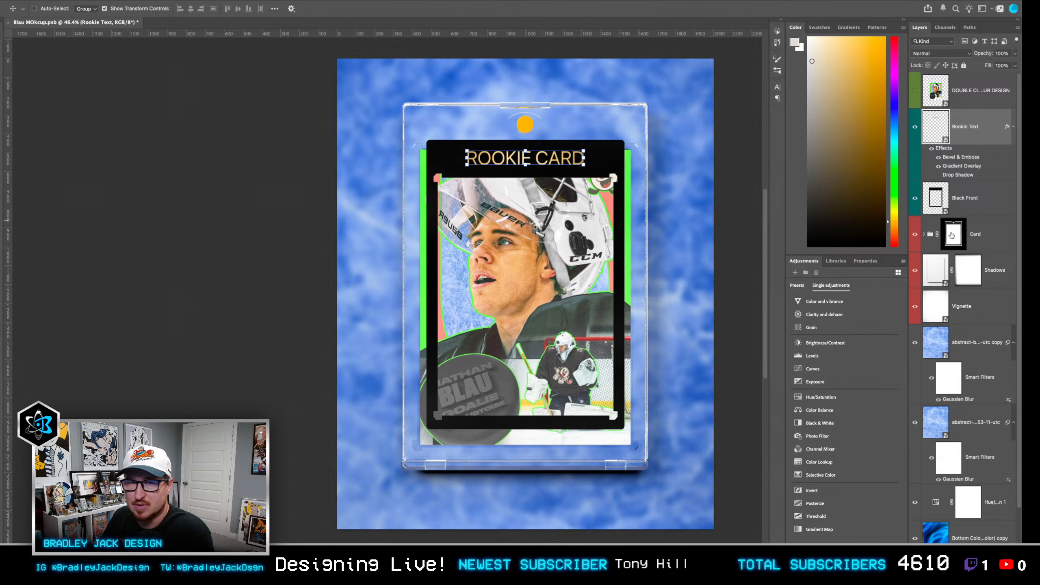
click(965, 198)
drag(627, 139, 663, 111)
key(Return)
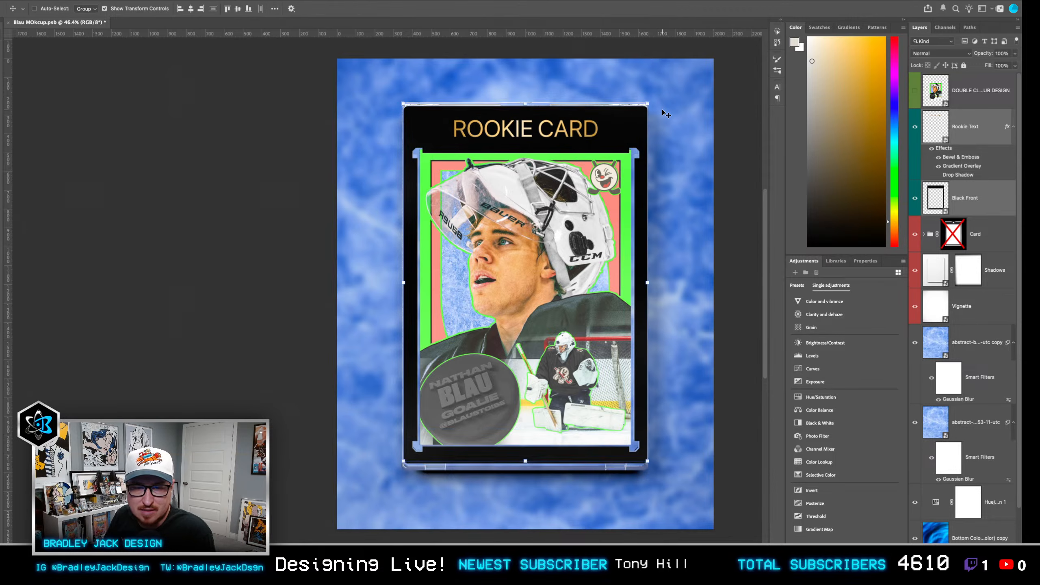
Fit the rookie frame and text to the holder's top and bottom edges, and hide the Rookie Text and Black Front layers.
key(Up)
key(Up)
key(Up)
key(Up)
key(Up)
key(Up)
key(Up)
key(Up)
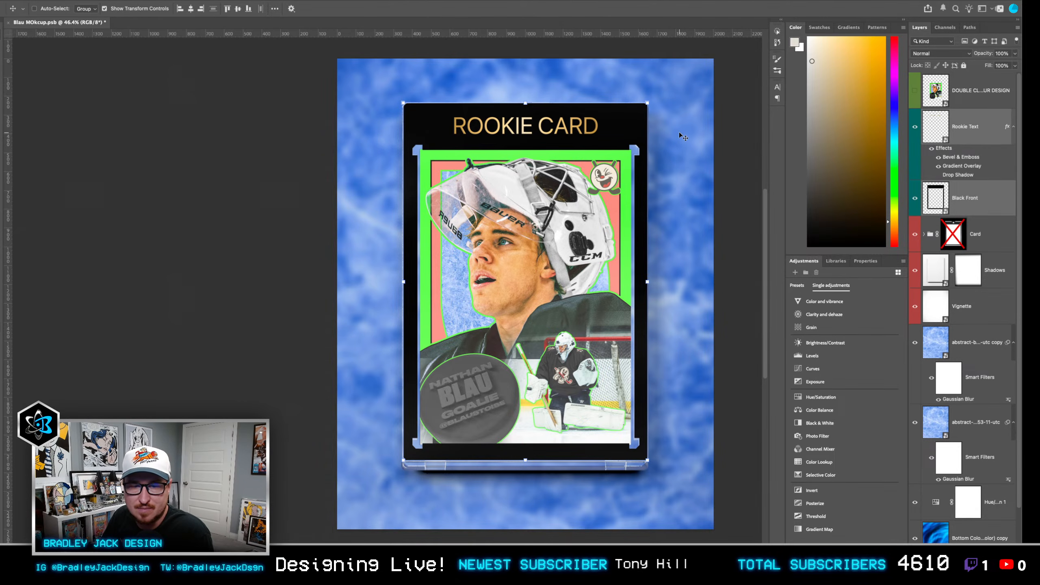
drag(525, 460, 525, 463)
key(Return)
click(914, 199)
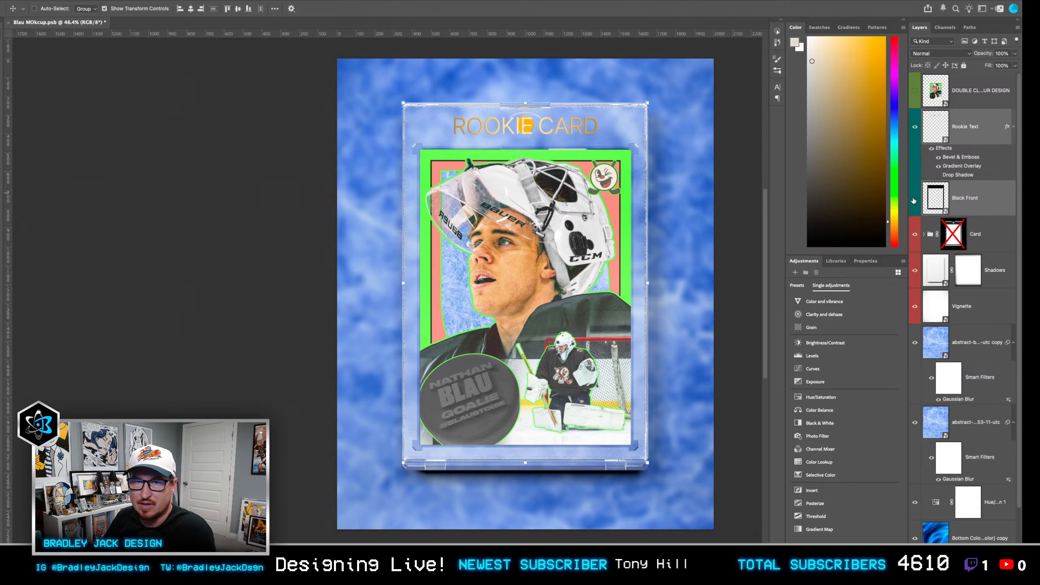
click(917, 138)
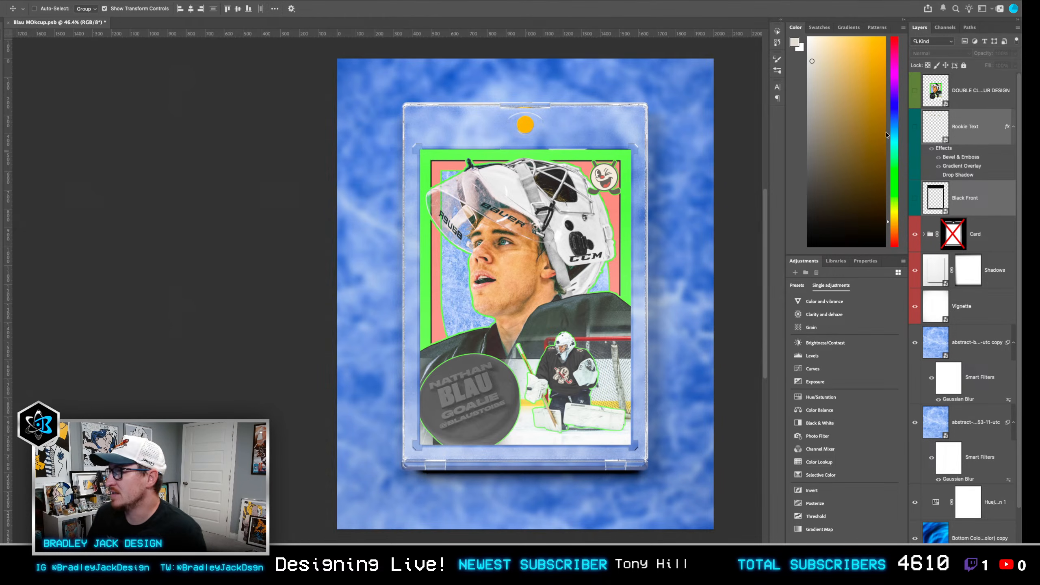
Open the contents of the mockup's design smart object and hide the placeholder text and both Color Fill 1 layers.
click(940, 91)
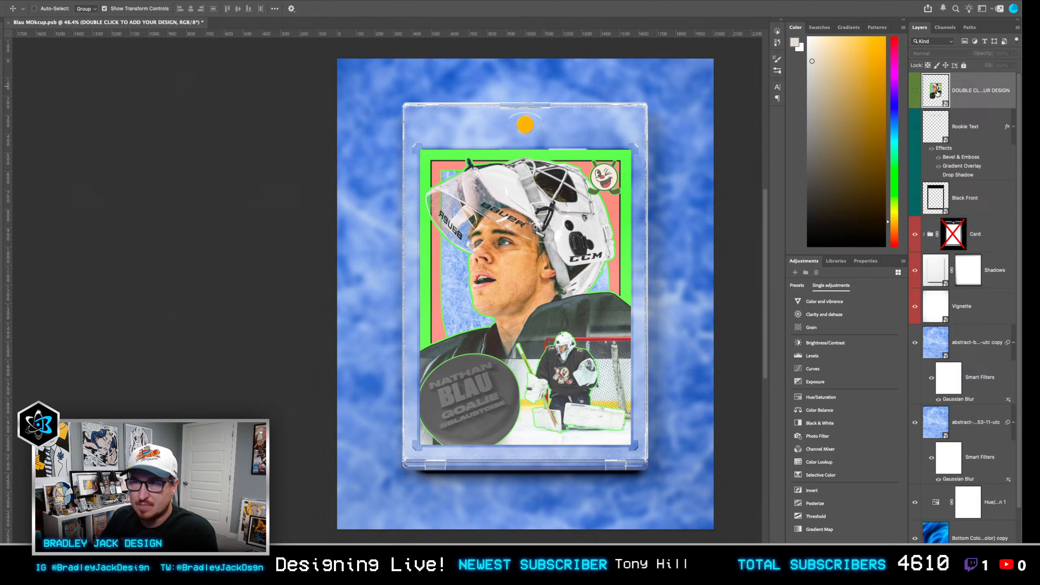
double_click(938, 92)
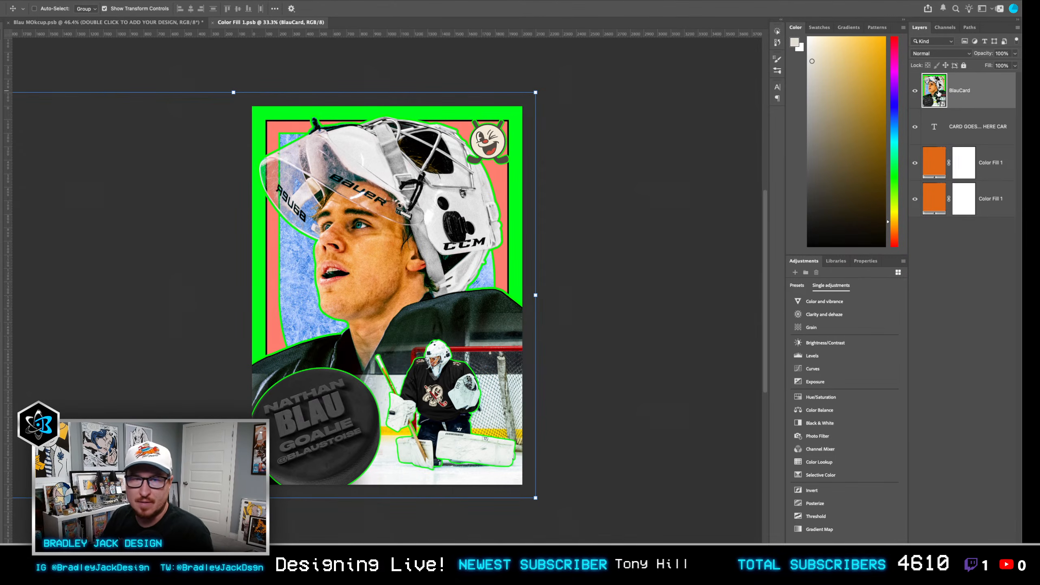
drag(915, 130, 914, 193)
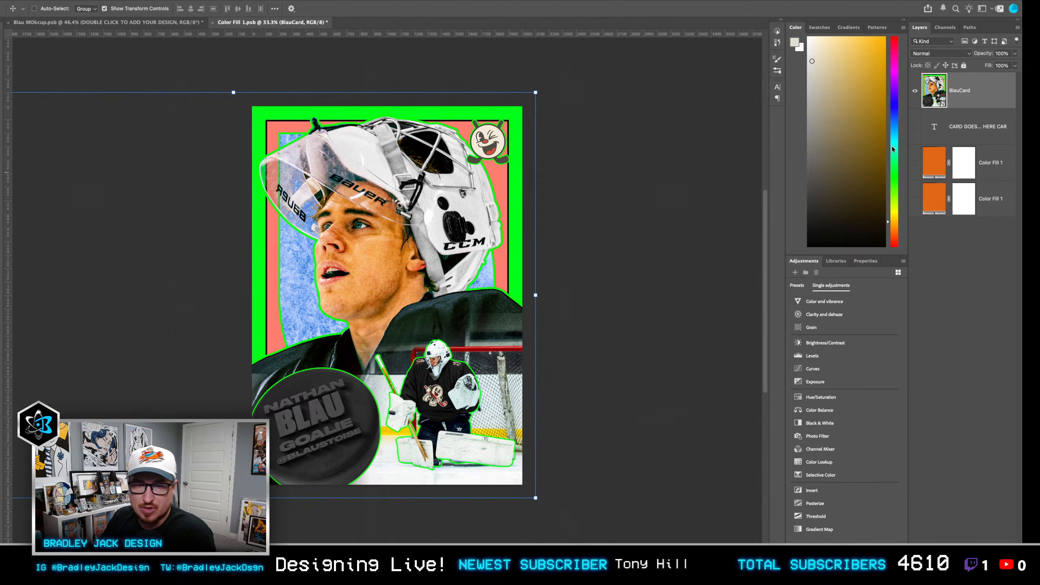
Open the BlauCard smart object and review the Friday to-do list with its white fill shown, hiding both layers again.
double_click(934, 88)
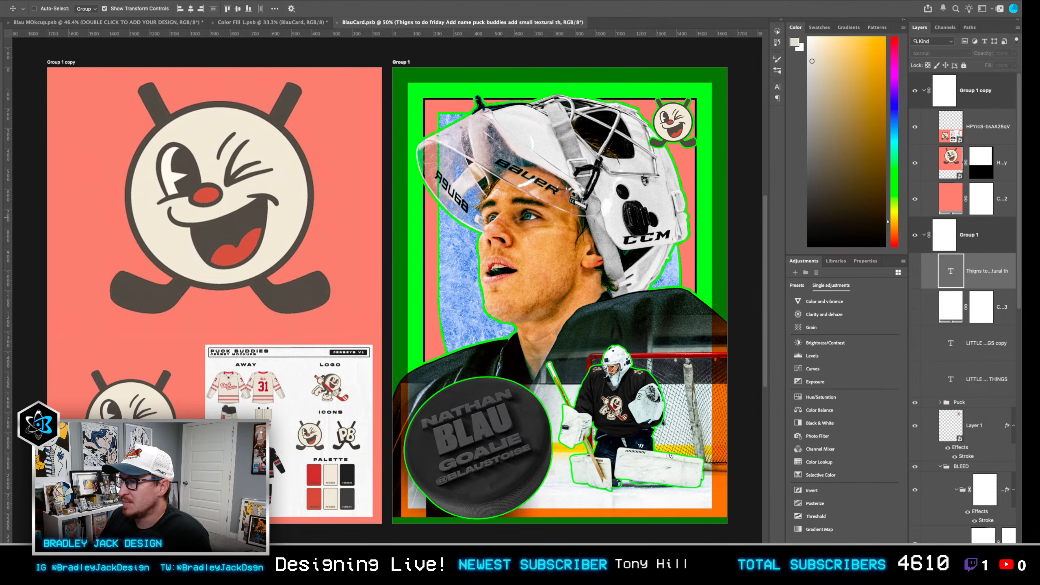
drag(916, 308, 916, 271)
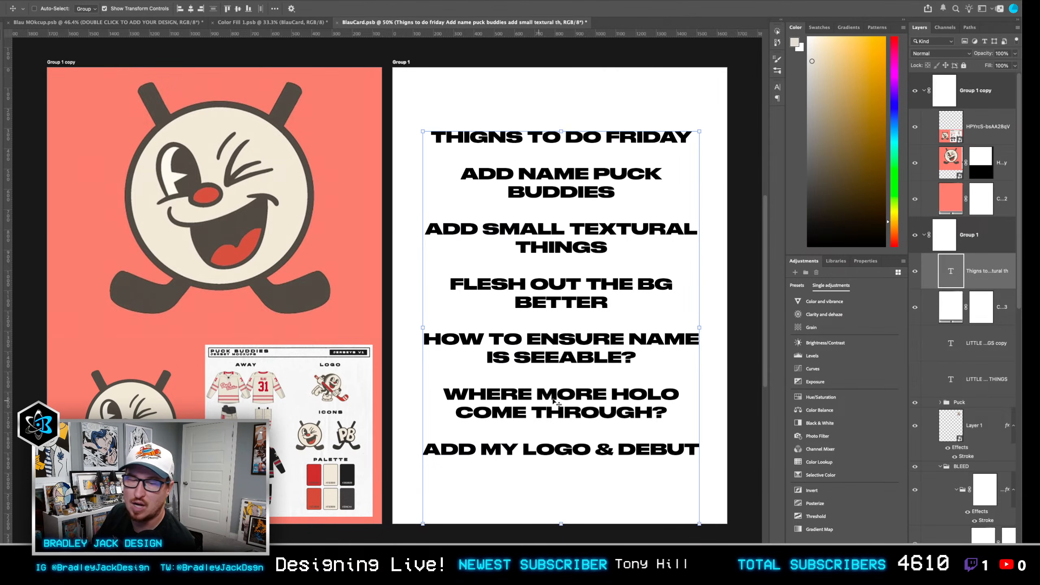
click(915, 271)
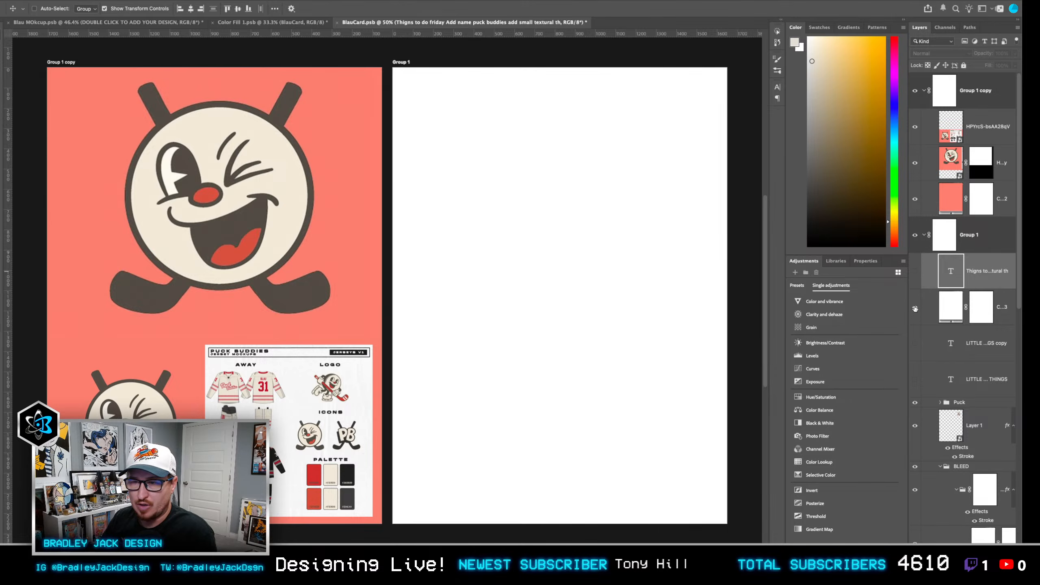
click(914, 307)
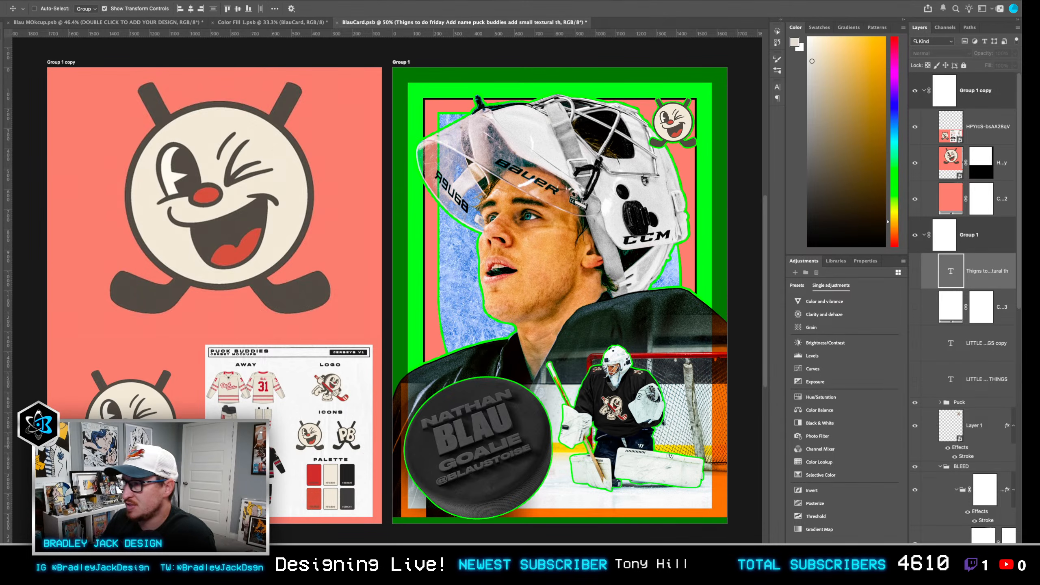
Place the hq720 cartoon goalie image on the card artboard, open its contents and cut the goalie out from the background.
drag(1021, 232, 516, 240)
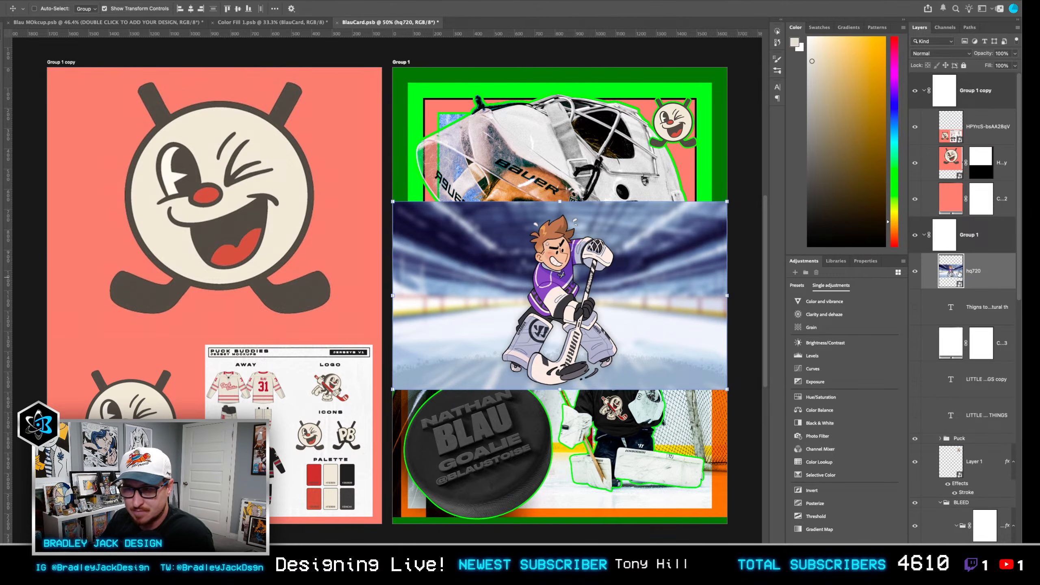
double_click(950, 272)
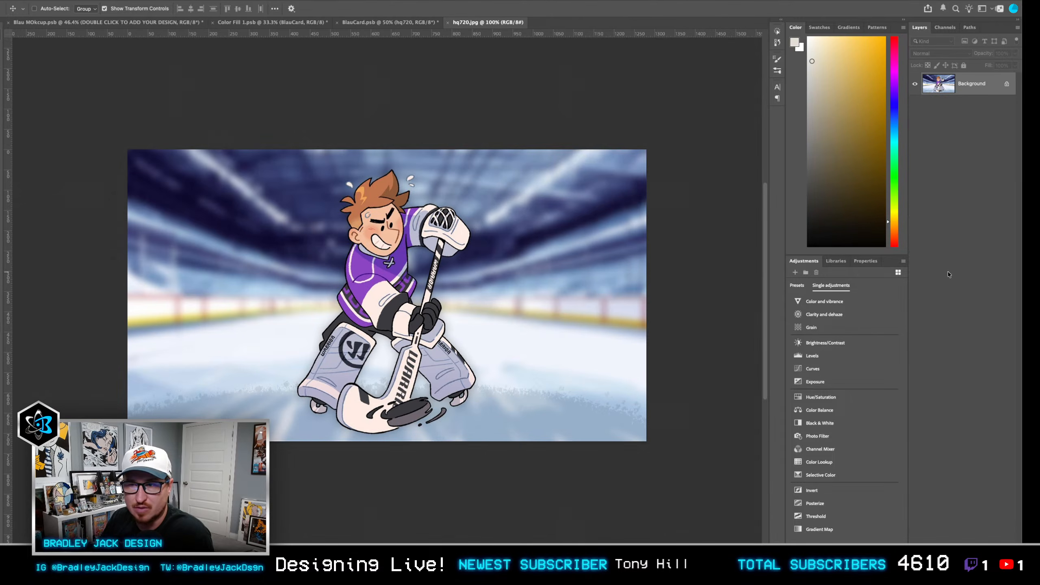
key(w)
click(339, 10)
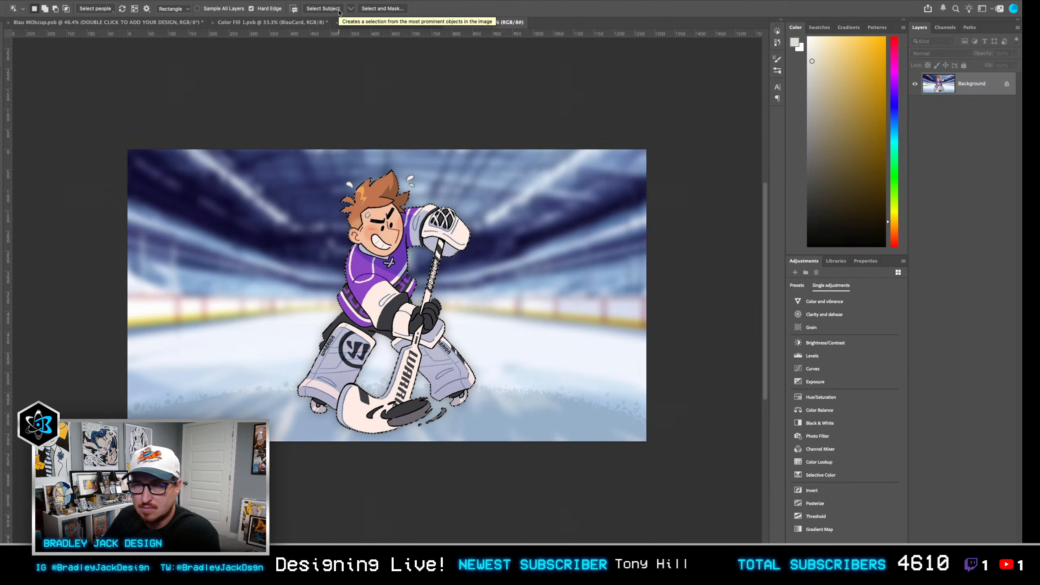
click(379, 9)
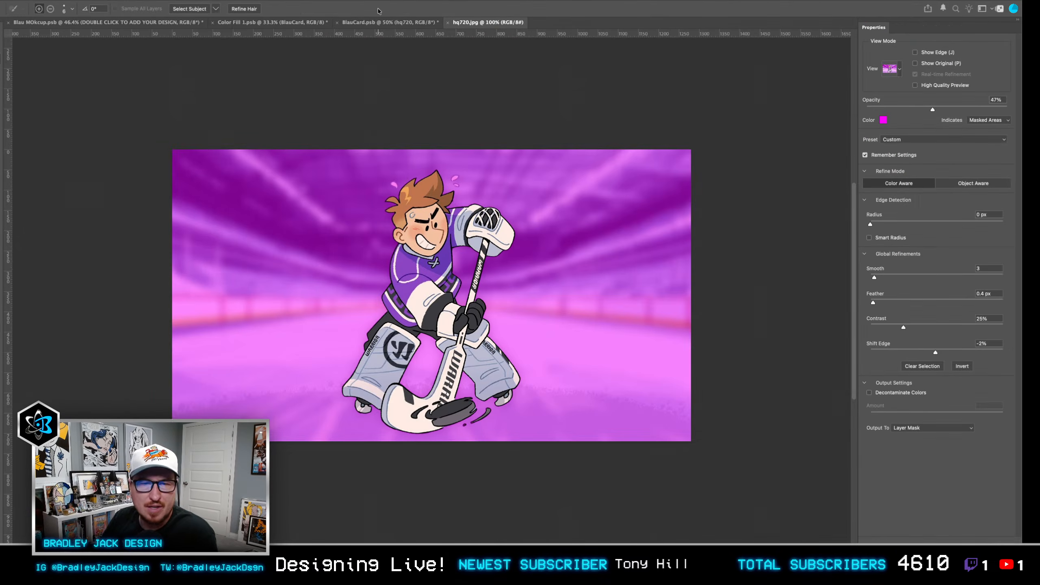
key(Return)
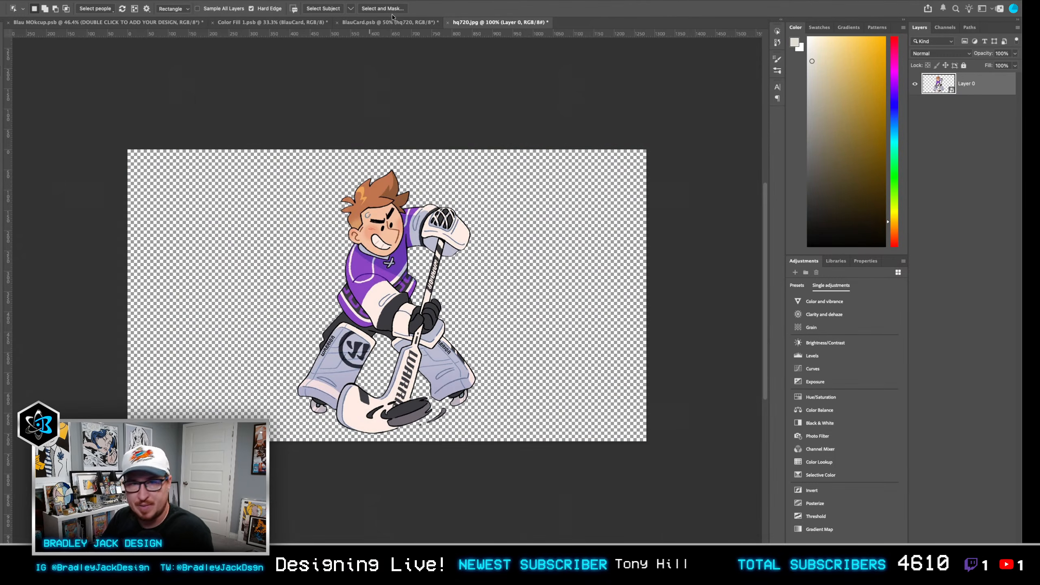
Replace the full hq720 picture in the BlauCard document with the cut-out cartoon goalie.
key(ctrl+shift+Tab)
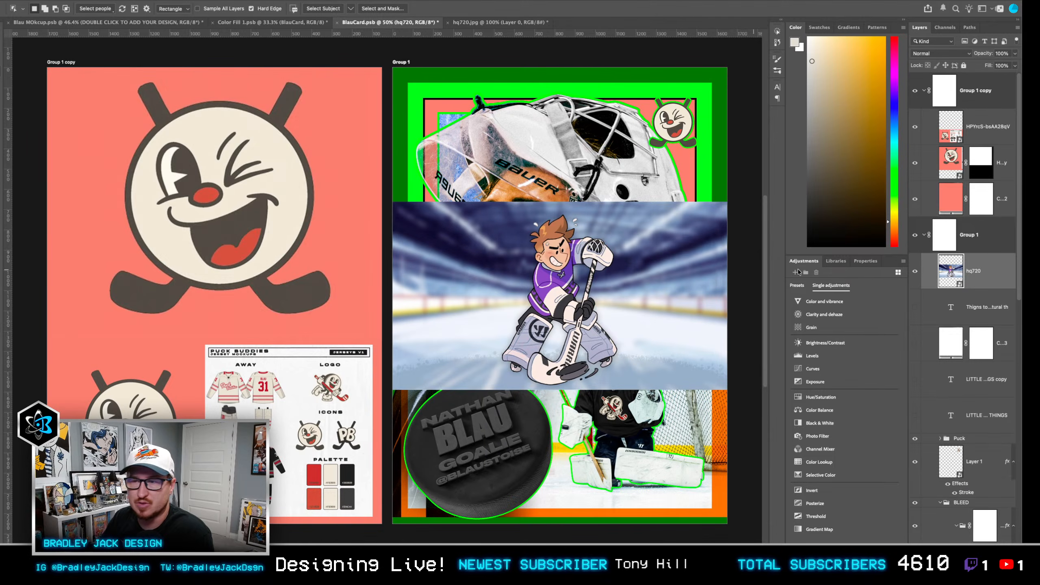
key(Delete)
key(super+v)
drag(566, 312, 629, 401)
key(v)
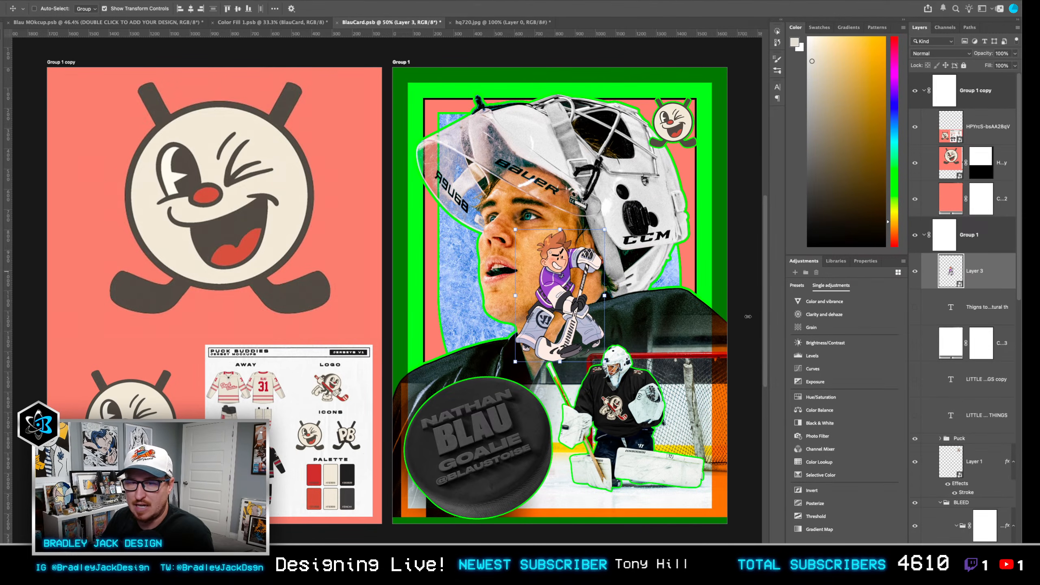
Move and scale the cartoon goalie over the small goalie photo in the card's lower right, and hide its layer.
drag(504, 307, 570, 429)
drag(669, 351, 687, 327)
drag(624, 365, 619, 349)
click(915, 271)
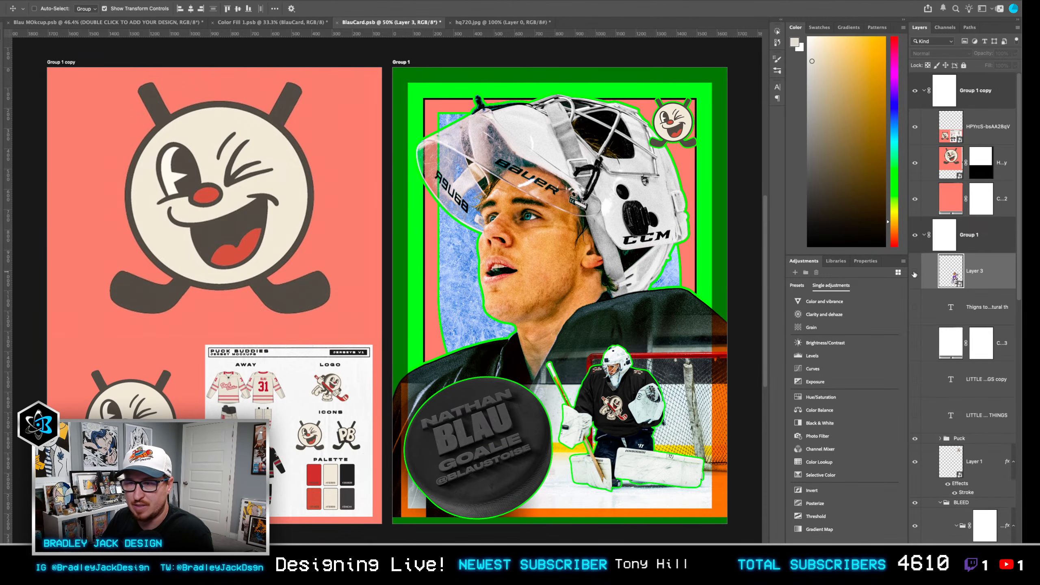
click(958, 310)
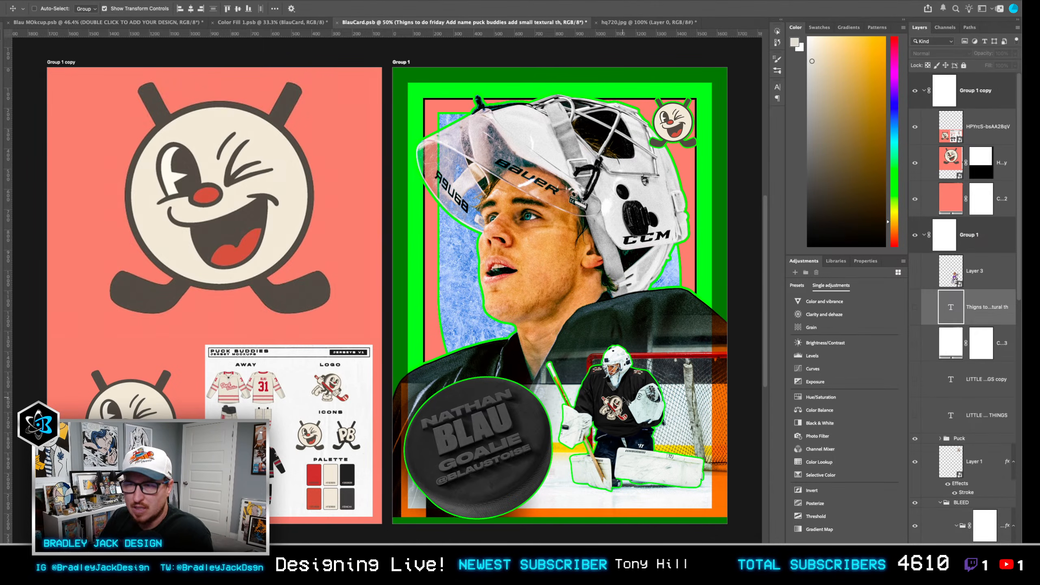
key(t)
click(461, 430)
key(Escape)
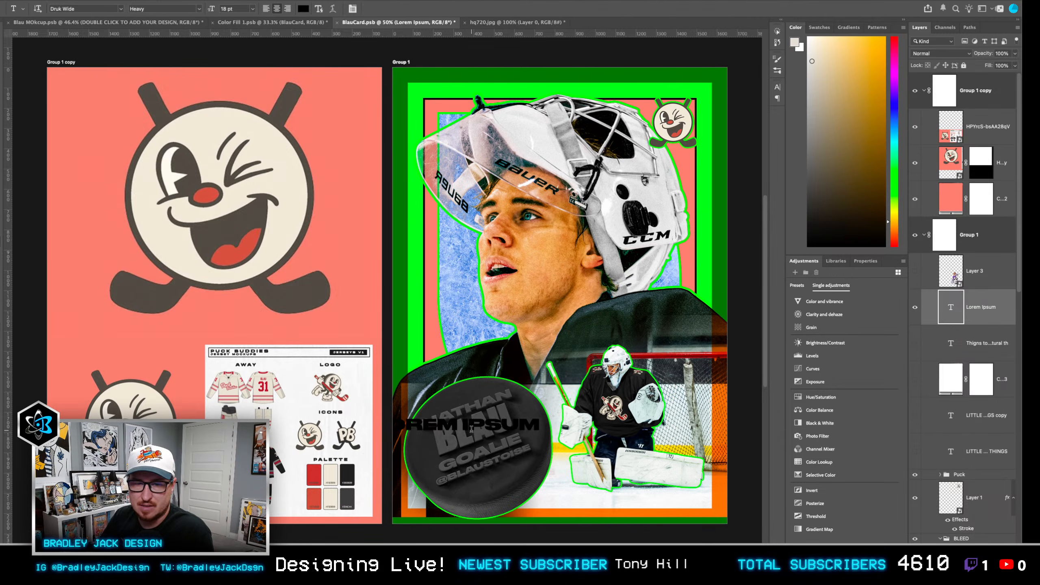
key(super+z)
key(v)
Find the Hockey_Puck.D03 copy 2 layer that darkens the puck's lettering and hide it.
scroll(933, 424, down, 8)
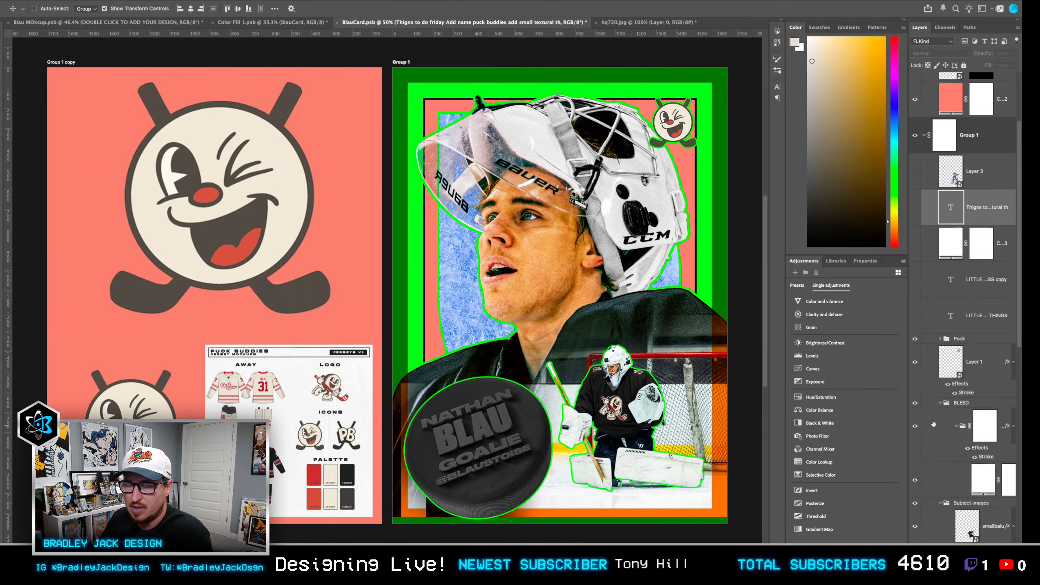
scroll(932, 423, down, 6)
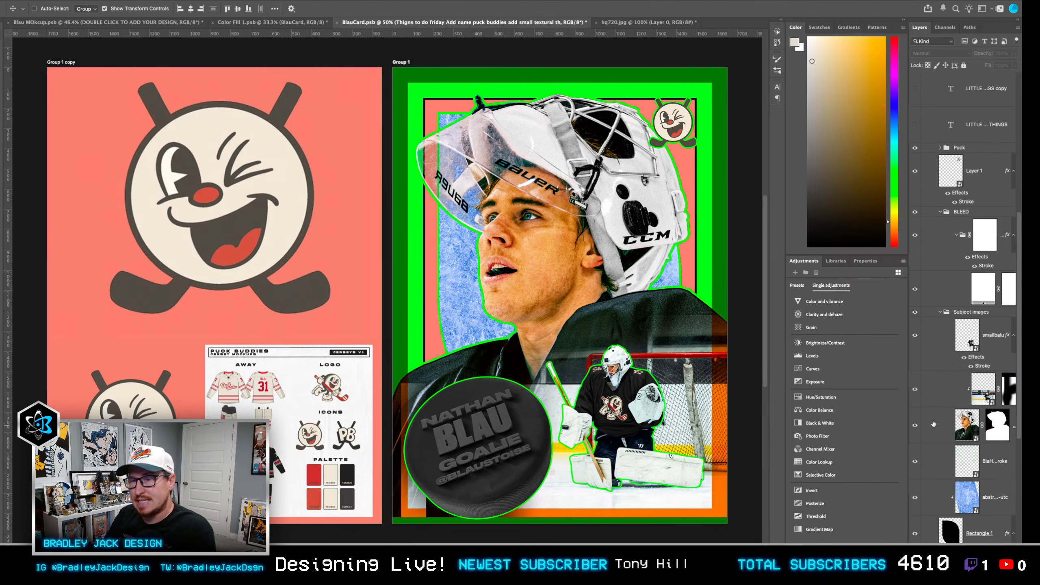
scroll(976, 377, down, 1)
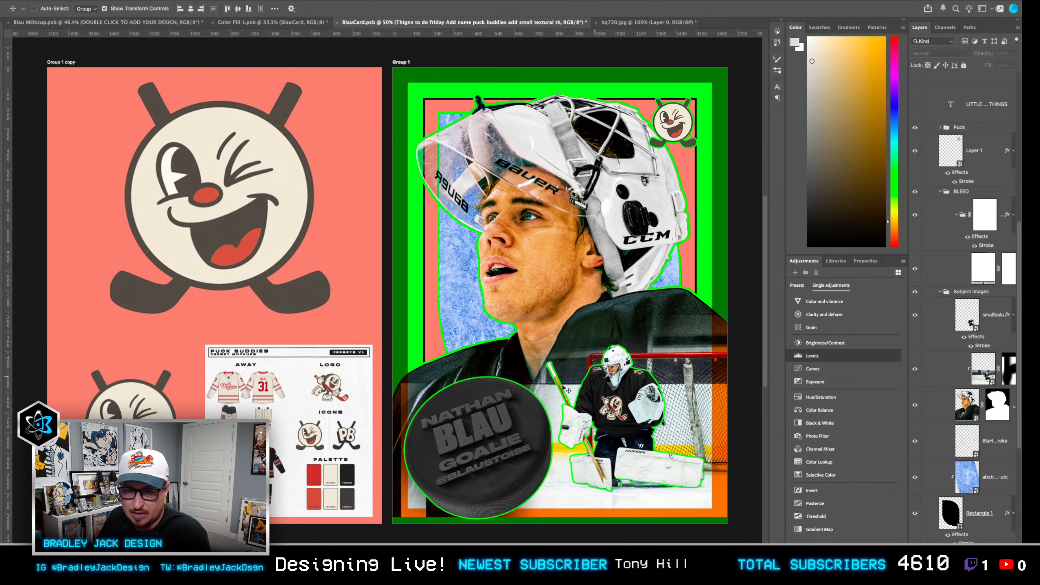
right_click(494, 432)
click(503, 432)
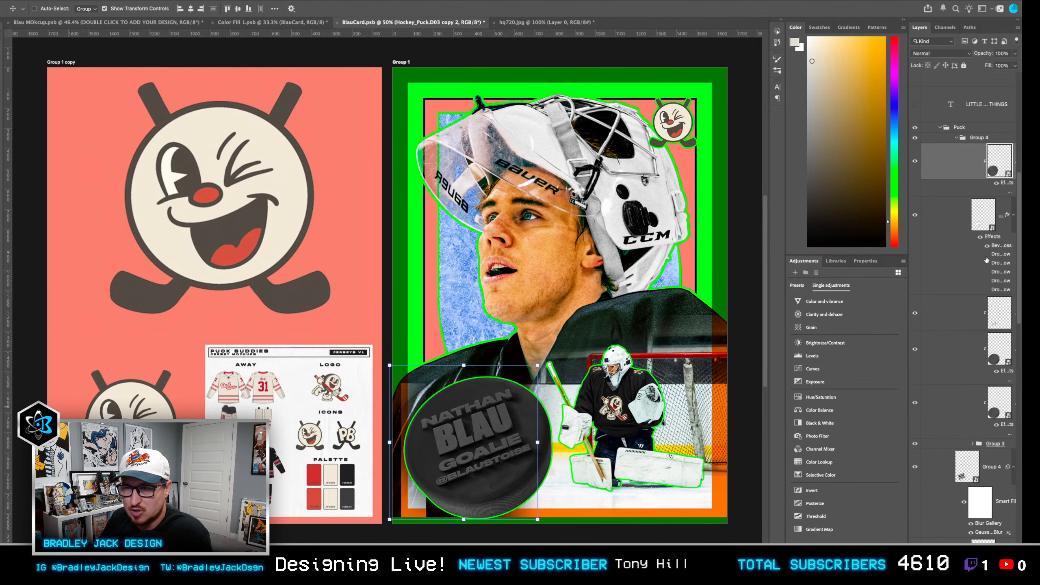
click(915, 161)
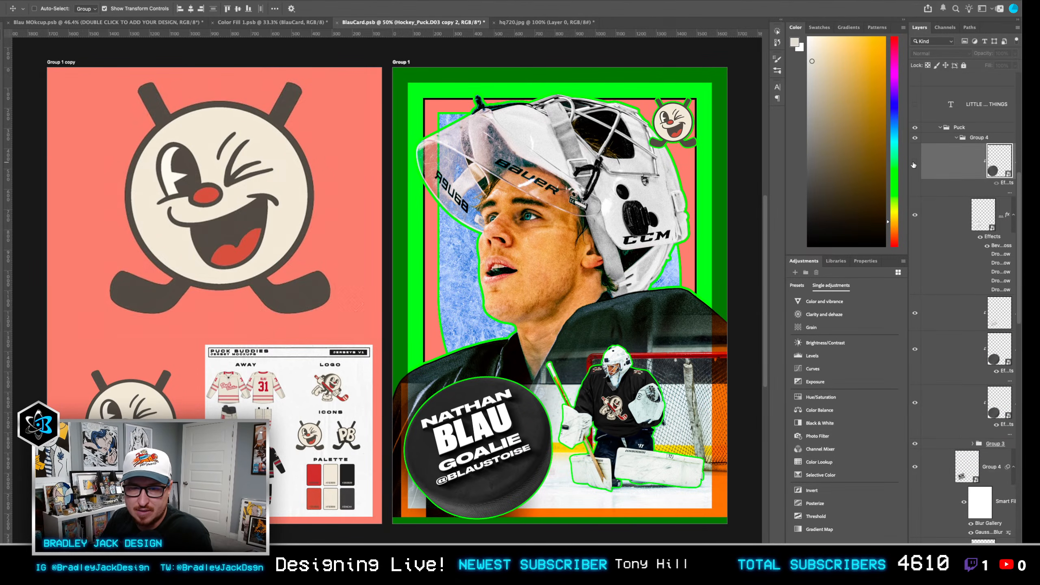
Add a Color Overlay to the puck's lettering layer and choose bright green 2aff00 for it.
click(975, 213)
click(940, 559)
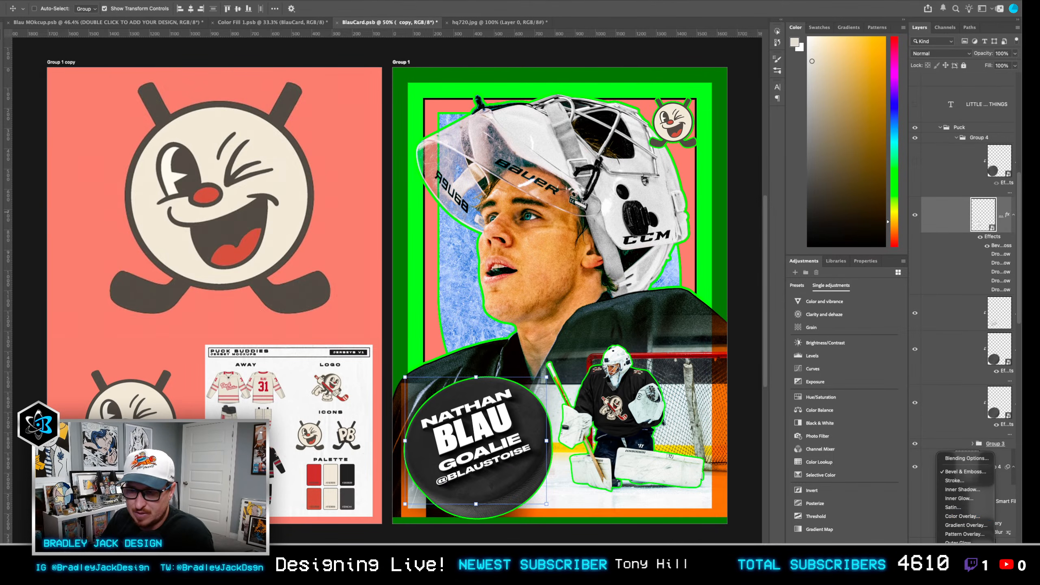
click(959, 517)
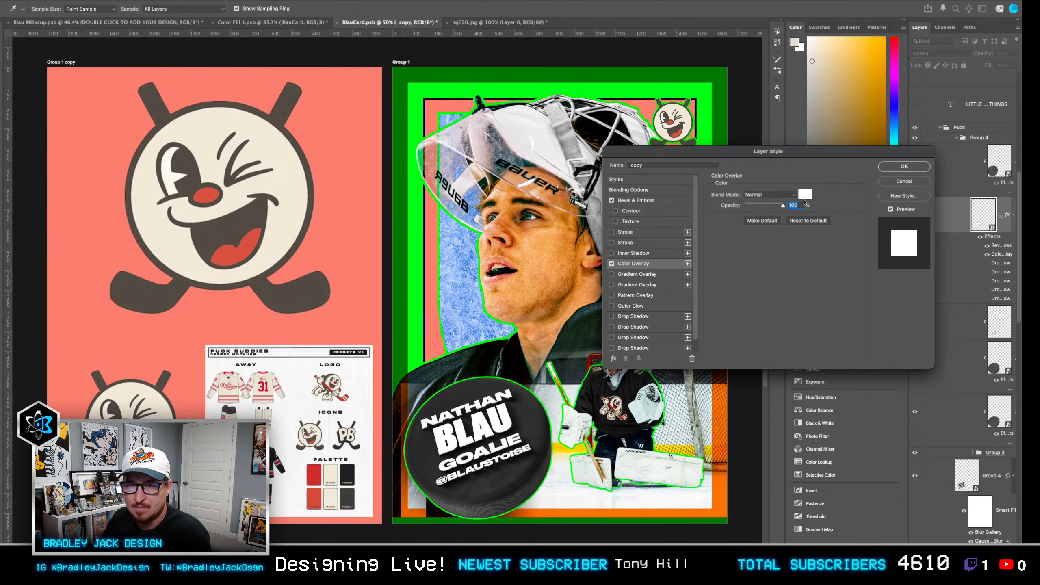
click(803, 196)
click(581, 166)
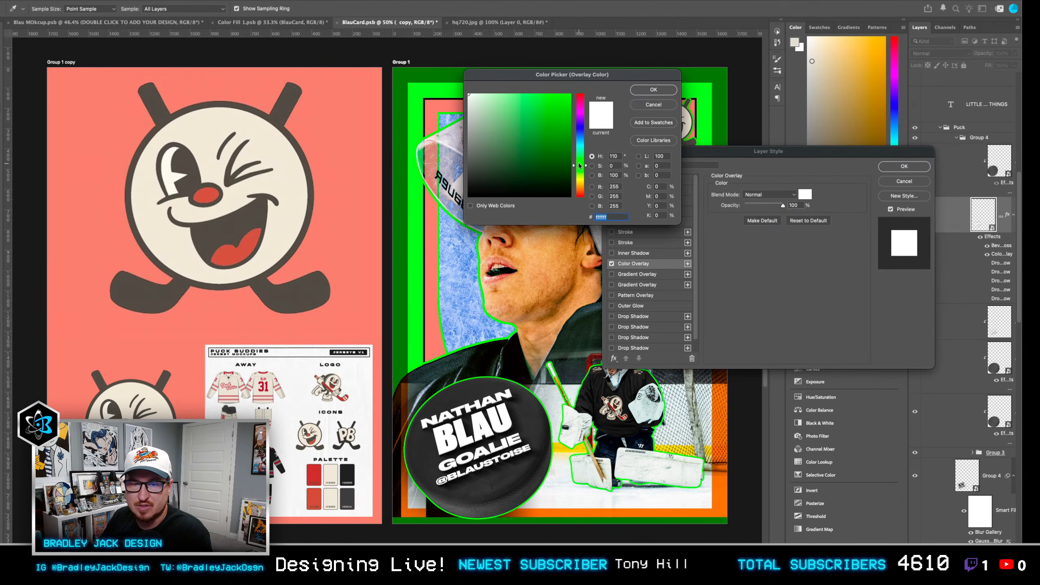
drag(562, 110, 611, 42)
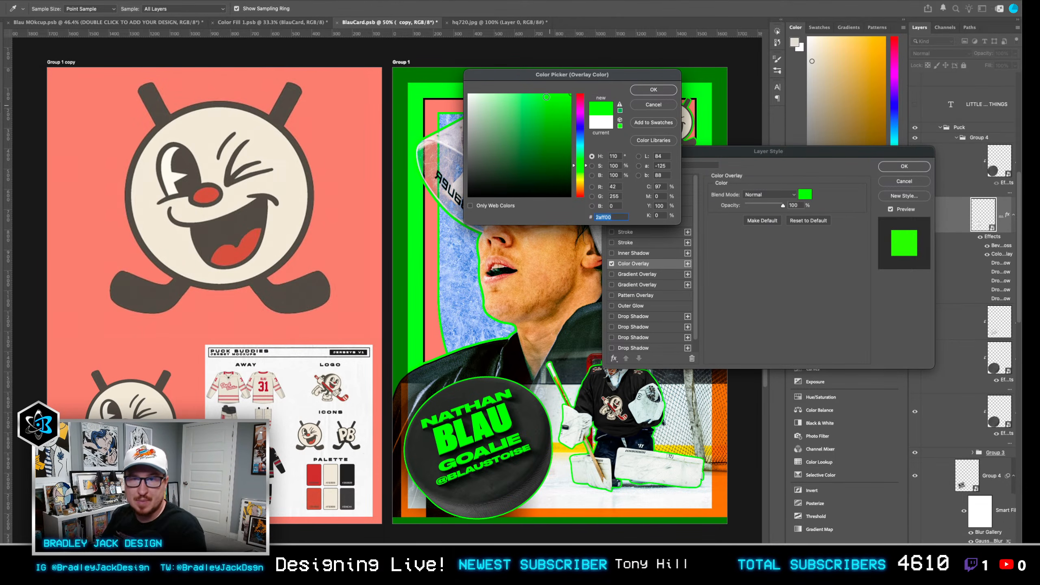
Change the lettering's overlay color to pure cyan, C 100, M 0, Y 0, K 0, and apply the layer style.
double_click(658, 186)
text(100)
key(Tab)
key(Tab)
text(0)
key(Tab)
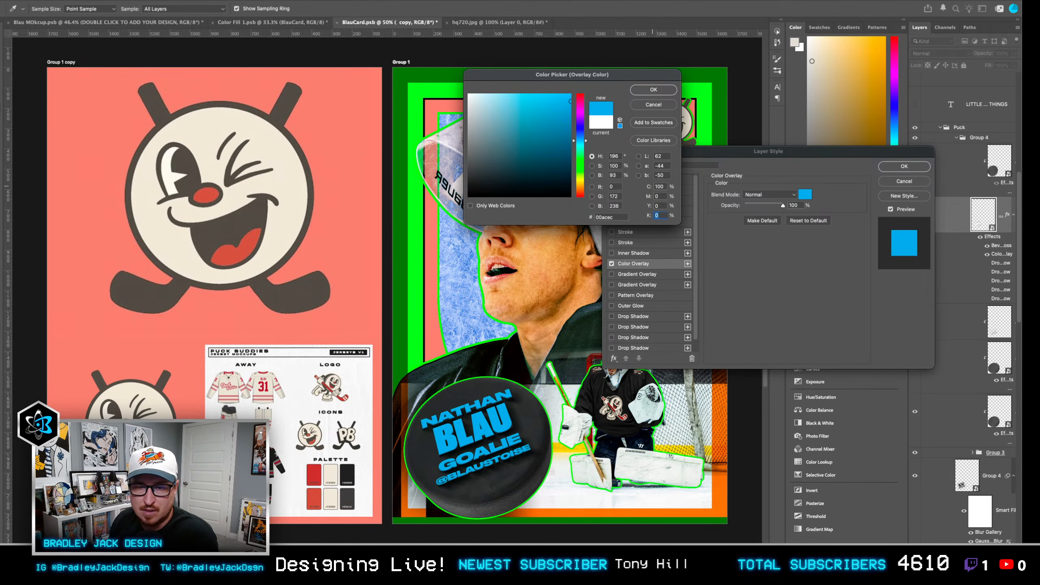
key(Return)
key(Return)
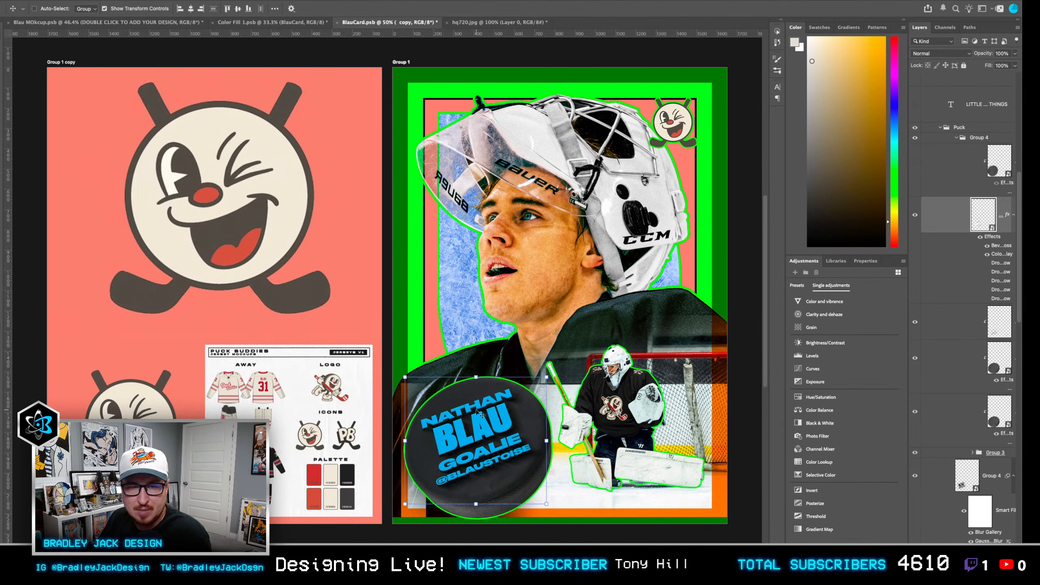
Change the color overlay on the puck's lettering to red d22d20 and apply the layer style.
scroll(339, 476, up, 4)
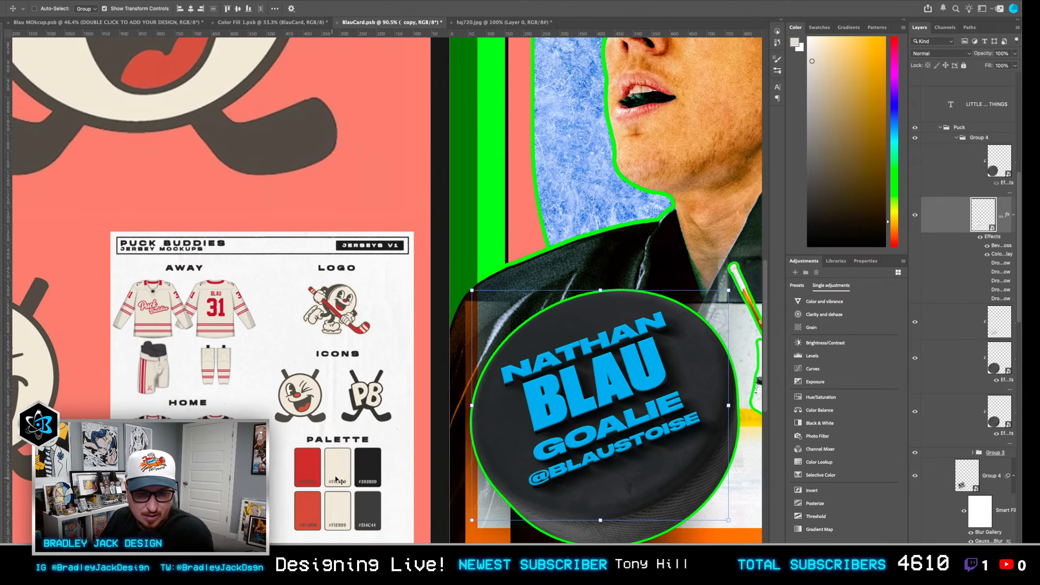
drag(345, 473, 283, 438)
double_click(999, 254)
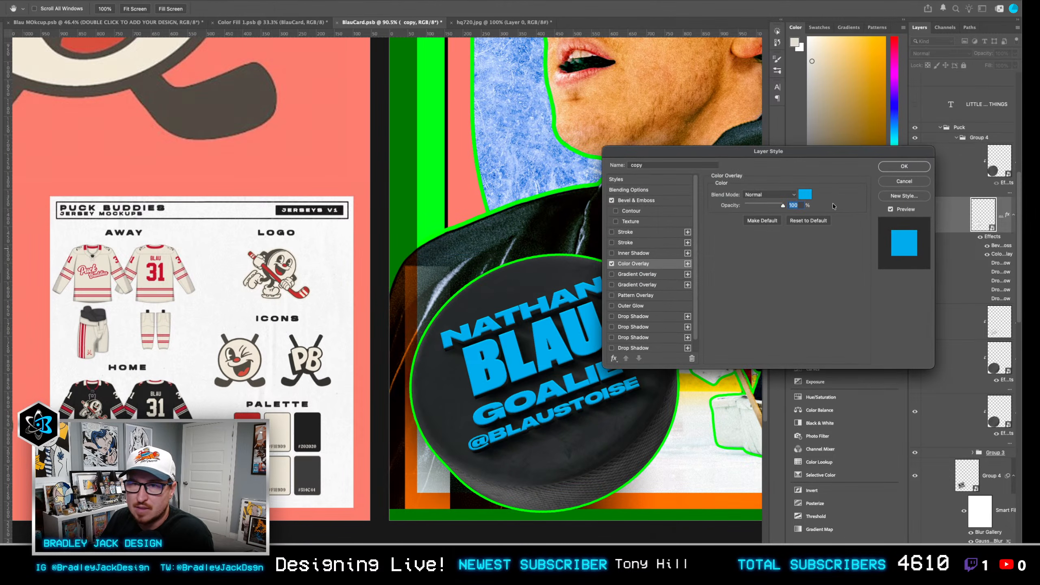
click(804, 194)
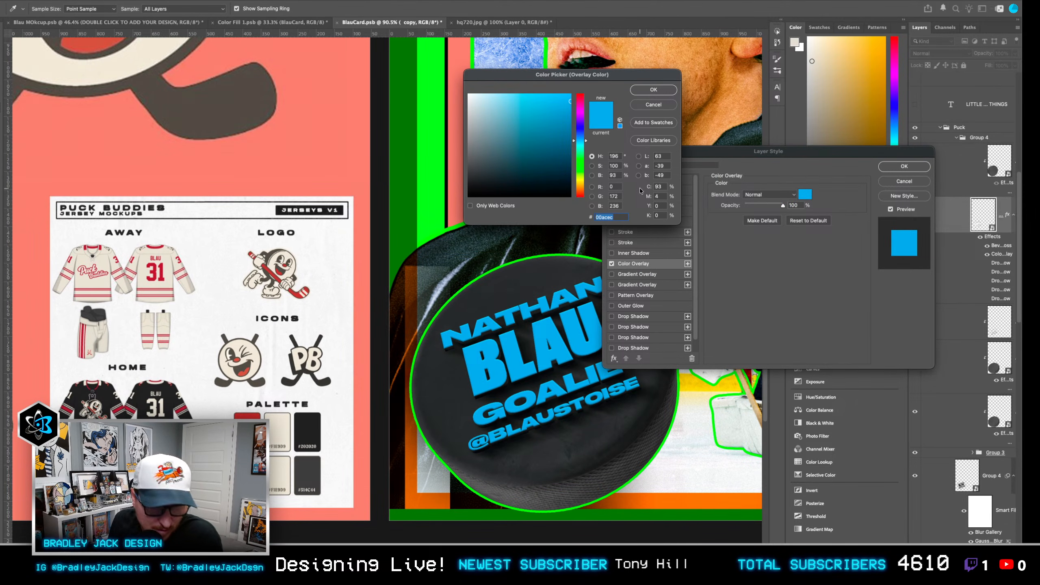
text(d22d20)
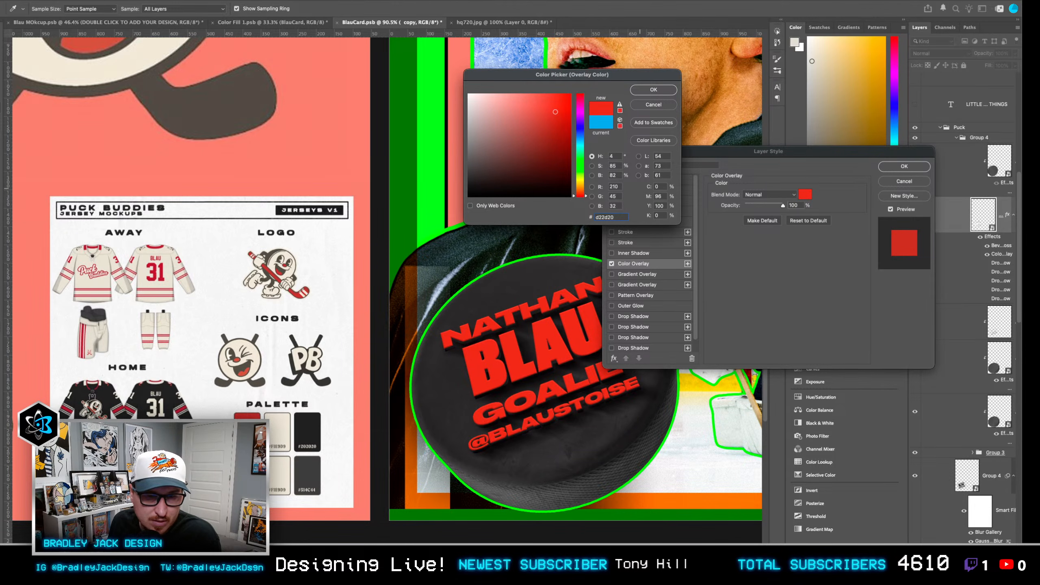
click(250, 431)
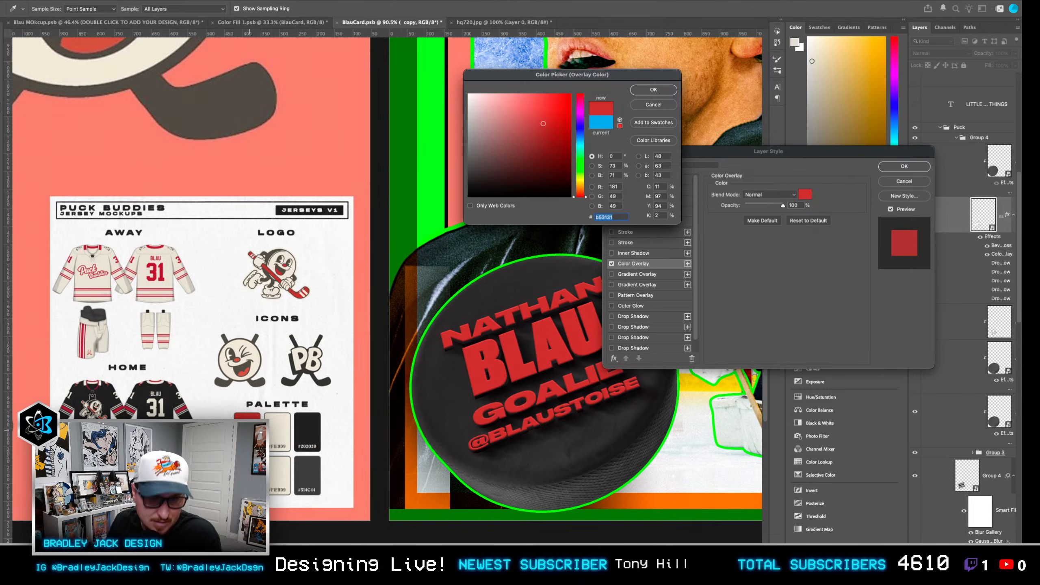
text(d22d)
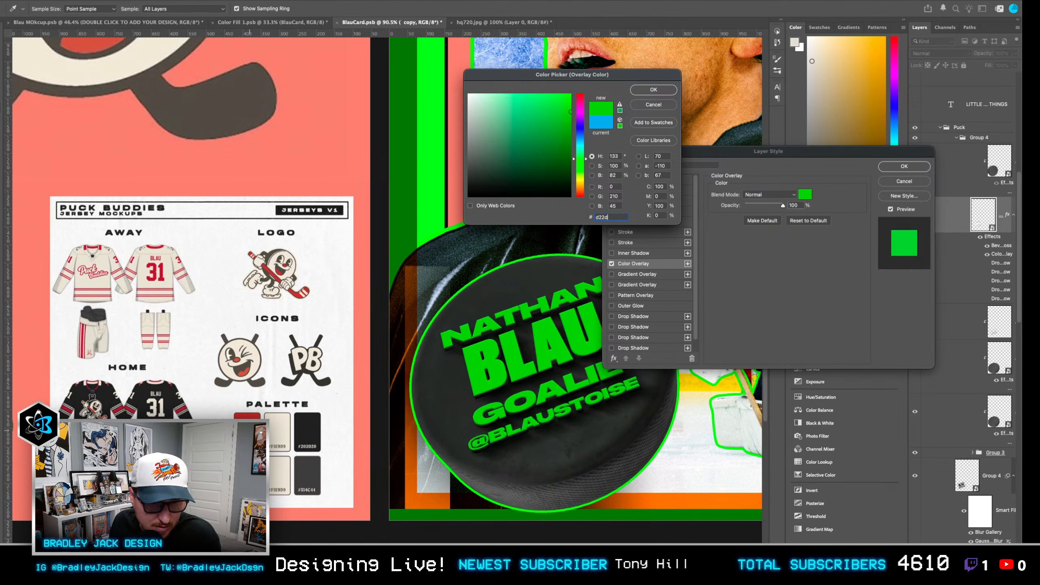
text(20)
key(Return)
key(Return)
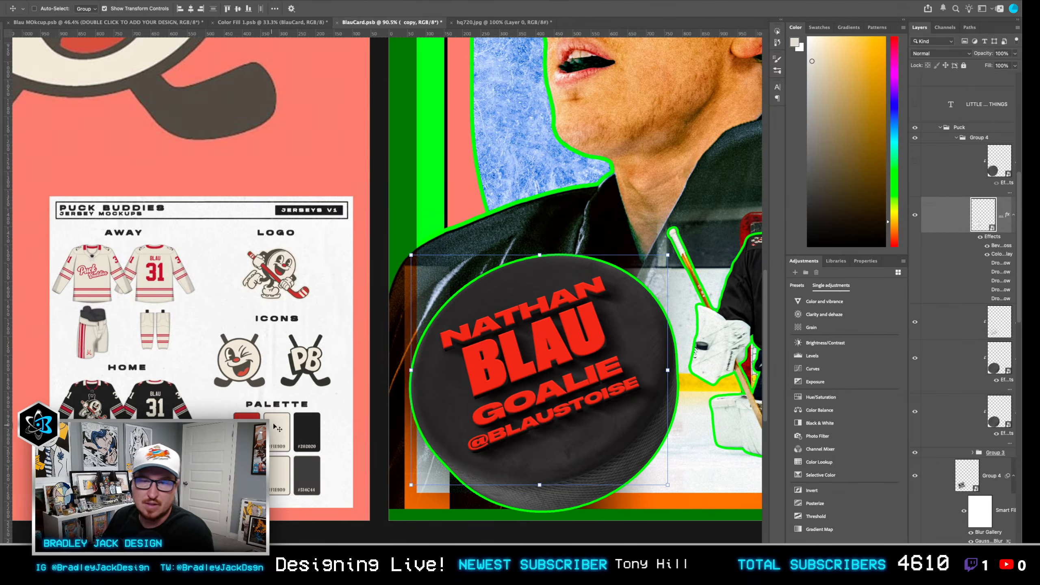
key(ctrl+0)
scroll(493, 399, down, 2)
drag(498, 386, 450, 394)
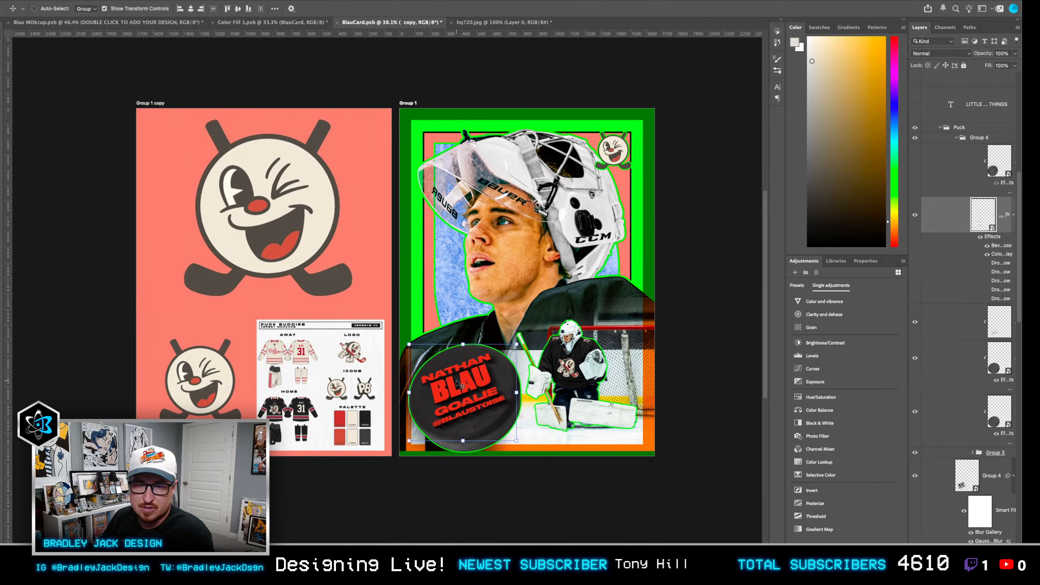
key(Escape)
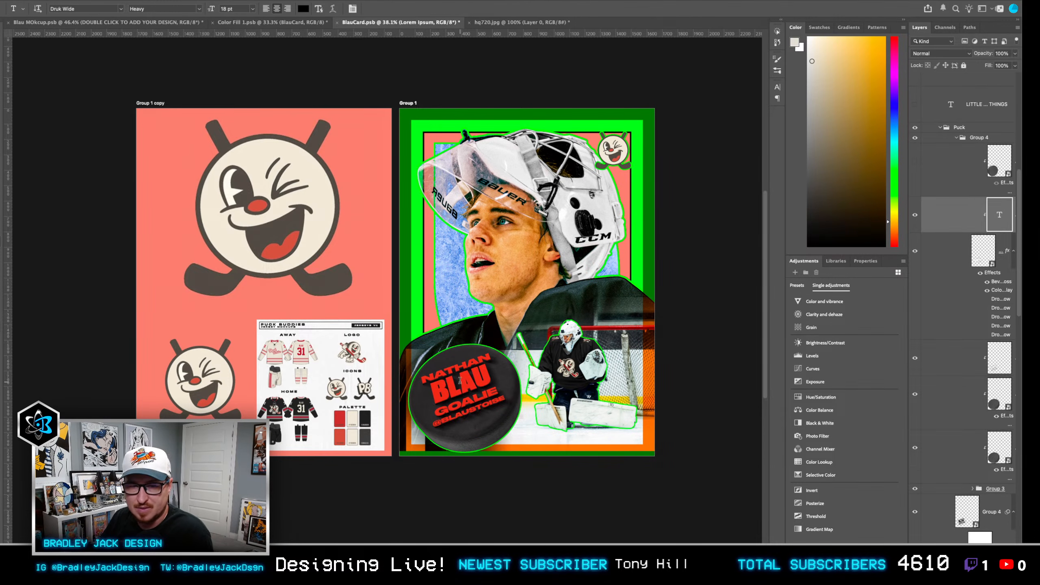
key(v)
scroll(512, 366, right, 2)
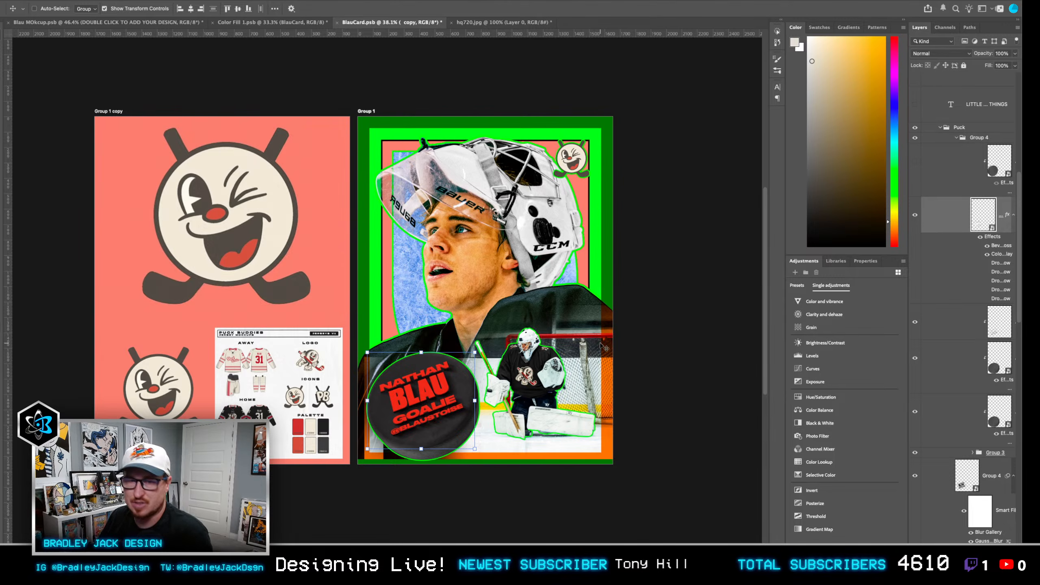
scroll(557, 292, up, 3)
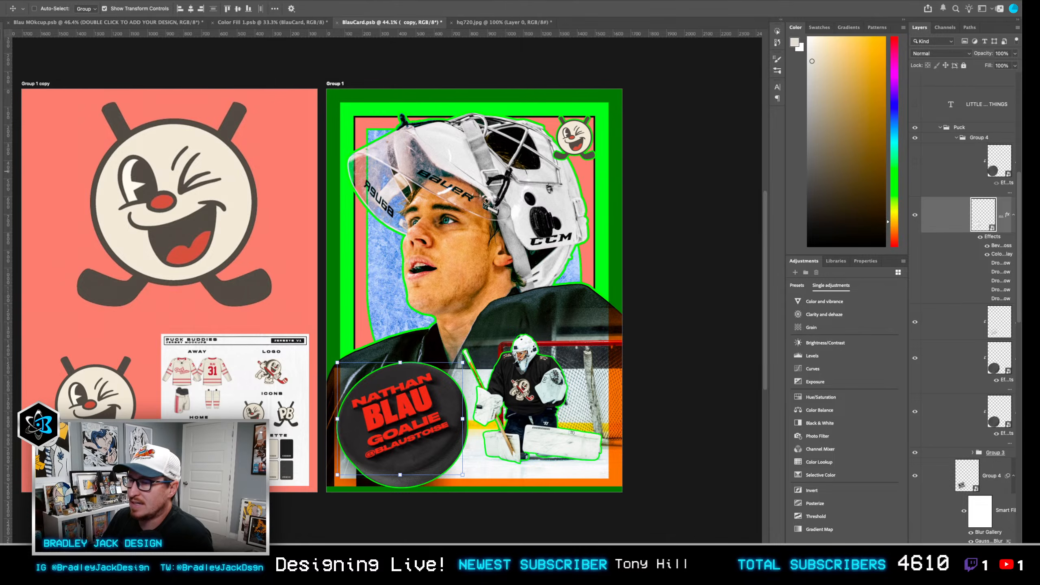
Open UnfCardDesingMock.psd and its nested smart objects down to the UNBF Card artwork.
key(super+n)
drag(515, 76, 1038, 111)
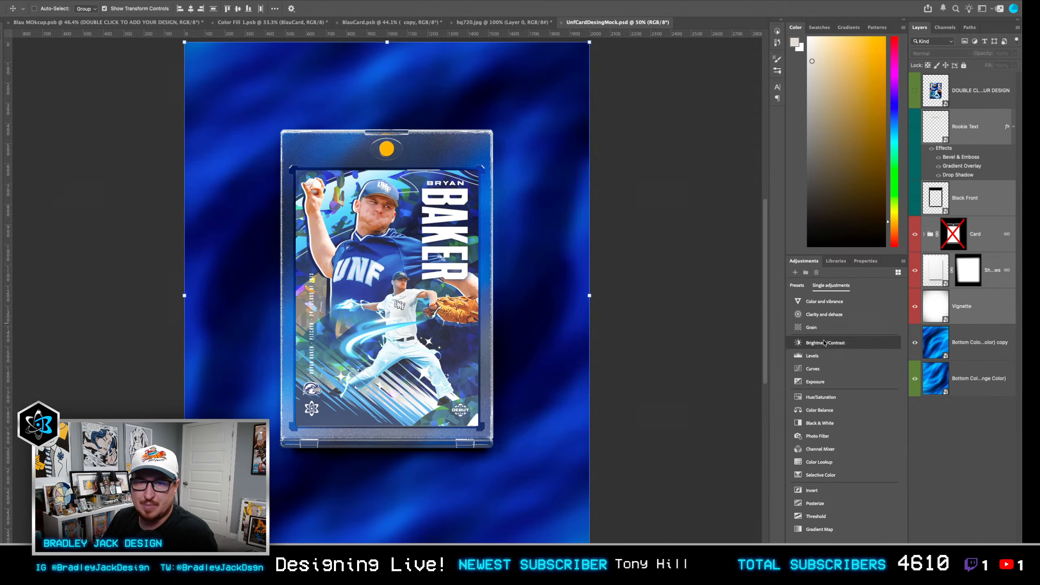
double_click(936, 98)
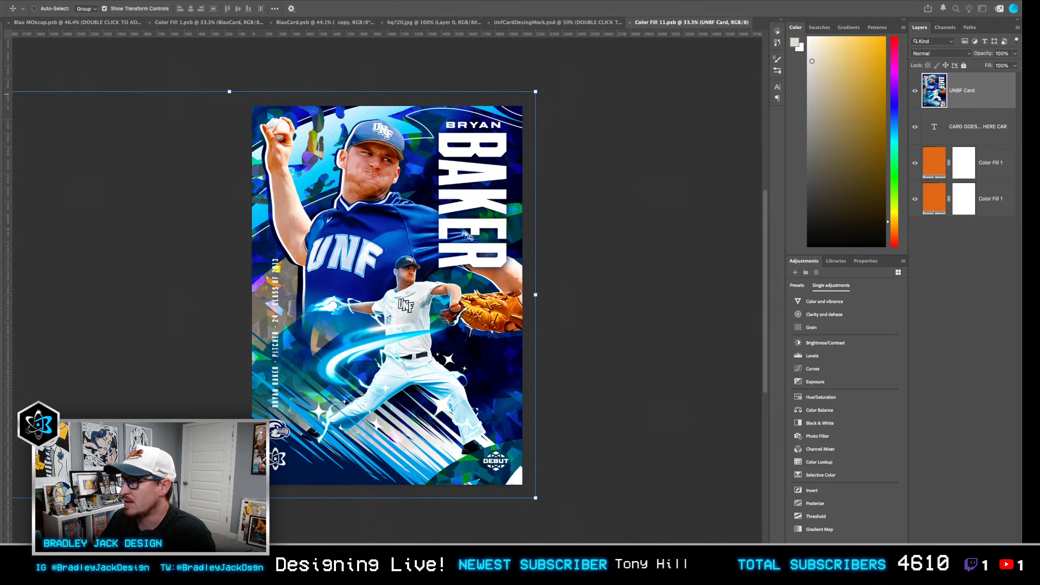
double_click(934, 91)
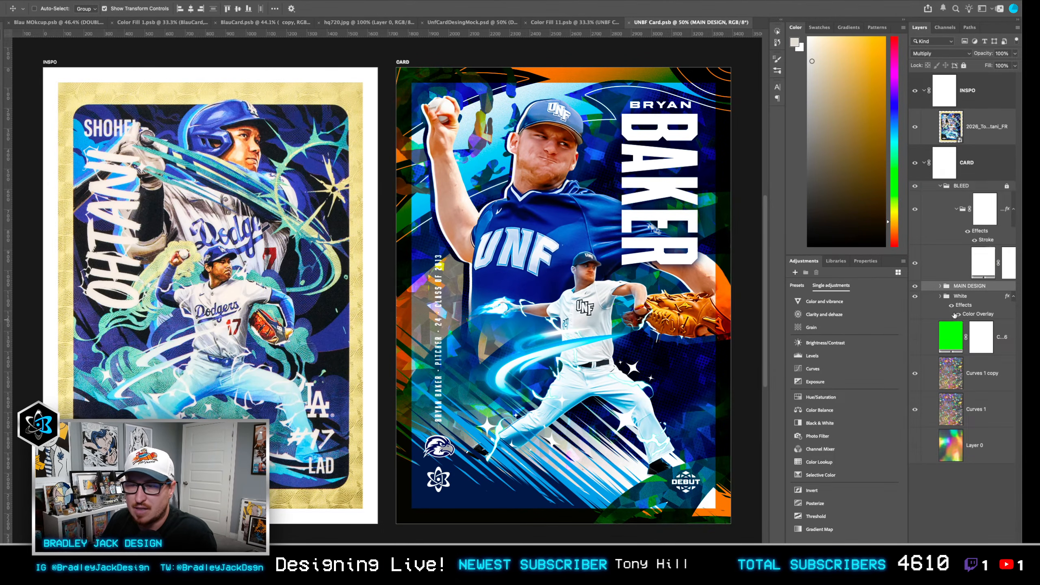
Copy the atom logo and DEBUT tag layers from UNBF Card's MAIN DESIGN group into BlauCard and move them to about mid-height of the card.
click(940, 286)
scroll(972, 387, down, 5)
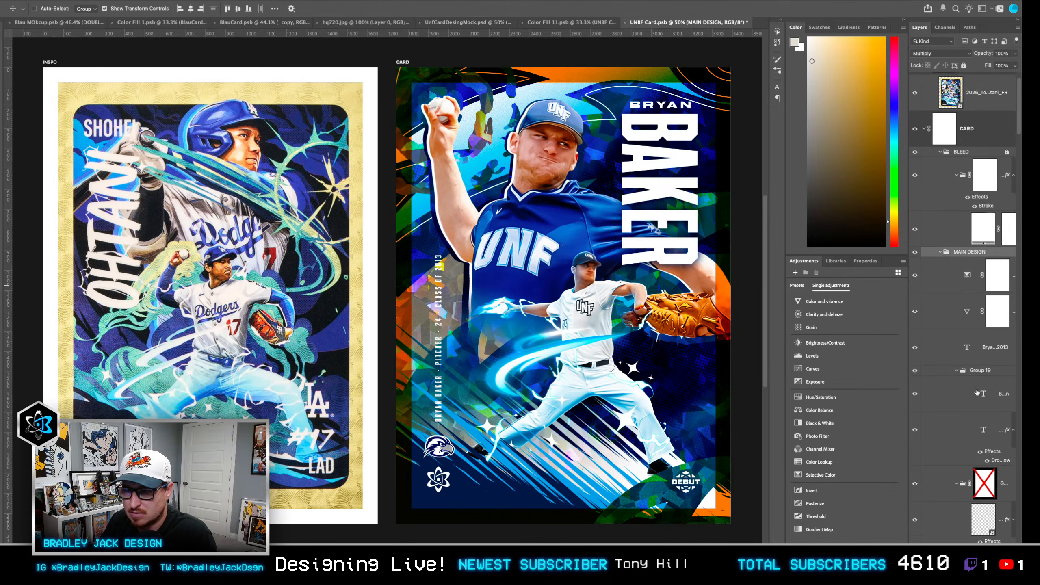
click(946, 339)
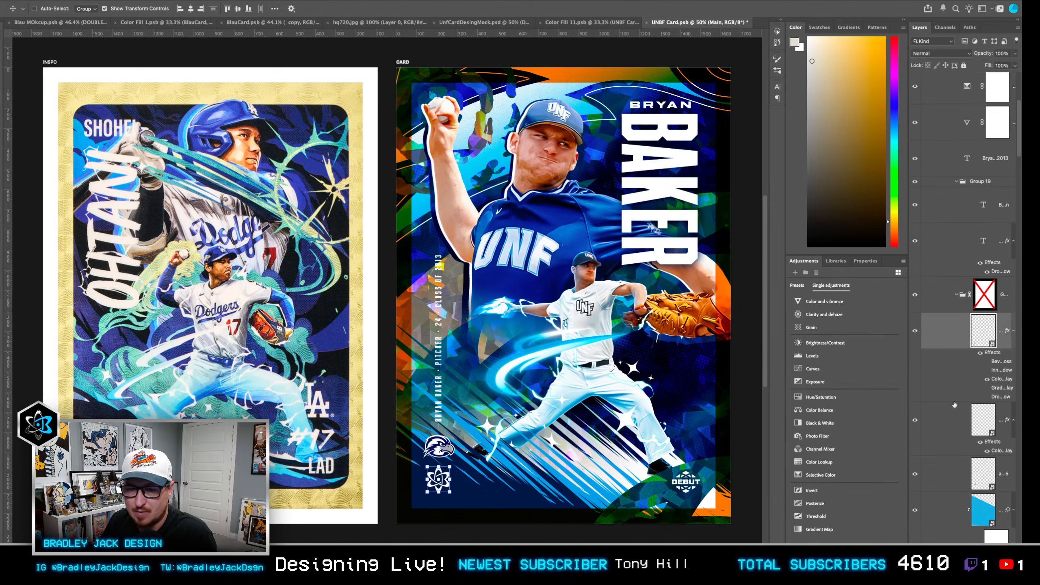
click(958, 419)
key(ctrl+shift+Tab)
key(ctrl+shift+Tab)
key(ctrl+shift+Tab)
key(ctrl+shift+Tab)
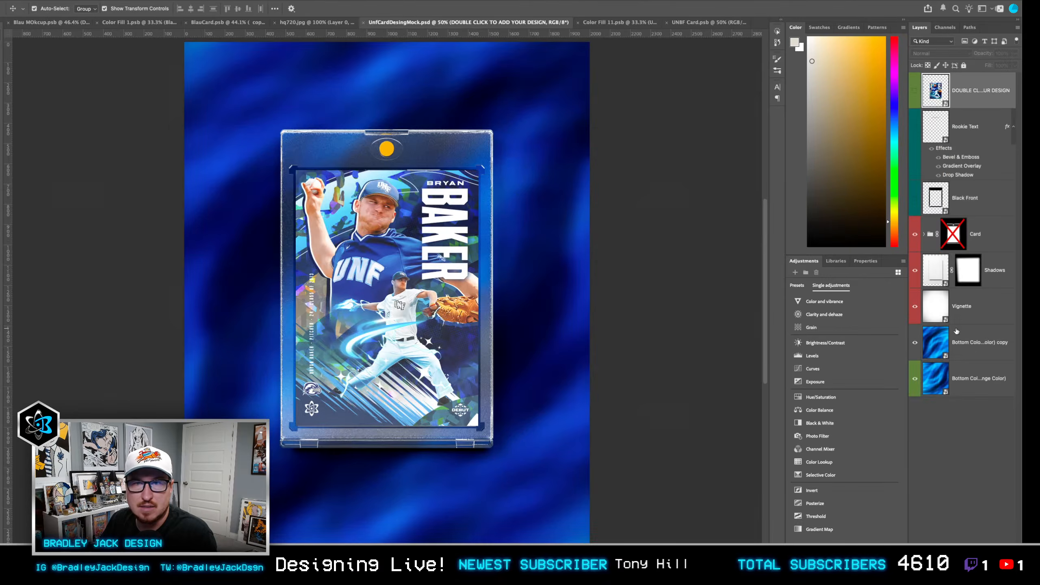
key(super+v)
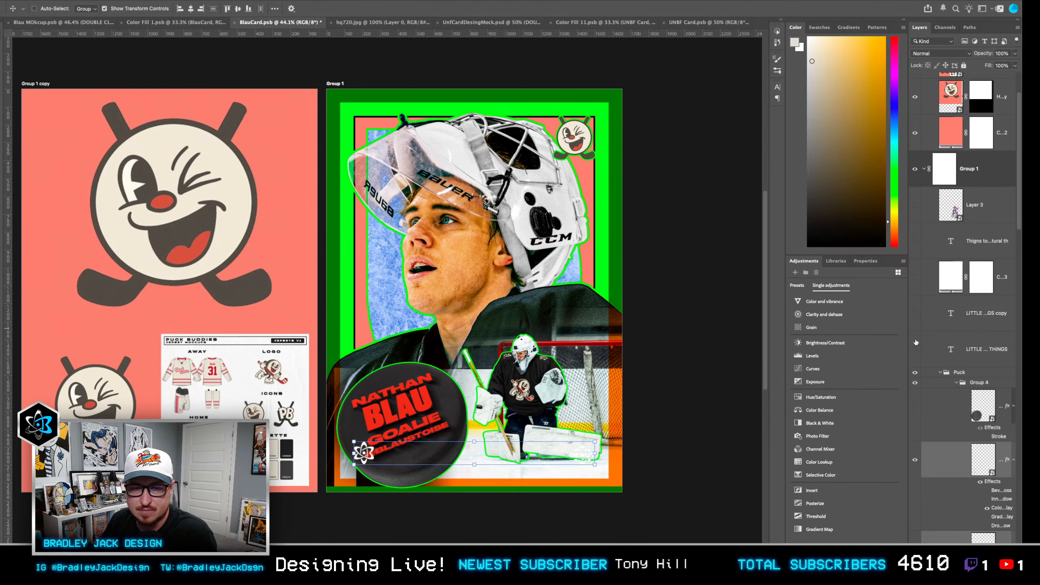
drag(589, 461, 592, 283)
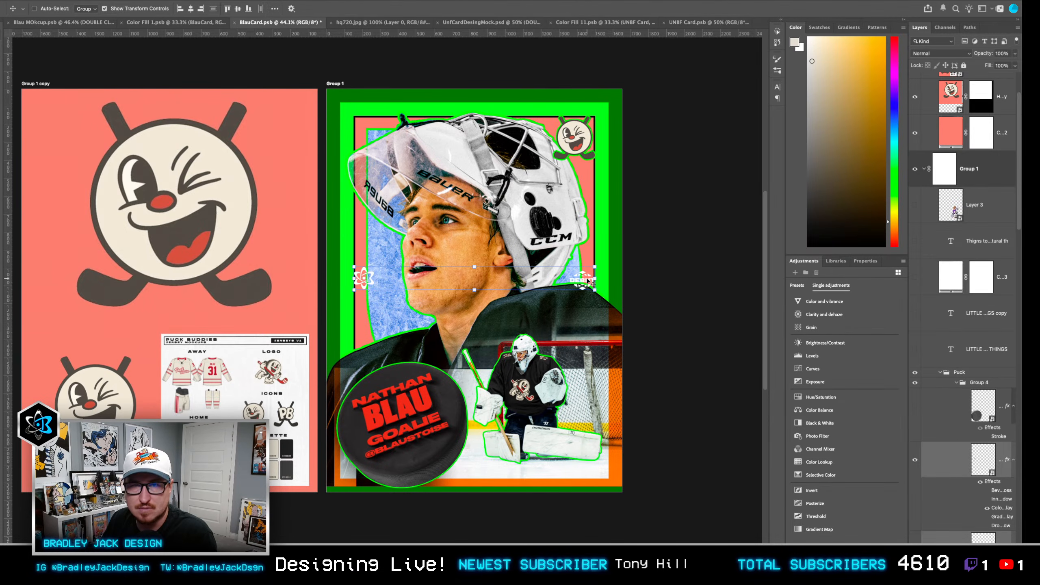
Close the UNBF Card, Color Fill 11, UnfCardDesingMock.psd and hq720.jpg documents without saving, keeping BlauCard open.
click(691, 25)
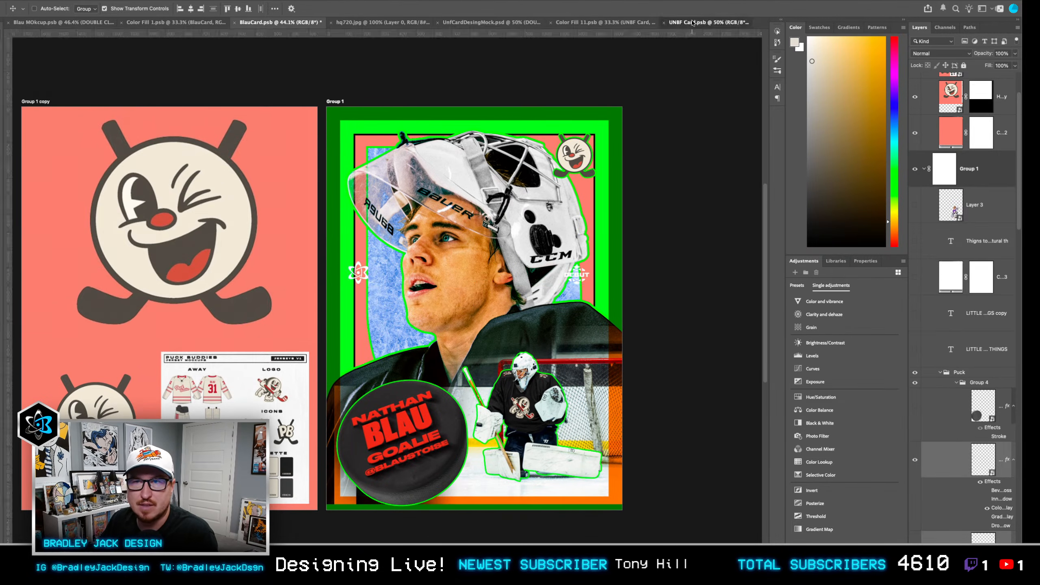
key(super+w)
key(d)
click(664, 23)
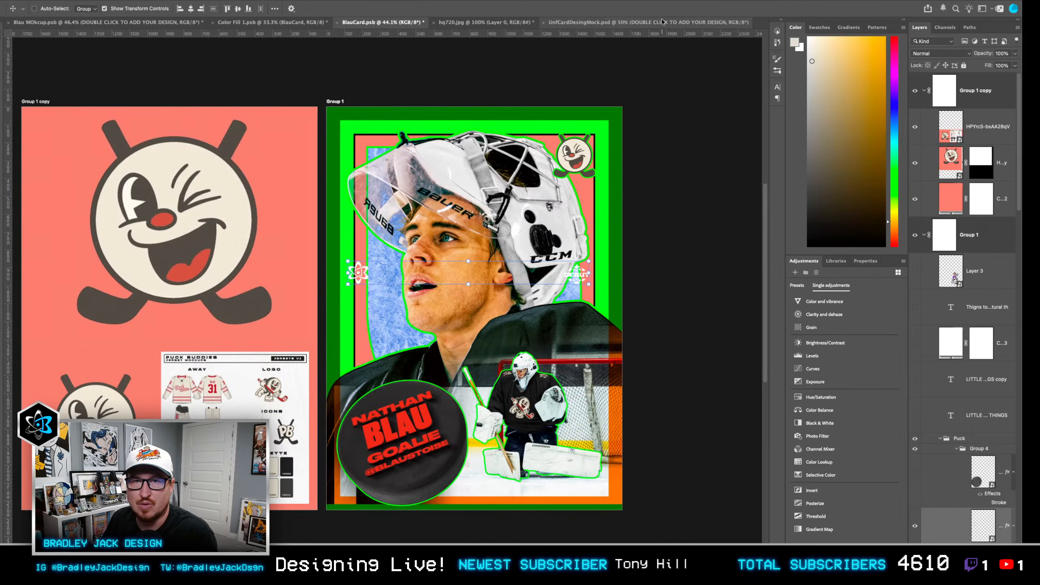
key(super+w)
click(659, 22)
key(super+w)
click(514, 25)
key(super+w)
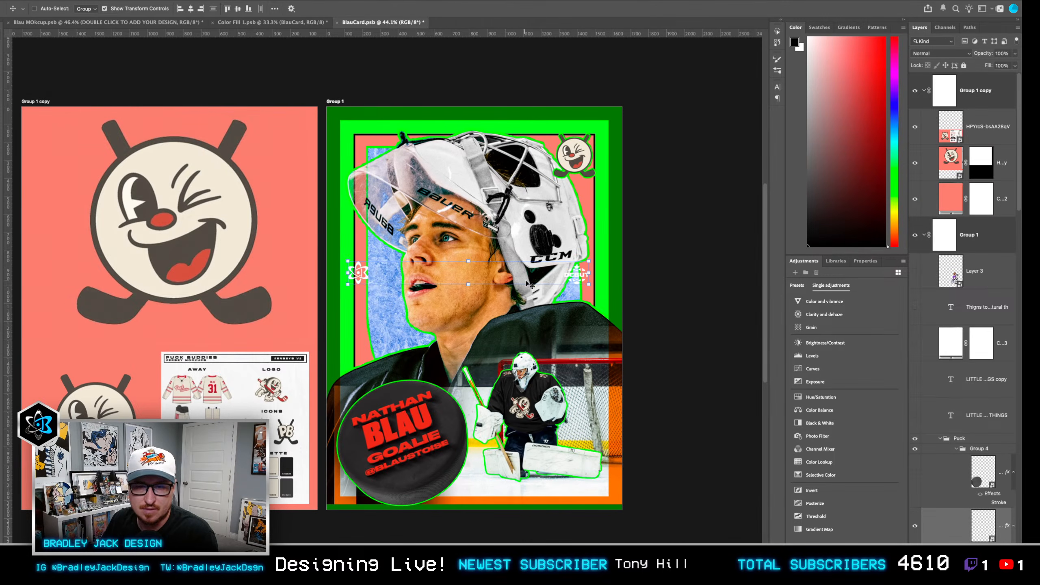
Move the atom logo and DEBUT tag together up to the upper corners of the hockey card.
drag(583, 281, 587, 143)
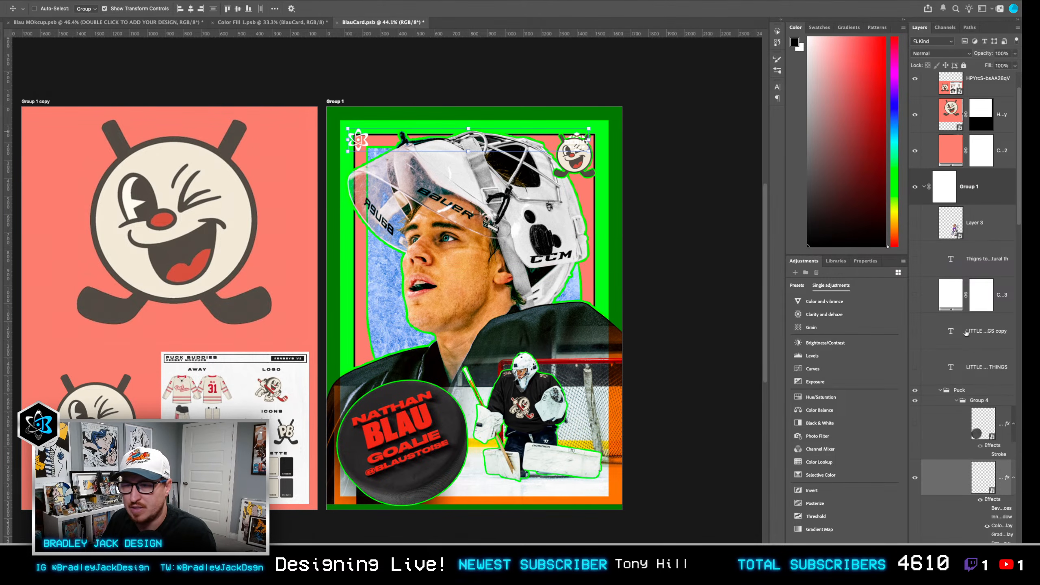
scroll(960, 290, down, 4)
scroll(956, 335, down, 6)
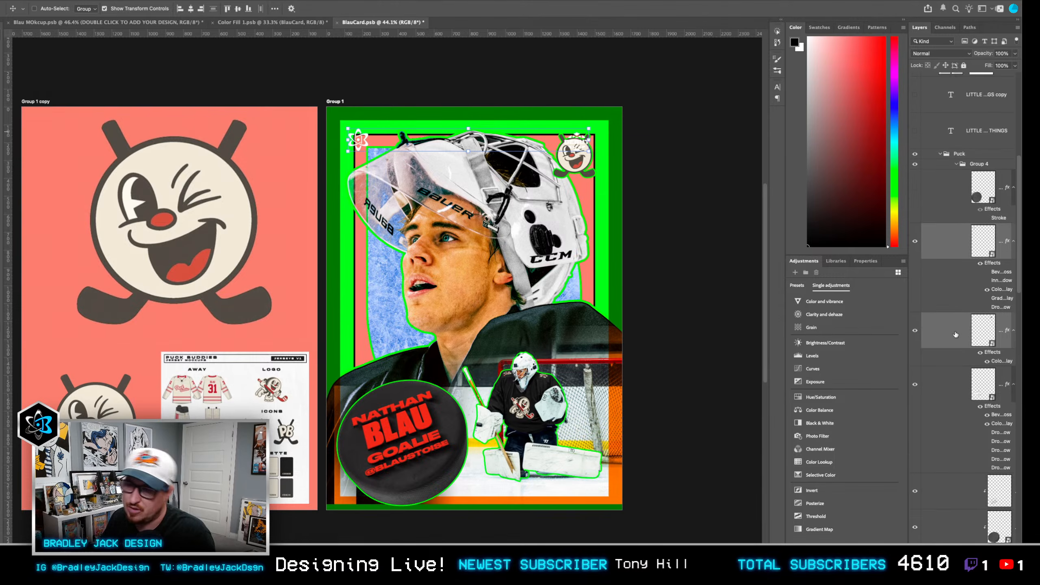
scroll(955, 339, down, 3)
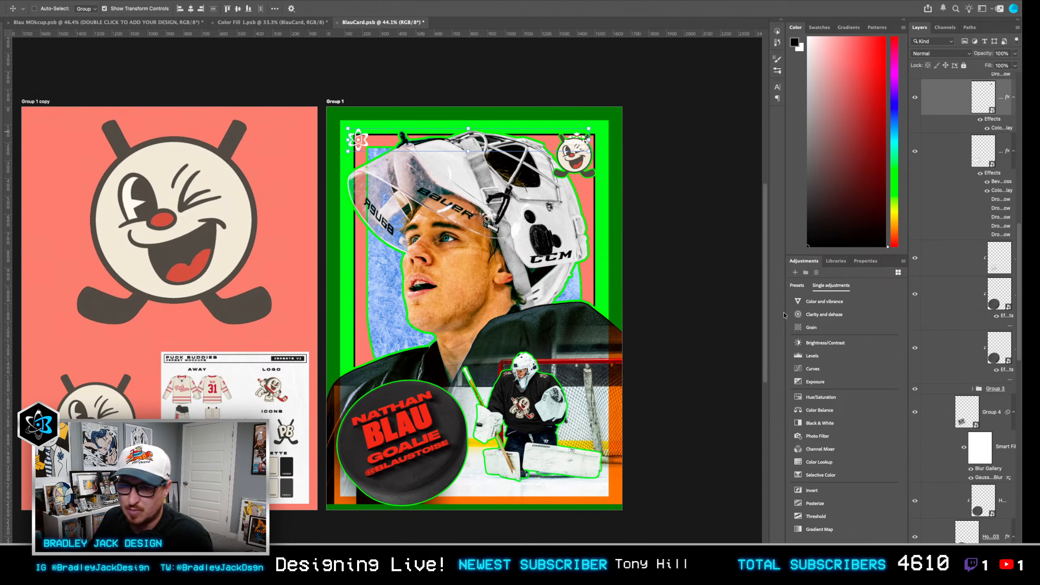
Rename the winking puck mascot's layer PUCKBUDDIE LOGO and move the mascot to the card's lower-right corner.
right_click(578, 152)
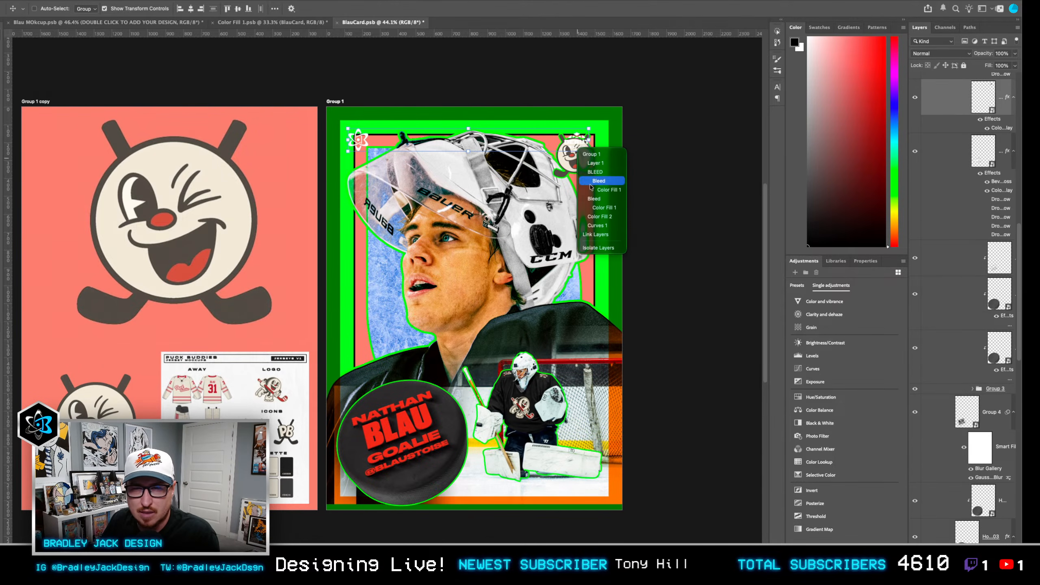
click(596, 163)
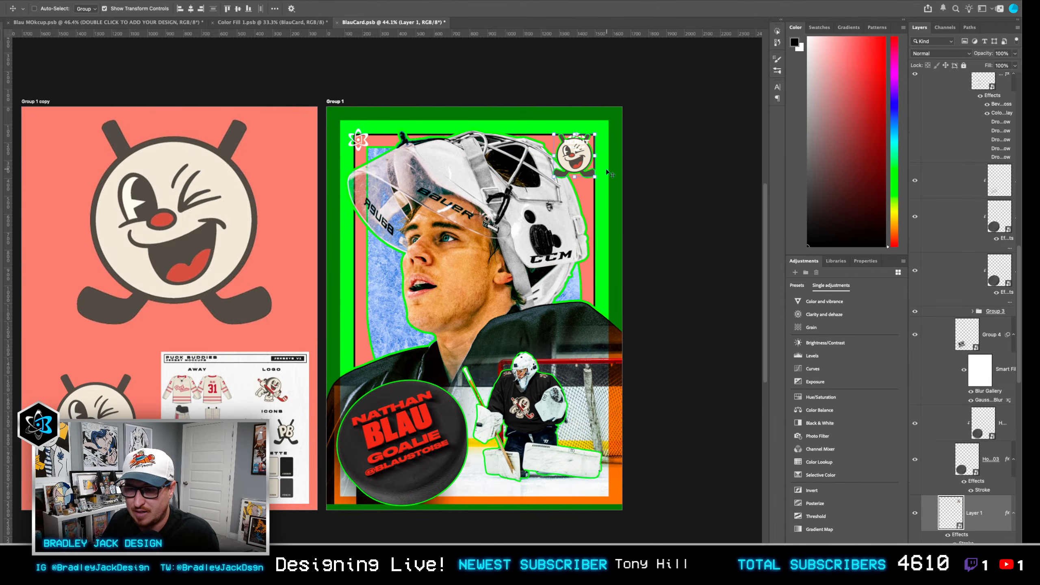
double_click(979, 514)
text(PUCKB)
text(UDDIE LOGO)
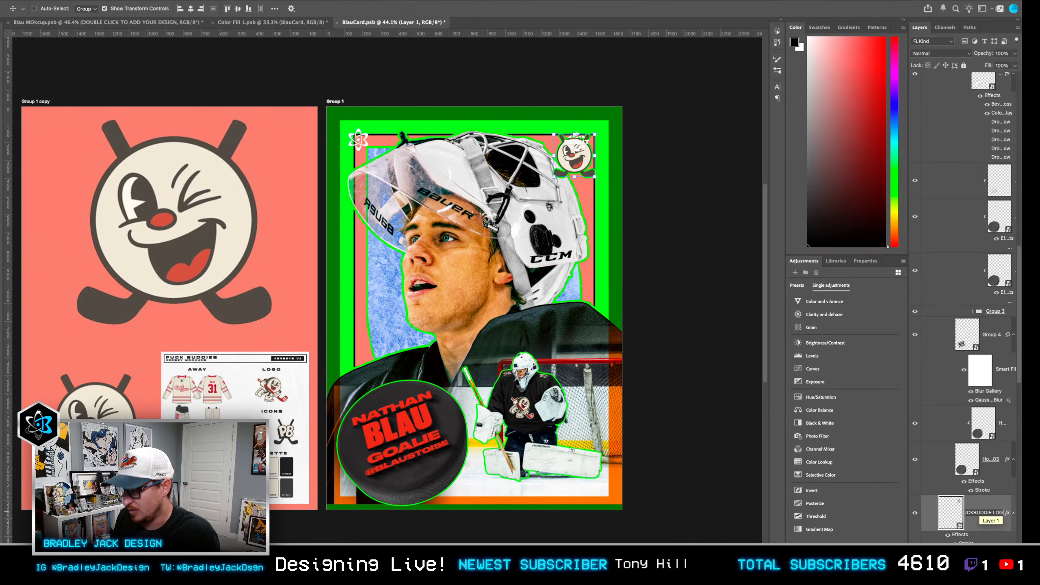
key(Return)
drag(561, 174, 606, 470)
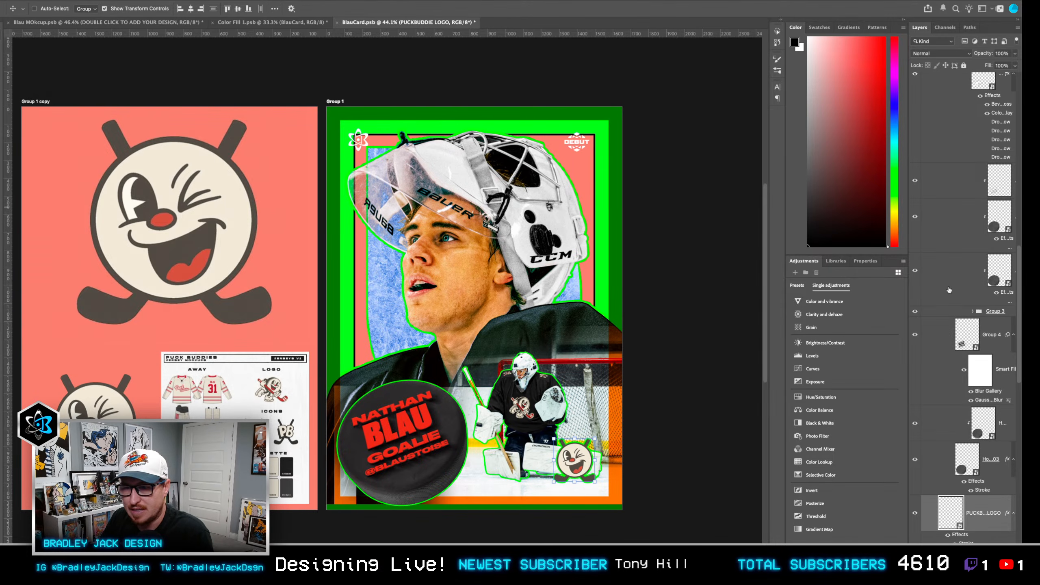
Select the DEBUT TAG layer in the card's upper-right corner and hide it, undoing any accidental move.
right_click(577, 145)
click(589, 145)
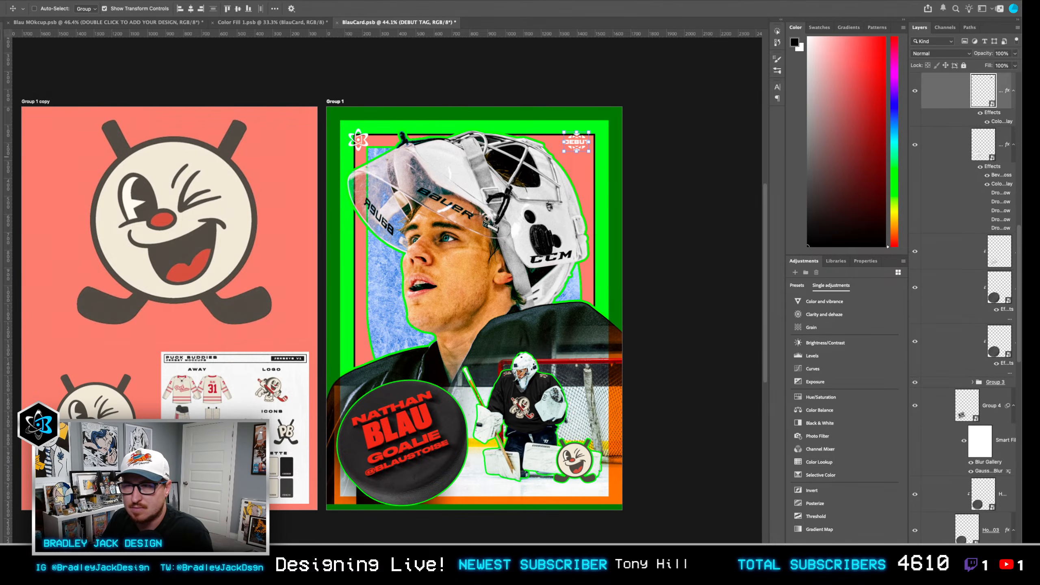
scroll(927, 172, up, 3)
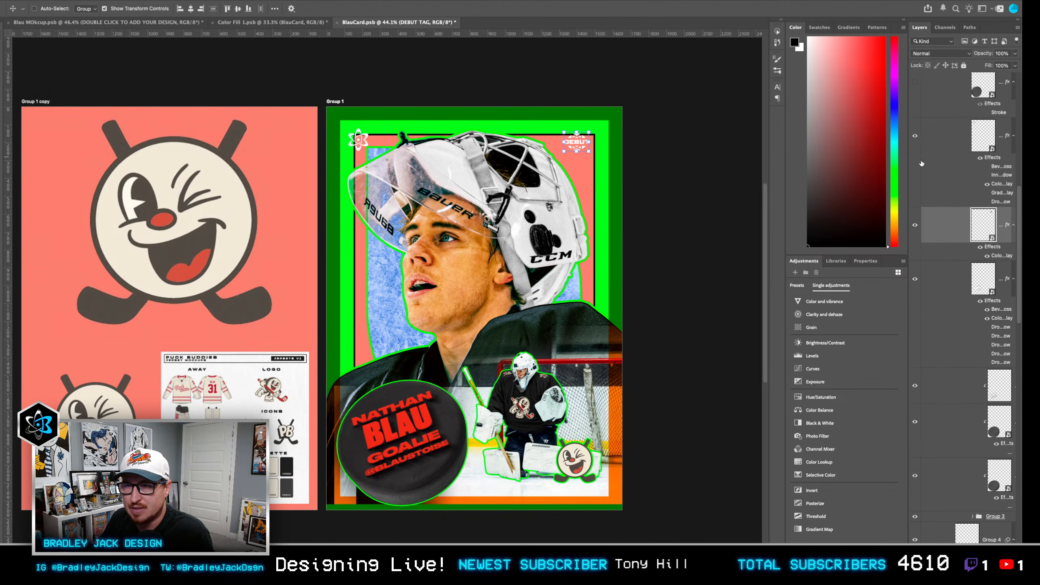
click(917, 142)
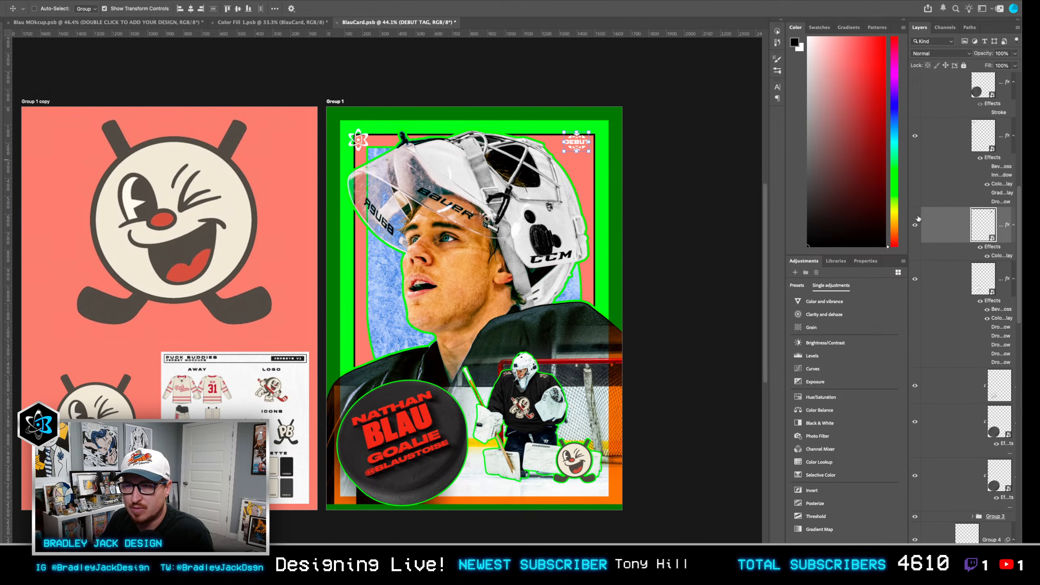
click(986, 184)
click(986, 184)
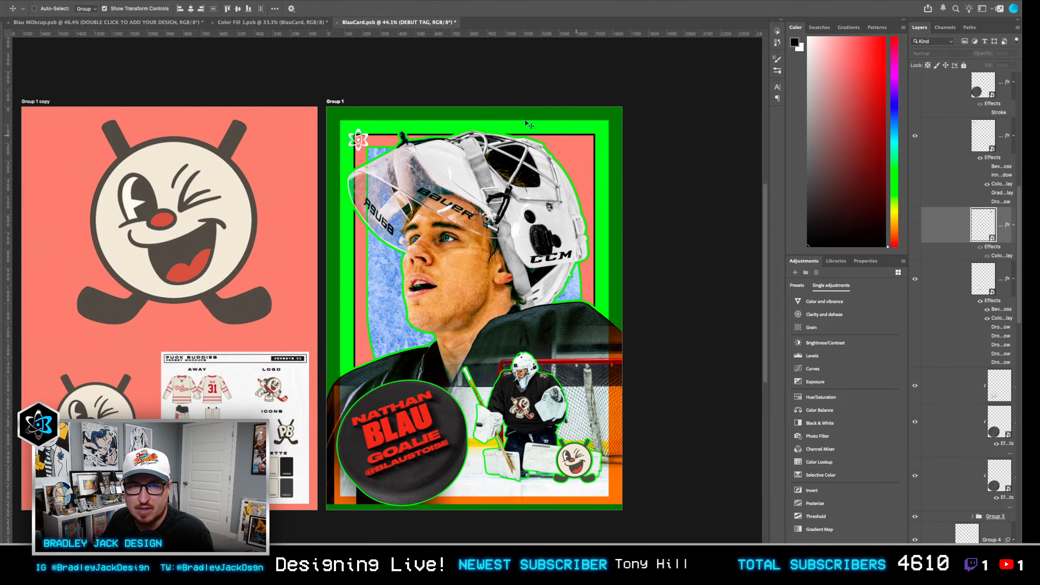
drag(384, 150, 587, 147)
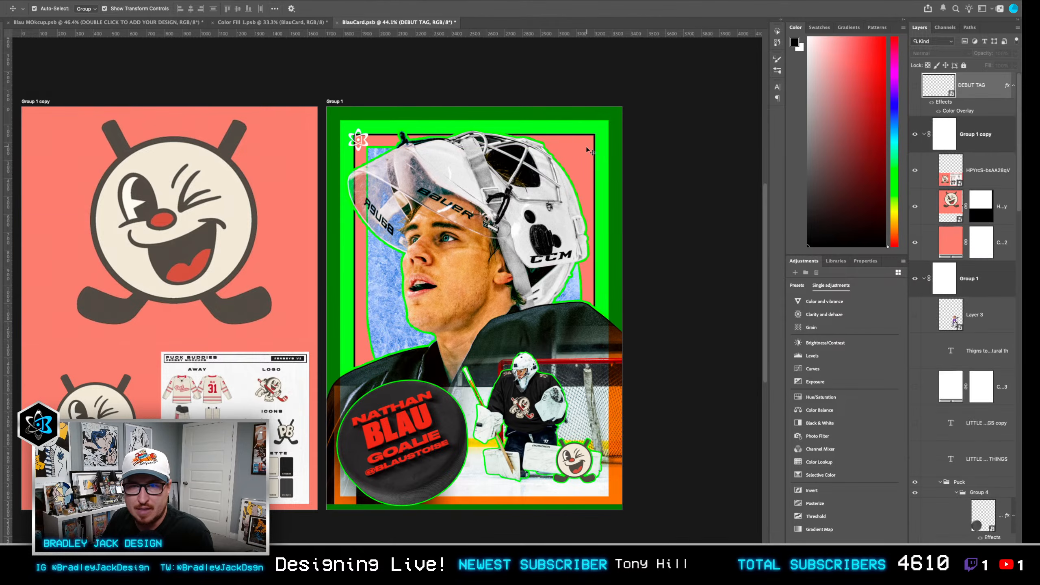
key(super+z)
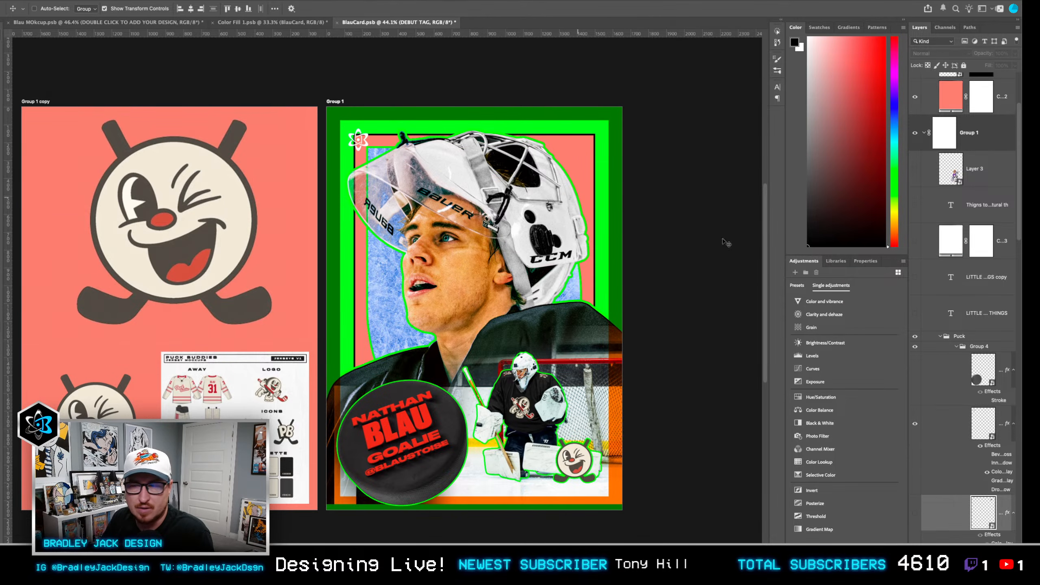
Select the Main layer with the white atom logo and move it to the card's upper-right corner.
scroll(962, 483, down, 5)
click(960, 505)
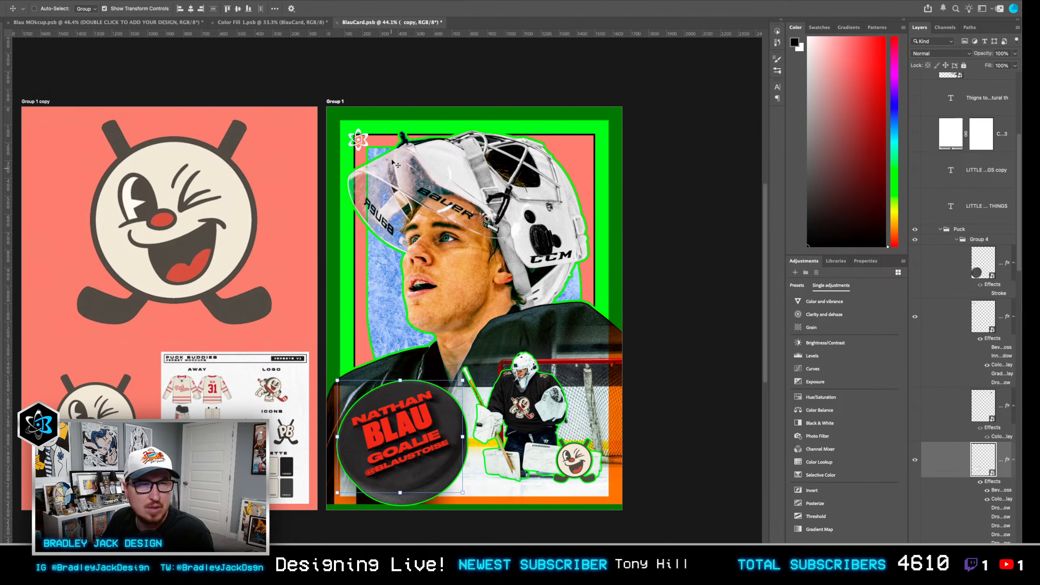
right_click(371, 150)
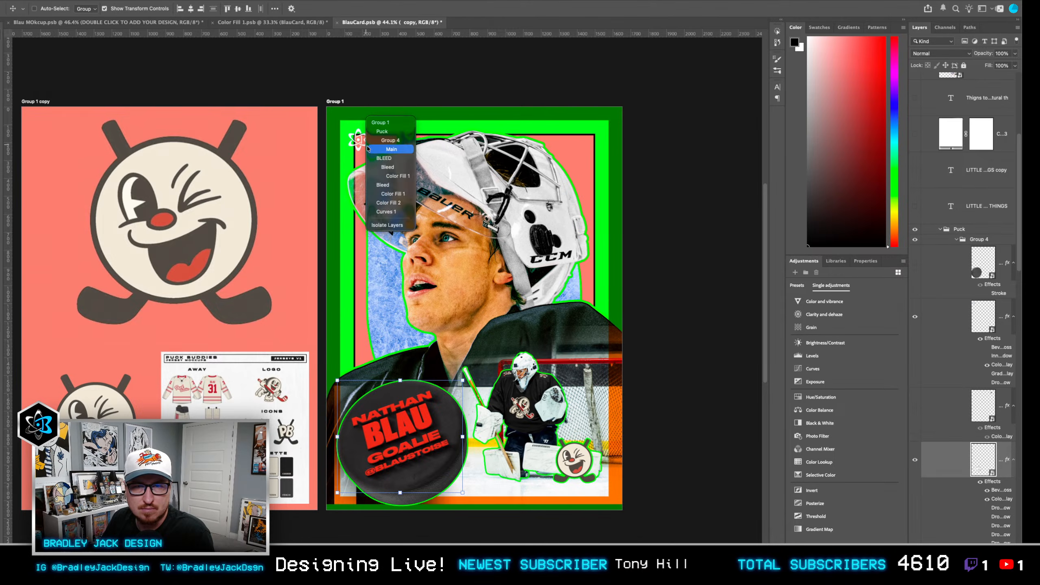
click(376, 142)
drag(364, 144, 578, 159)
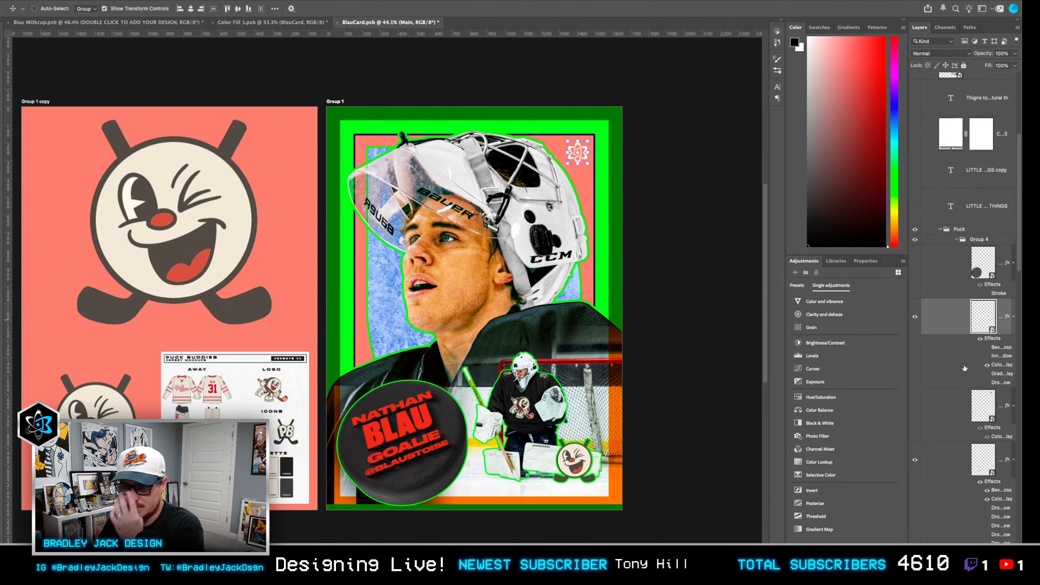
Change the atom logo's Color Overlay to black.
double_click(995, 364)
click(805, 195)
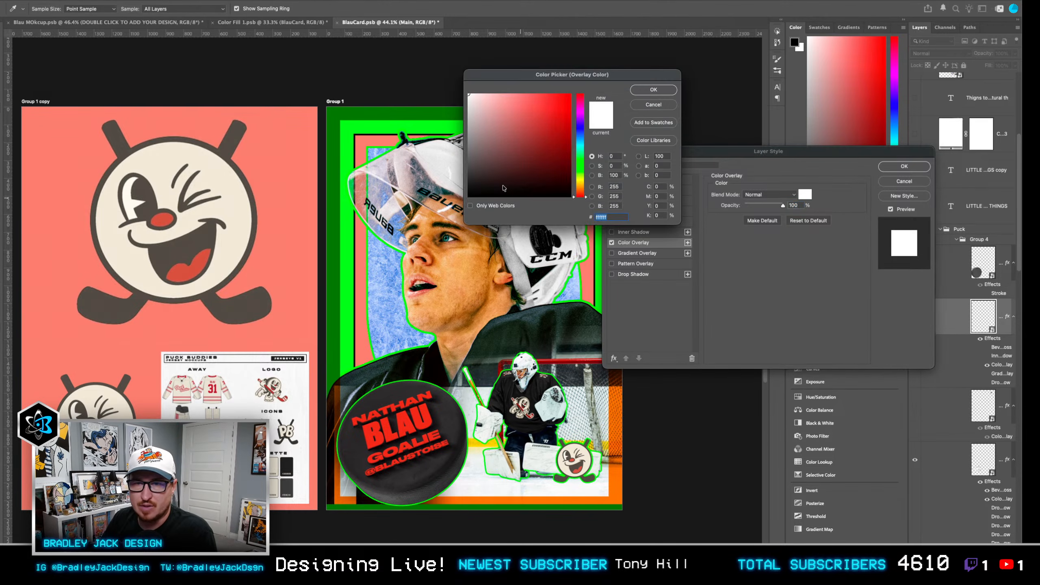
drag(530, 155, 685, 291)
key(Return)
key(Return)
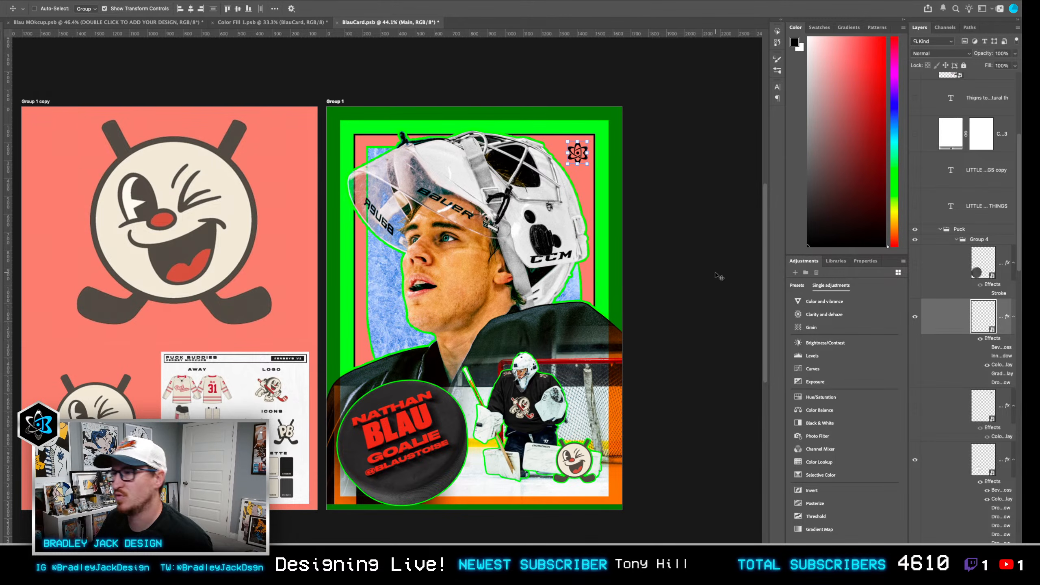
key(super+h)
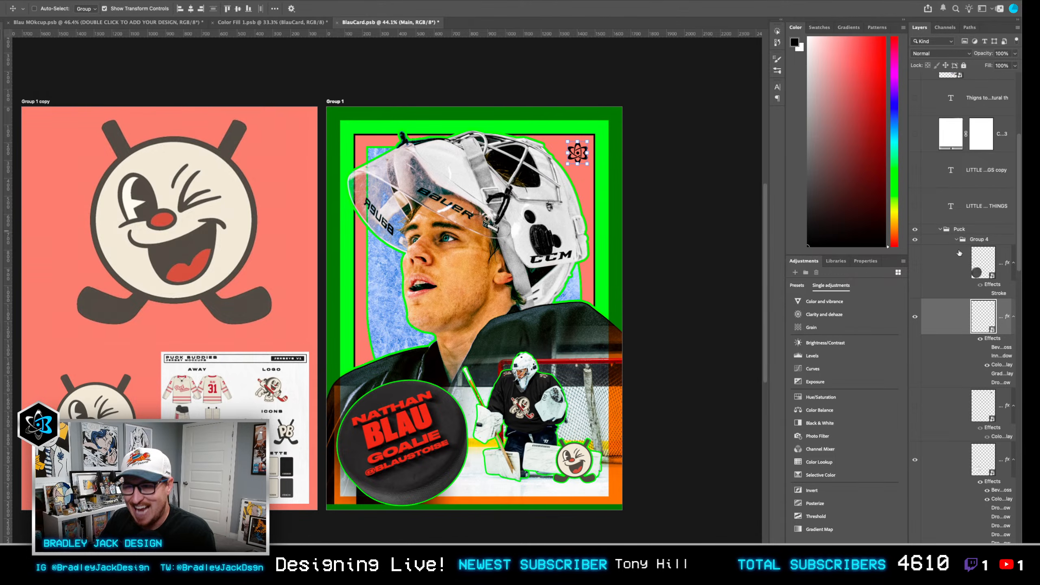
Select the Puck group and nudge the puck and atom logo together slightly up and left on the card.
click(960, 231)
key(shift+Up)
key(shift+Up)
key(shift+Left)
key(Down)
key(Down)
key(Left)
key(Left)
key(Left)
key(Left)
key(Left)
key(Left)
key(Left)
key(Down)
key(Down)
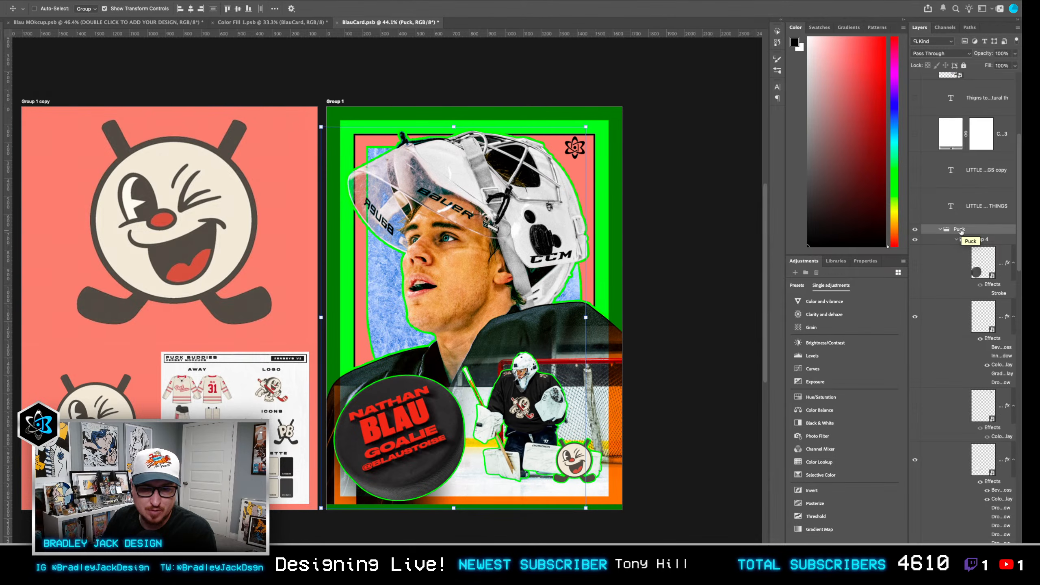
Hide the Puck group and toggle the rink photo layer's visibility to check the artwork behind the puck.
click(915, 230)
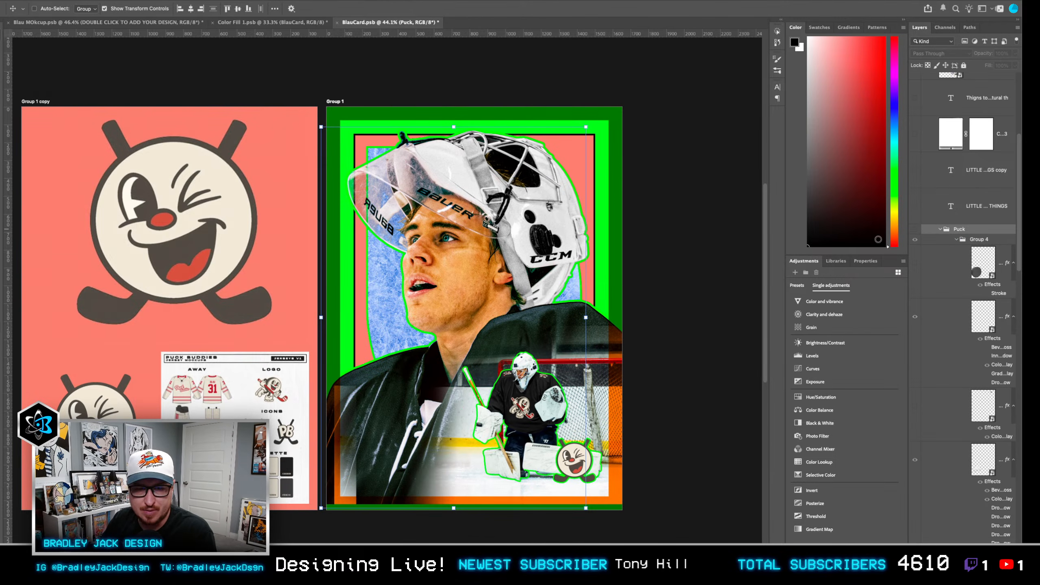
right_click(454, 451)
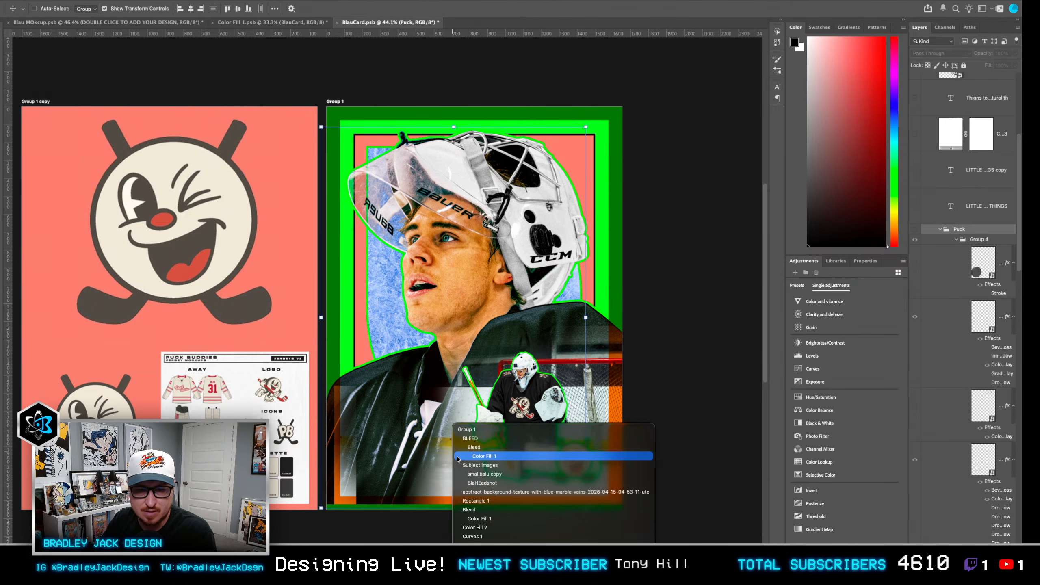
click(467, 458)
scroll(949, 454, down, 5)
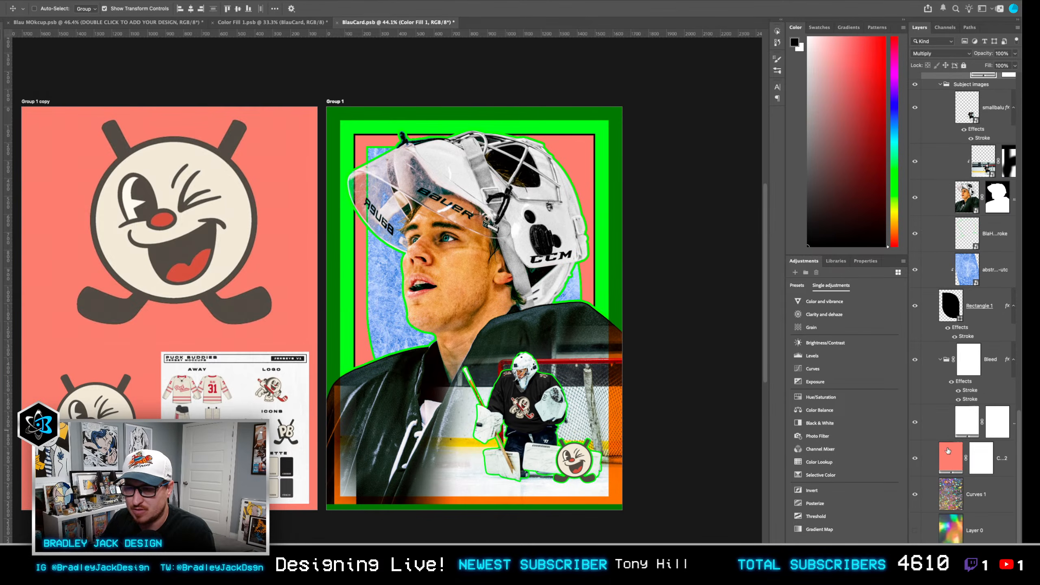
click(915, 162)
click(915, 161)
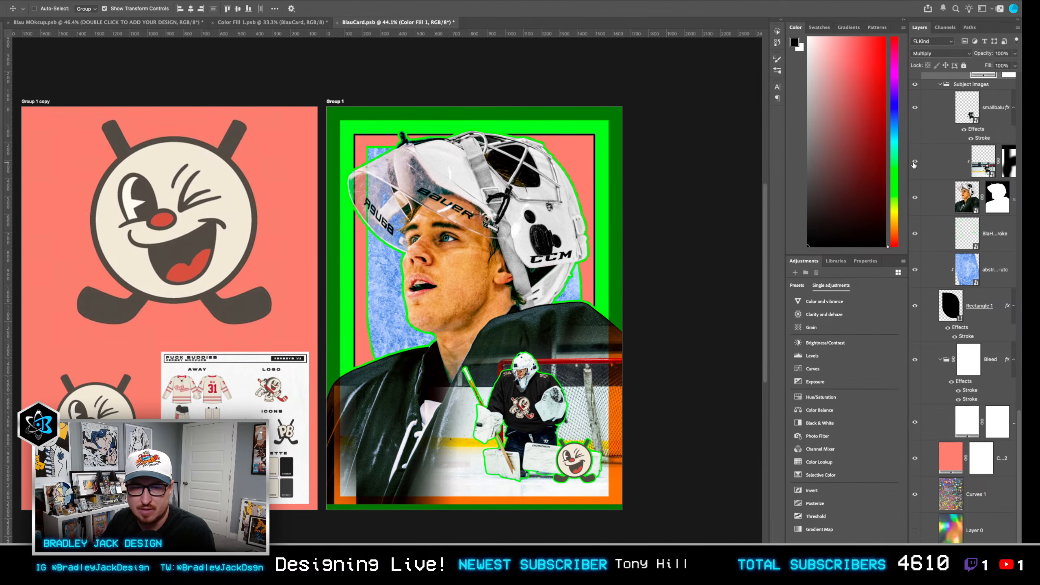
Paint on the smallbalu copy layer's mask with the Brush to clean up the card's lower-left corner.
click(1007, 165)
key(b)
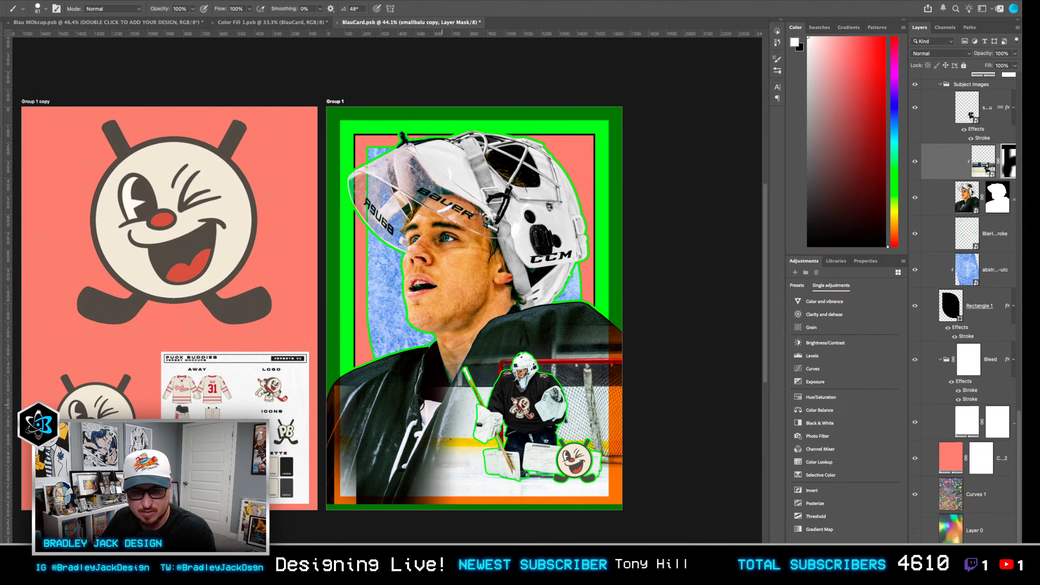
drag(404, 441, 387, 441)
mouse_move(351, 398)
mouse_down()
mouse_move(371, 388)
mouse_move(361, 384)
mouse_move(343, 458)
mouse_up()
key(x)
key(super+z)
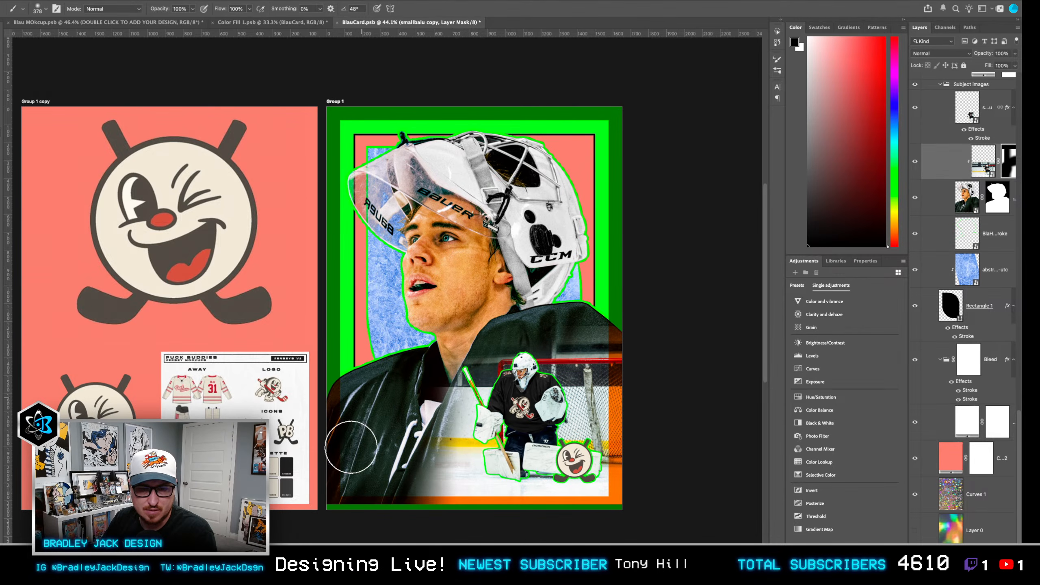
key(v)
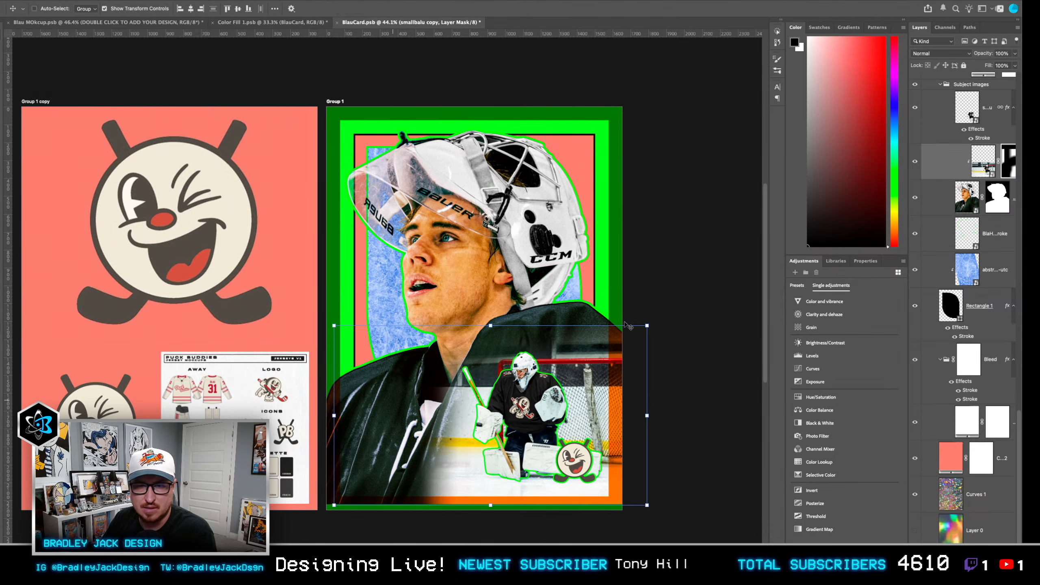
Collapse the Subject images group and hide it, leaving the ice-textured backdrop exposed.
drag(916, 197, 921, 122)
drag(916, 195, 916, 113)
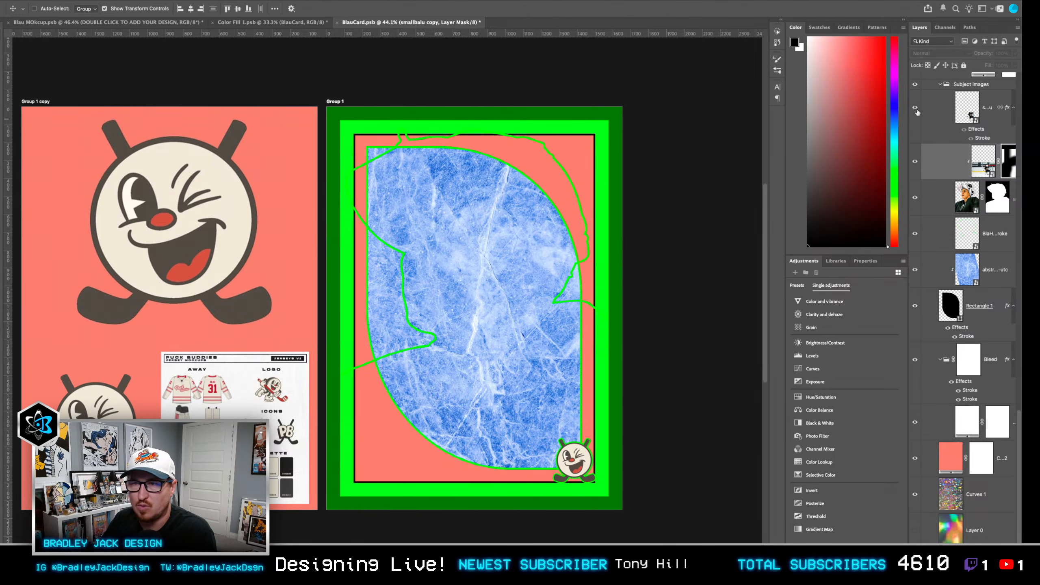
click(941, 85)
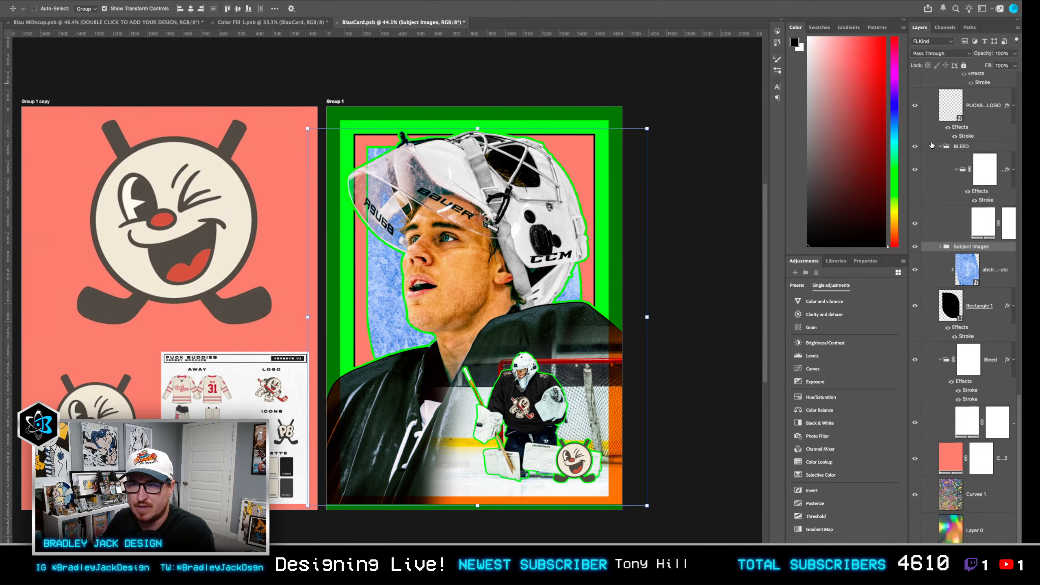
scroll(931, 145, up, 1)
click(915, 262)
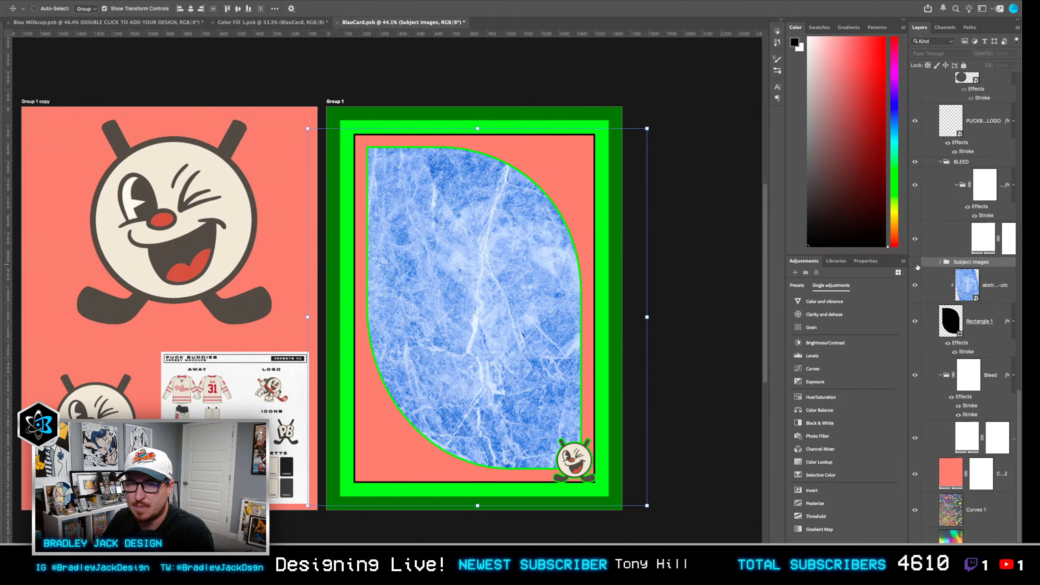
Show the Puck group again and move the DEBUT TAG and puck lettering copy layers out above it.
scroll(964, 175, up, 10)
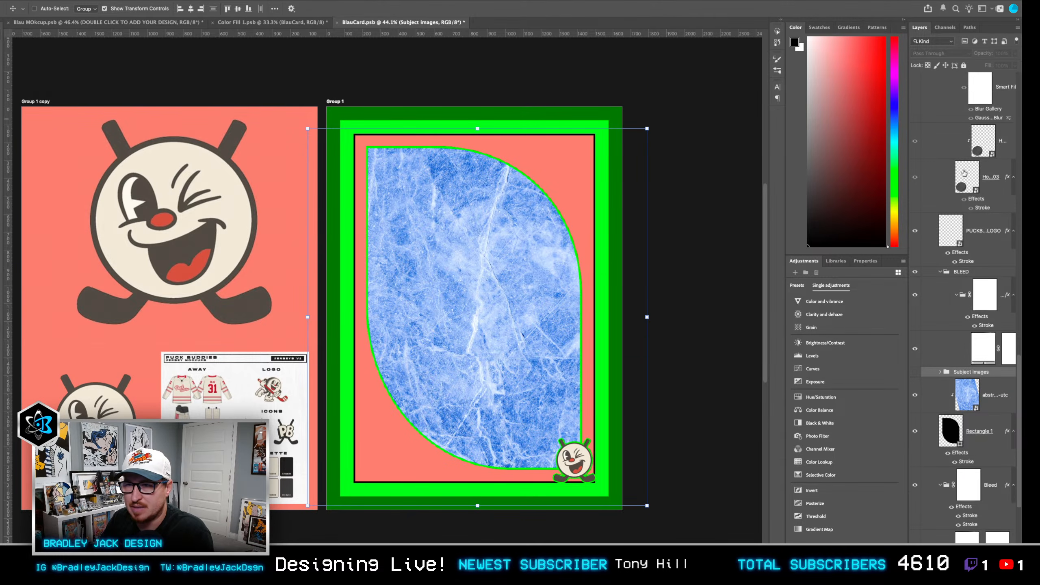
scroll(964, 175, up, 5)
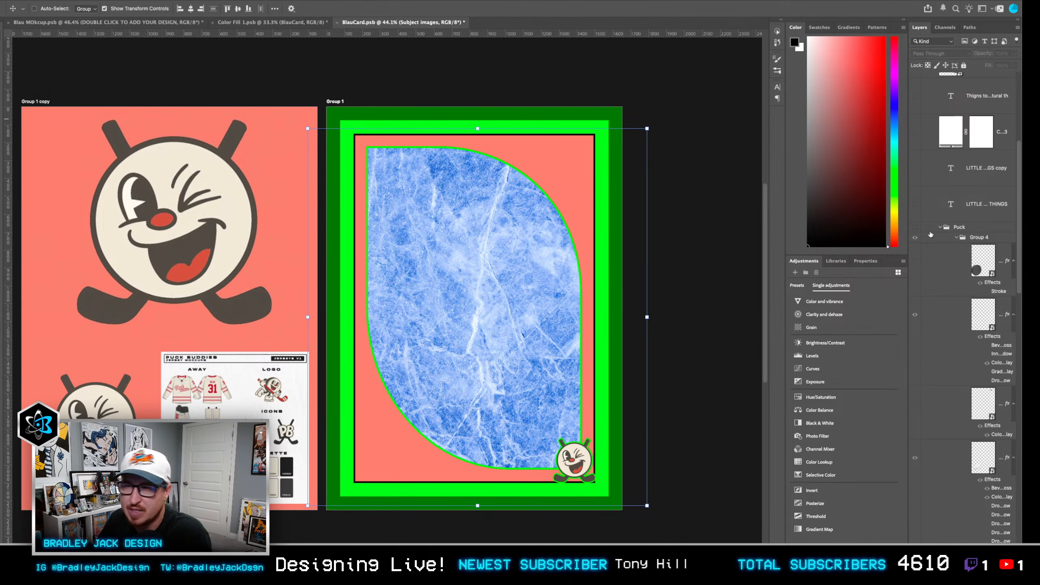
click(915, 228)
scroll(964, 330, up, 2)
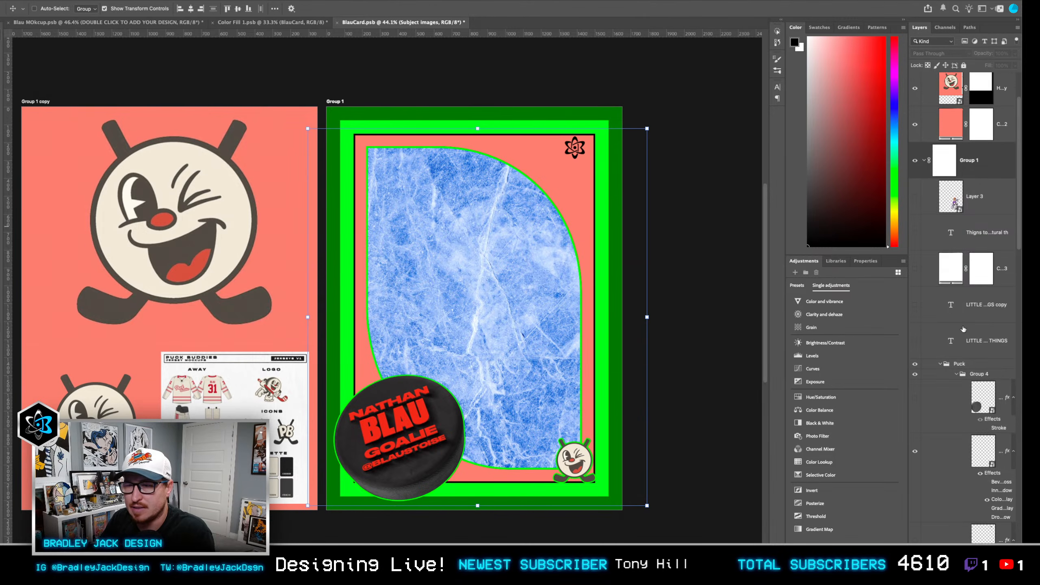
click(990, 478)
shift+click(983, 409)
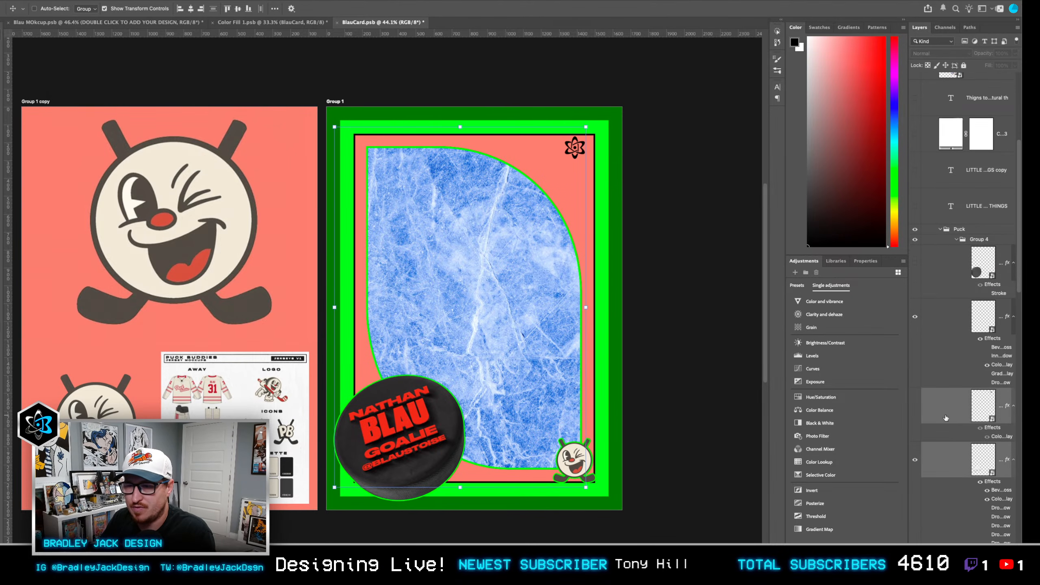
drag(983, 410, 981, 218)
drag(982, 207, 982, 209)
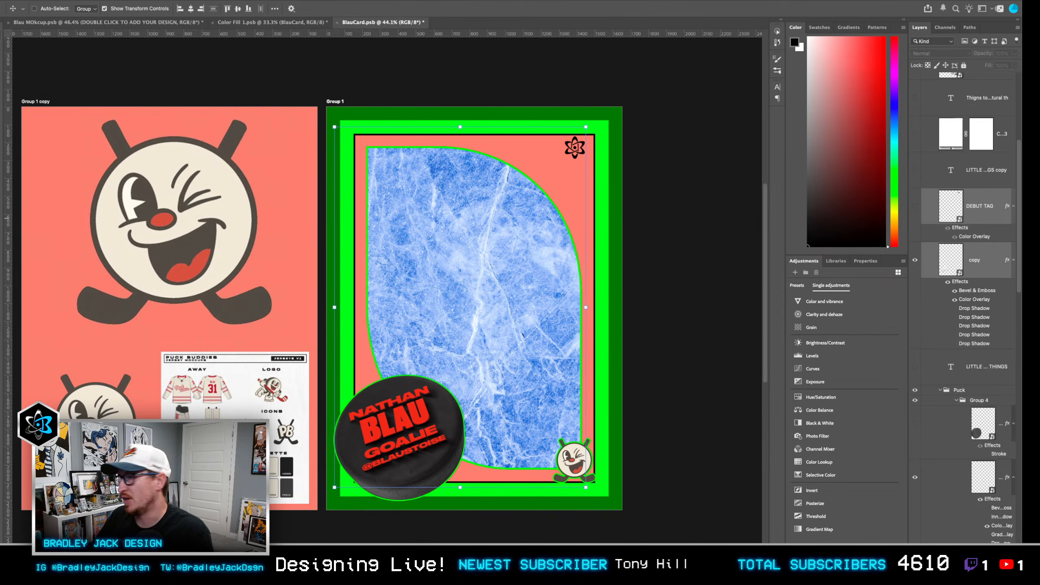
Move the puck lettering copy layer back into Group 4, and collapse and select the Puck group.
drag(485, 309, 576, 288)
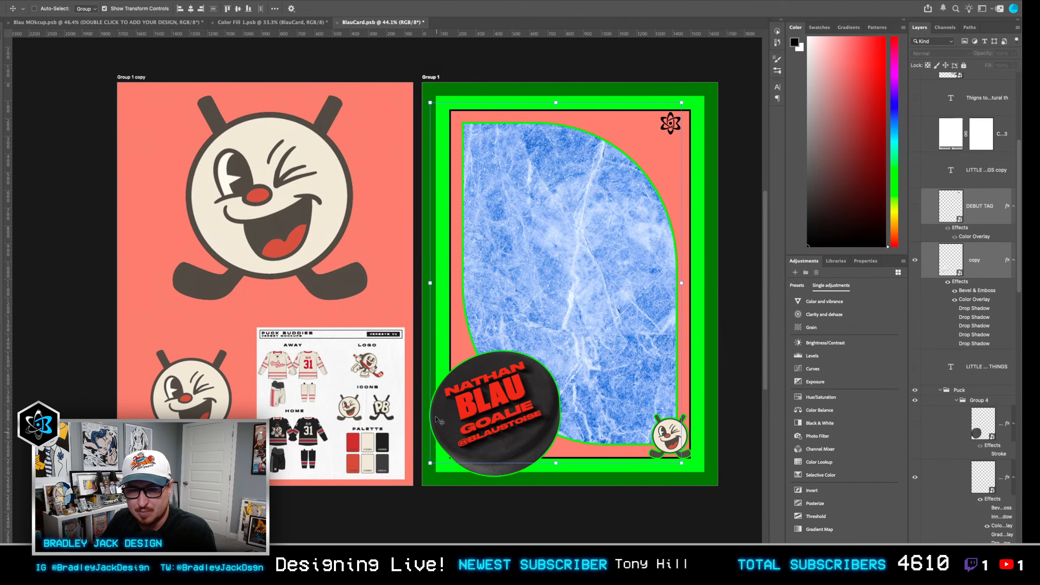
click(972, 391)
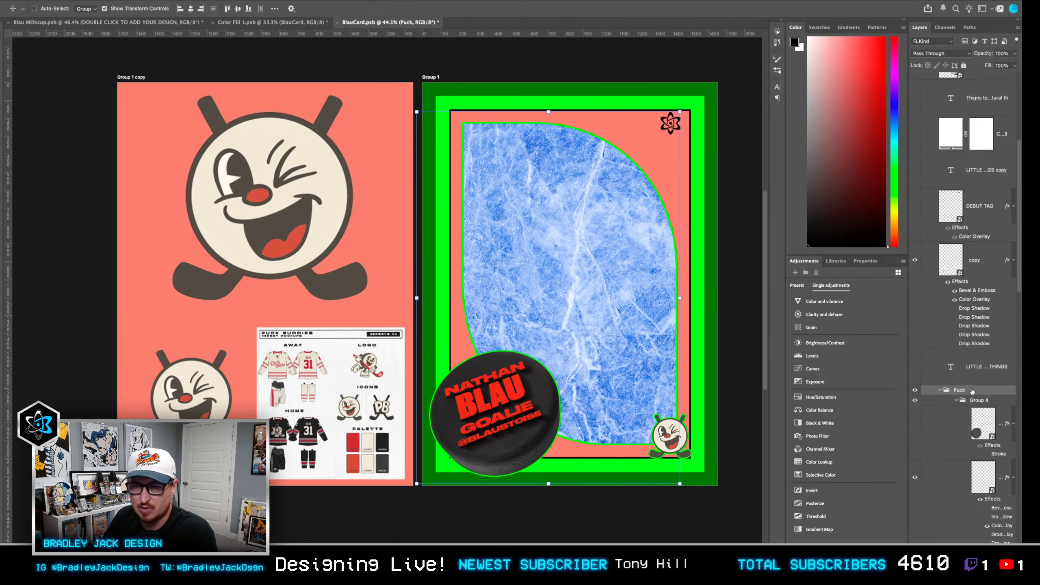
drag(945, 336, 950, 394)
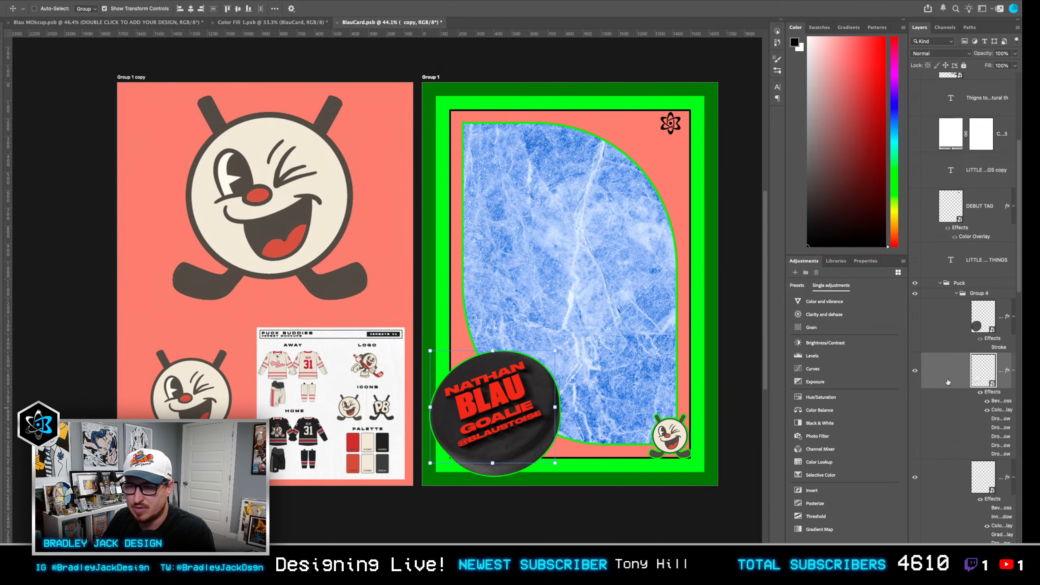
click(941, 283)
click(960, 283)
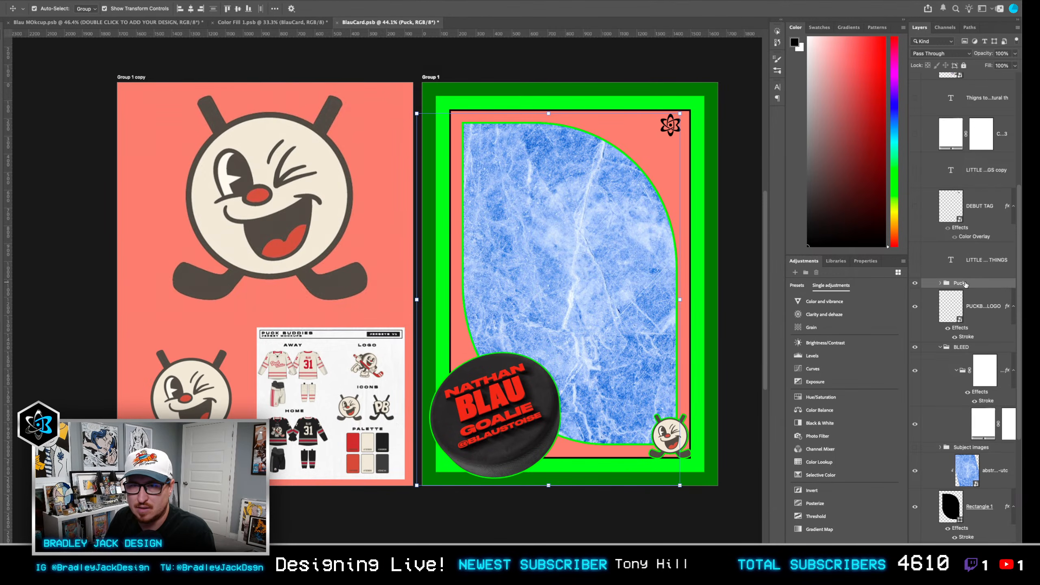
Move the atom logo's Main layer out of Group 4 to above the Puck group and collapse that group.
right_click(676, 129)
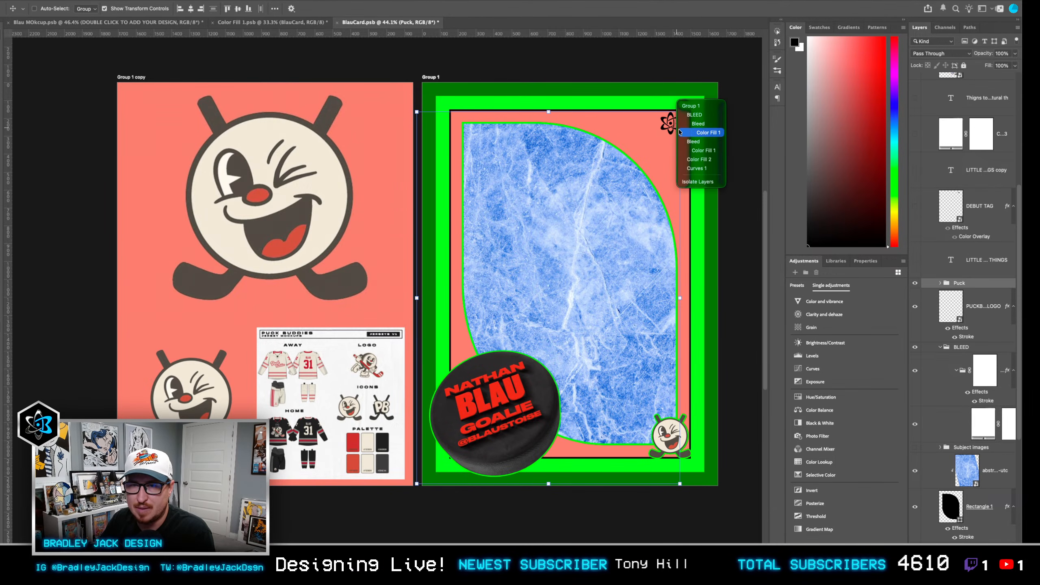
click(741, 184)
click(962, 304)
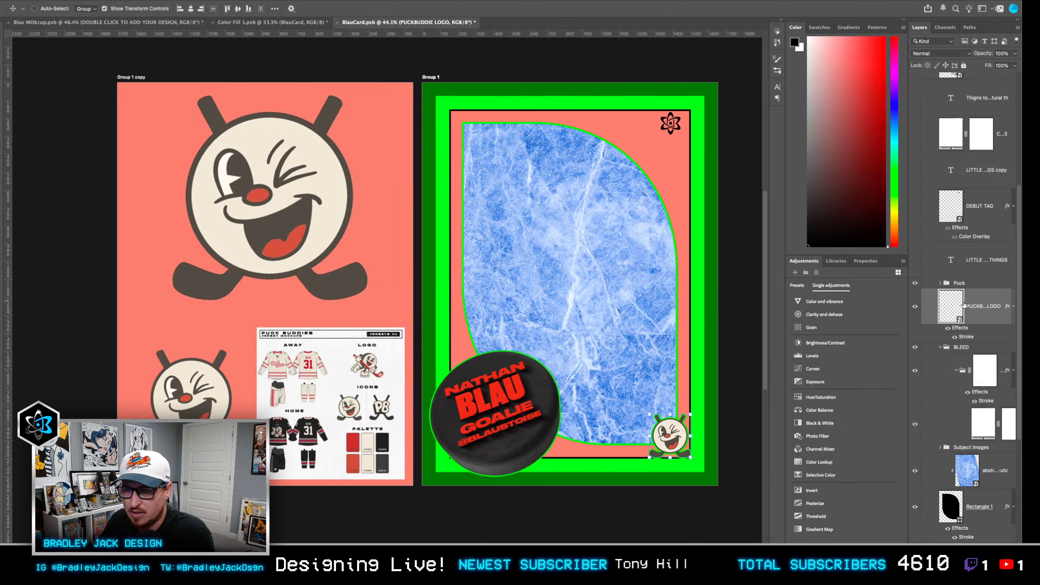
scroll(670, 123, up, 5)
right_click(705, 148)
click(730, 151)
drag(984, 481, 942, 282)
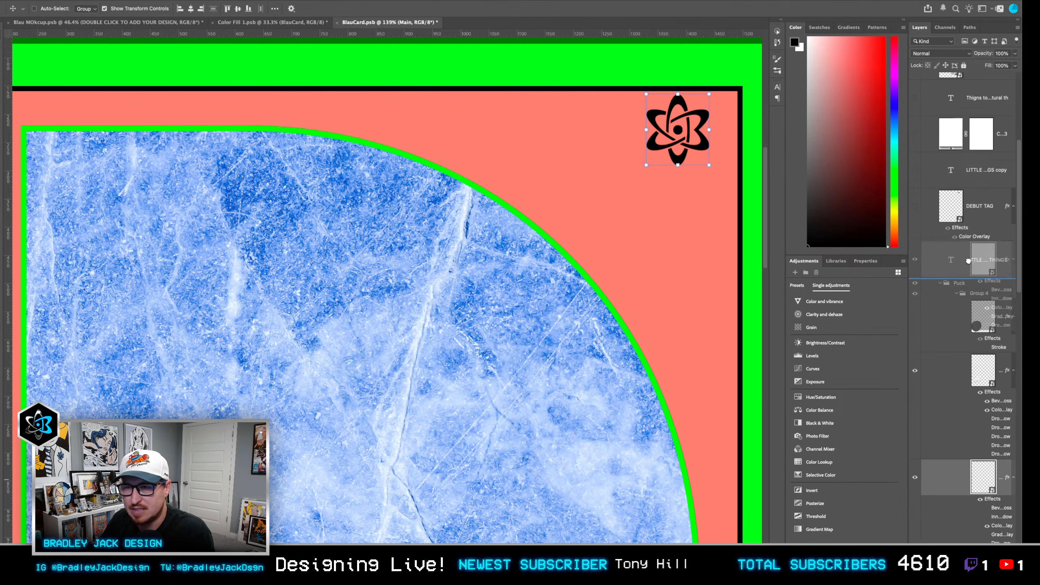
click(940, 373)
Select the Puck group and nudge the puck down in the card's lower-left corner.
drag(638, 329, 549, 336)
drag(491, 537, 567, 302)
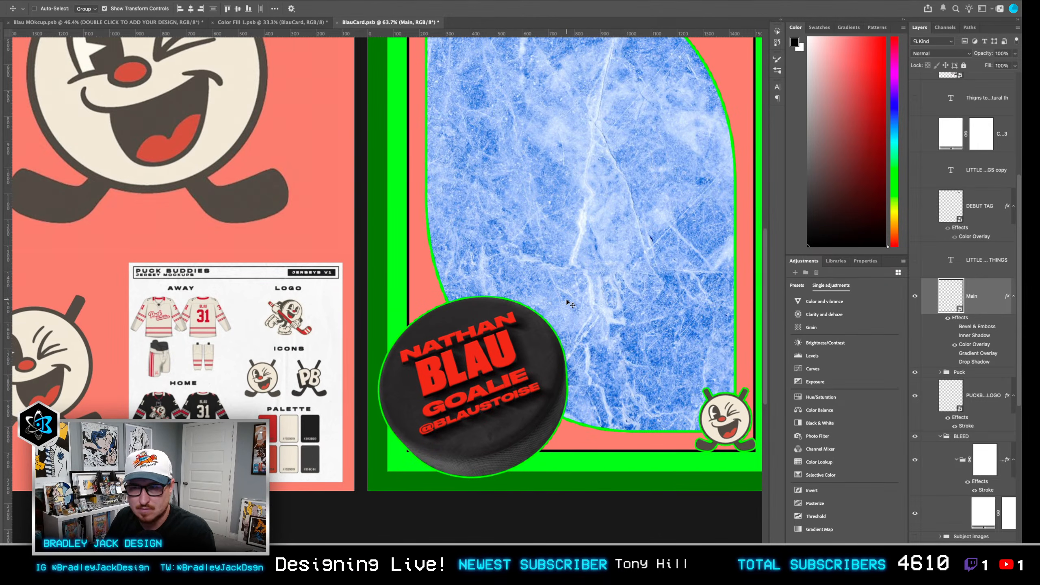
click(968, 372)
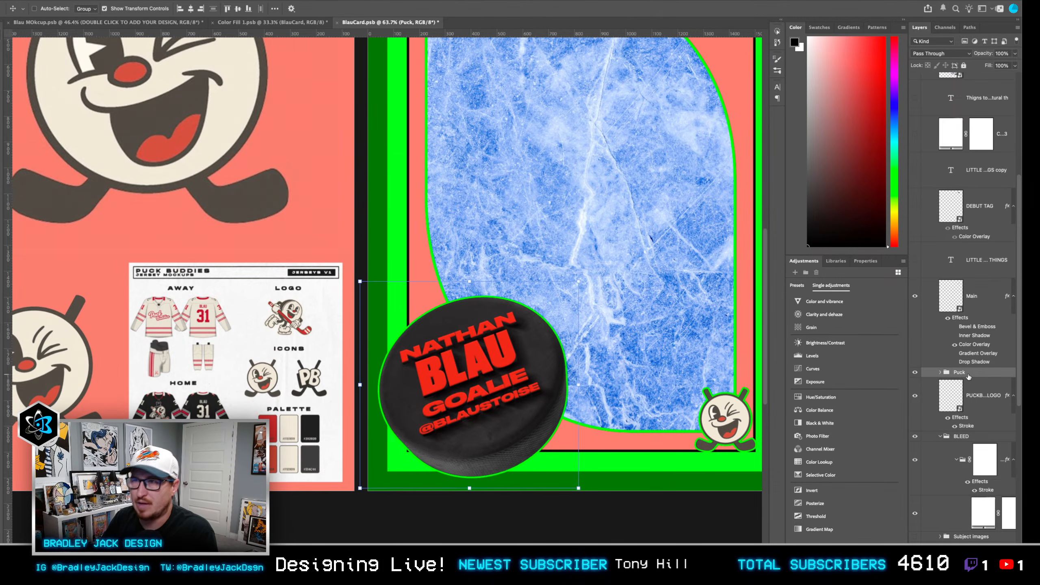
key(shift+Down)
key(shift+Down)
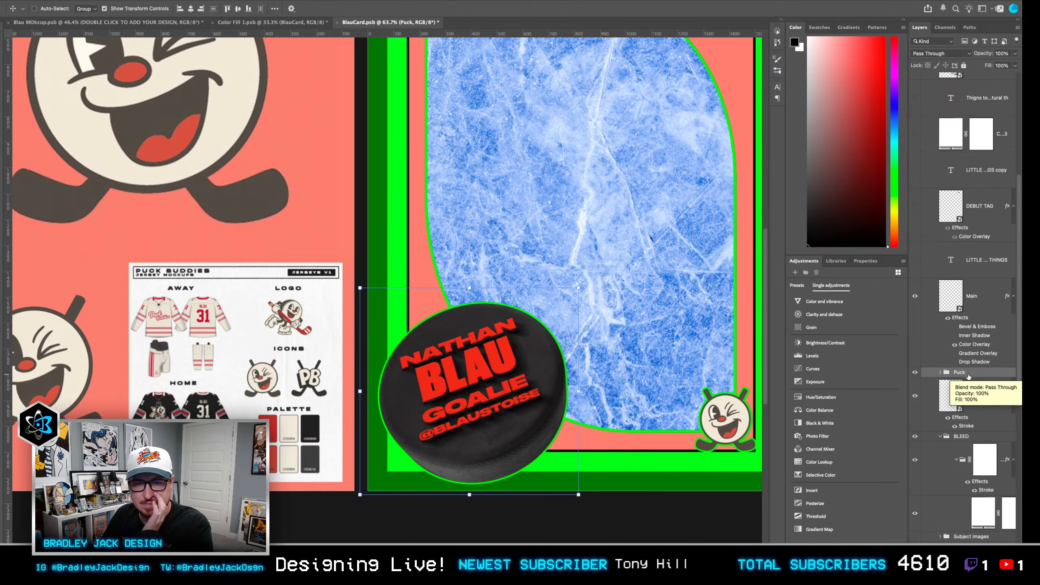
Select the PUCKBUDDIE LOGO layer and scale the winking mascot down in the lower-right corner.
scroll(636, 364, down, 1)
drag(627, 360, 584, 385)
right_click(677, 442)
click(711, 443)
drag(673, 448, 704, 470)
key(Return)
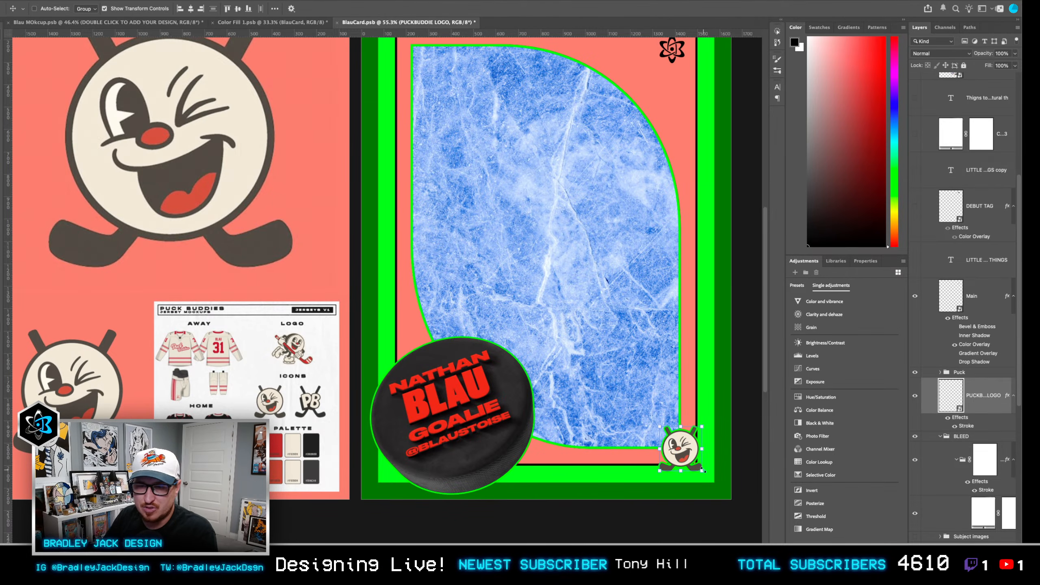
Nudge the winking mascot left and up to sit inside the card's inner black border.
key(shift+Left)
key(shift+Up)
key(shift+Left)
key(shift+Left)
key(shift+Up)
key(shift+Up)
key(shift+Up)
key(shift+Up)
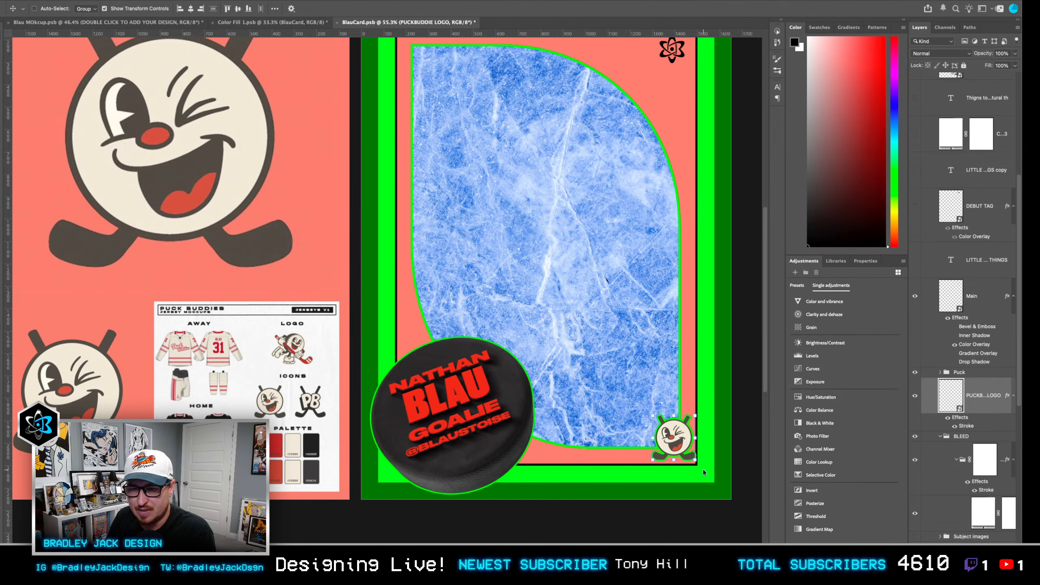
Scale the winking mascot up slightly and nudge it down onto the card's lower-right corner.
drag(702, 467, 703, 467)
key(Return)
key(Down)
key(Down)
key(Down)
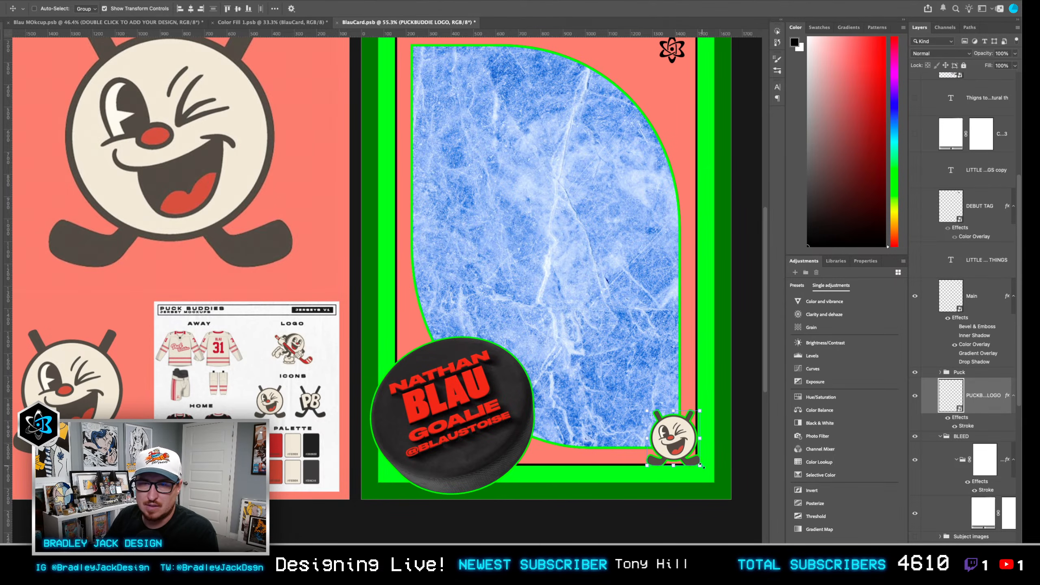
Duplicate the blue marble texture layer to just above the salmon colour fill and set the copy's blend mode to Multiply.
key(ctrl+0)
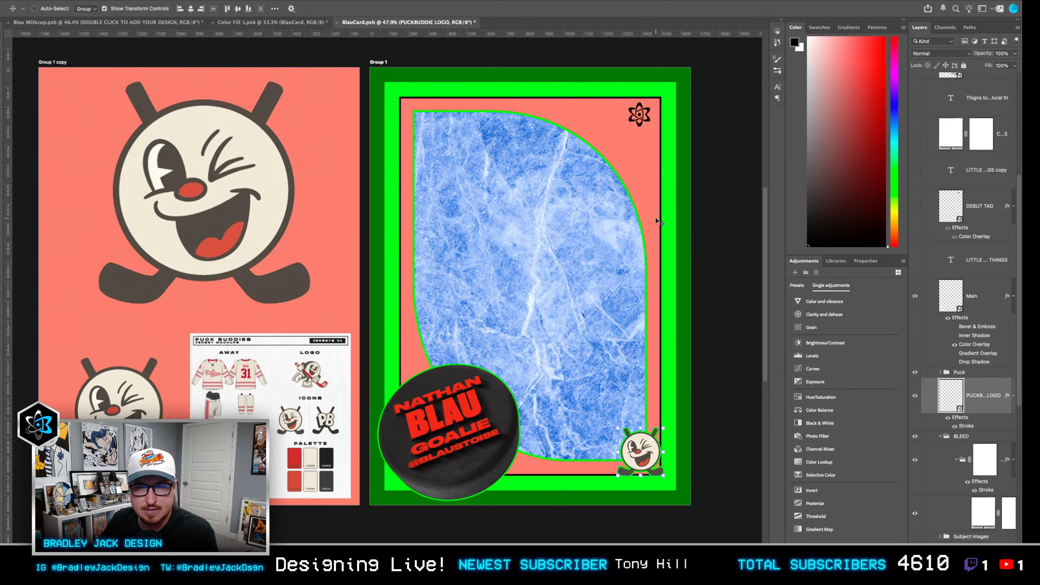
scroll(942, 393, down, 4)
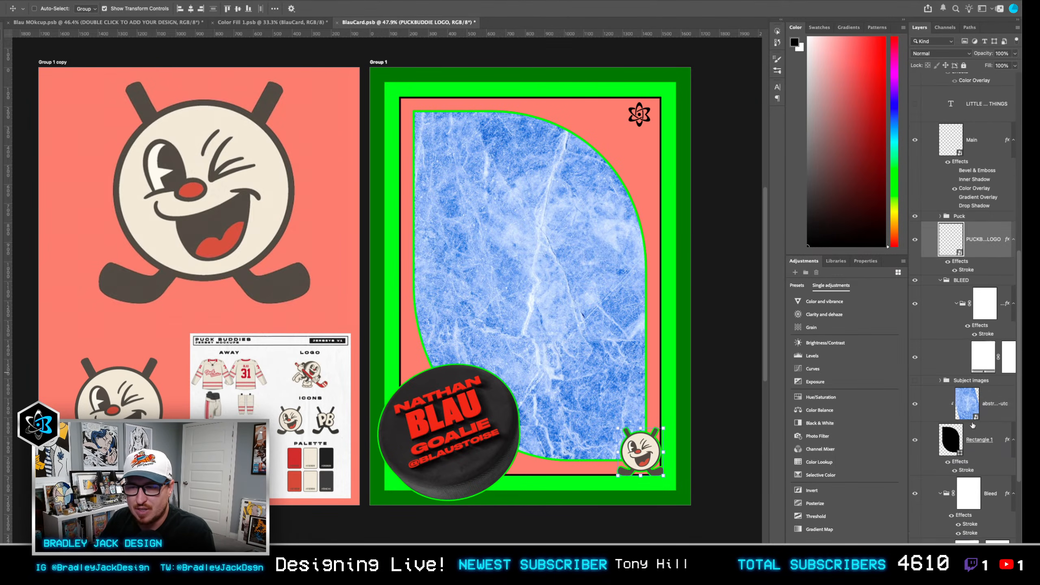
click(969, 420)
scroll(970, 413, down, 5)
drag(970, 405, 955, 472)
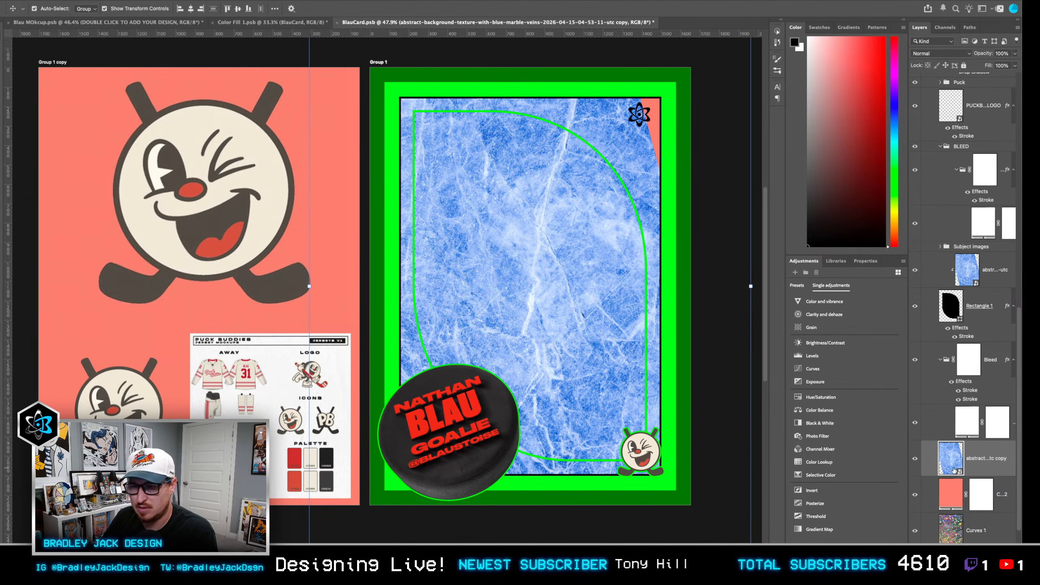
key(alt+shift+m)
Stretch the marble texture copy wider until it covers the card's whole inner background.
key(ctrl+t)
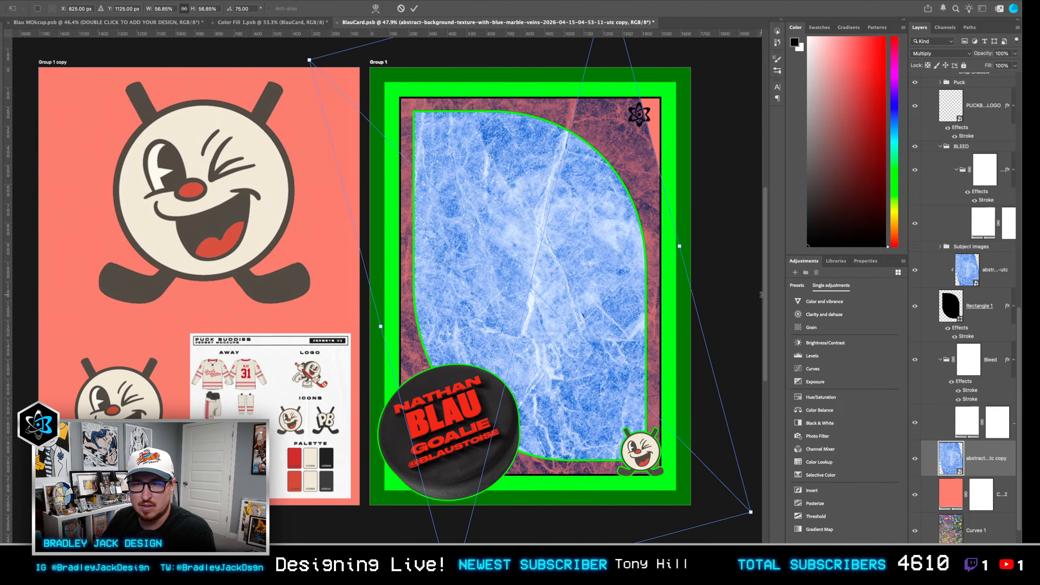
drag(682, 247, 714, 239)
key(Return)
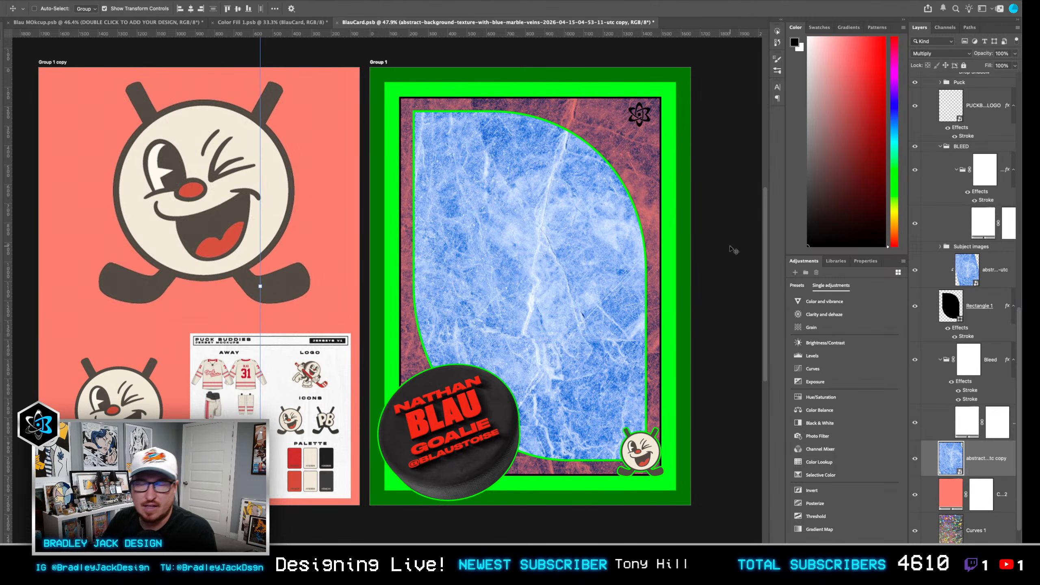
Clip a Gradient Map adjustment to the marble texture copy and set the texture's blend mode to Screen.
right_click(974, 467)
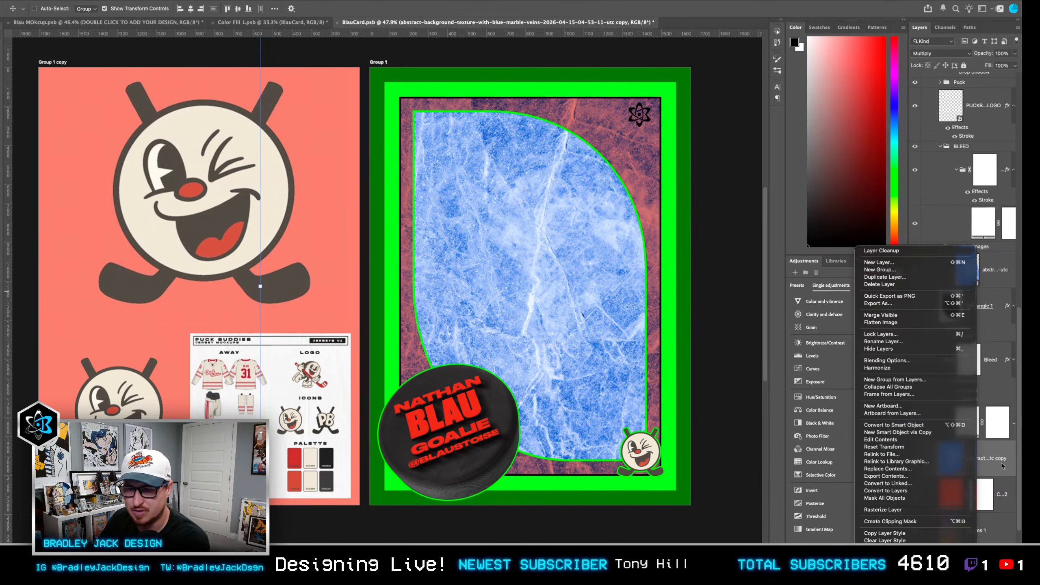
click(844, 330)
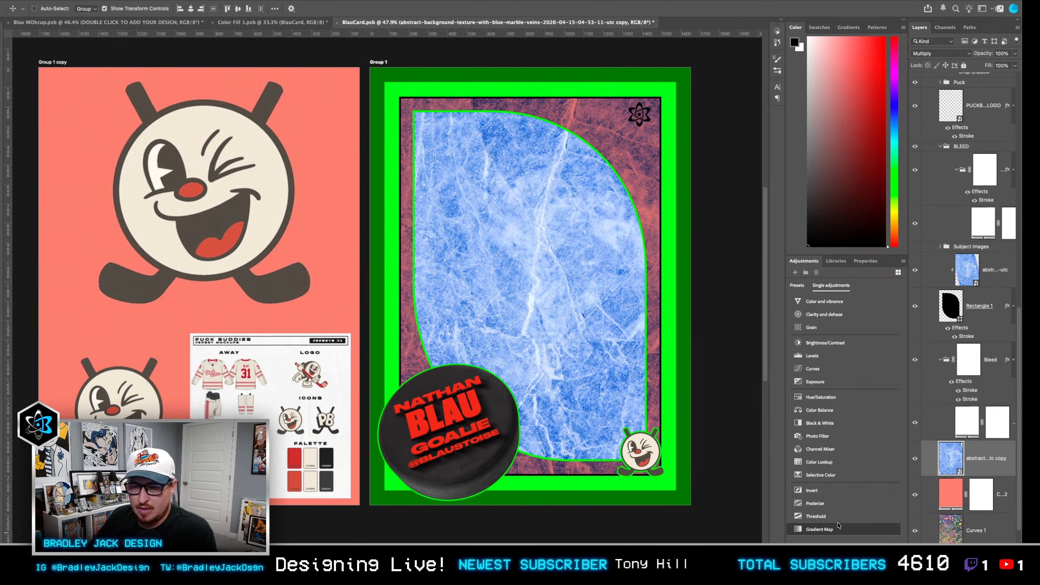
click(819, 529)
alt+click(950, 466)
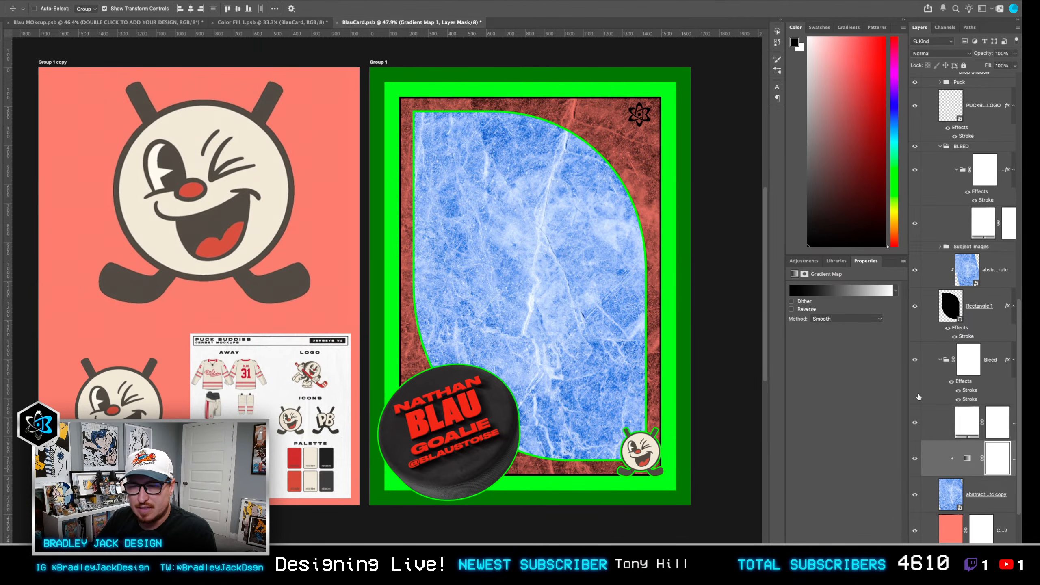
click(956, 496)
key(alt+shift+s)
Move the black stop of the marble's Gradient Map inward to deepen the salmon areas of the background.
click(968, 460)
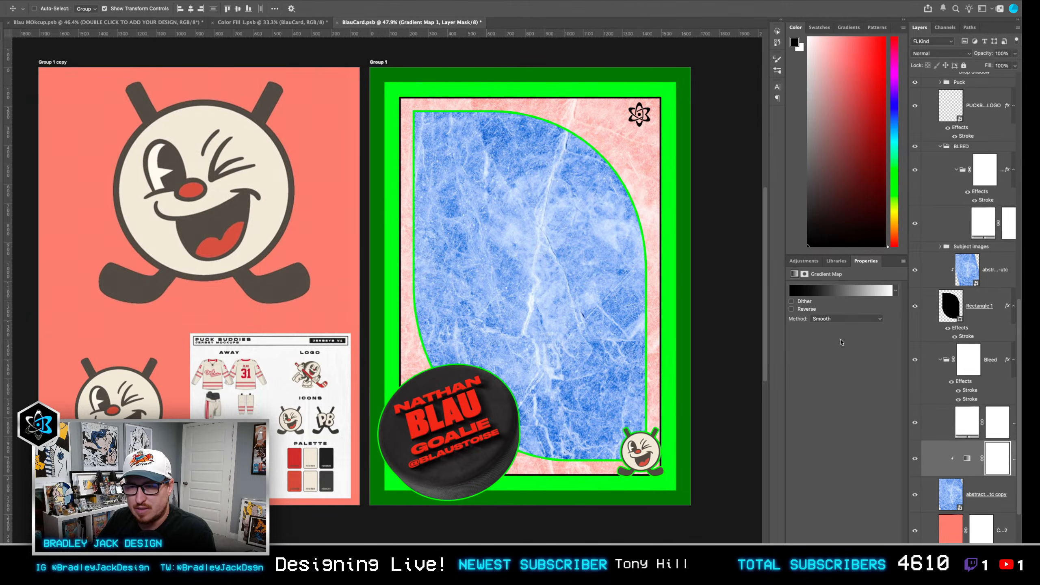
click(829, 291)
drag(626, 485, 699, 485)
key(Return)
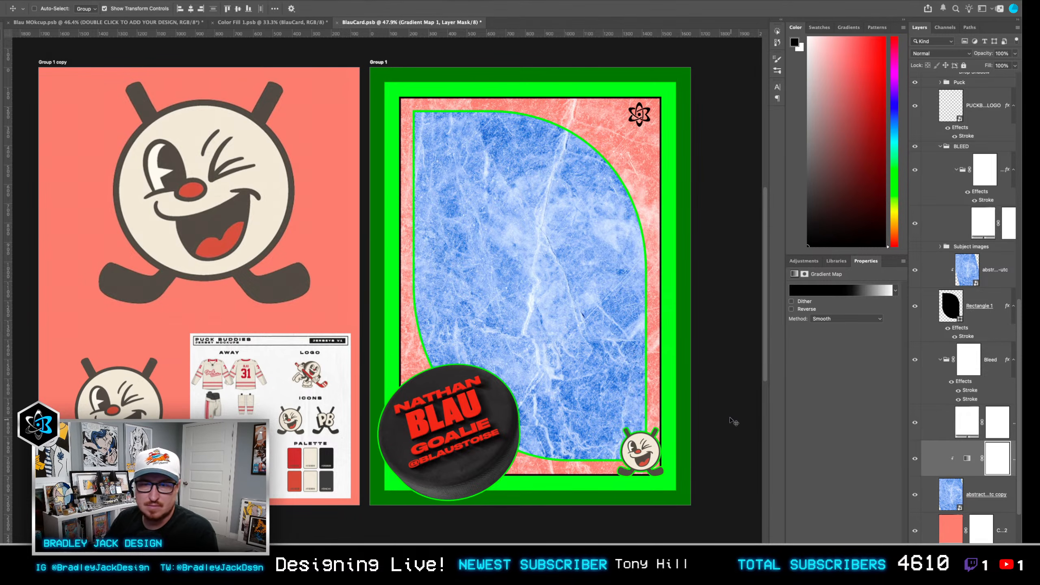
Hide the original blue marble texture and the Rectangle 1 frame, and show the Subject images group.
click(916, 275)
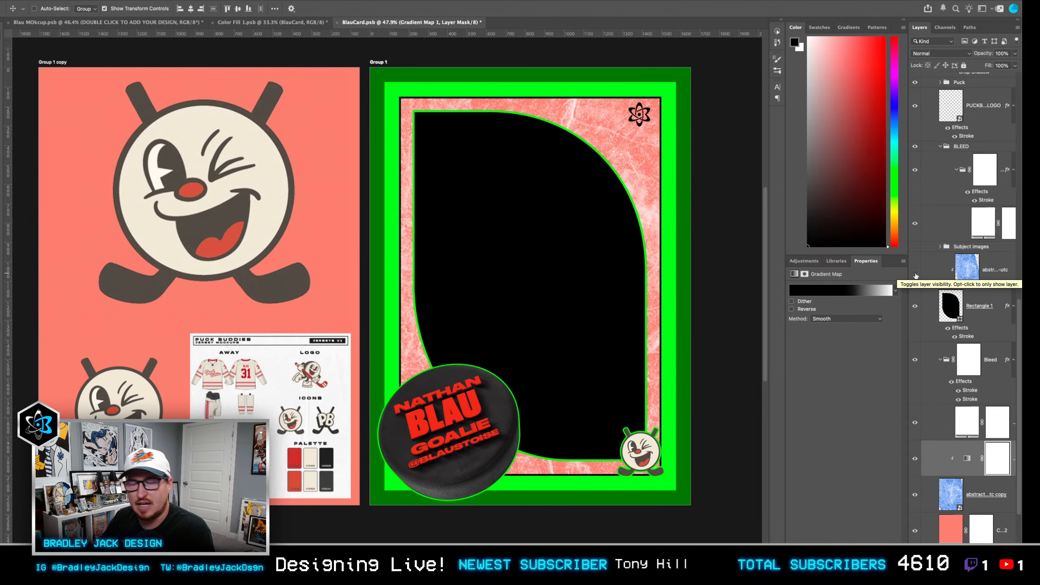
click(915, 306)
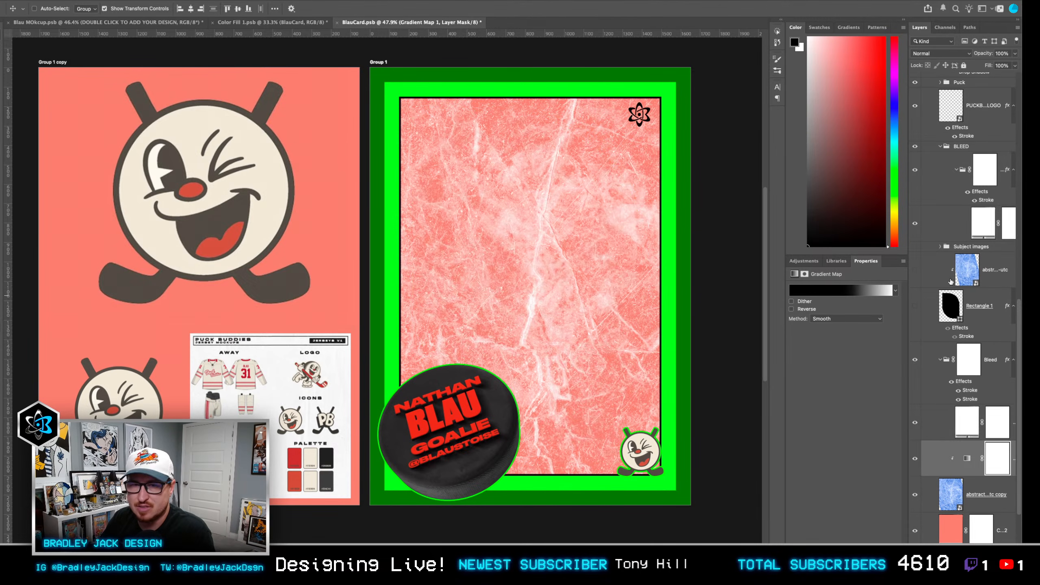
scroll(953, 303, up, 3)
scroll(950, 309, up, 5)
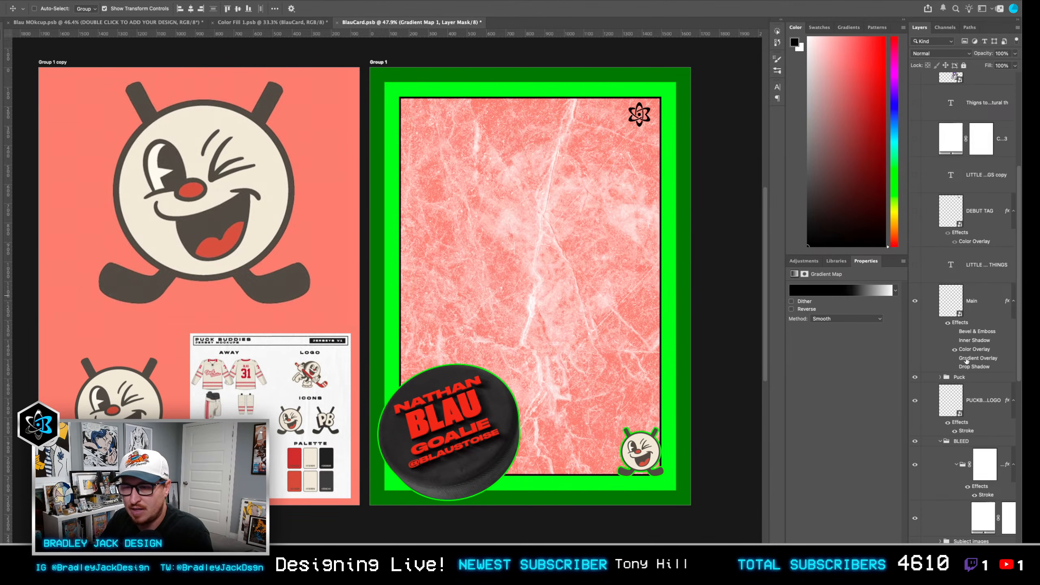
scroll(946, 309, down, 4)
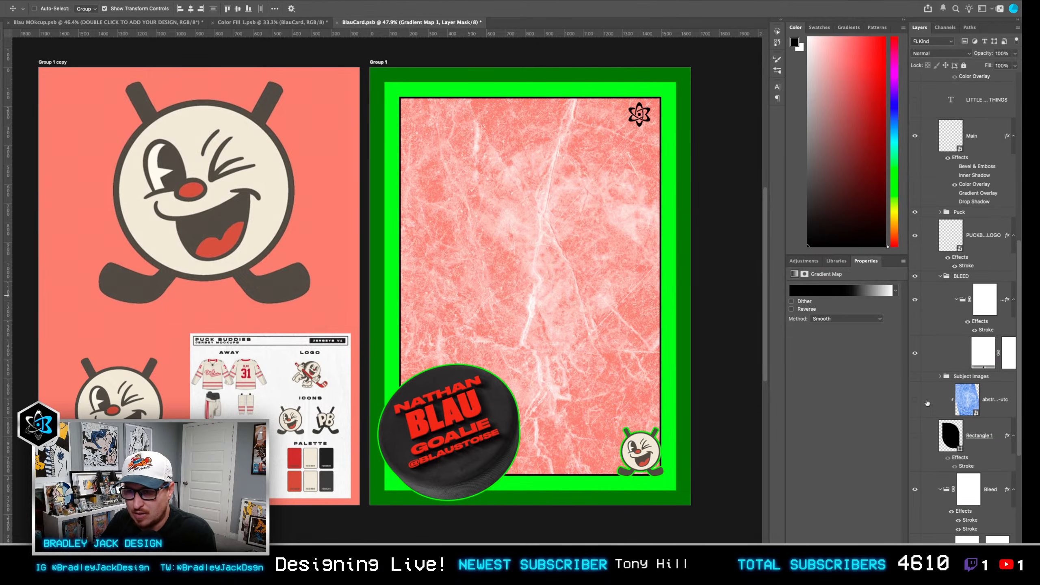
click(915, 377)
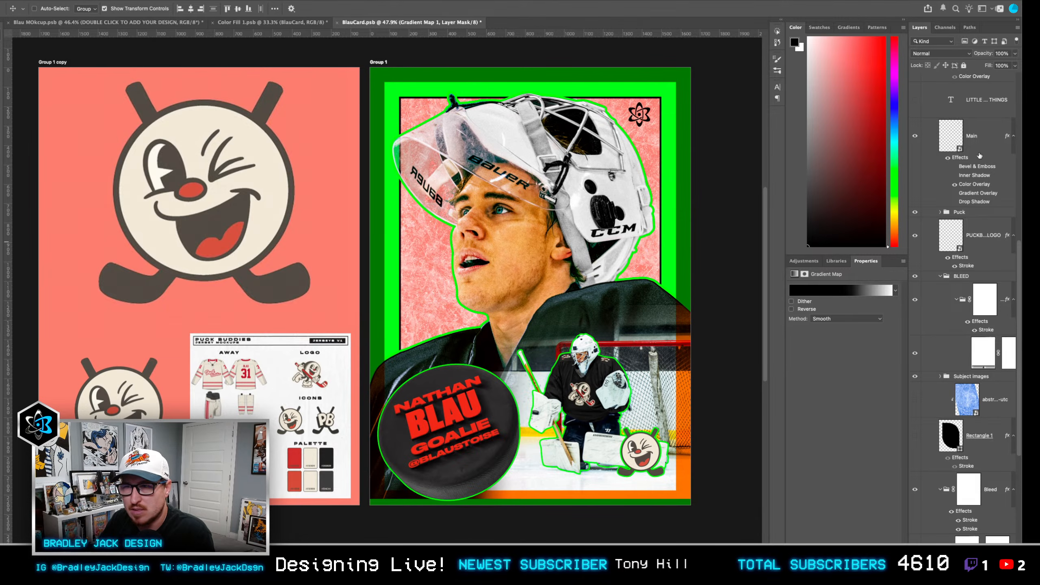
Group all card layers from the Main atom logo down to the salmon colour fill.
click(979, 139)
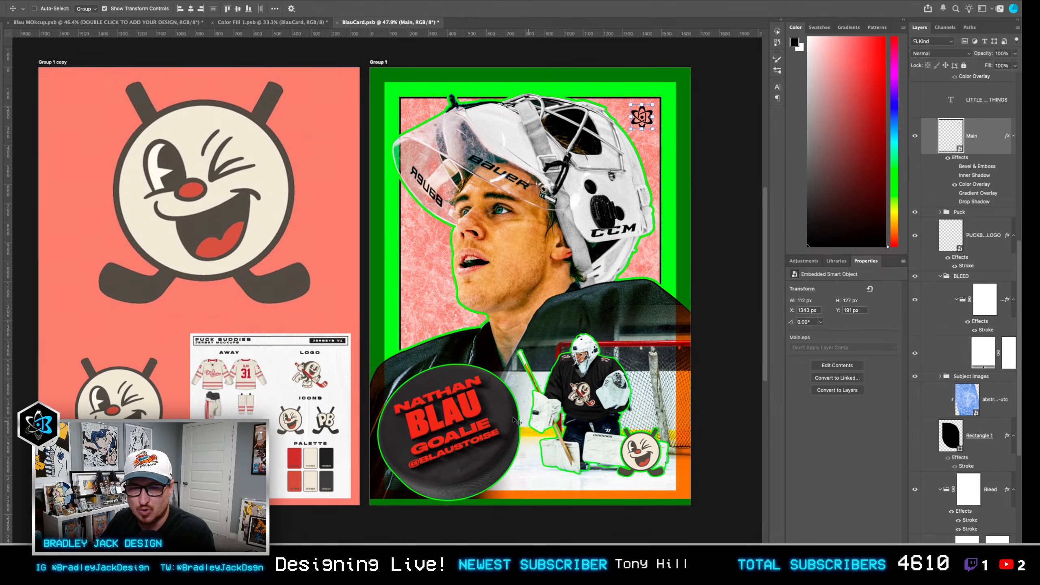
scroll(954, 156, up, 8)
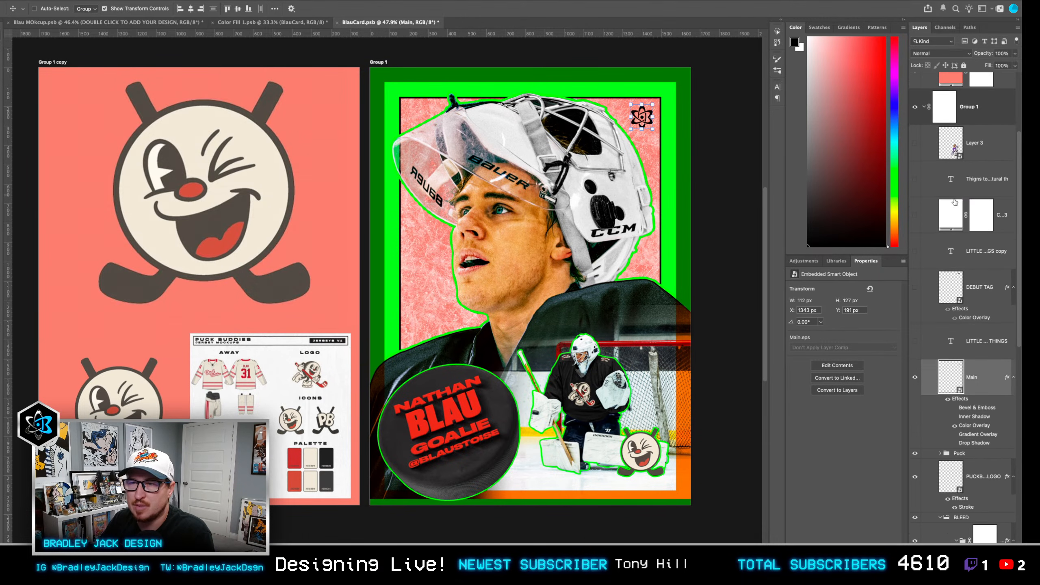
scroll(967, 222, up, 10)
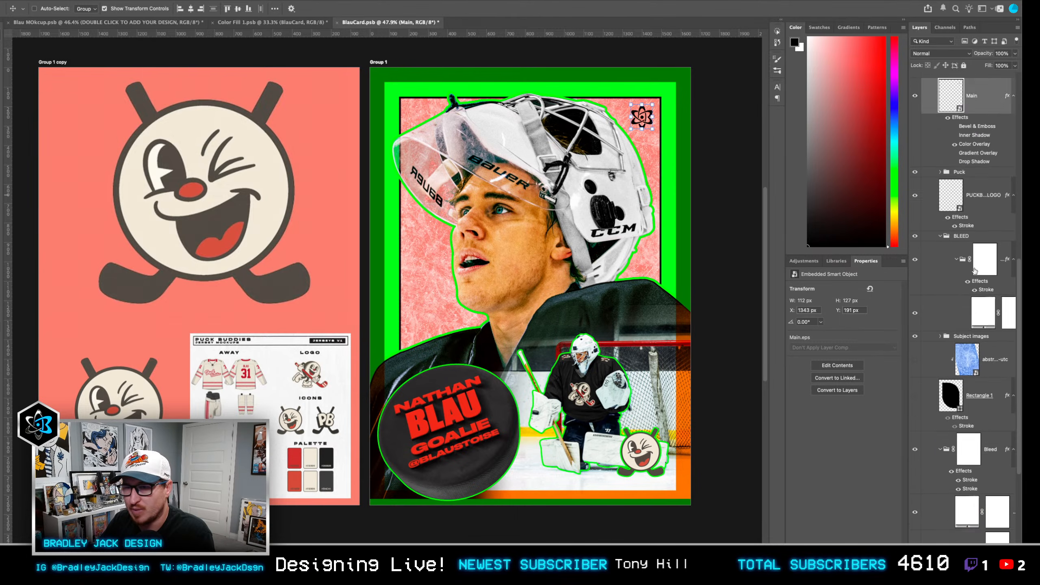
shift+click(1003, 452)
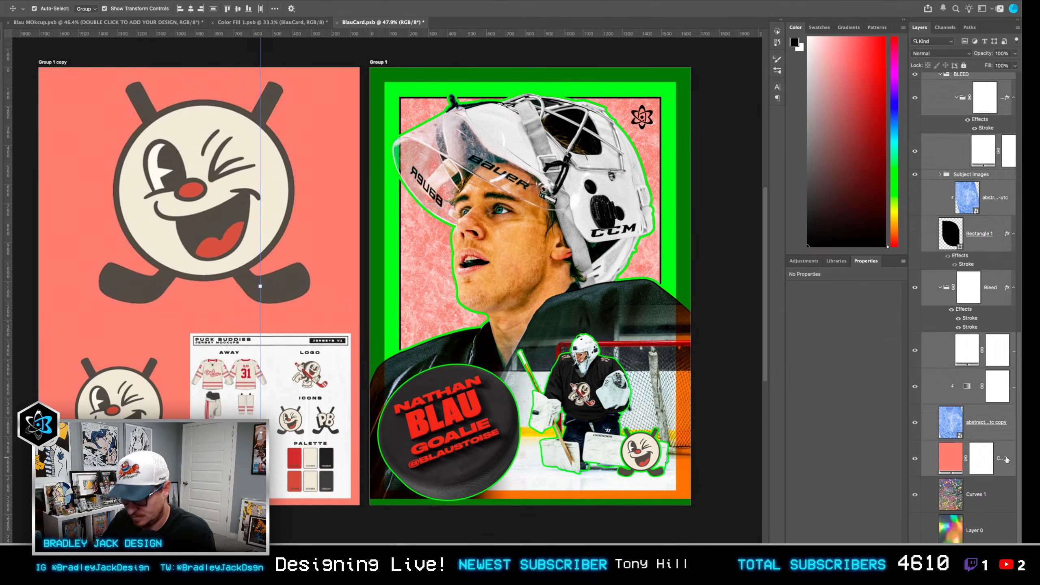
key(super+g)
scroll(951, 262, up, 1)
scroll(952, 265, down, 1)
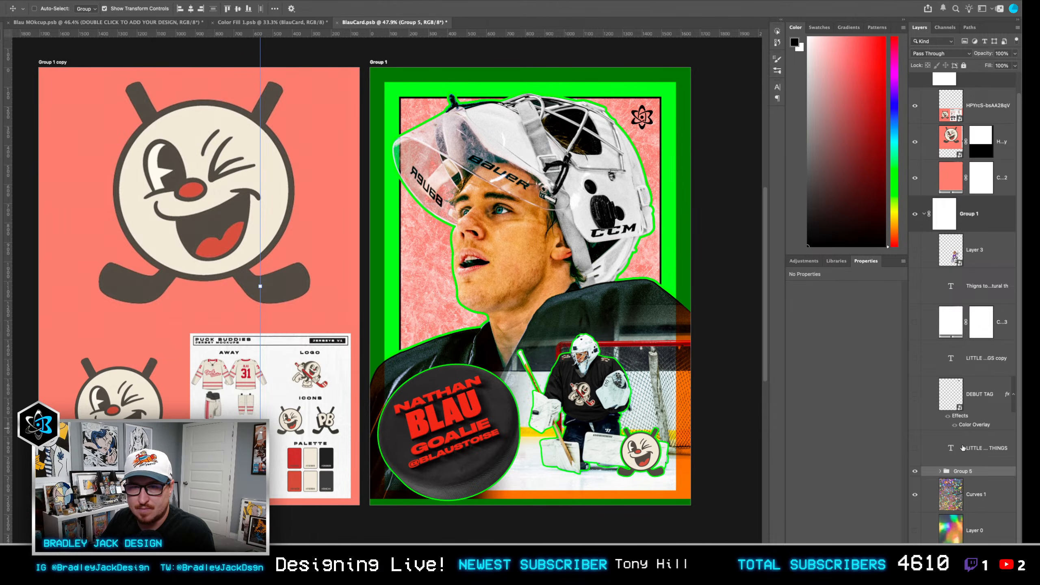
Move the BLEED group out of Group 5 to directly above it, check Group 5's visibility and collapse it.
click(915, 473)
click(940, 472)
scroll(966, 442, down, 9)
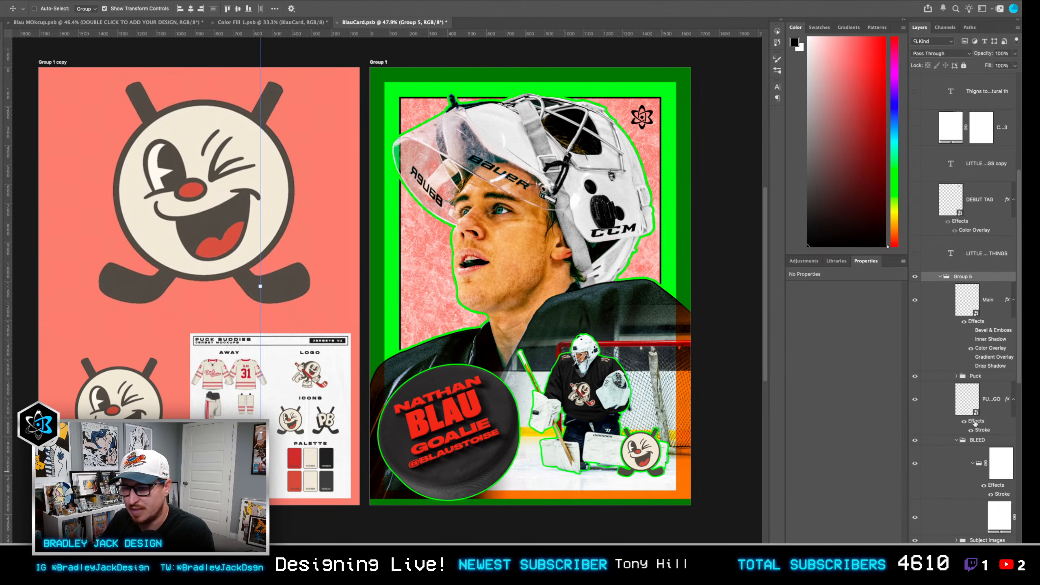
drag(977, 446, 954, 282)
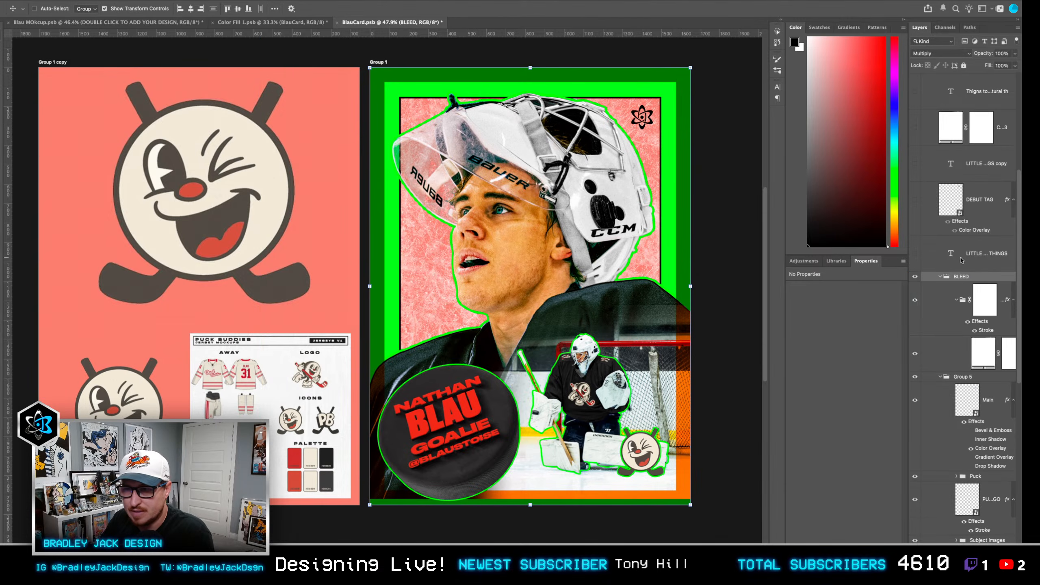
click(915, 378)
click(916, 378)
click(915, 379)
click(916, 379)
click(948, 378)
click(939, 378)
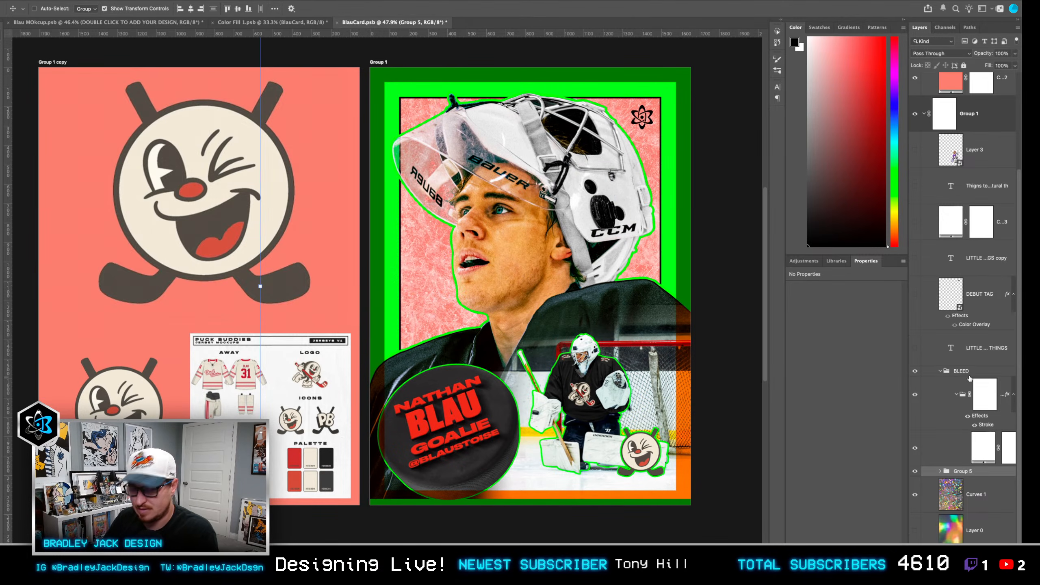
Set Group 5's blend mode to Multiply and compare the card with the holographic Curves 1 layer off and on.
key(shift+alt+m)
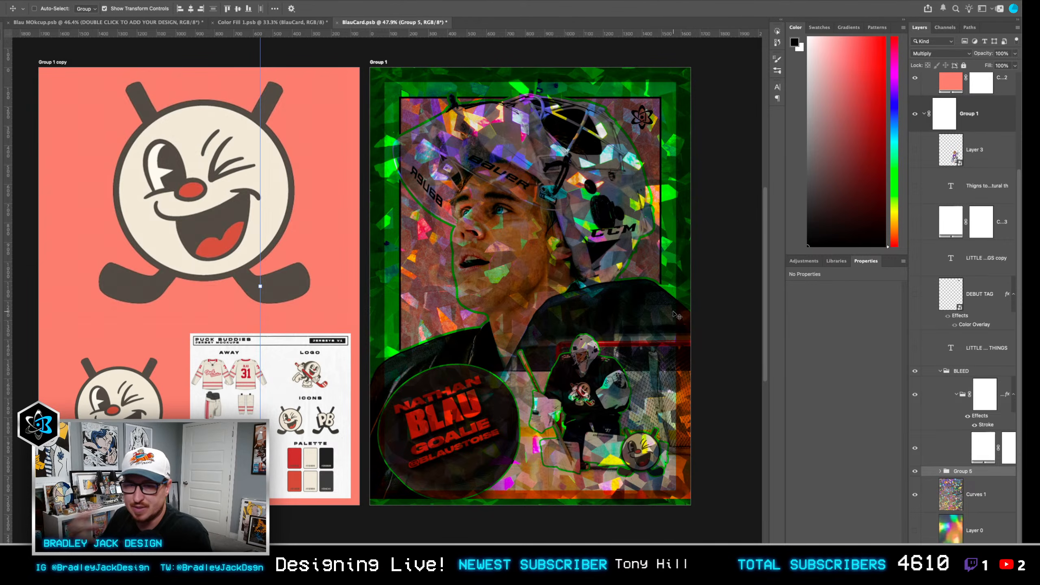
click(915, 497)
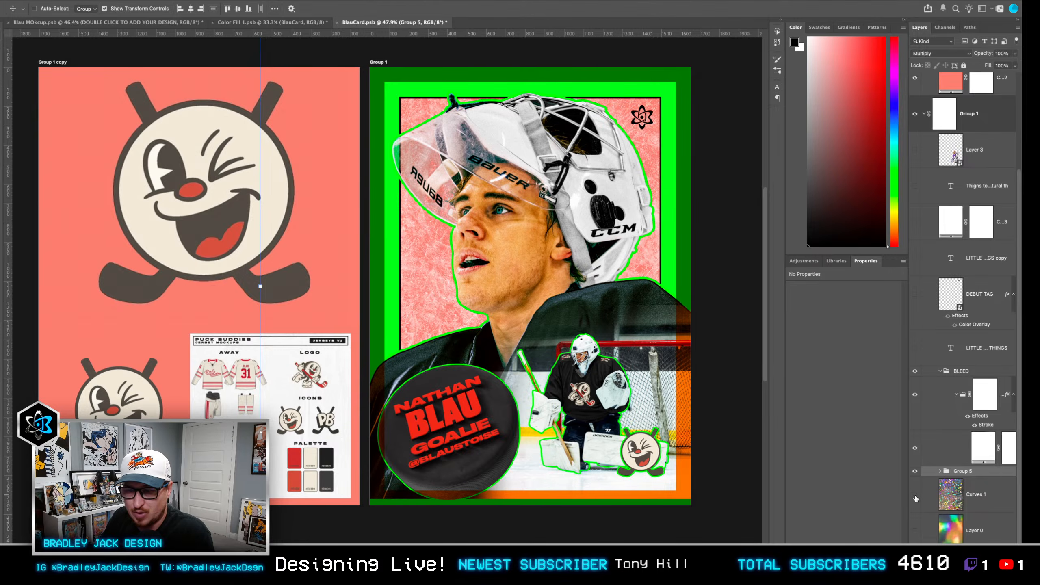
click(916, 495)
Duplicate Group 5 directly beneath itself and rename the copy White.
drag(966, 474, 967, 479)
double_click(967, 481)
text(White)
key(Return)
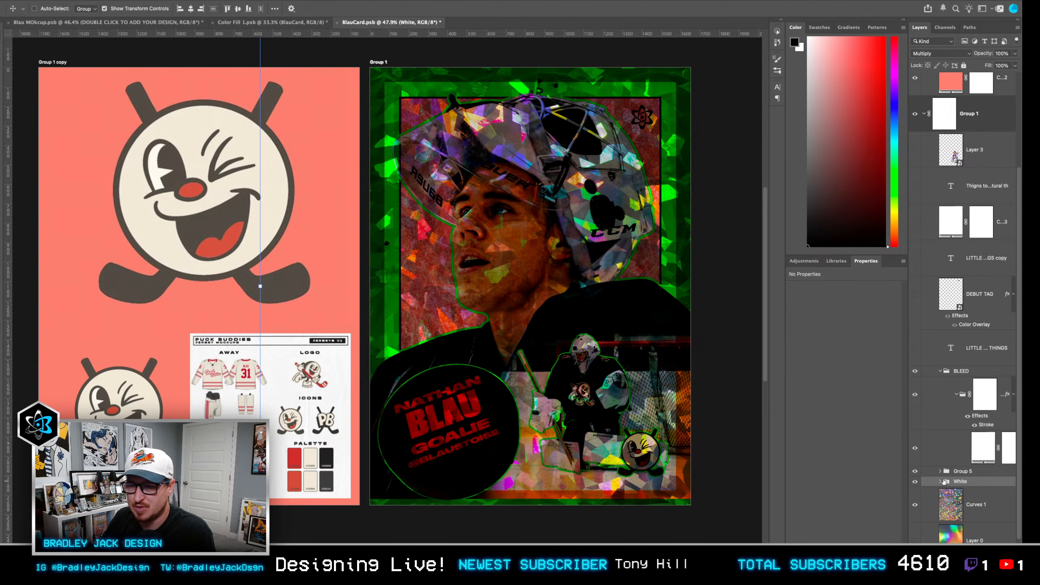
Hide Group 5, expand the White group and set its blend mode to Normal.
click(915, 472)
click(940, 481)
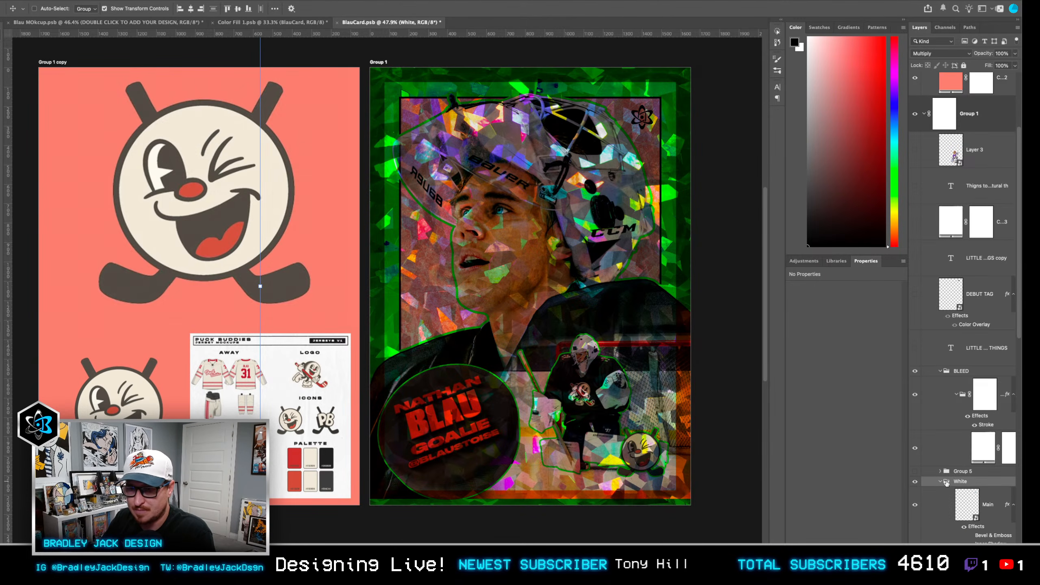
key(shift+alt+n)
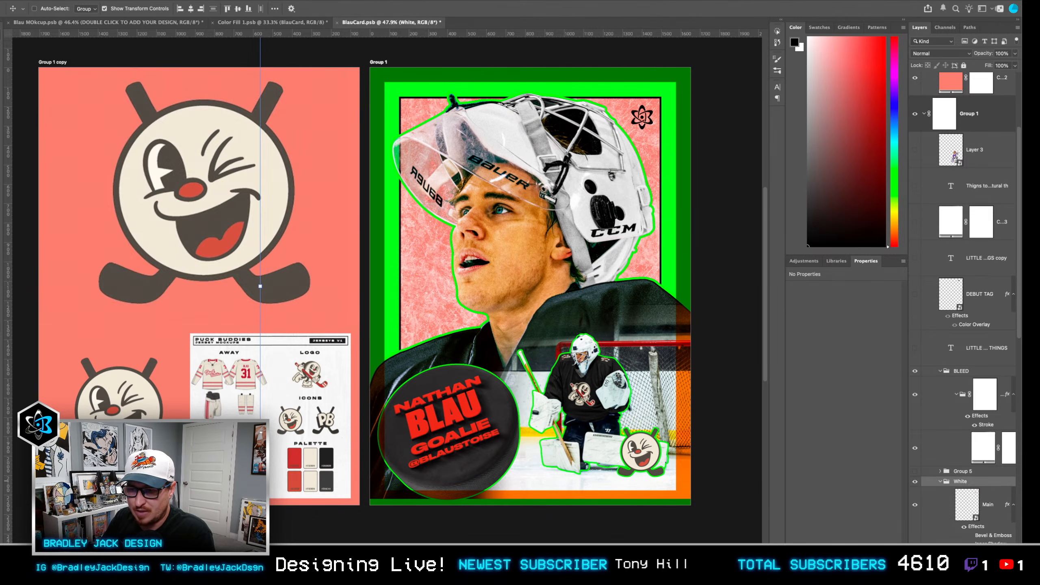
Add a Color Overlay effect to the White group with the colour fff.
click(940, 552)
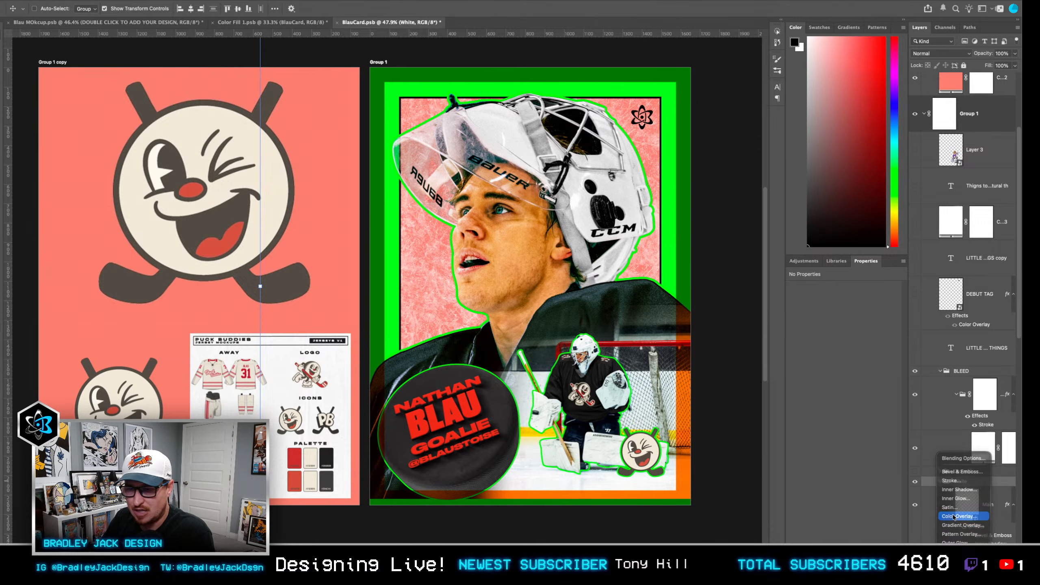
click(944, 517)
click(804, 194)
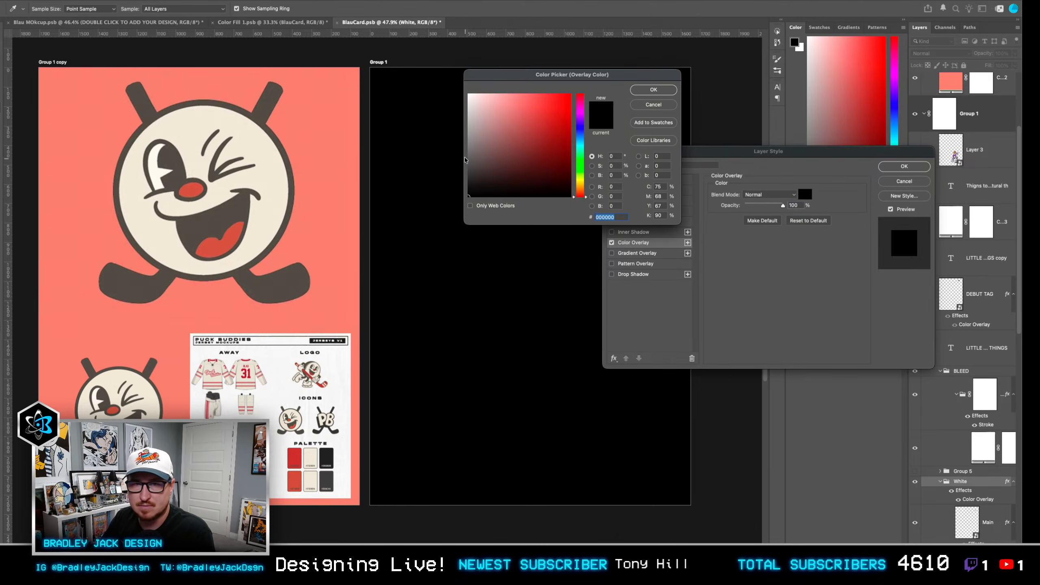
text(fff)
key(Return)
key(Return)
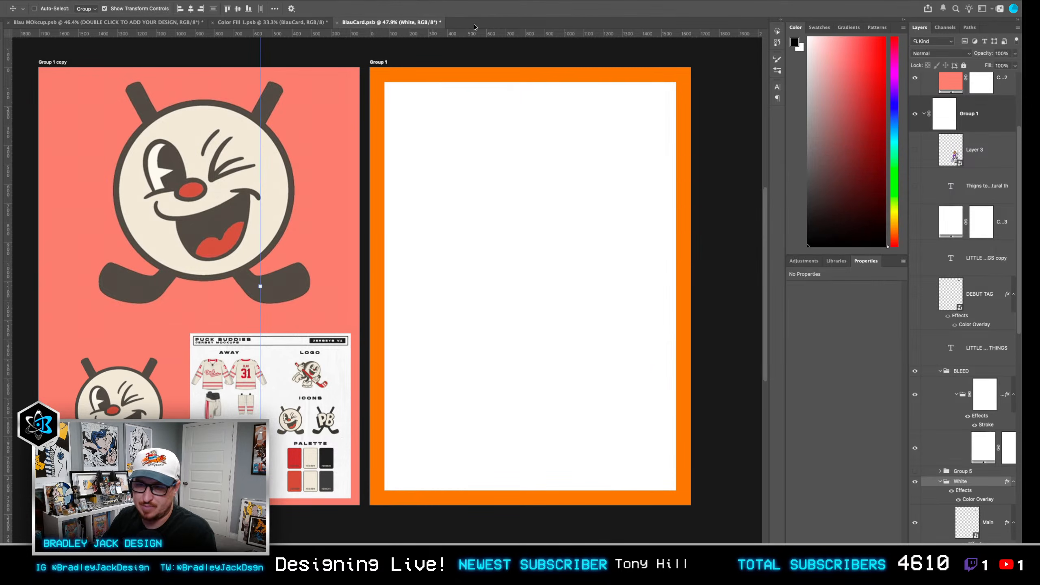
Hide the salmon Color Fill 2 layer inside the White group and widen the layer list to show full names.
scroll(948, 450, down, 10)
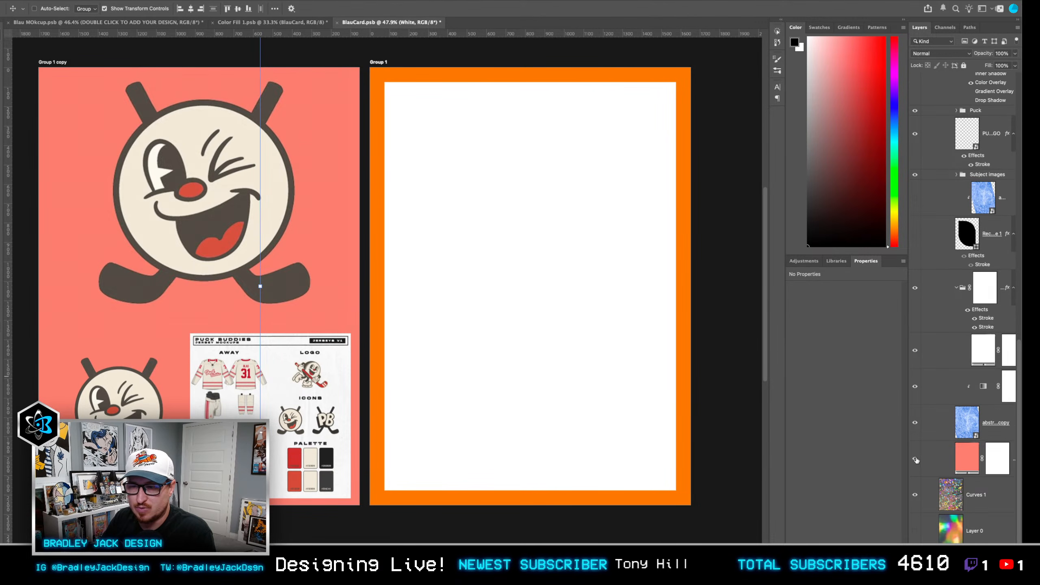
click(941, 428)
click(944, 393)
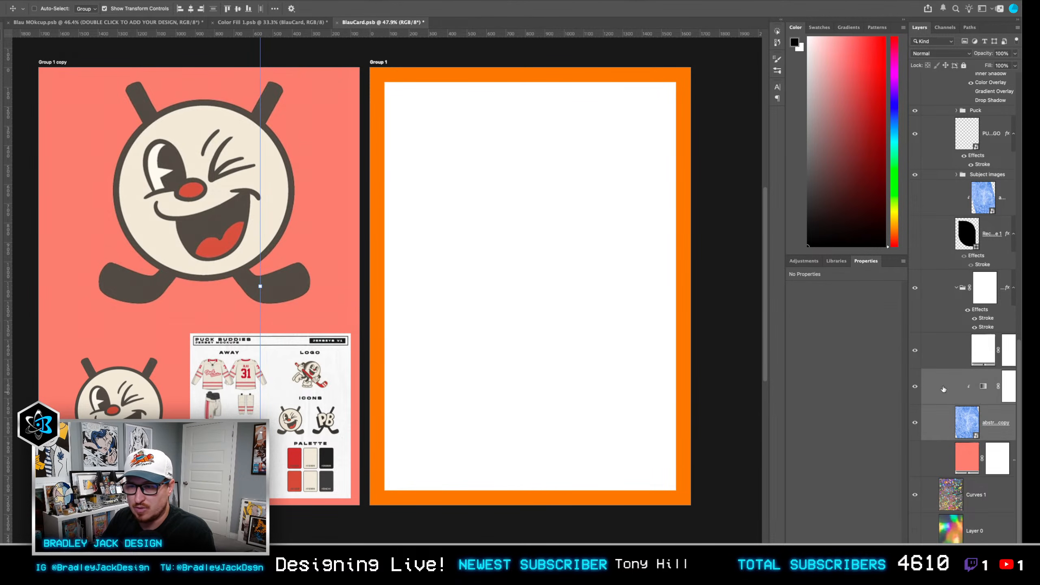
click(948, 353)
click(946, 394)
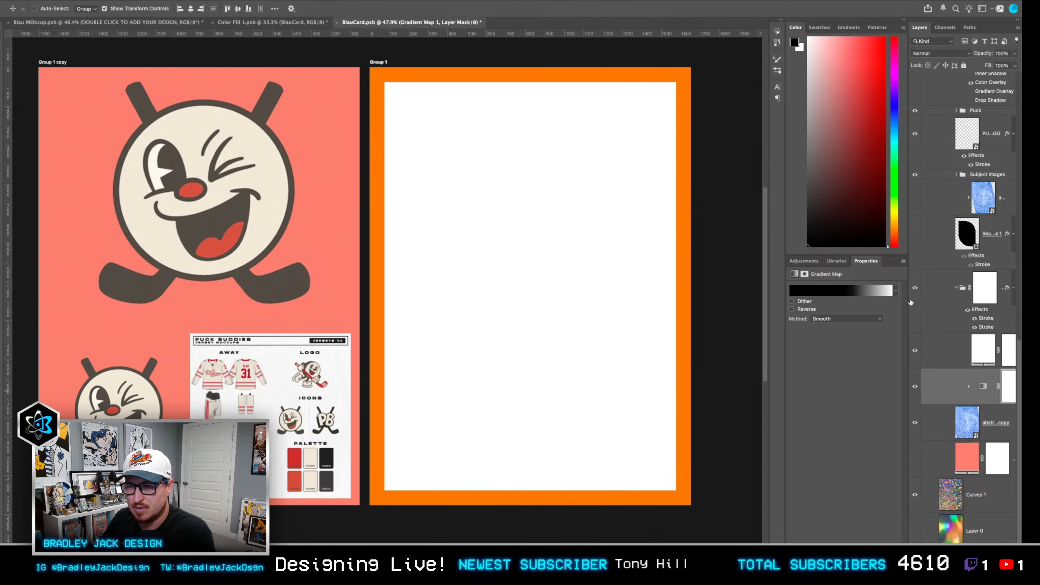
drag(908, 301, 855, 291)
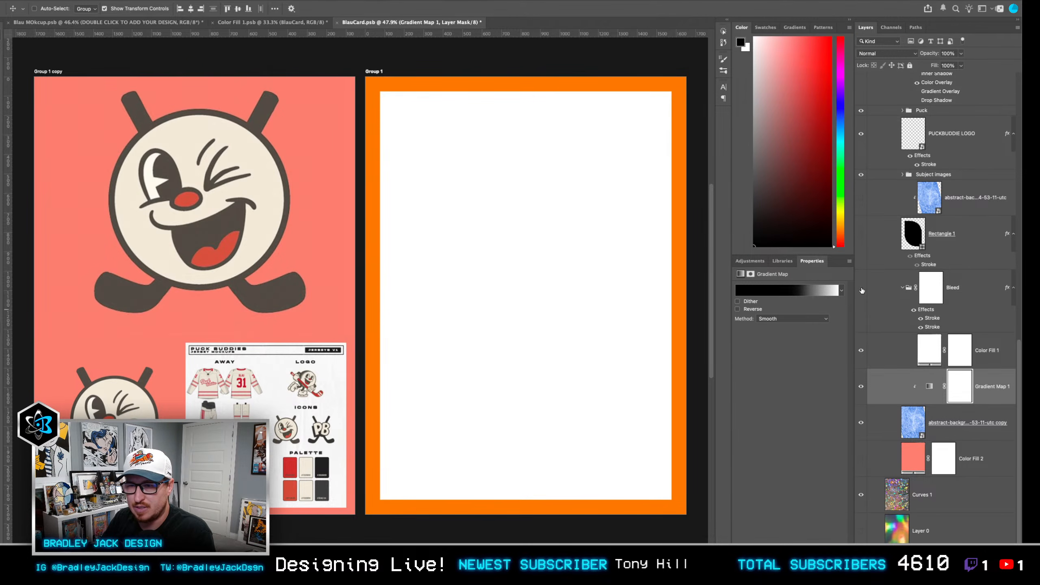
Hide the Bleed group inside White and group the marble texture copy with its Gradient Map 1.
click(862, 288)
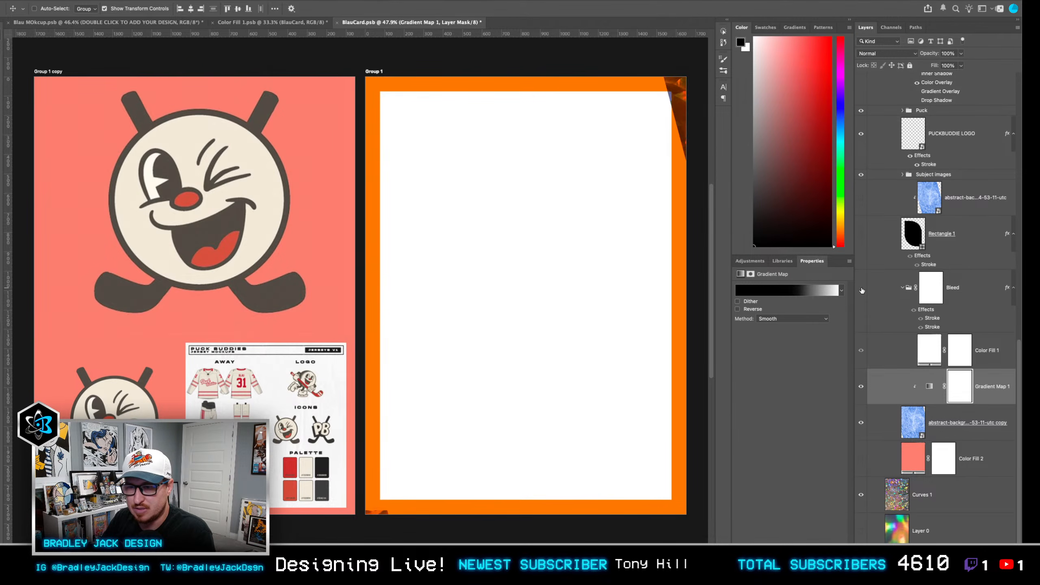
click(889, 429)
ctrl+click(887, 392)
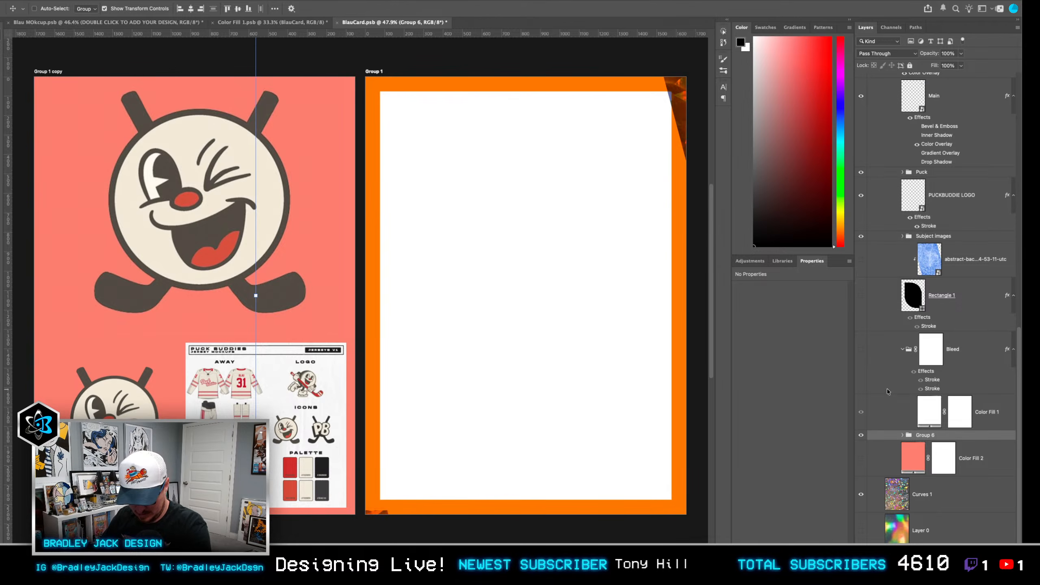
Raise the Blend If shadow limit for the current layer on Group 6 so its dark marble areas drop out.
double_click(967, 439)
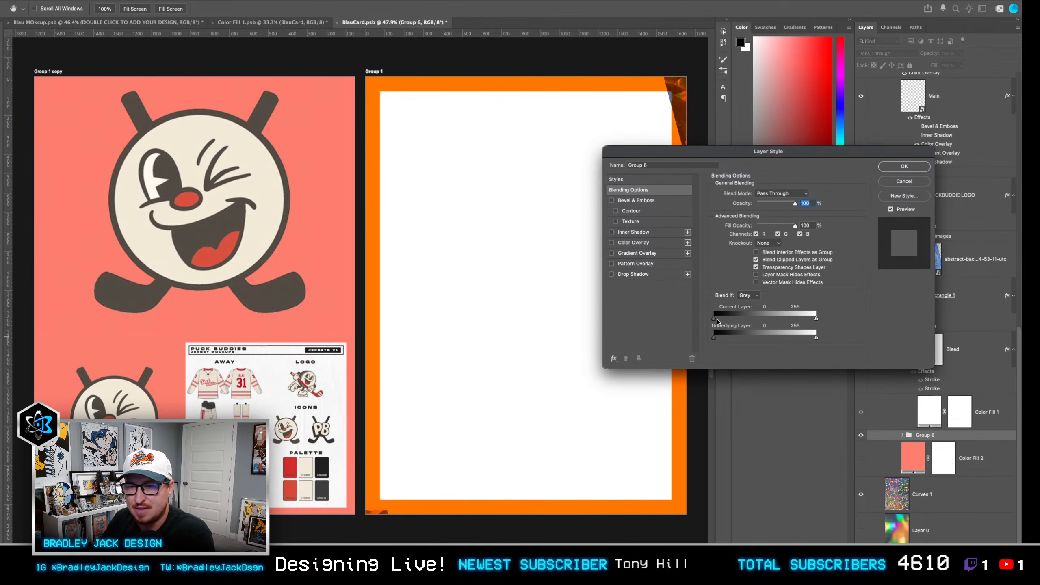
drag(715, 318, 774, 319)
key(Return)
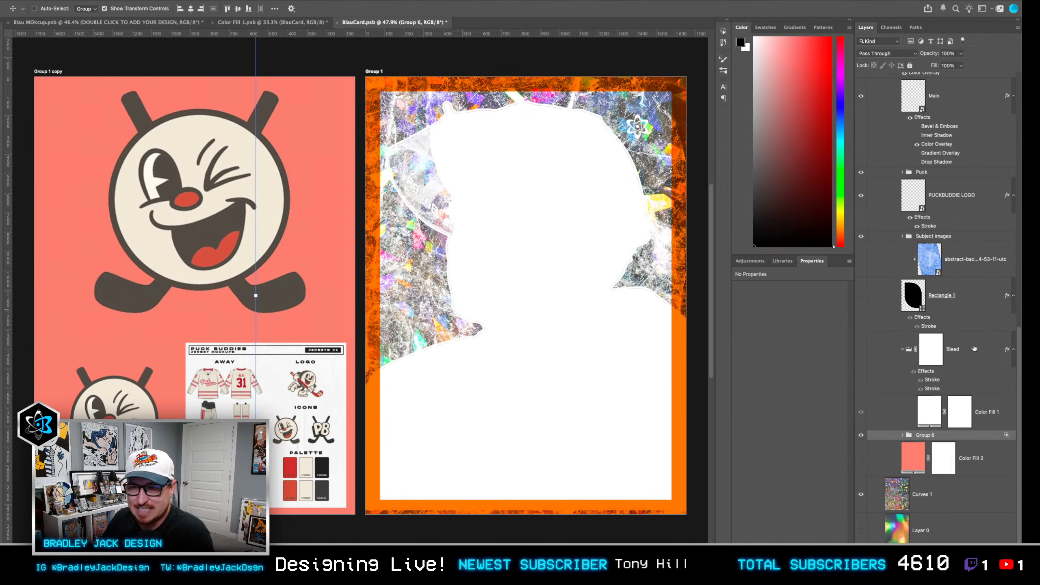
Duplicate smallbalu in White's Subject Images, turn off the copy's stroke and convert the stroked original to a smart object.
scroll(962, 344, up, 4)
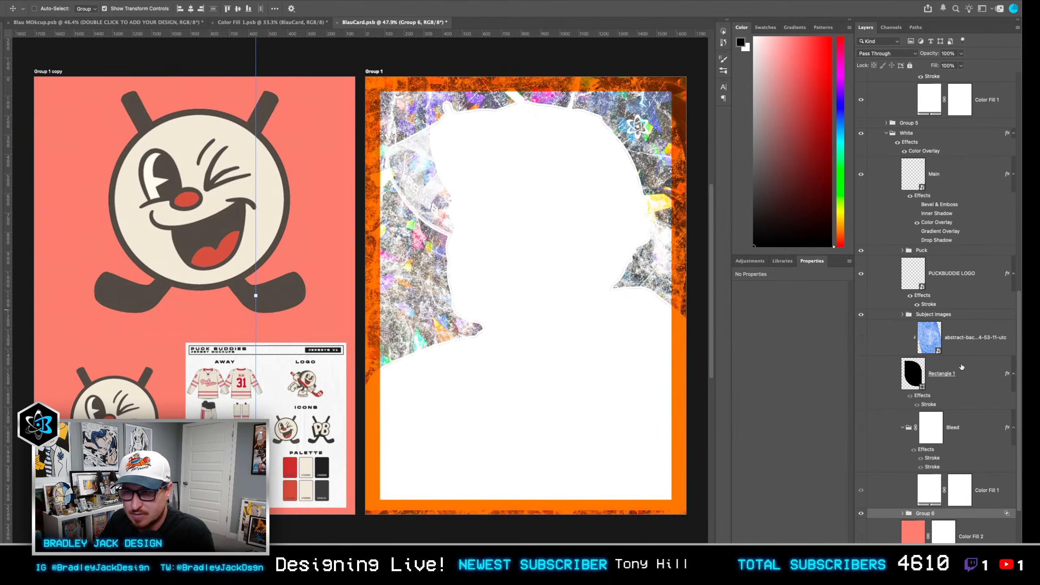
click(902, 314)
scroll(928, 334, down, 1)
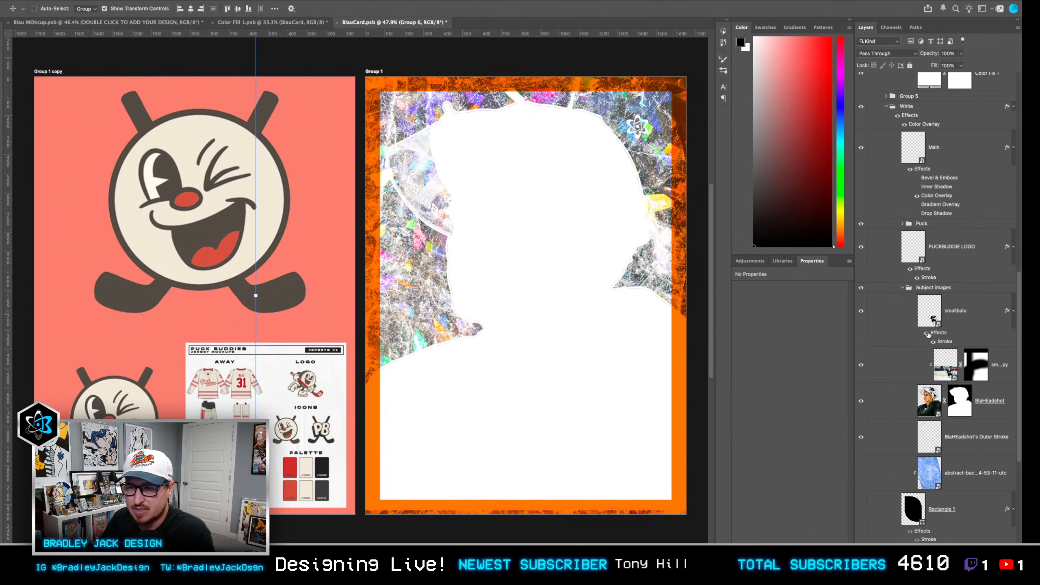
click(965, 314)
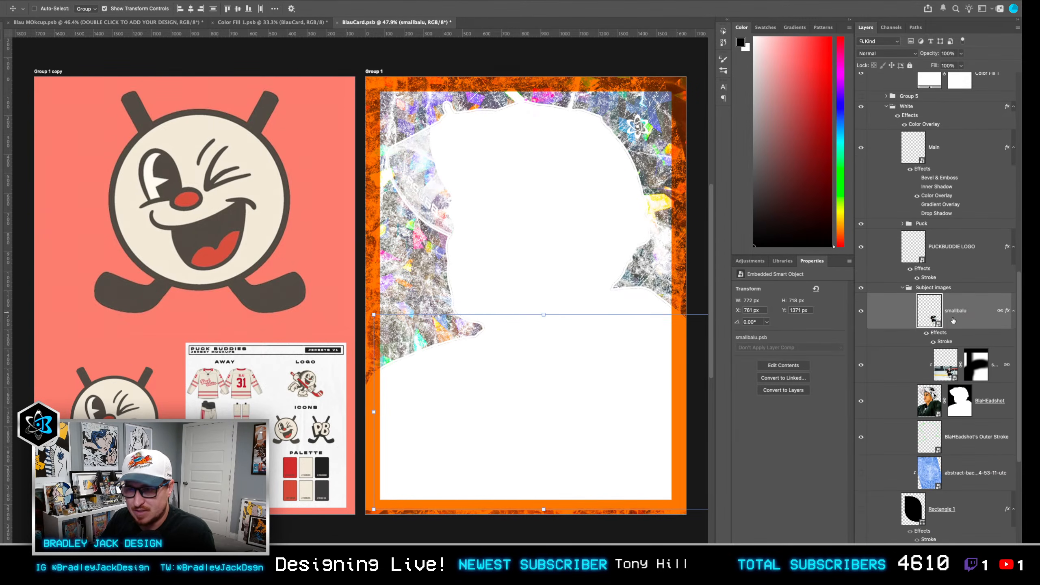
key(ctrl+j)
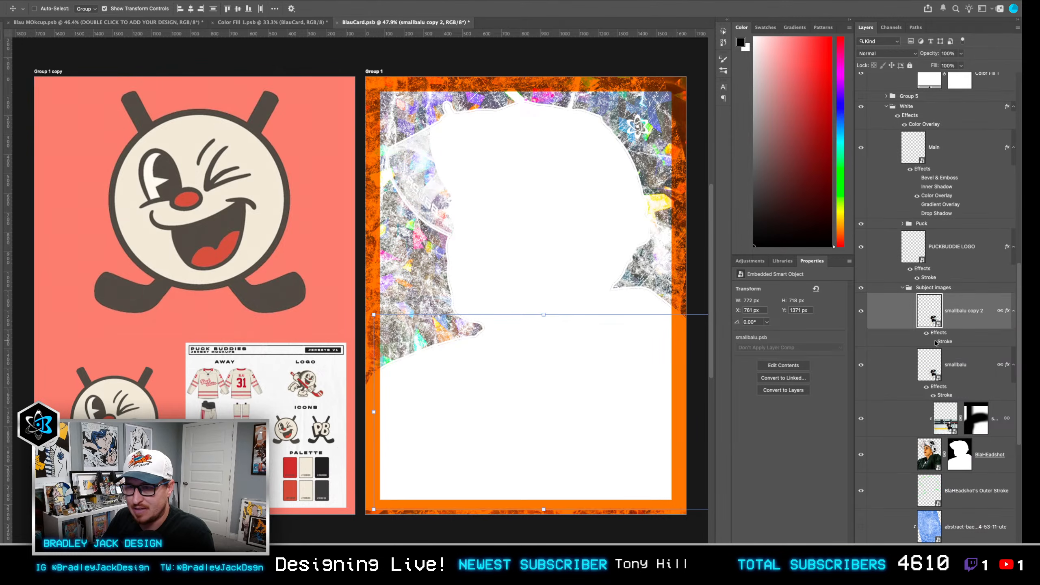
click(934, 362)
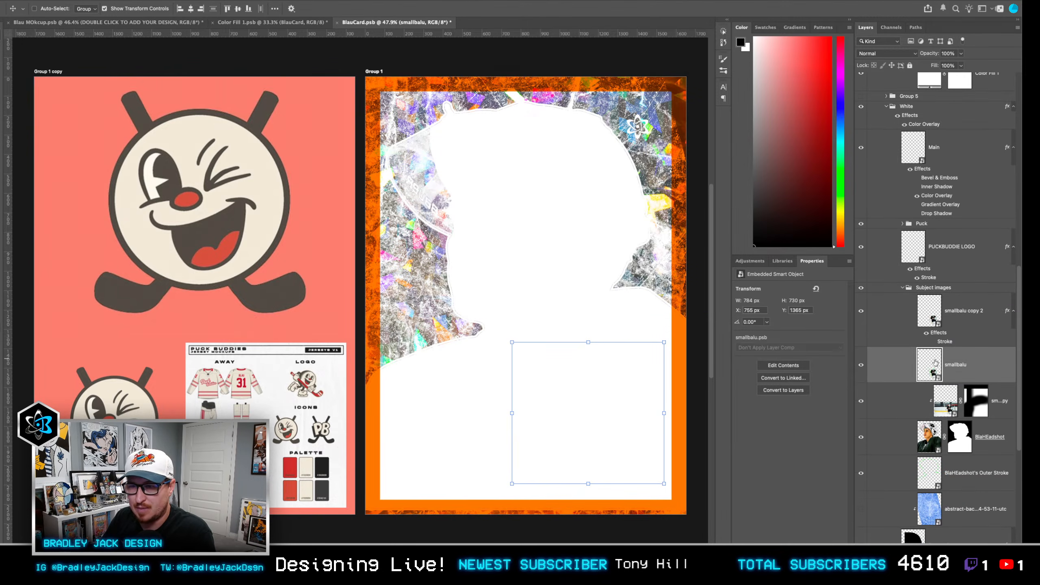
Load the stroked smallbalu outline as a selection, group the layers from smallbalu copy through Group 6 and mask that group with the inverted selection.
ctrl+click(934, 374)
click(861, 311)
click(955, 394)
scroll(963, 430, down, 5)
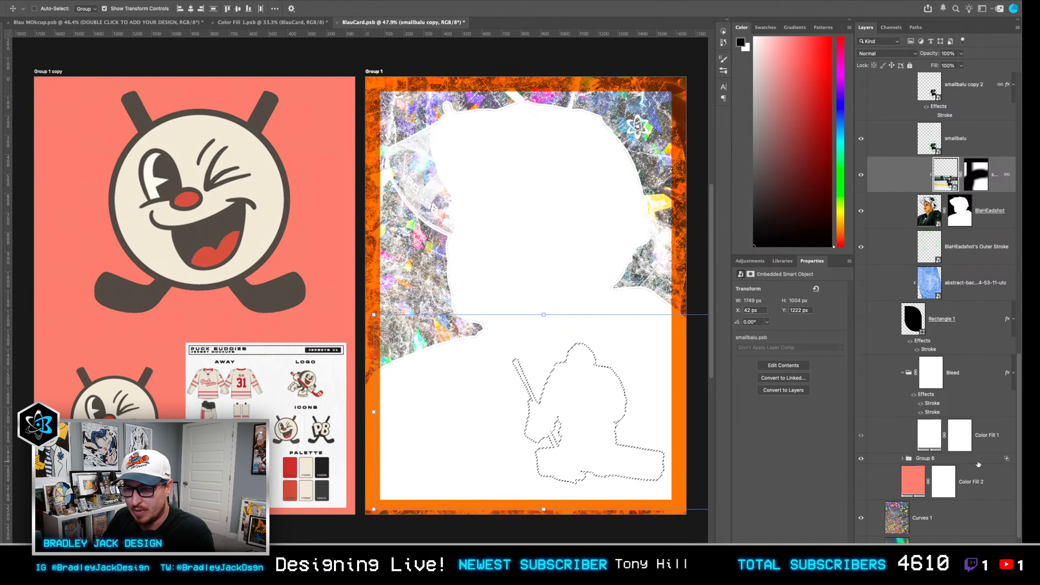
shift+click(977, 458)
key(ctrl+g)
click(952, 540)
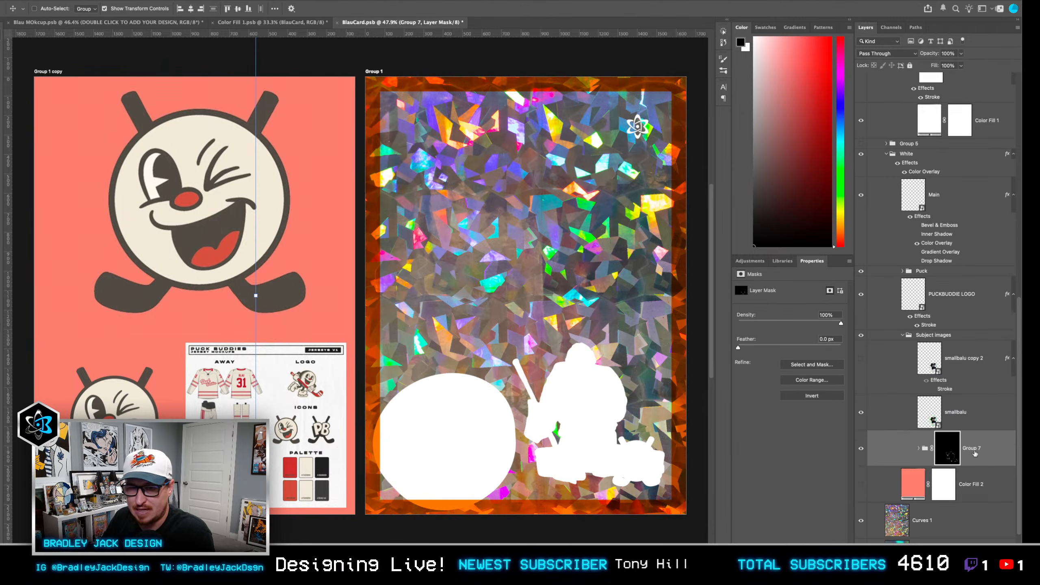
key(ctrl+i)
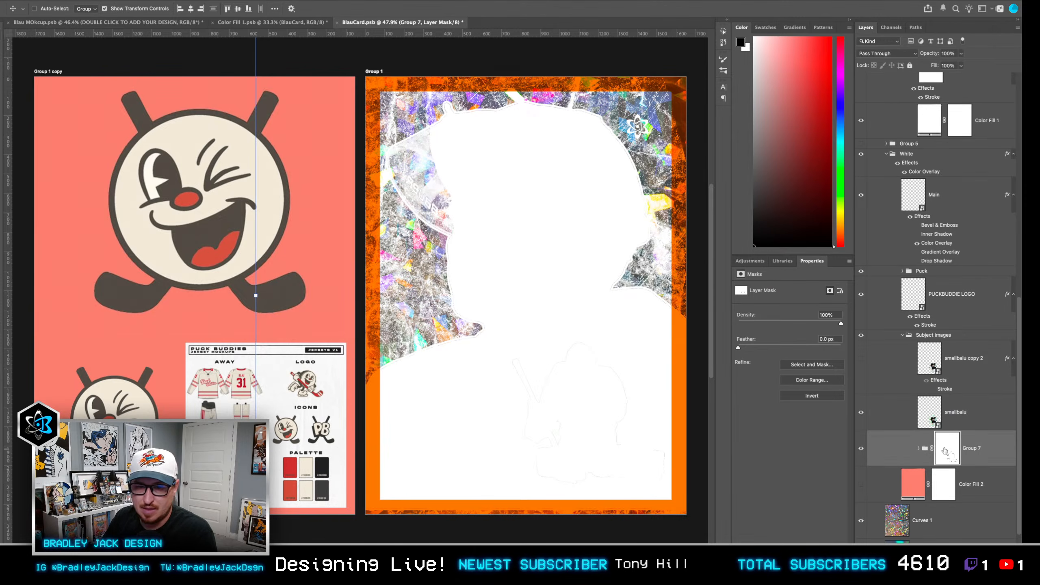
Hide the stroked smallbalu layer and show its strokeless copy.
click(884, 421)
click(862, 412)
click(861, 358)
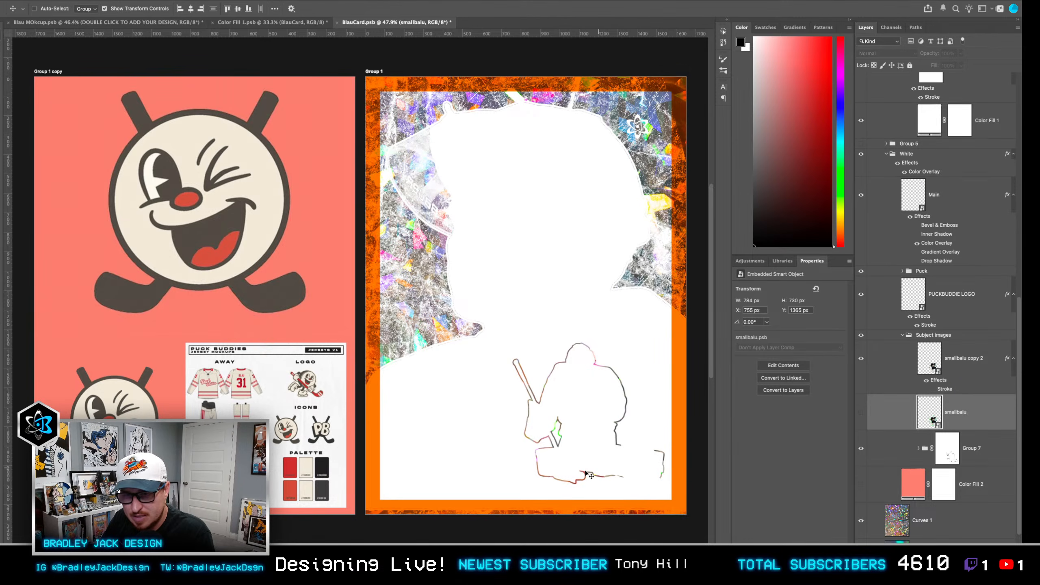
Duplicate PUCKBUDDIE LOGO in White, turn off the copy's stroke and convert the stroked original to a smart object.
click(948, 296)
key(ctrl+j)
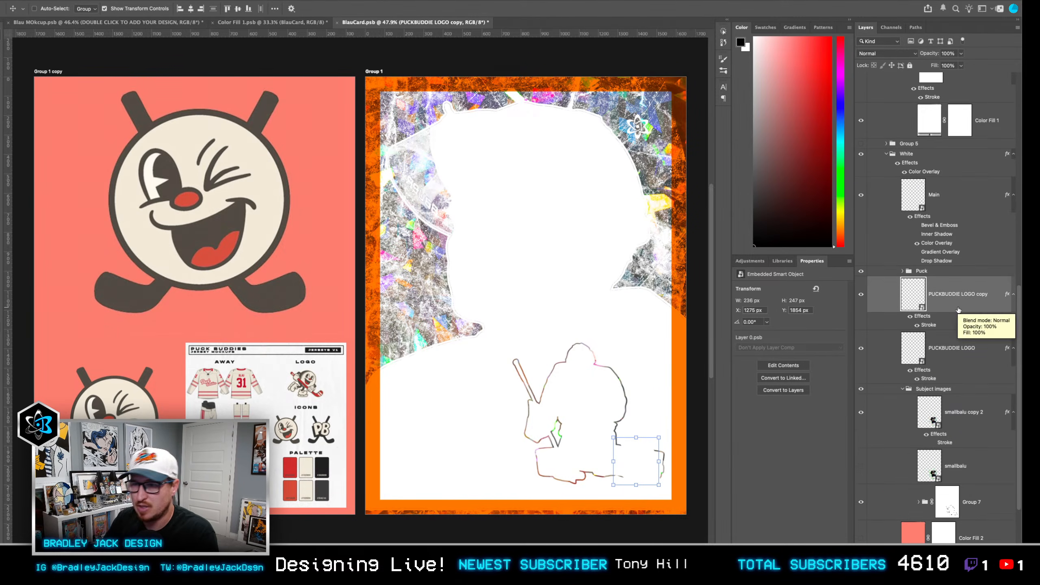
click(917, 326)
click(937, 346)
key(ctrl+shift+o)
Load the stroked logo outline as a selection, hide that layer, group Subject Images and mask the new group with the inverted selection.
ctrl+click(918, 345)
click(861, 347)
click(970, 486)
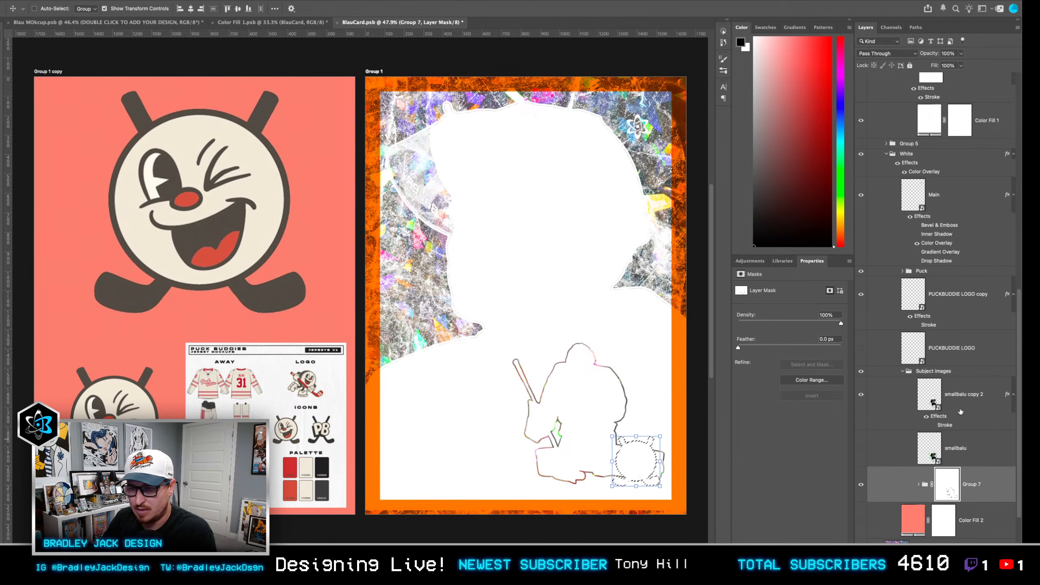
click(932, 371)
key(ctrl+g)
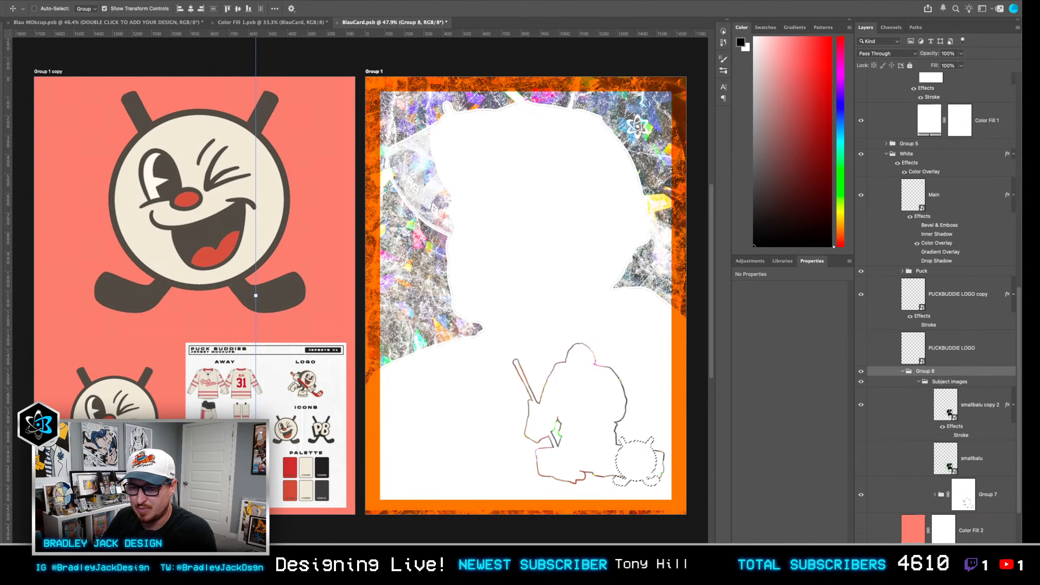
click(926, 561)
key(ctrl+i)
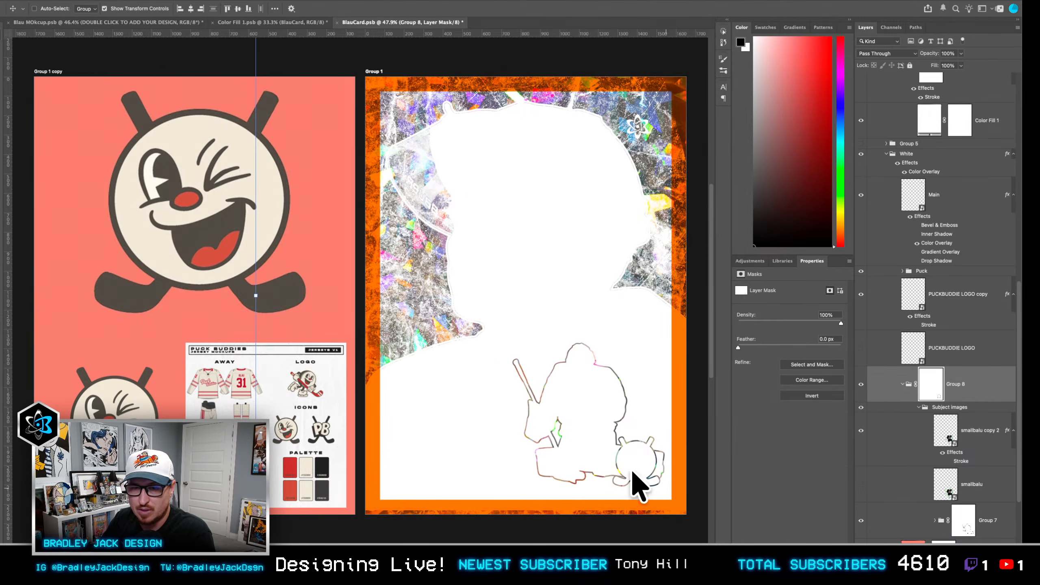
Expand the Puck group inside White and delete the puck copy clipped to Hockey_Puck.D03.
click(945, 287)
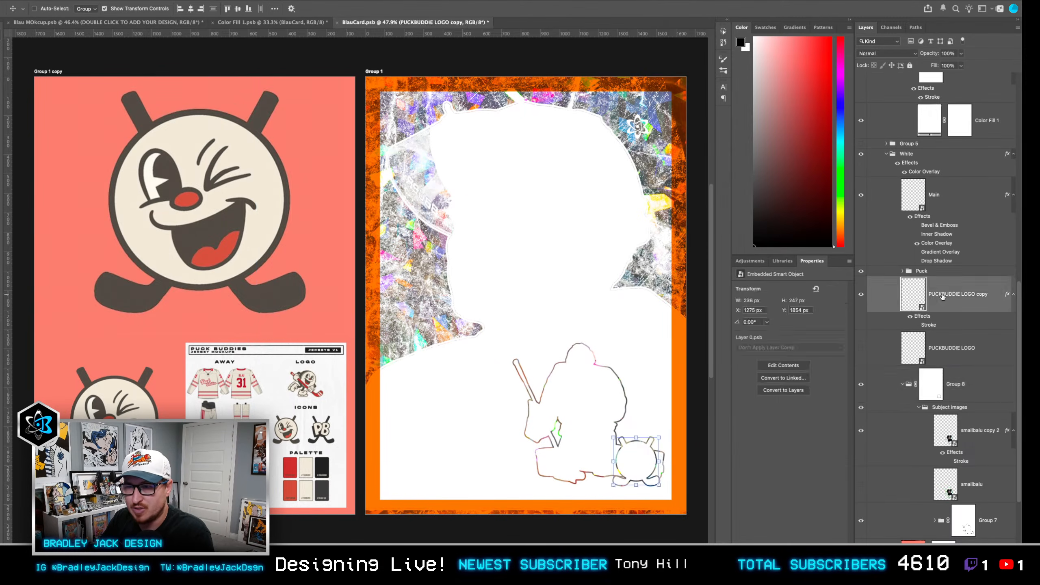
click(903, 270)
scroll(944, 351, down, 3)
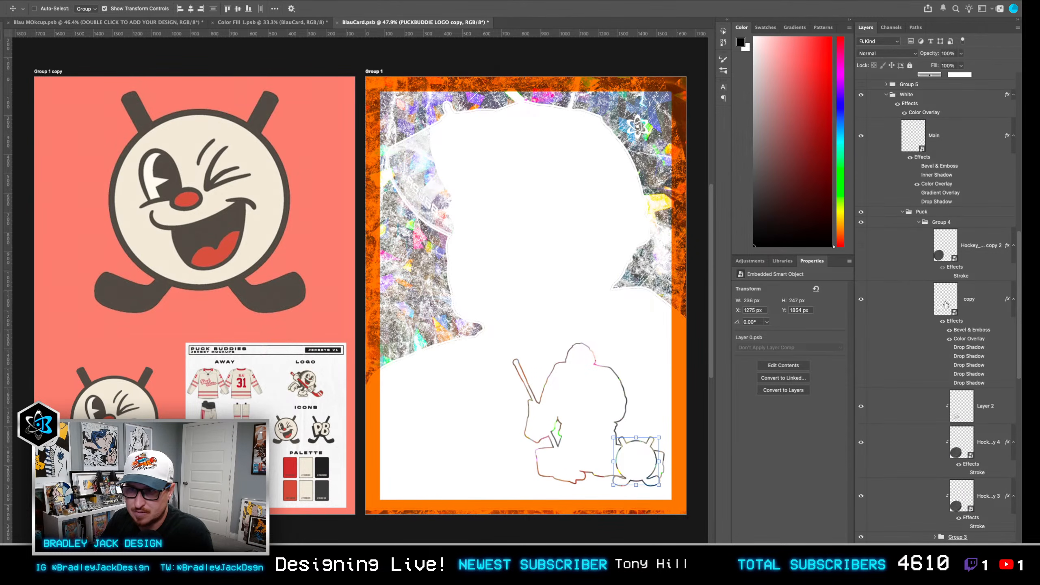
scroll(949, 328, down, 10)
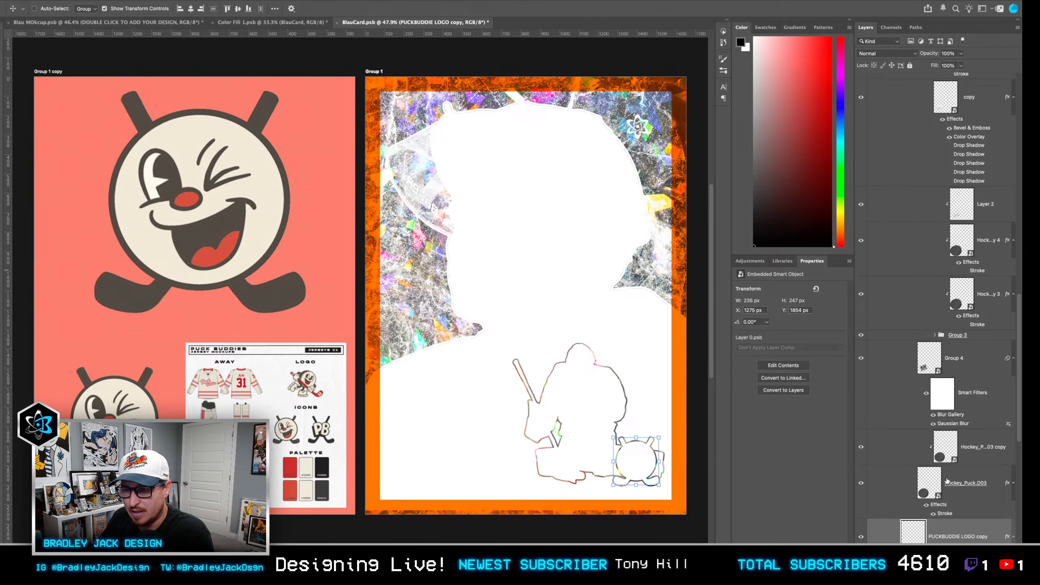
click(961, 487)
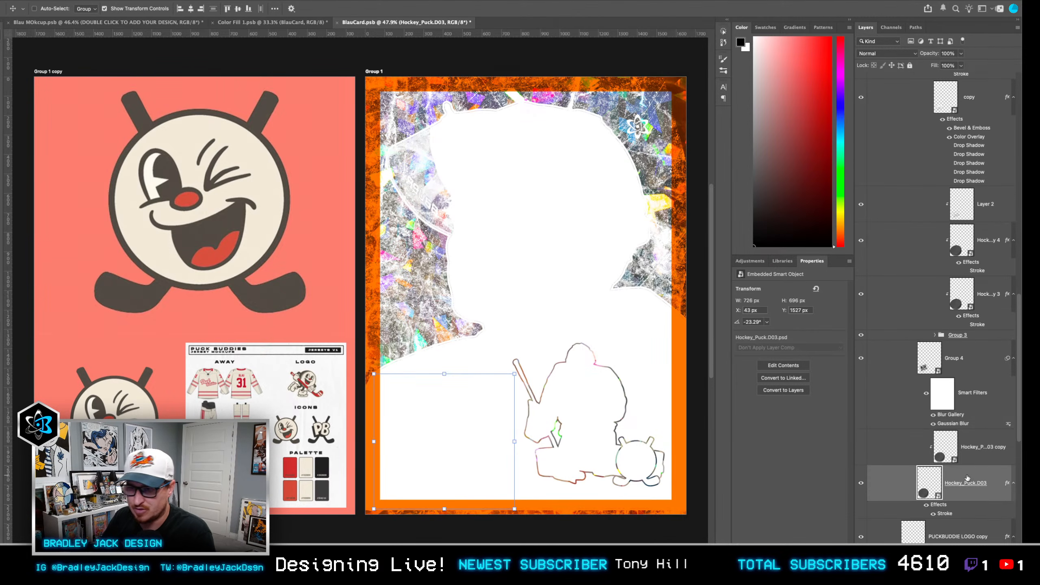
click(974, 453)
key(Delete)
Duplicate Hockey_Puck.D03, turn off the copy's stroke and convert the stroked original to a smart object.
key(super+j)
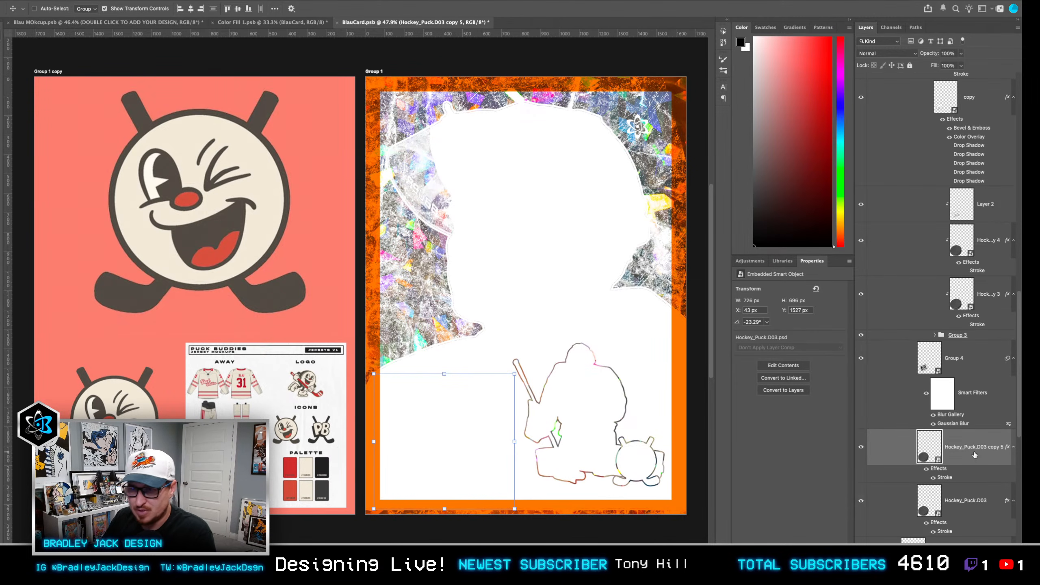
scroll(974, 454, down, 1)
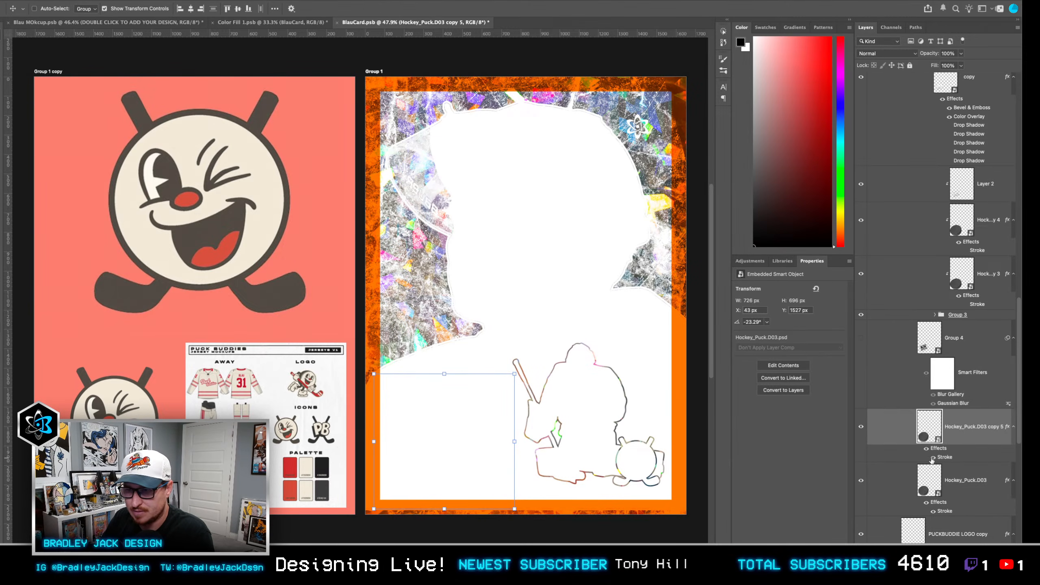
click(932, 487)
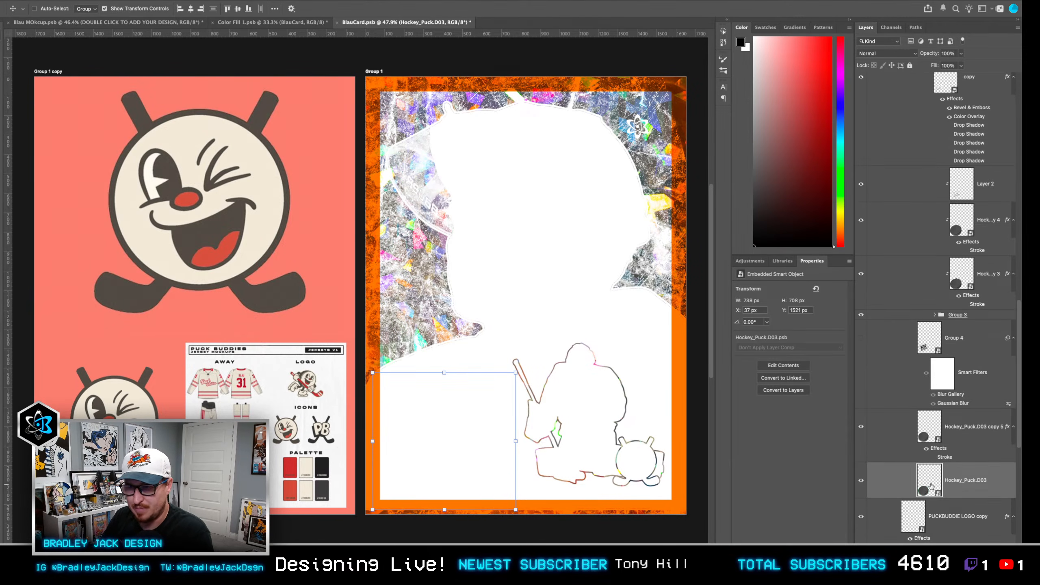
Load the stroked puck outline as a selection, hide that layer, group Group 8 and mask the new group with the inverted selection.
ctrl+click(932, 486)
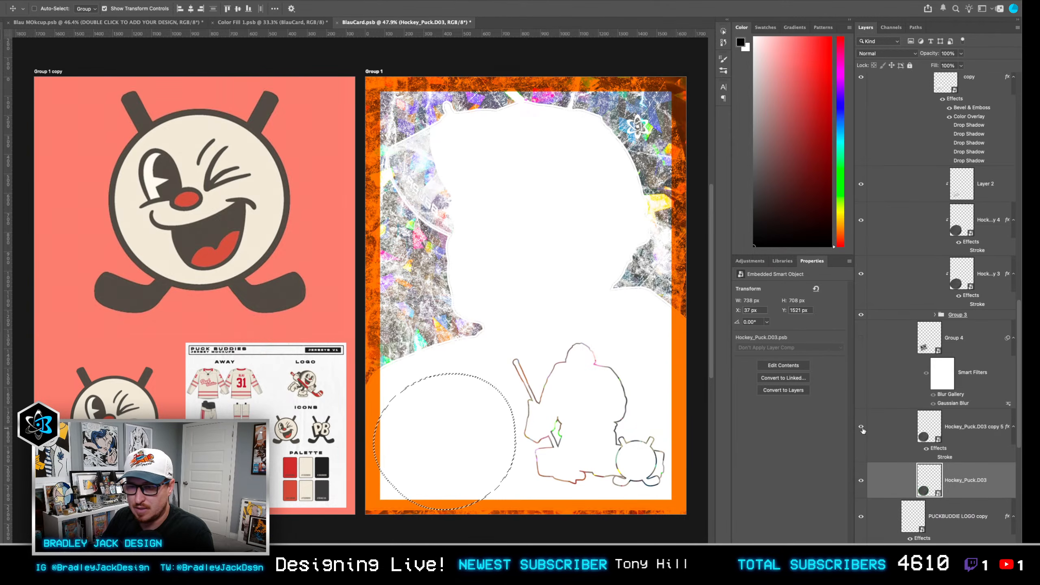
click(861, 480)
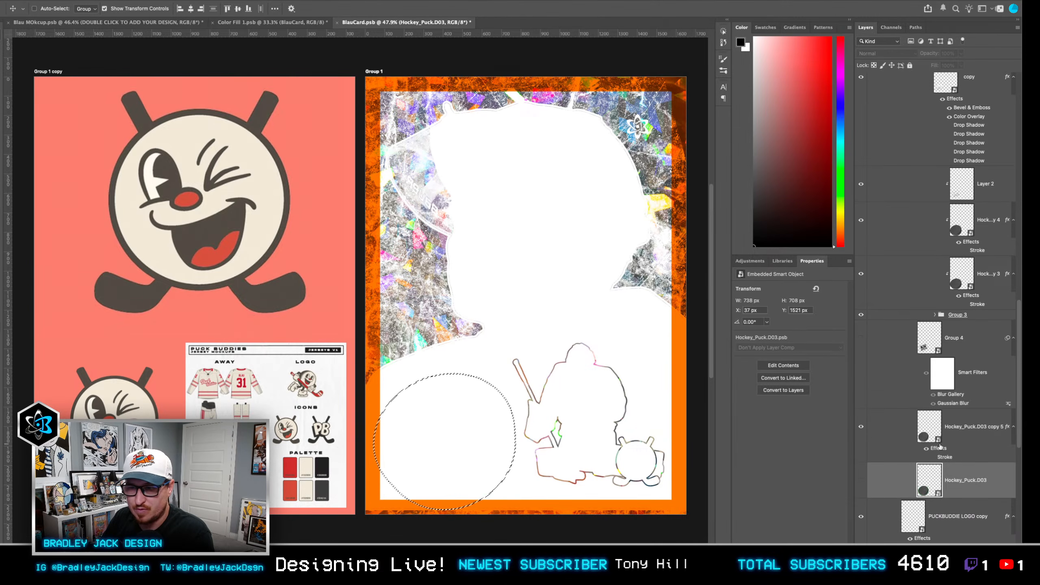
scroll(942, 425, down, 5)
click(956, 441)
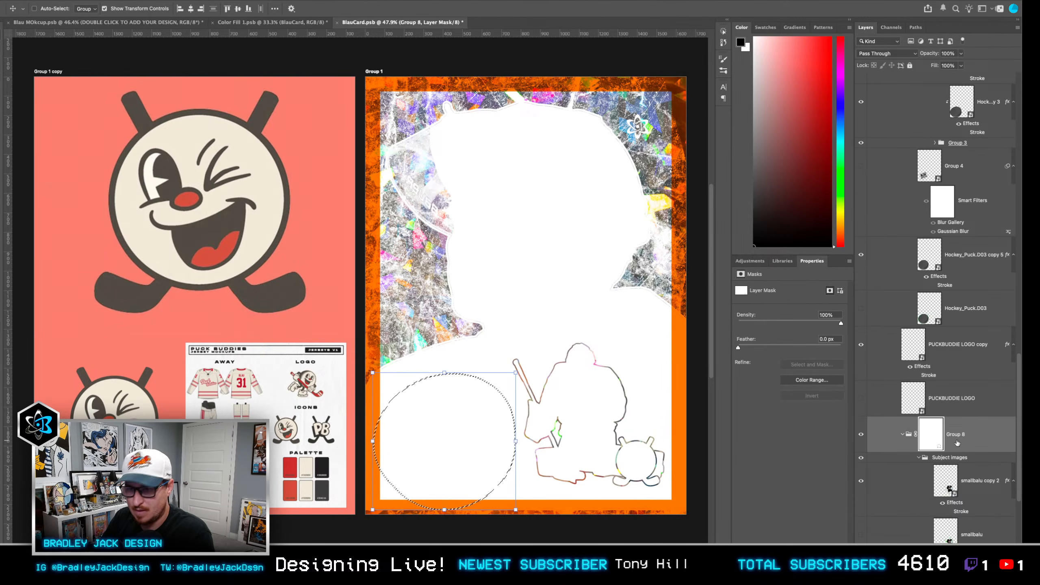
key(super+g)
click(927, 559)
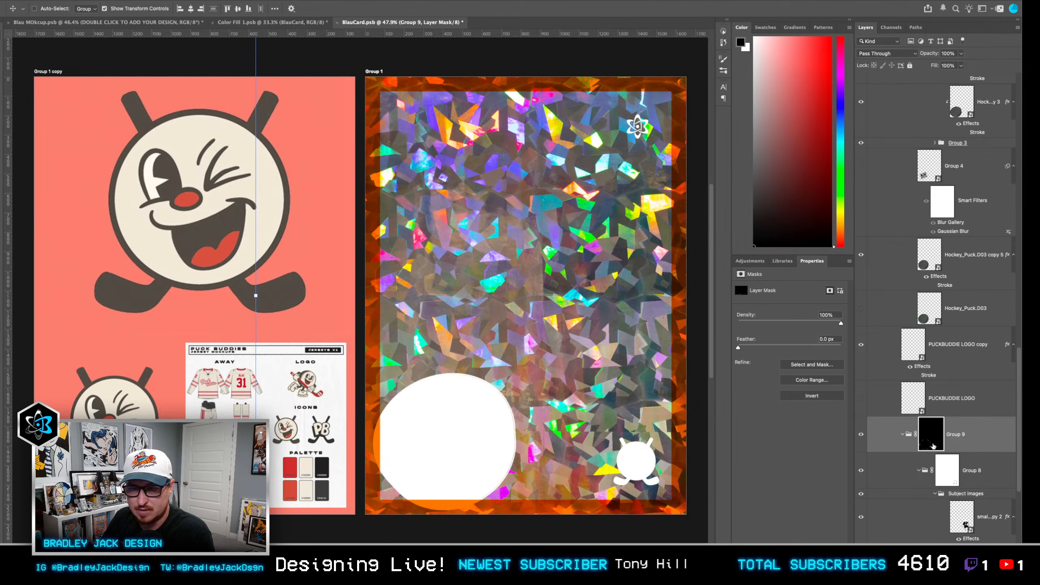
key(super+i)
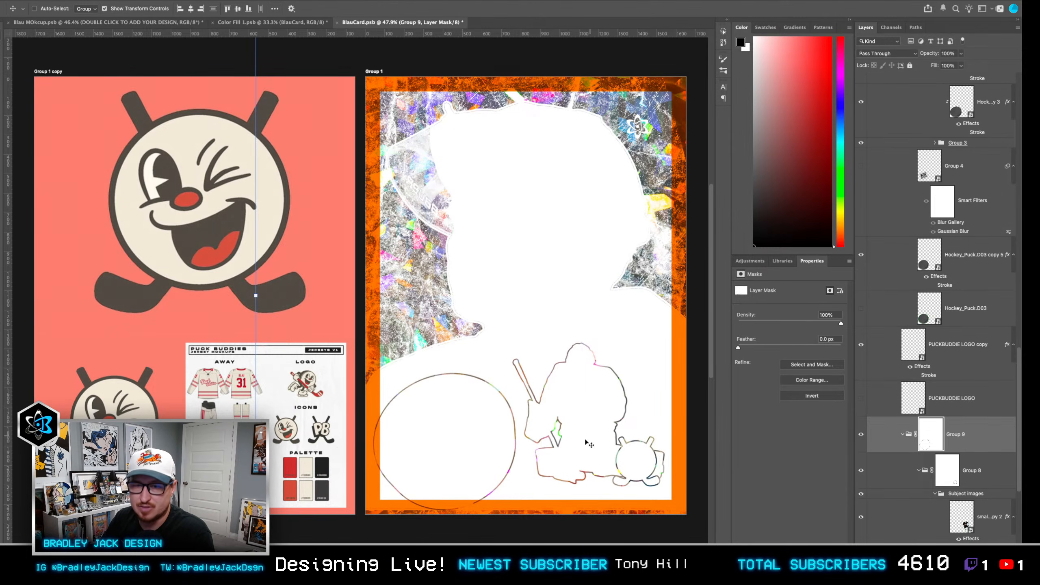
Load the puck's text layer named copy as a selection and fill it with black on Group 9's layer mask.
scroll(937, 437, up, 2)
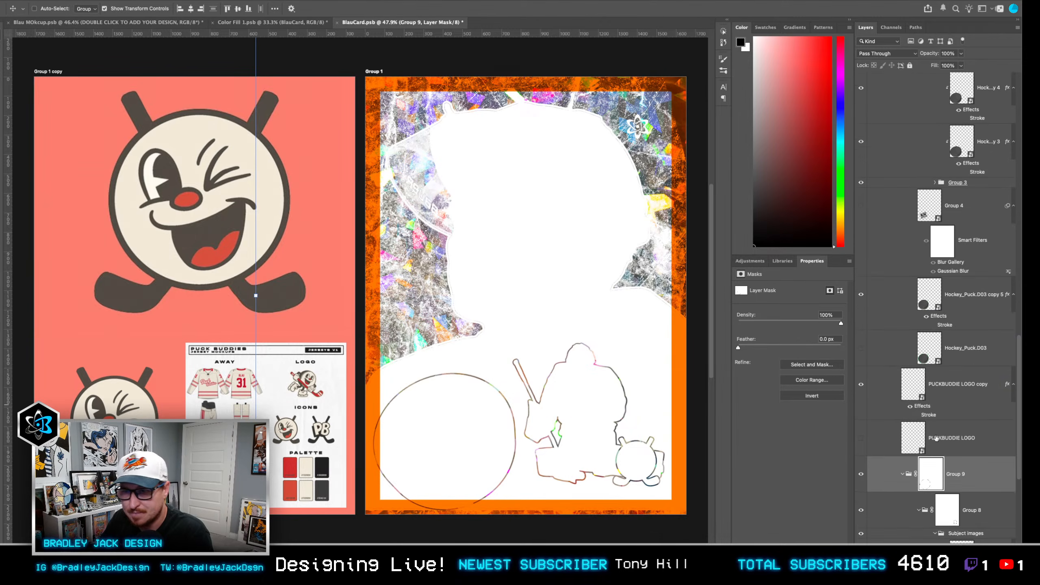
scroll(938, 435, up, 6)
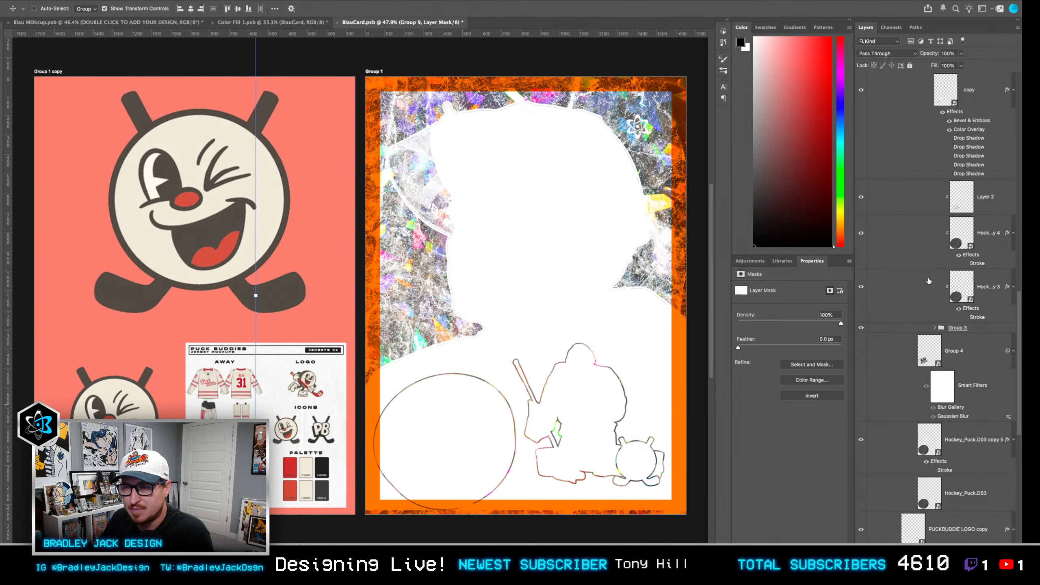
scroll(929, 279, up, 4)
super+click(947, 183)
scroll(939, 338, down, 6)
scroll(938, 409, down, 5)
key(x)
key(x)
key(x)
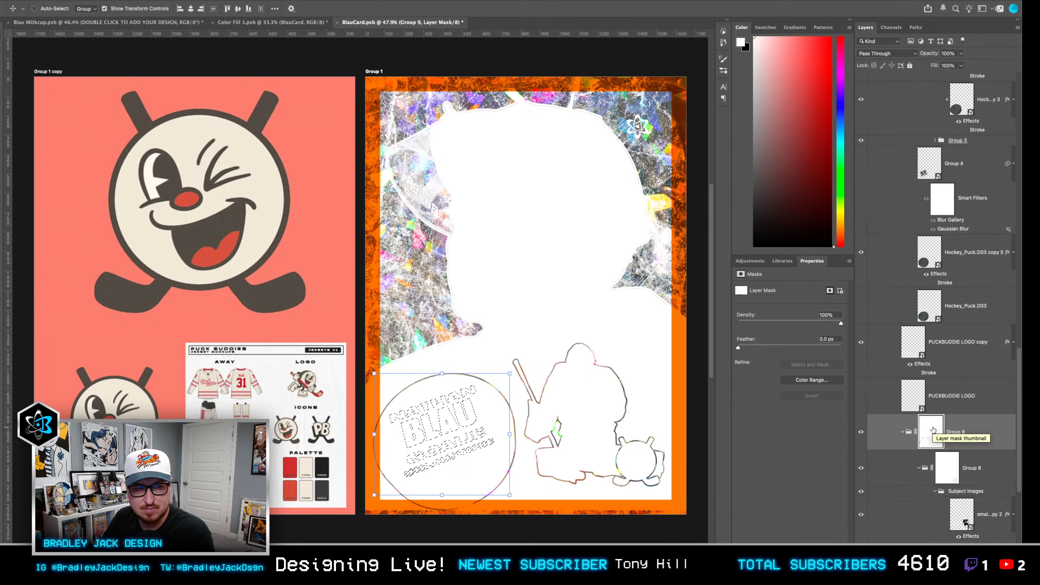
Hide Layer 2 and the two clipped puck layers beneath the puck text, and select the strokeless Hockey_Puck.D03 copy.
scroll(933, 430, up, 10)
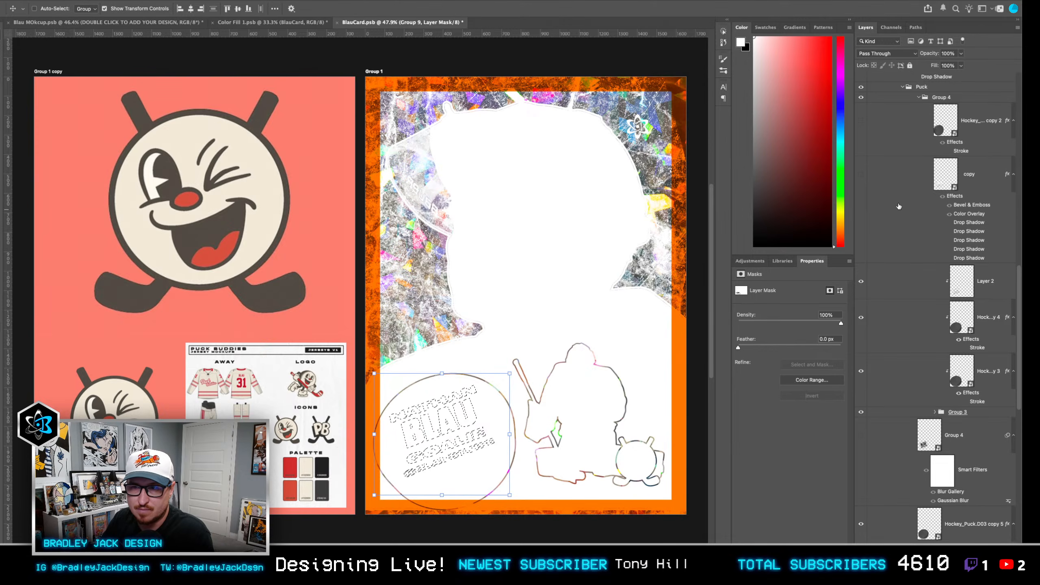
click(893, 362)
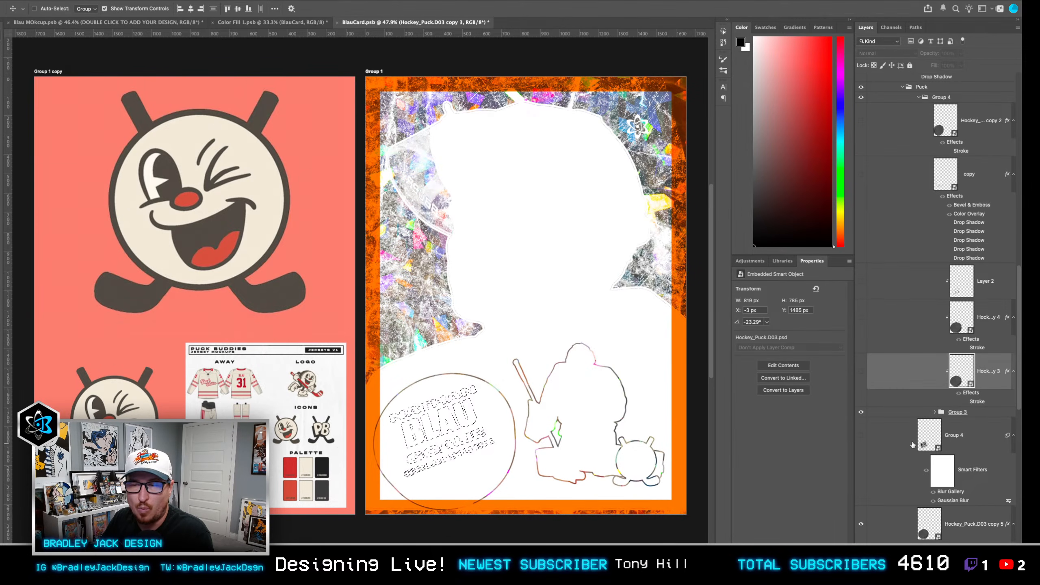
click(934, 534)
scroll(944, 523, down, 2)
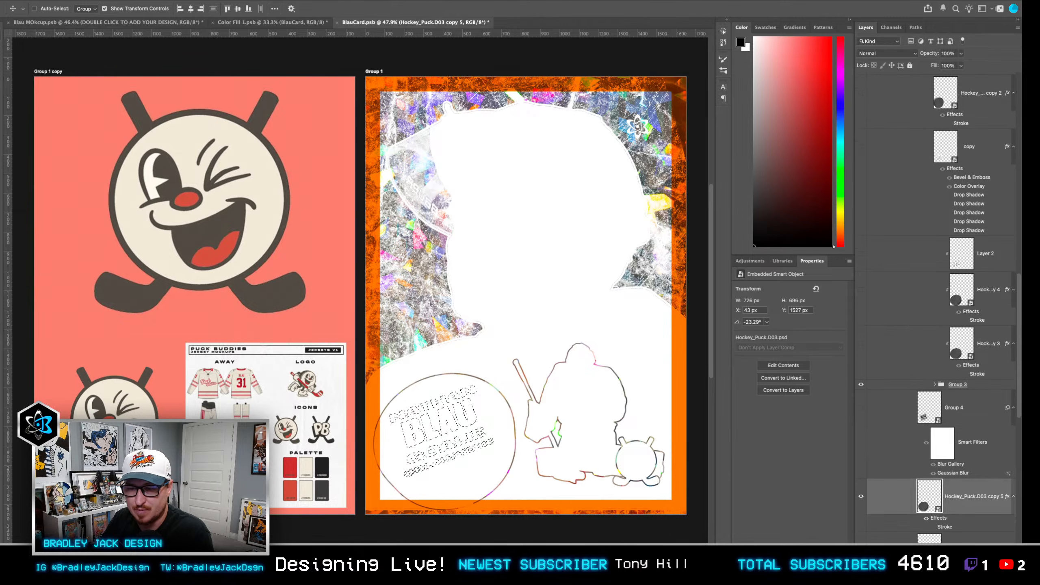
Mask the strokeless Hockey_Puck.D03 copy with the inverted text selection and hide Group 3 above it.
click(926, 557)
key(ctrl+i)
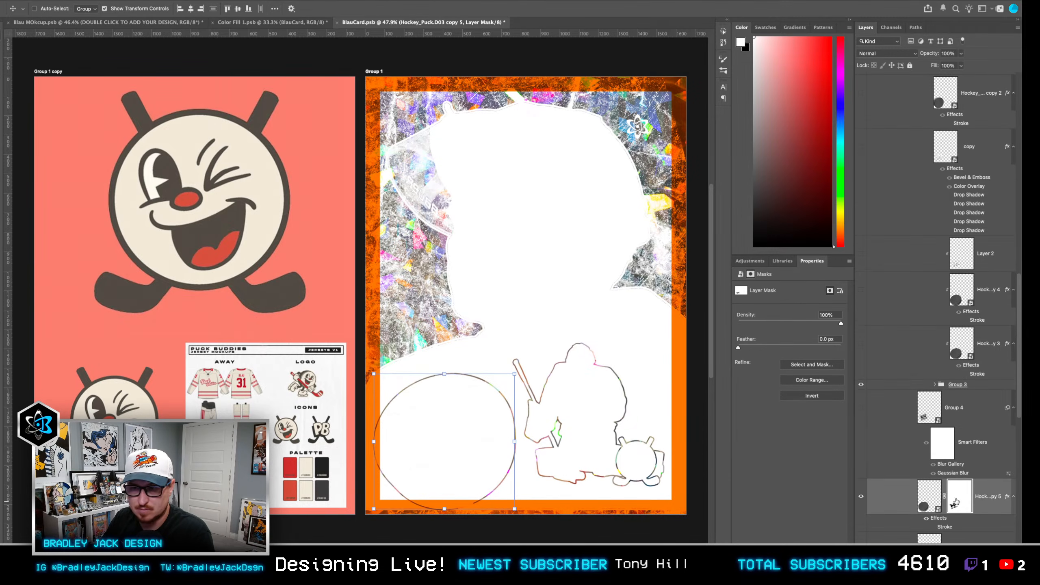
scroll(957, 500, down, 3)
scroll(962, 461, up, 3)
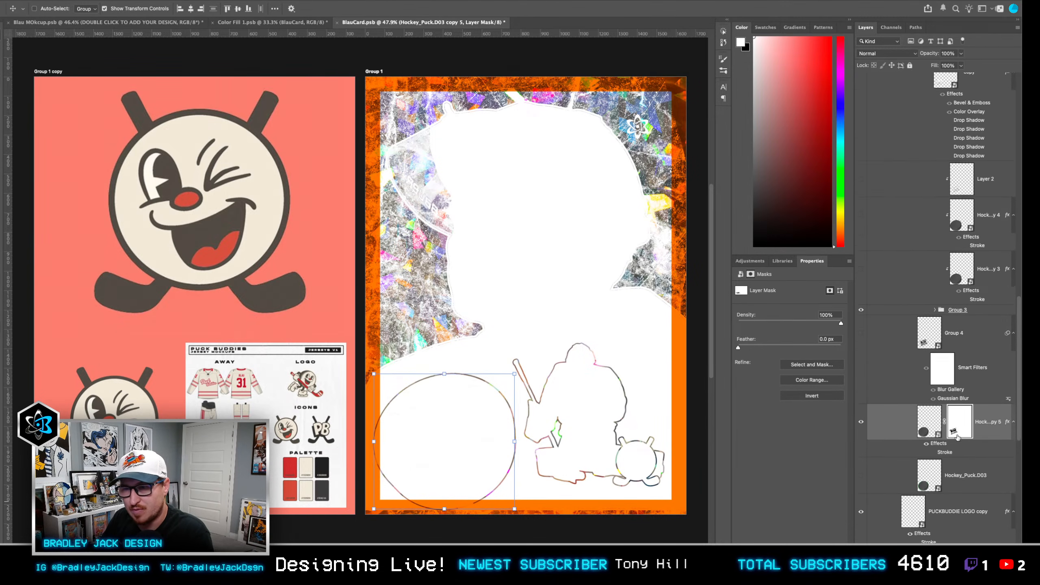
click(861, 347)
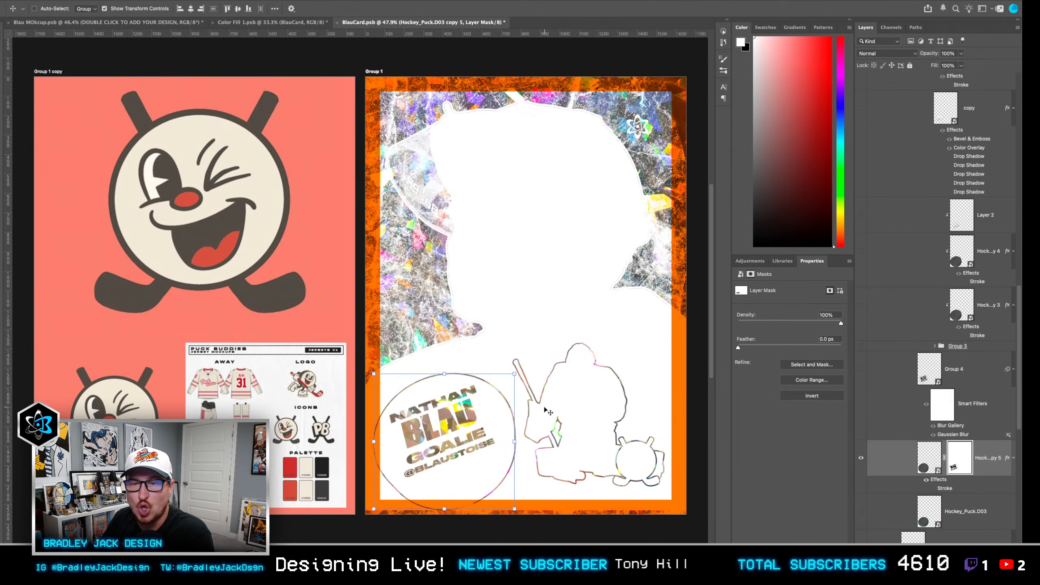
Expand Group 7, load the BlaHEadshot's Outer Stroke layer as a selection and hide that layer.
scroll(969, 429, up, 10)
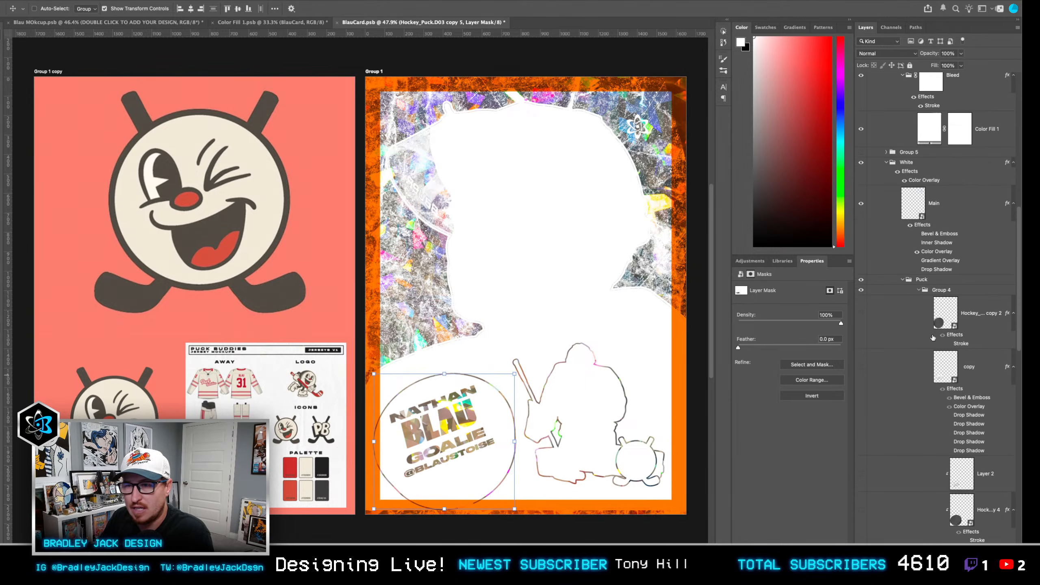
scroll(942, 306, down, 10)
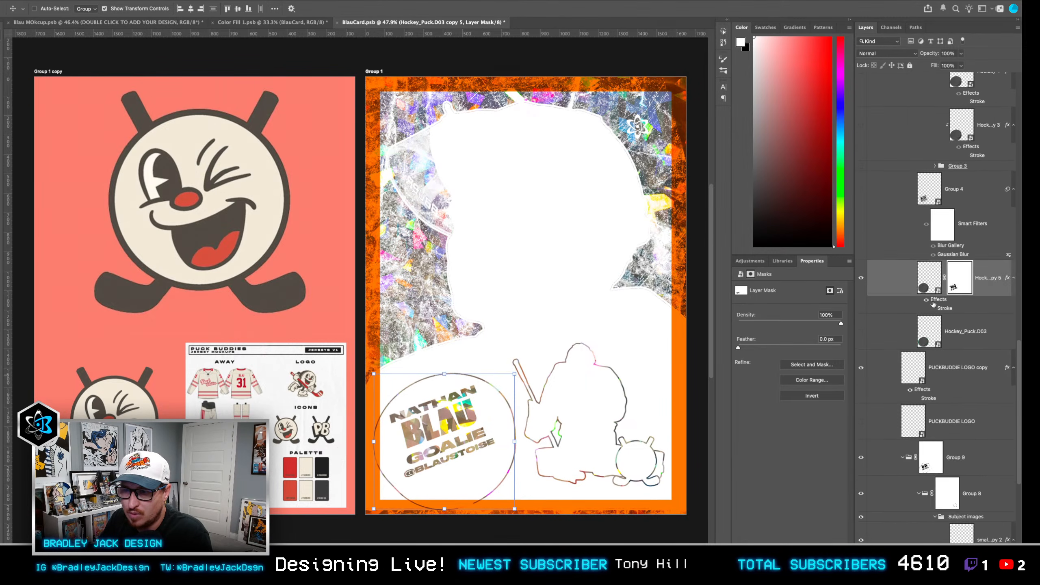
scroll(941, 306, down, 3)
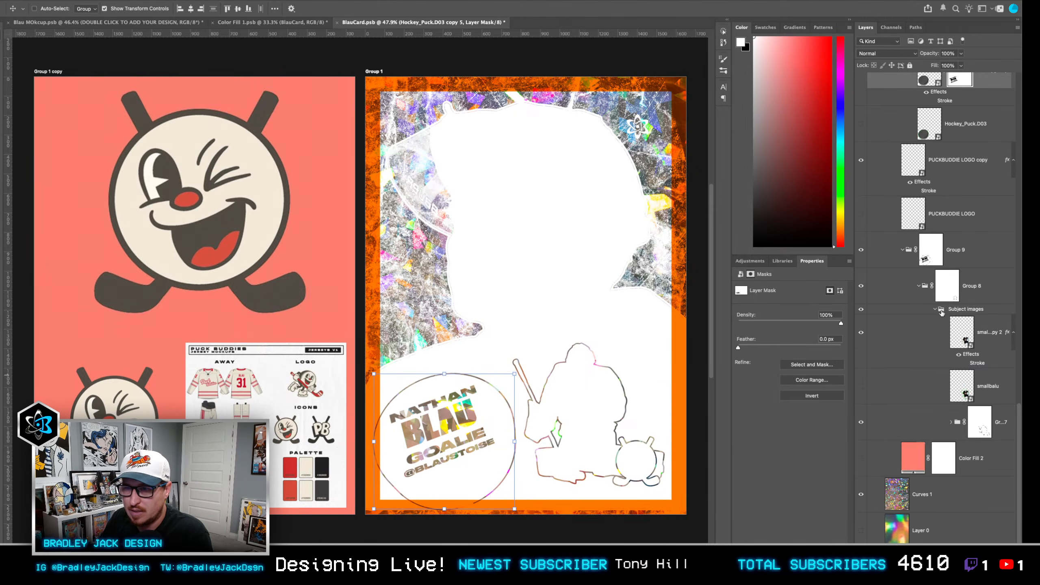
click(951, 423)
scroll(979, 384, down, 5)
click(934, 416)
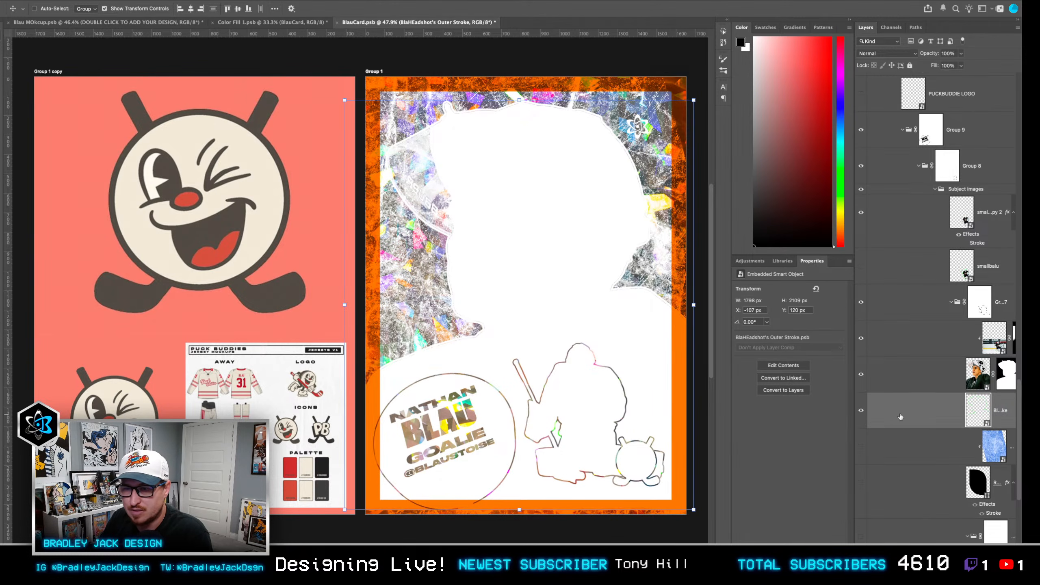
ctrl+click(978, 412)
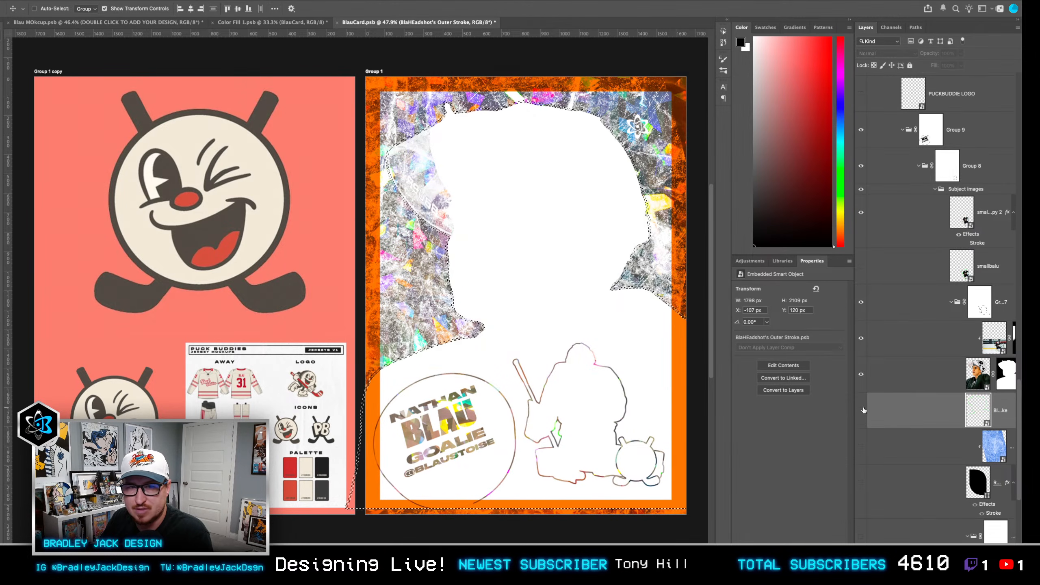
Add a layer mask to Group 6 from the headshot outline selection and invert the mask.
scroll(951, 306, down, 6)
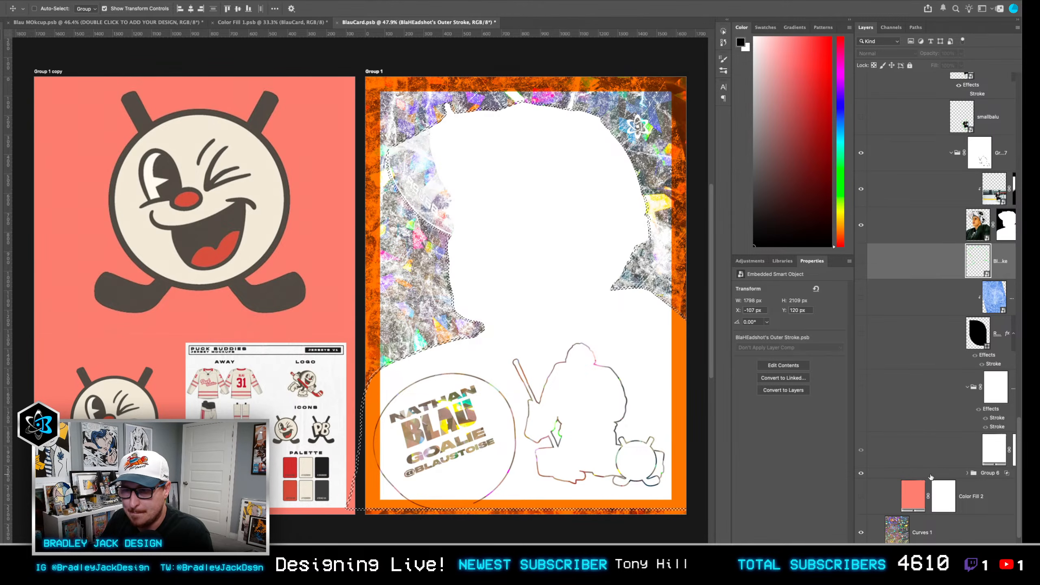
click(952, 477)
drag(854, 487, 780, 487)
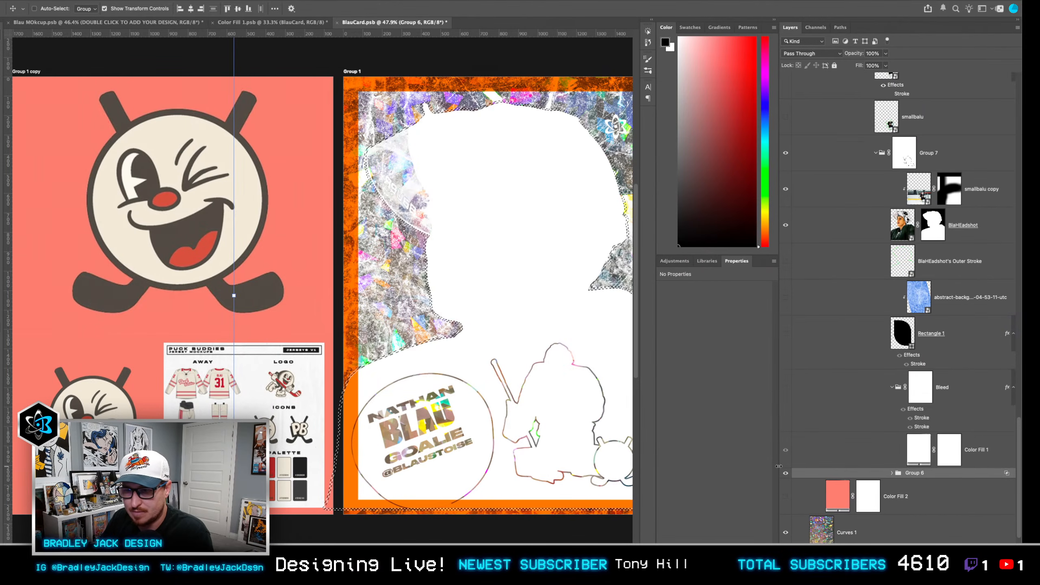
click(888, 558)
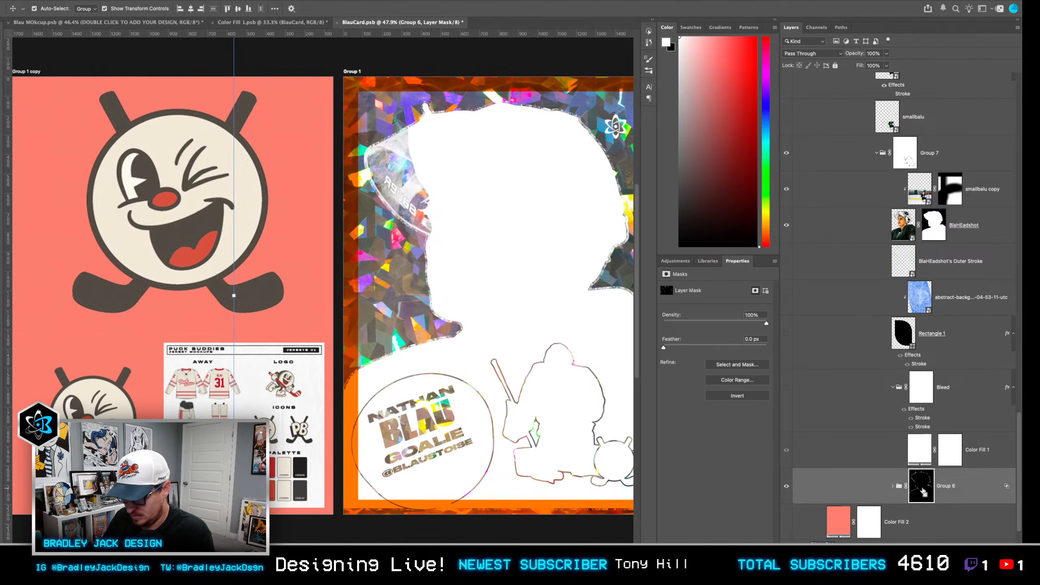
key(super+i)
drag(573, 324, 498, 331)
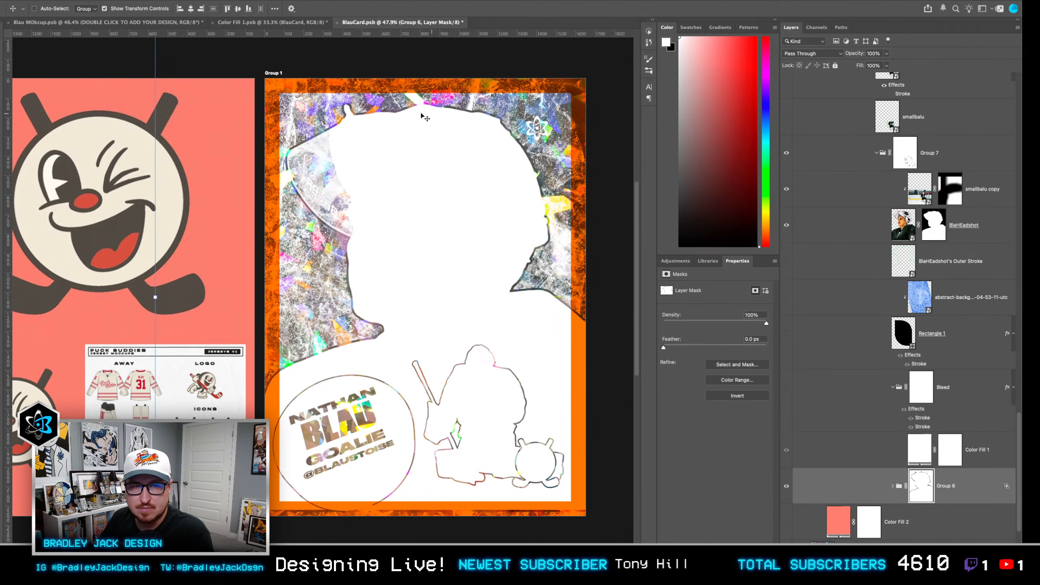
Show the Bleed group and change its Color Fill 1 layer to black (000000).
click(786, 387)
click(947, 393)
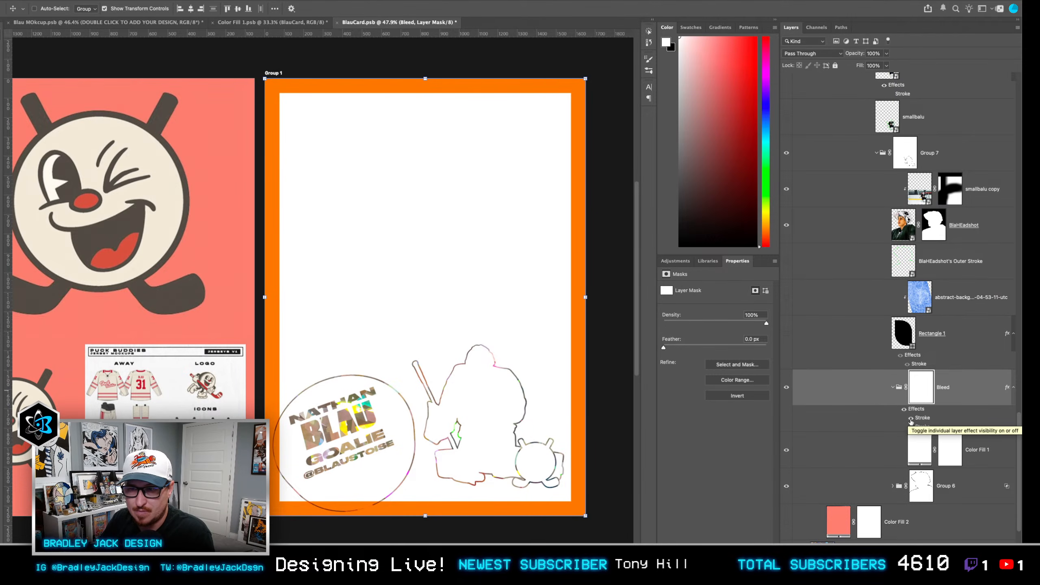
double_click(920, 451)
click(648, 264)
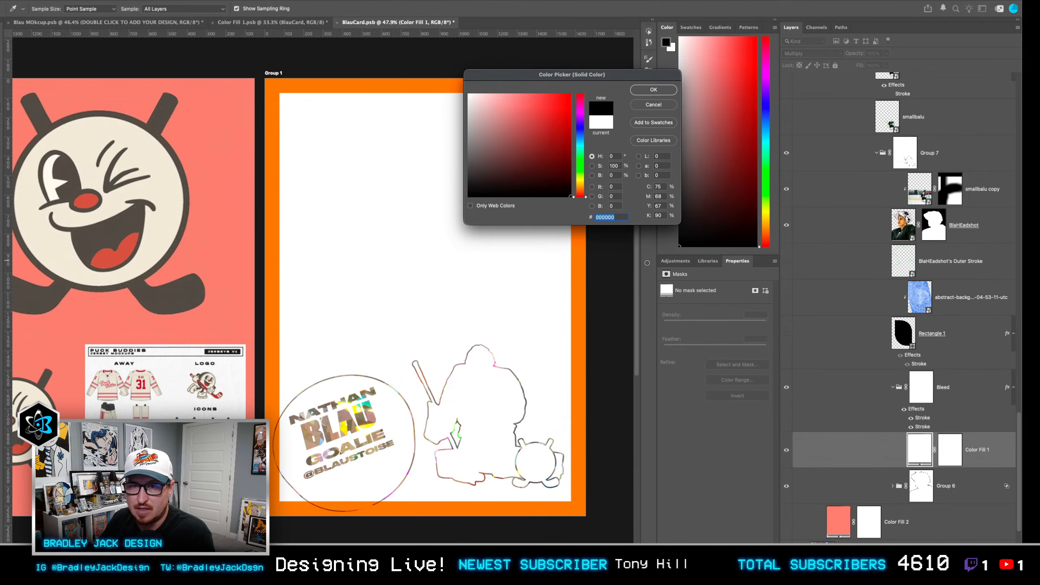
key(Return)
Put Bleed inside a new group and set that group's Blend If current-layer black point to 41.
click(977, 394)
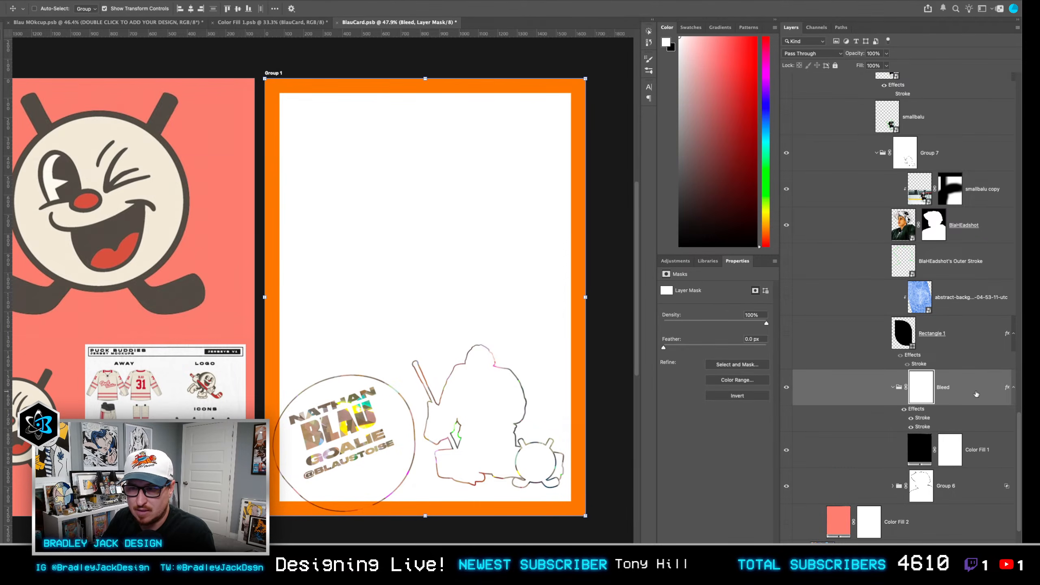
key(super+g)
double_click(955, 374)
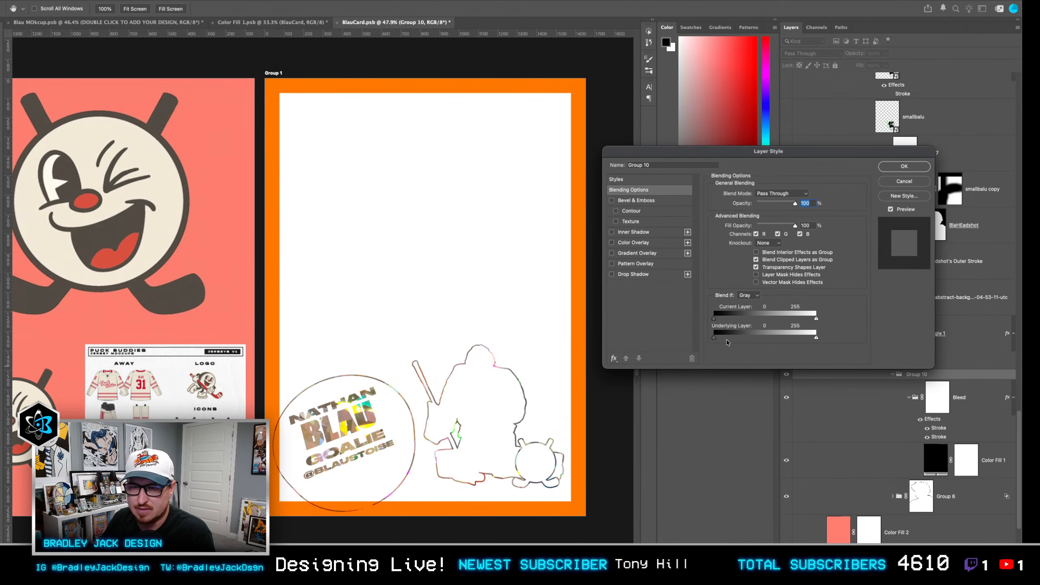
drag(714, 318, 732, 320)
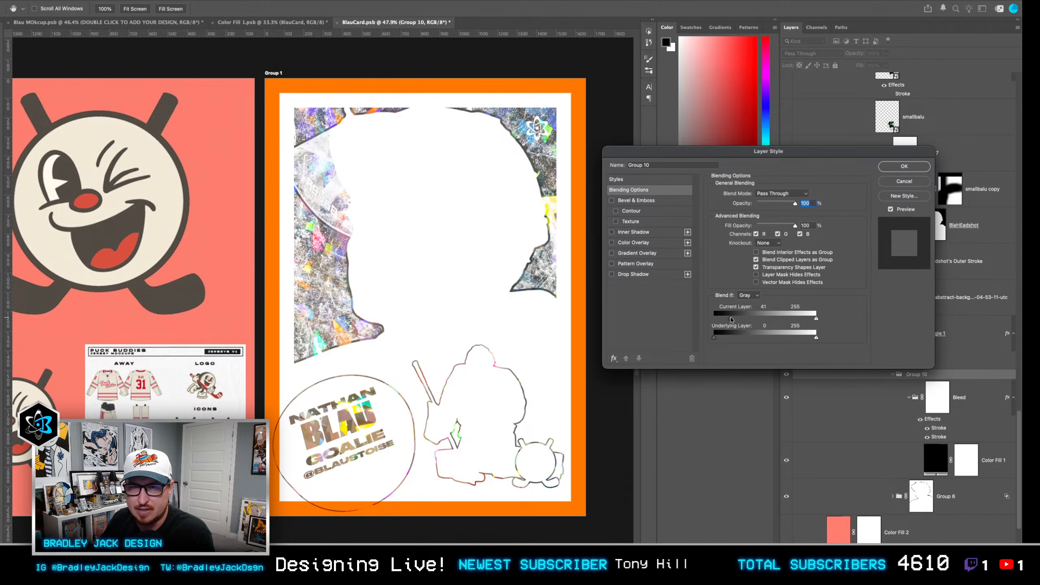
key(Return)
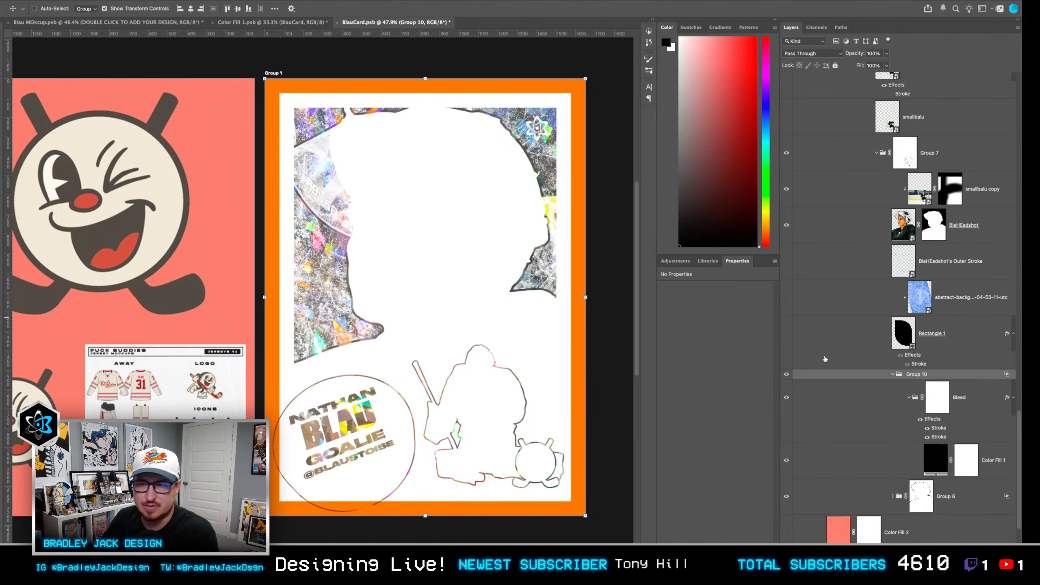
Toggle the Bleed group's two stroke effects off and on to compare their effect on the card border.
click(925, 433)
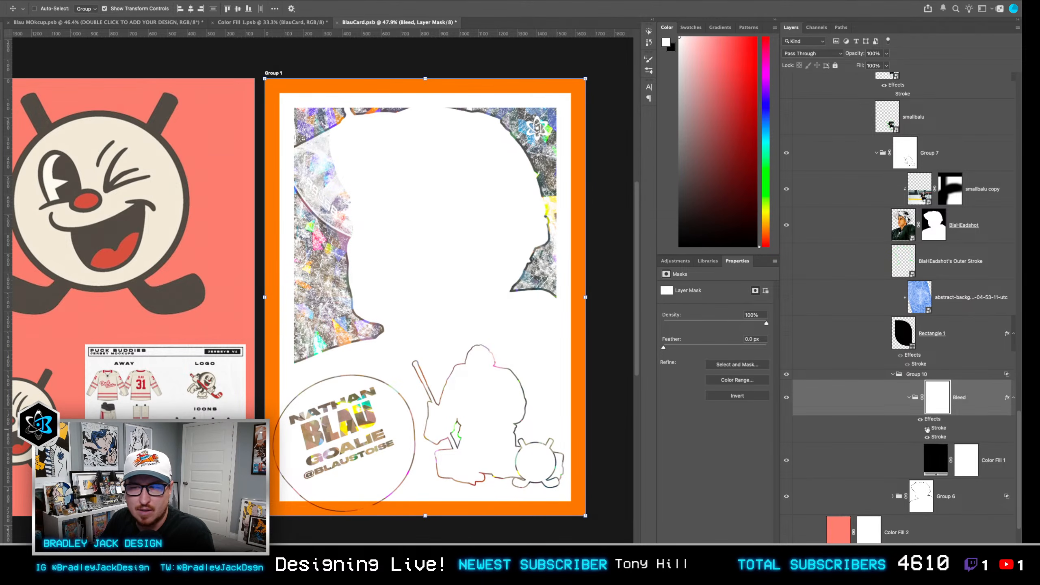
click(927, 429)
click(927, 428)
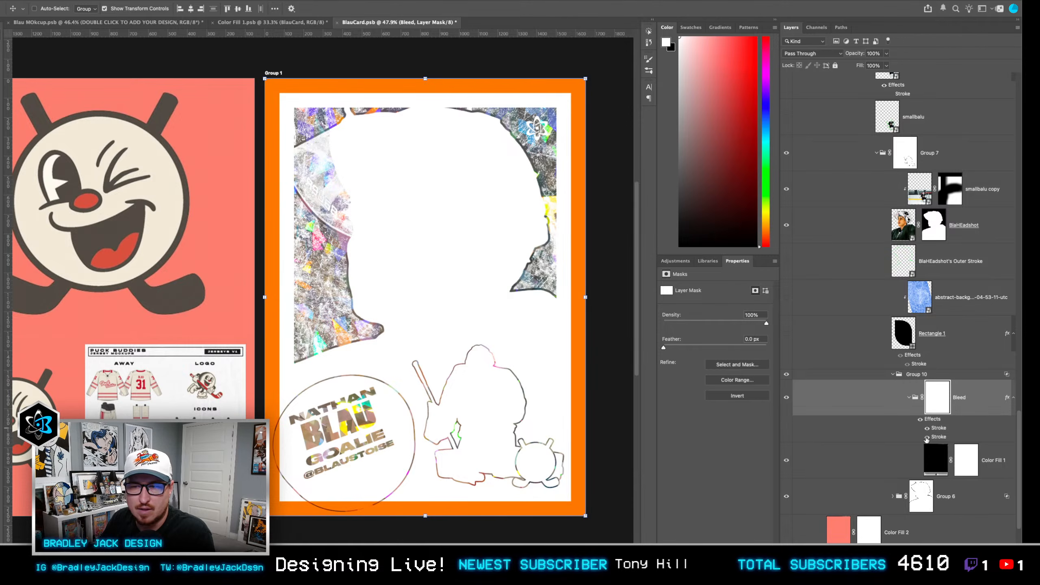
click(927, 437)
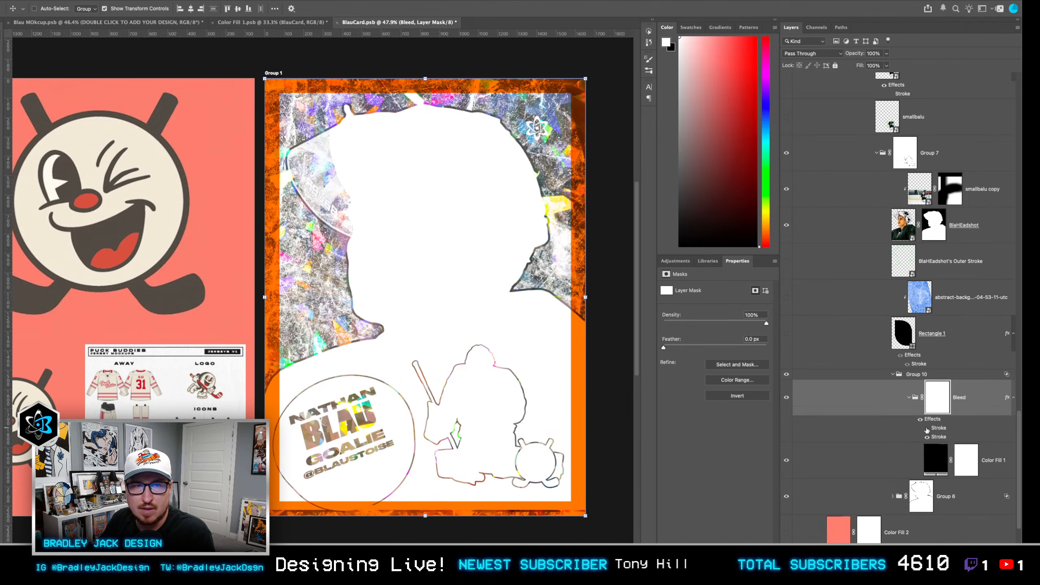
click(927, 429)
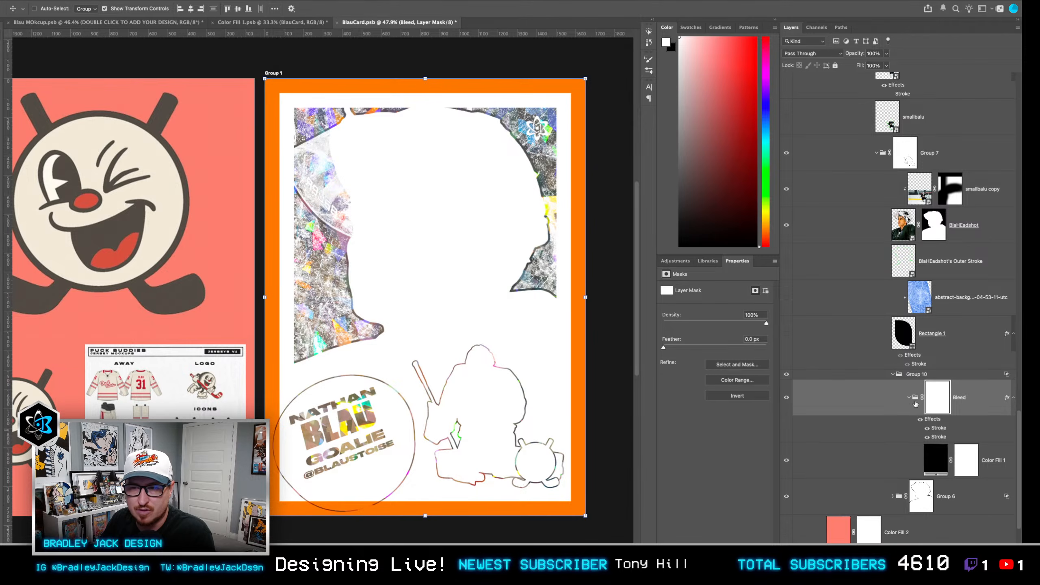
double_click(939, 429)
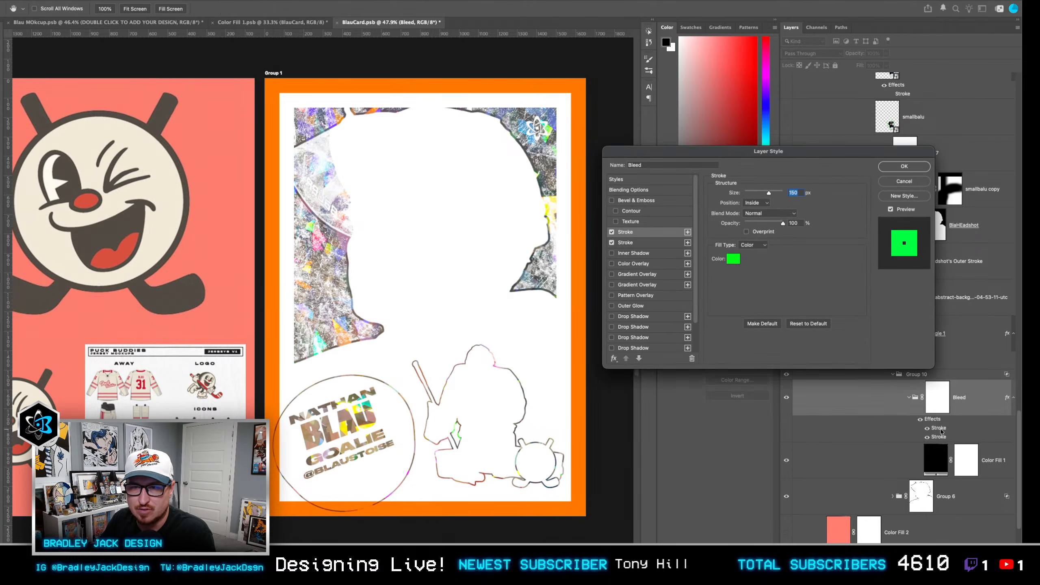
click(643, 242)
click(642, 232)
click(641, 242)
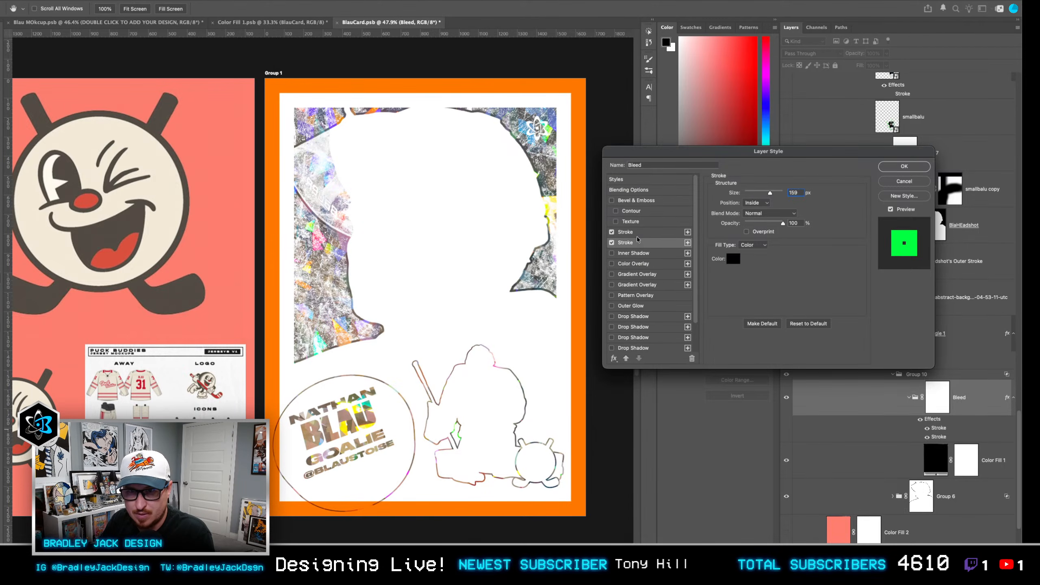
click(642, 234)
click(733, 259)
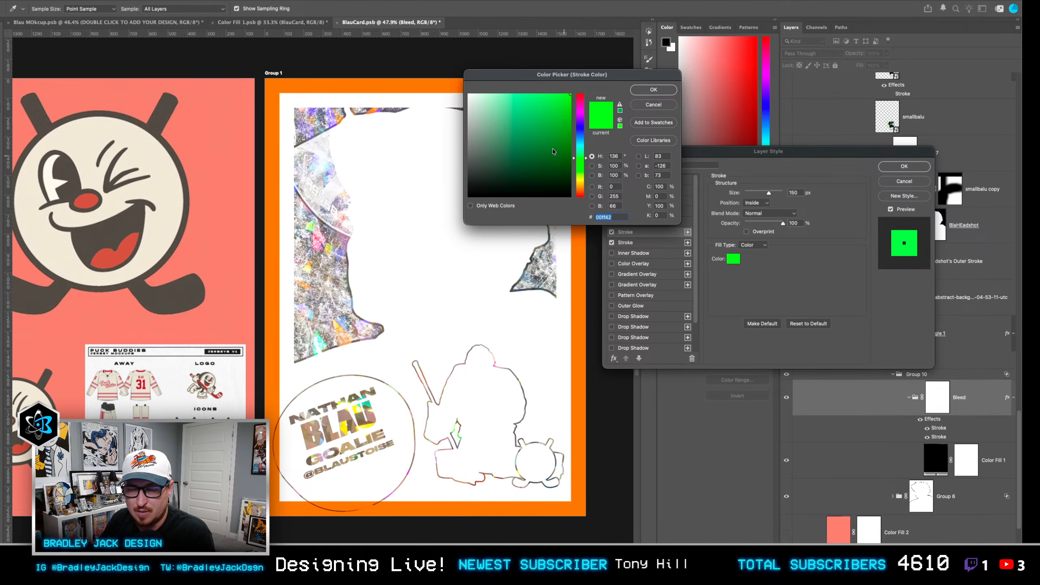
drag(545, 153, 573, 213)
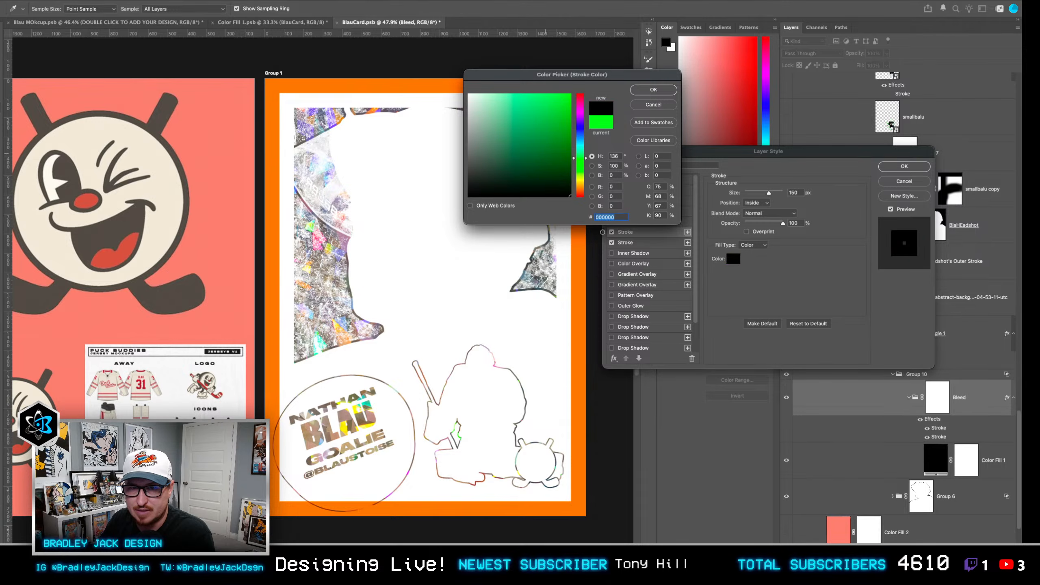
key(Escape)
key(Escape)
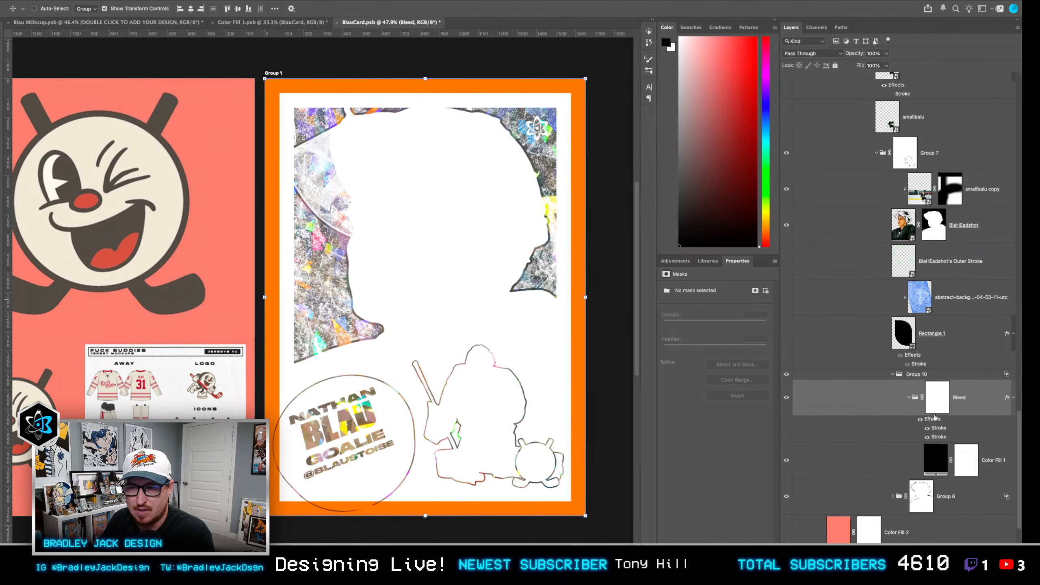
Duplicate the Bleed group, hide the original, turn off the copy's second stroke and make its 150 px inside stroke white.
key(super+j)
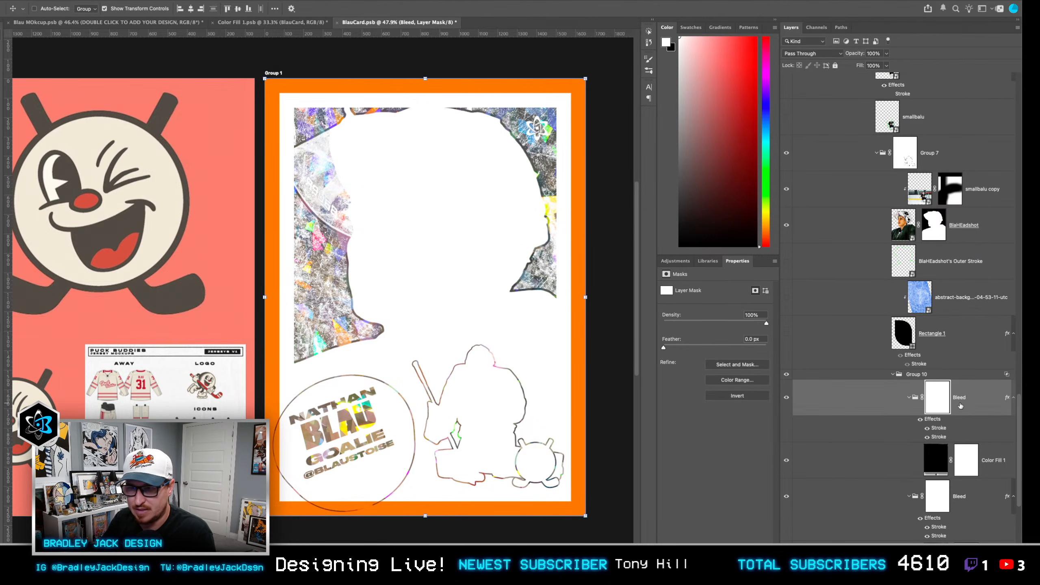
click(927, 428)
click(927, 428)
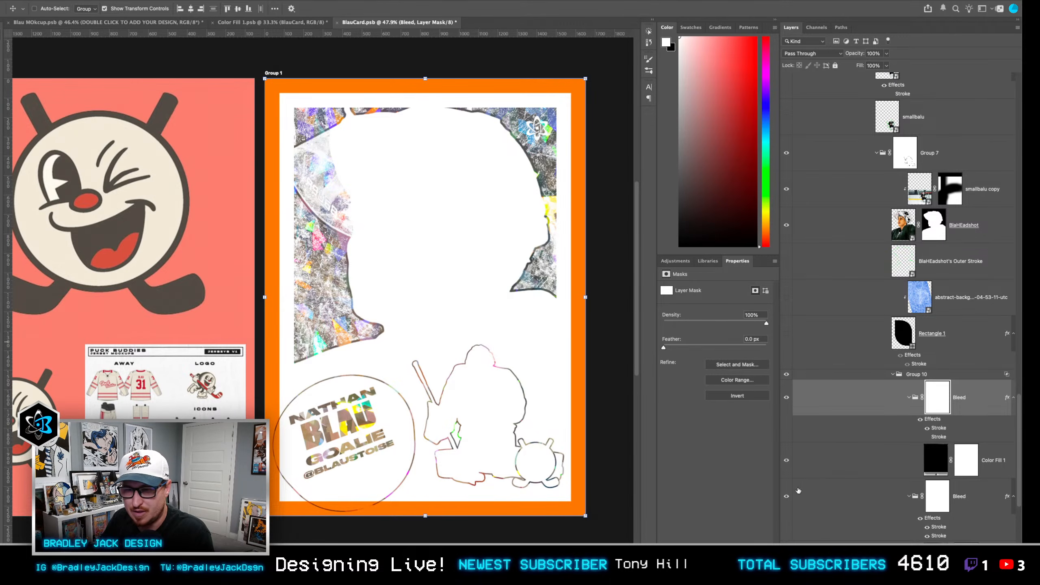
double_click(938, 431)
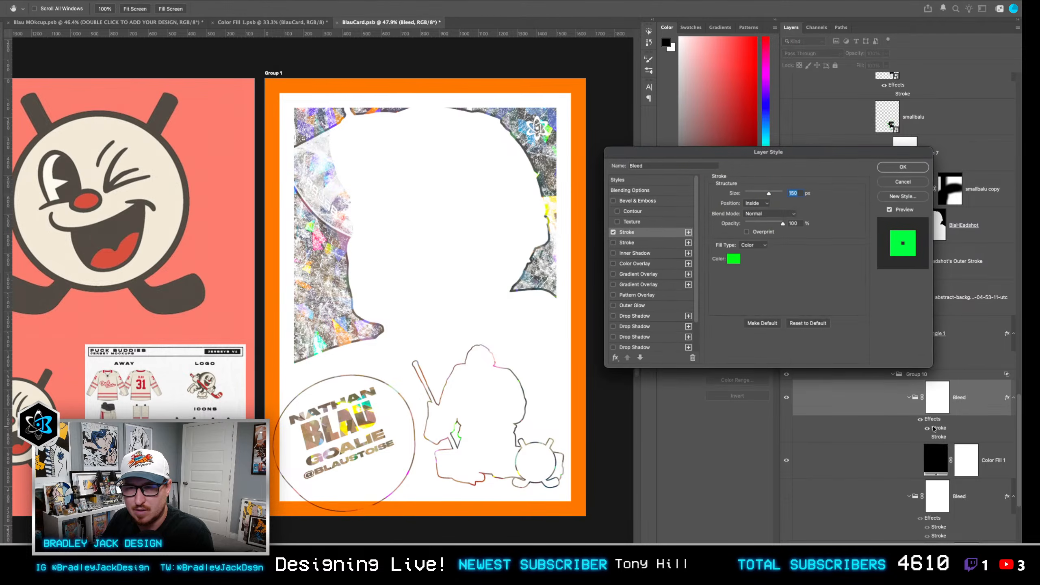
click(737, 260)
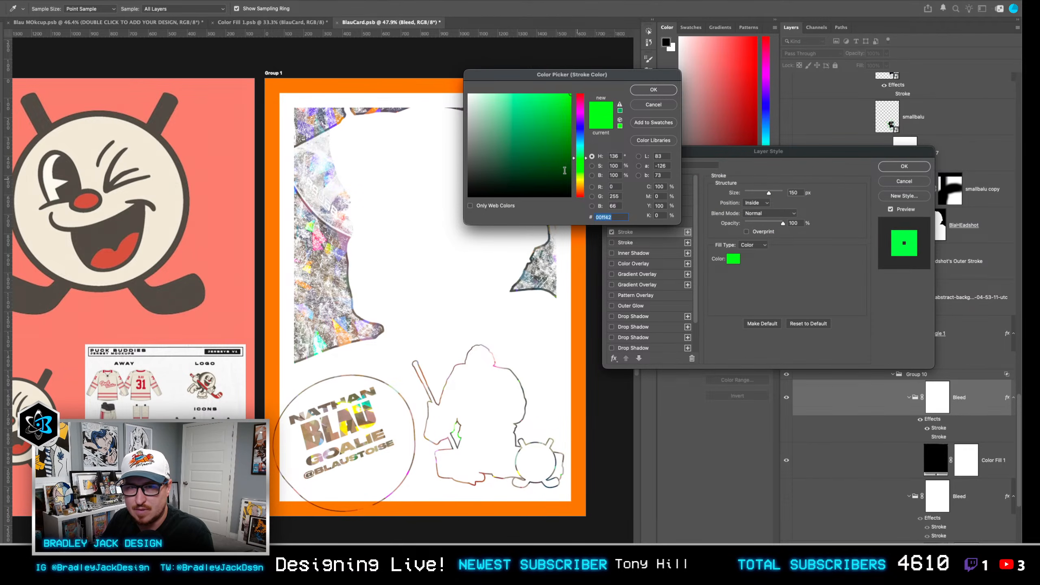
drag(513, 131, 416, 46)
key(Return)
key(Return)
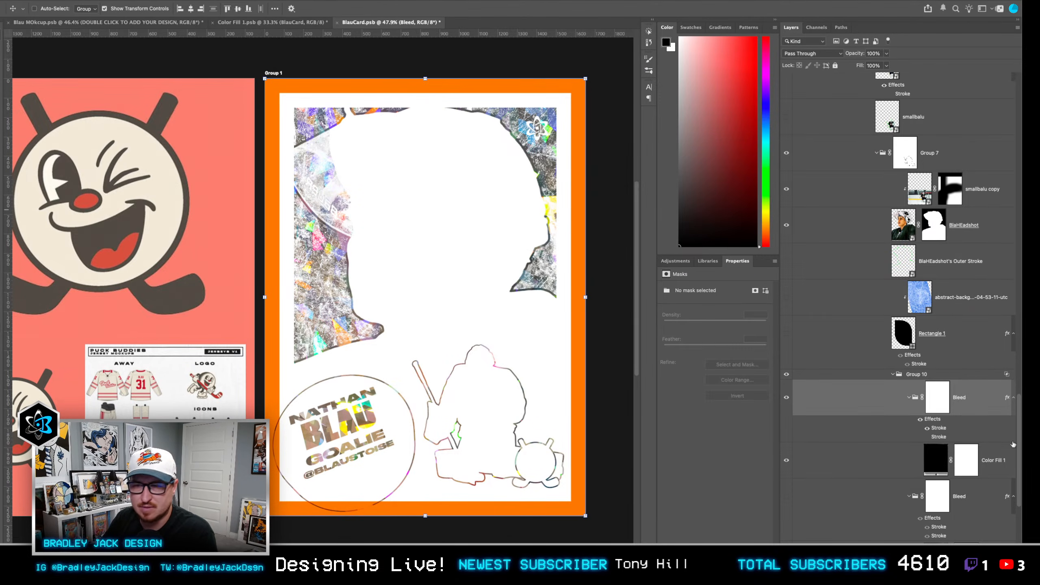
Convert the white-stroked Bleed copy to a smart object and reselect it in Group 10.
key(super+s)
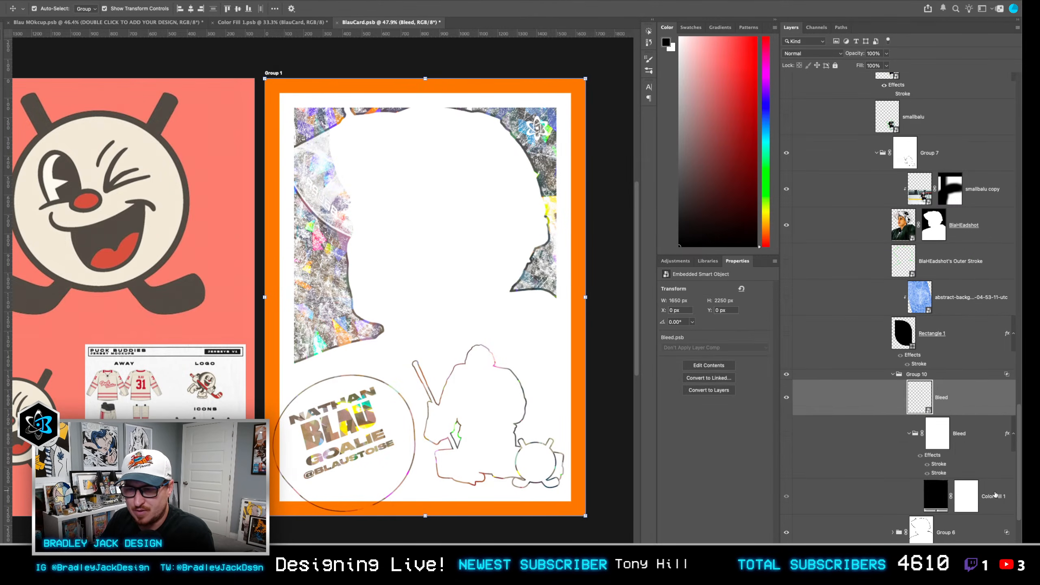
click(982, 529)
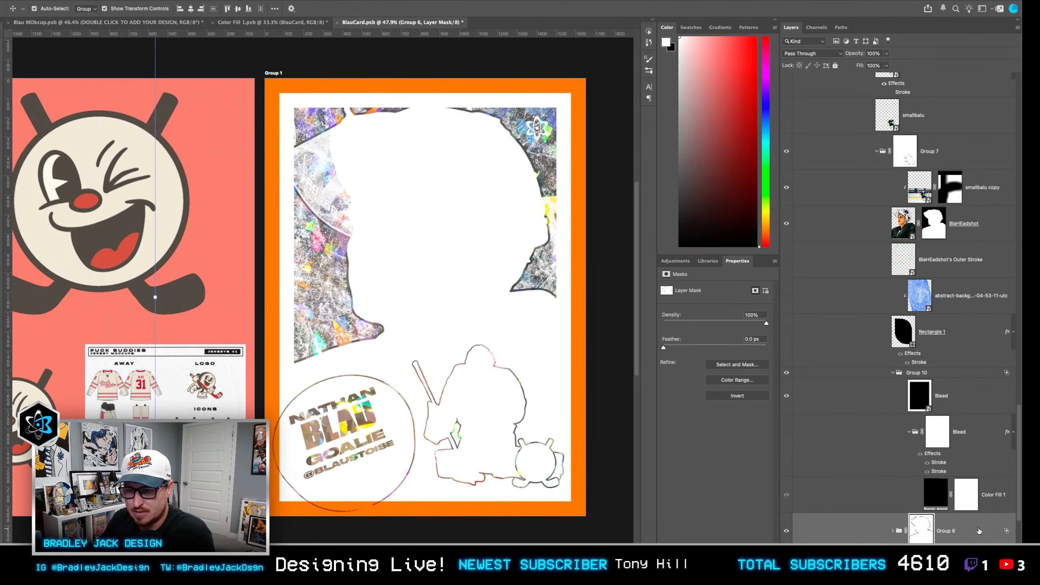
click(941, 404)
key(super+d)
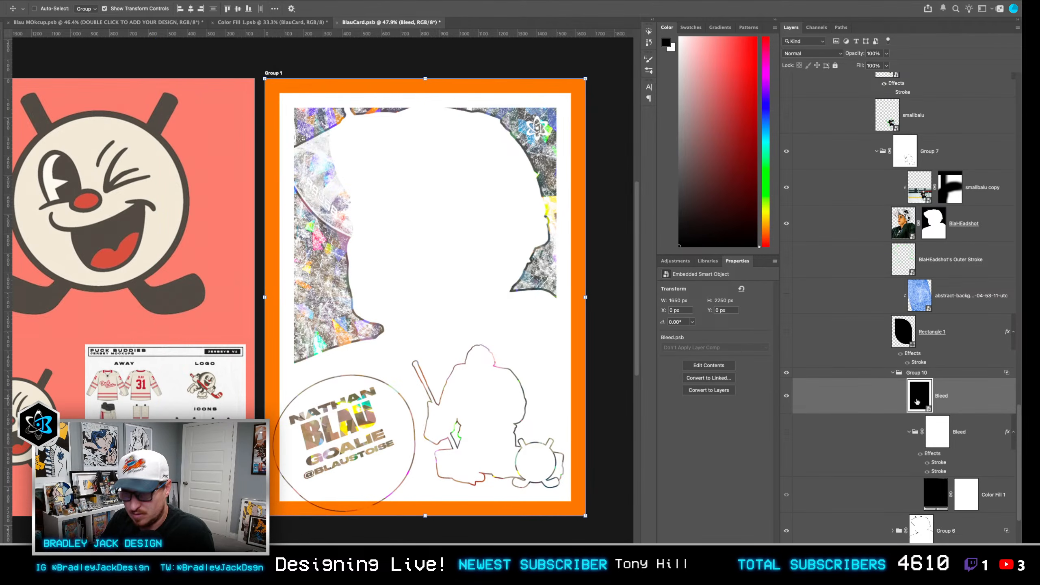
Open the contents of the Bleed smart object and turn on its second stroke, toggling the strokes to compare them.
double_click(911, 386)
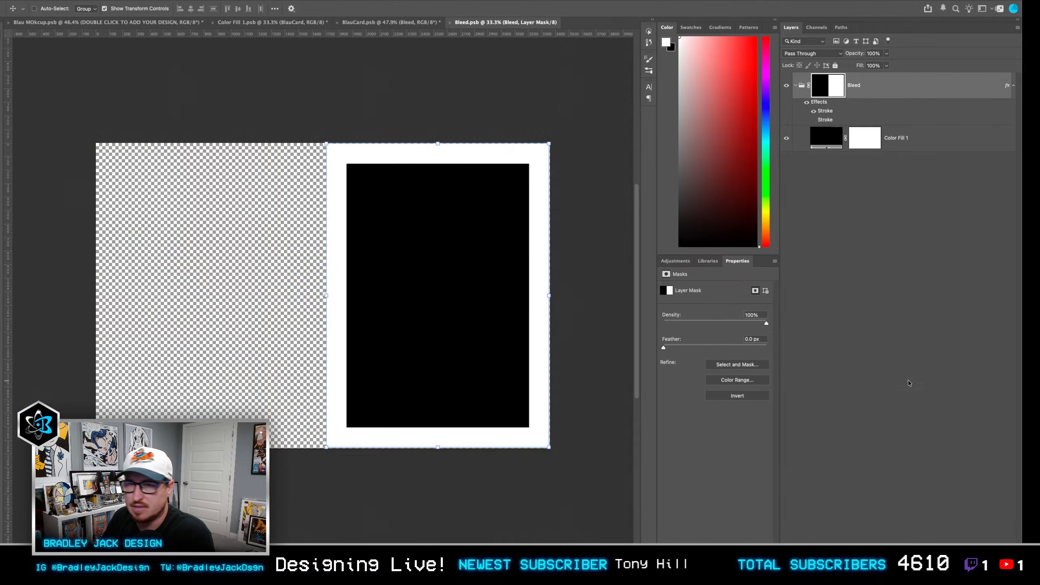
click(813, 119)
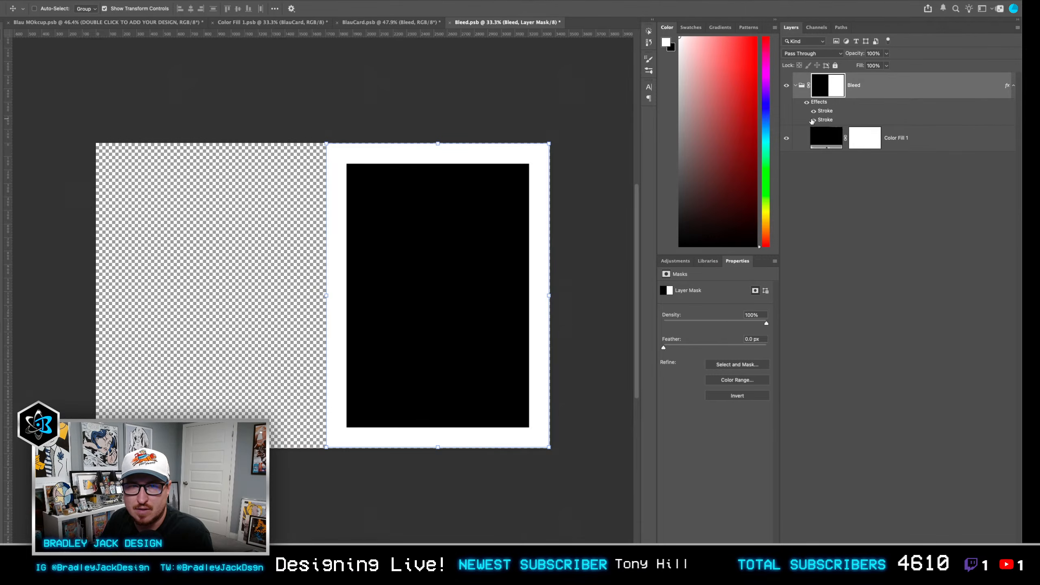
click(813, 111)
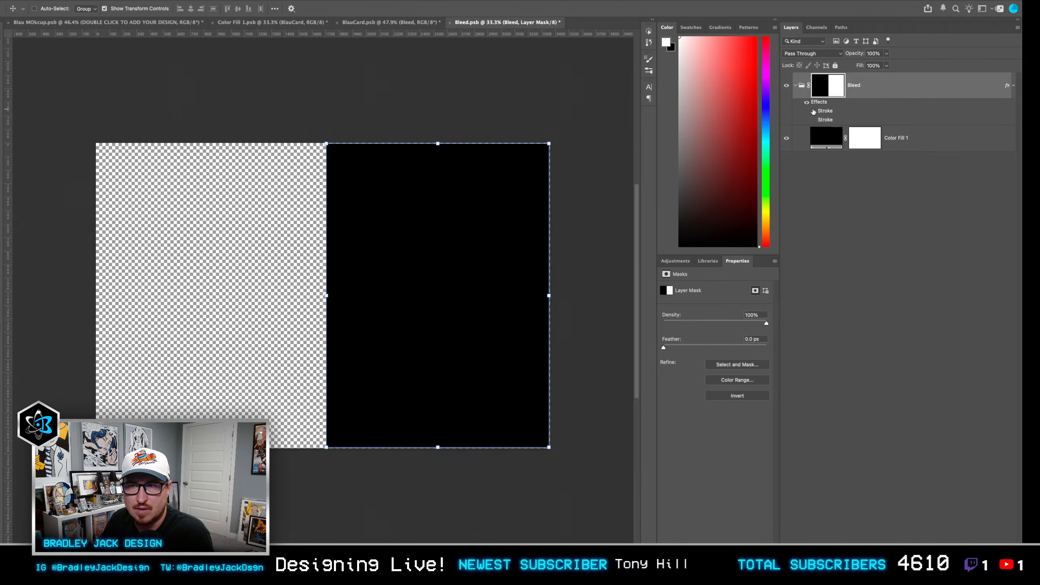
click(813, 111)
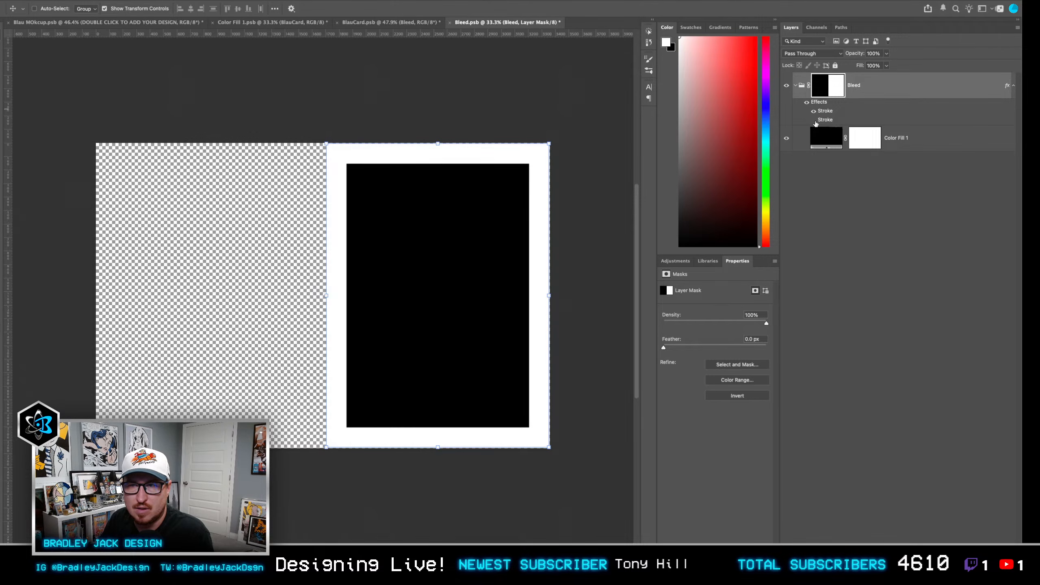
Recolor the Color Fill 1 layer inside the Bleed group to white.
double_click(819, 141)
drag(524, 146, 437, 145)
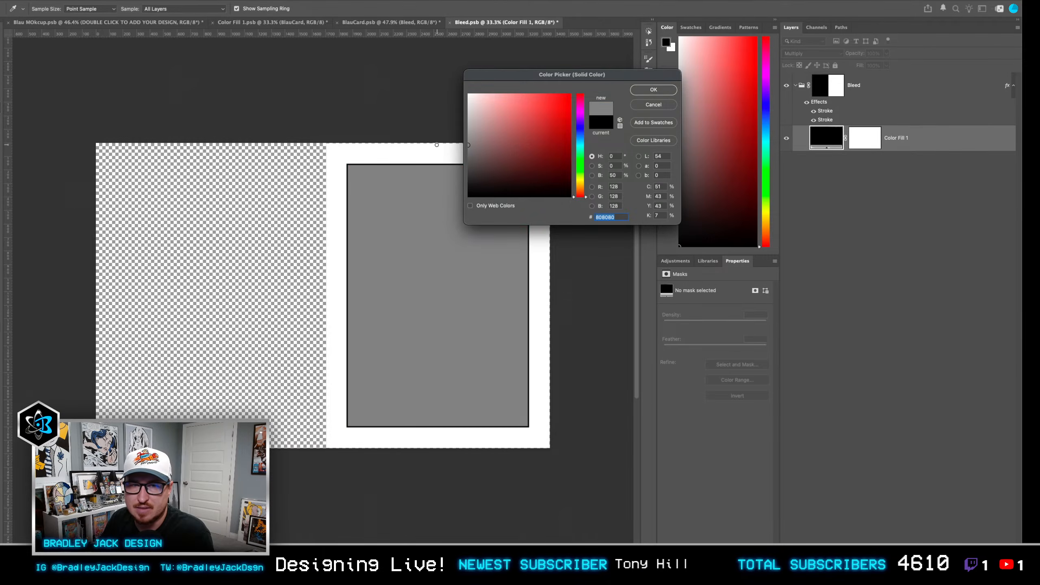
key(Return)
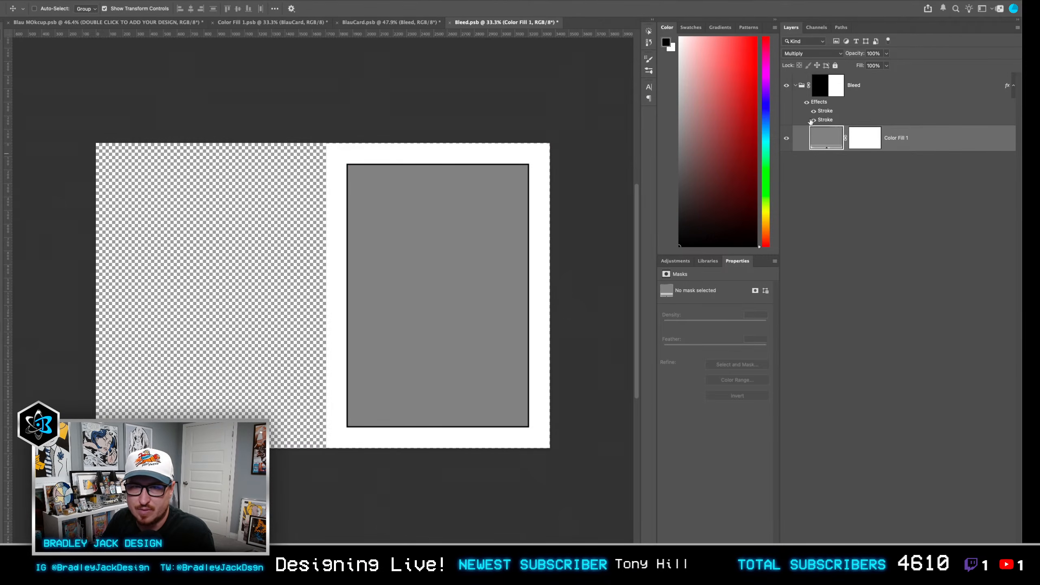
double_click(818, 140)
drag(504, 118, 446, 91)
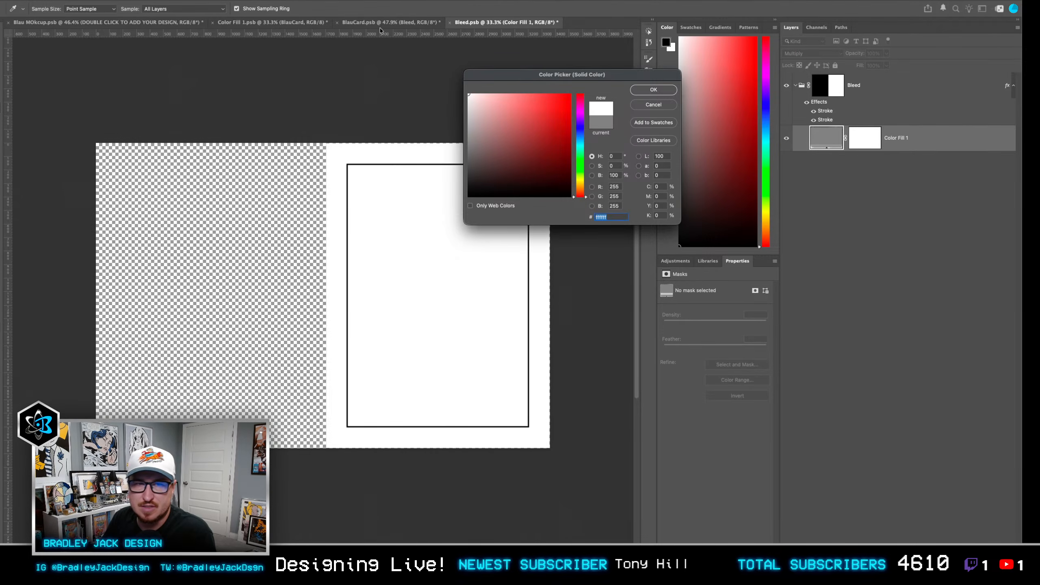
key(Return)
double_click(868, 86)
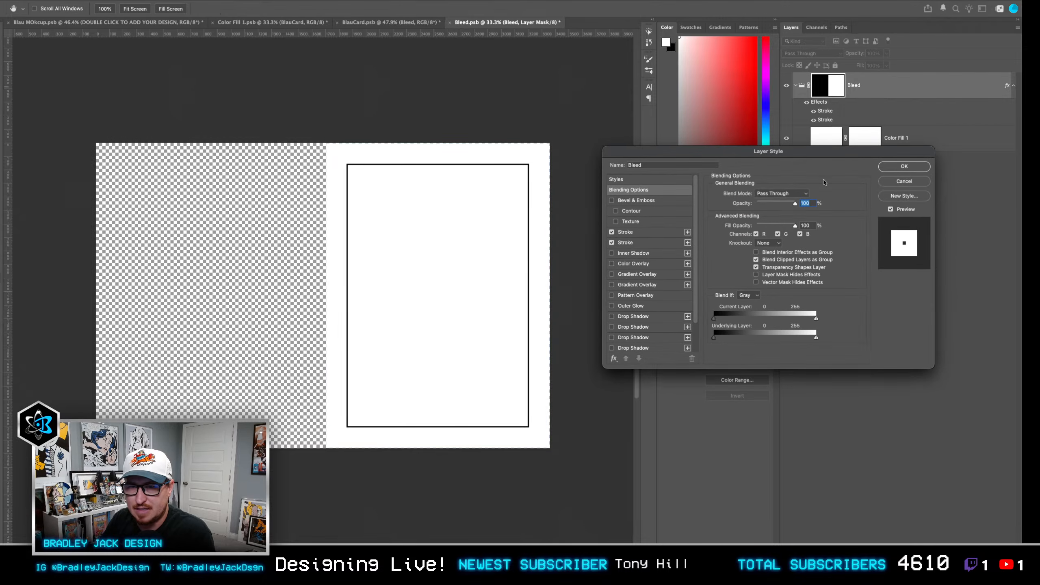
drag(816, 319, 801, 319)
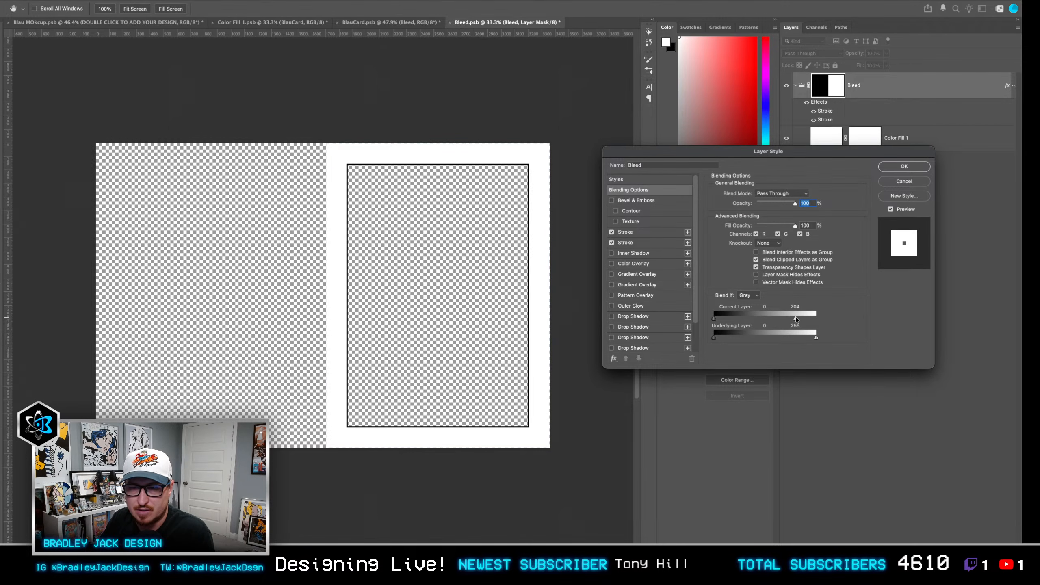
key(Escape)
Wrap Bleed in a new group, lower that group's Blend If current-layer white point to hide the white, and save and close the contents.
key(ctrl+g)
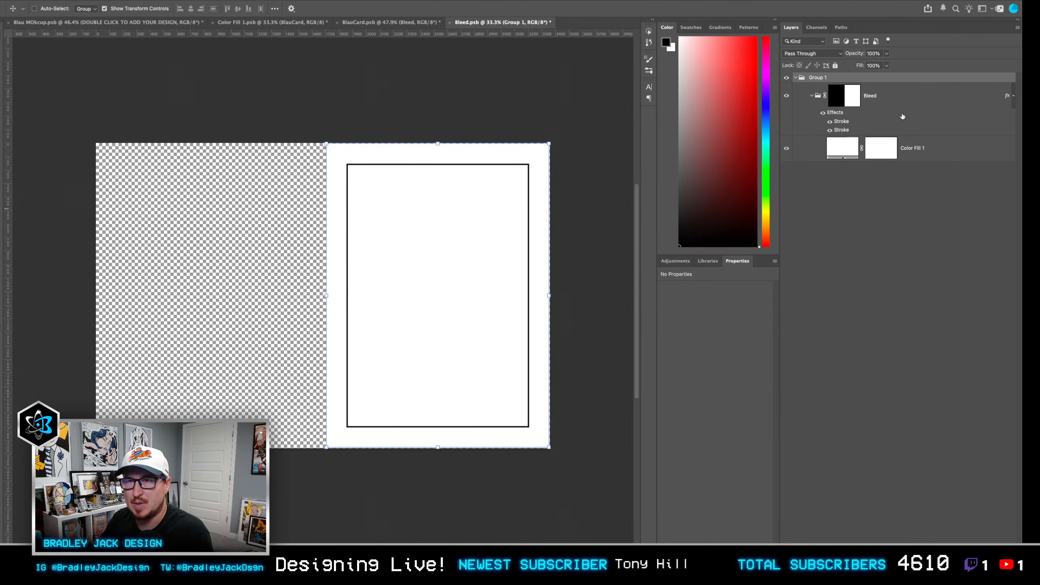
double_click(875, 79)
drag(813, 314, 789, 318)
key(Return)
key(ctrl+s)
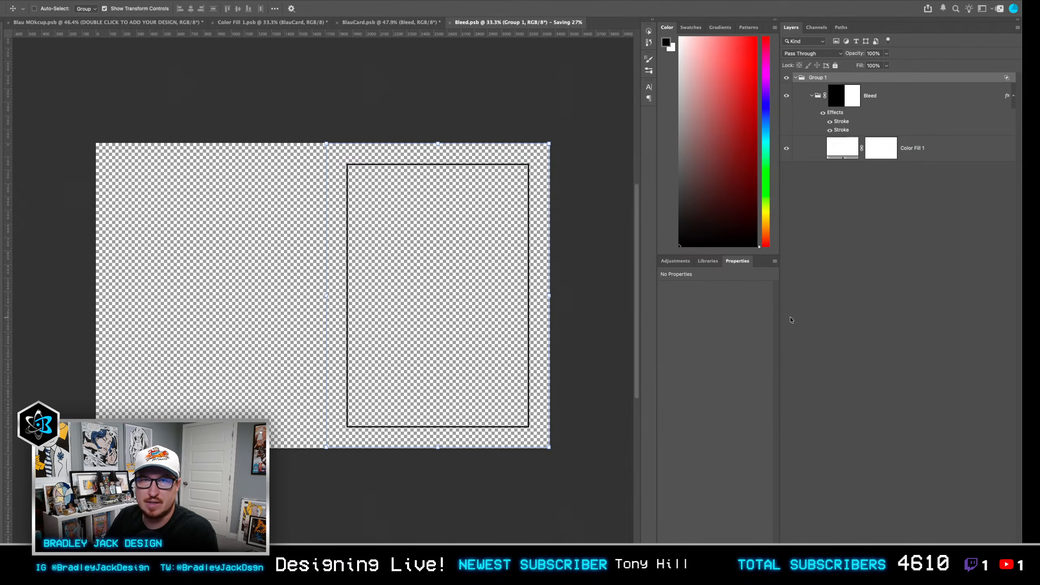
key(ctrl+w)
Reset Group 10's Blend If current-layer black point to remove its blending cutoff.
scroll(939, 465, down, 2)
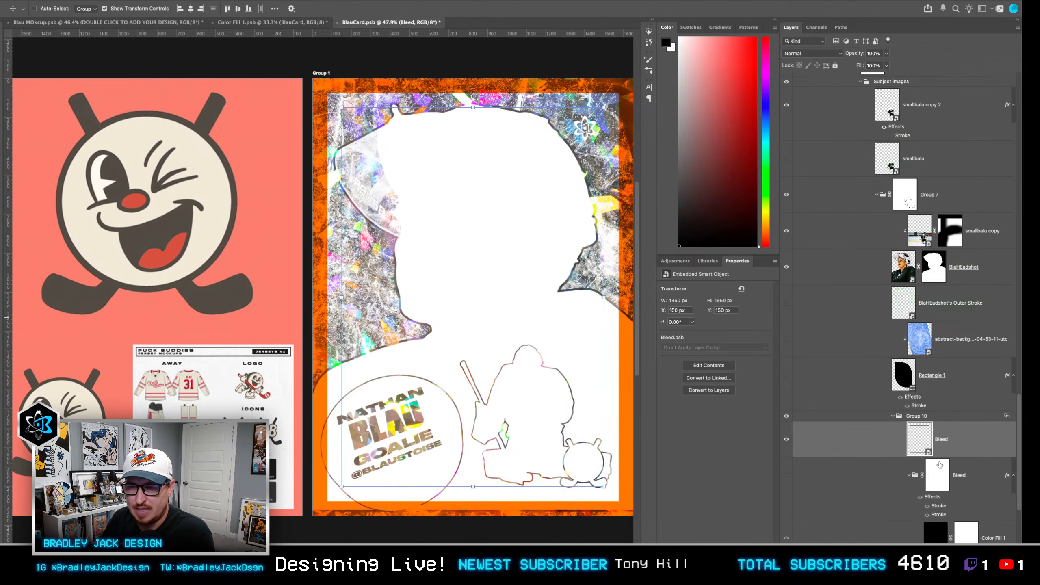
scroll(940, 465, down, 1)
double_click(954, 385)
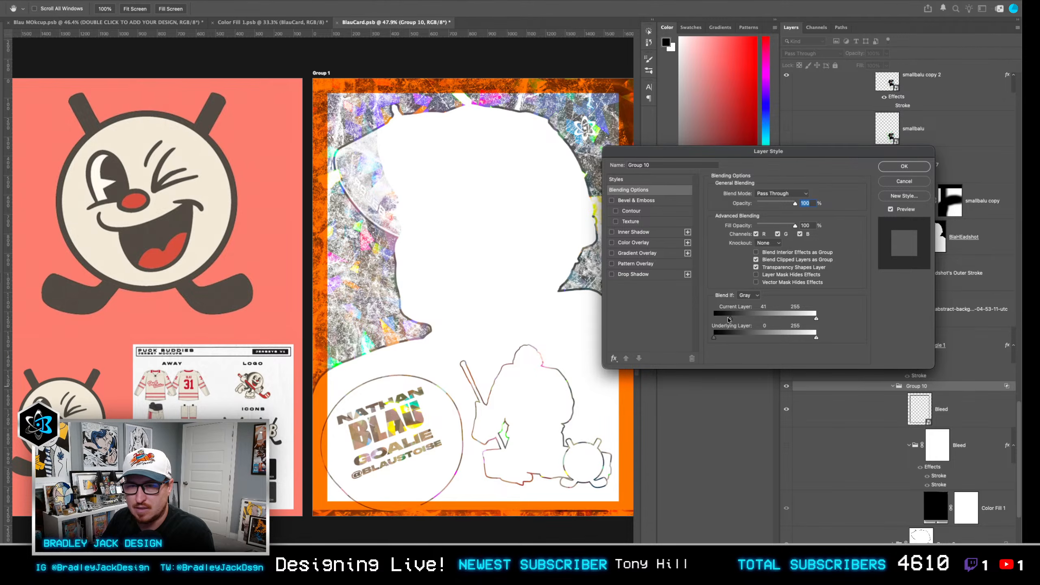
key(Return)
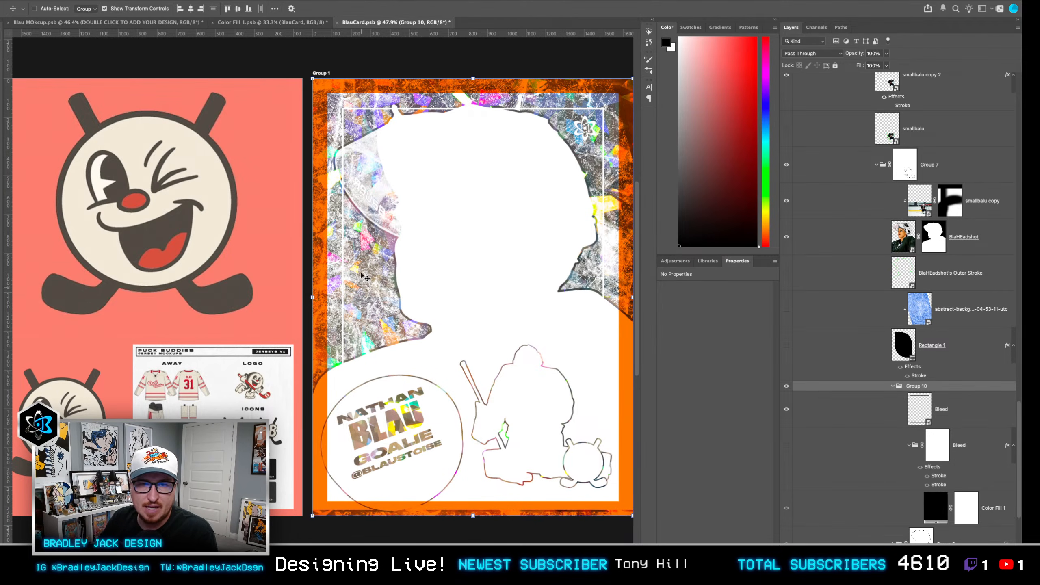
Show the Rectangle 1 shape and its clipped blue abstract texture, toggling both layers to compare the card.
drag(785, 345, 786, 308)
drag(787, 308, 787, 346)
drag(787, 347, 784, 312)
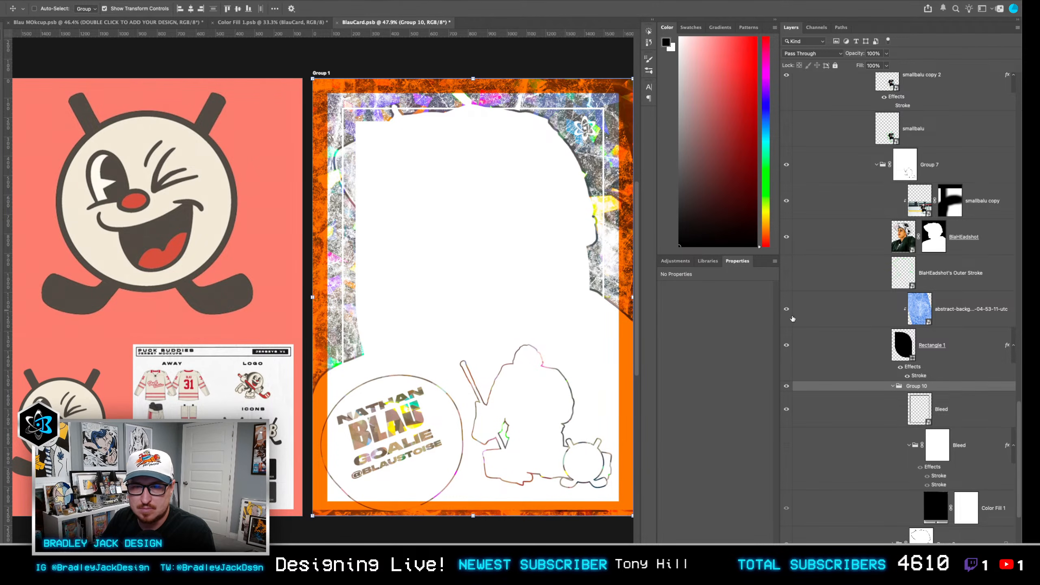
Group Rectangle 1 with its clipped abstract texture and duplicate the group.
click(947, 344)
shift+click(849, 312)
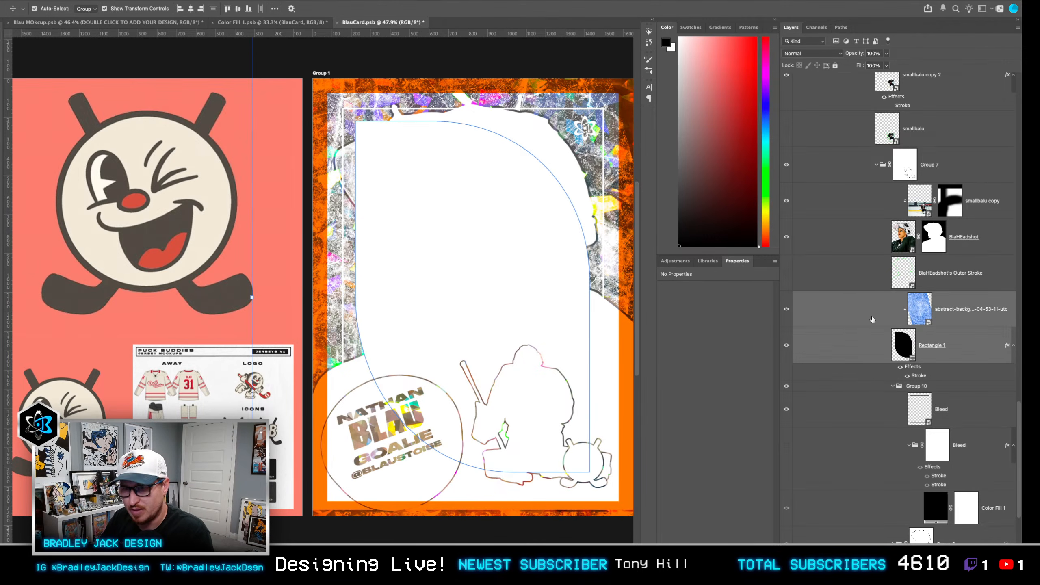
key(ctrl+g)
key(ctrl+j)
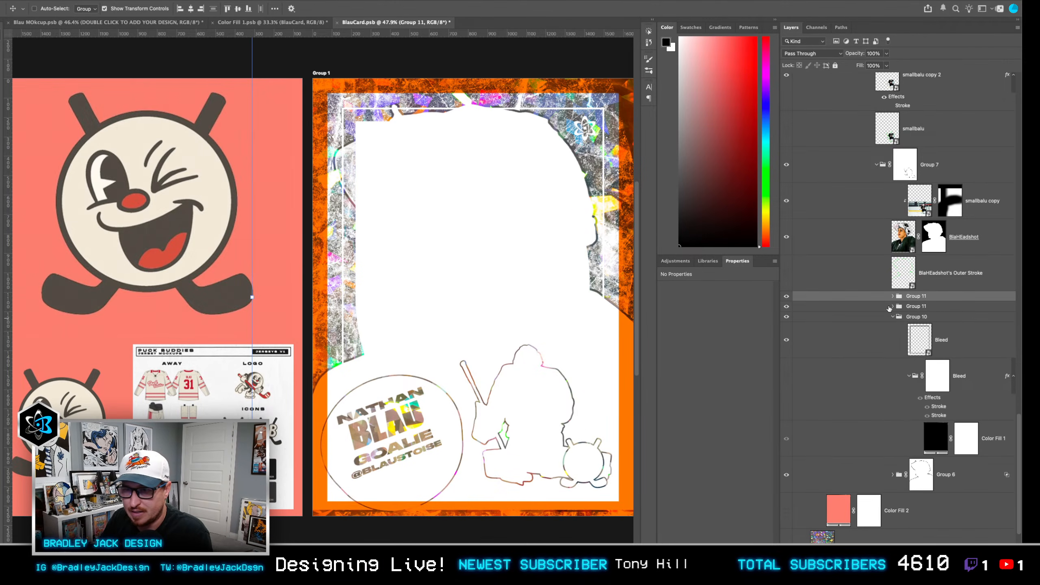
Turn off the Rectangle 1 stroke in both Group 11 copies and convert each group to a smart object.
click(892, 306)
click(892, 296)
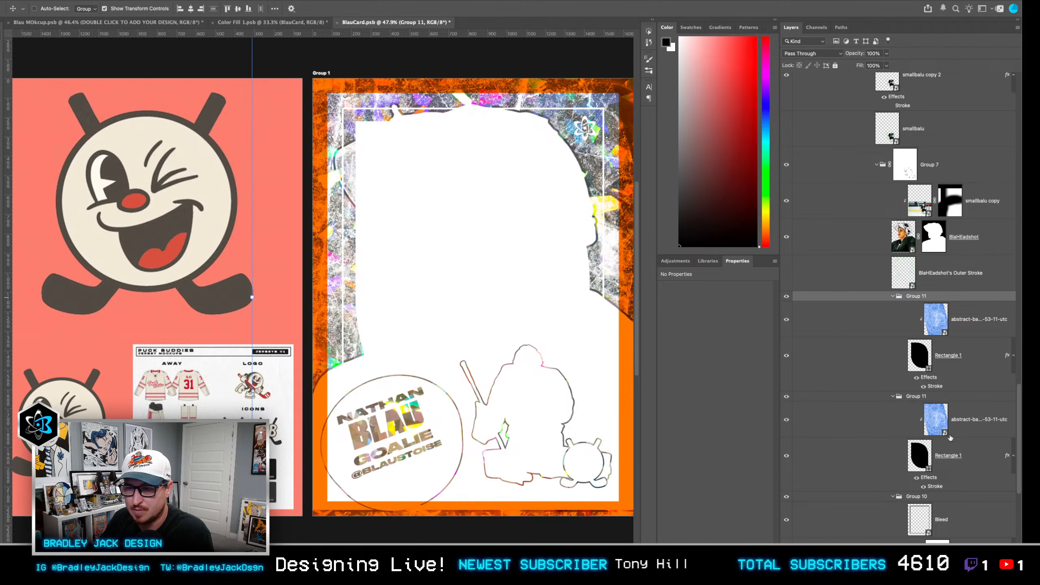
click(913, 397)
key(ctrl+shift+o)
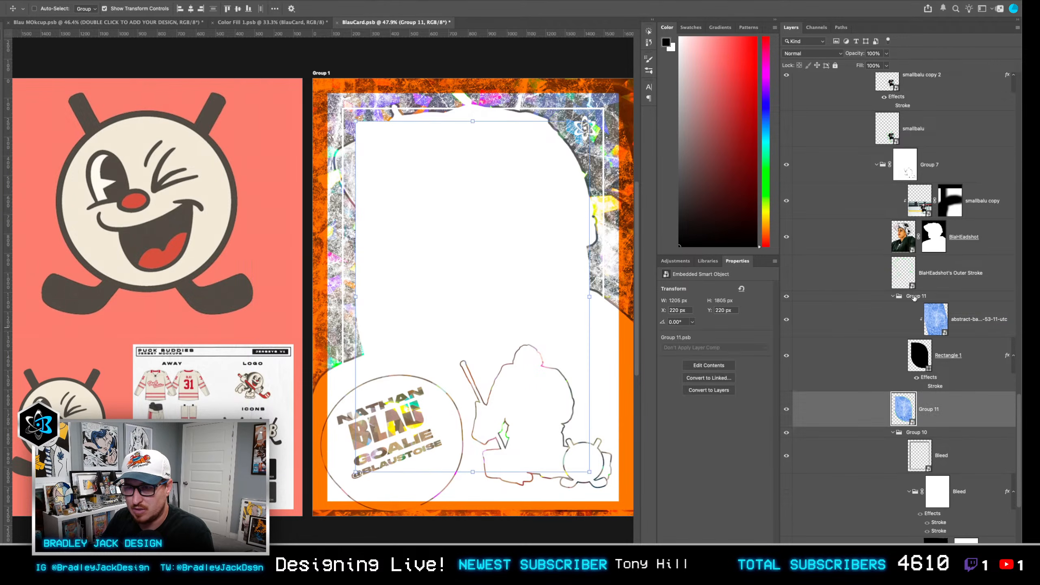
click(915, 297)
key(ctrl+shift+o)
Check the selection outlines of the two Group 11 smart objects and clear the selection.
ctrl+click(910, 344)
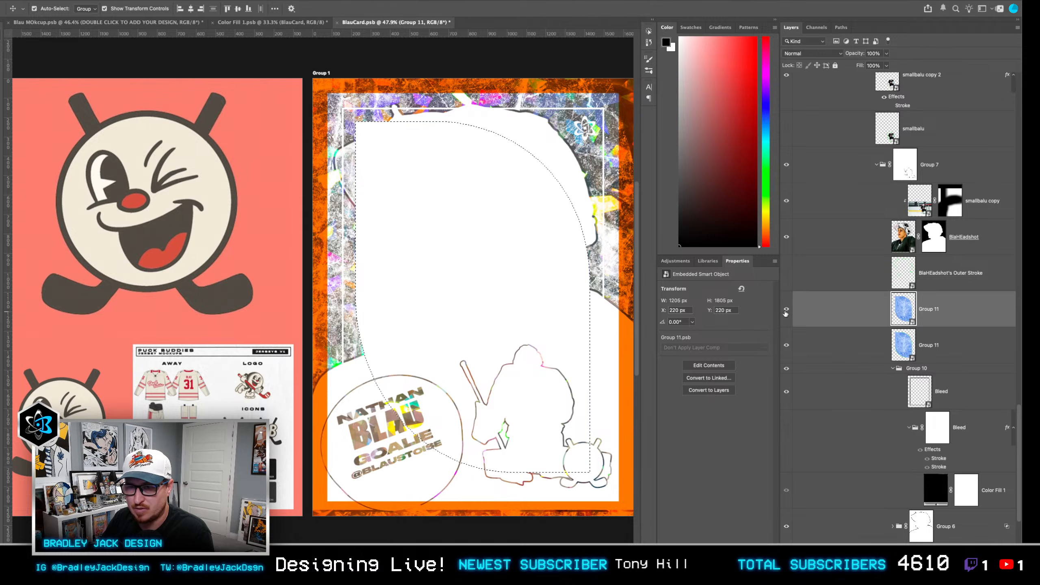
key(Return)
ctrl+click(902, 337)
key(Return)
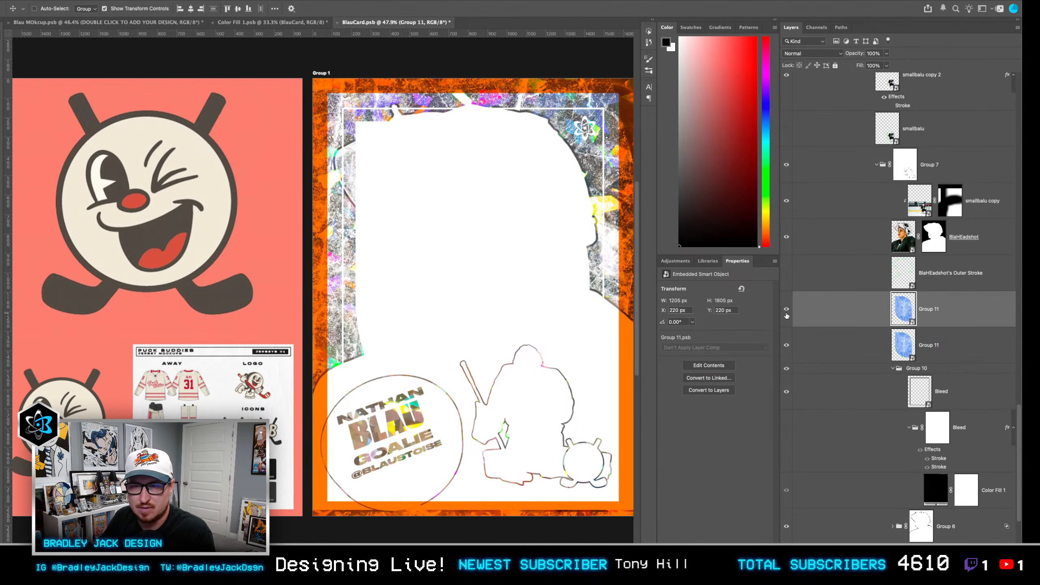
Open the upper Group 11 smart object's contents, turn on Rectangle 1's stroke and hide the abstract texture.
double_click(896, 308)
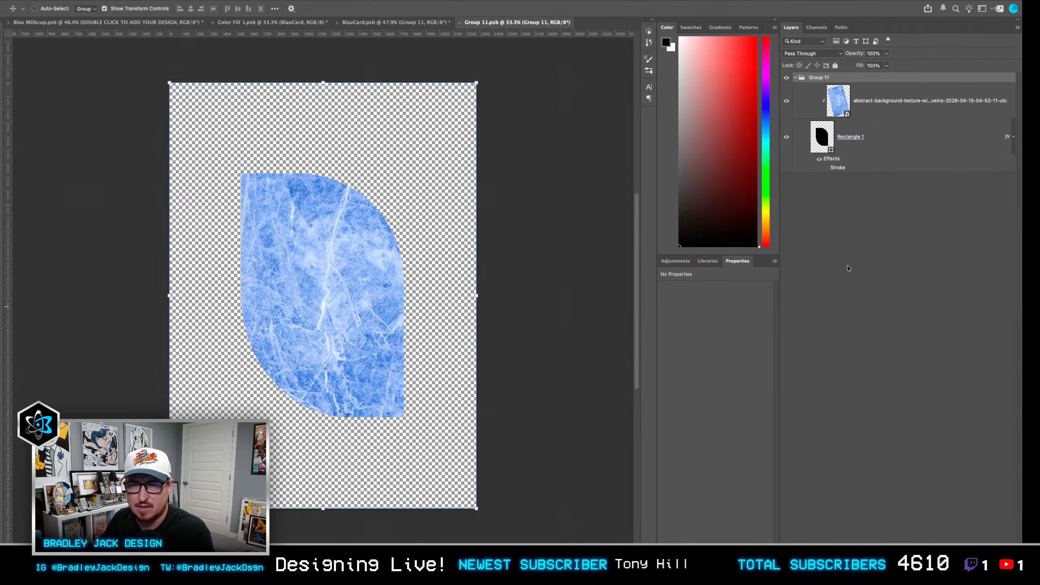
click(825, 167)
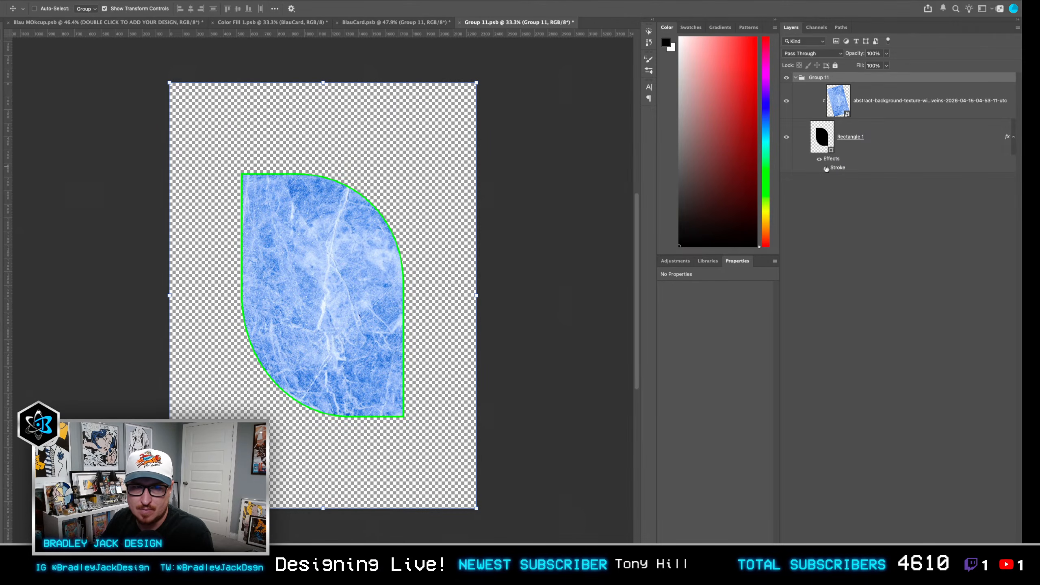
click(786, 100)
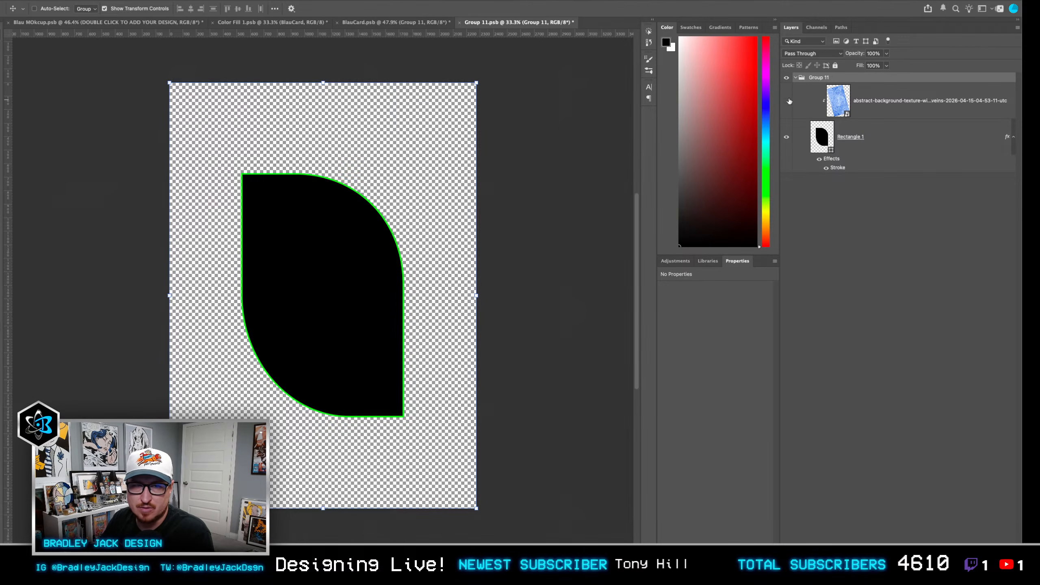
Change the color of Rectangle 1's stroke to white.
click(884, 141)
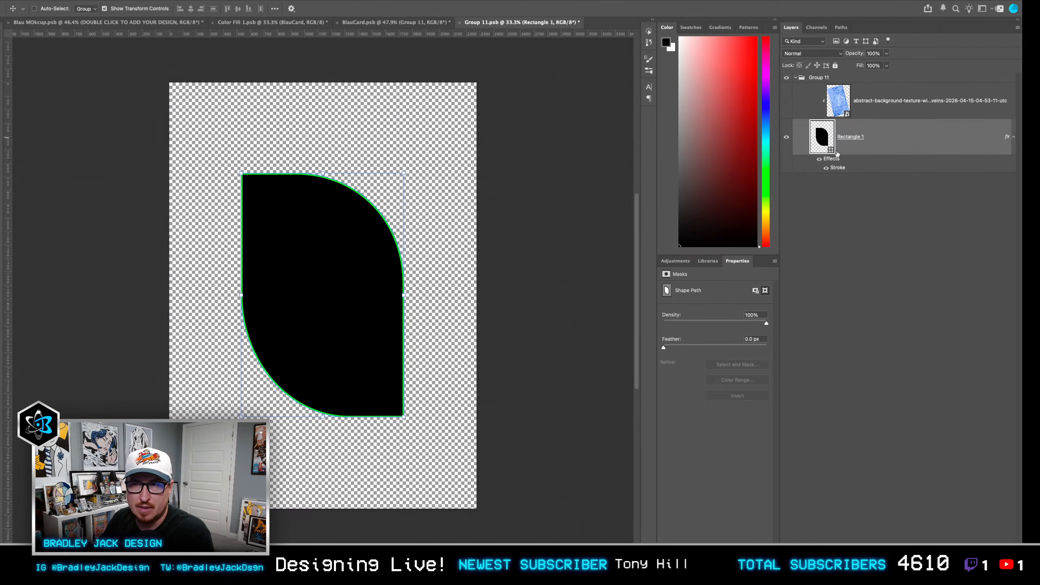
double_click(837, 168)
click(735, 261)
mouse_move(565, 143)
mouse_down()
mouse_move(435, 78)
mouse_move(397, 44)
mouse_up()
key(Return)
key(Return)
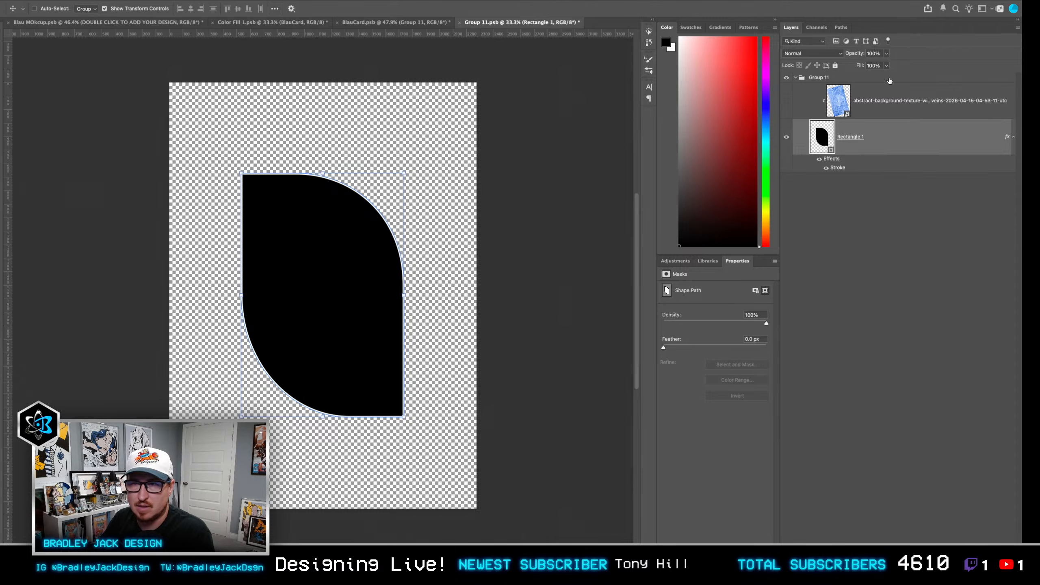
Wrap Group 11 in a new group, raise its Blend If current-layer black point to hide the black fill, and save and close the contents.
click(890, 78)
key(ctrl+g)
double_click(880, 78)
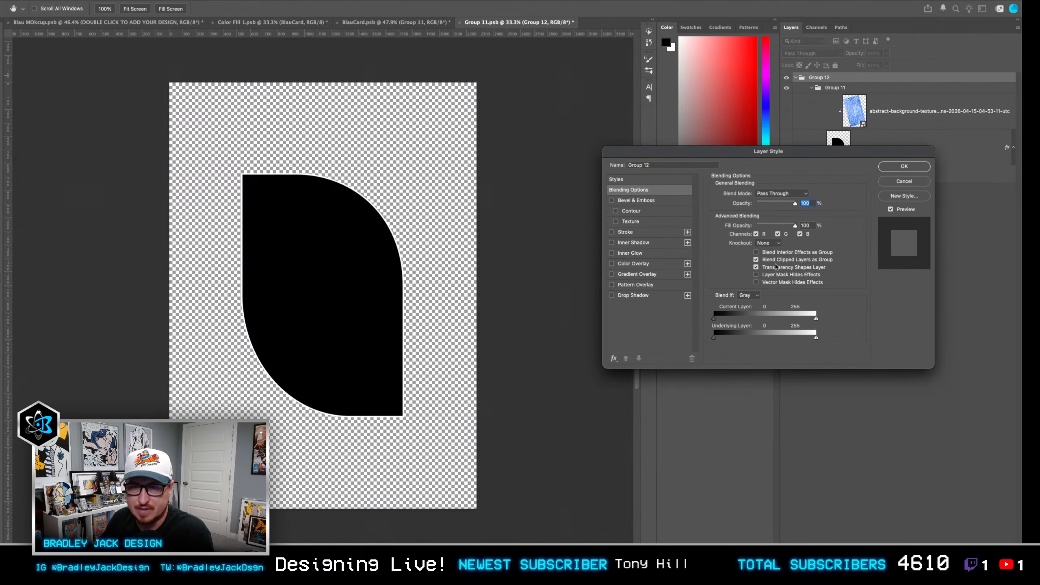
drag(719, 319, 724, 319)
key(Return)
key(ctrl+s)
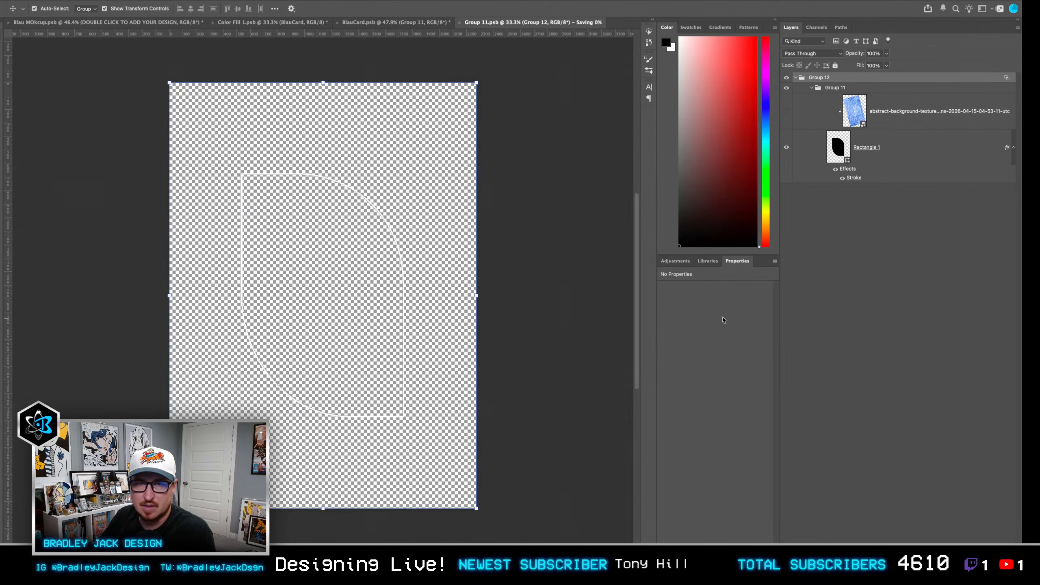
key(ctrl+w)
Load the upper Group 11's outline as a selection and add it as a layer mask to the lower Group 11.
scroll(905, 441, down, 2)
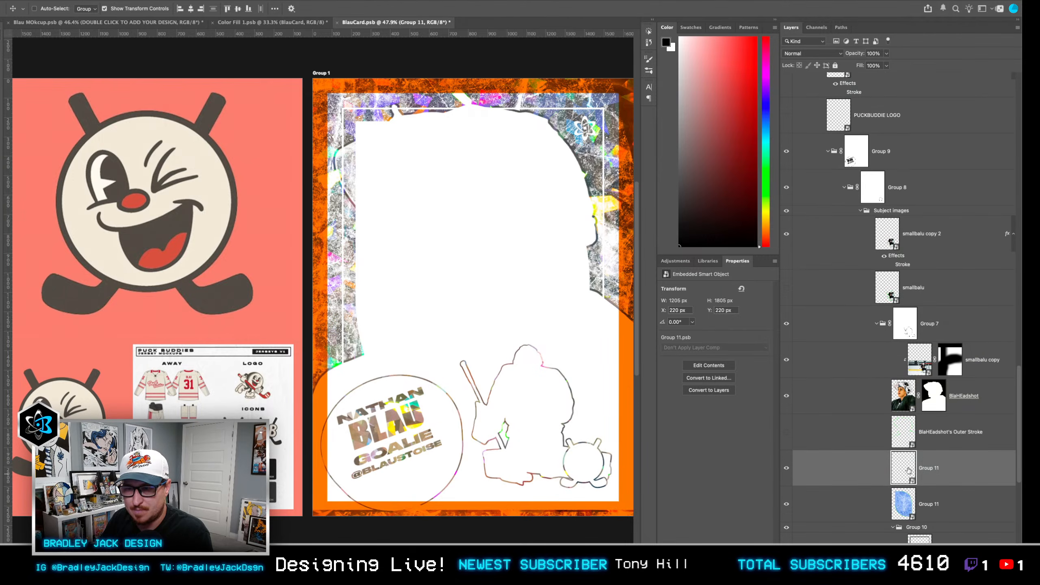
scroll(905, 442, down, 1)
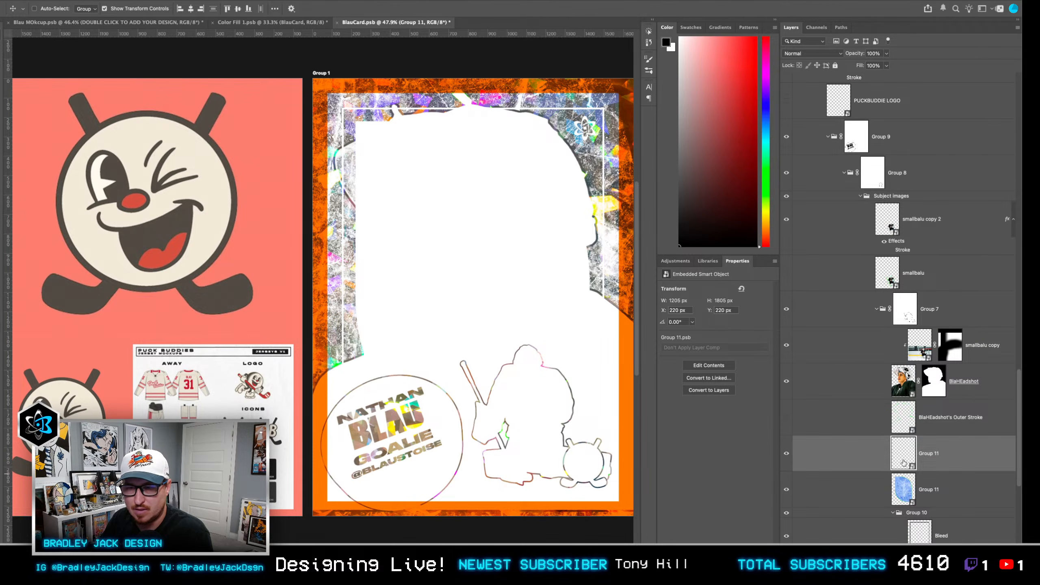
ctrl+click(904, 459)
click(928, 489)
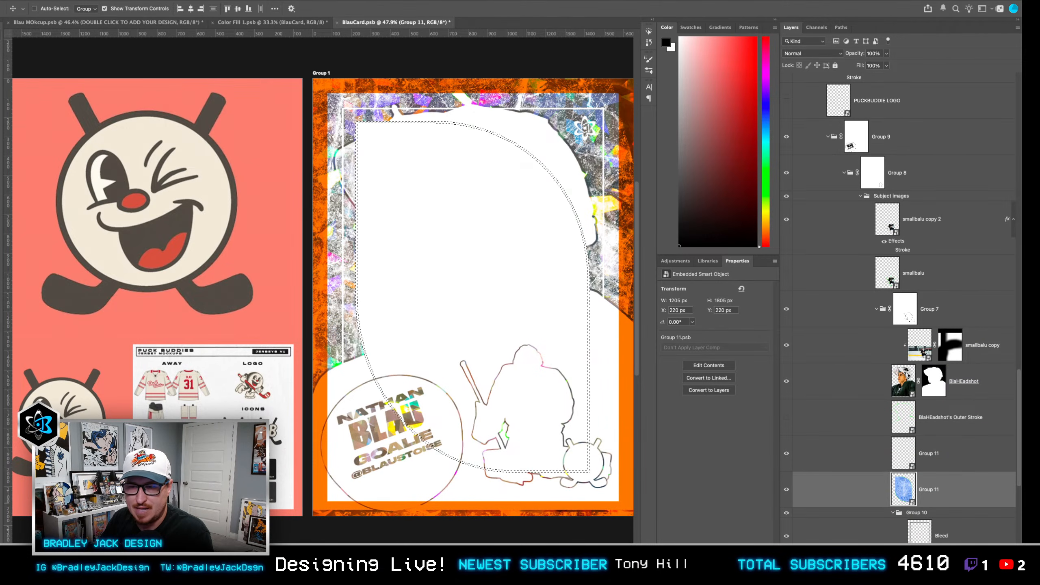
click(887, 549)
Hide the upper Group 11 outline layer and invert the lower Group 11's layer mask to knock out the outline.
click(928, 454)
click(786, 453)
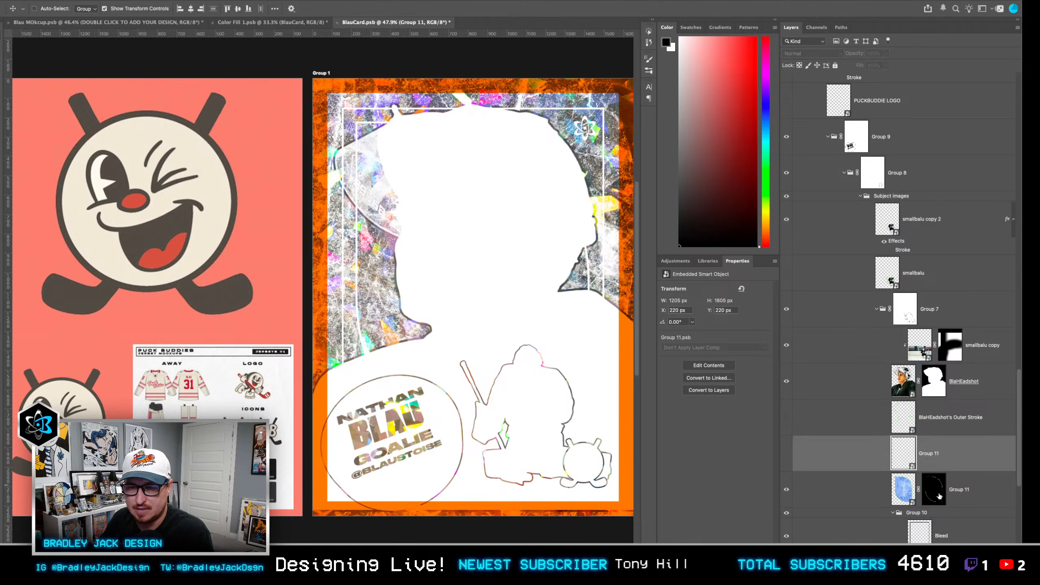
click(933, 491)
key(ctrl+i)
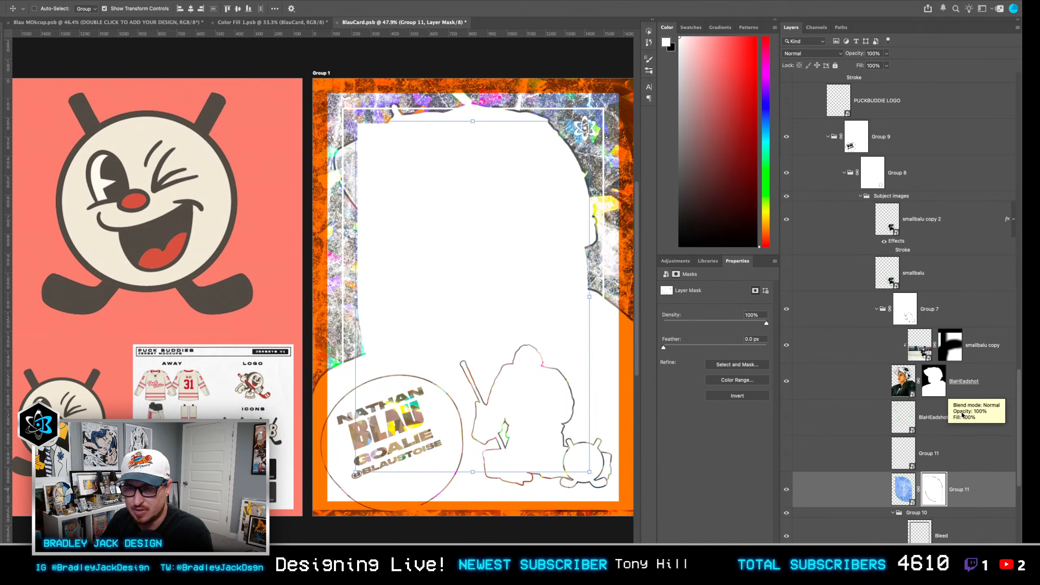
Load BlaHEadshot's Outer Stroke as a selection, put the lower Group 11 in a new group and mask that group with it.
super+click(903, 421)
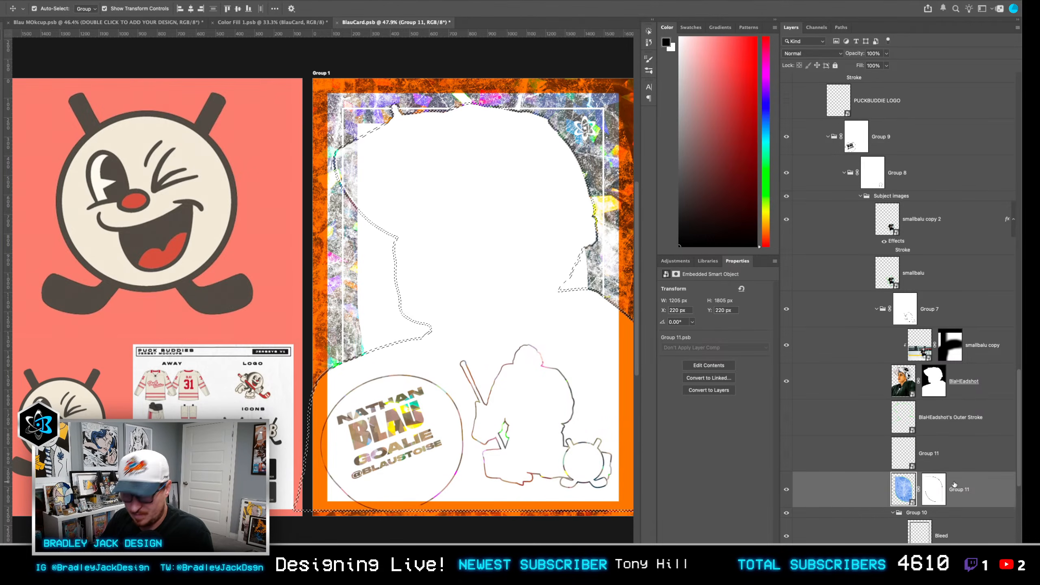
key(super+g)
click(887, 551)
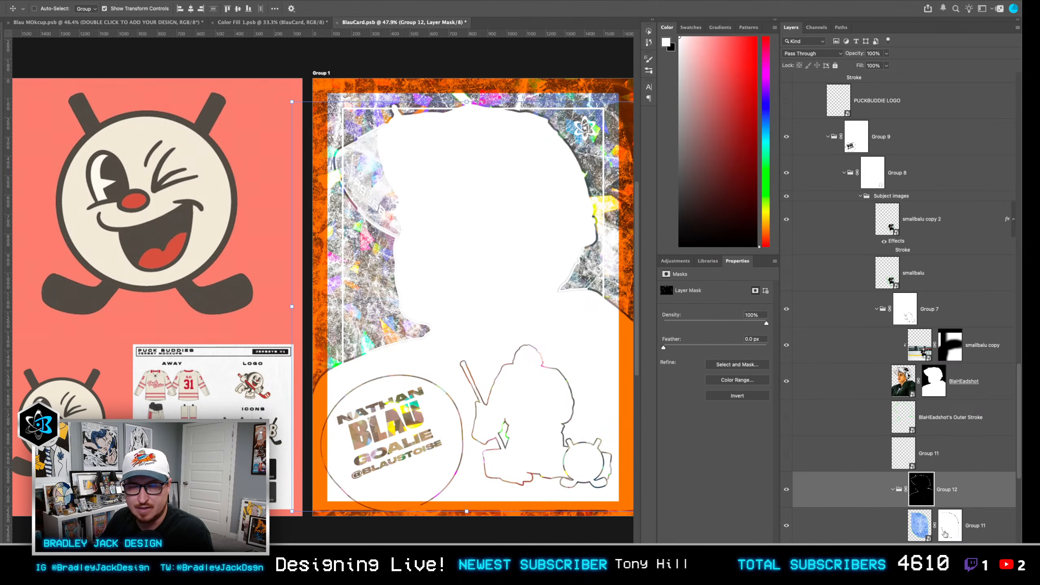
Invert Group 12's layer mask to knock the headshot outline out of the group.
key(super+i)
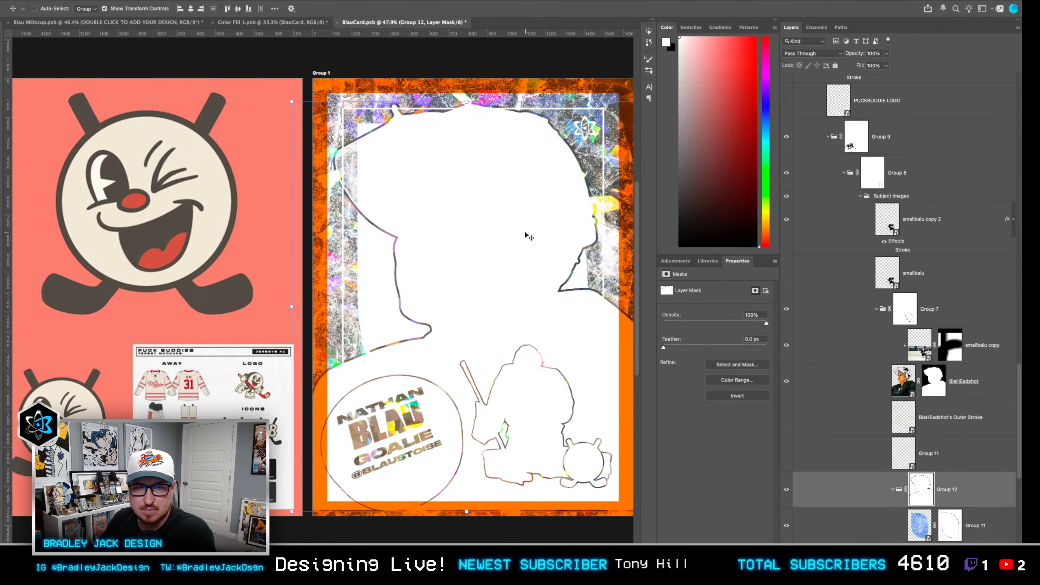
scroll(858, 459, down, 2)
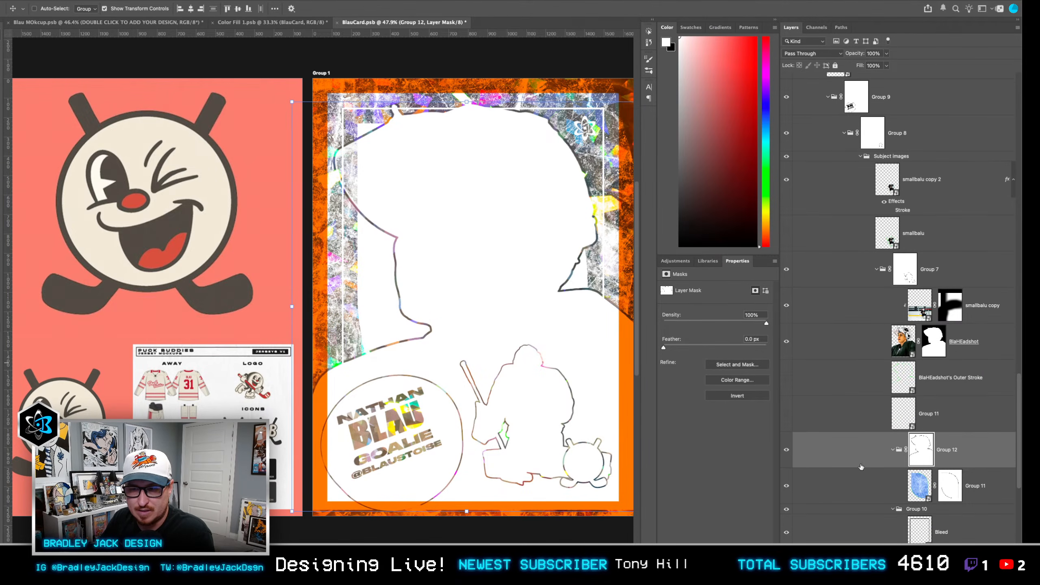
double_click(873, 486)
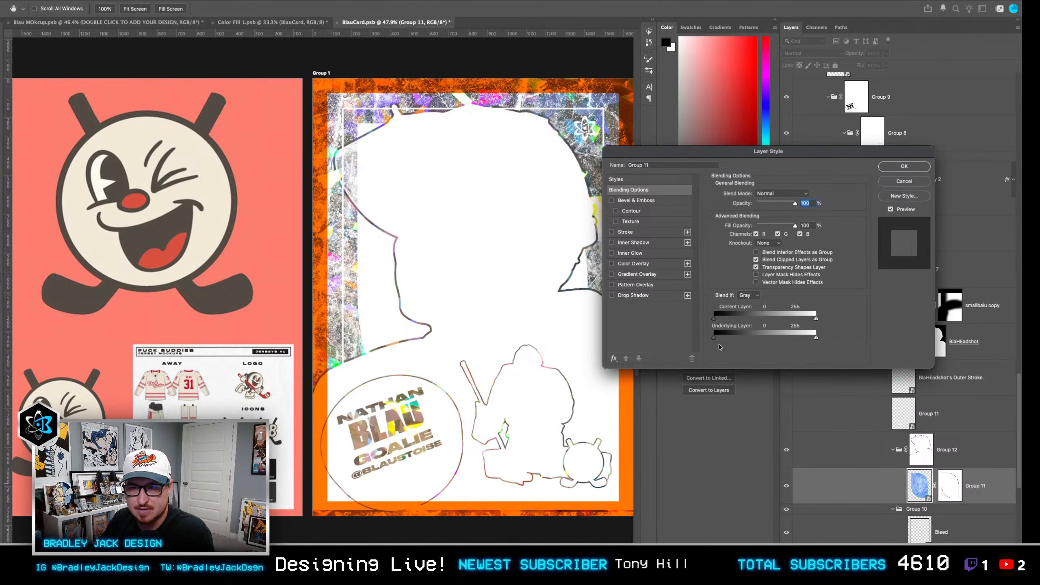
click(904, 181)
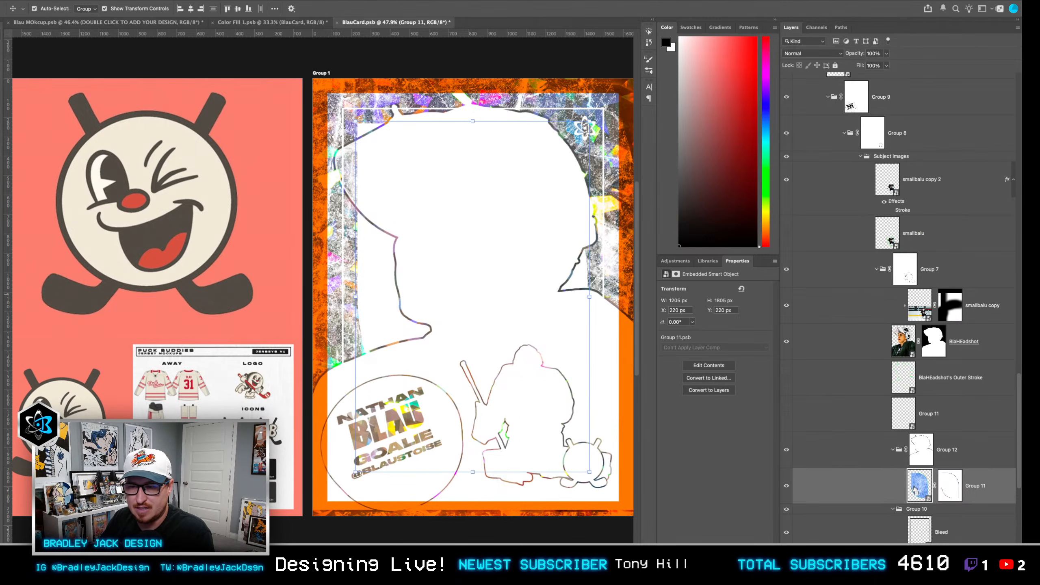
Load the lower Group 11's shape as a selection, wrap Group 6 in a new group and mask that group with the inverted shape.
ctrl+click(918, 486)
scroll(941, 471, down, 6)
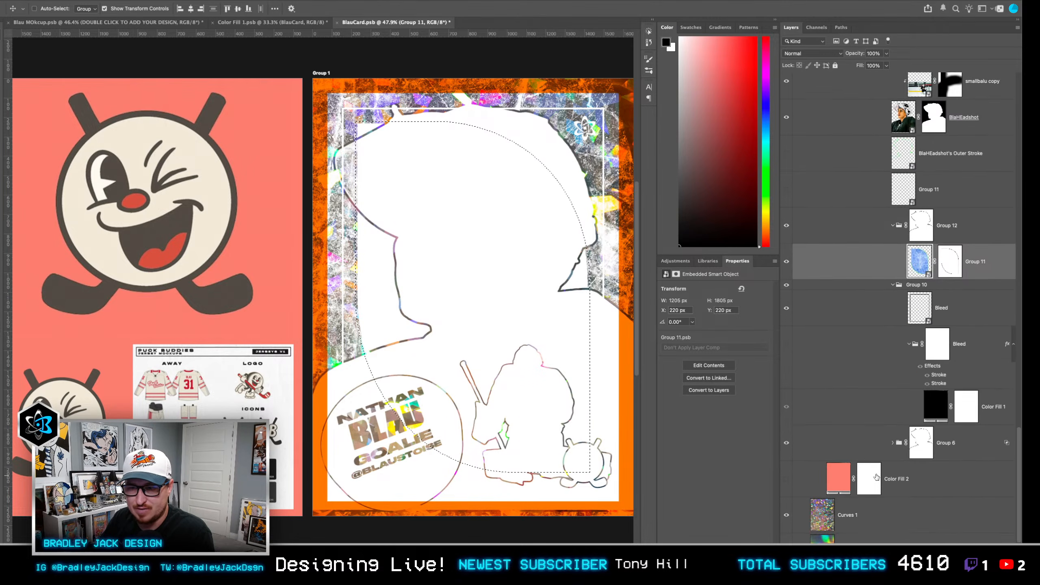
click(961, 451)
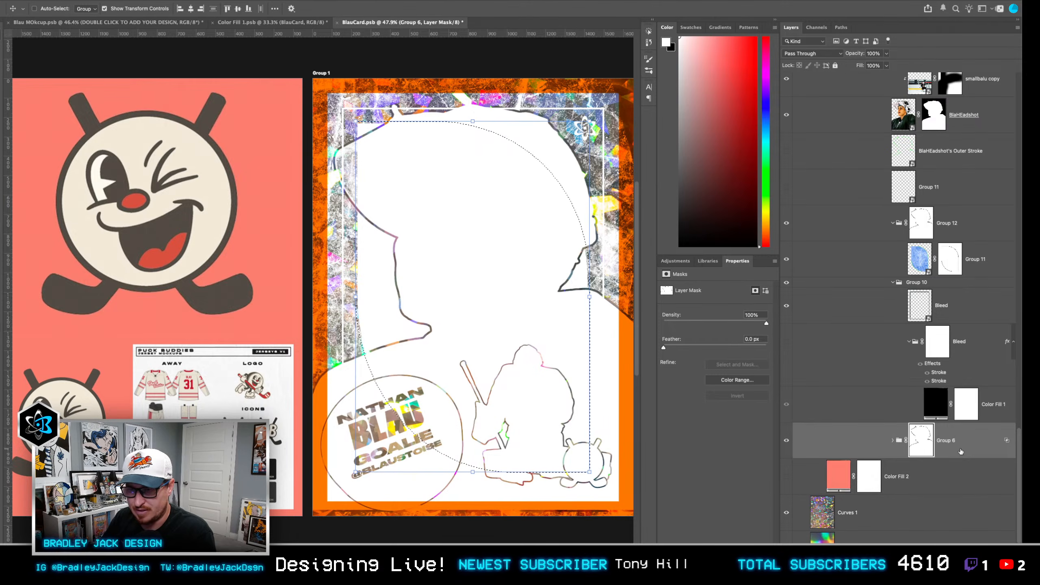
key(super+g)
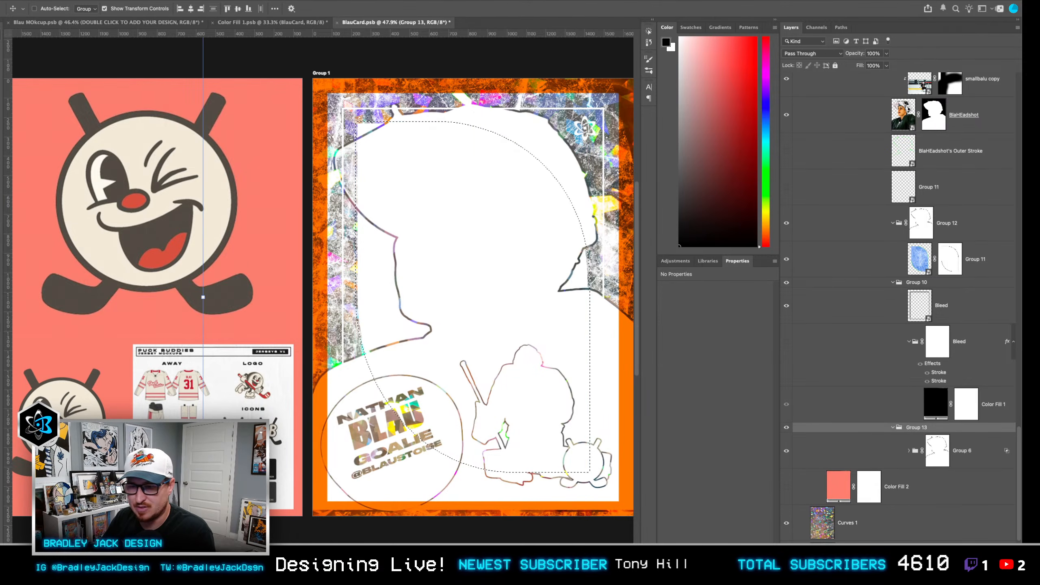
click(890, 563)
key(super+i)
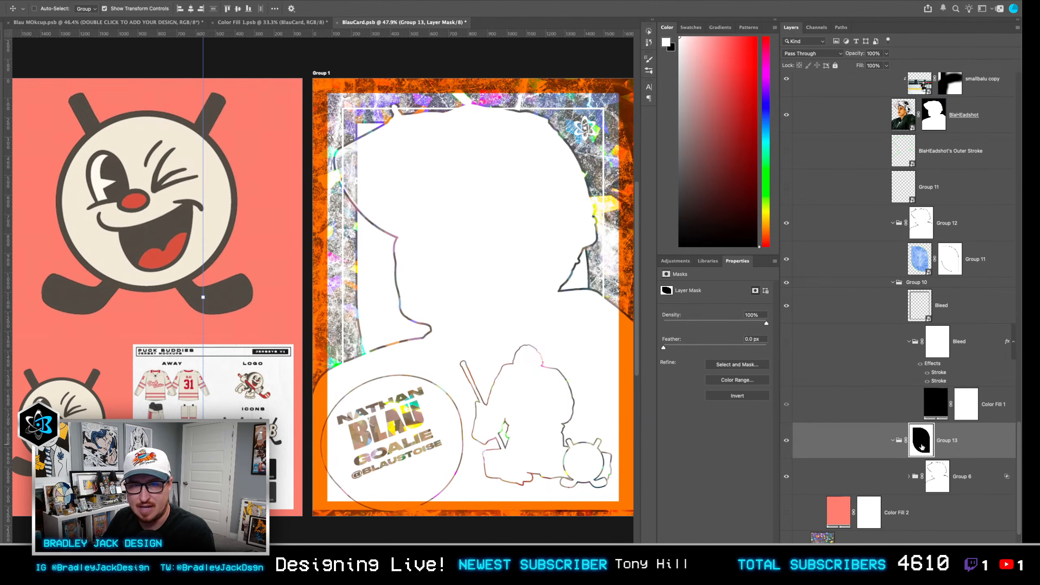
Raise the lower Group 11's Blend If current-layer black point to hide its dark areas and save the document.
double_click(877, 251)
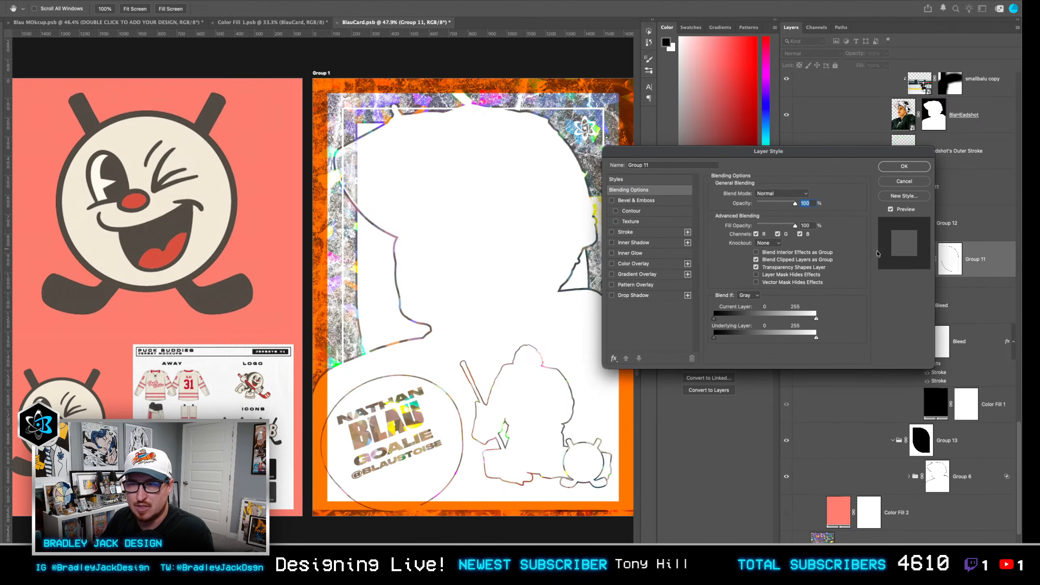
drag(714, 319, 790, 319)
key(Return)
key(ctrl+s)
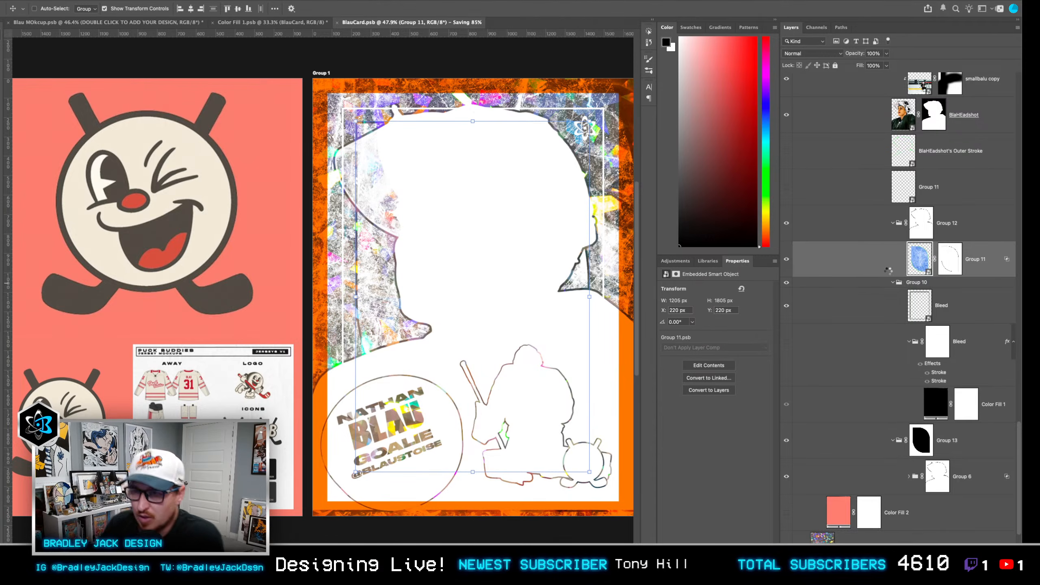
Group the smallbalu copy and BlaHEadshot layers inside Group 7.
scroll(881, 262, up, 10)
scroll(865, 253, down, 1)
click(786, 455)
click(787, 455)
click(975, 458)
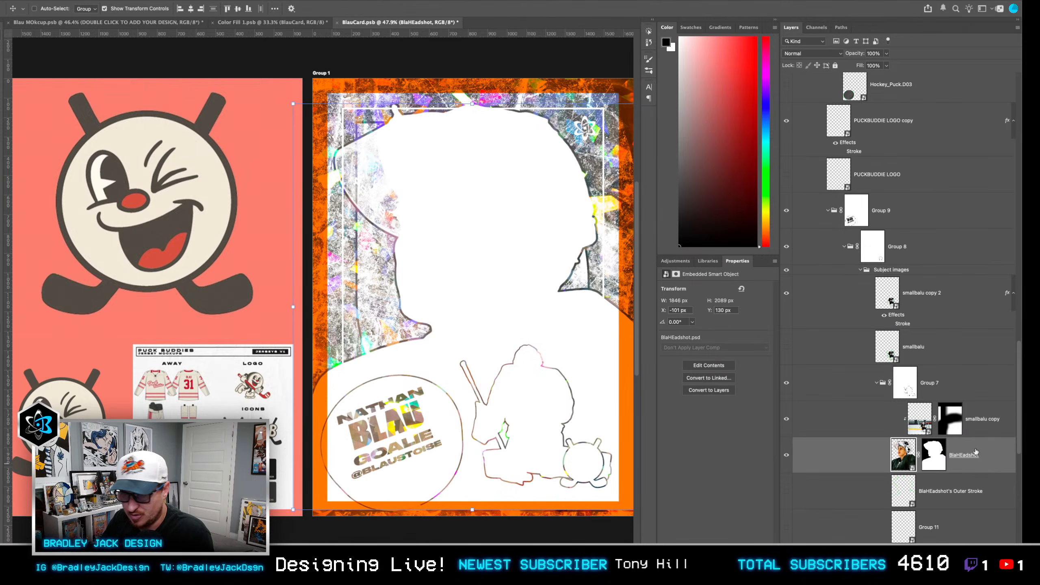
click(991, 424)
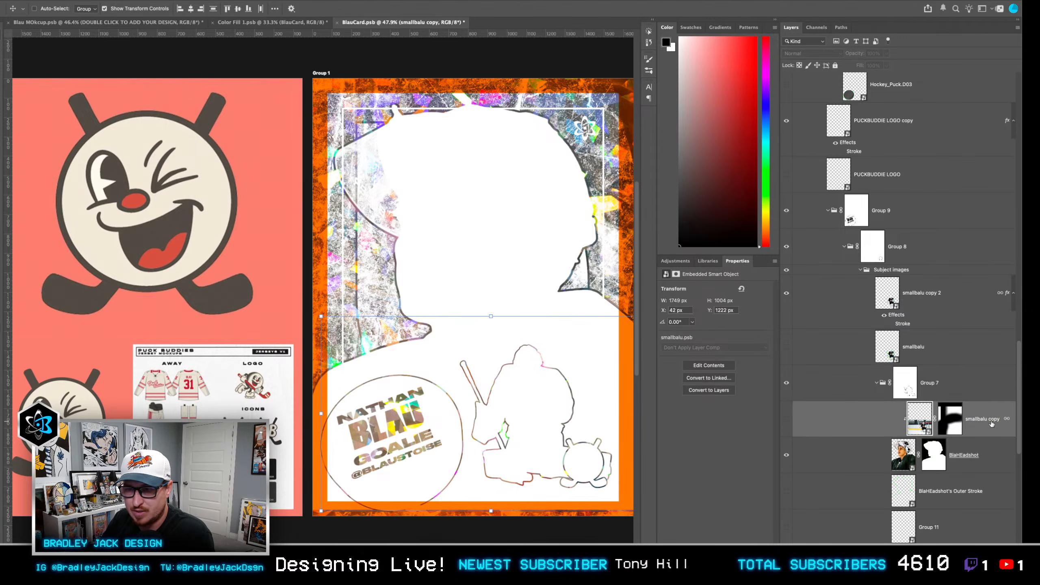
shift+click(998, 459)
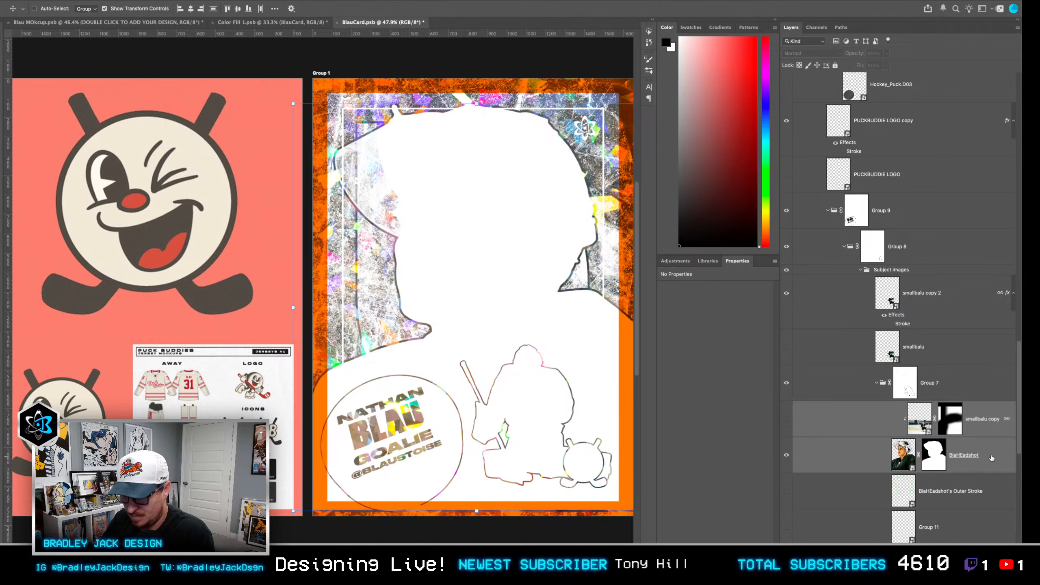
key(super+g)
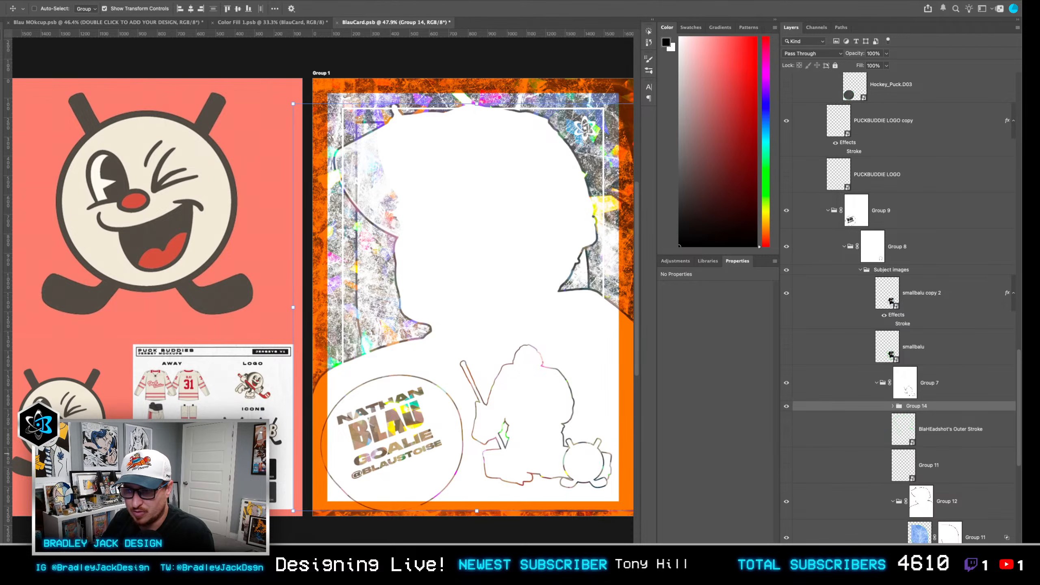
Add a layer mask to Group 14 and fade out its lower part with a black-to-white gradient.
click(886, 567)
key(g)
drag(593, 459, 549, 305)
key(v)
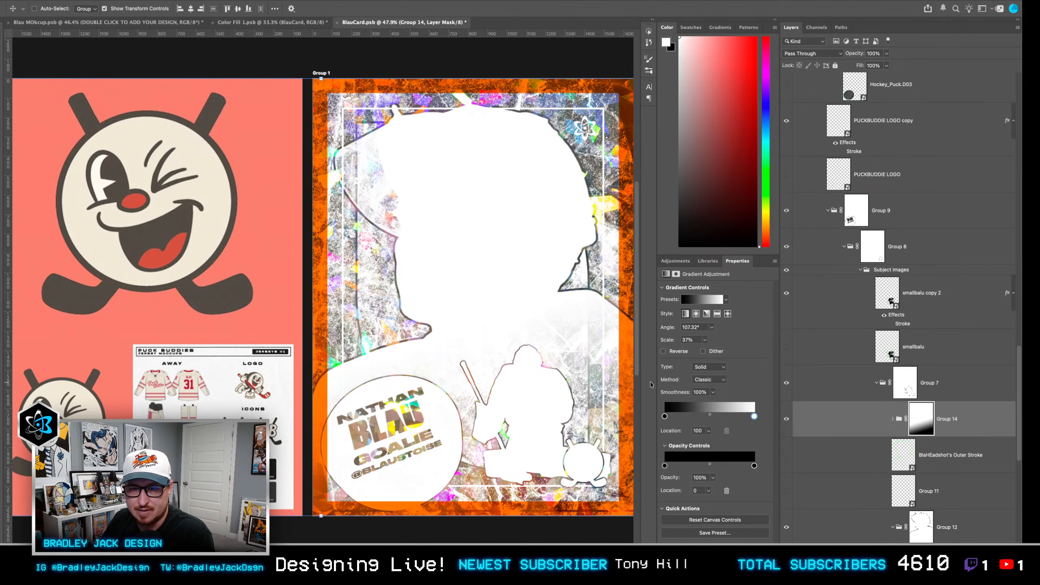
Collapse the White group and show the full-color artwork in Group 5.
scroll(913, 416, up, 10)
scroll(886, 372, up, 8)
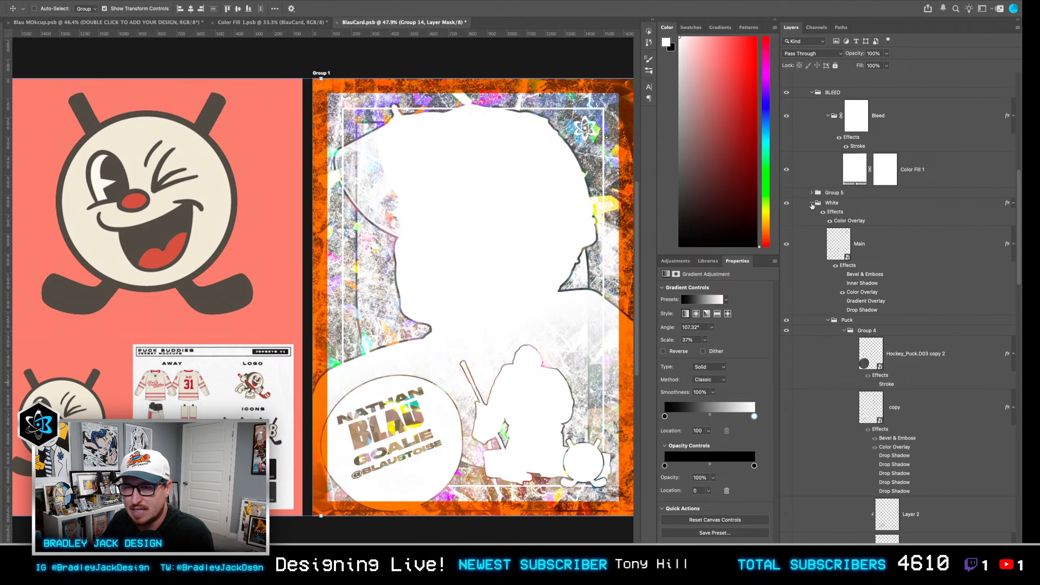
click(810, 203)
scroll(813, 205, up, 6)
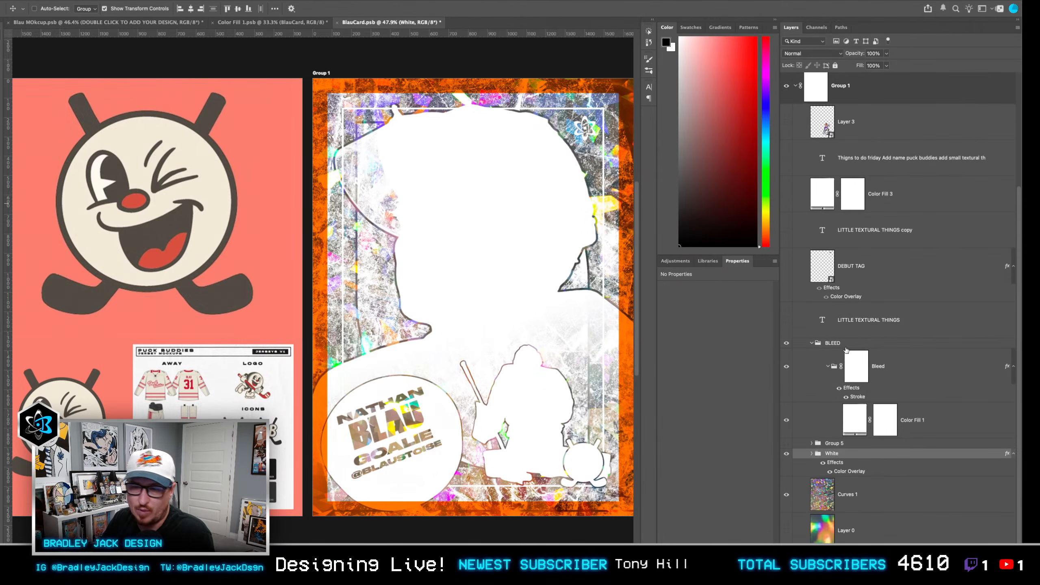
click(786, 443)
click(836, 445)
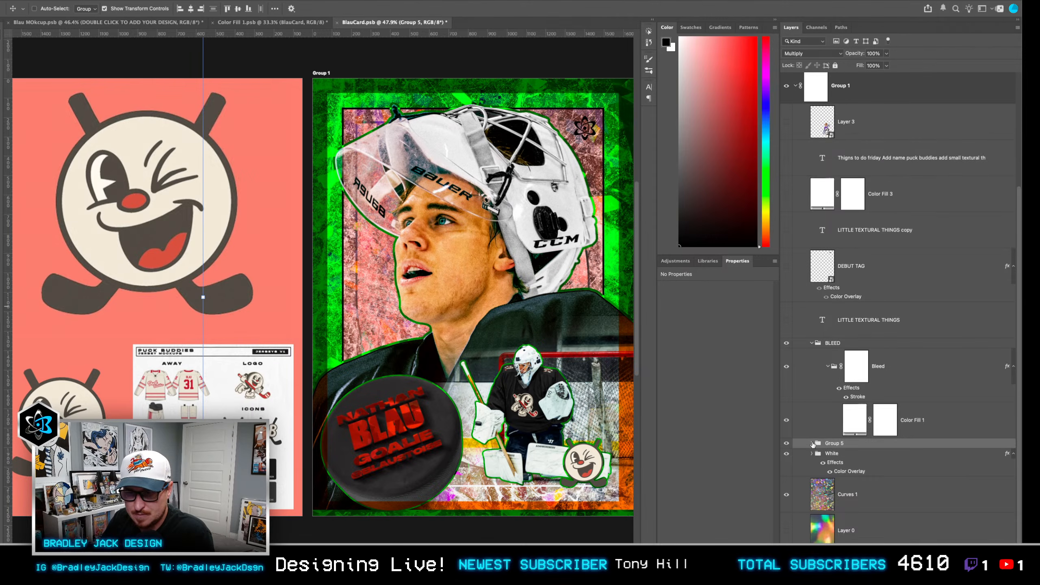
Expand Group 5 and change the PUCKBUDDIE LOGO layer's stroke color to white.
click(813, 443)
scroll(874, 451, down, 3)
scroll(869, 417, down, 3)
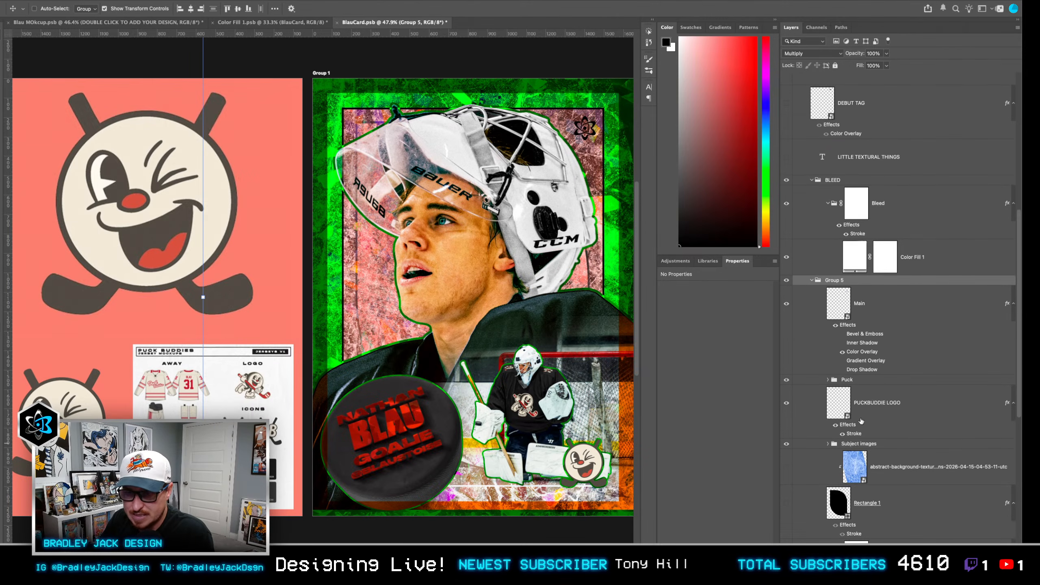
double_click(854, 406)
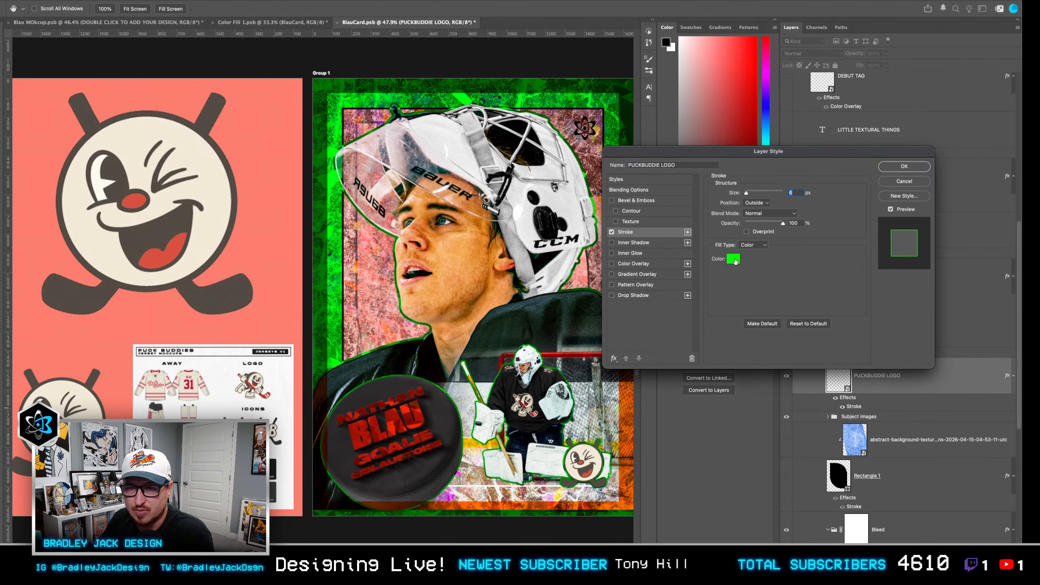
click(736, 262)
drag(522, 152, 397, 85)
key(Return)
key(Return)
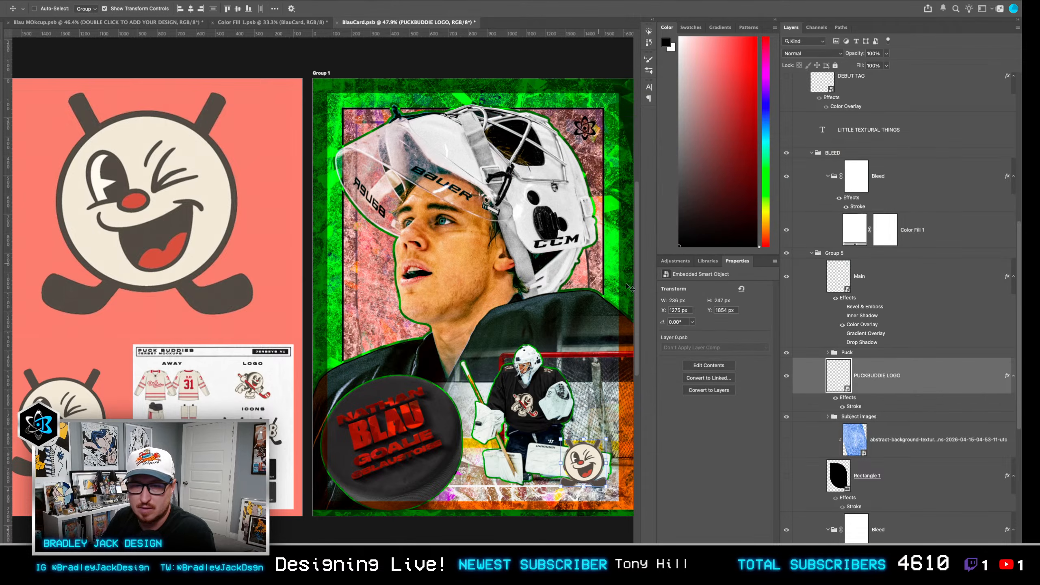
Change the 150 px inside stroke on Group 5's Bleed group to white.
scroll(845, 406, down, 6)
double_click(853, 372)
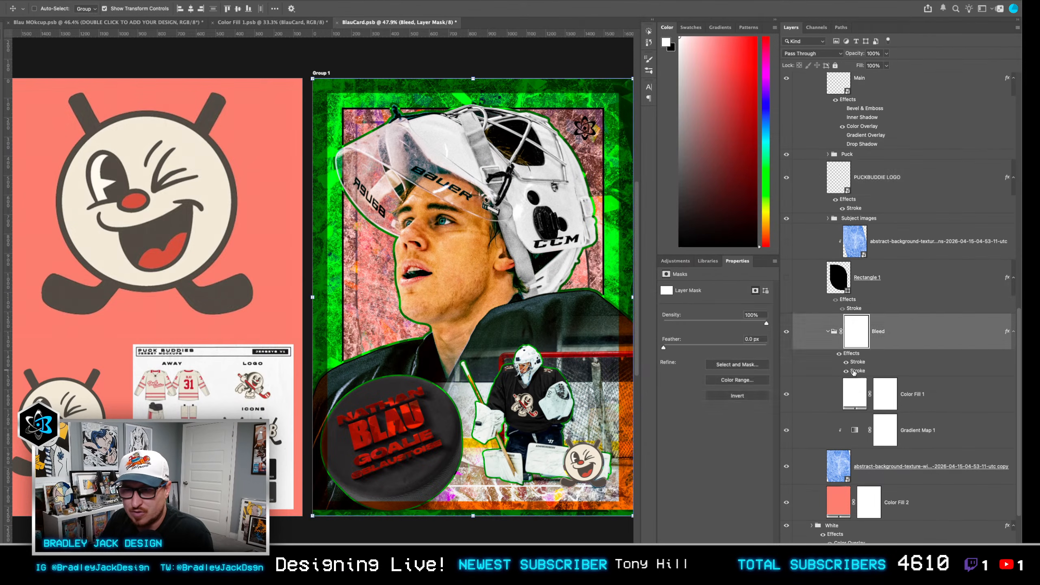
click(634, 233)
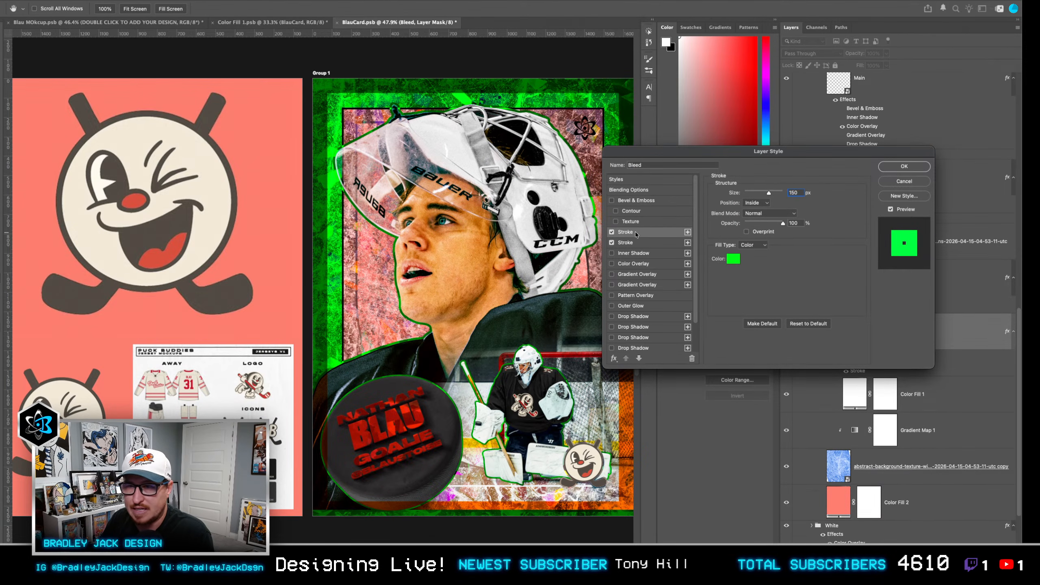
click(740, 258)
drag(547, 185, 468, 94)
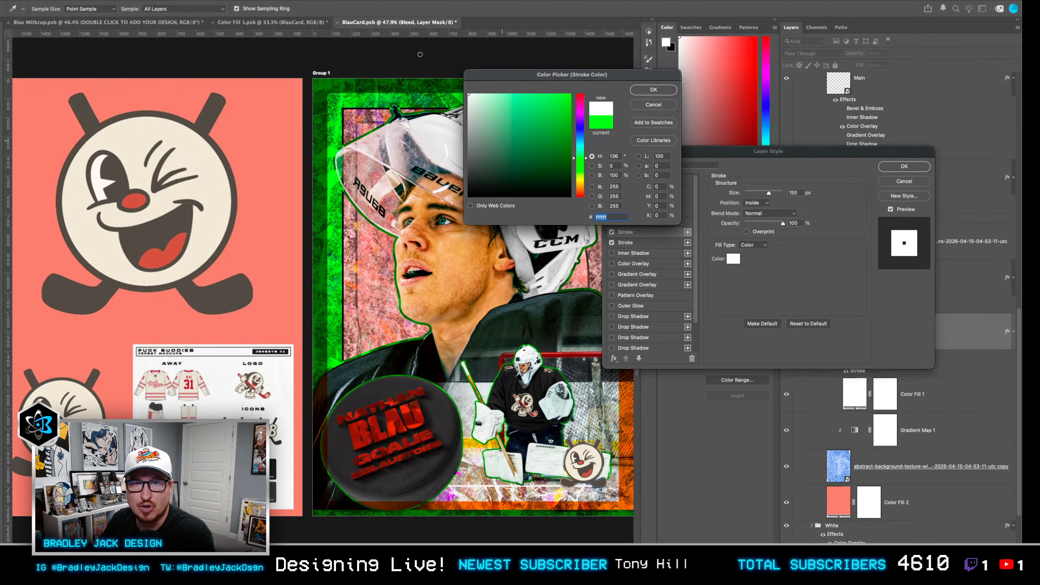
key(Return)
key(Return)
Expand the Subject images group and change the smallbalu layer's stroke color to white.
scroll(882, 375, down, 3)
scroll(878, 379, down, 1)
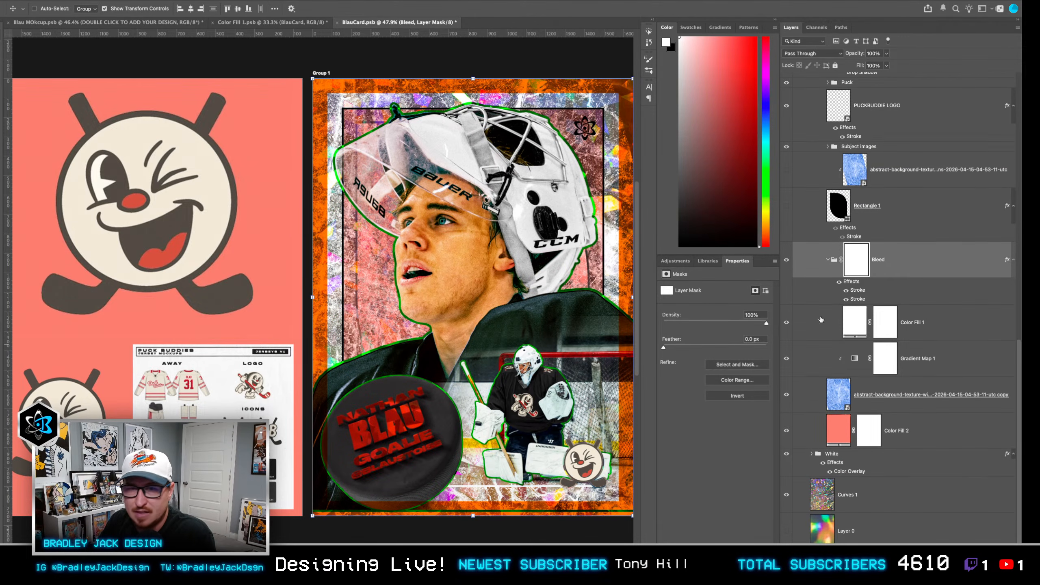
right_click(525, 222)
click(838, 153)
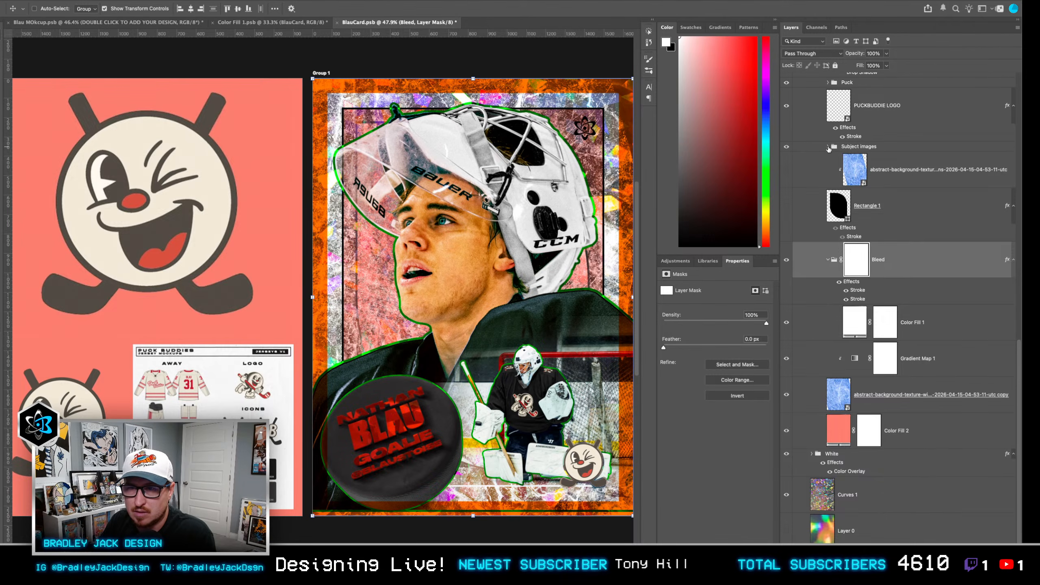
click(828, 147)
double_click(974, 169)
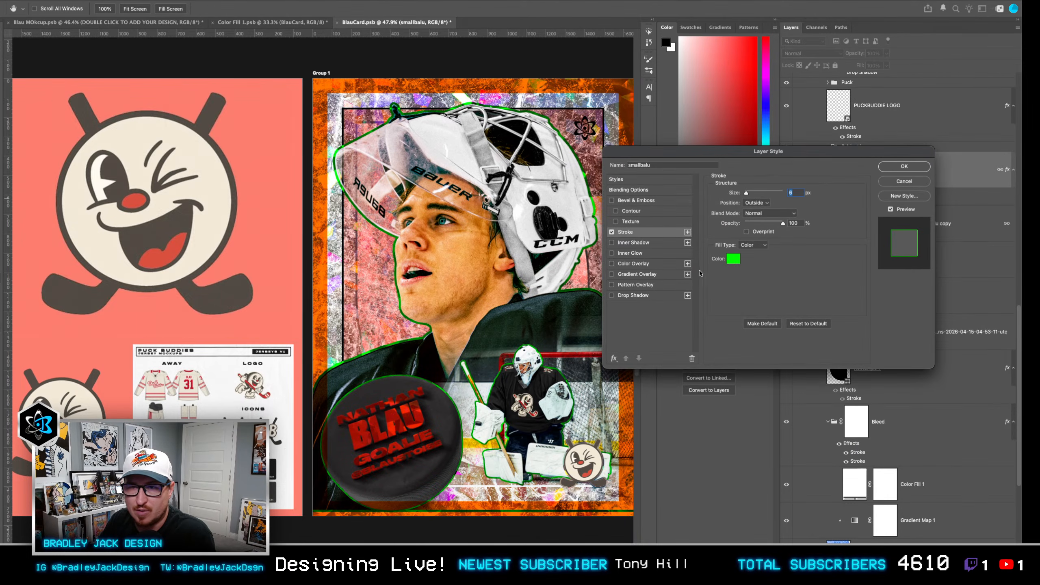
click(732, 261)
drag(509, 144, 403, 48)
key(Return)
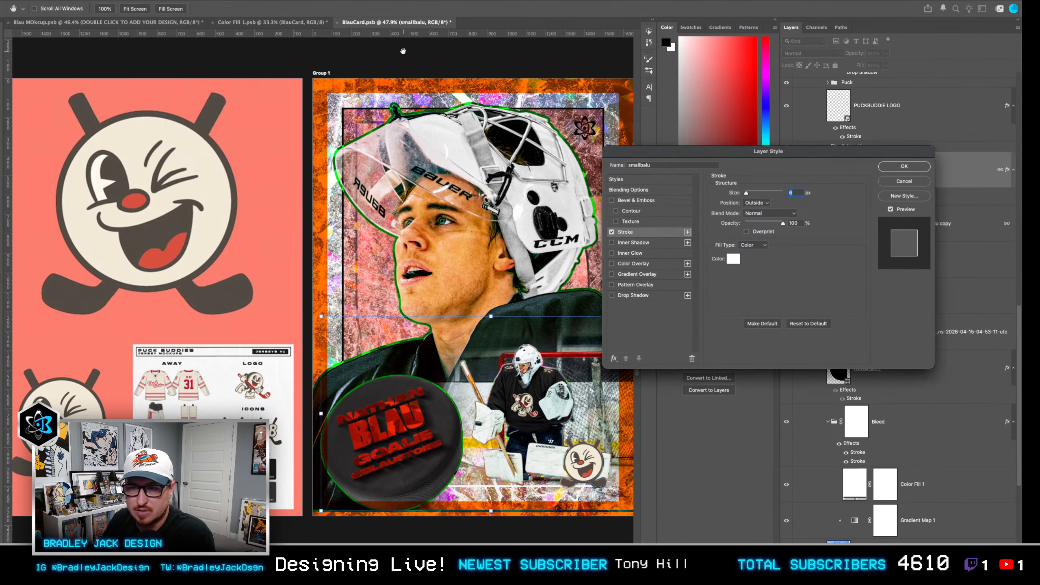
key(Return)
Add a white Color Overlay to the BlaHEadshot's Outer Stroke layer.
click(883, 305)
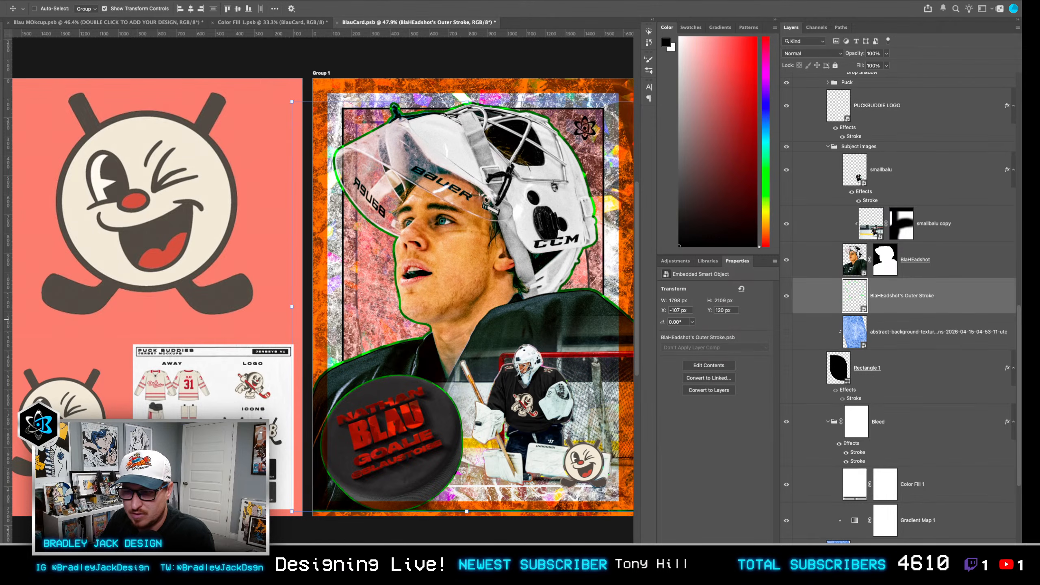
click(942, 579)
click(957, 537)
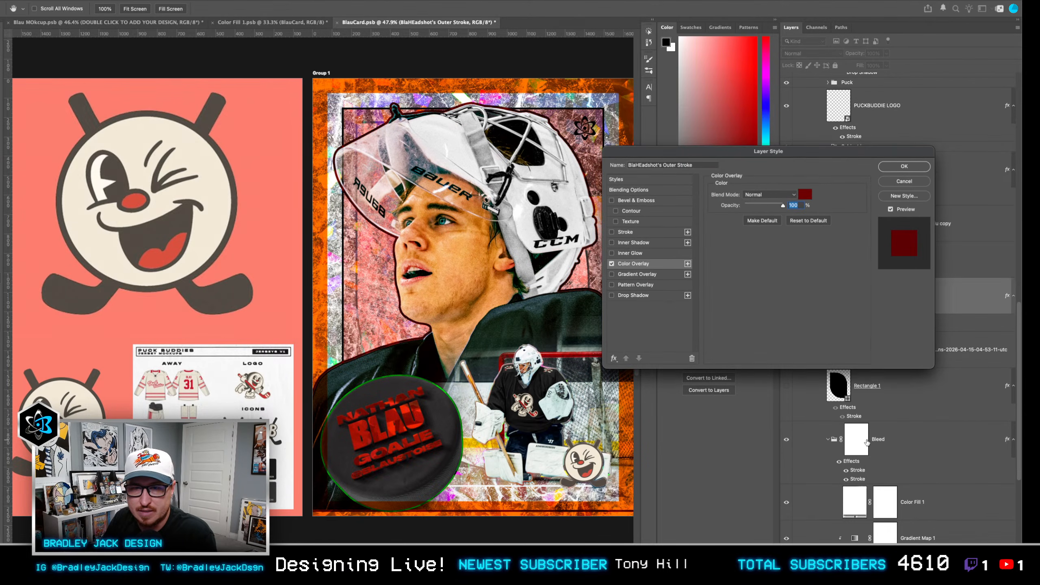
drag(485, 112, 467, 94)
click(653, 90)
click(909, 166)
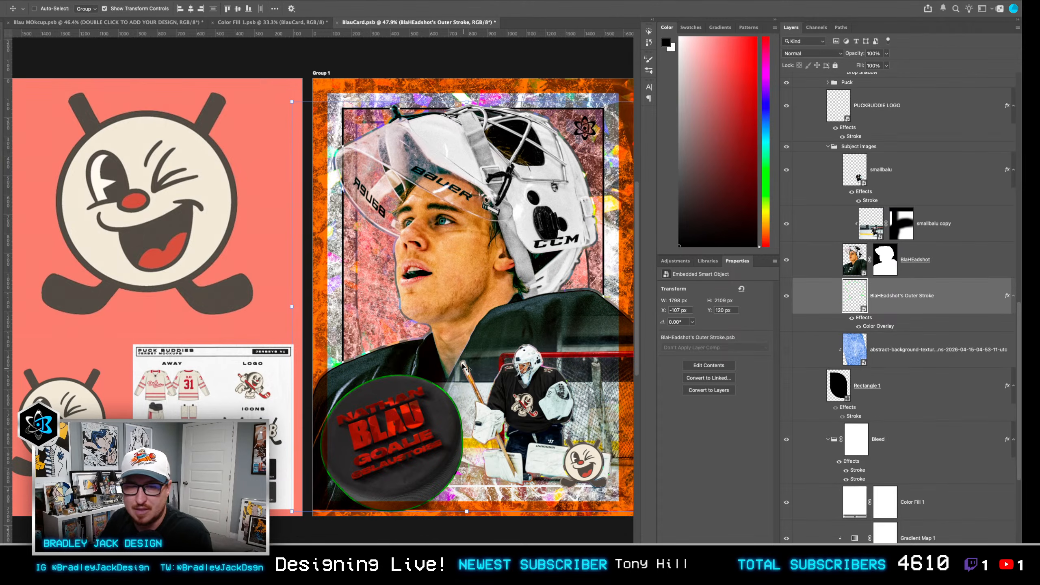
Expand the Puck group and its nested Group 3 to reach the hockey puck layers.
right_click(397, 382)
click(426, 387)
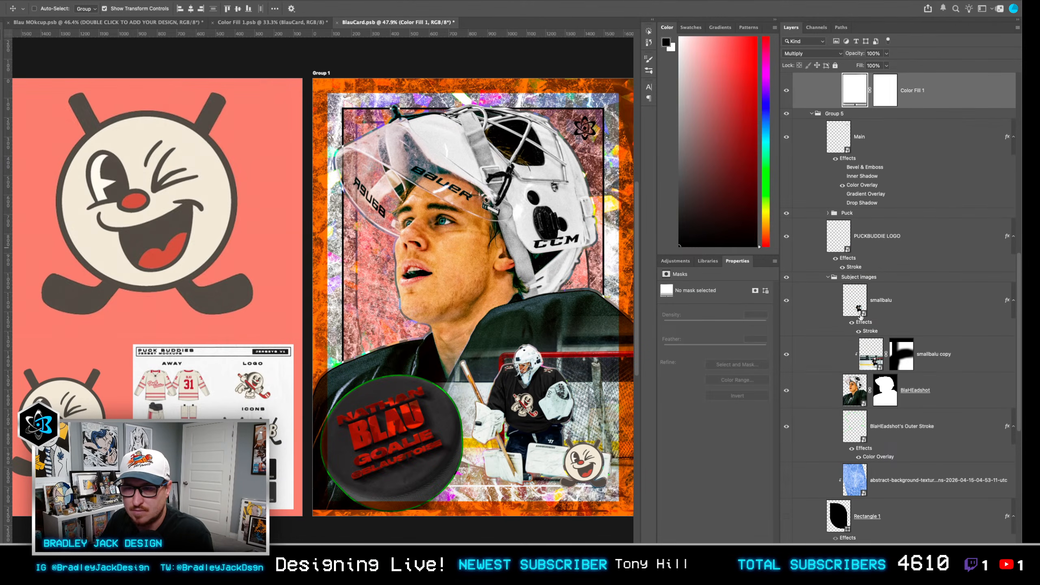
click(828, 212)
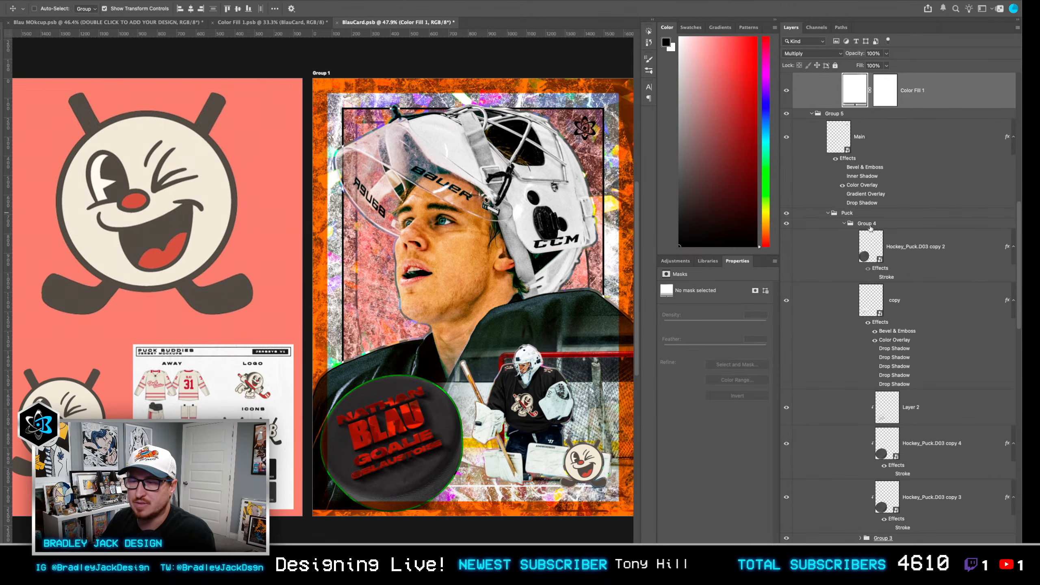
scroll(896, 389, down, 3)
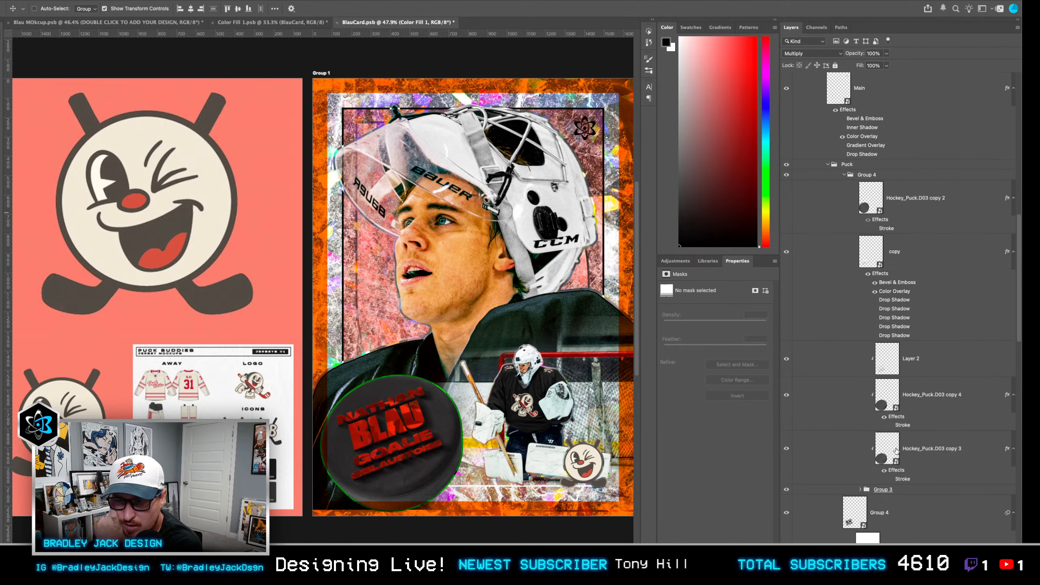
scroll(890, 456, down, 2)
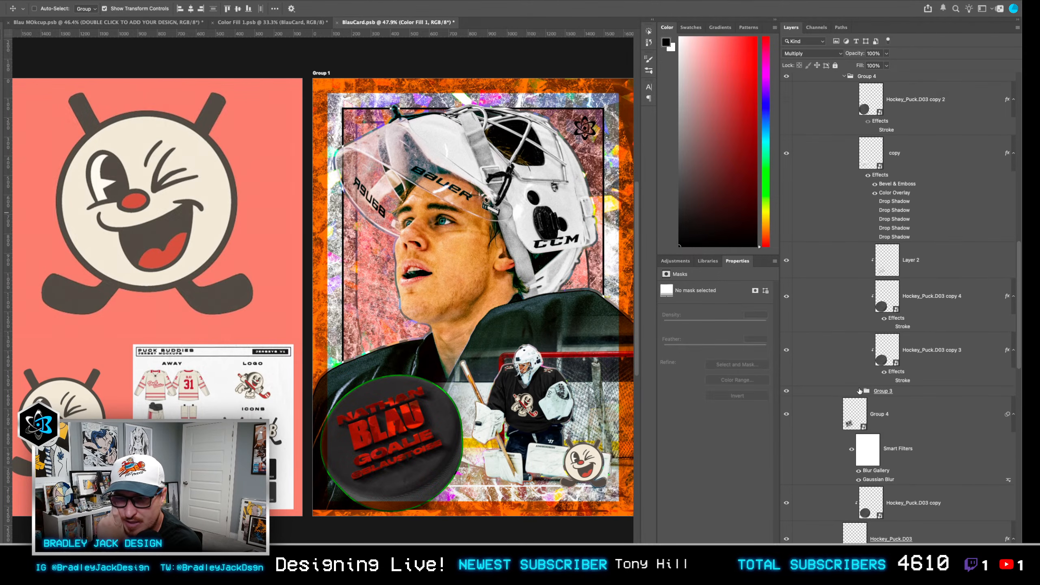
click(860, 392)
Change the Hockey_Puck.D03 layer's stroke color to white.
scroll(901, 460, down, 3)
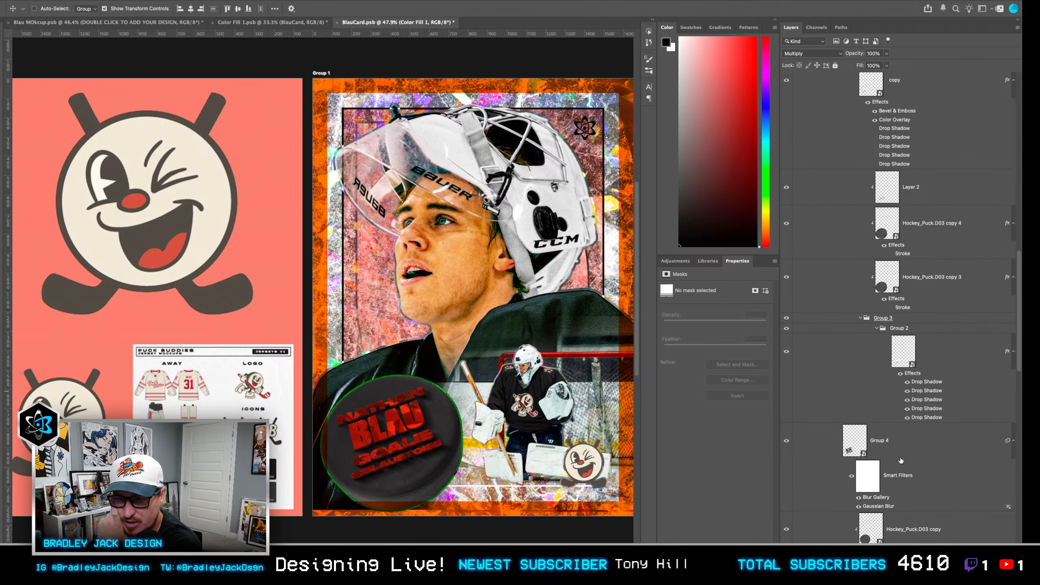
scroll(902, 375, down, 1)
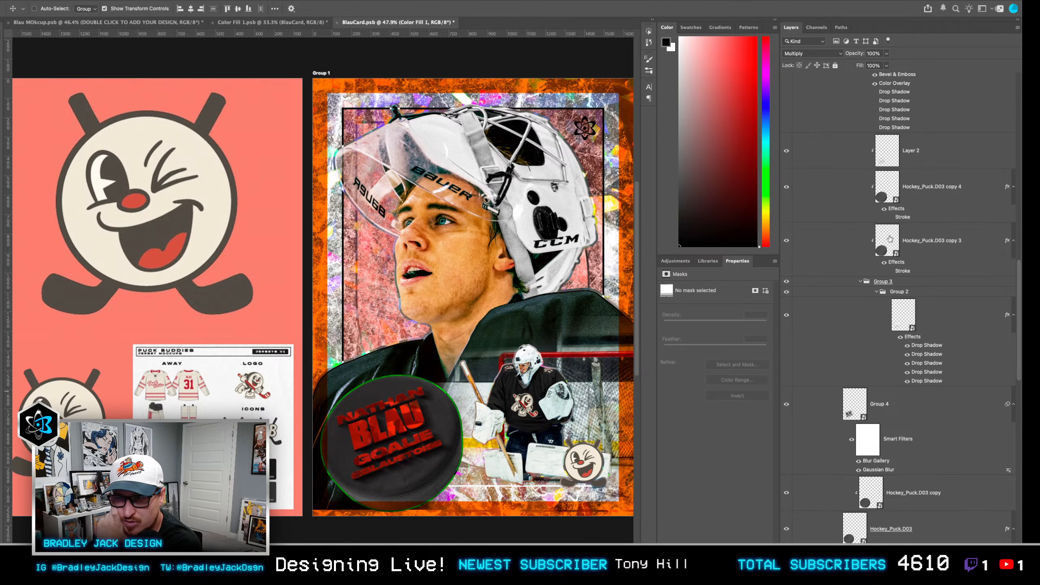
scroll(891, 340, down, 3)
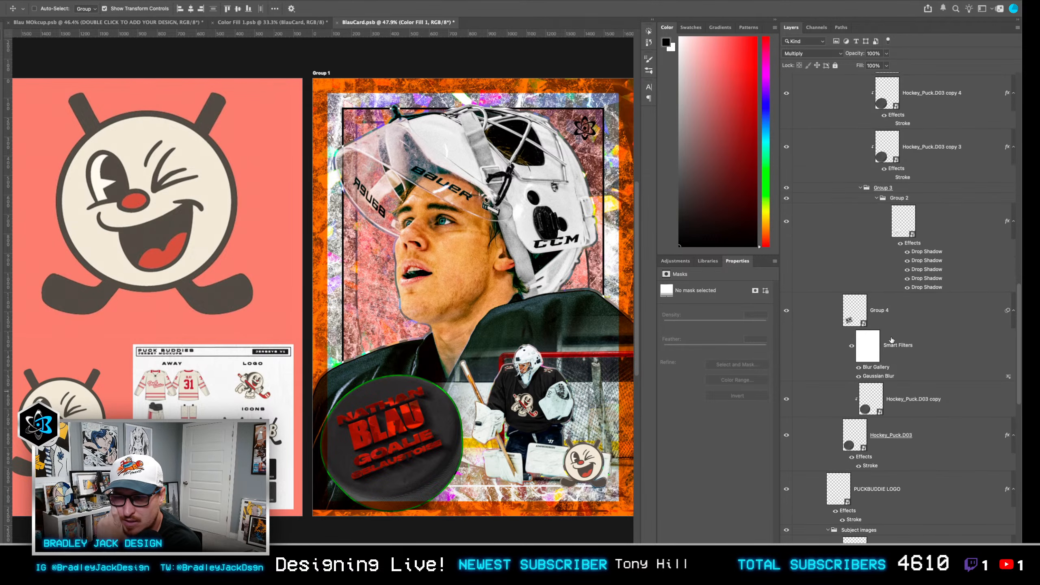
double_click(868, 466)
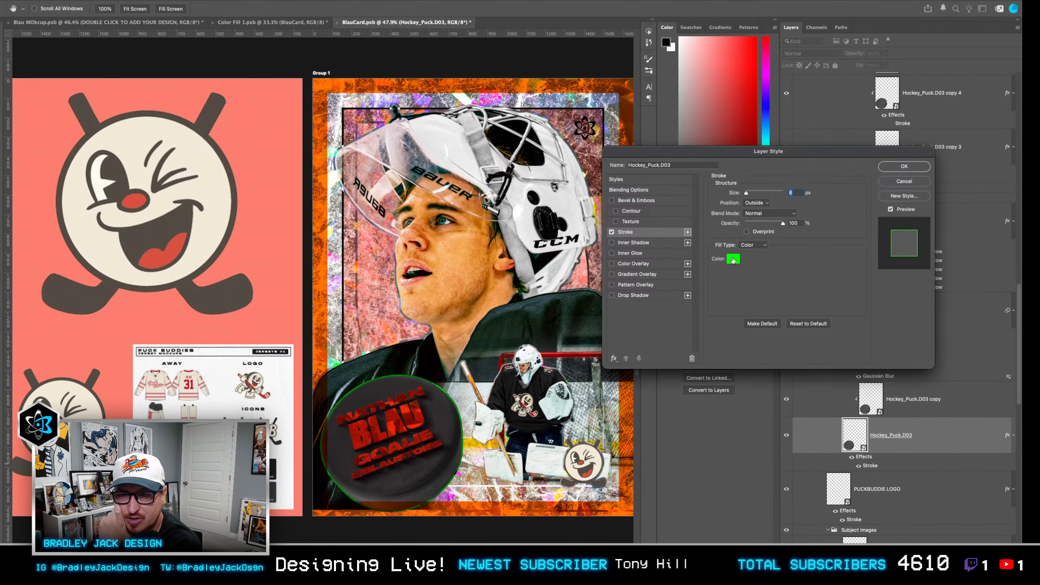
click(733, 259)
key(Return)
key(Return)
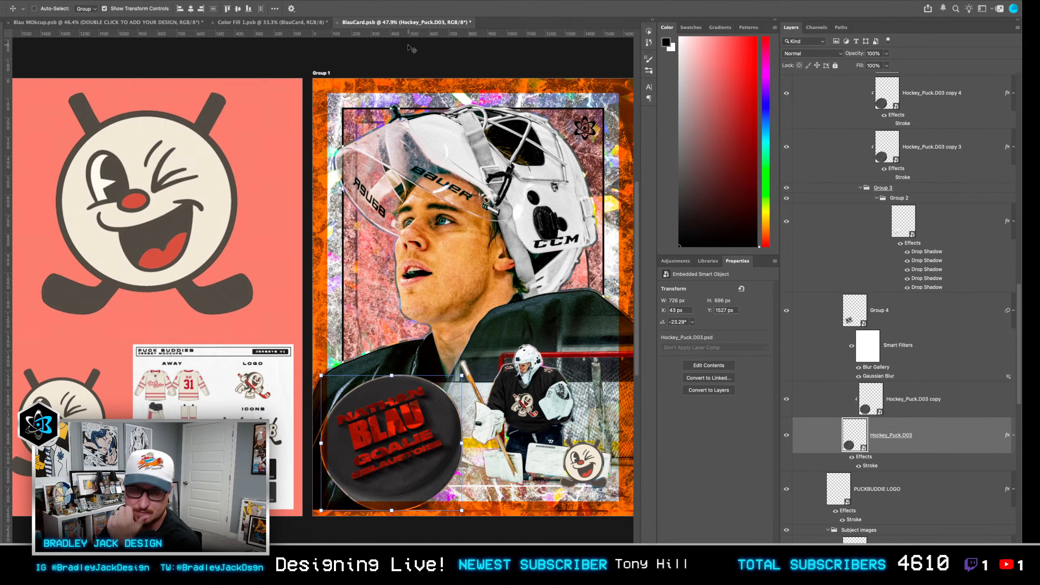
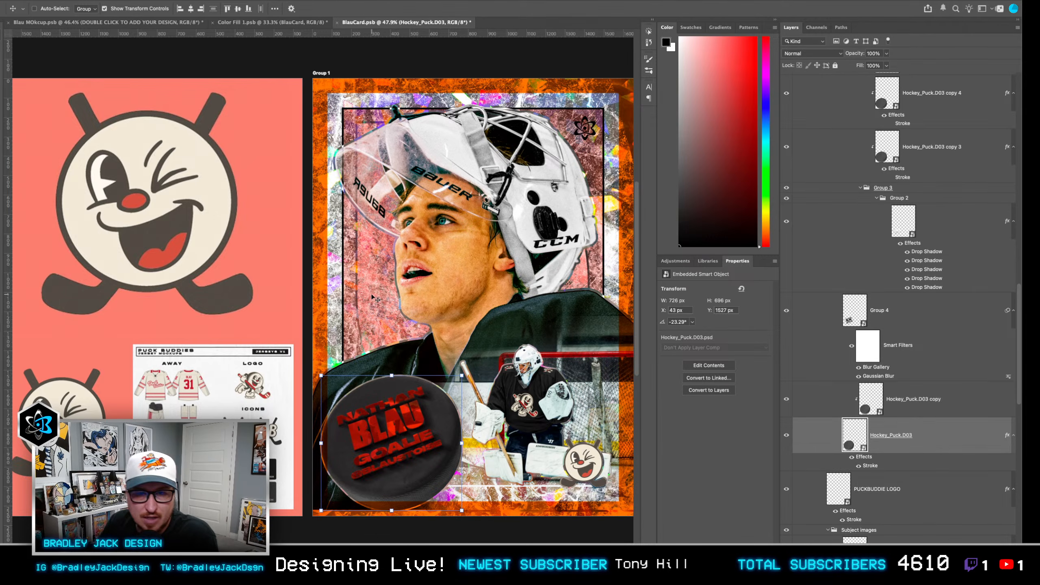
Make the abstract background texture copy above Color Fill 2 visible with its clipped Gradient Map 1, and select the texture layer.
scroll(376, 286, up, 4)
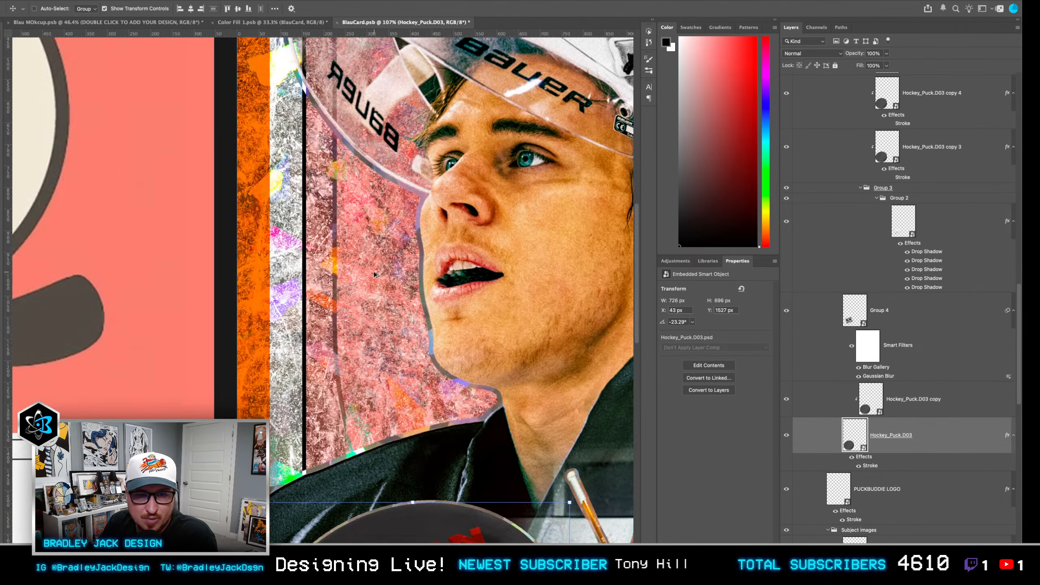
scroll(375, 274, up, 2)
scroll(376, 274, down, 6)
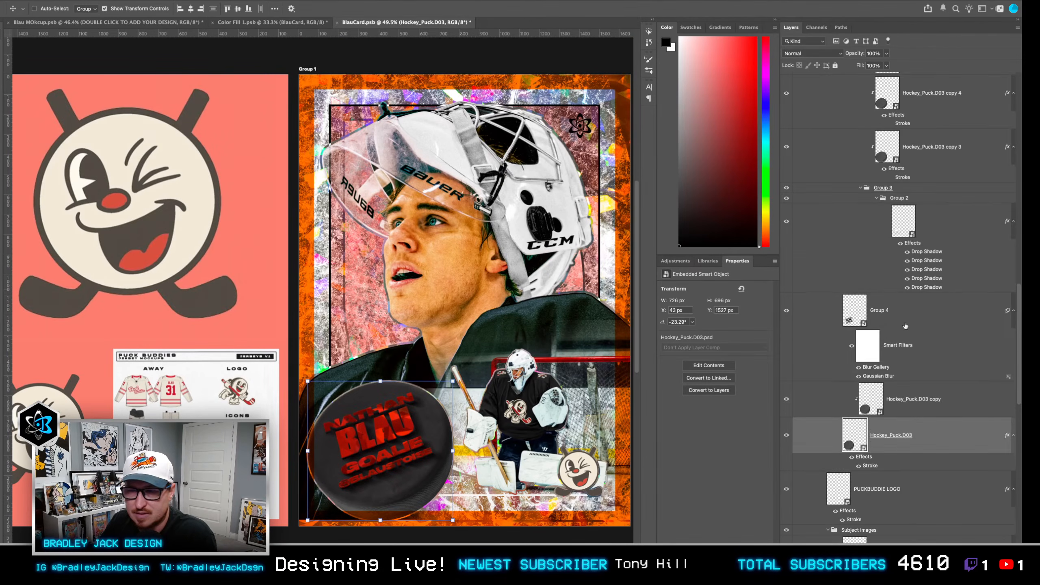
scroll(906, 325, down, 10)
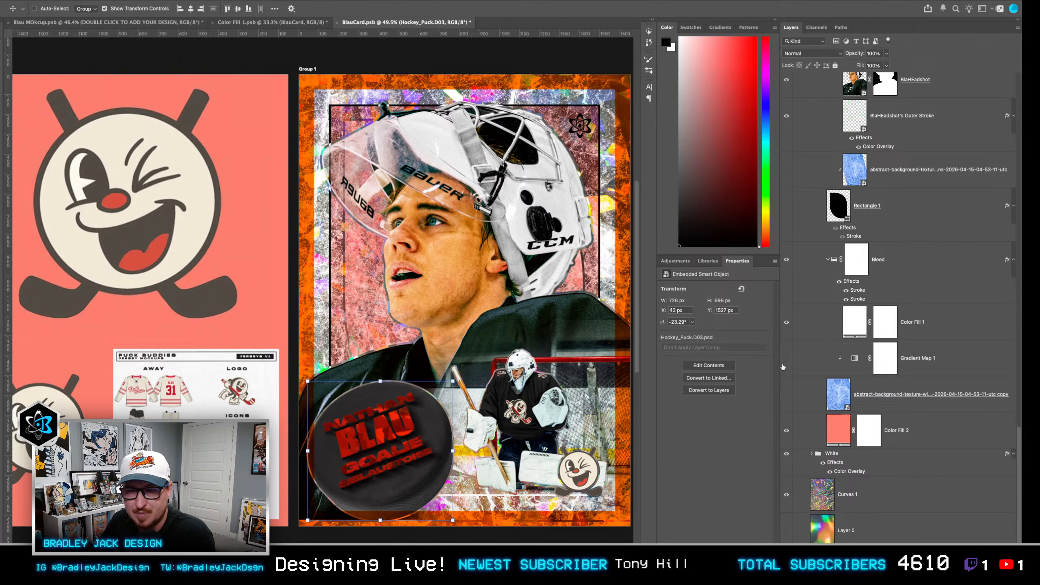
click(783, 367)
click(786, 394)
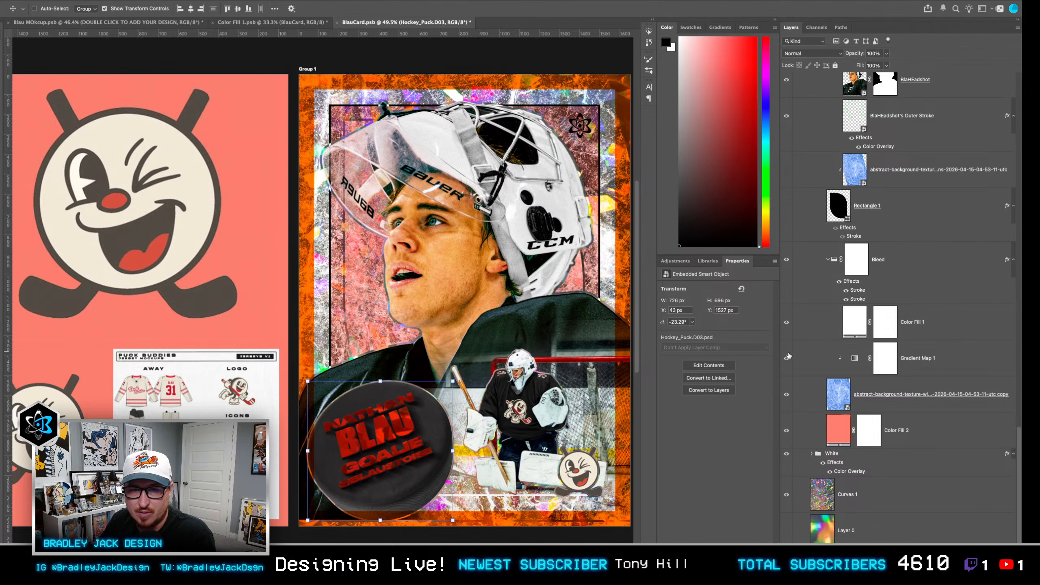
click(795, 398)
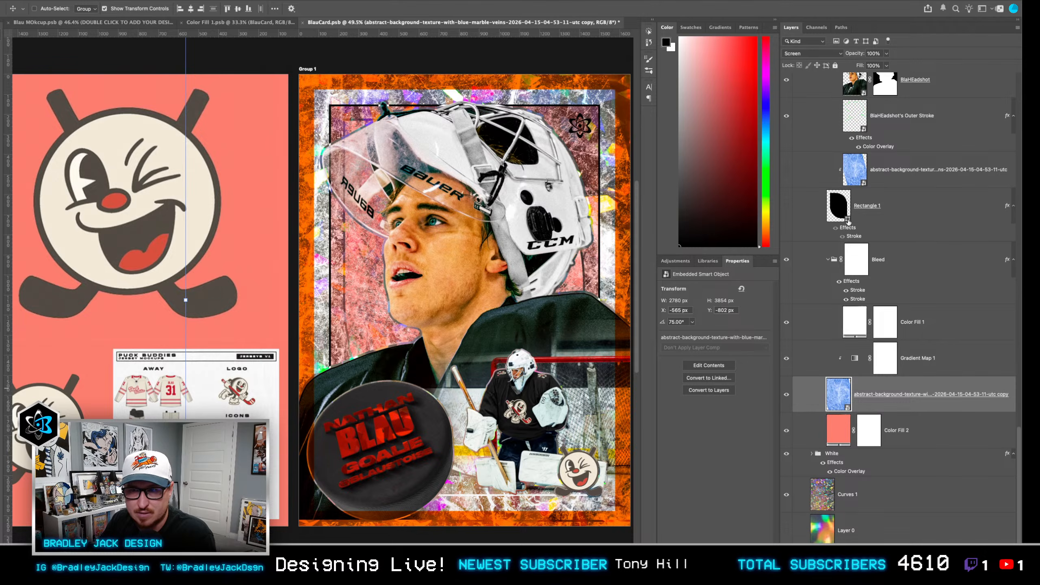
Compare the background with and without the texture copy, and show the abstract texture clipped to Rectangle 1.
click(786, 396)
click(787, 396)
click(785, 396)
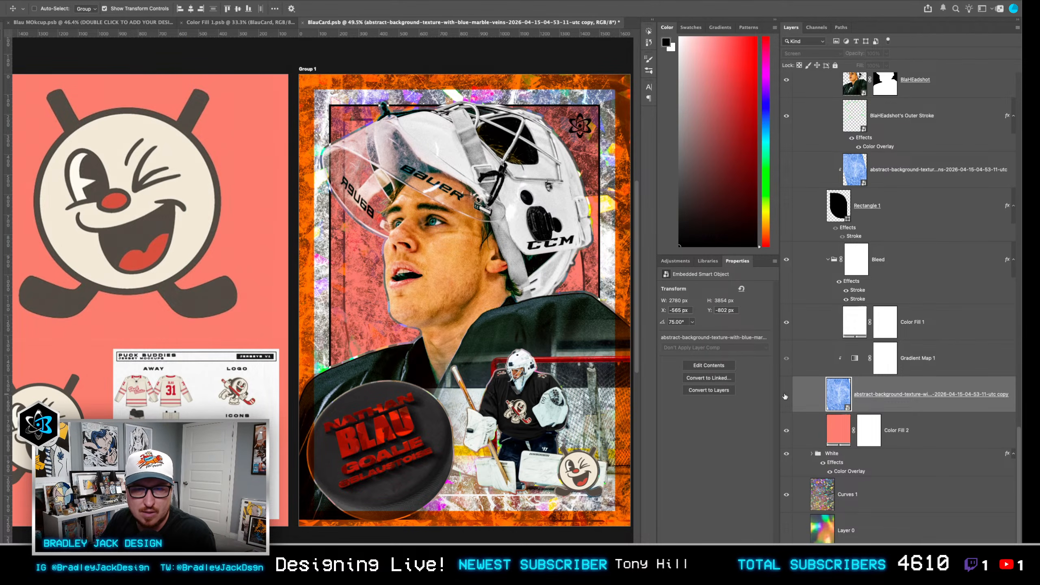
click(786, 396)
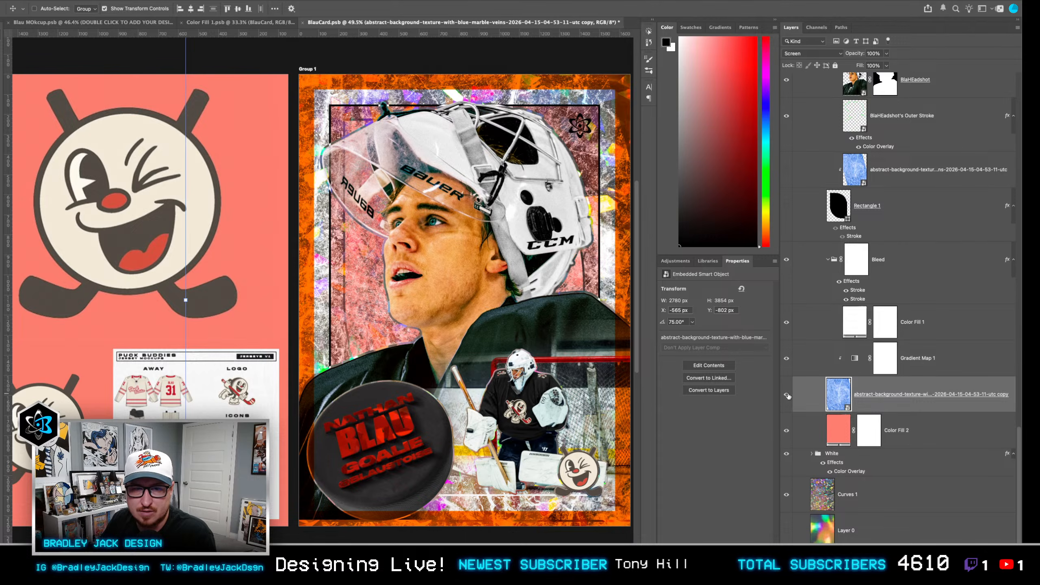
click(787, 170)
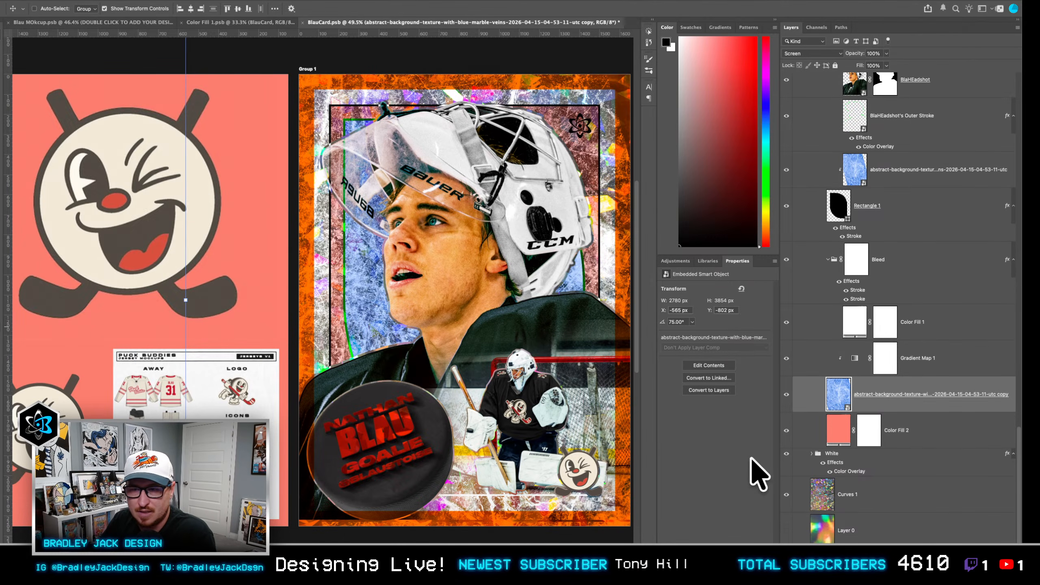
Hide the White group, and set the collapsed Group 5's blend mode to Normal.
click(787, 454)
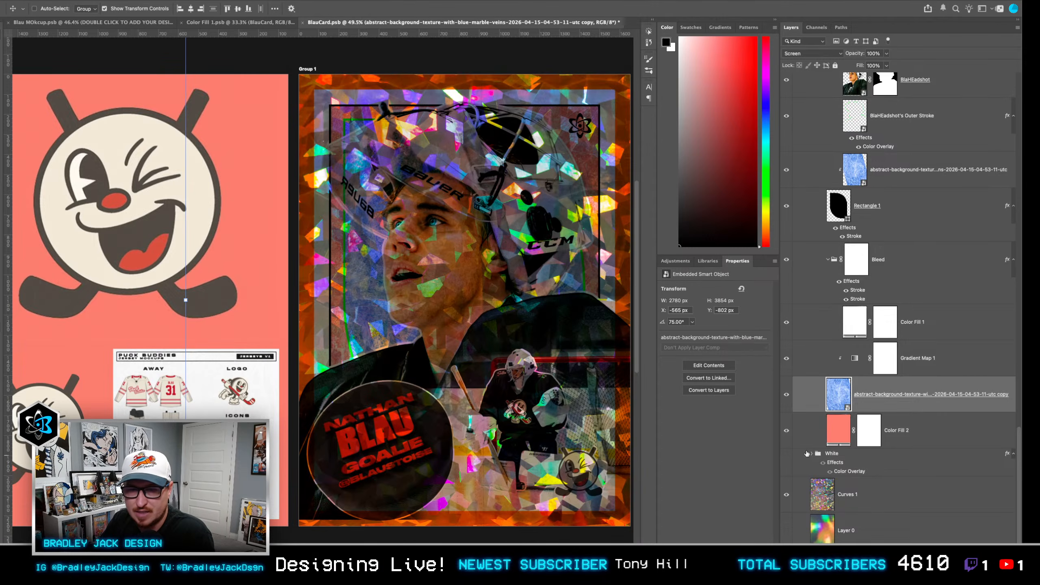
click(809, 453)
scroll(843, 434, down, 10)
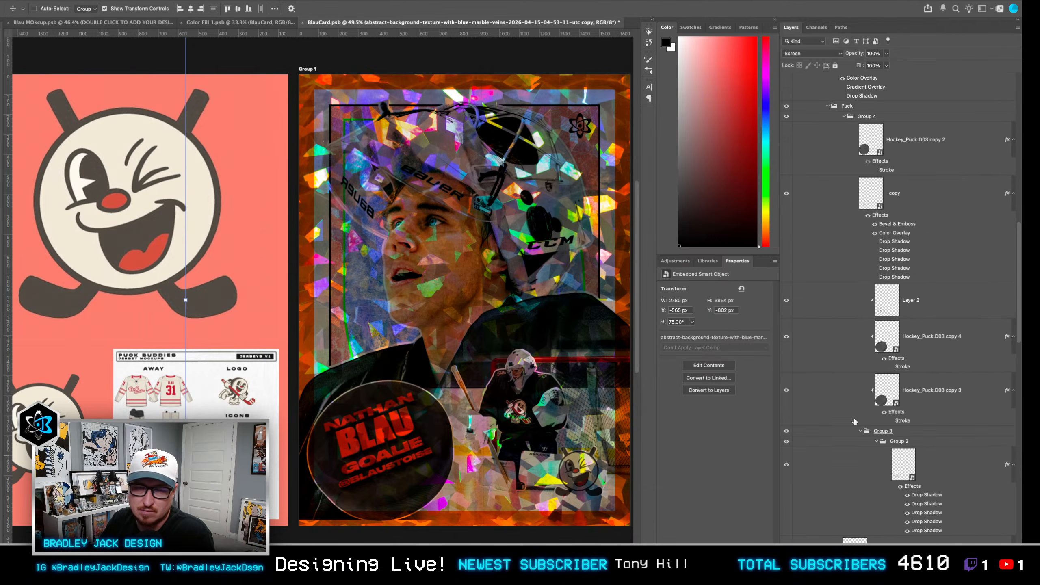
scroll(854, 421, up, 5)
scroll(818, 131, up, 6)
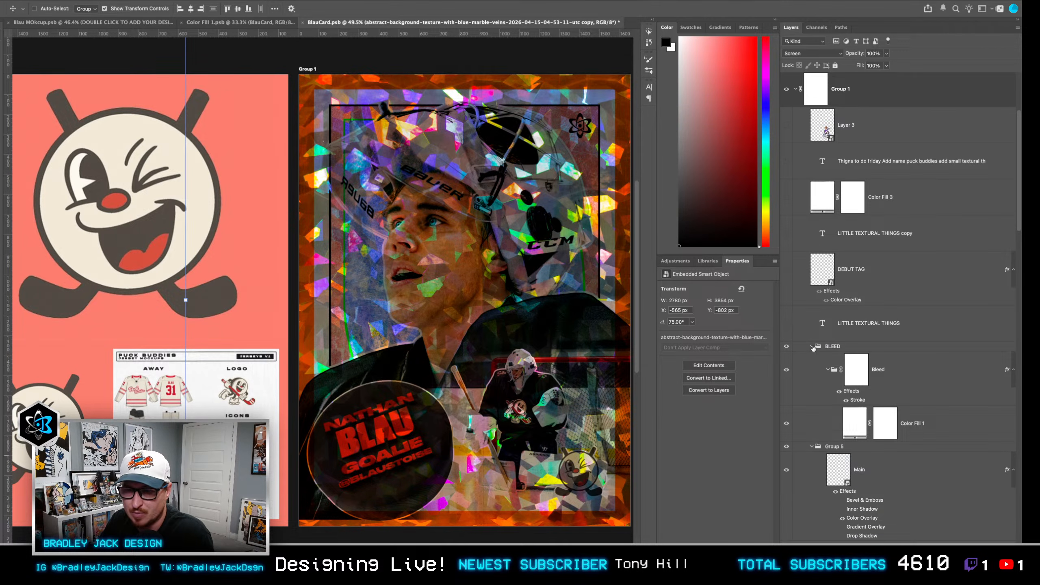
click(813, 446)
click(834, 447)
key(alt+shift+n)
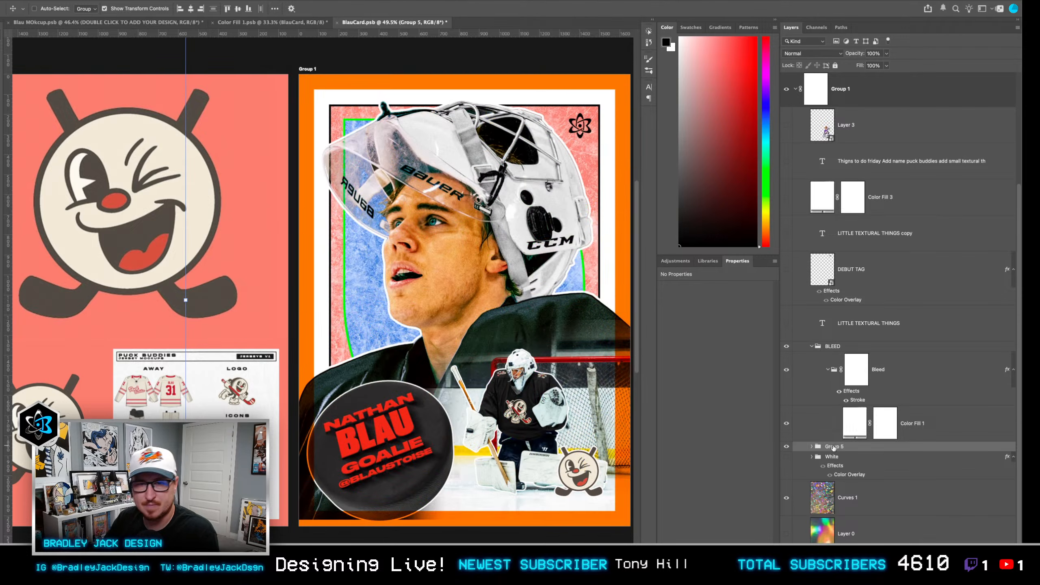
Hide the abstract texture layer clipped to Rectangle 1 inside Group 5 and save the card document.
drag(518, 388, 473, 379)
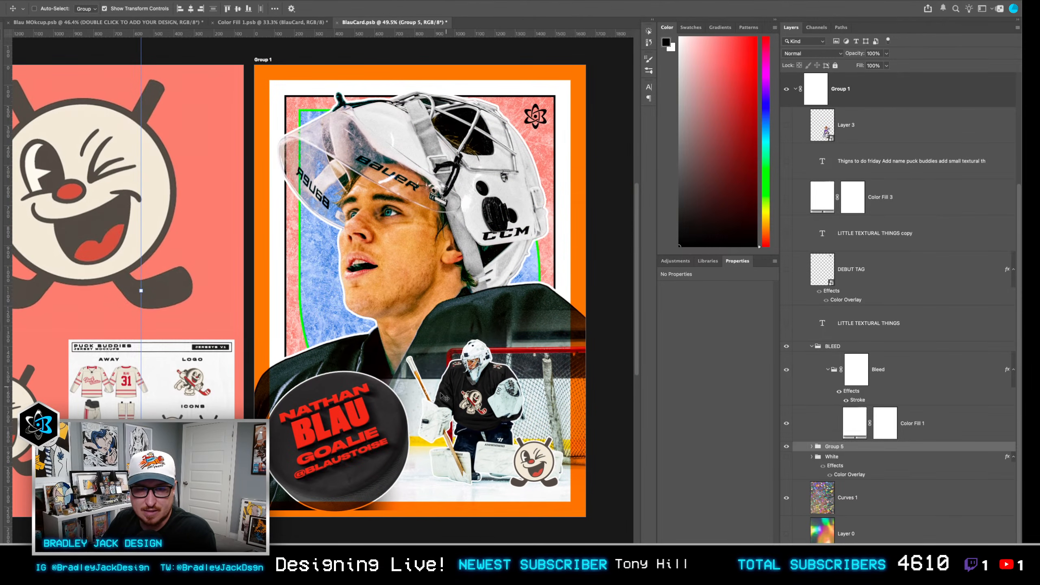
right_click(361, 424)
click(417, 416)
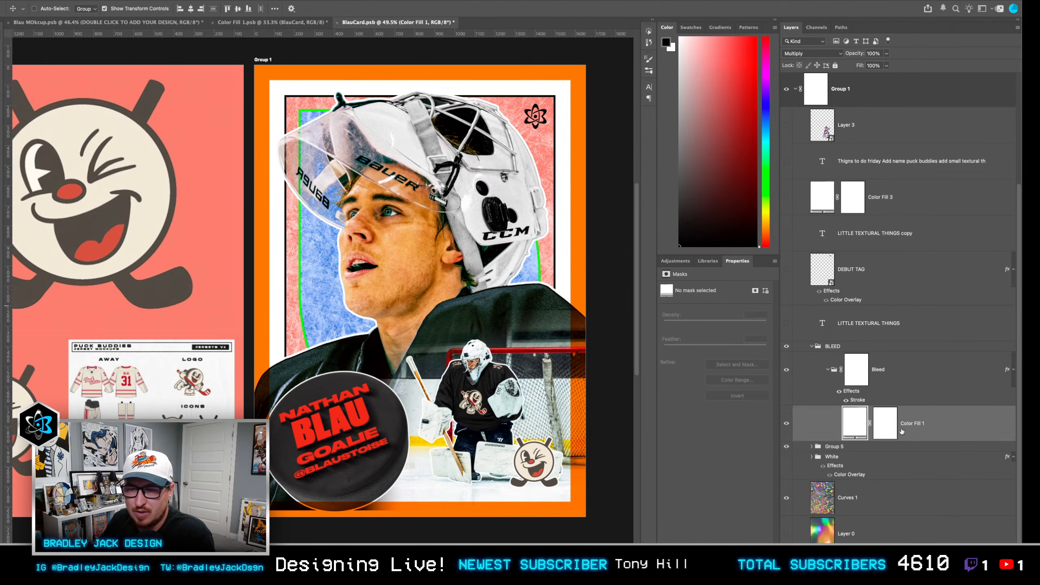
drag(376, 430, 387, 365)
drag(451, 262, 443, 303)
scroll(847, 376, down, 1)
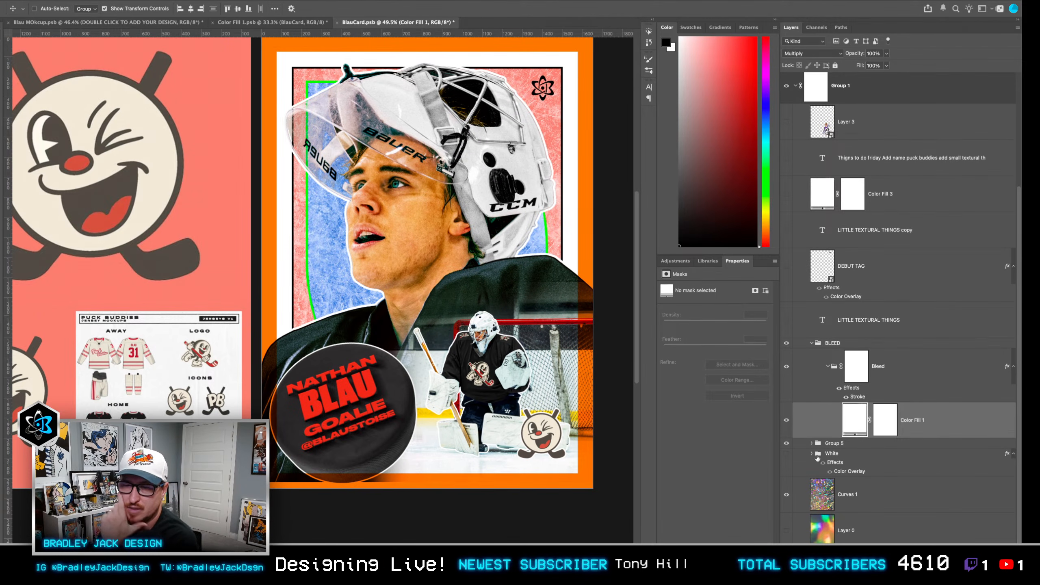
click(813, 444)
scroll(838, 455, down, 5)
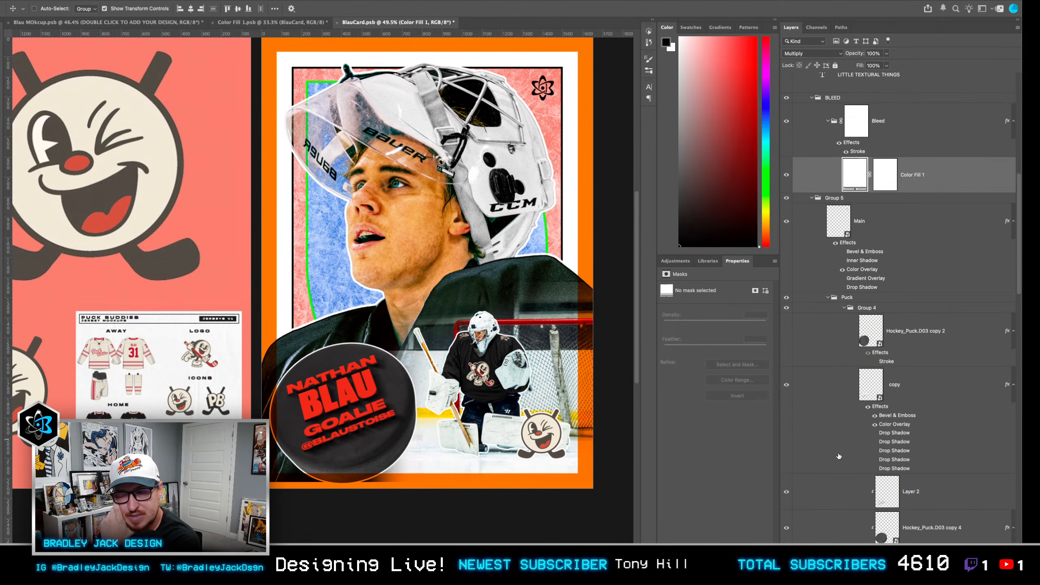
scroll(839, 455, down, 10)
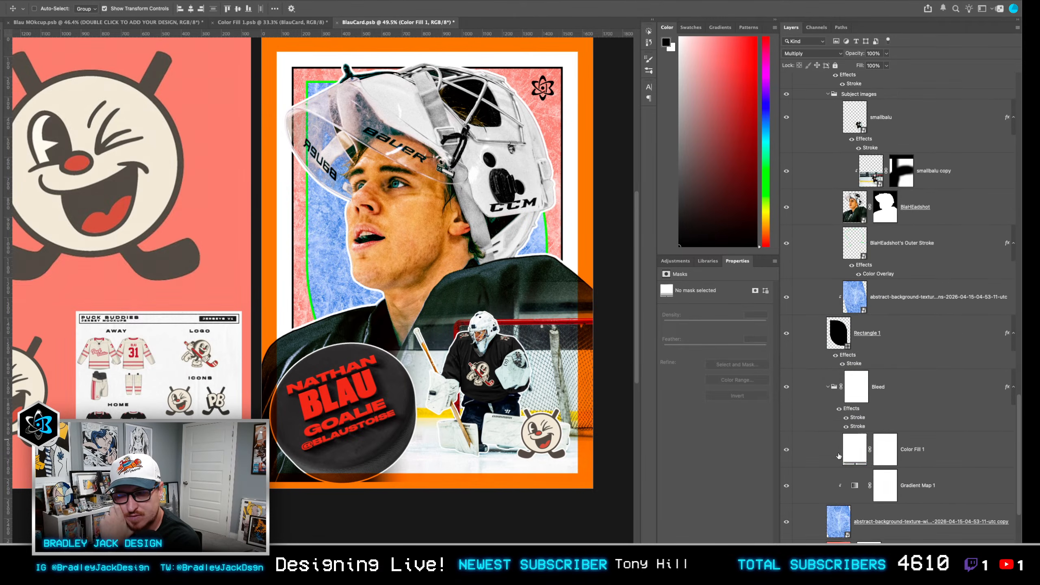
click(874, 397)
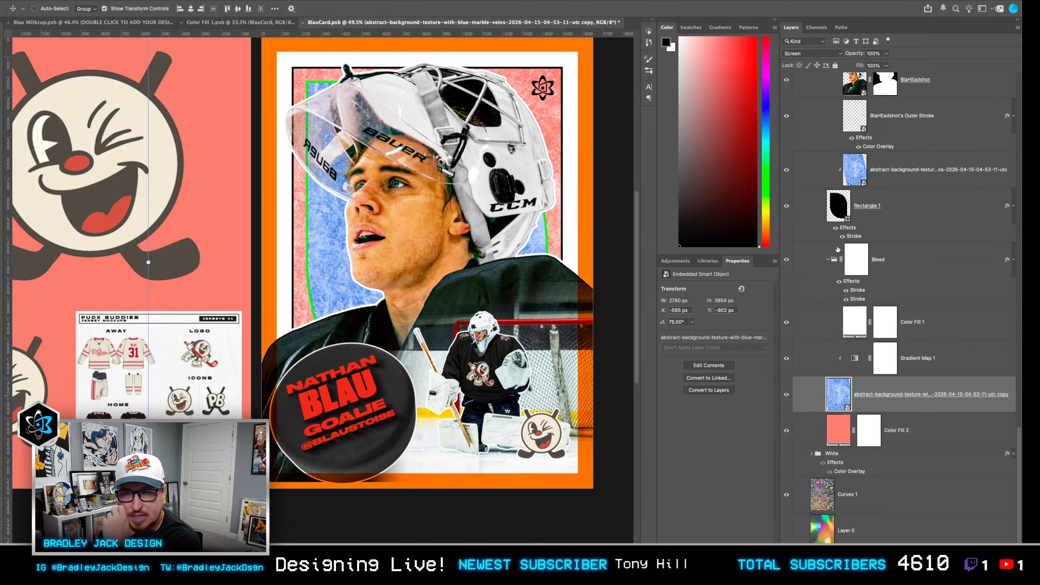
click(786, 170)
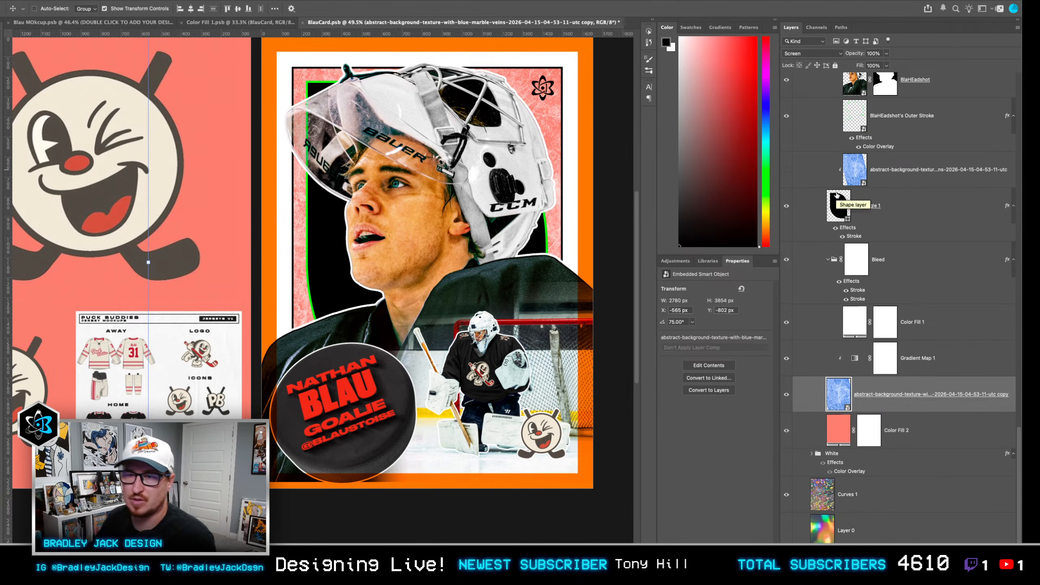
key(super+s)
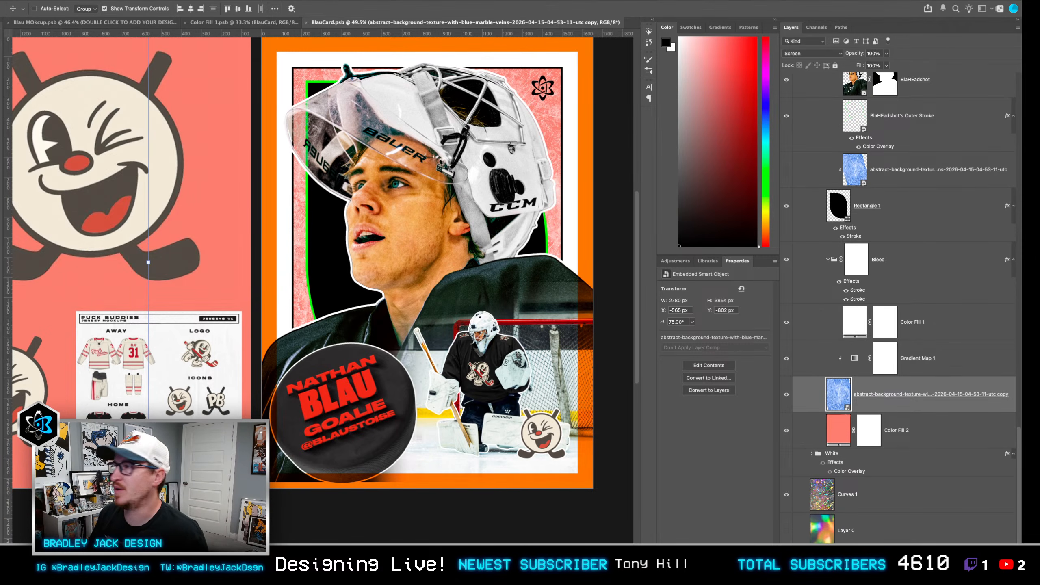
Switch to Pinterest, enlarge its window, and examine the home feed for sports poster and card design references.
drag(1021, 78, 705, 26)
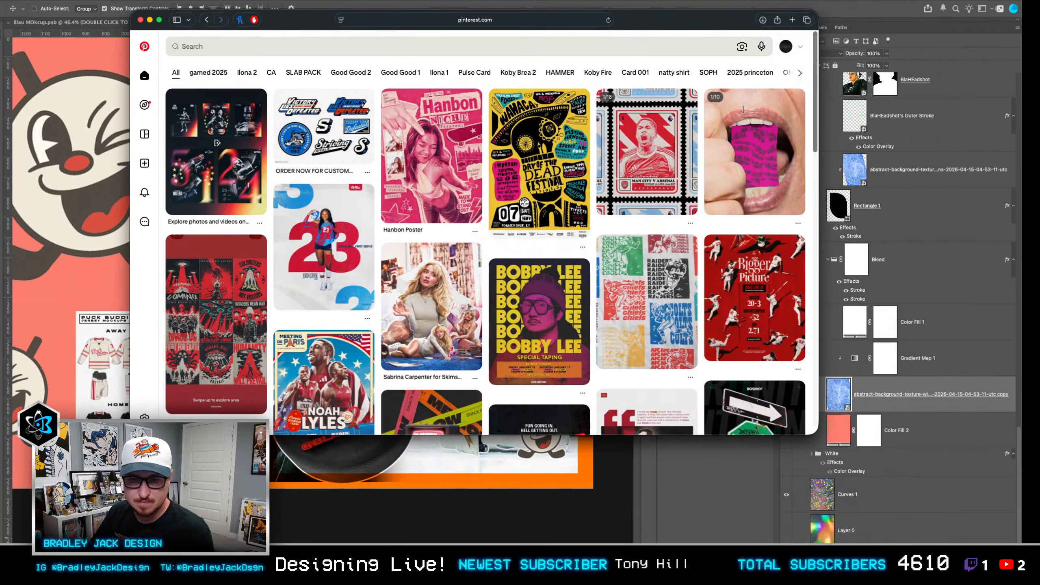
drag(815, 435, 967, 522)
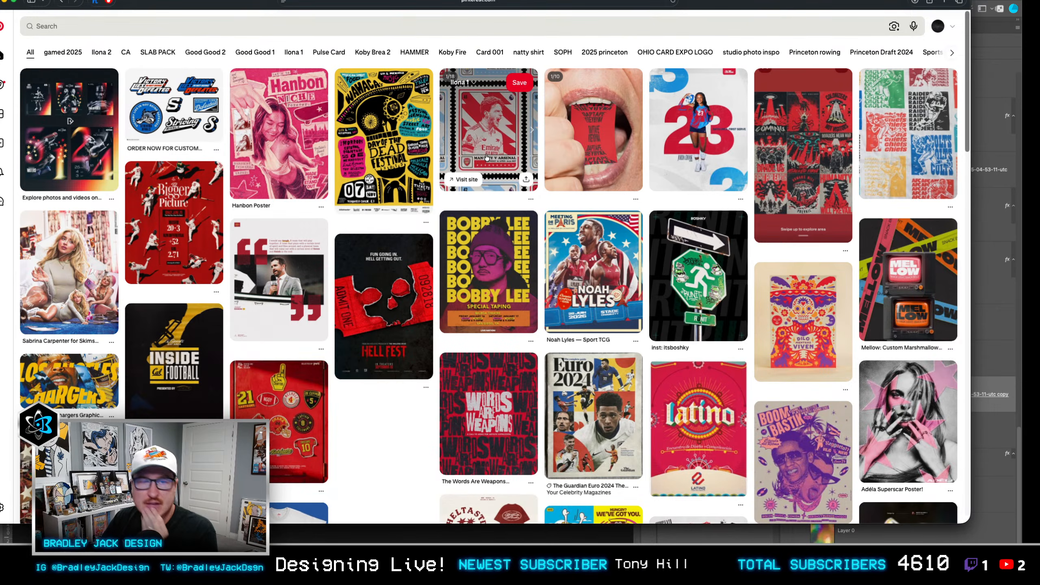
scroll(487, 163, down, 5)
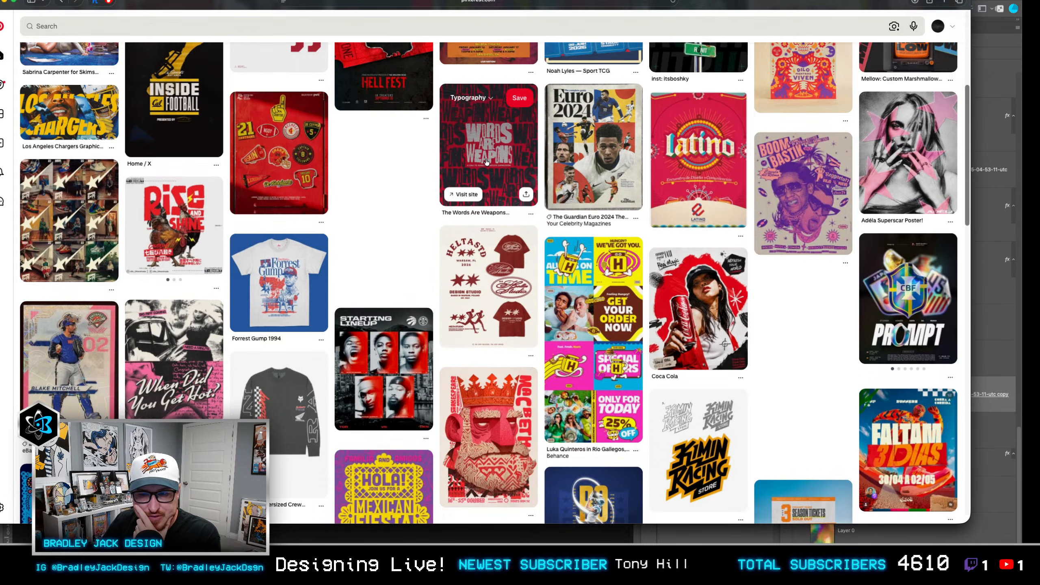
scroll(485, 164, down, 5)
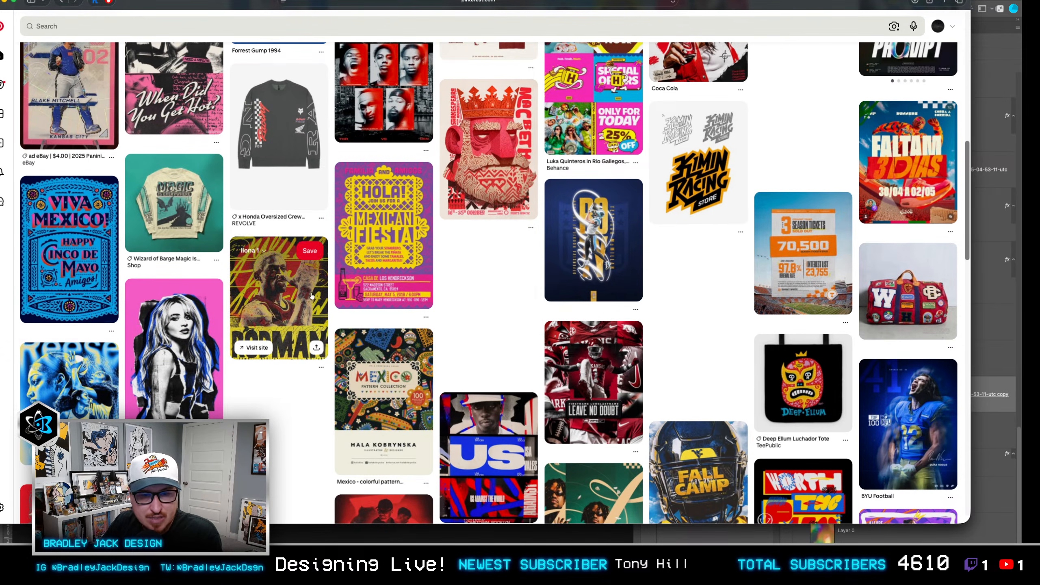
scroll(515, 267, down, 3)
scroll(494, 188, down, 6)
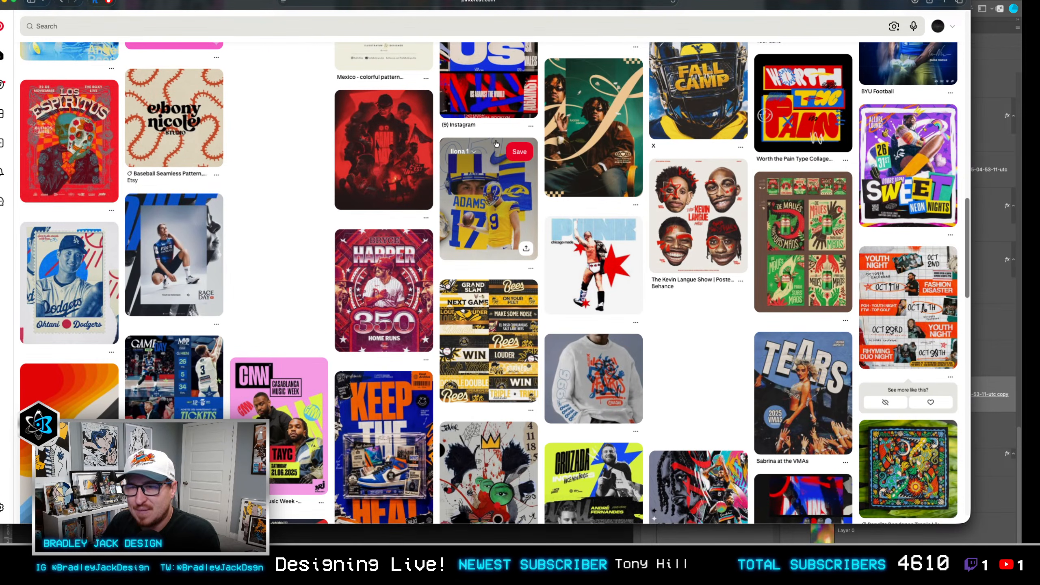
scroll(495, 143, down, 1)
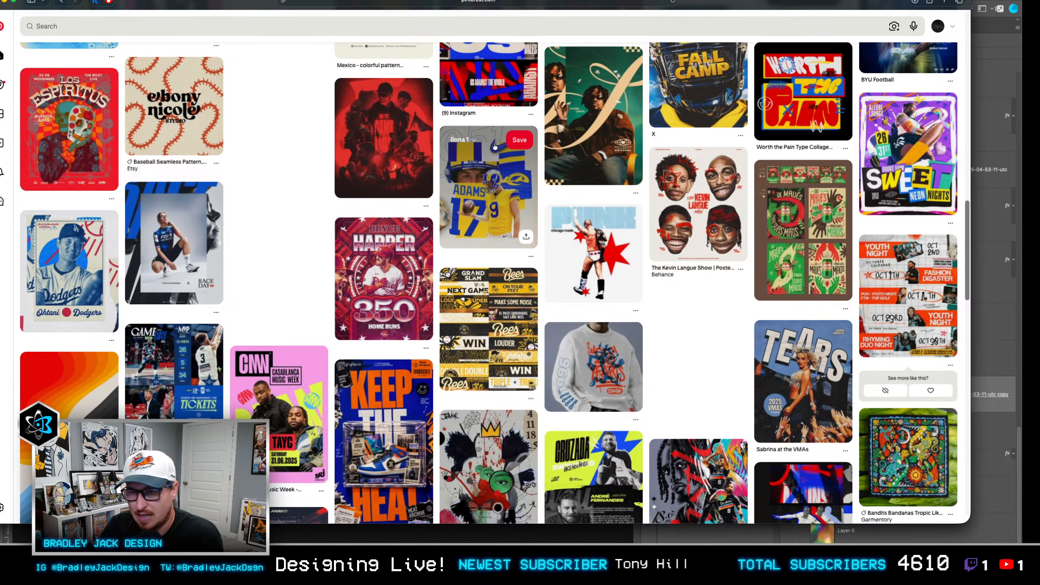
key(super+Tab)
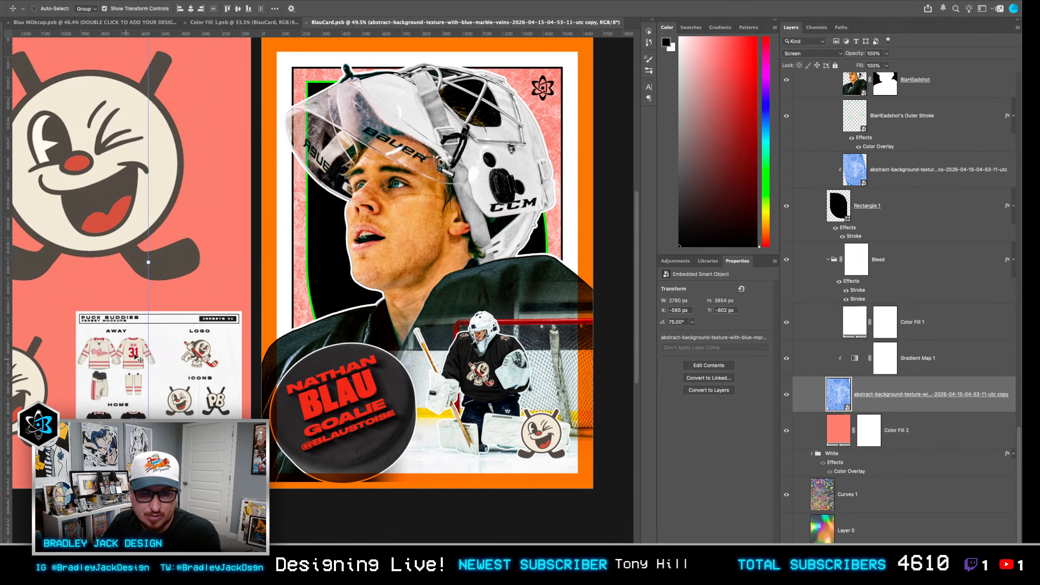
key(super+Tab)
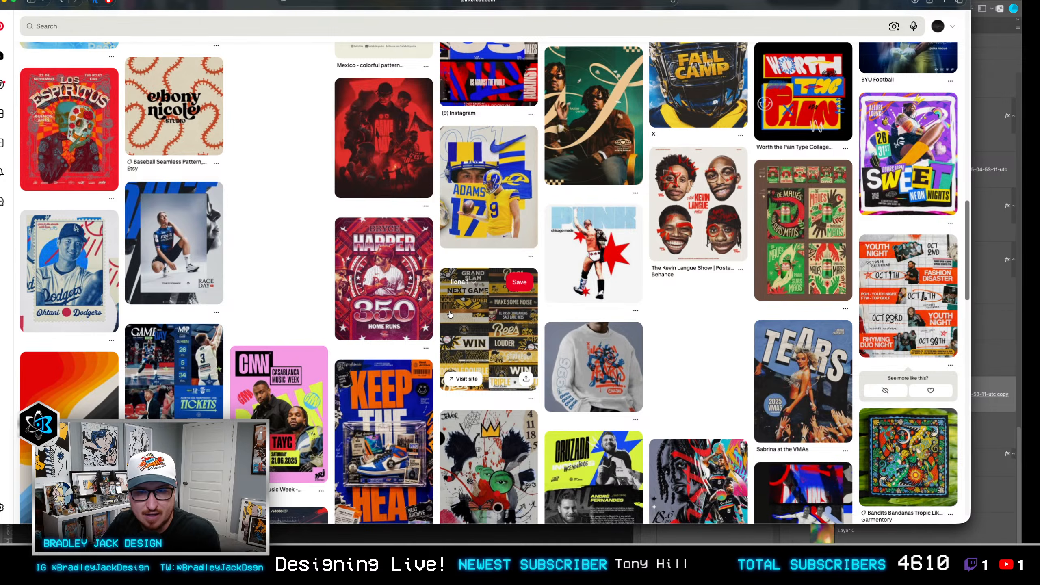
Return to the card document, sample the red from the mascot sheet's palette, and add a gradient fill clipped to the goalie headshot.
key(super+Tab)
scroll(344, 318, left, 4)
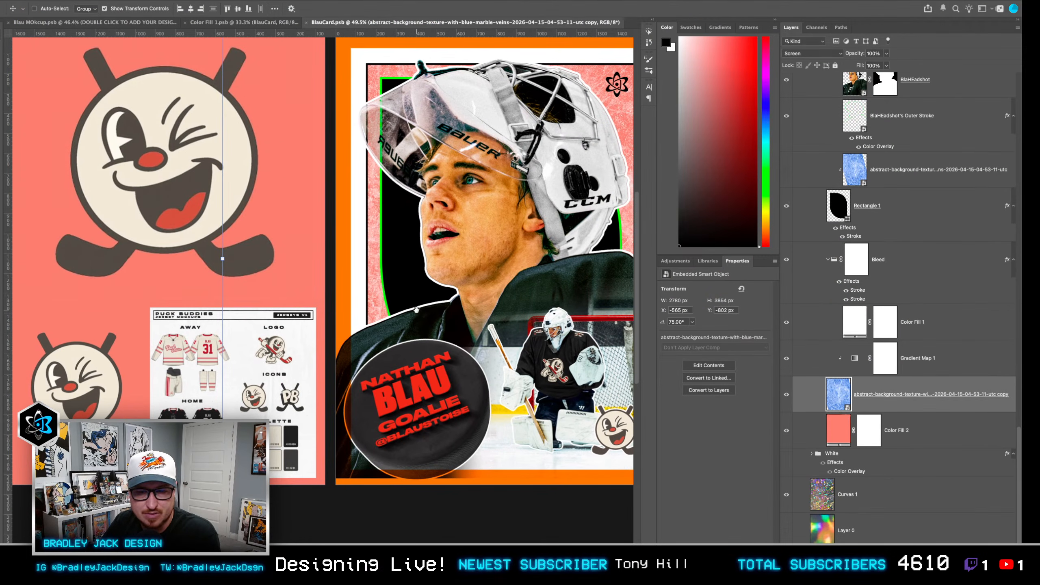
scroll(923, 289, up, 5)
click(929, 213)
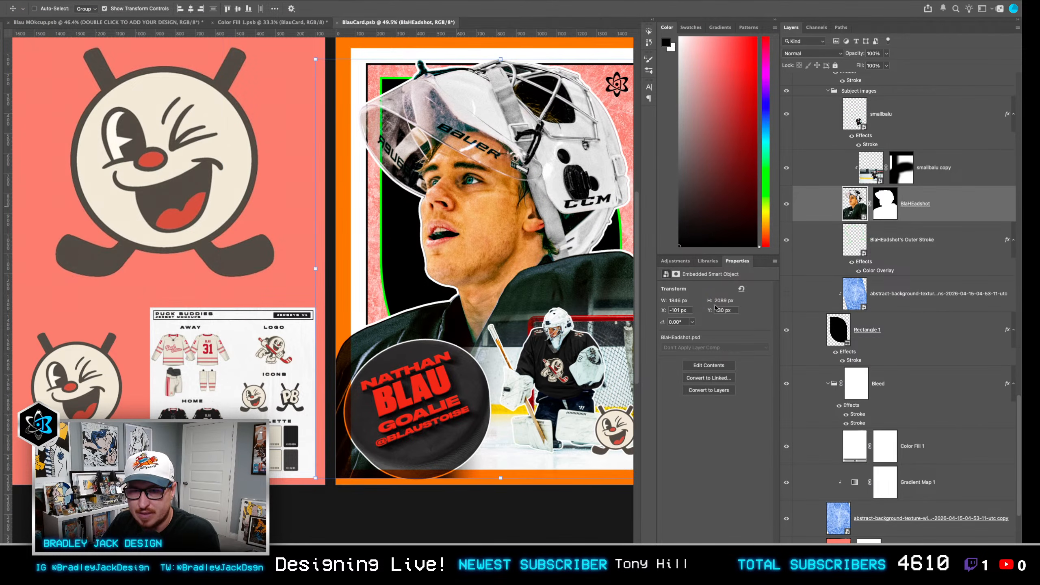
key(i)
click(261, 435)
key(g)
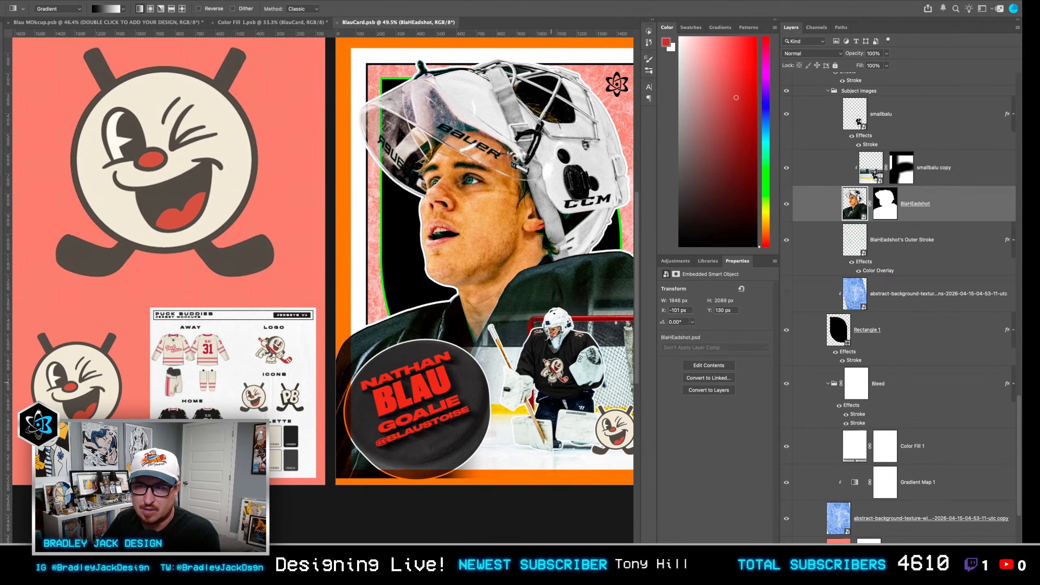
key(alt+shift+super+n)
drag(554, 388, 523, 275)
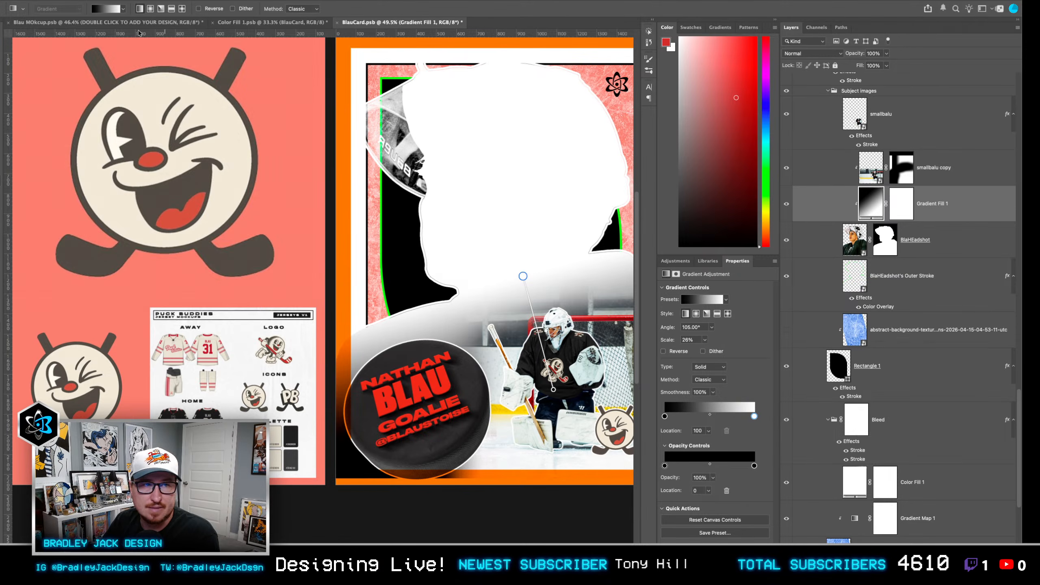
Make the clipped gradient fill a longer red-to-transparent fade rising over the goalie's jersey, and hide its layer.
click(105, 7)
click(82, 27)
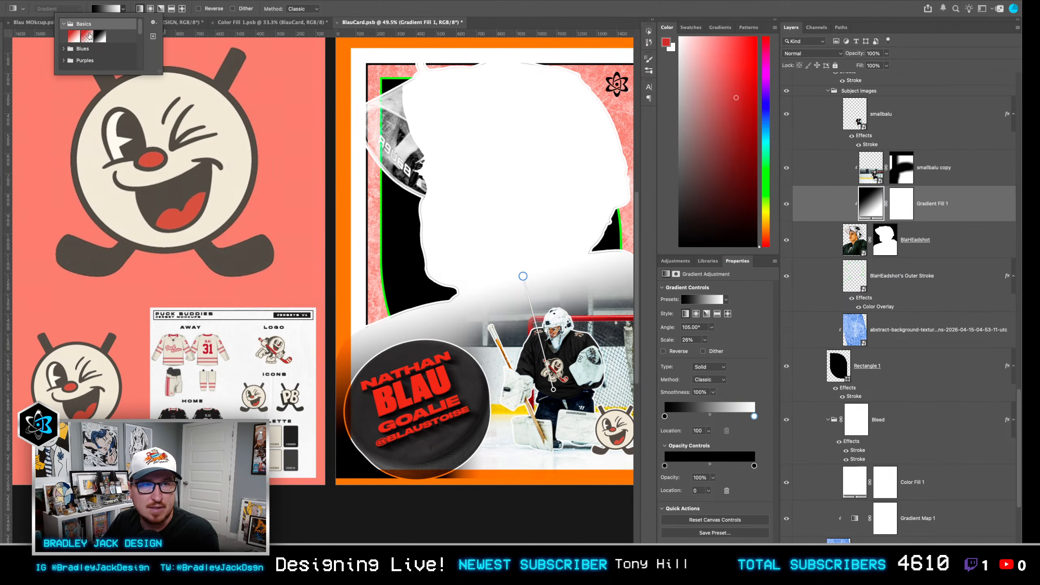
click(94, 38)
drag(524, 277, 513, 235)
drag(578, 295, 483, 294)
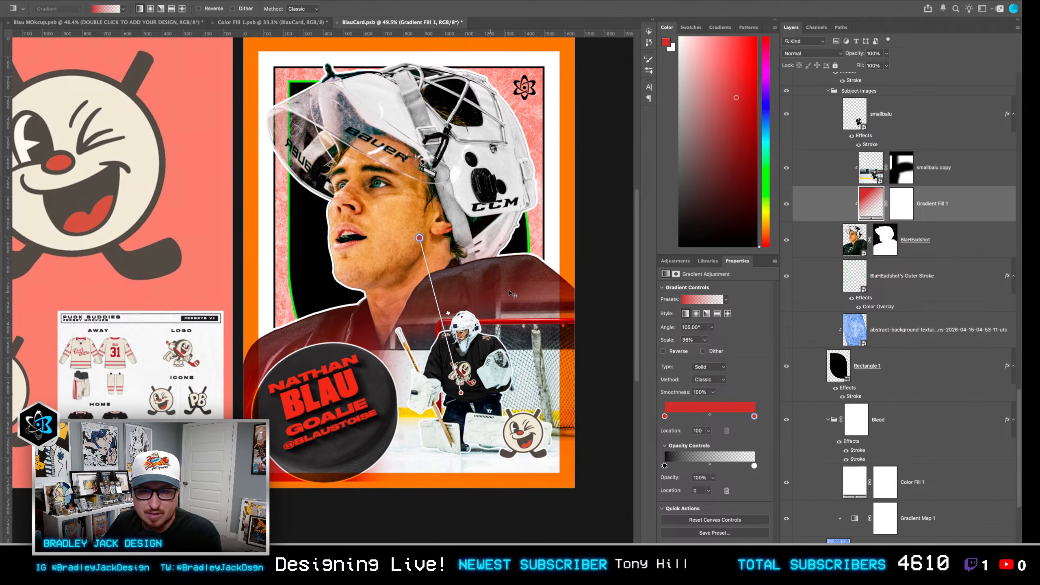
click(788, 207)
Switch to Pinterest and examine further sports graphics and posters deeper in the home feed for background ideas.
key(super+Tab)
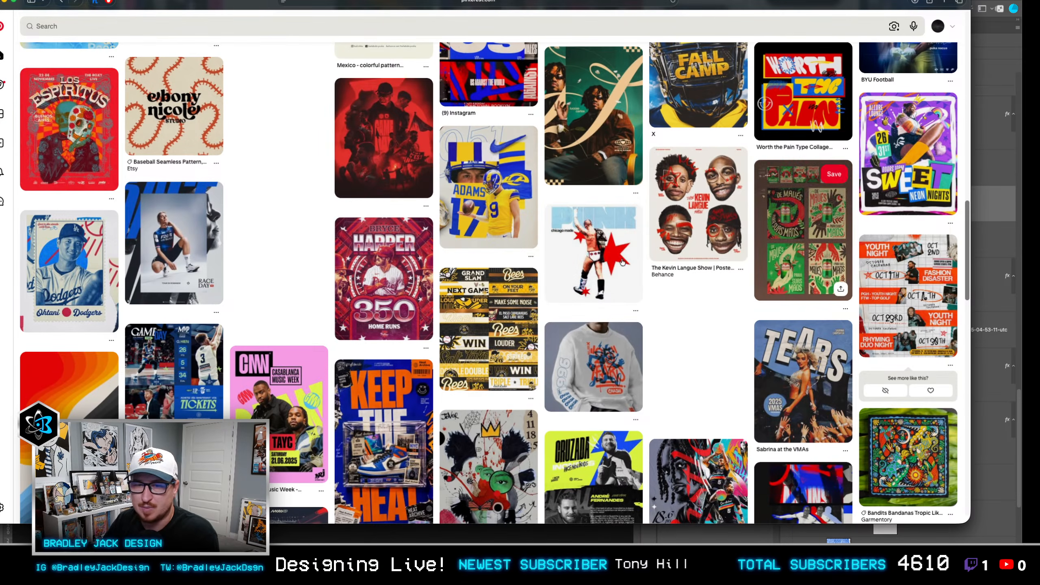
scroll(614, 253, down, 5)
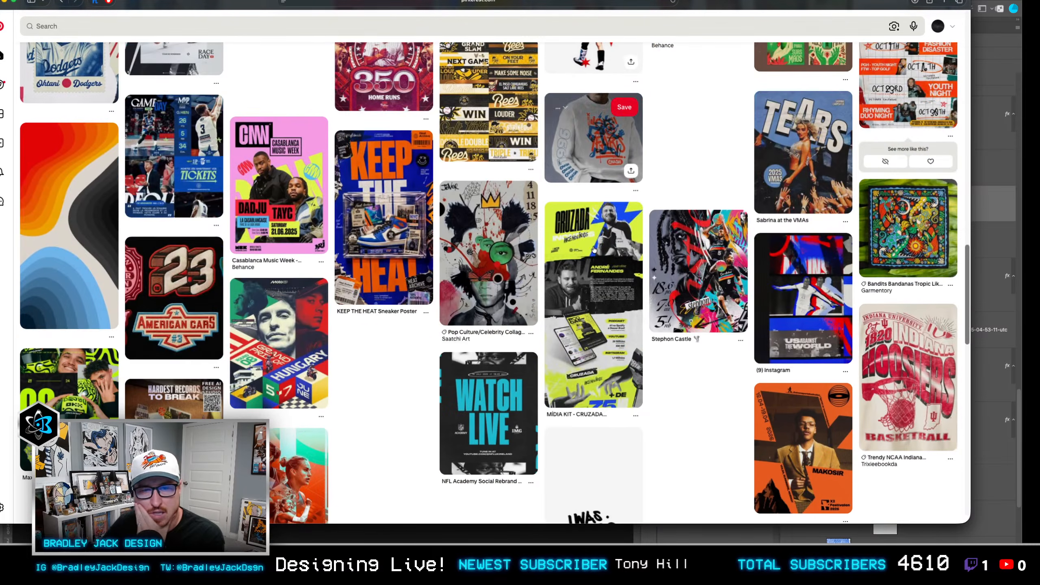
scroll(610, 194, down, 3)
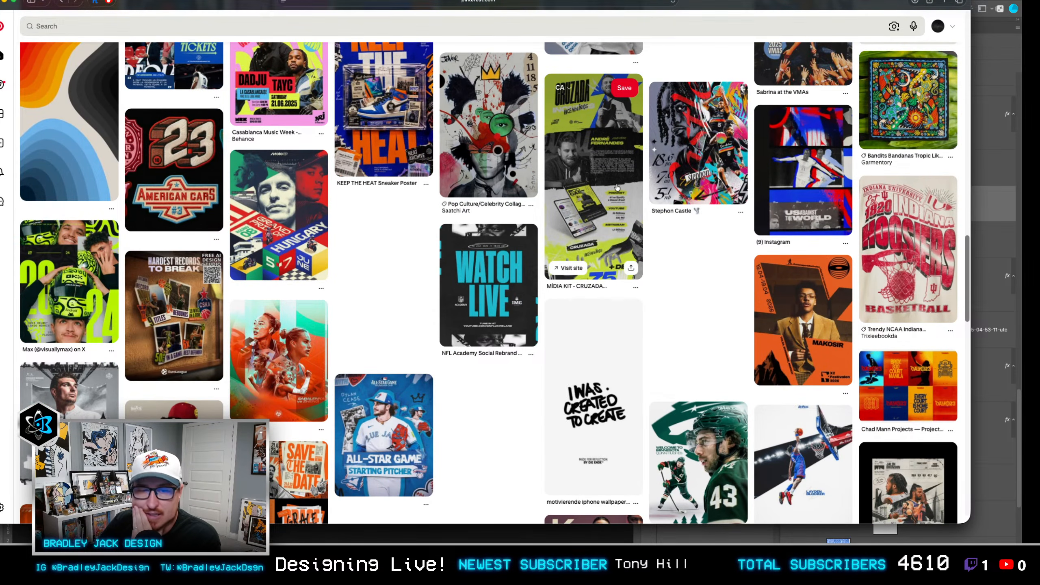
scroll(617, 188, down, 8)
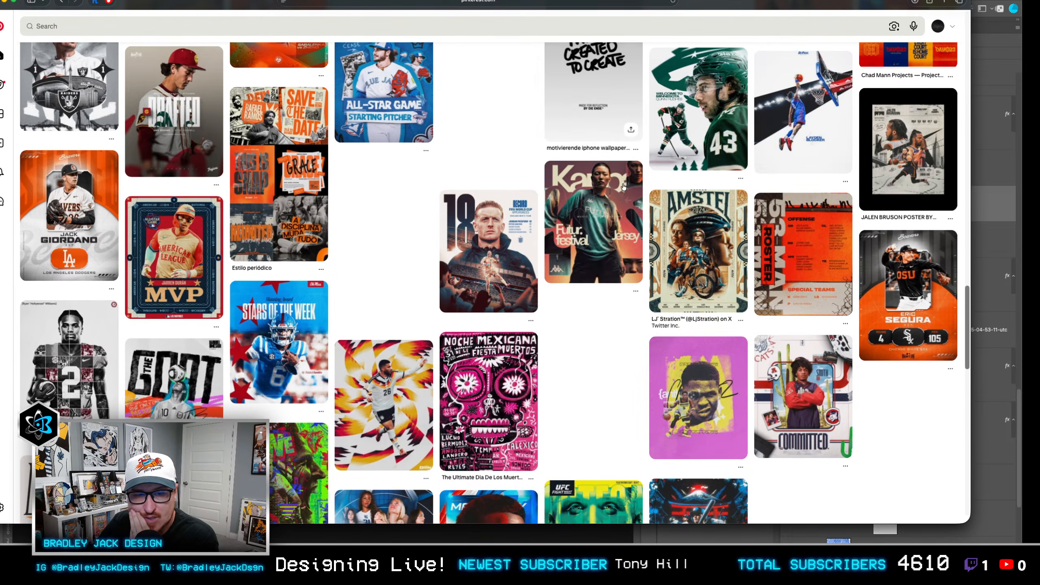
scroll(623, 188, down, 3)
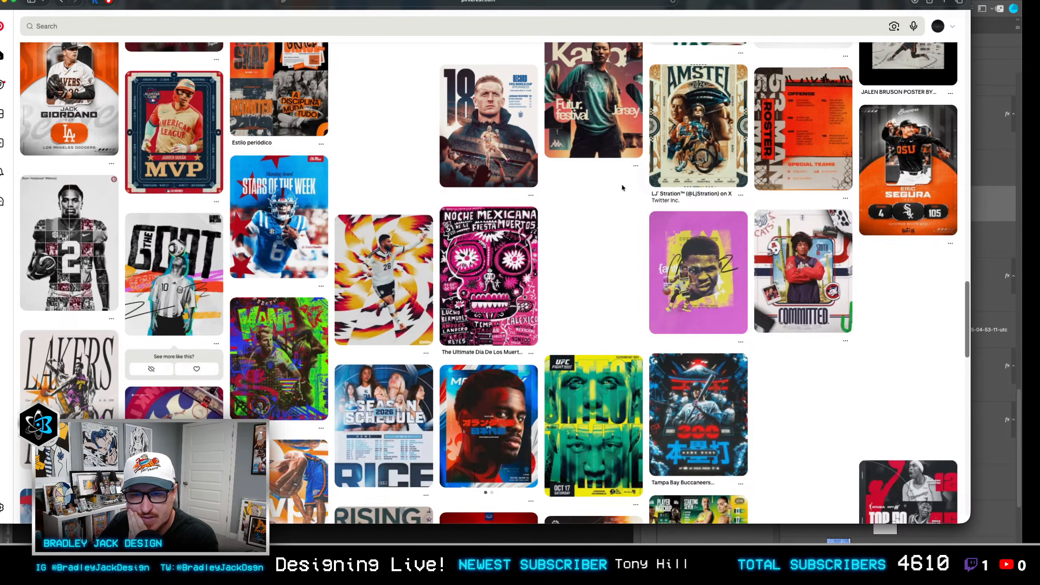
scroll(622, 188, down, 6)
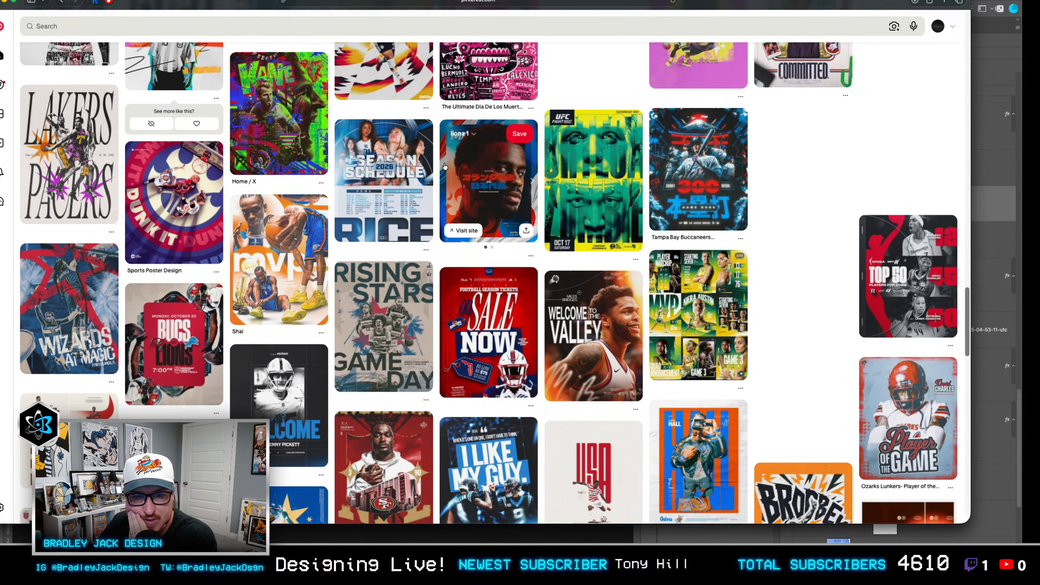
scroll(791, 120, down, 5)
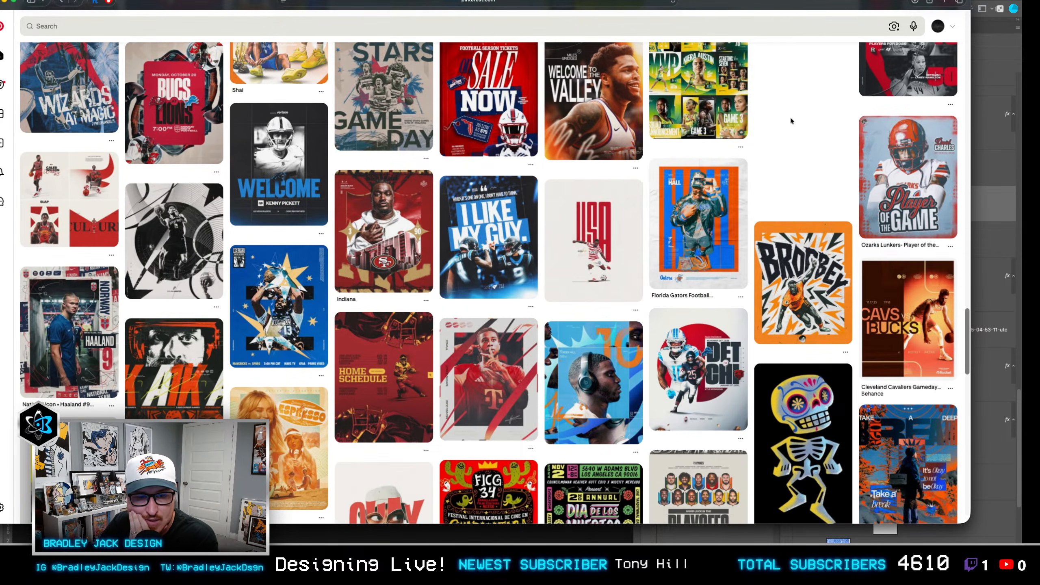
scroll(791, 120, down, 5)
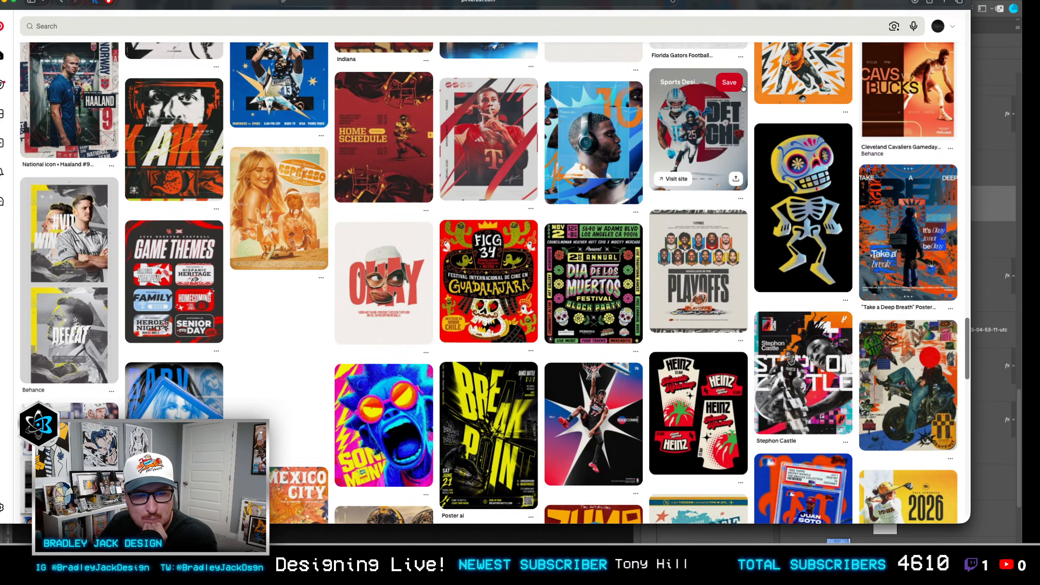
scroll(743, 88, down, 5)
Search Pinterest for "hockey sports design" and look over the resulting hockey posters.
click(548, 25)
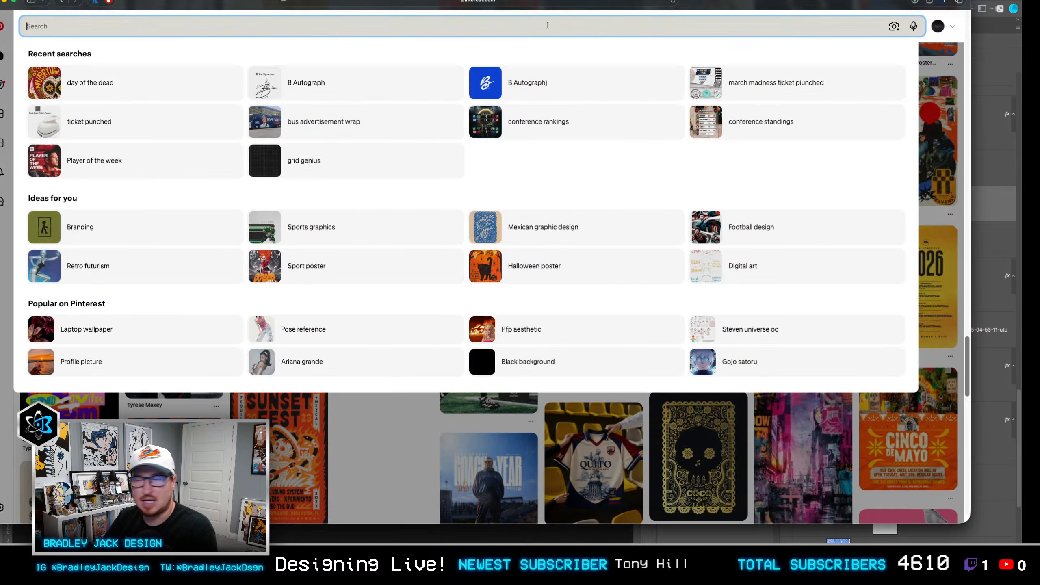
text(hcokey sports design)
key(Return)
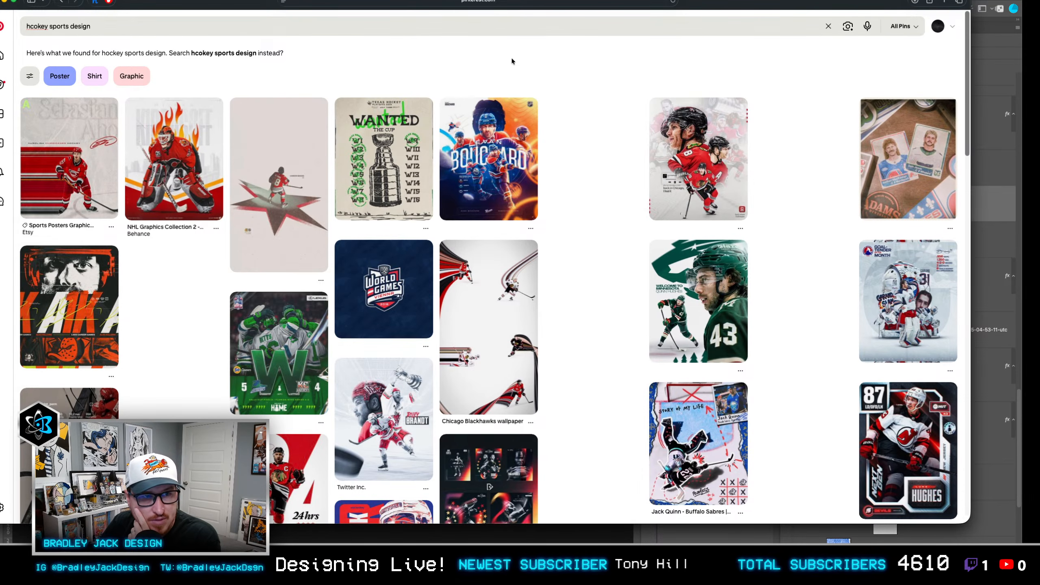
scroll(512, 57, down, 1)
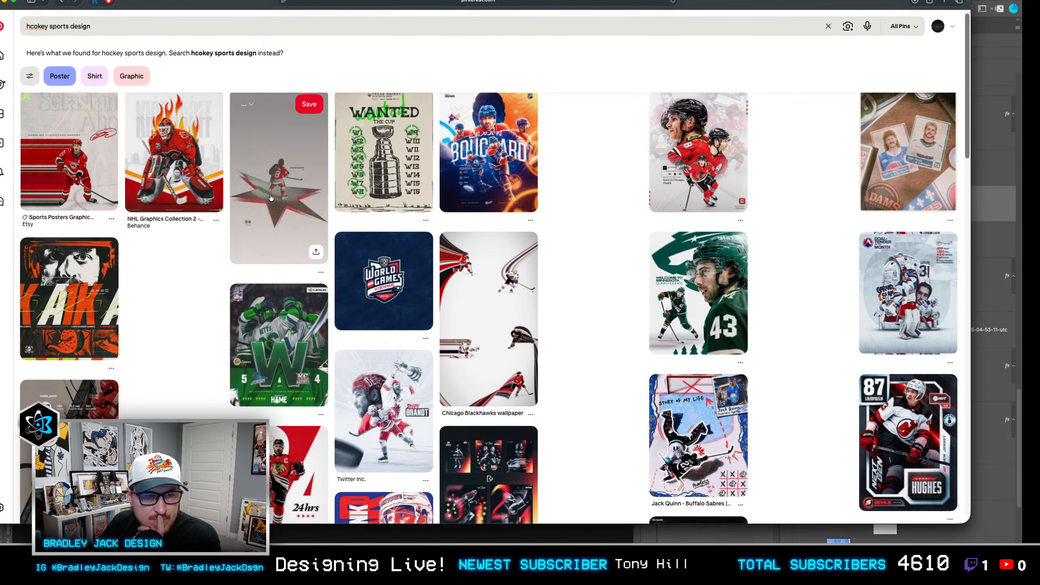
Open the orange and black 1,000 career games poster, and examine the related yellow Break Point poster and its similar designs.
click(81, 274)
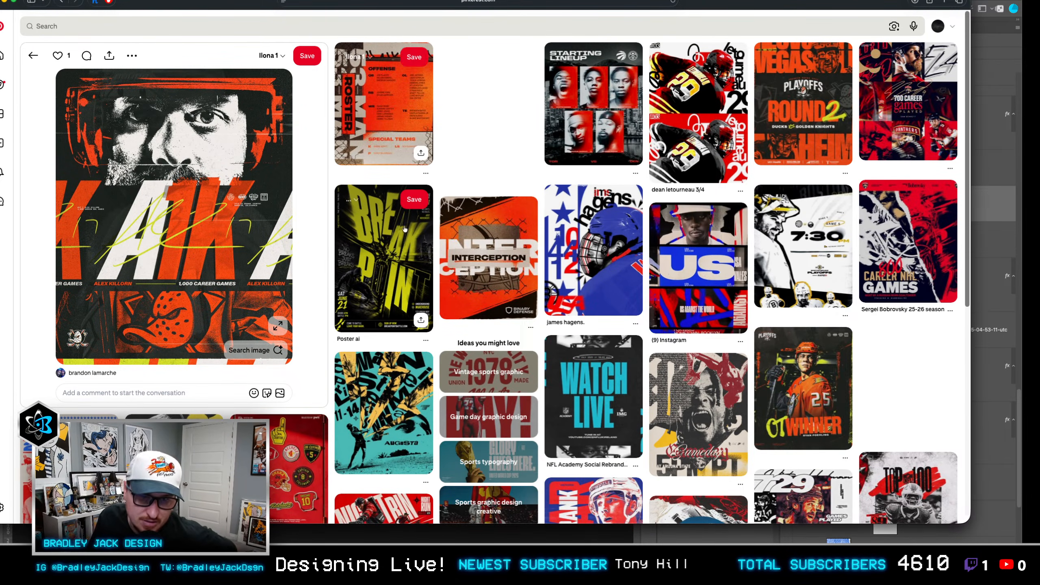
click(392, 289)
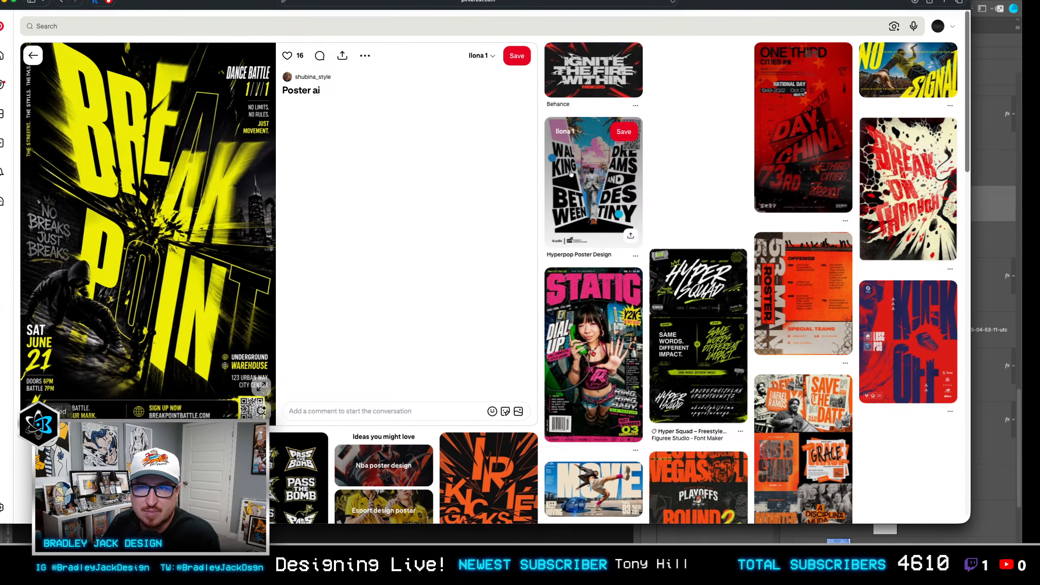
scroll(600, 287, down, 1)
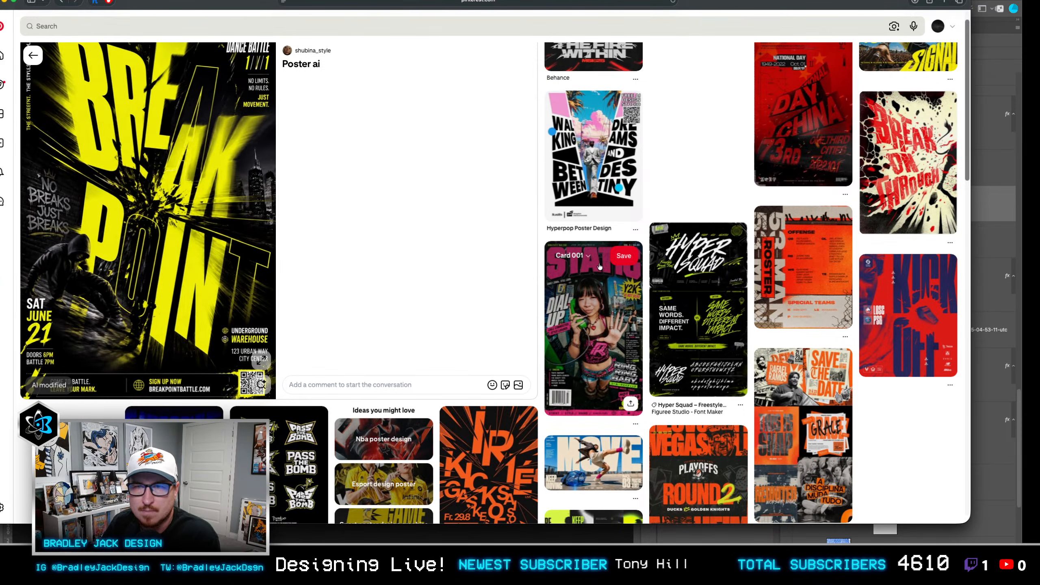
In the card document, hide Rectangle 1 while checking the background without the Subject Images group, and select the goalie headshot layer.
key(super+Tab)
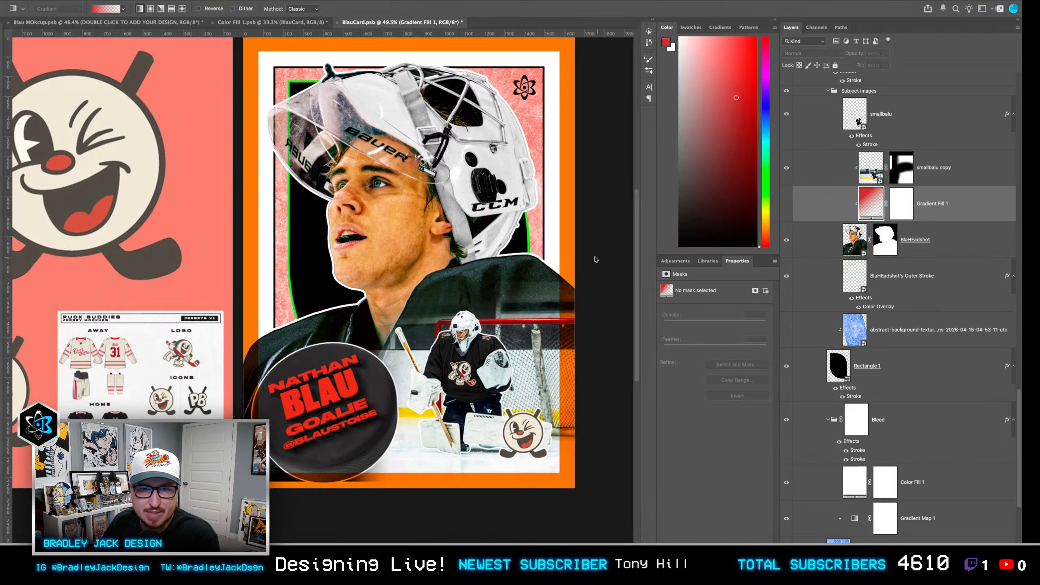
scroll(821, 228, up, 2)
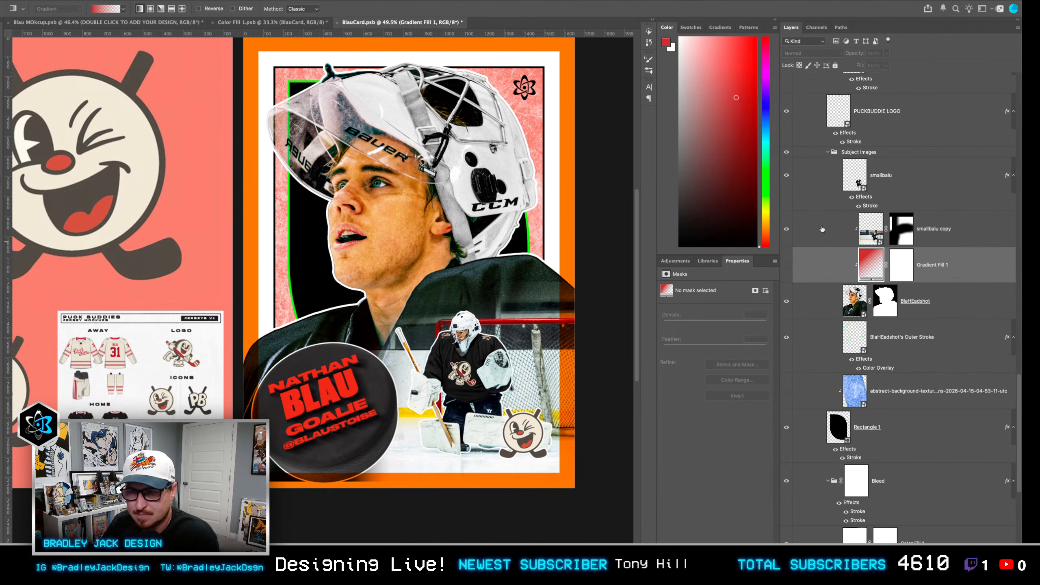
click(787, 153)
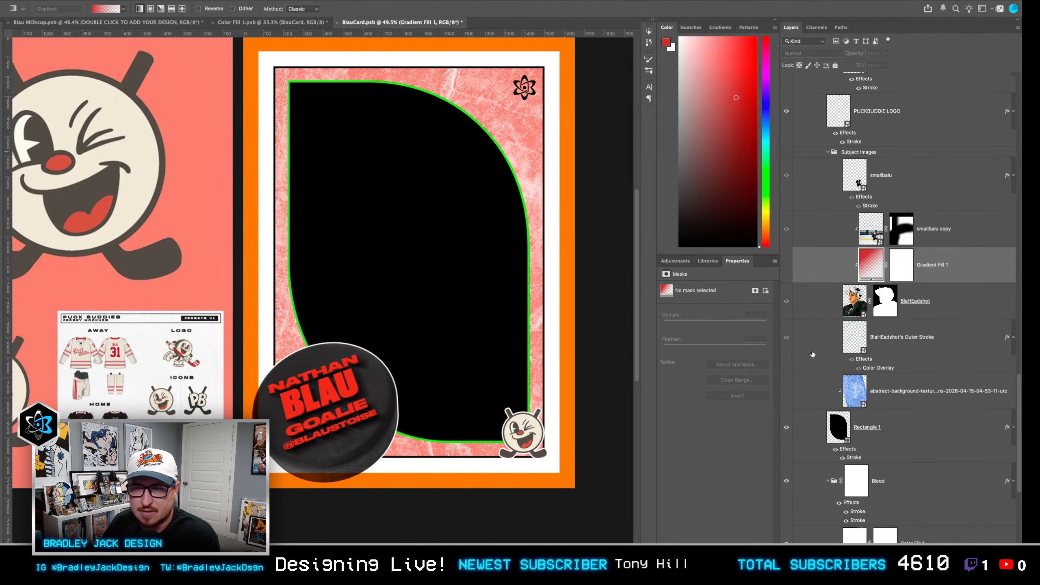
click(787, 427)
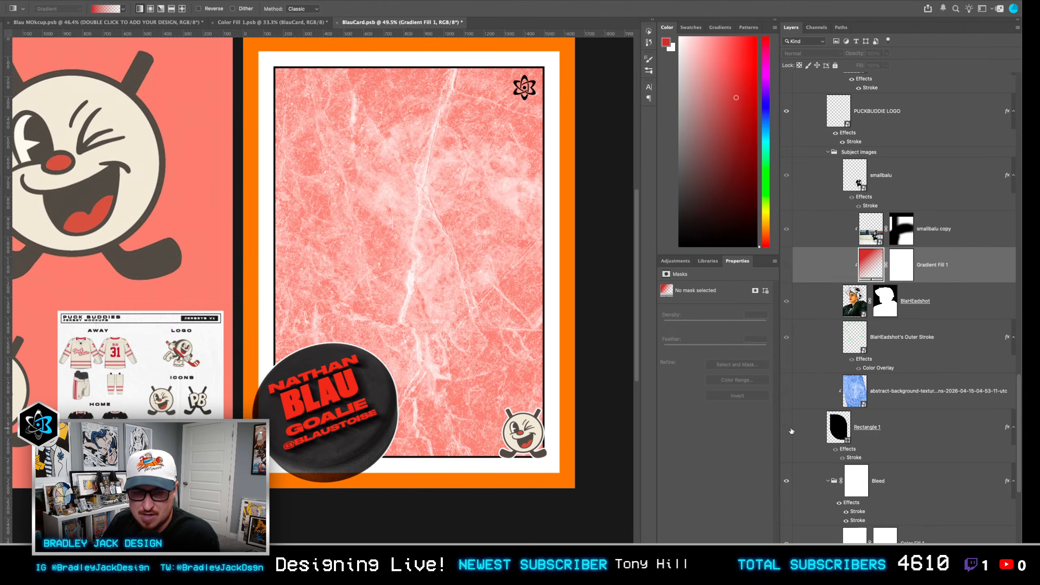
click(884, 394)
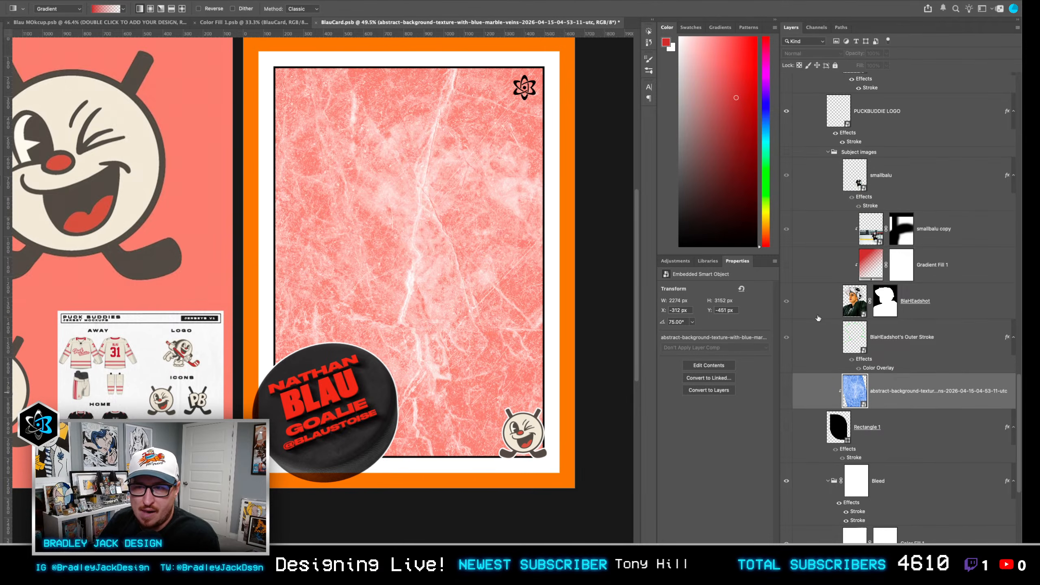
click(786, 153)
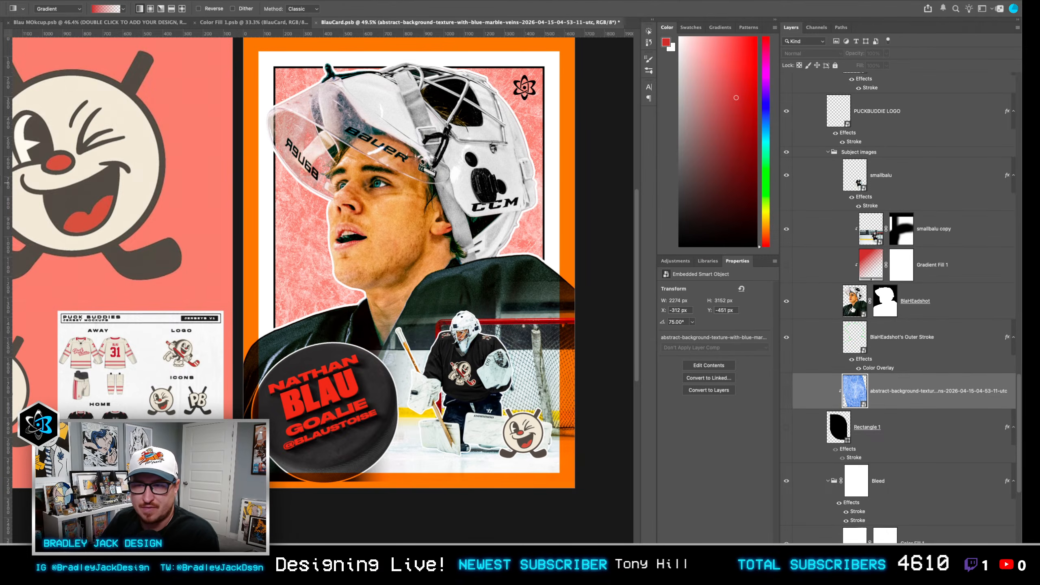
click(933, 303)
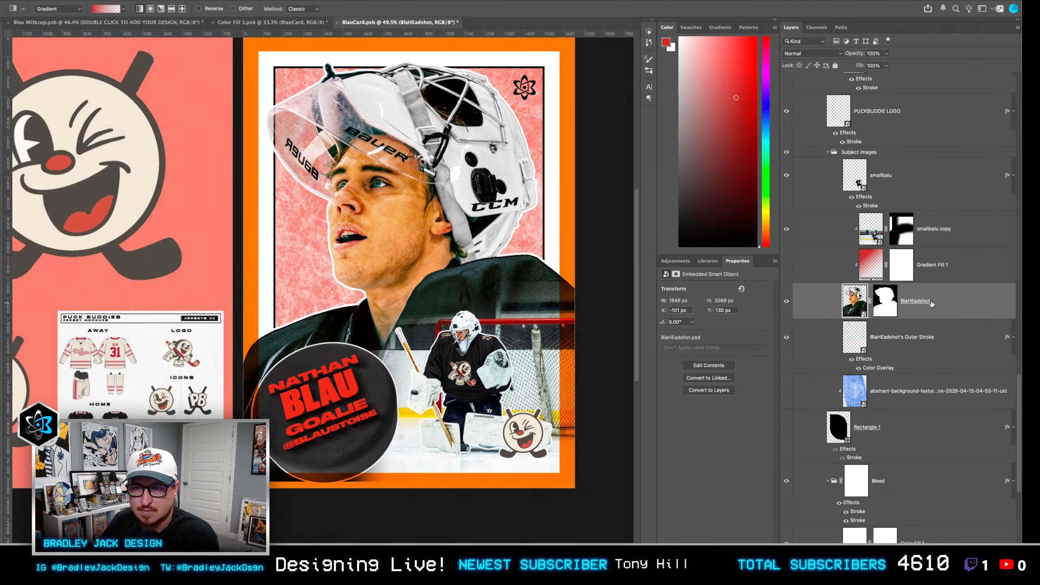
Scale the Subject Images group down slightly around its centre so the goalie sits smaller on the card.
click(852, 153)
key(ctrl+t)
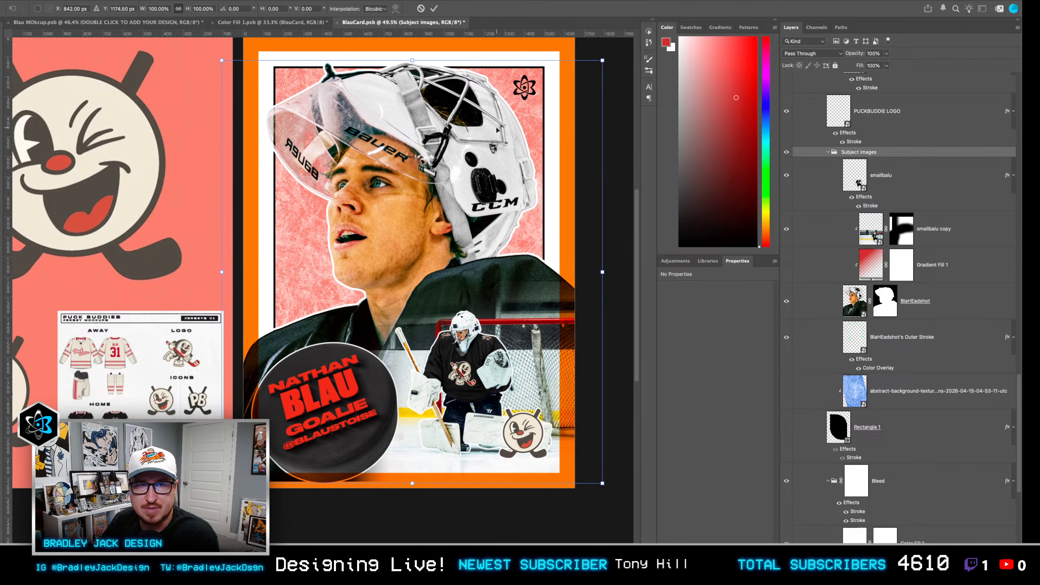
drag(599, 65, 568, 80)
key(Return)
Nudge the Subject Images group lower and slightly left to fine-tune the goalie's position within the card frame.
key(shift+Down)
key(shift+Down)
key(shift+Down)
key(shift+Down)
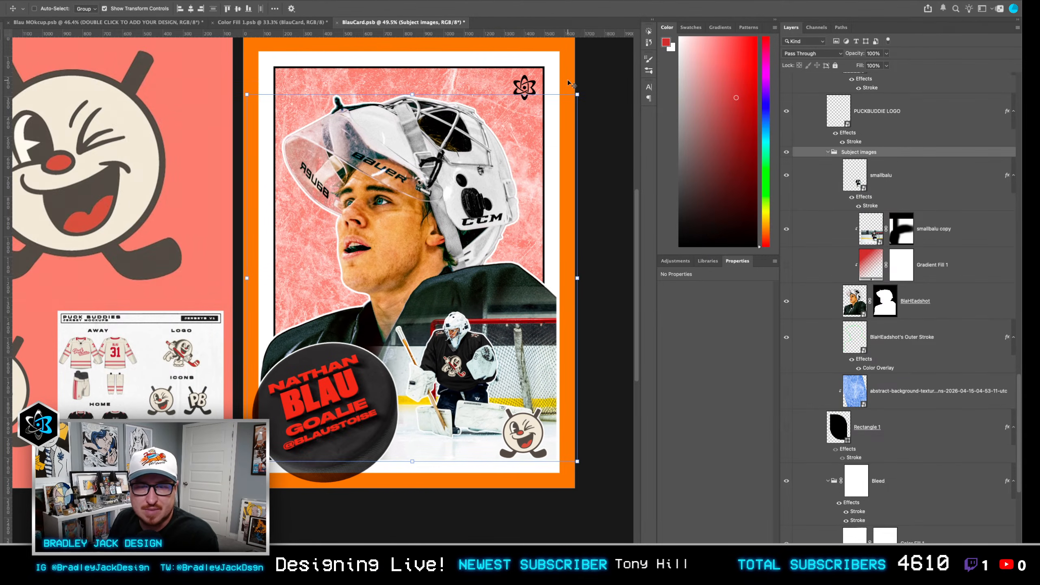
key(shift+Down)
key(shift+Left)
key(Up)
key(Up)
key(Up)
key(Up)
key(Left)
key(Left)
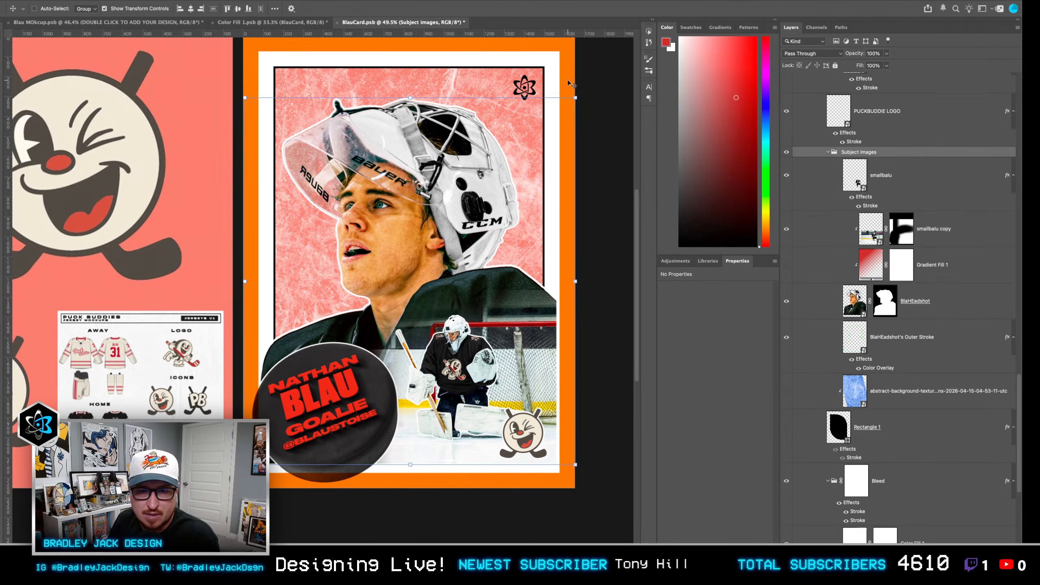
key(Up)
key(Up)
key(Up)
key(Up)
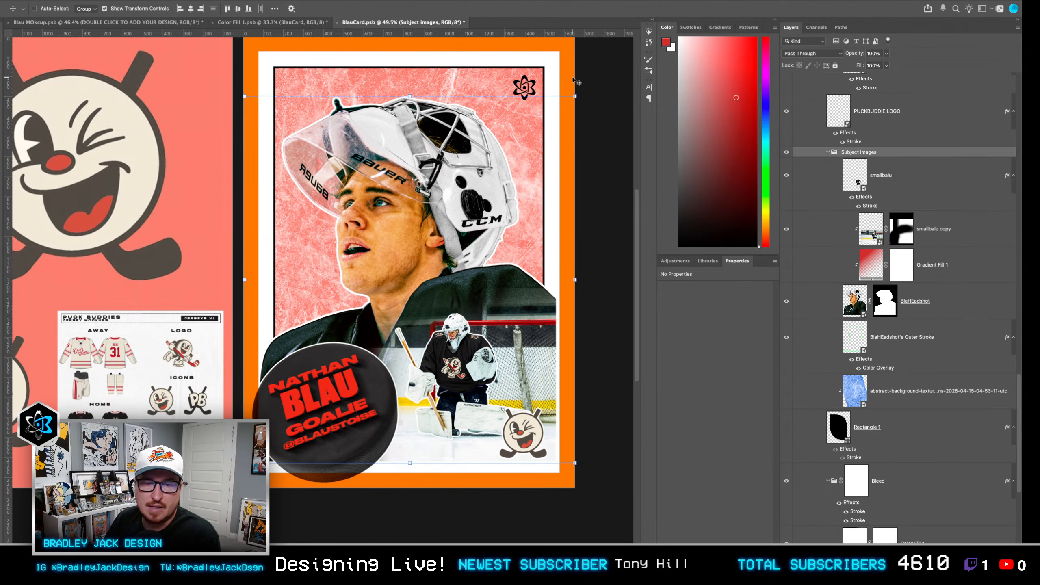
Hide the Subject Images group and compare the bare card background with the yellow Break Point poster on Pinterest.
key(super+Tab)
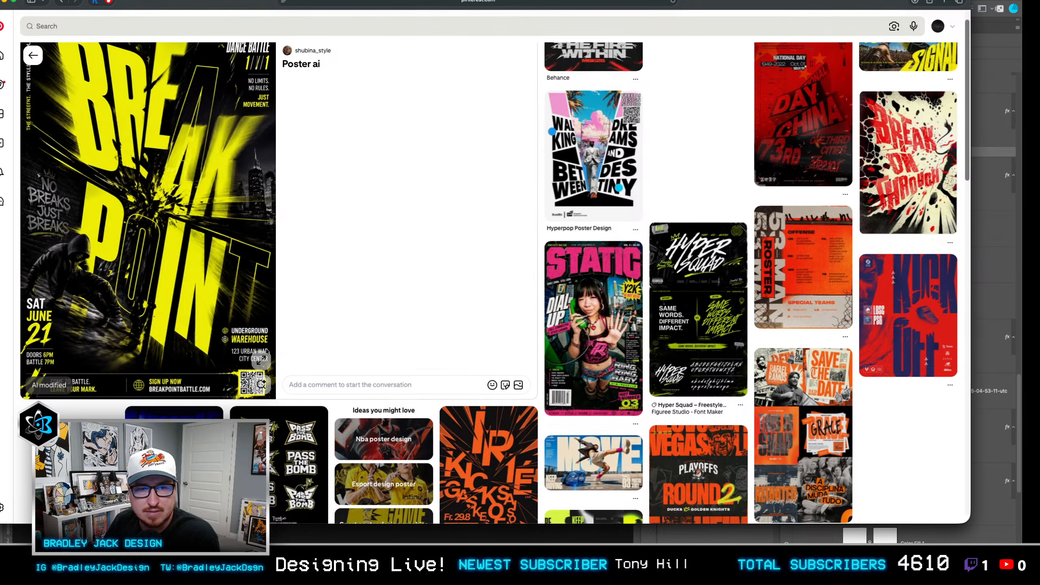
key(super+Tab)
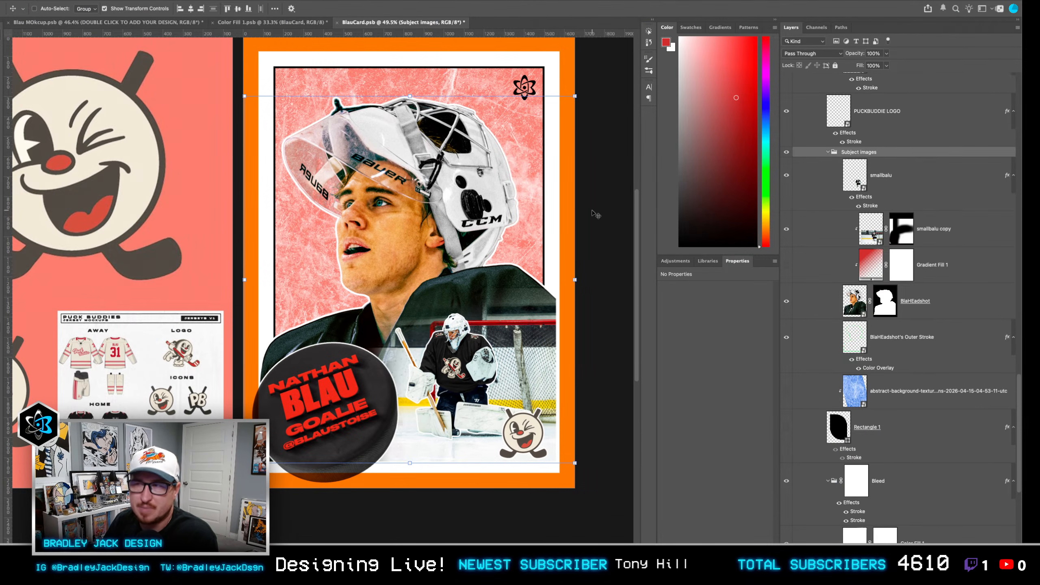
click(786, 152)
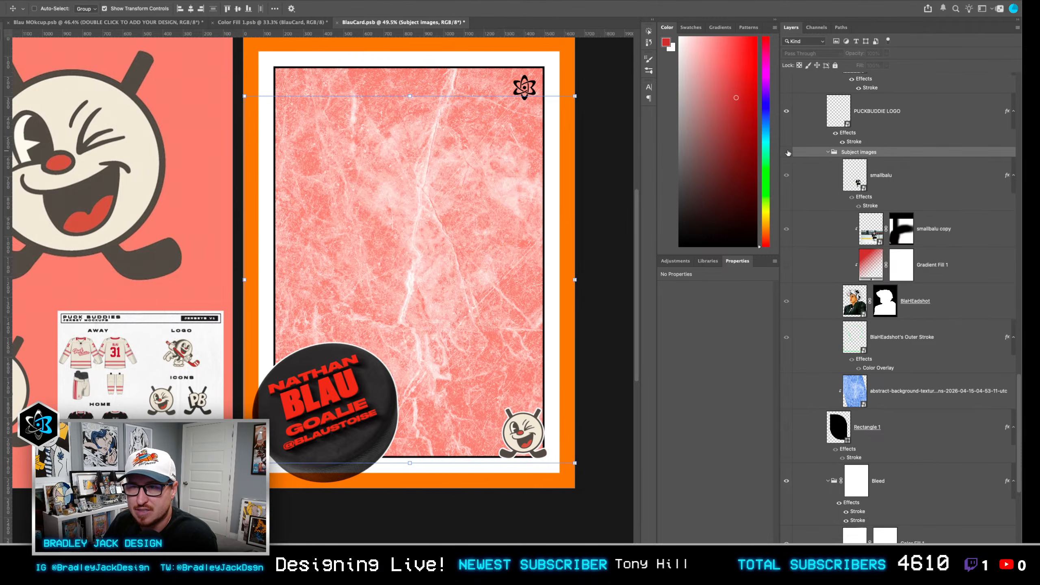
key(super+Tab)
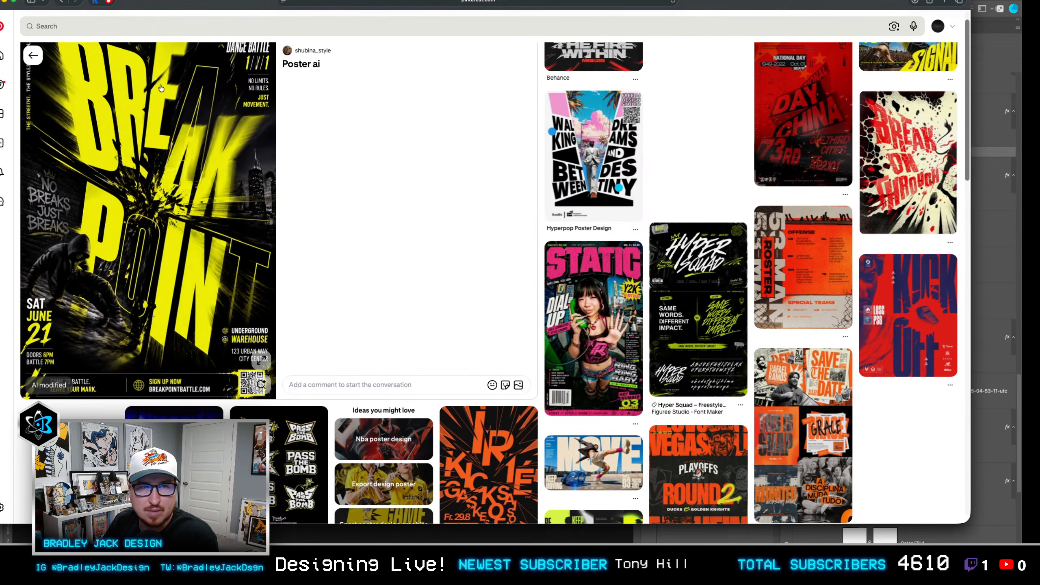
key(super+Tab)
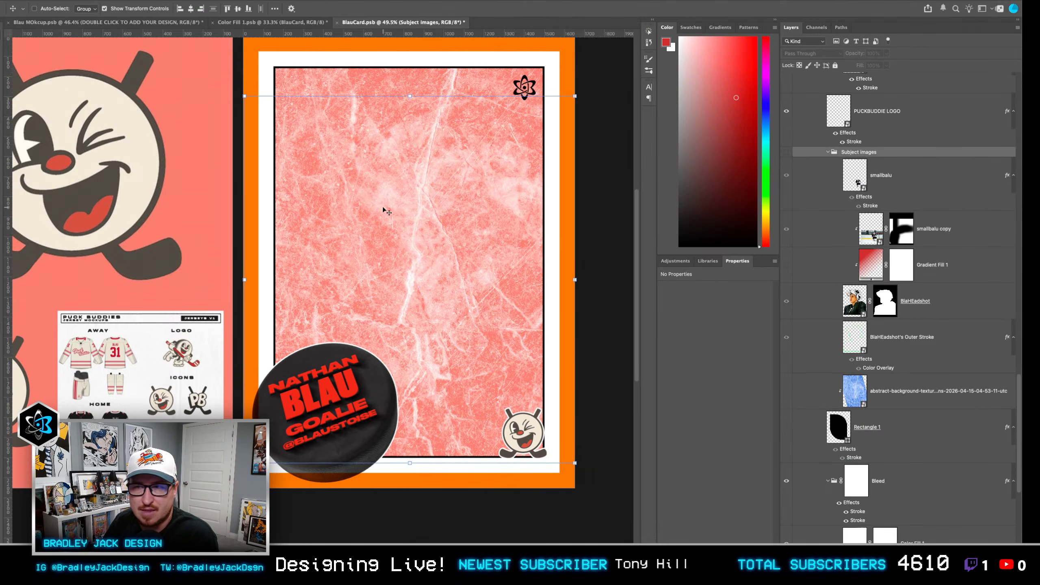
Add the two-line text PUCK BUDDIES in red 36 pt Druk Wide Heavy on a layer above the Subject Images group.
click(329, 160)
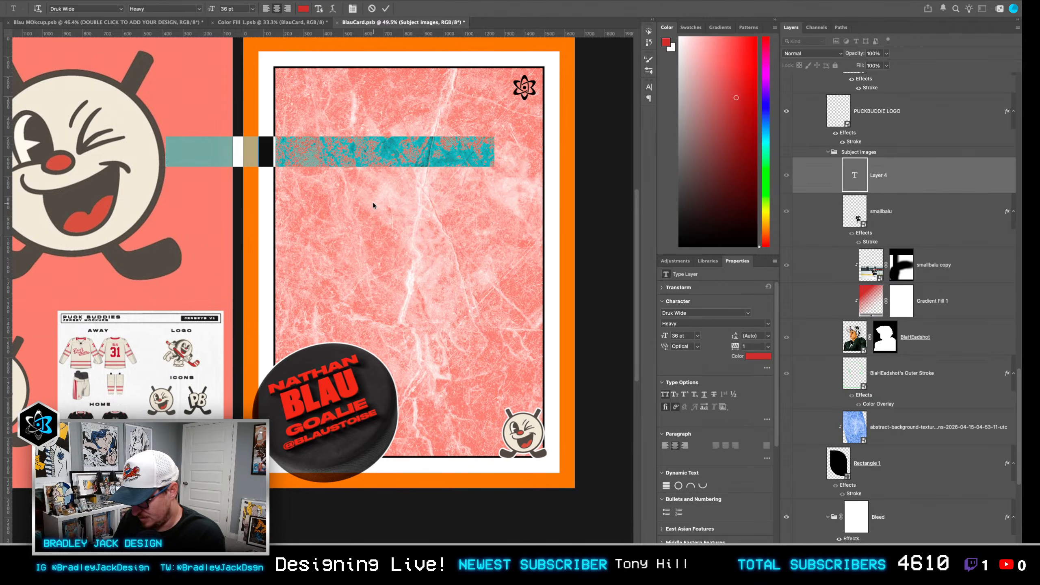
key(BackSpace)
drag(856, 193, 811, 150)
click(371, 153)
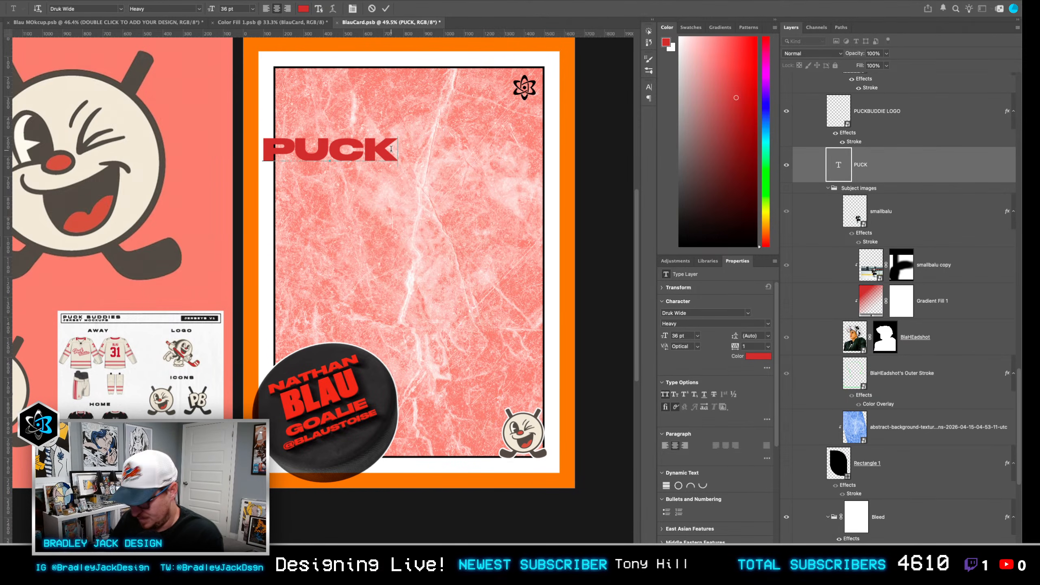
text(BUDDIES)
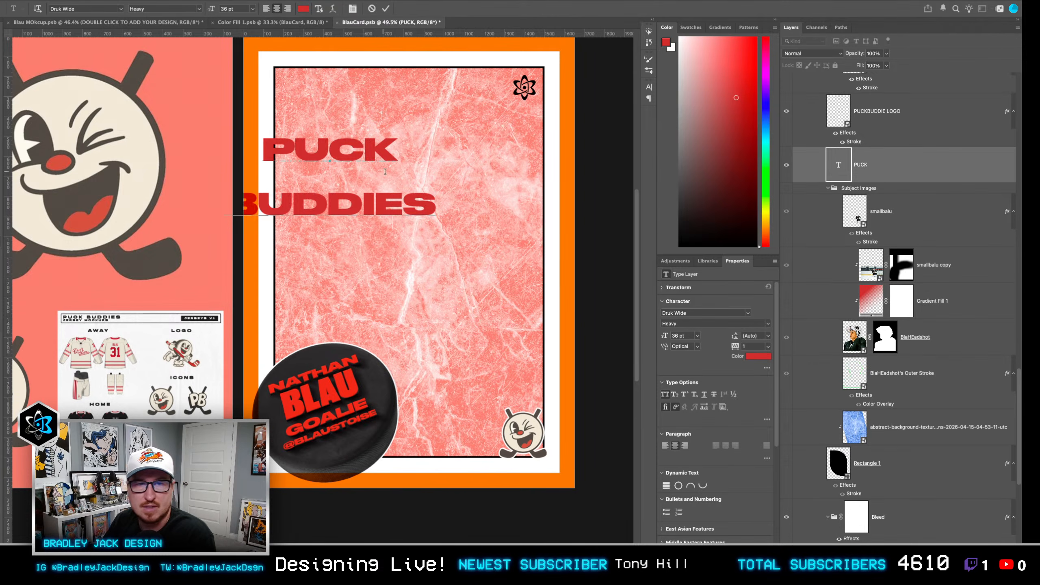
Left-align the PUCK BUDDIES text and move it into the upper part of the red card background.
key(super+a)
click(266, 9)
key(super+Return)
key(v)
drag(365, 204, 346, 196)
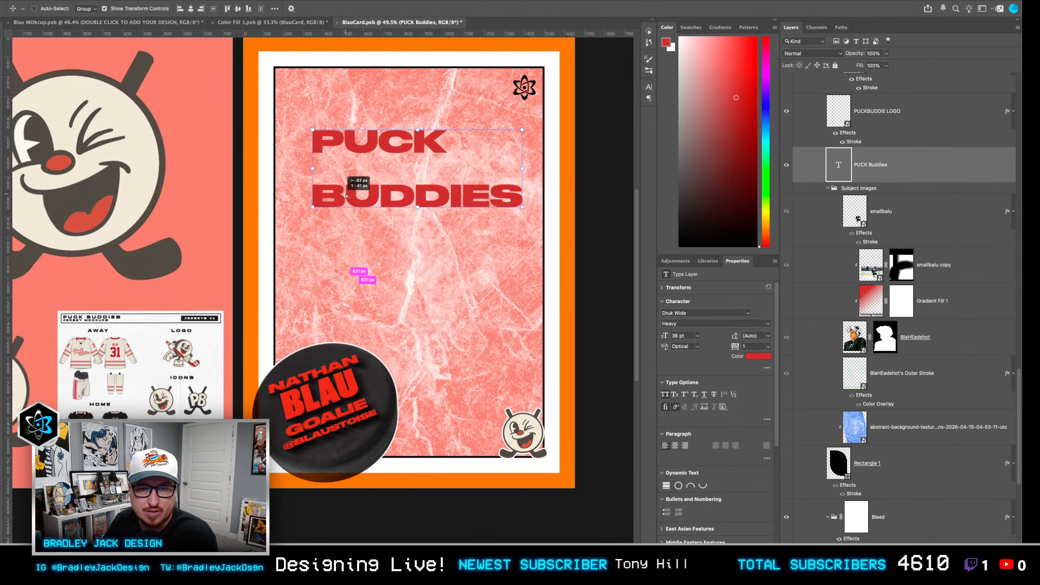
key(t)
click(492, 197)
key(super+a)
key(super+Return)
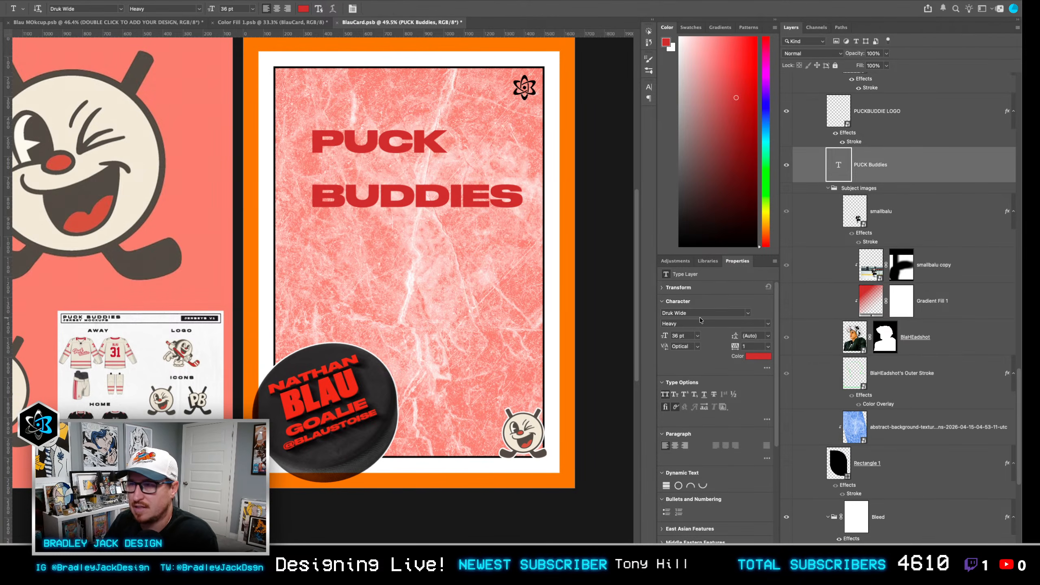
key(super+Tab)
key(super+Tab)
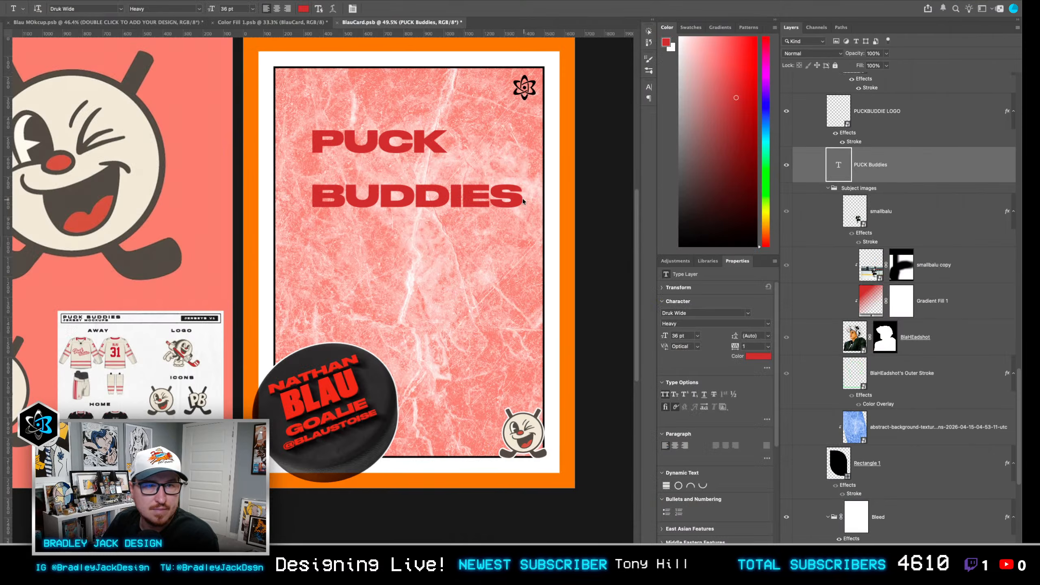
Change the font of the PUCK BUDDIES text to Beachwood XTall ExtraBold.
click(445, 195)
key(super+a)
click(704, 311)
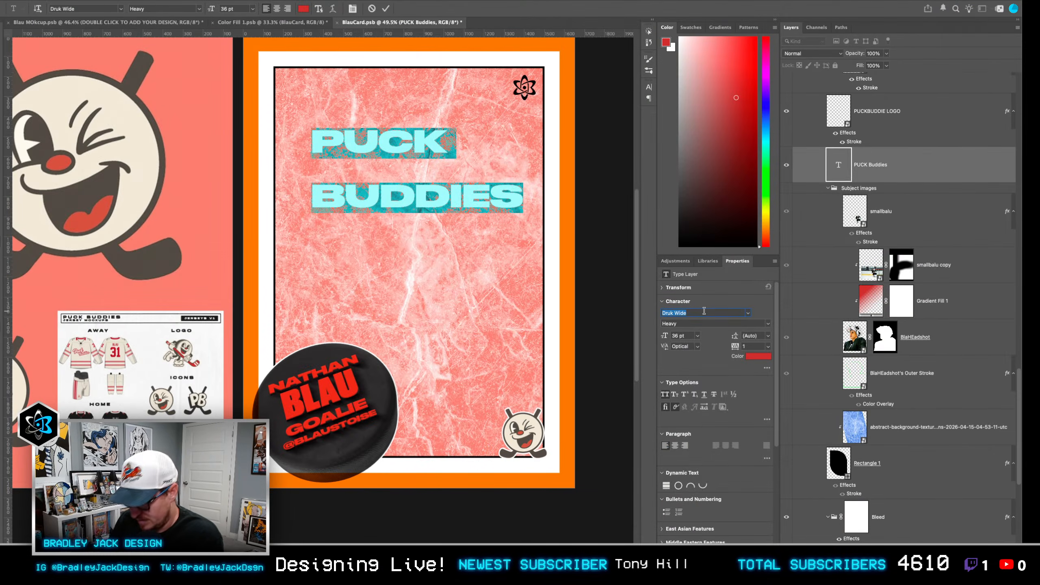
text(beachwood)
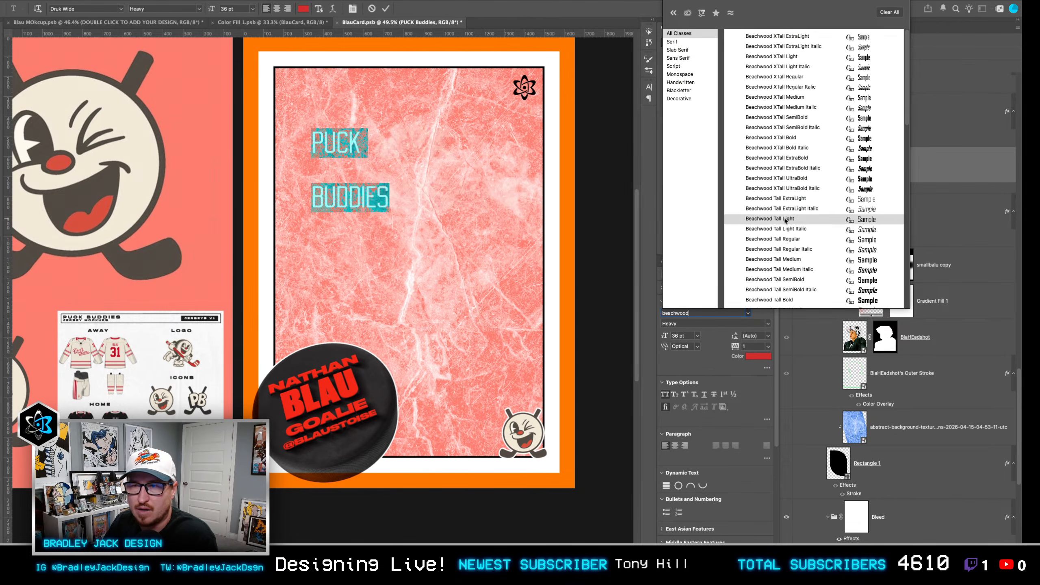
click(767, 160)
Enlarge the PUCK BUDDIES text to 126 pt.
click(690, 371)
key(shift+Up)
key(shift+Up)
key(shift+Up)
key(shift+Up)
key(shift+Up)
key(shift+Up)
key(shift+Up)
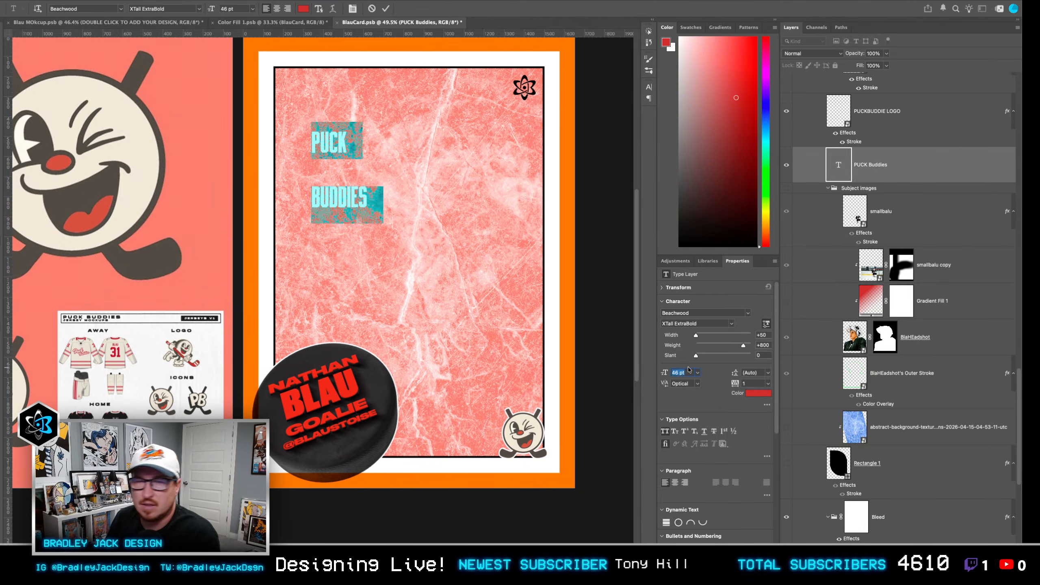
key(shift+Up)
key(shift+Up)
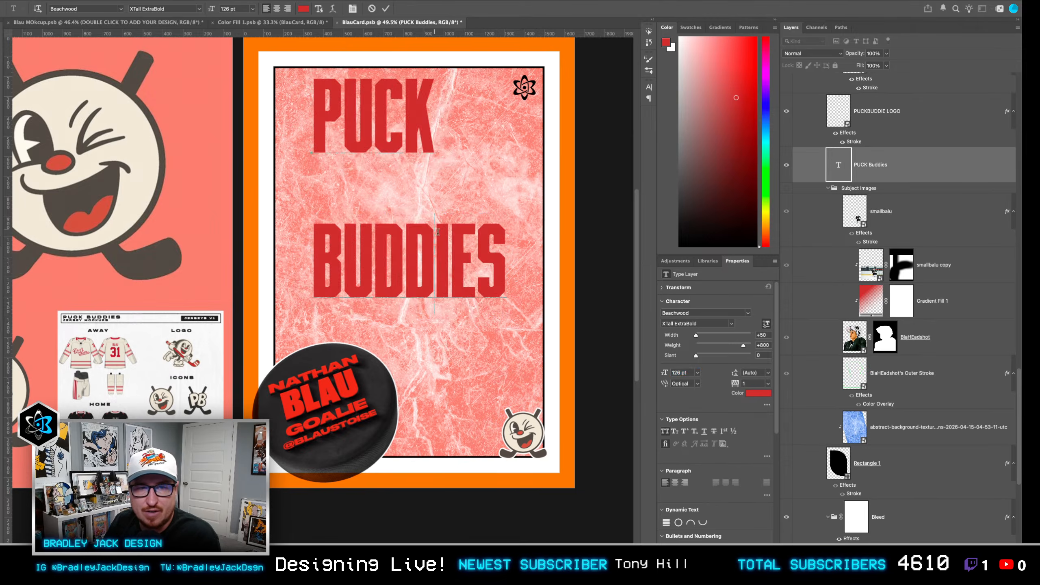
key(super+Return)
Centre-align the PUCK BUDDIES text and set its leading to 71 pt.
drag(271, 259, 454, 258)
double_click(425, 257)
key(super+shift+c)
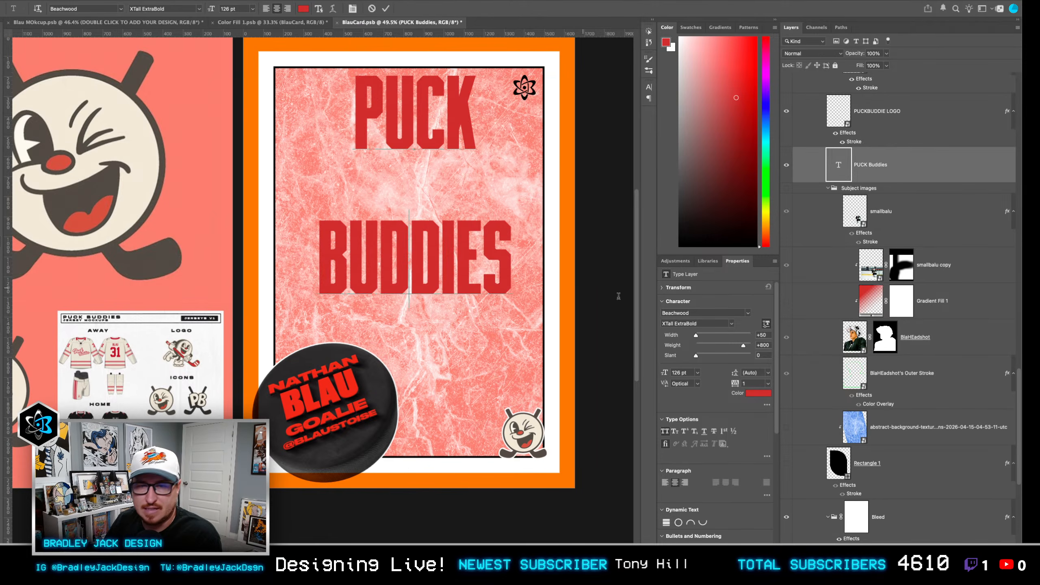
scroll(752, 372, down, 15)
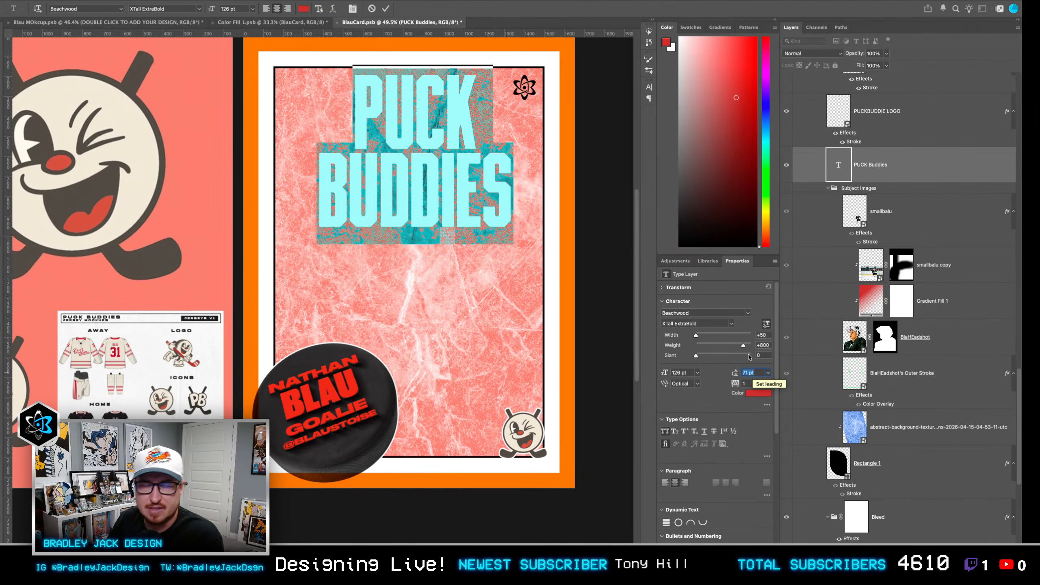
key(super+Return)
Move the text lower on the card and delete the word BUDDIES so that only PUCK remains.
key(v)
drag(431, 190, 426, 246)
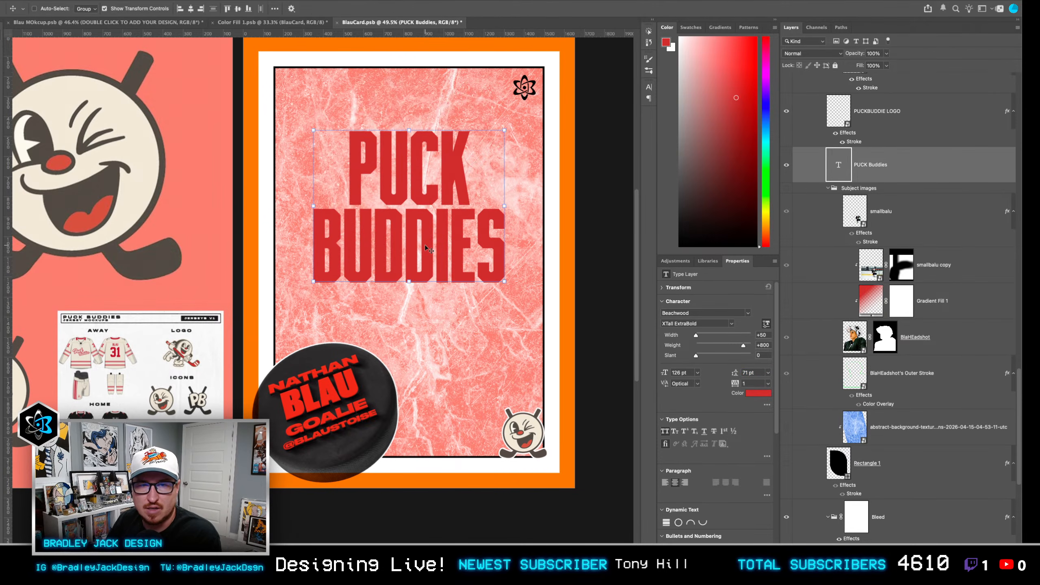
key(t)
drag(317, 251, 551, 265)
key(BackSpace)
key(super+Return)
key(v)
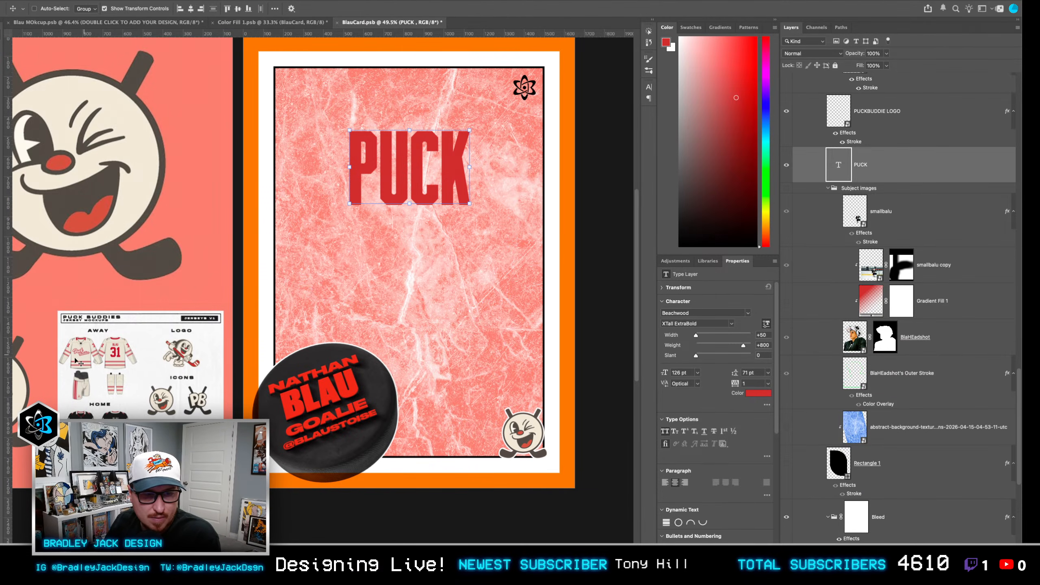
Reduce the PUCK text to a single letter P and make a separate copy beside it reading U.
key(super+Tab)
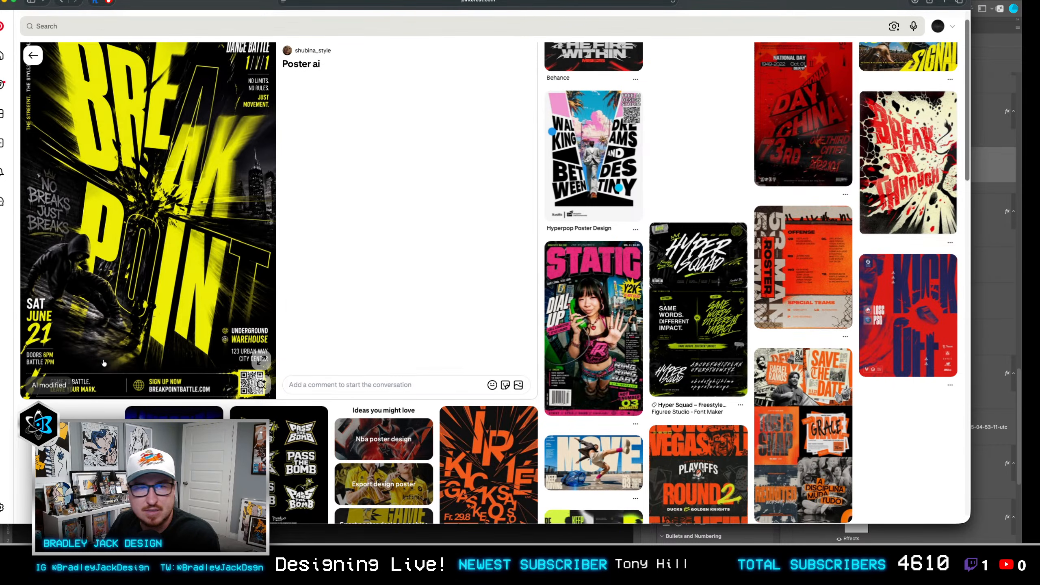
key(super+Tab)
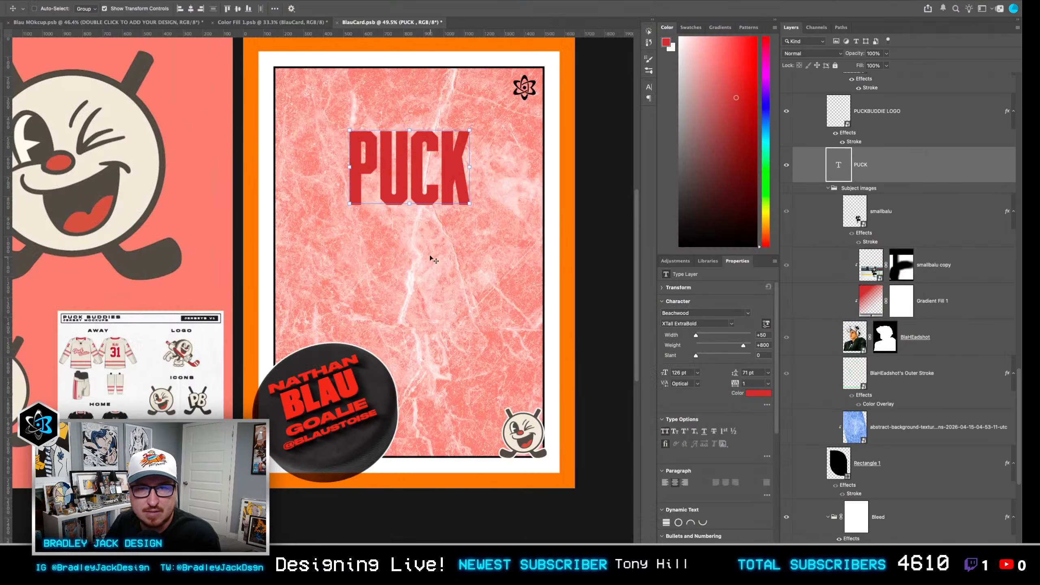
mouse_move(424, 197)
mouse_down()
mouse_move(421, 188)
mouse_move(332, 187)
mouse_move(429, 187)
mouse_up()
key(t)
double_click(401, 182)
text(P)
key(super+a)
text(U)
key(super+Return)
Duplicate the U text layer twice to form an evenly spaced row of four separate letters.
click(430, 188)
key(super+space)
text(v)
key(BackSpace)
text(v)
key(BackSpace)
key(Escape)
drag(430, 190, 483, 187)
double_click(483, 188)
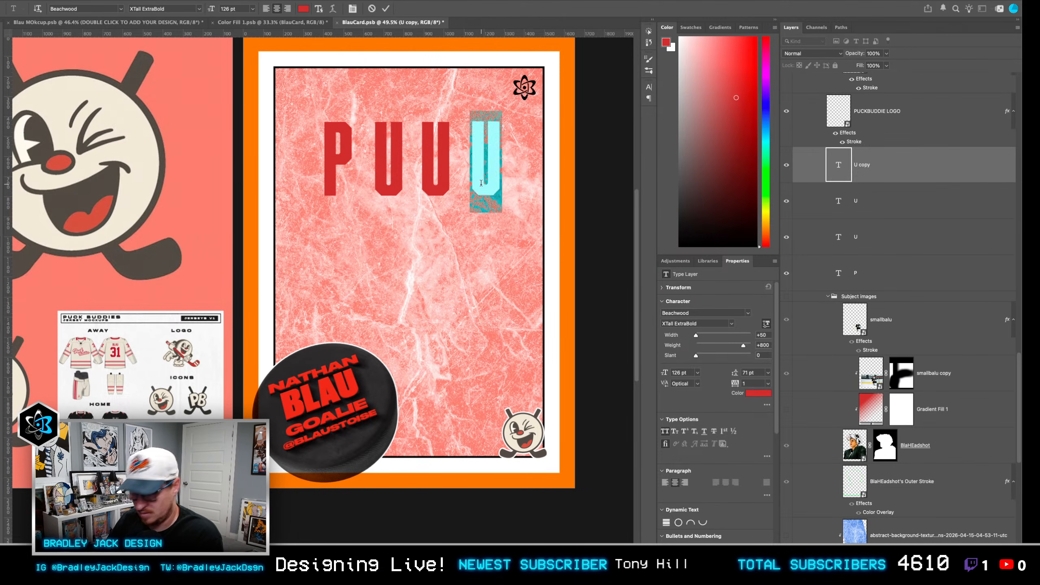
Change the last letter to K and the third to C to spell PUCK, and select all four letter layers.
text(k)
double_click(426, 173)
text(c)
key(Escape)
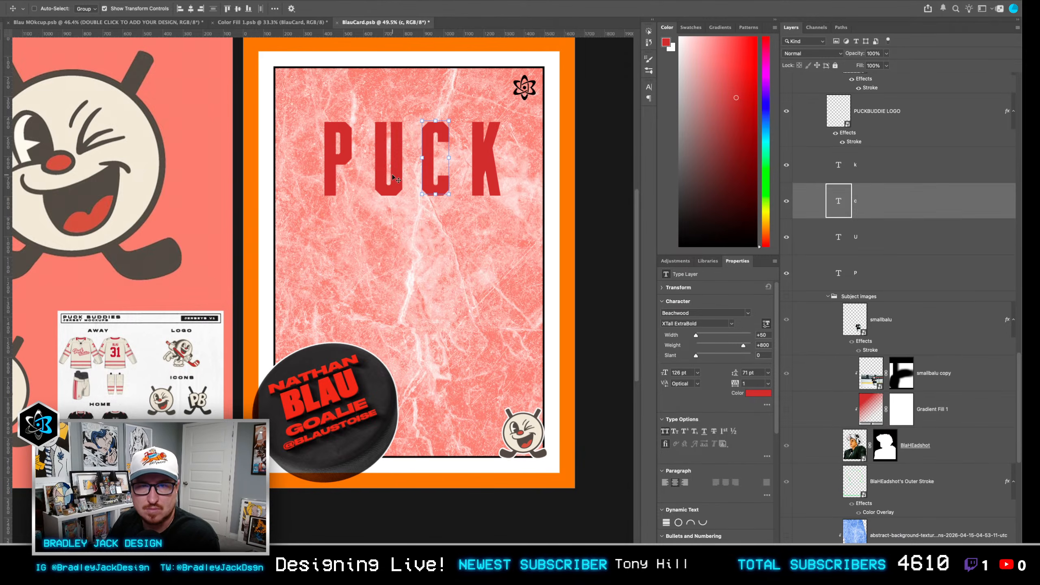
click(861, 171)
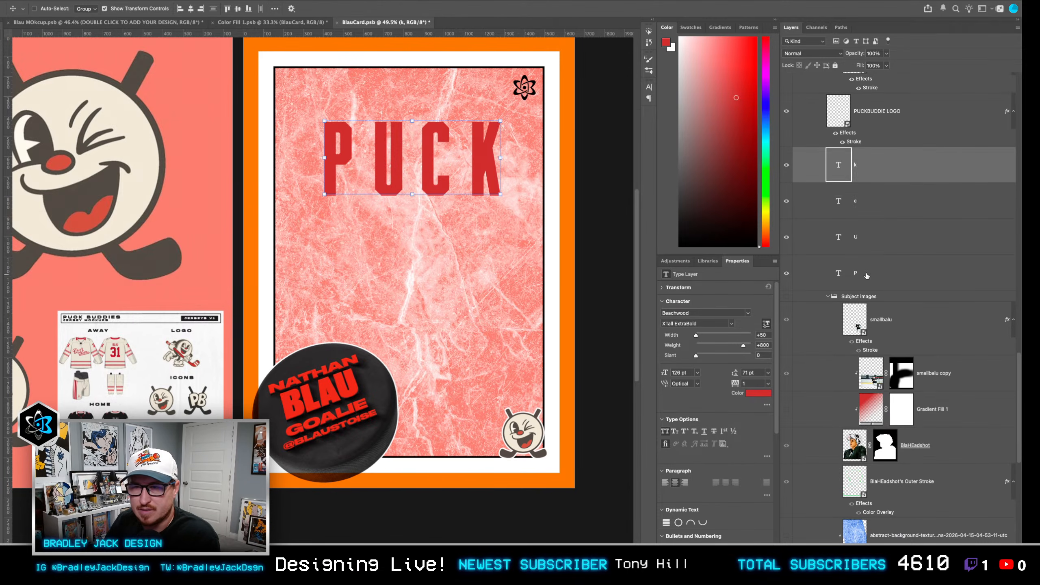
shift+click(865, 279)
Check the BREAK POINT reference poster in the browser and change the Color Fill 2 background layer to black.
key(super+Tab)
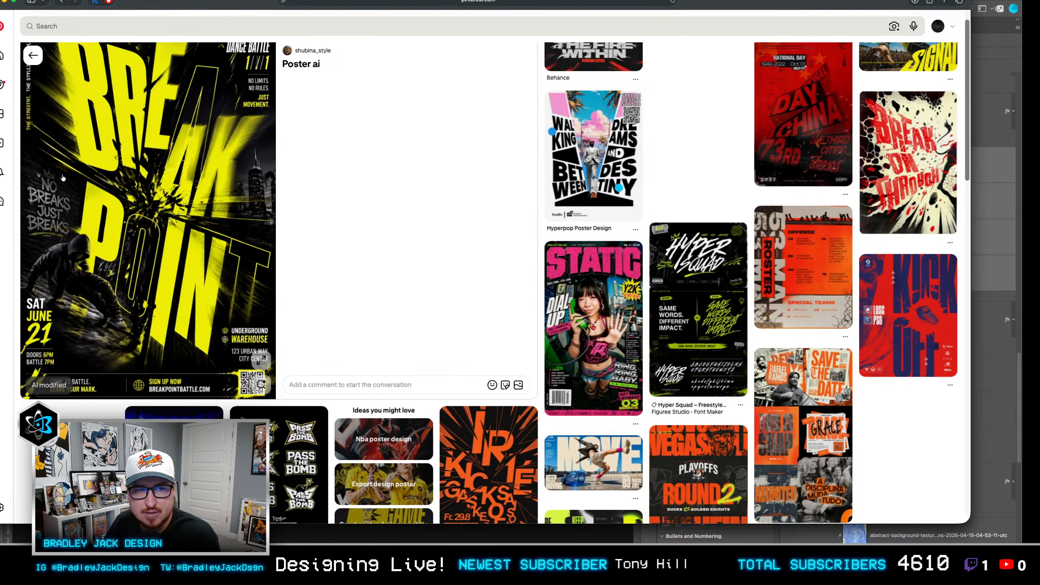
key(super+Tab)
scroll(919, 464, down, 5)
scroll(919, 463, down, 3)
double_click(838, 430)
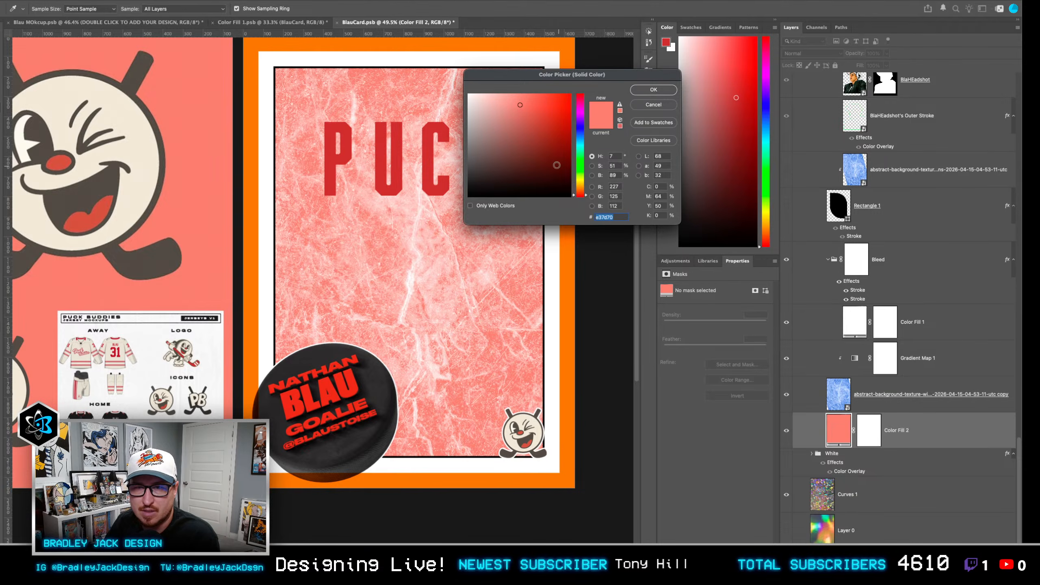
drag(559, 165, 621, 256)
key(Return)
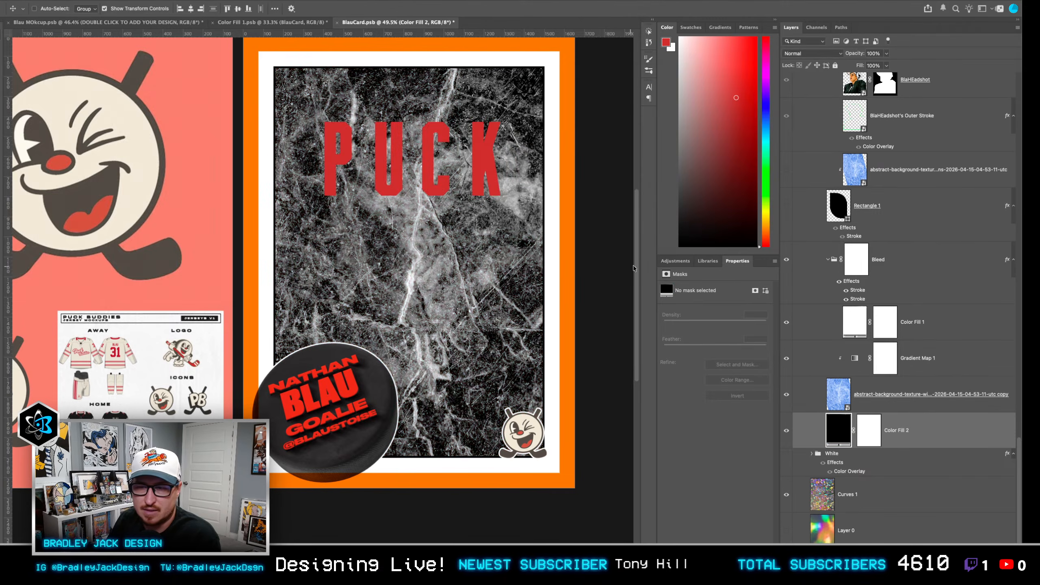
Inspect the Gradient Map 1 gradient and set the marble texture layer beneath it to 50% opacity.
click(942, 395)
click(786, 368)
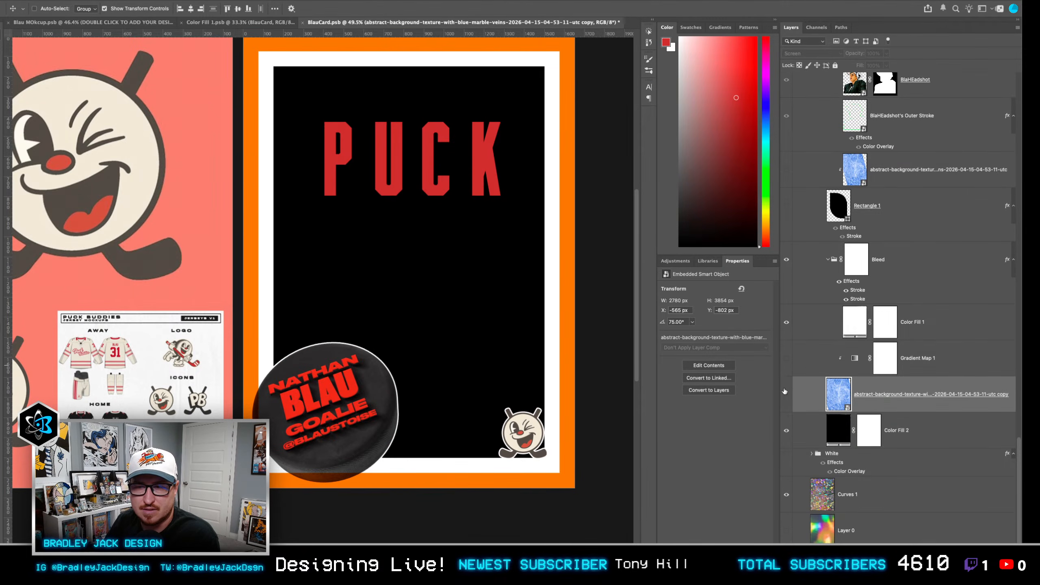
click(785, 393)
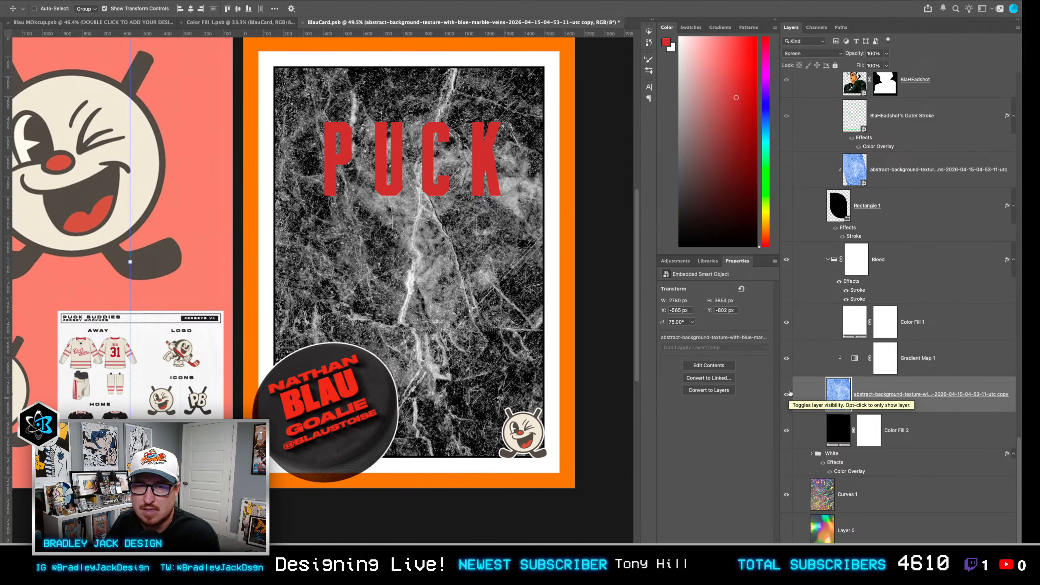
click(853, 358)
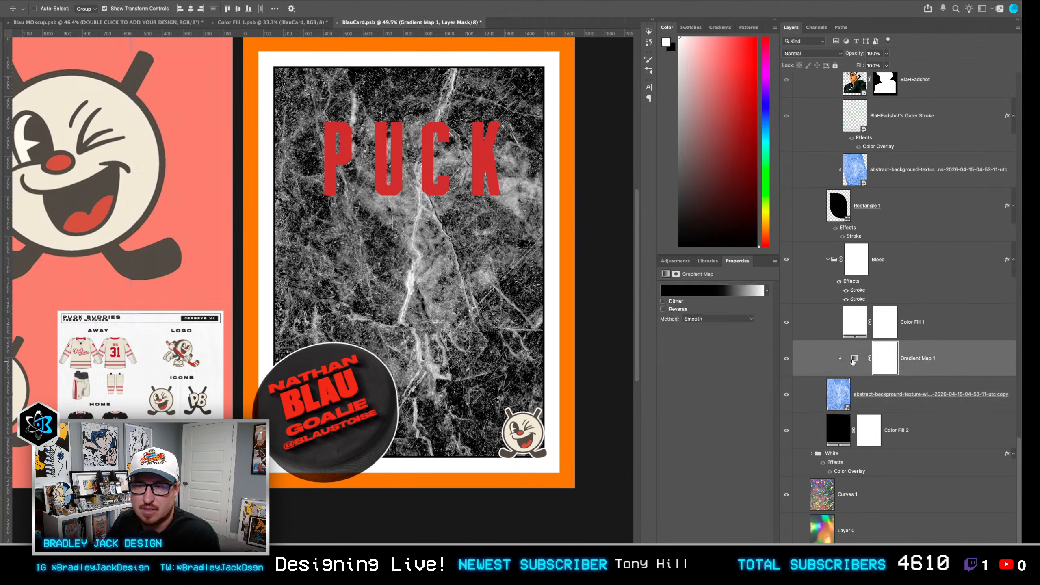
click(722, 290)
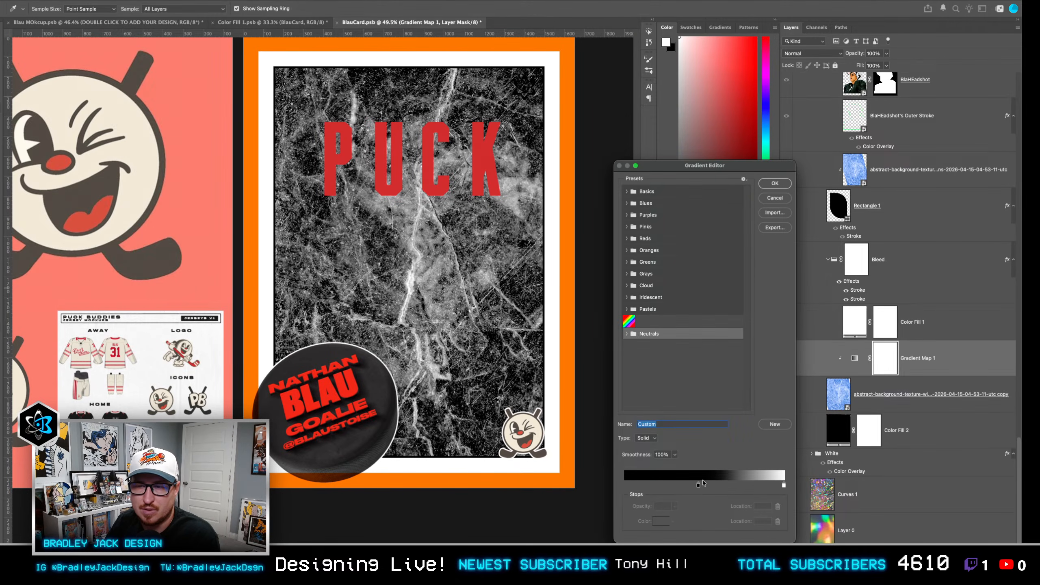
key(Return)
click(879, 395)
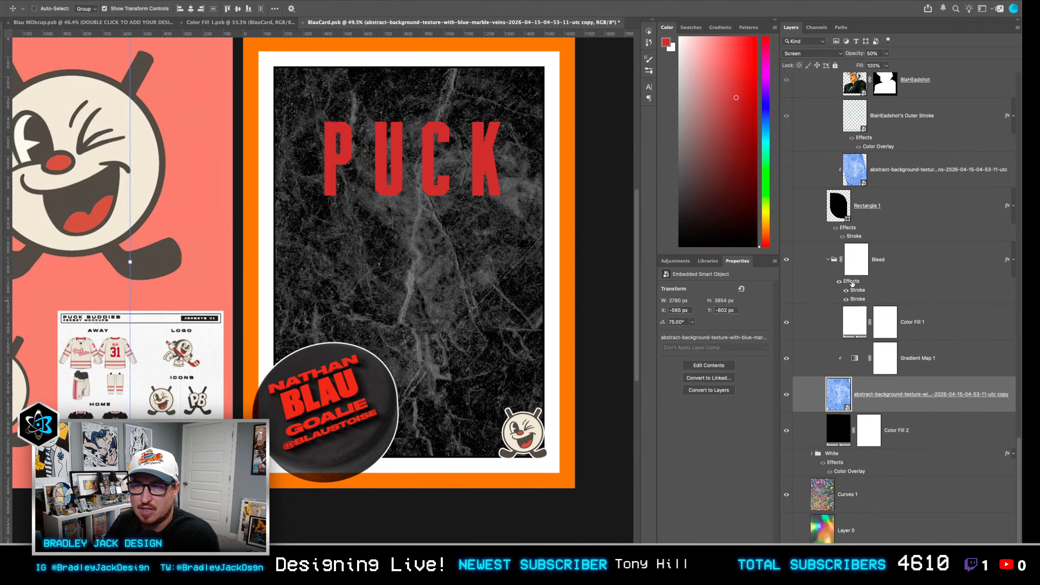
Recolour the four PUCK letters with the salmon pink sampled from the background of the mascot artwork.
key(t)
click(389, 159)
key(v)
scroll(892, 216, up, 5)
click(867, 254)
shift+click(867, 146)
click(758, 394)
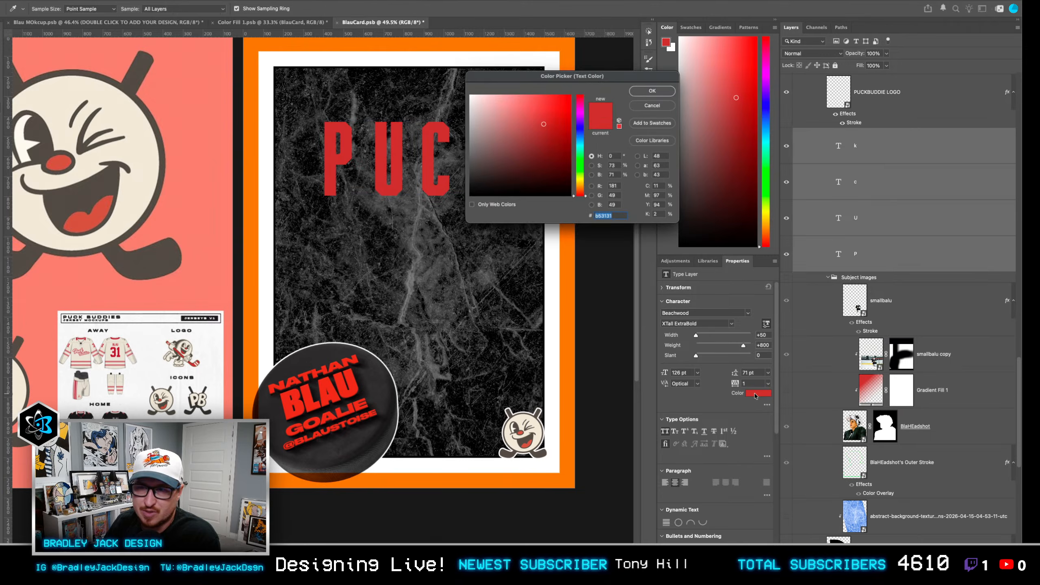
click(220, 151)
key(Return)
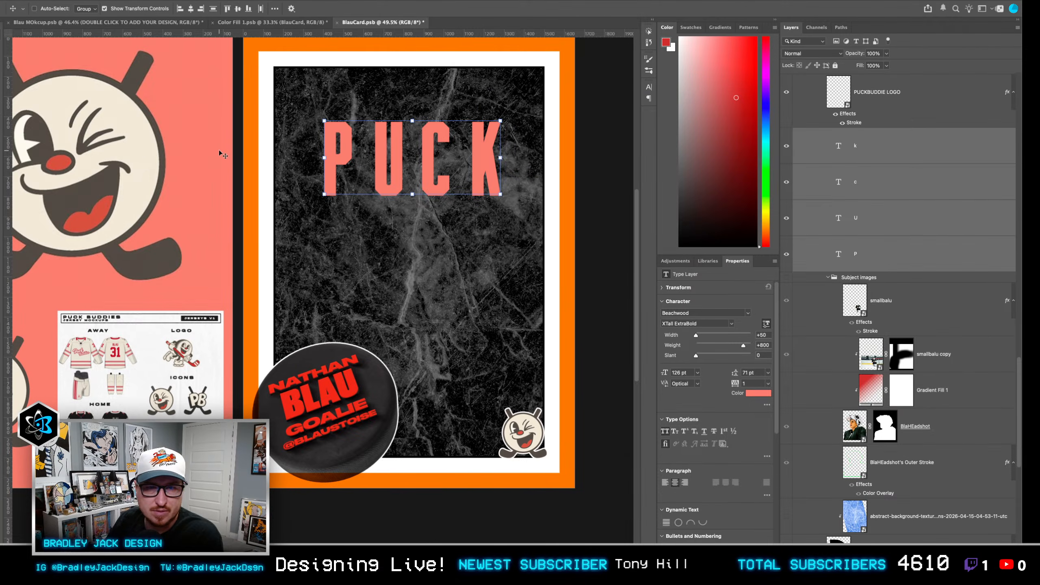
Convert the four PUCK letter text layers to shapes.
click(862, 268)
shift+click(876, 147)
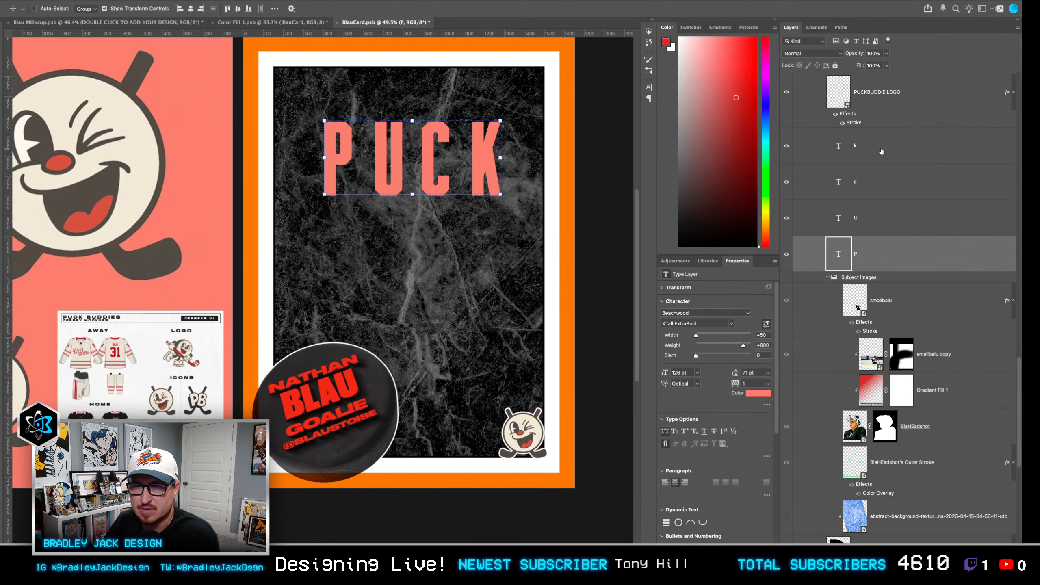
right_click(881, 147)
click(912, 403)
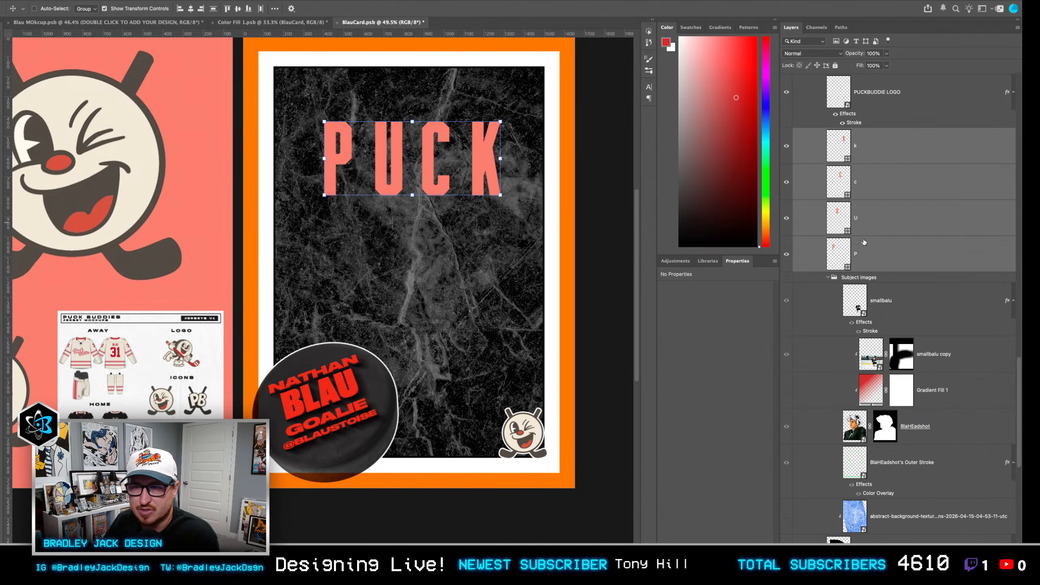
Move the P, C and K shapes inward so the letters of PUCK sit closely together.
key(super+t)
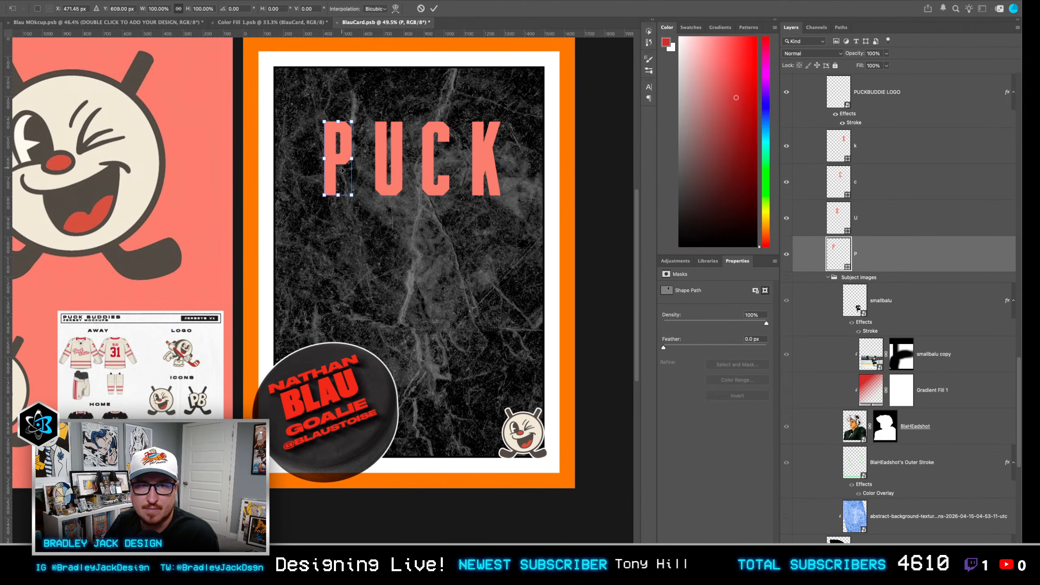
drag(338, 169, 355, 169)
key(Return)
click(881, 188)
shift+click(881, 146)
drag(447, 180, 429, 181)
drag(461, 188, 447, 187)
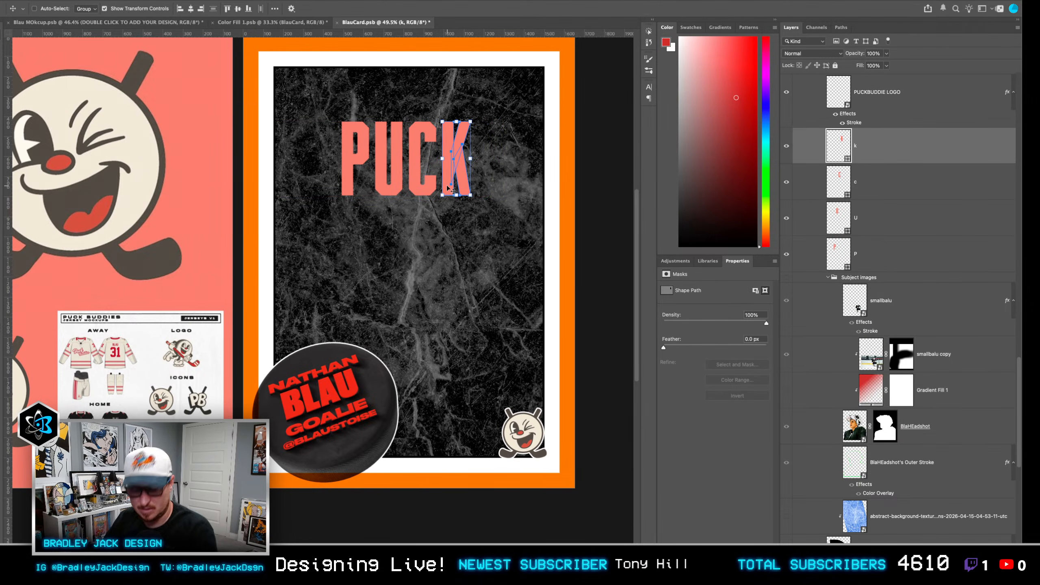
Distort the four PUCK letters to flare wider at the top, about 1177 by 479 px, and move them near the card's upper edge.
shift+click(857, 254)
key(super+Tab)
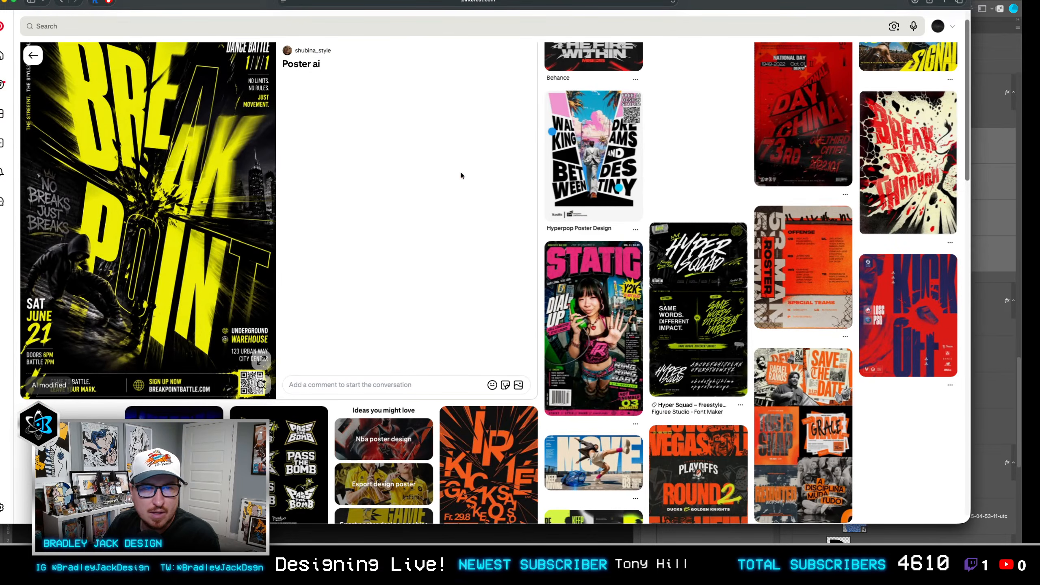
key(super+Tab)
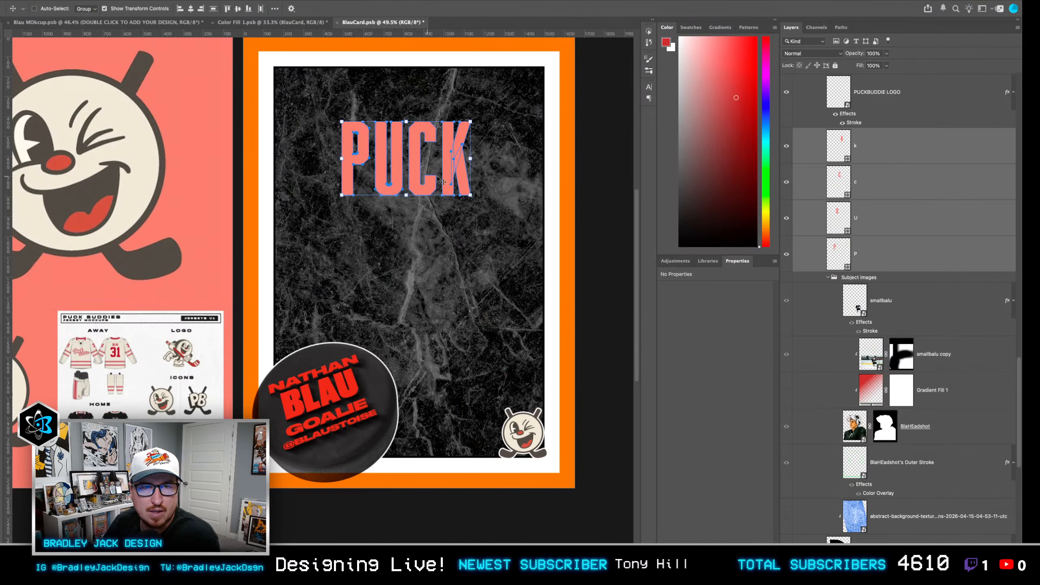
drag(470, 196, 450, 193)
drag(466, 124, 525, 109)
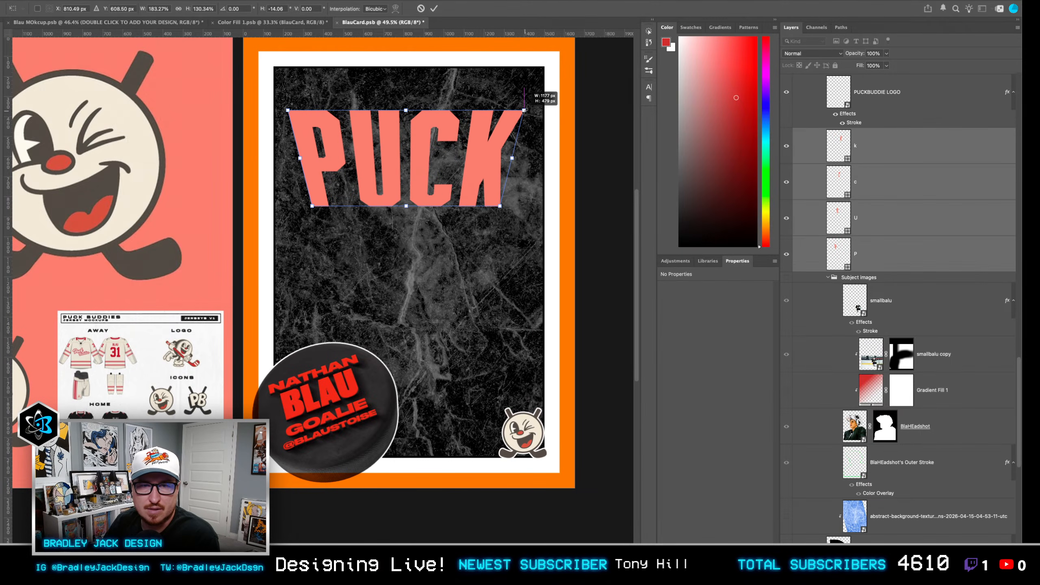
drag(457, 161, 458, 128)
key(Return)
Reduce the height of the PUCK lettering and align it with the upper edge of the black card area.
scroll(807, 176, up, 5)
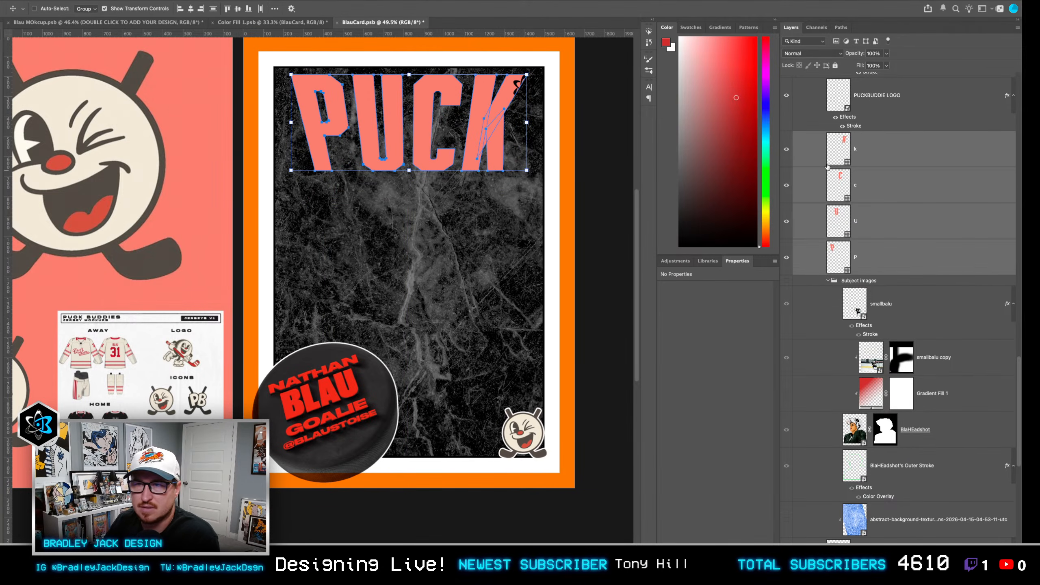
drag(409, 170, 397, 131)
key(Return)
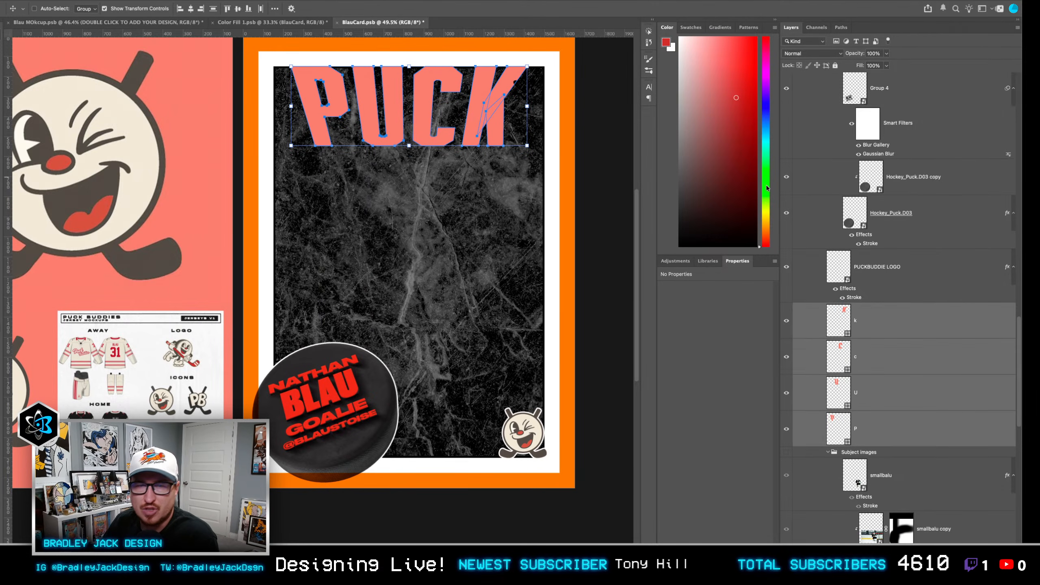
scroll(861, 228, up, 10)
scroll(858, 223, up, 12)
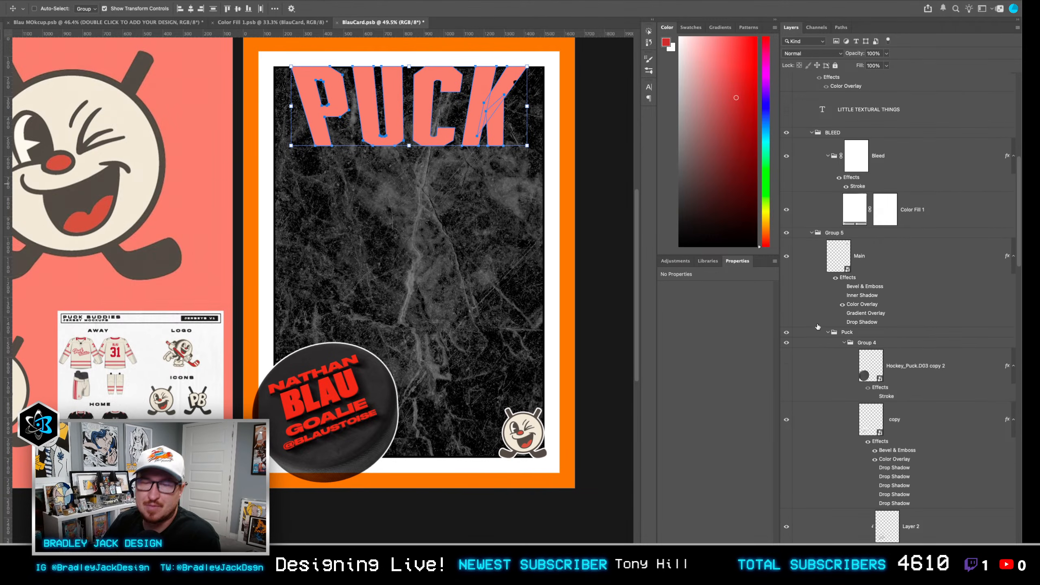
Move the PUCK lettering slightly down from the black area's upper edge and stretch it taller.
drag(429, 104, 429, 111)
drag(409, 153, 407, 182)
key(Return)
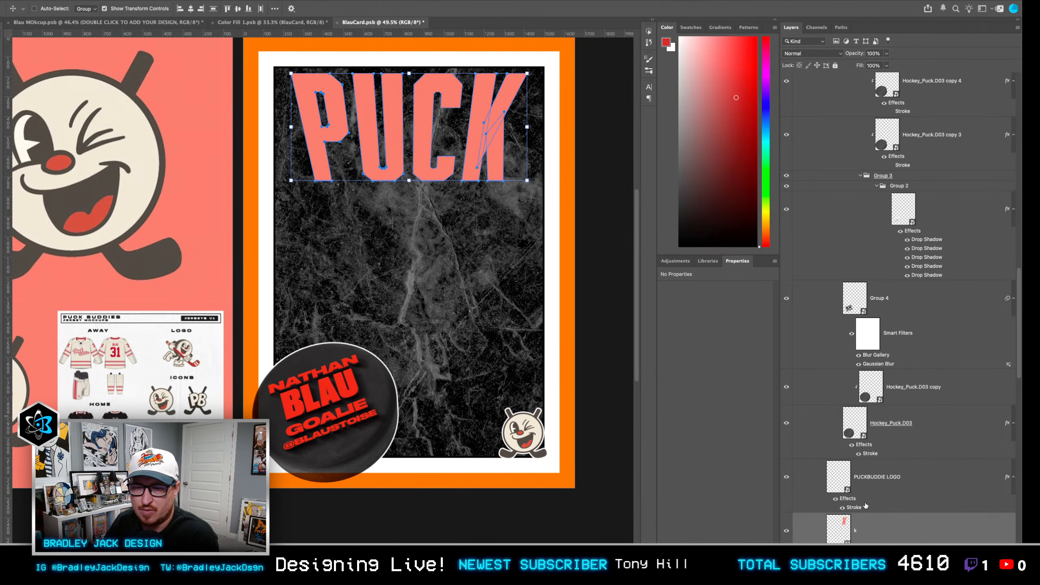
Distort the U shape so it sits close to the P and reaches slightly lower than the other letters.
scroll(865, 497, down, 5)
click(861, 440)
drag(383, 173, 386, 170)
drag(397, 80, 394, 70)
key(Return)
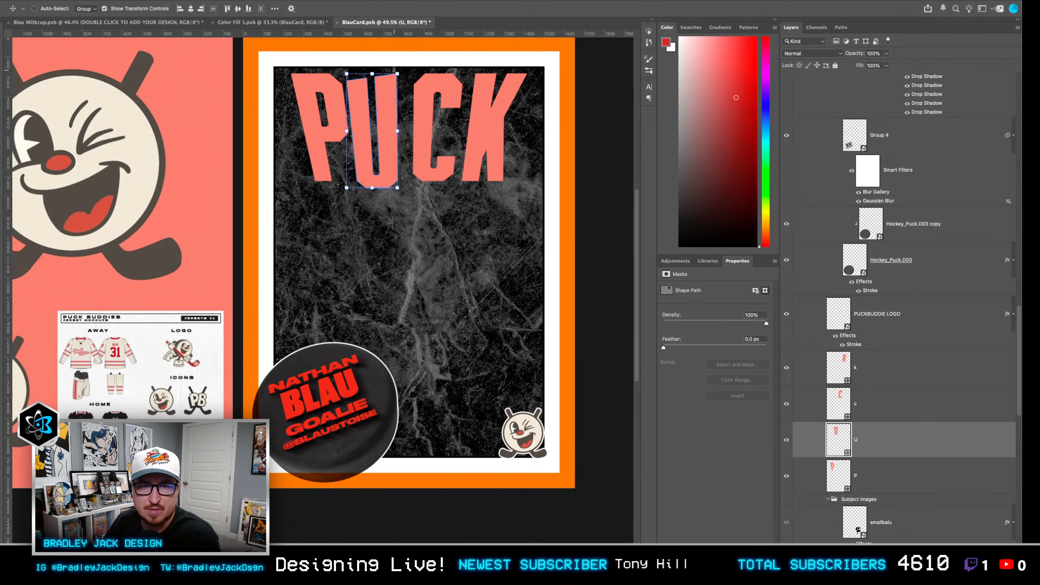
Move the C shape close beside the U and extend its lower edge slightly downward.
click(875, 414)
drag(431, 153, 423, 165)
drag(429, 87, 406, 93)
key(Return)
key(shift+Up)
key(shift+Up)
key(shift+Up)
key(shift+Up)
key(shift+Up)
key(shift+Up)
key(shift+Left)
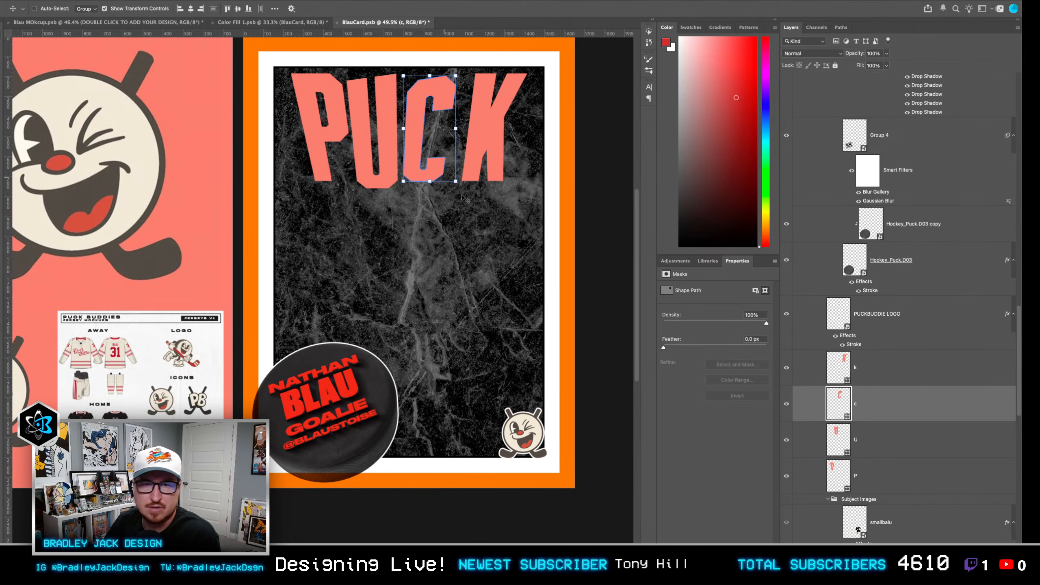
drag(456, 184, 457, 187)
key(Return)
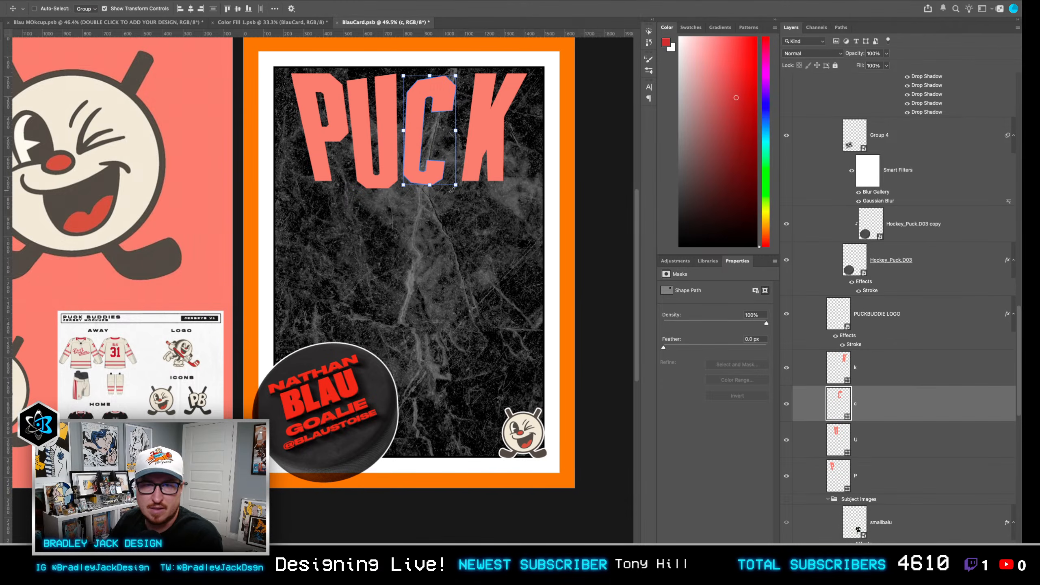
Move the K shape close beside the C and distort it so its base slants upward to the right.
click(887, 362)
drag(478, 164, 469, 171)
drag(485, 81, 481, 81)
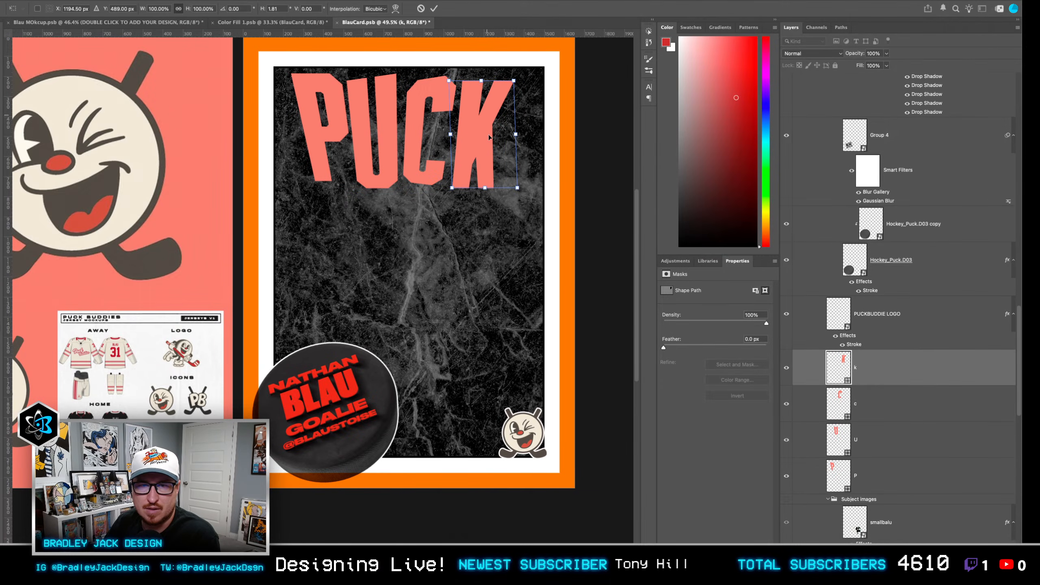
drag(452, 188, 445, 197)
drag(518, 188, 518, 183)
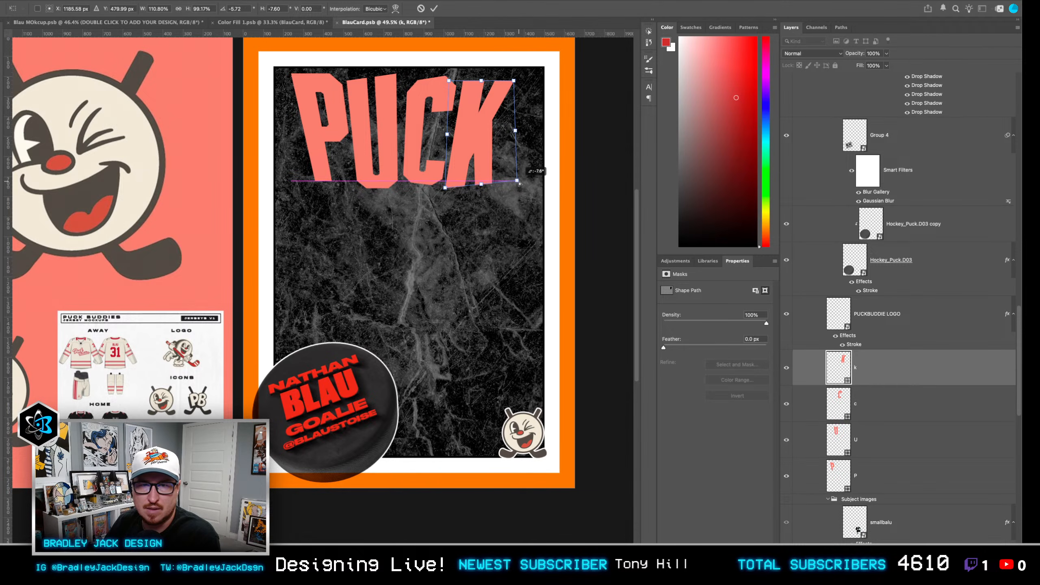
key(Return)
Pull the lower left corner of the P shape slightly downward so its base slants.
ctrl+click(303, 123)
key(ctrl+t)
drag(289, 185, 294, 195)
key(Return)
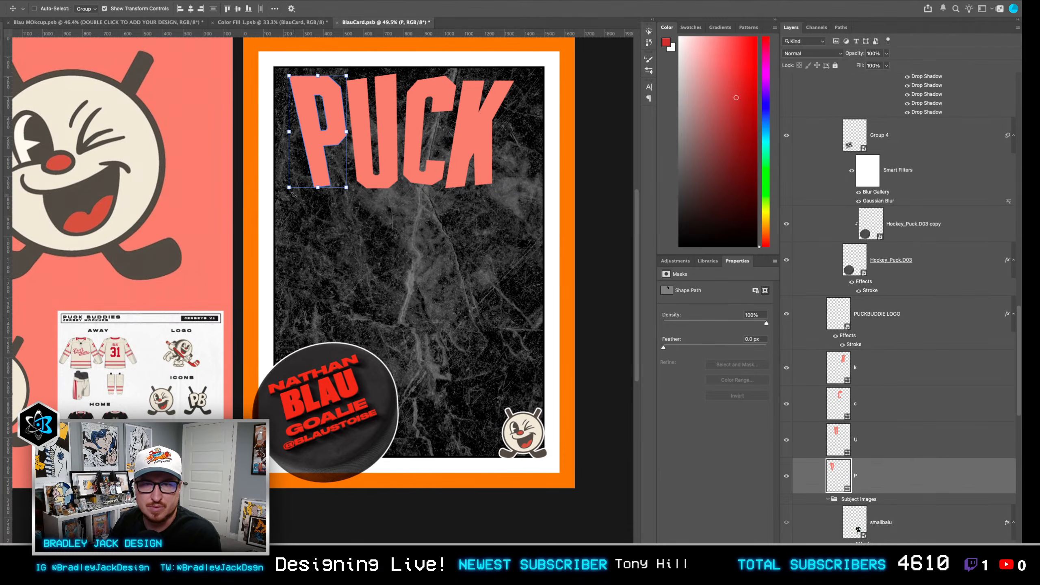
Scale the four PUCK letters together to about 117% and rotate them about -2.9 degrees near the card's upper edge.
click(870, 362)
shift+click(870, 475)
key(ctrl+t)
drag(512, 194, 553, 212)
drag(470, 204, 459, 194)
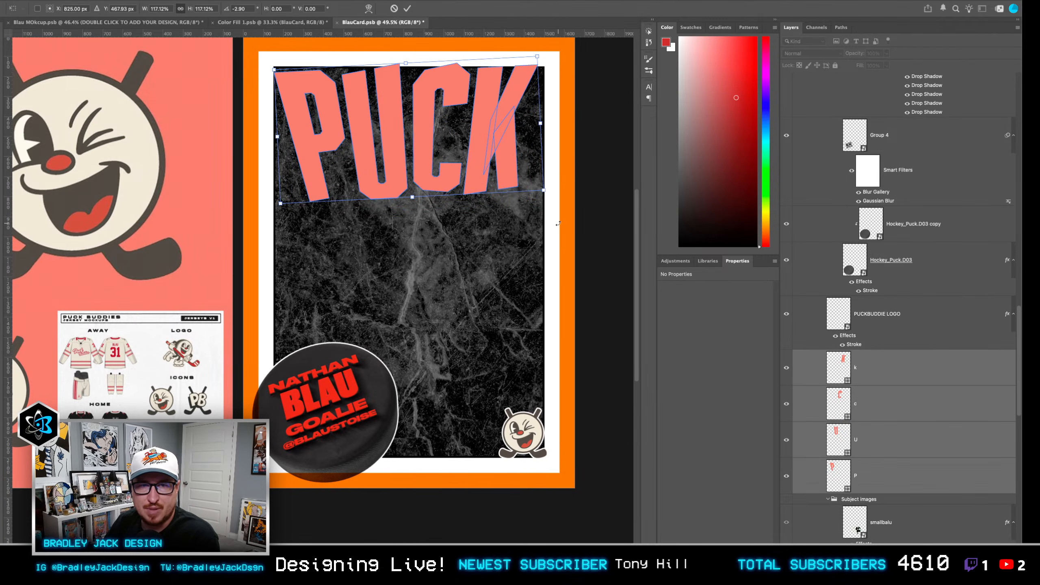
key(Return)
Nudge the PUCK lettering slightly right and down, and enlarge it to span the black area's full width.
key(Right)
key(Right)
key(Right)
key(Down)
key(Down)
key(Down)
key(Down)
key(Down)
key(Down)
key(Down)
key(Down)
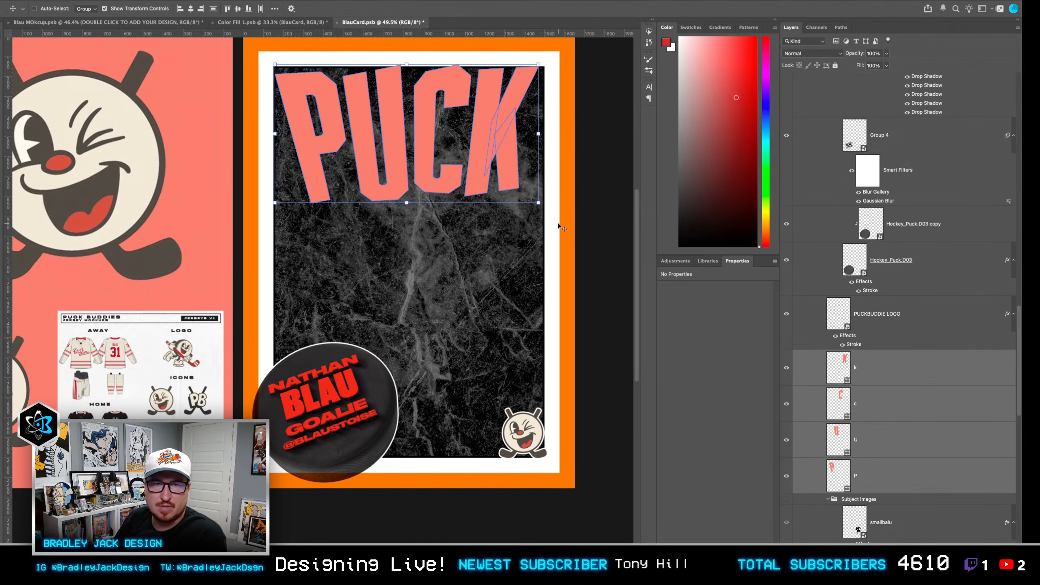
drag(537, 202, 544, 205)
key(Return)
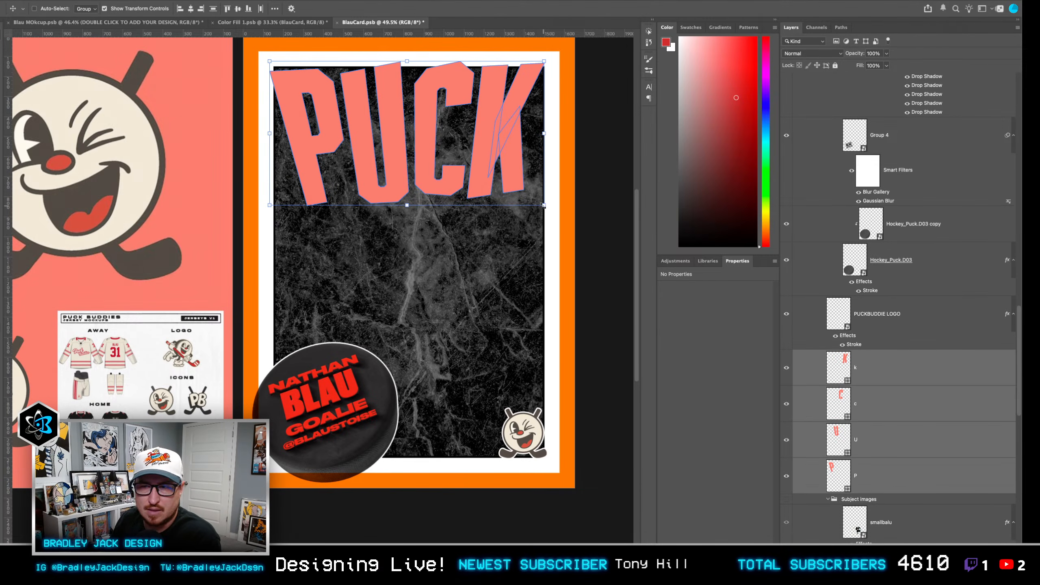
Hide the lower Bleed group that frames the card's marble background.
scroll(855, 527, down, 10)
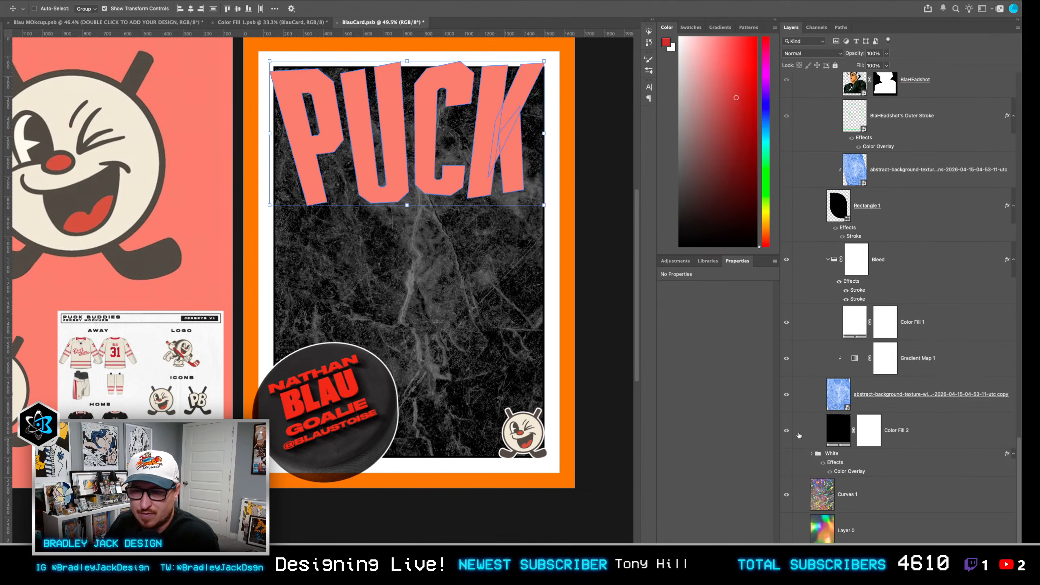
click(786, 260)
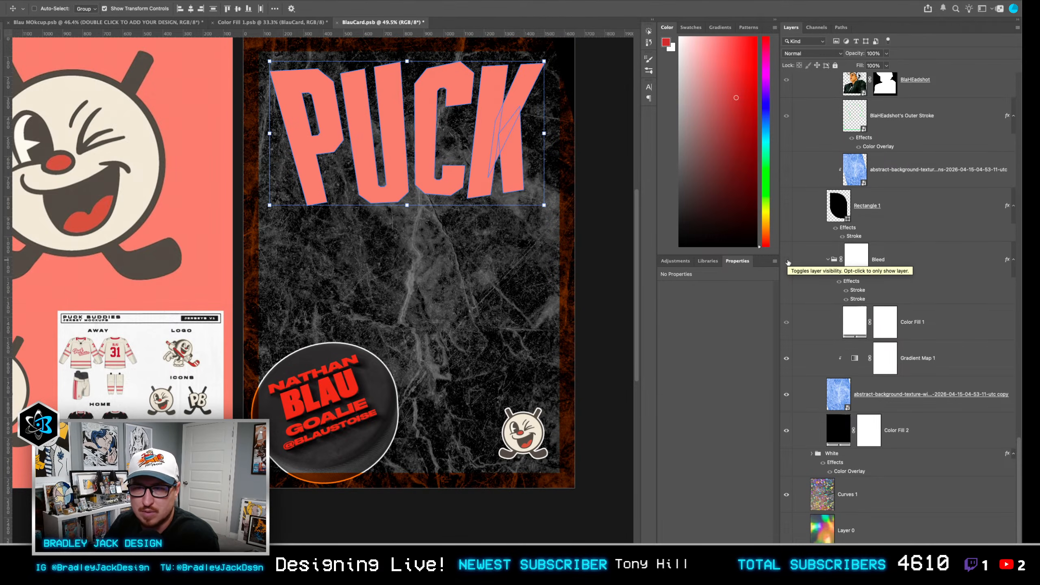
click(786, 260)
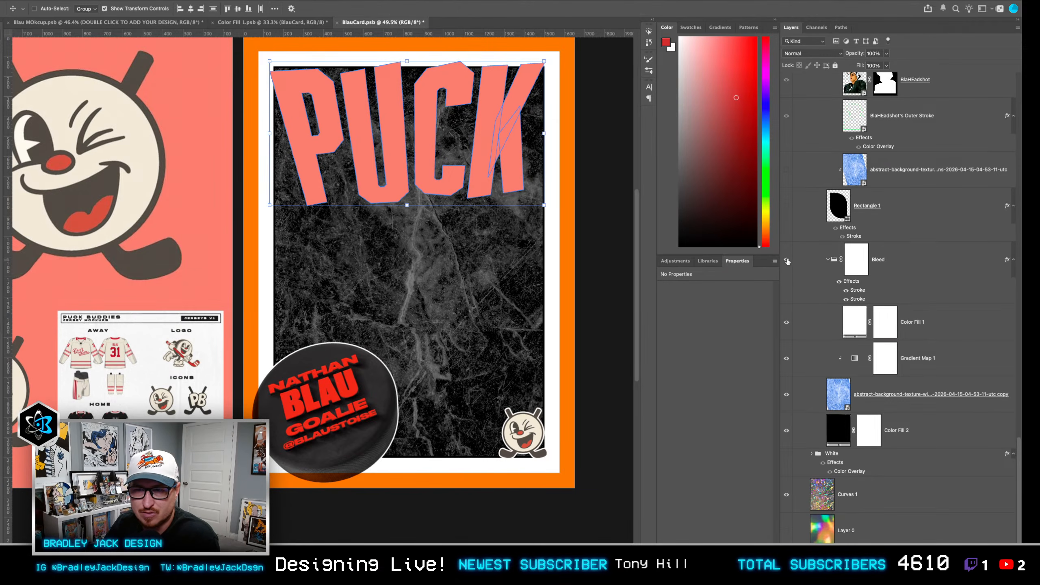
click(787, 260)
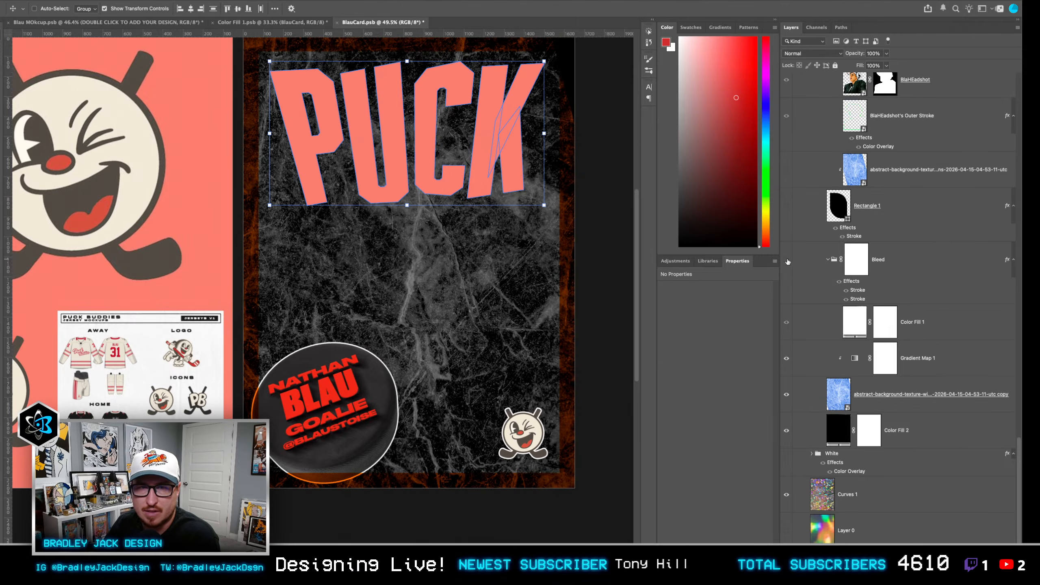
Try recolouring the Color Fill 2 background layer with the salmon pink sampled from the mascot artwork.
click(786, 431)
click(786, 431)
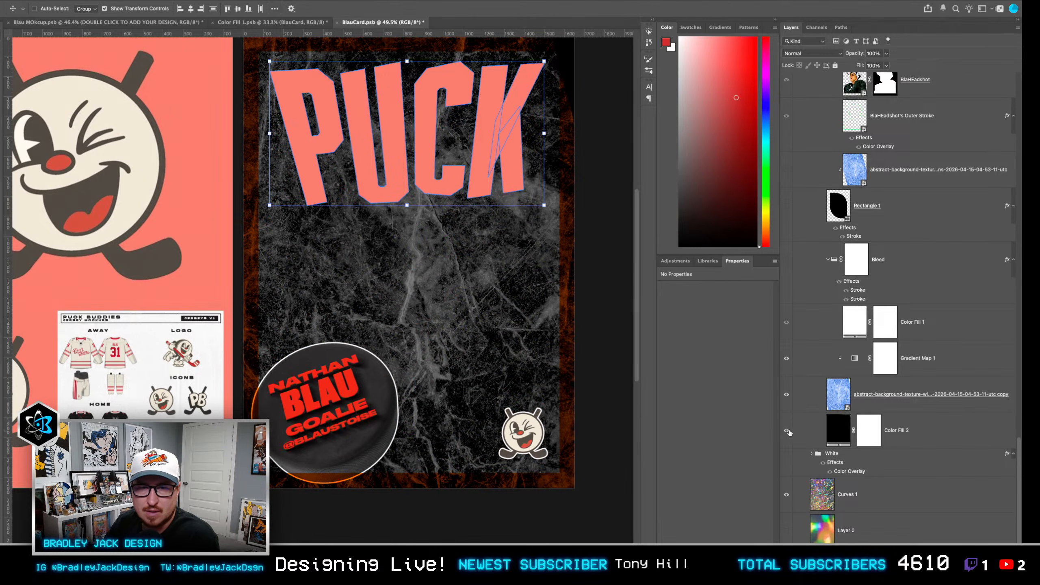
click(836, 435)
click(789, 396)
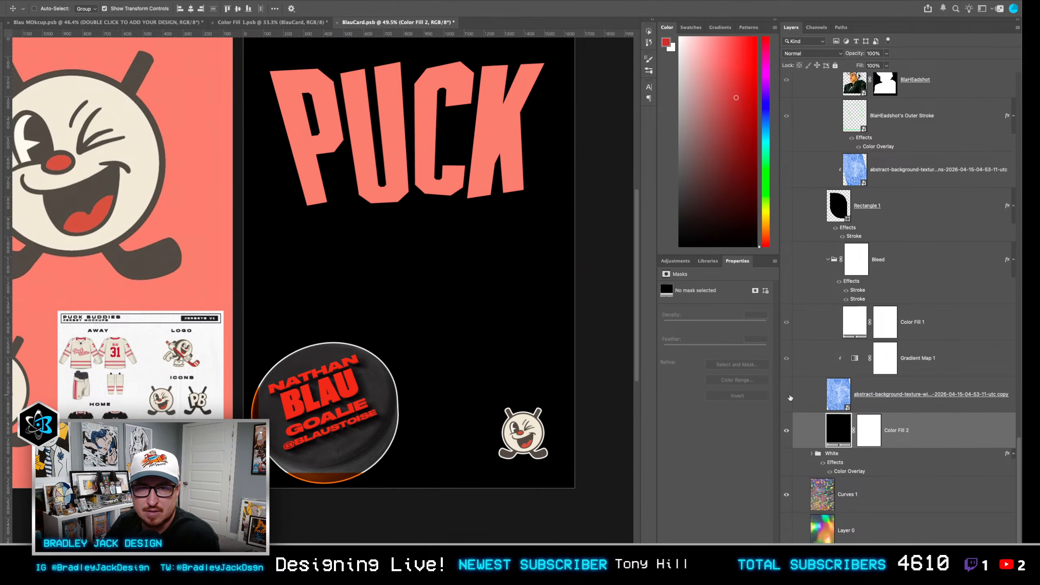
click(787, 396)
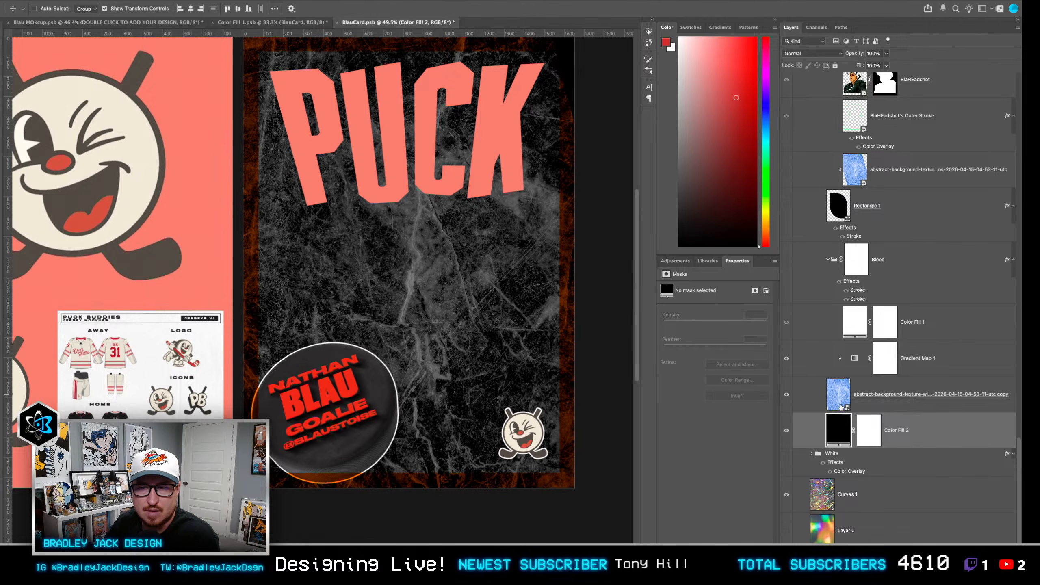
double_click(839, 428)
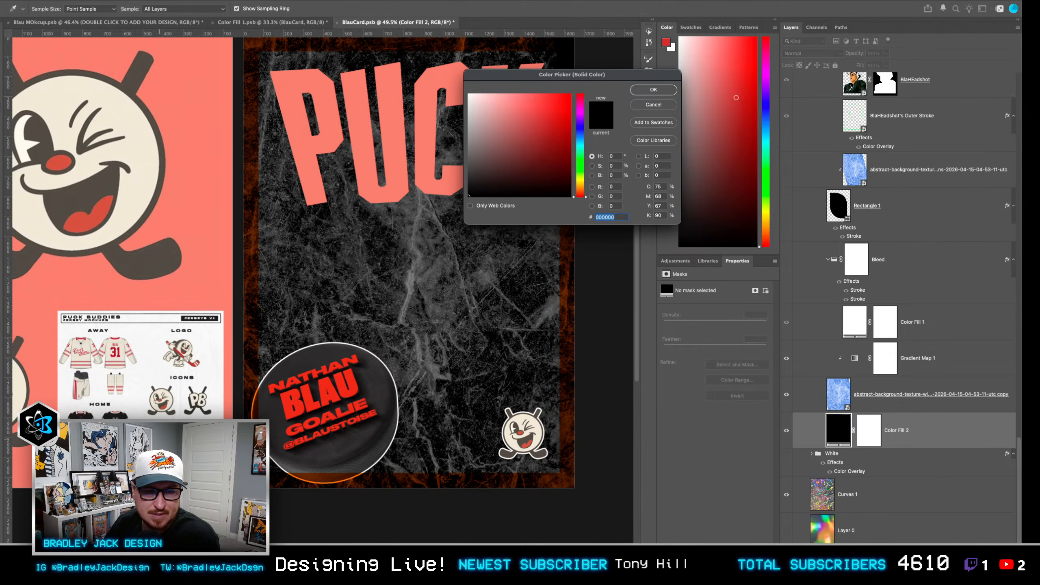
click(167, 438)
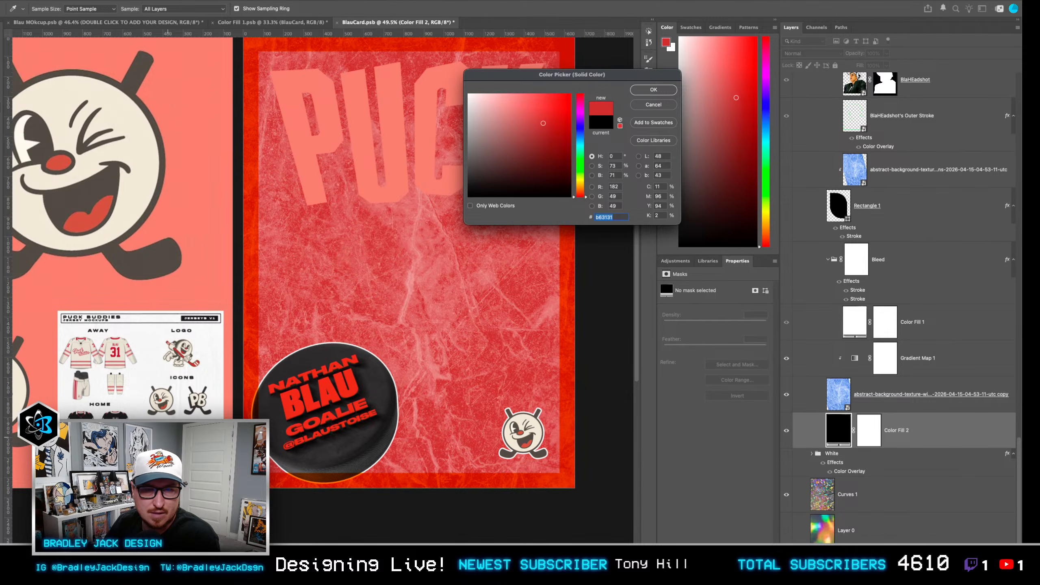
click(195, 225)
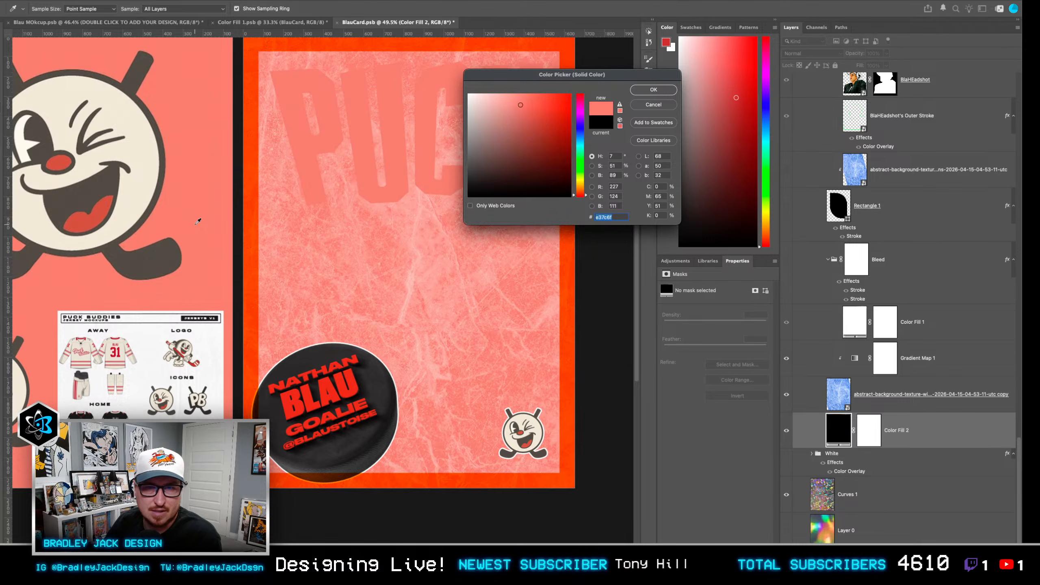
key(Return)
key(t)
click(319, 165)
key(Escape)
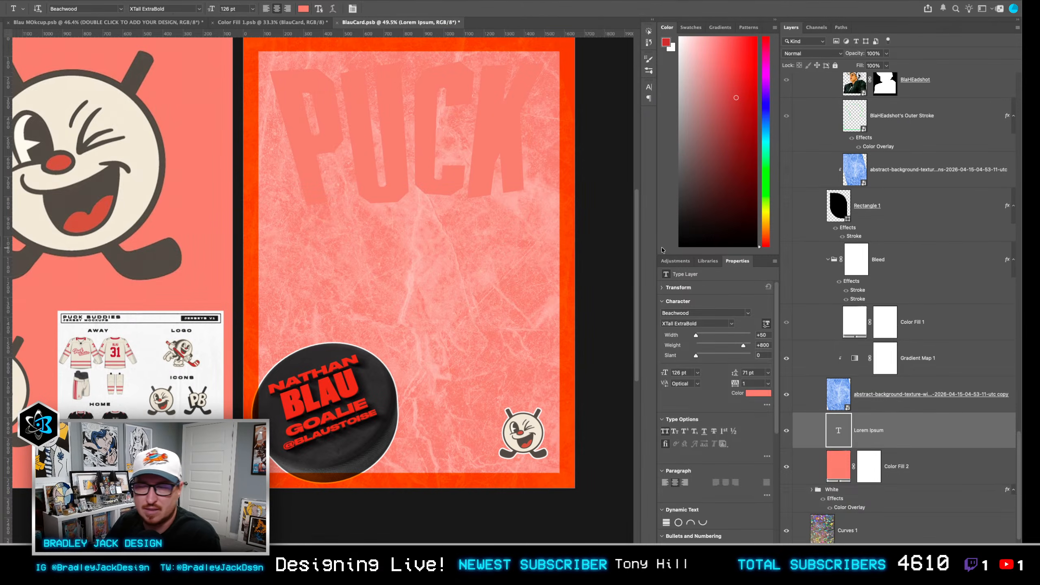
key(super+z)
key(v)
Rotate the four PUCK letters slightly clockwise together and move them down a little.
scroll(838, 439, up, 10)
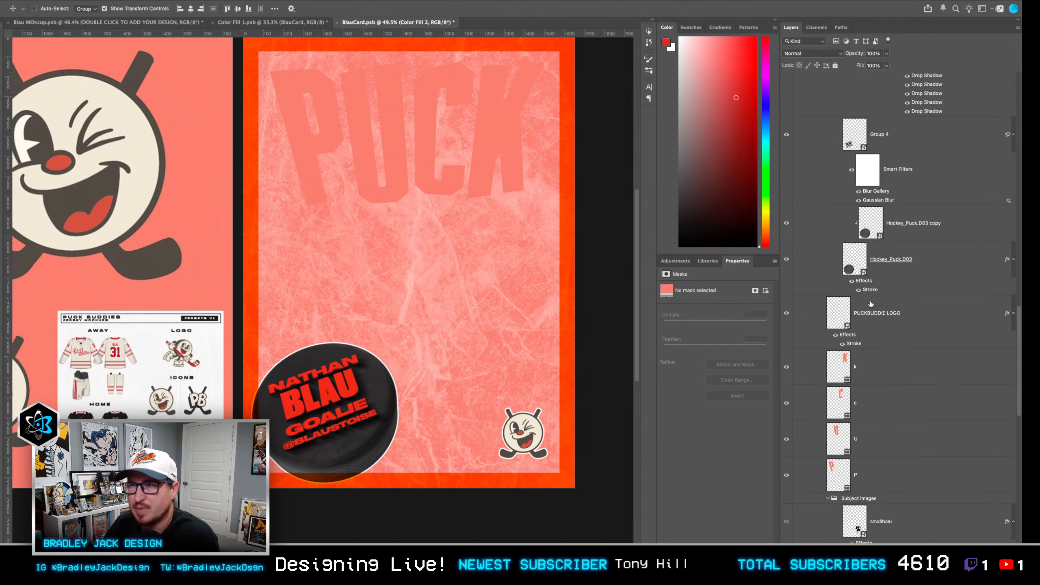
scroll(876, 304, up, 10)
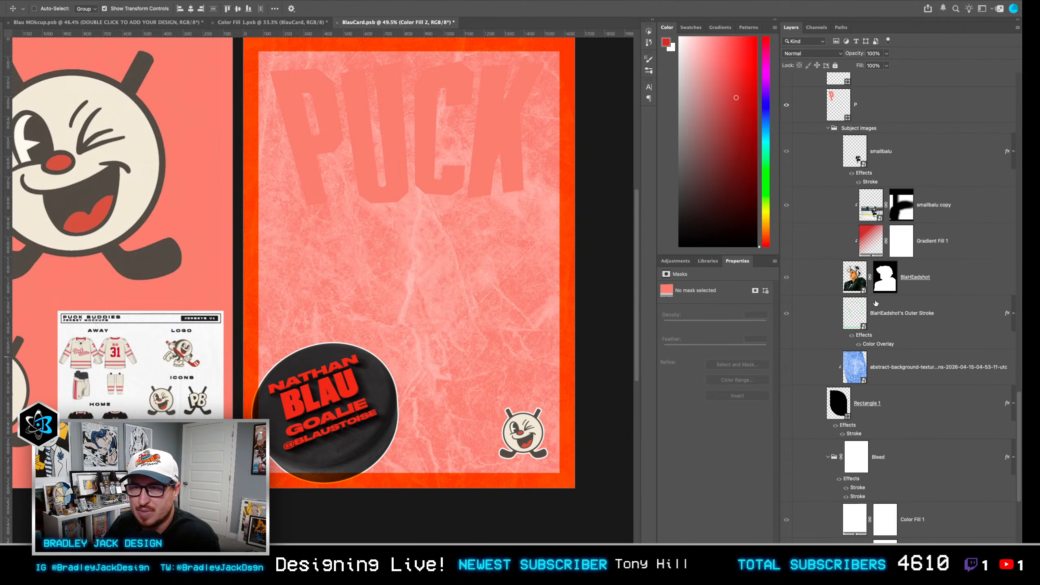
click(878, 238)
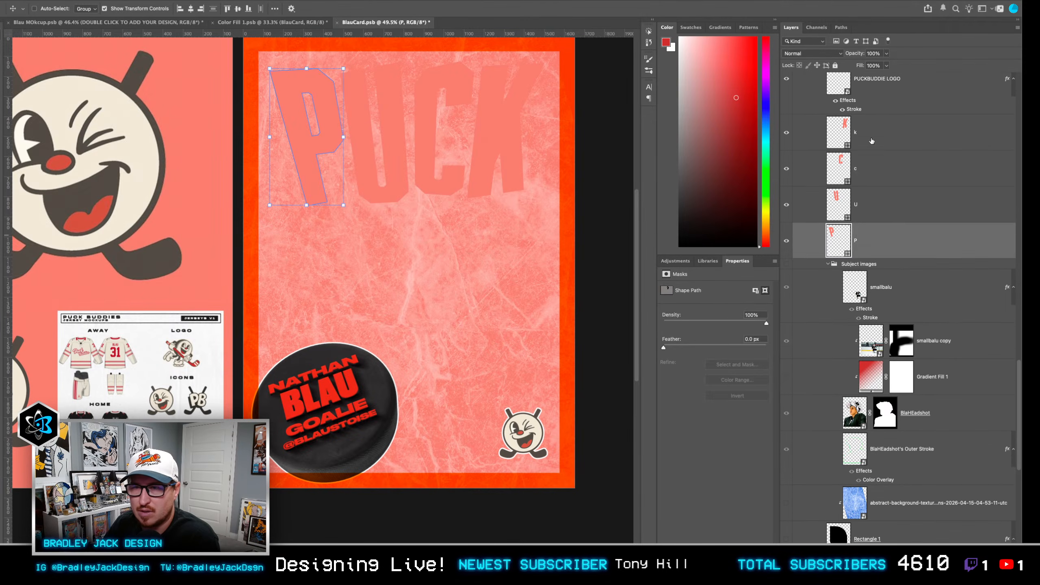
shift+click(871, 138)
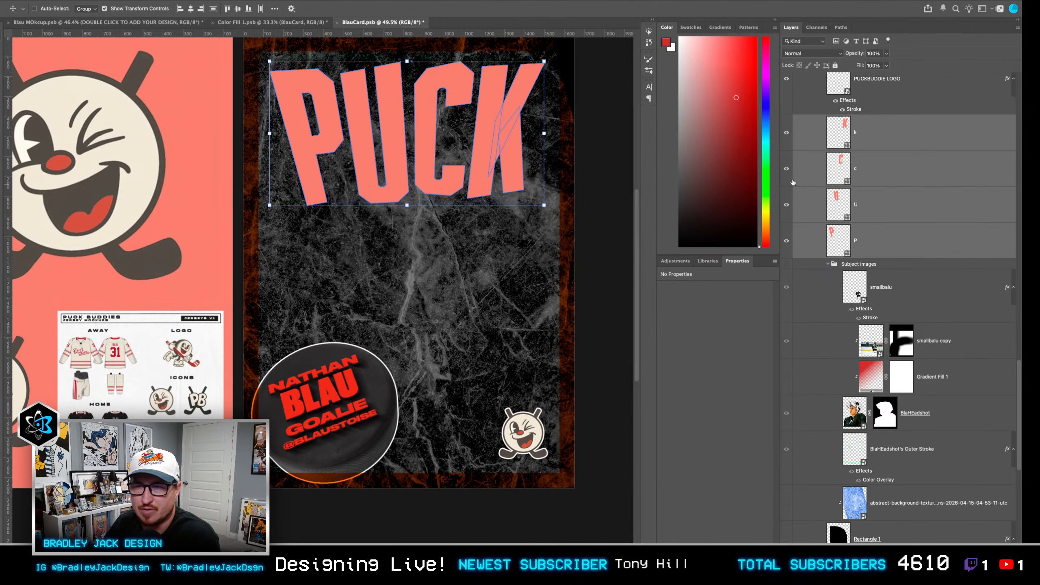
drag(545, 208, 539, 207)
drag(479, 150, 480, 156)
key(Return)
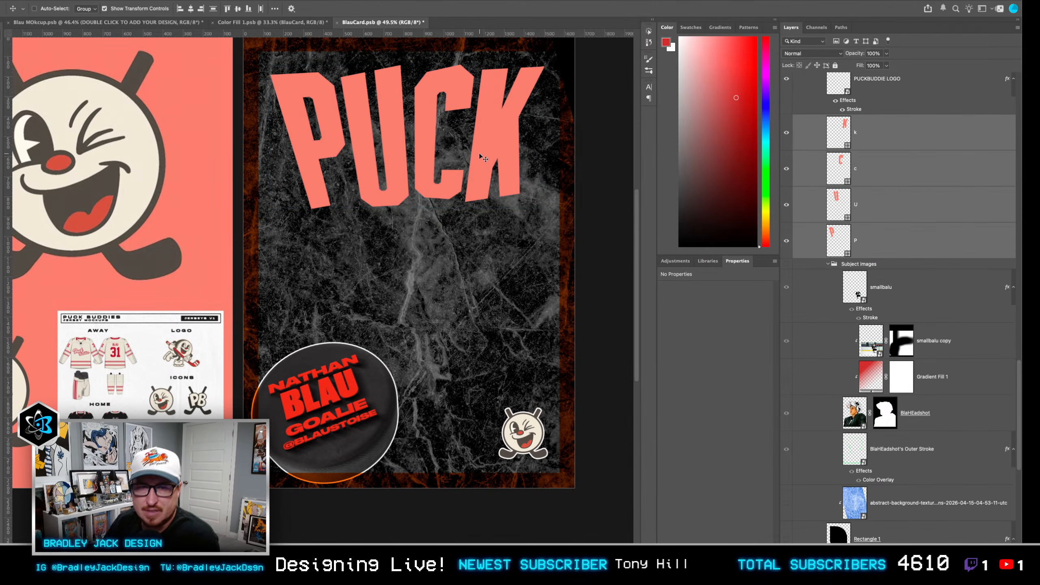
Show the Subject Images group and move it above the four PUCK letter layers.
click(787, 265)
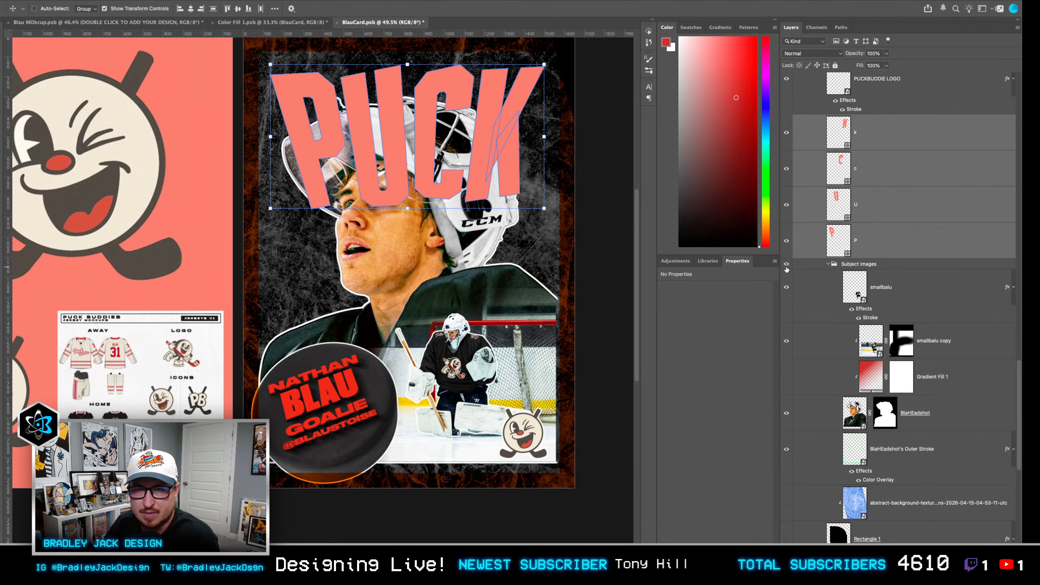
drag(859, 266, 833, 115)
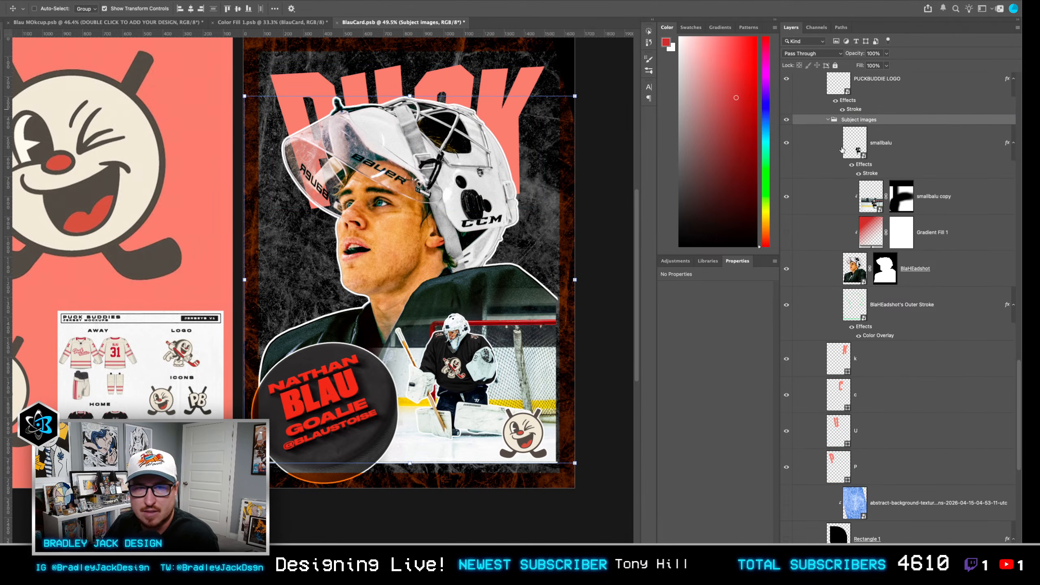
click(860, 275)
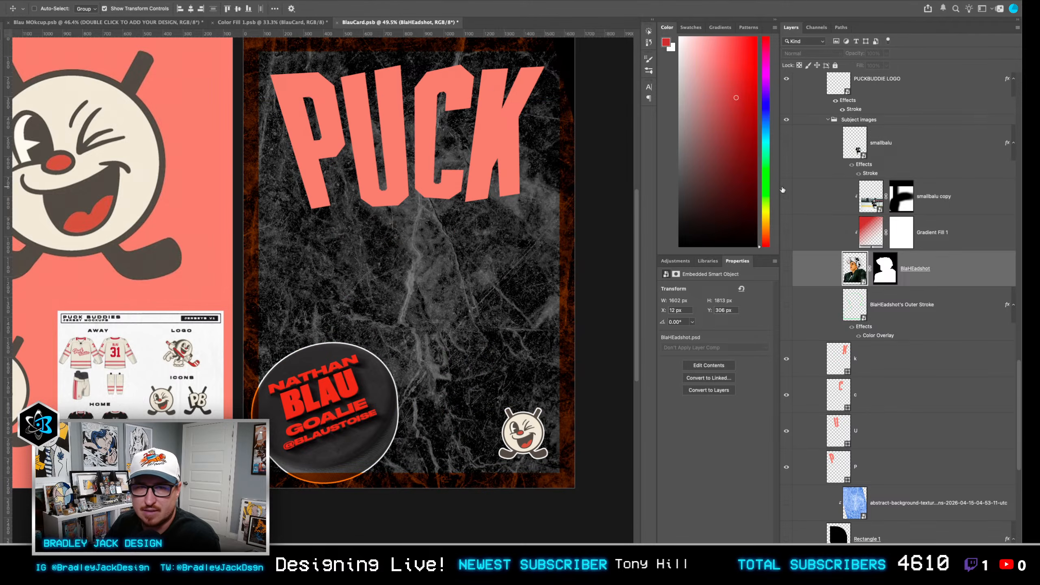
click(865, 91)
scroll(831, 163, up, 3)
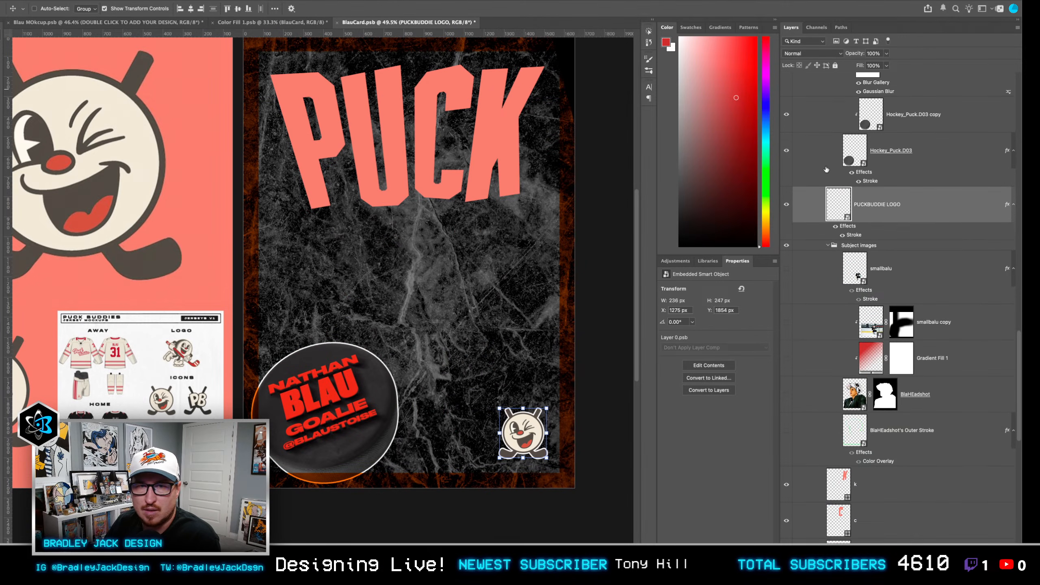
right_click(498, 154)
key(Escape)
scroll(866, 187, up, 2)
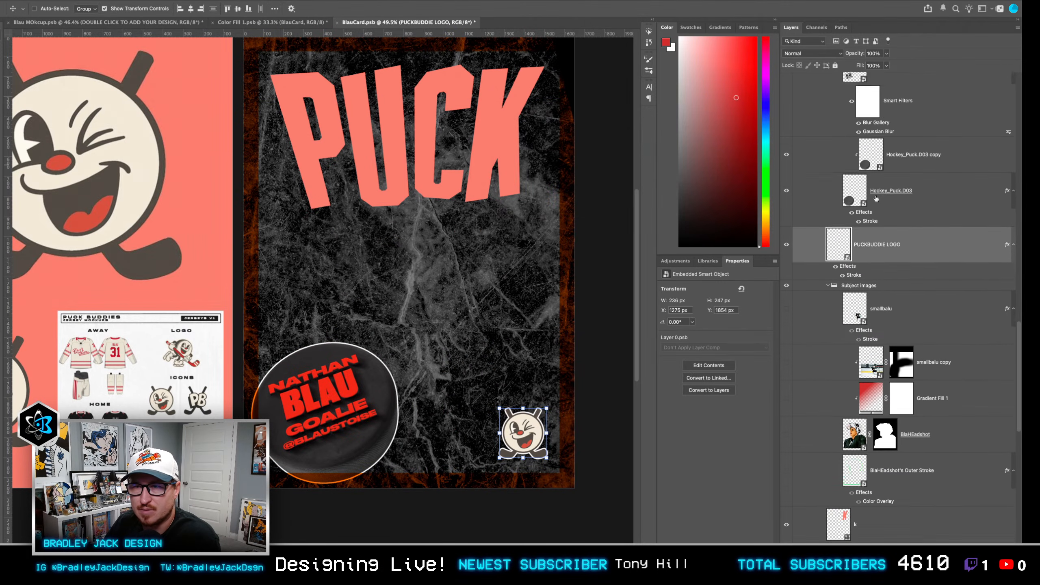
scroll(866, 186, up, 5)
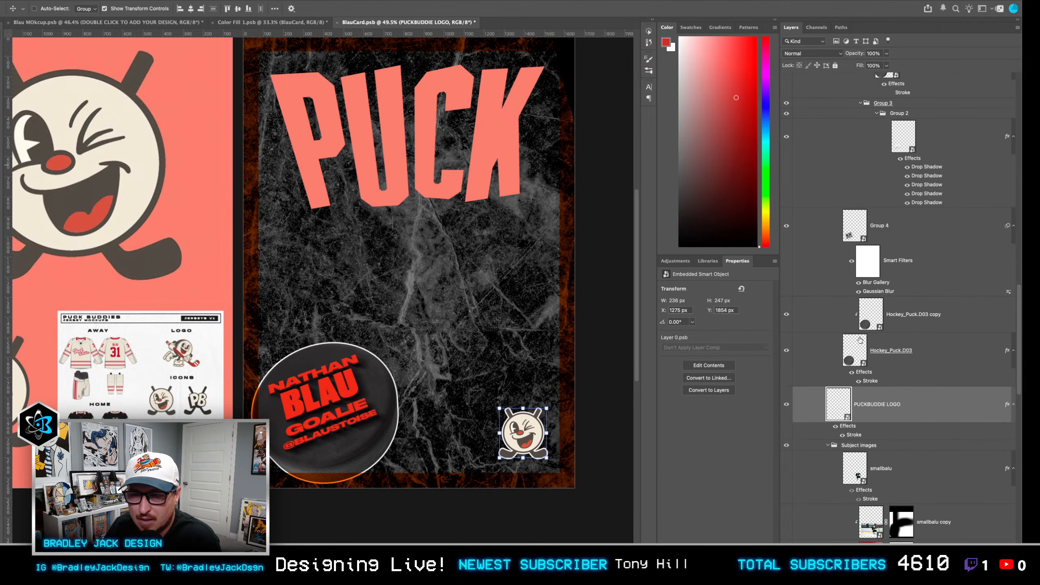
Scale the four PUCK letters down slightly together, keeping their upper left corner in place.
scroll(840, 418, down, 10)
click(870, 263)
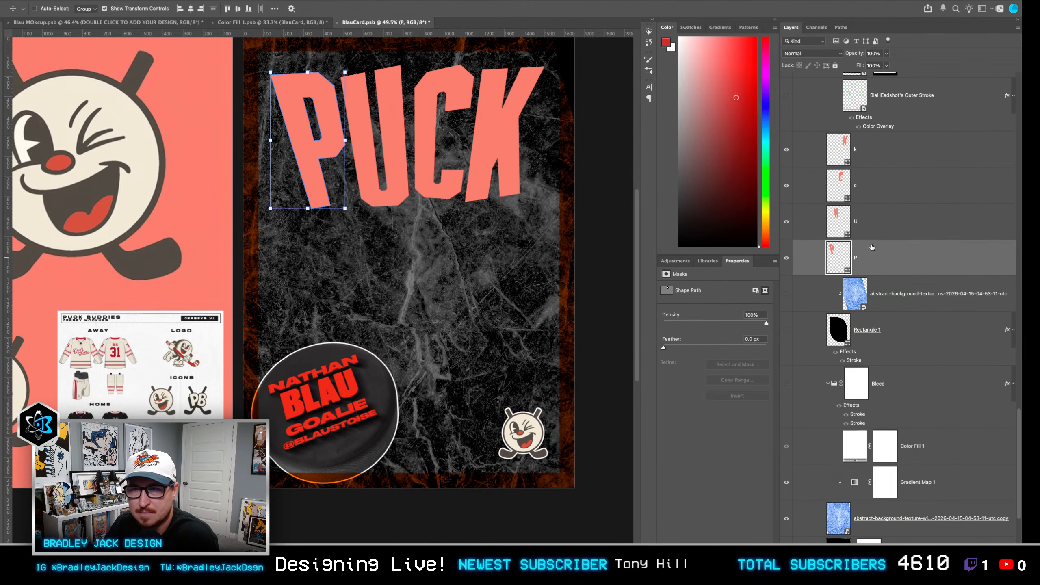
shift+click(874, 154)
drag(544, 208, 532, 201)
key(Return)
Add the text BUDDIES directly below the PUCK lettering.
key(t)
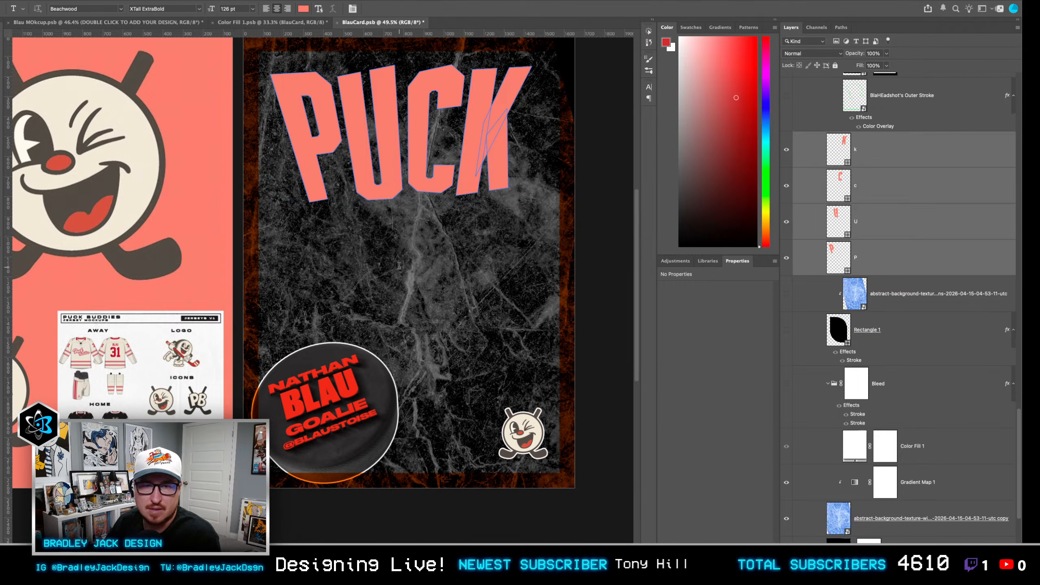
click(399, 266)
text(BUDDIES)
key(Escape)
Convert the BUDDIES text layer to a shape and move it down, clear of the PUCK lettering.
right_click(880, 155)
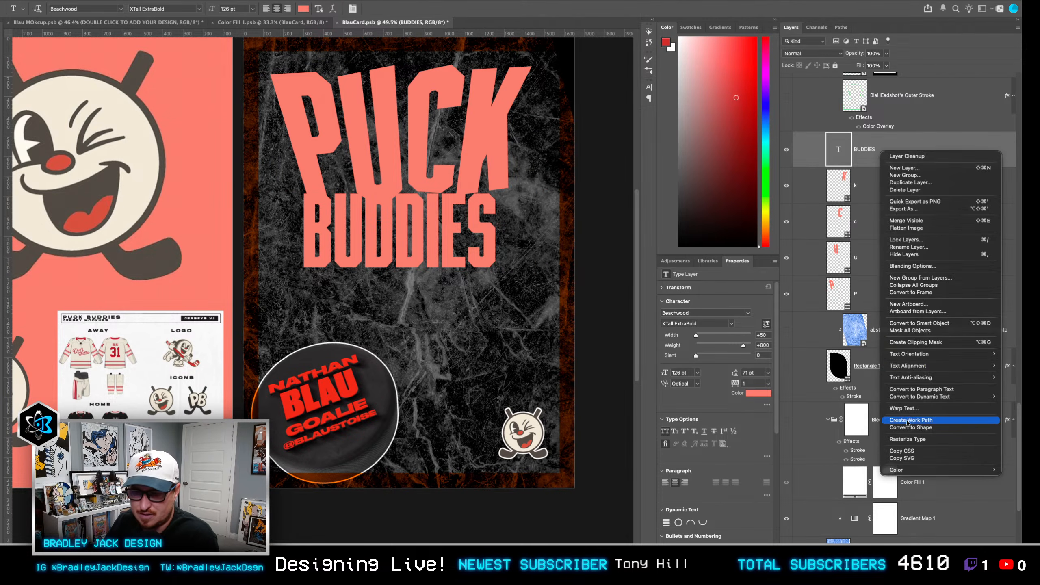
key(Escape)
key(v)
drag(384, 239, 410, 280)
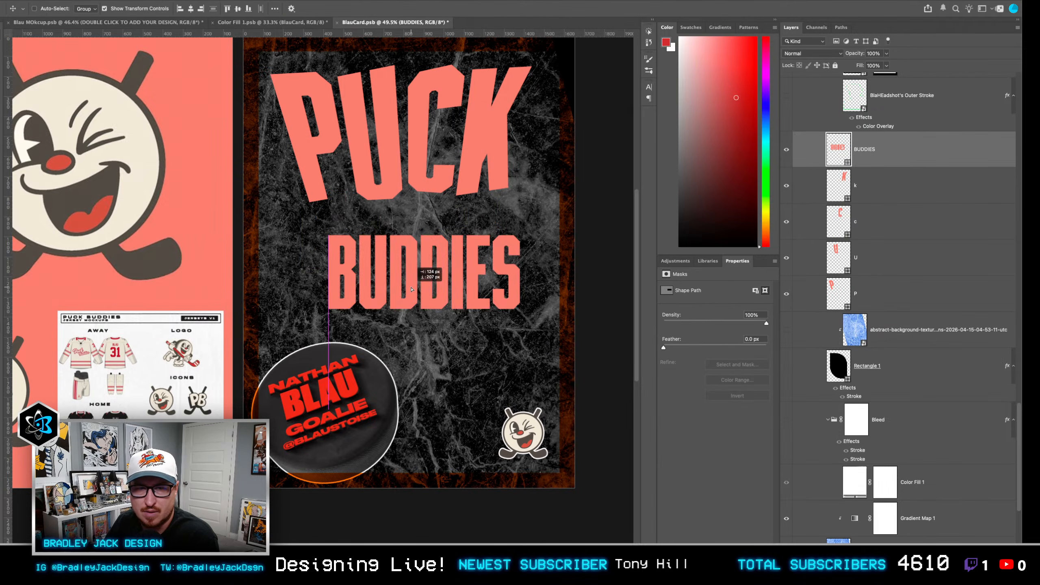
Select only the U in BUDDIES and skew it vertically by about -3.8°, raising its right side.
scroll(376, 289, up, 2)
key(a)
click(356, 217)
click(366, 252)
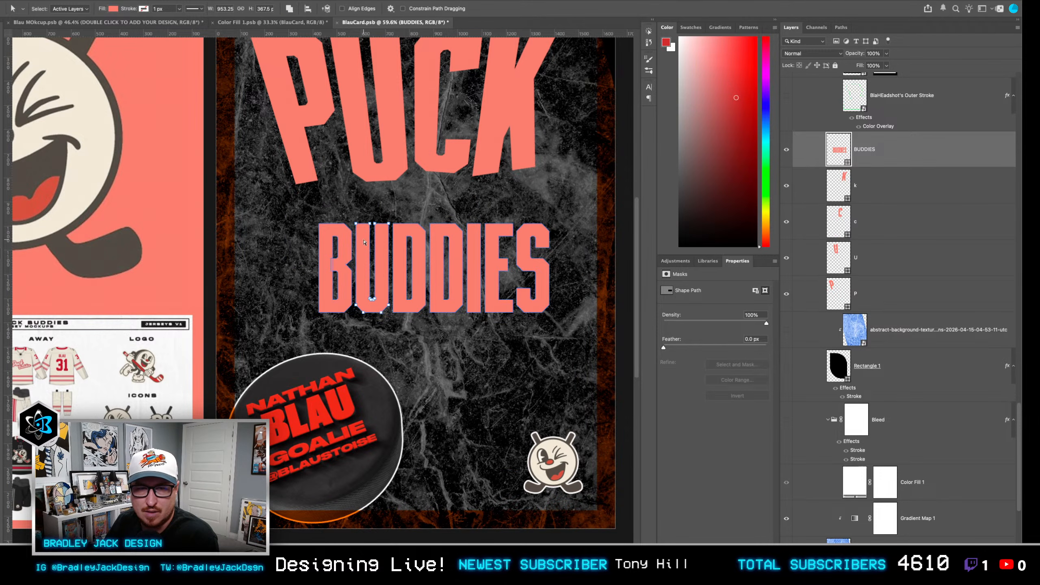
key(Escape)
click(380, 304)
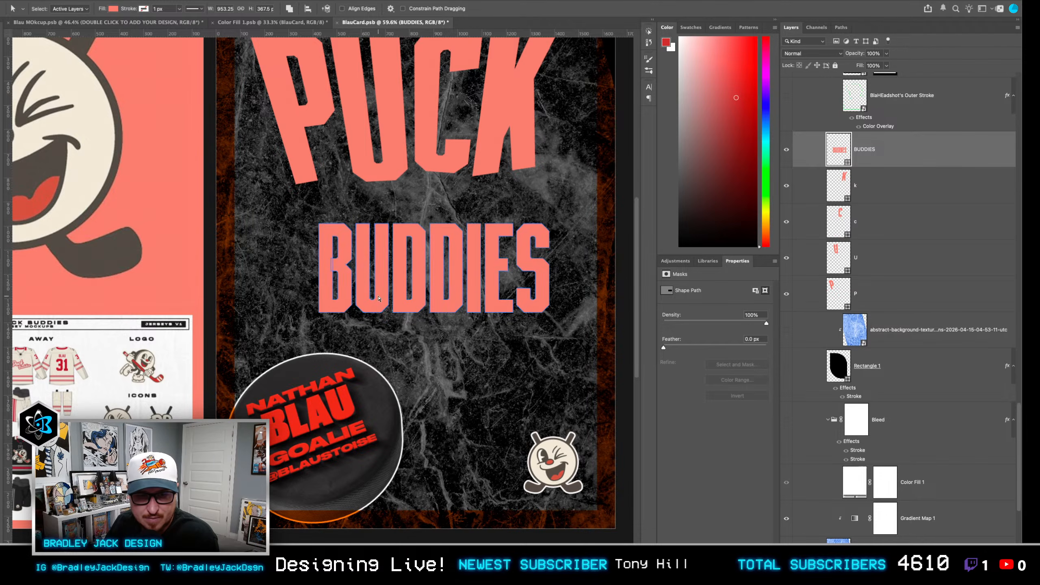
scroll(379, 299, up, 5)
drag(331, 139, 403, 340)
key(ctrl+t)
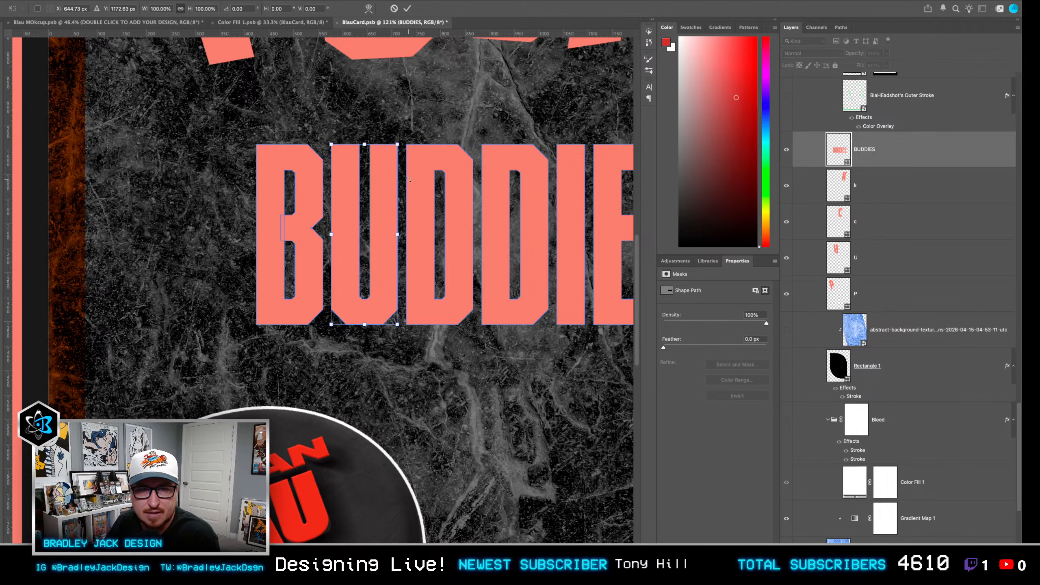
drag(397, 234, 391, 228)
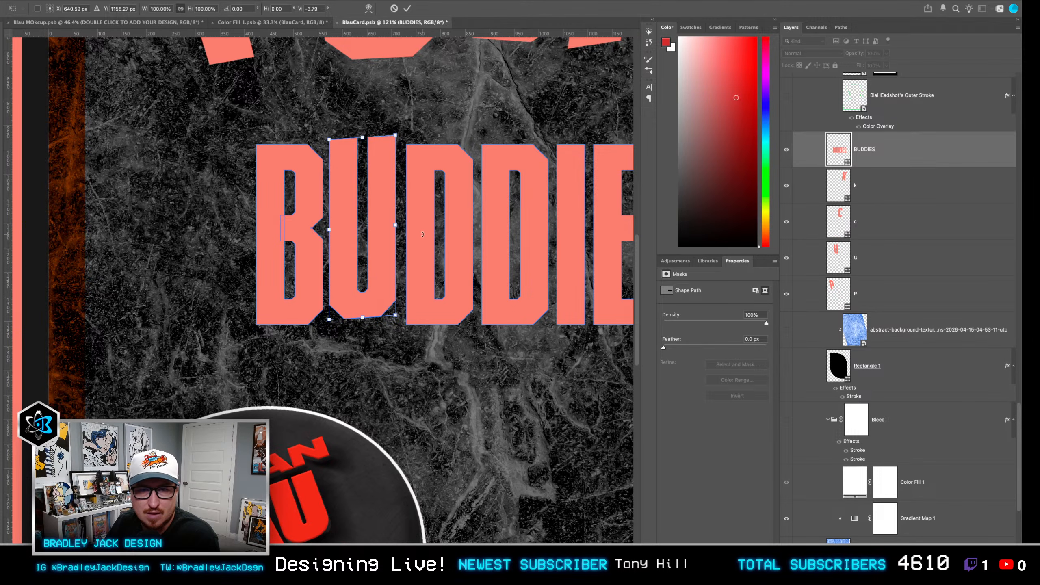
key(Return)
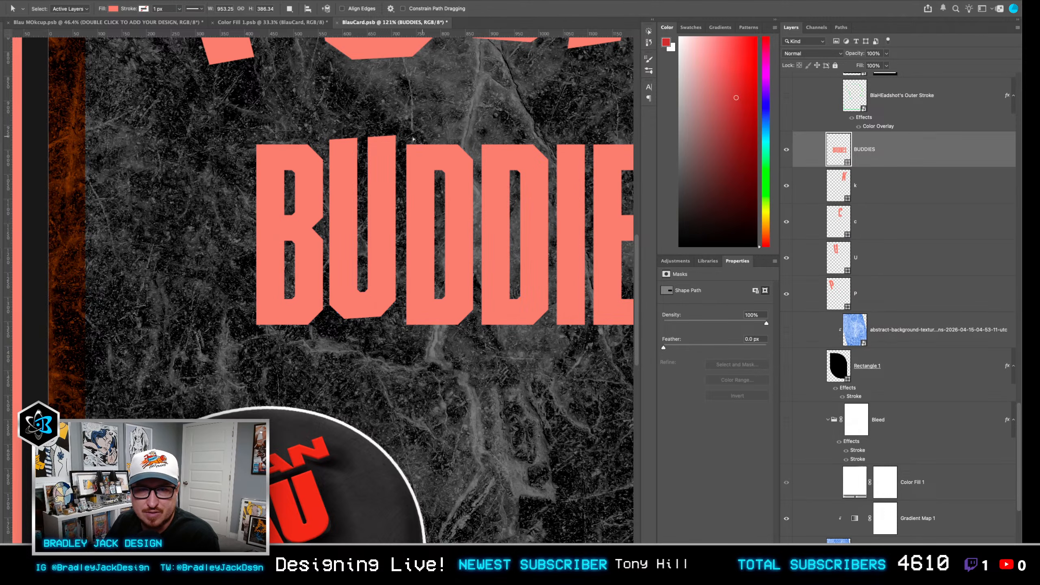
Skew the first D of BUDDIES slightly so that its top and bottom edges slope down to the right.
drag(475, 337, 464, 330)
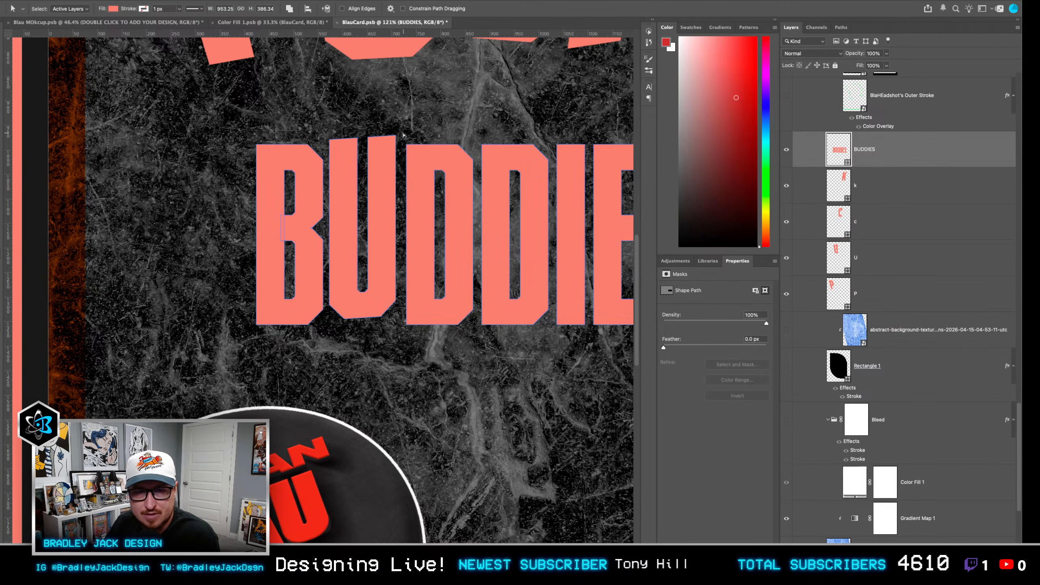
key(ctrl+t)
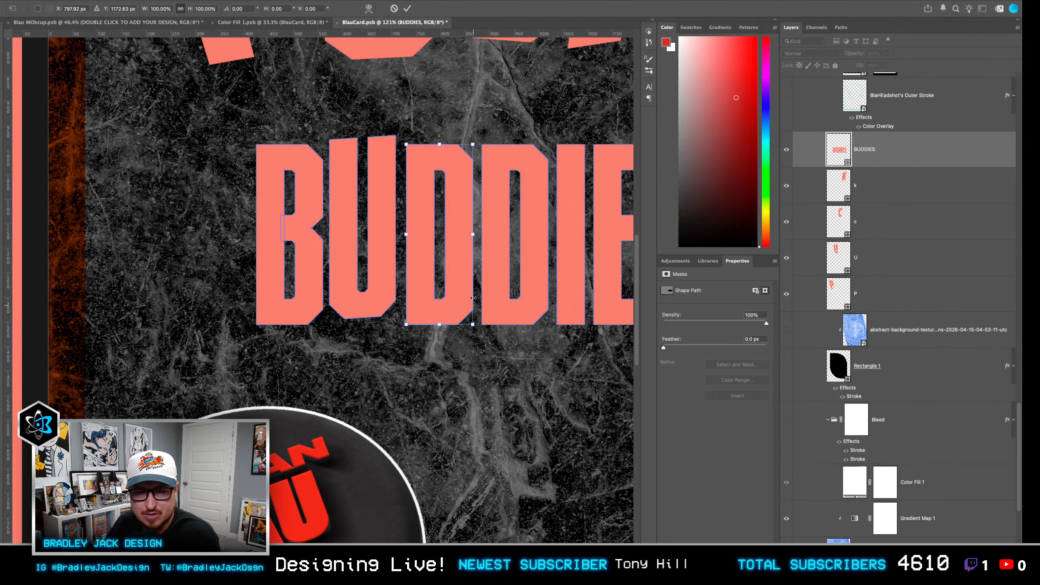
drag(471, 234, 470, 236)
key(Return)
Distort the second D of BUDDIES by tilting its top edge up to the right and narrowing its base.
key(a)
drag(478, 131, 552, 330)
key(ctrl+t)
drag(538, 241, 535, 237)
drag(479, 137, 479, 142)
drag(545, 316, 538, 316)
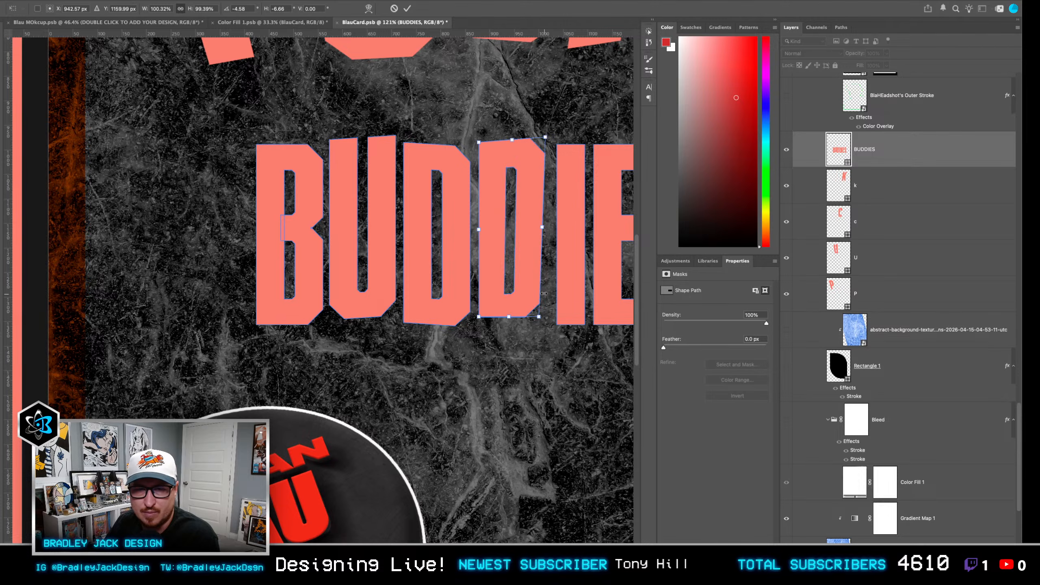
scroll(550, 277, right, 4)
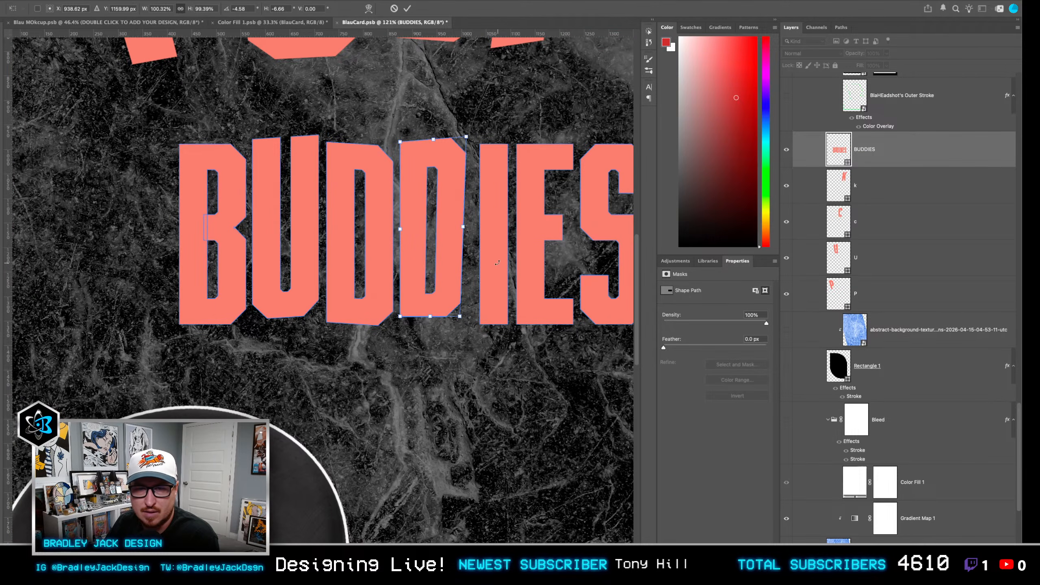
key(Return)
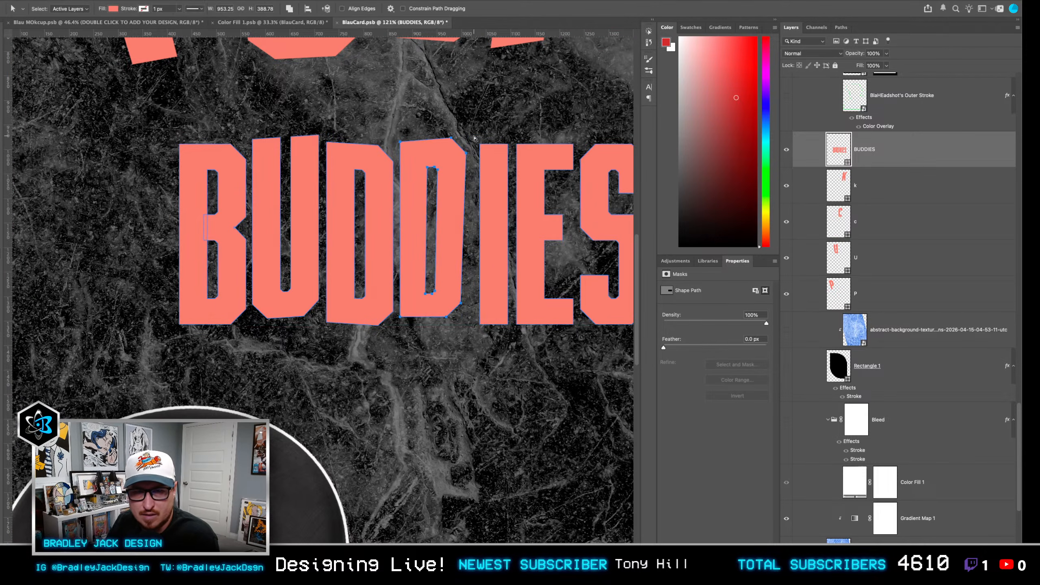
Slant the I of BUDDIES by about -2.8° by shifting its base to the left.
key(v)
drag(514, 334, 488, 301)
key(a)
key(ctrl+t)
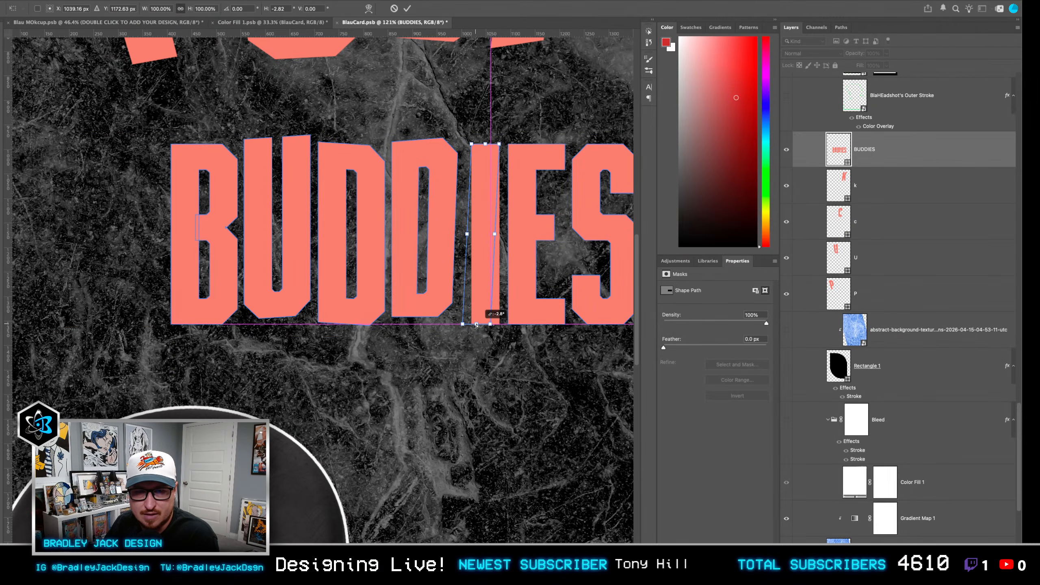
drag(485, 325, 476, 325)
key(Return)
Distort the E of BUDDIES by shifting its base slightly left and raising both right-hand corners.
drag(504, 137, 570, 347)
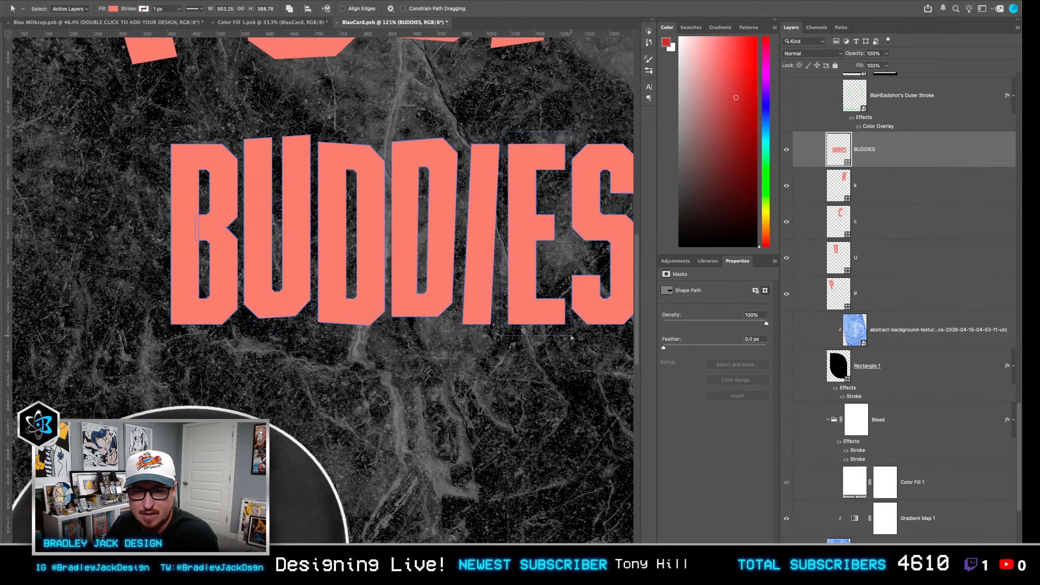
key(ctrl+t)
drag(536, 324, 532, 323)
drag(564, 144, 563, 139)
drag(560, 324, 560, 317)
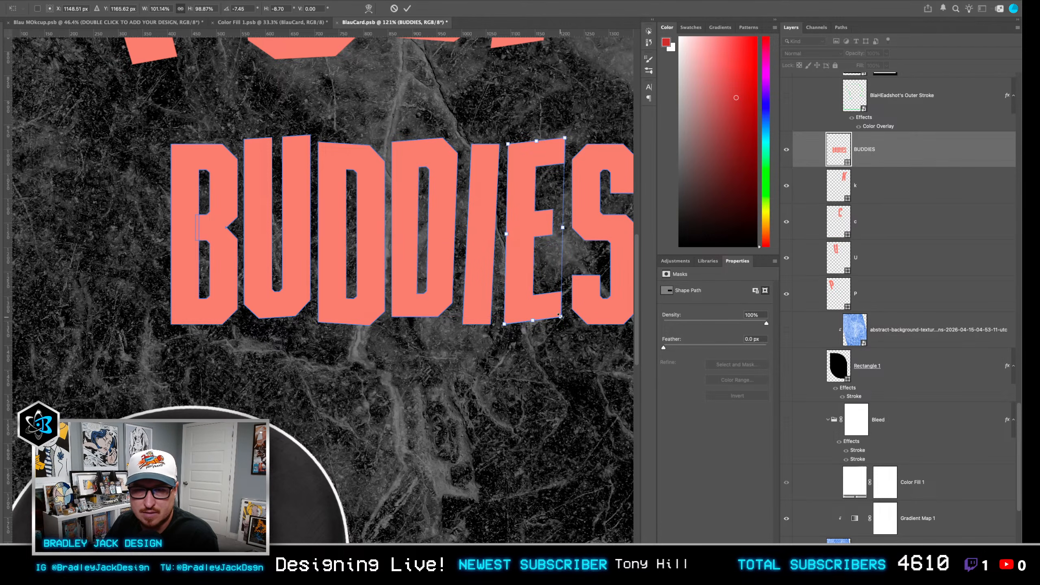
scroll(549, 310, right, 5)
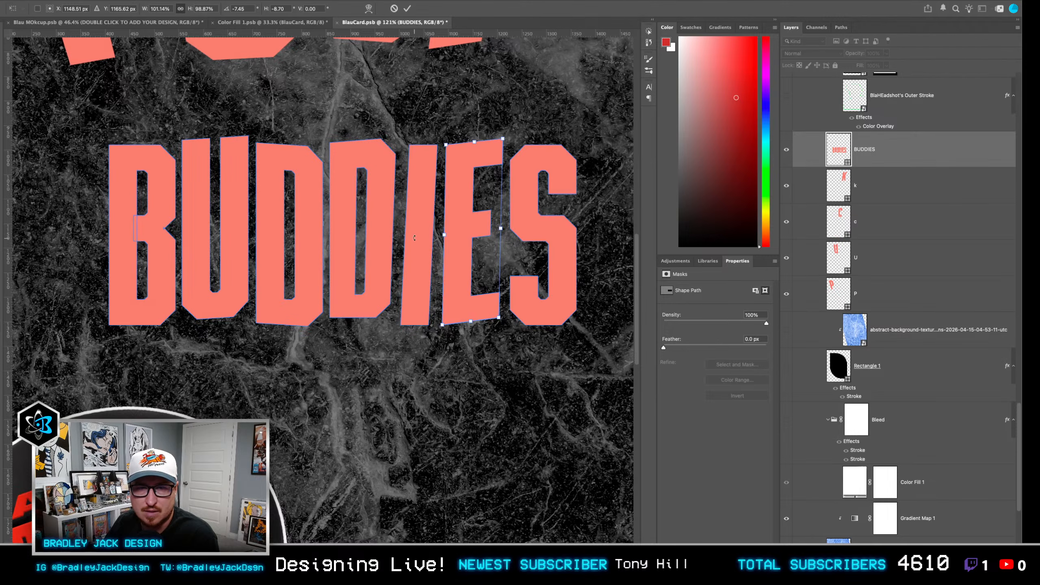
key(Return)
Skew the S of BUDDIES vertically by about 10.5° so its left side rises, and shift it slightly up and left.
mouse_move(507, 132)
mouse_down()
mouse_move(533, 140)
mouse_move(590, 362)
mouse_up()
key(e)
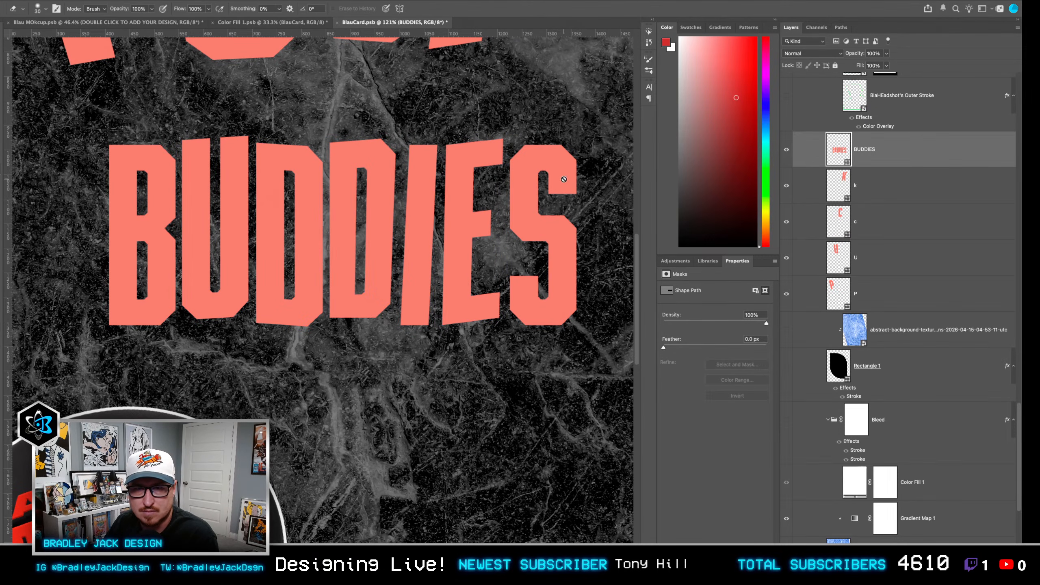
key(a)
mouse_move(508, 135)
mouse_down()
mouse_move(559, 162)
mouse_move(604, 351)
mouse_up()
key(ctrl+t)
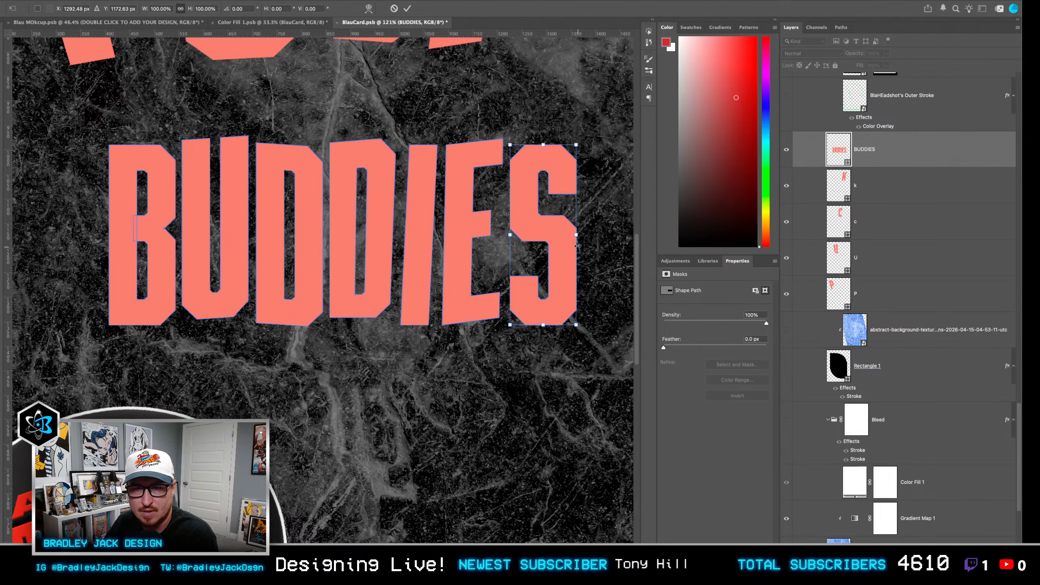
drag(576, 237, 576, 242)
drag(508, 327, 544, 276)
drag(509, 144, 514, 144)
drag(538, 185, 535, 178)
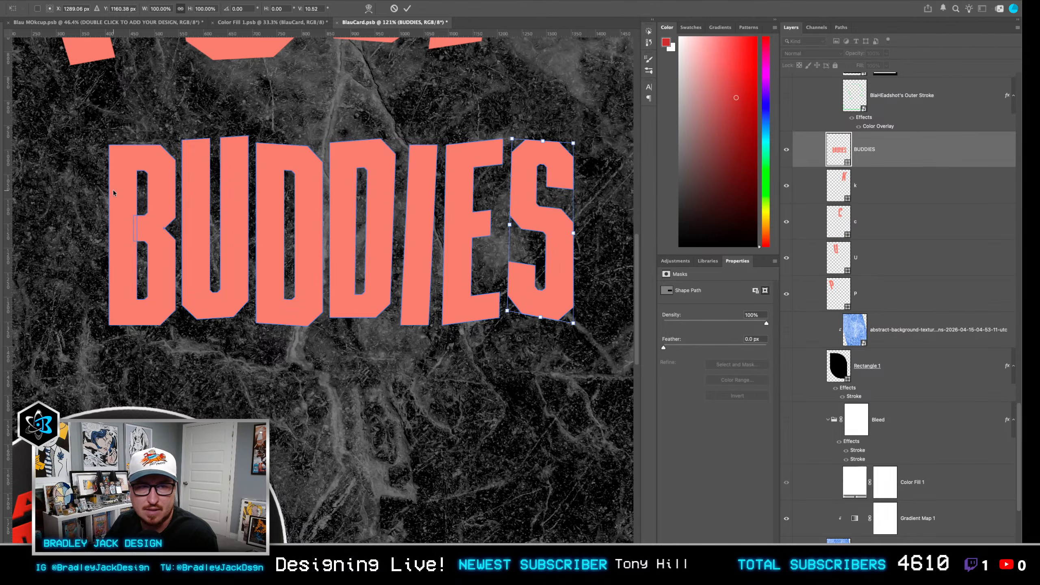
key(Return)
Distort the B of BUDDIES by pulling its upper right corner inward and adjusting its bottom edge.
key(a)
drag(179, 338, 78, 122)
key(v)
key(ctrl+t)
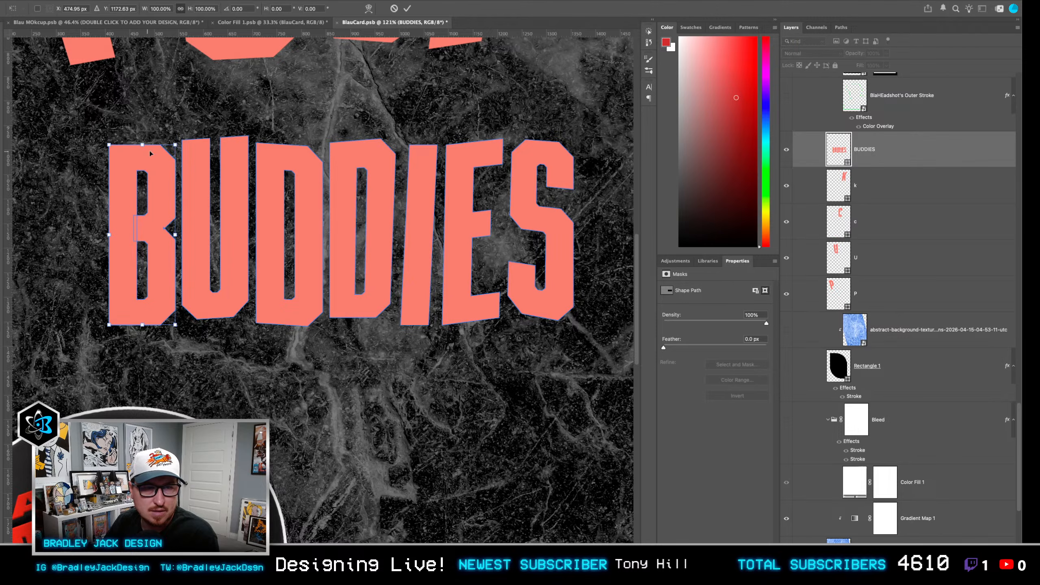
drag(176, 146, 170, 145)
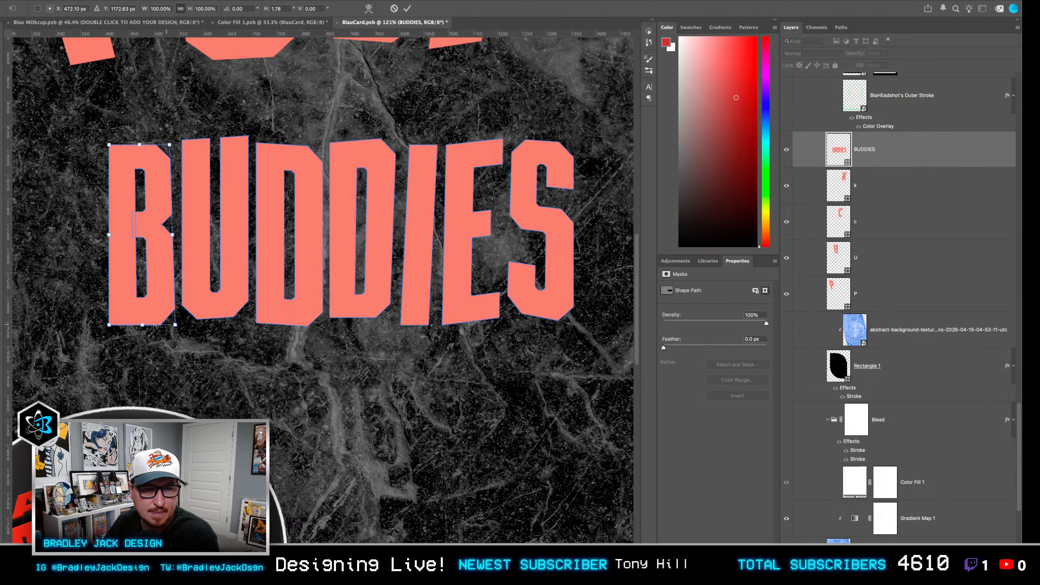
drag(142, 325, 144, 319)
key(Return)
Rotate the BUDDIES lettering to read upward, shrink it and place it along the right side of the K.
key(ctrl+0)
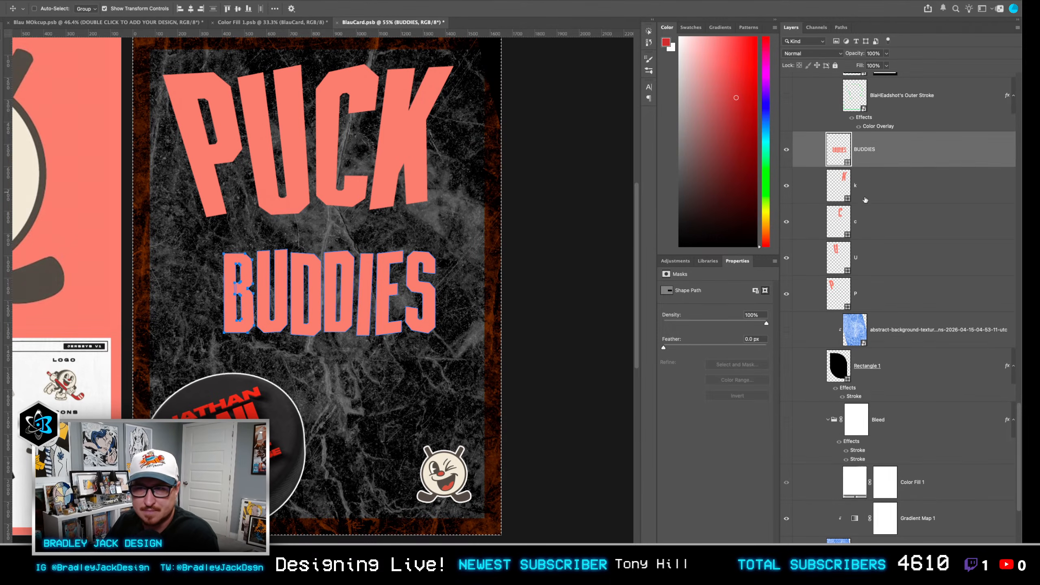
key(ctrl+t)
drag(442, 287, 327, 369)
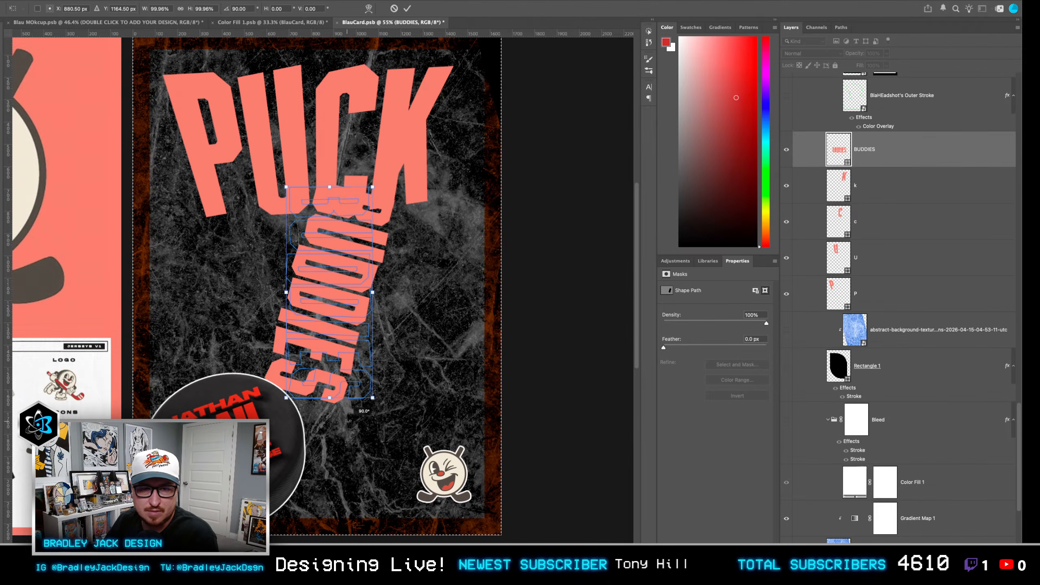
drag(372, 399, 353, 348)
drag(320, 321, 452, 170)
drag(430, 213, 449, 88)
drag(468, 144, 463, 143)
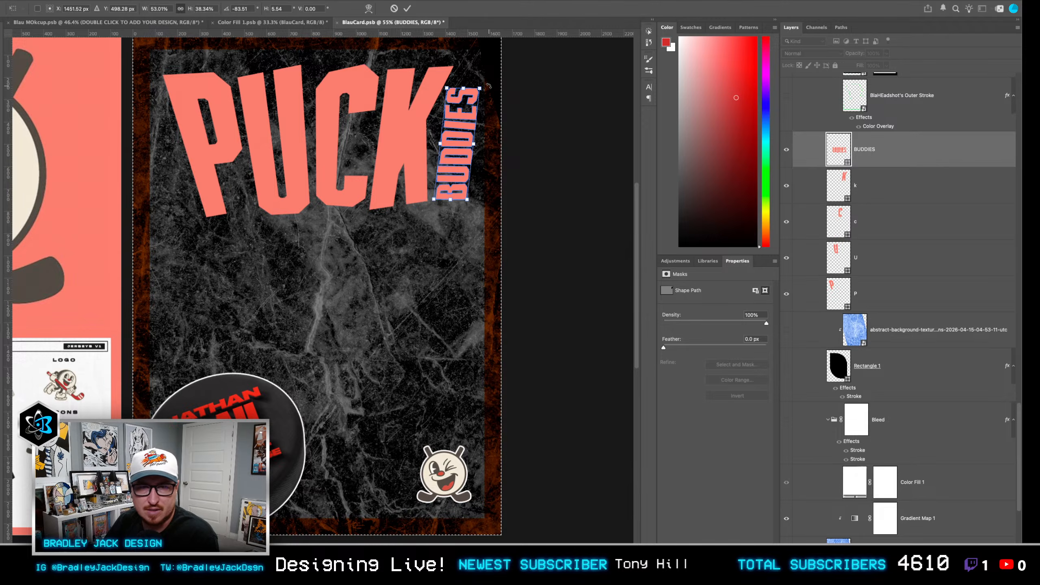
key(Return)
Scale the vertical BUDDIES lettering down to about 86%, keeping its lower left corner in place.
key(super+t)
drag(479, 88, 472, 103)
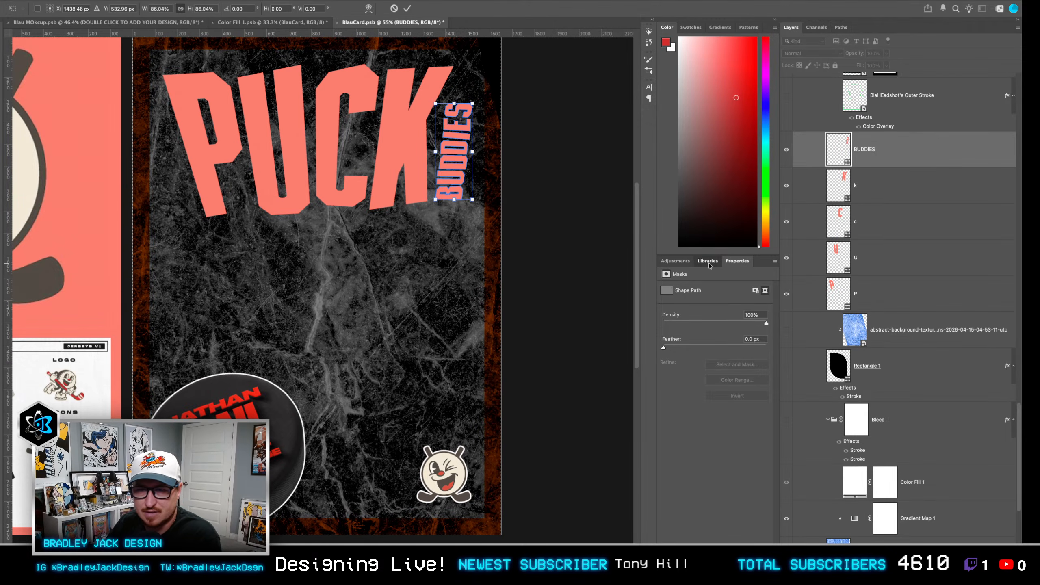
click(675, 261)
click(707, 261)
click(737, 260)
click(706, 261)
click(675, 260)
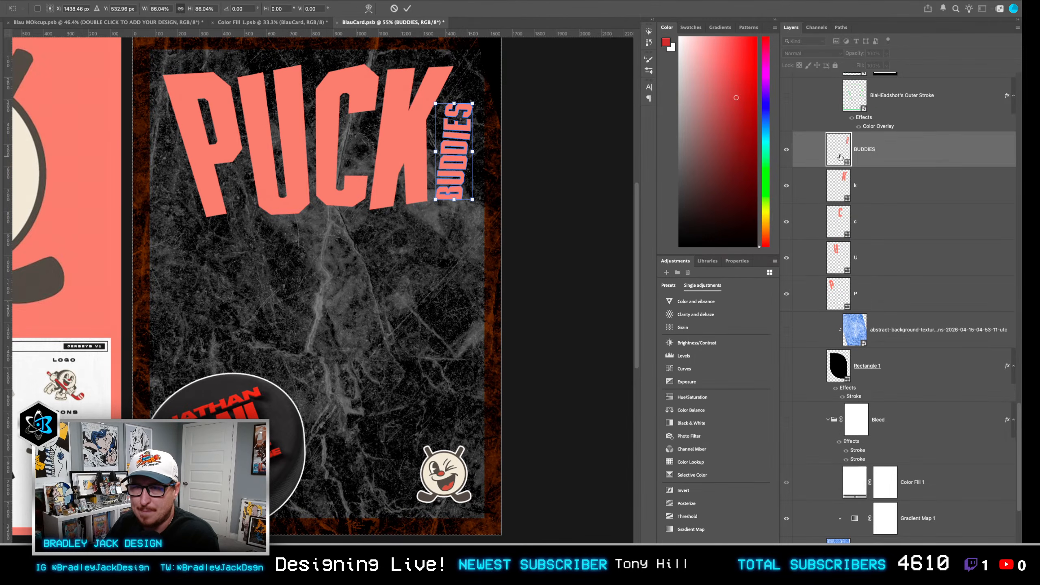
key(Return)
Change the fill of the BUDDIES shape to white.
key(u)
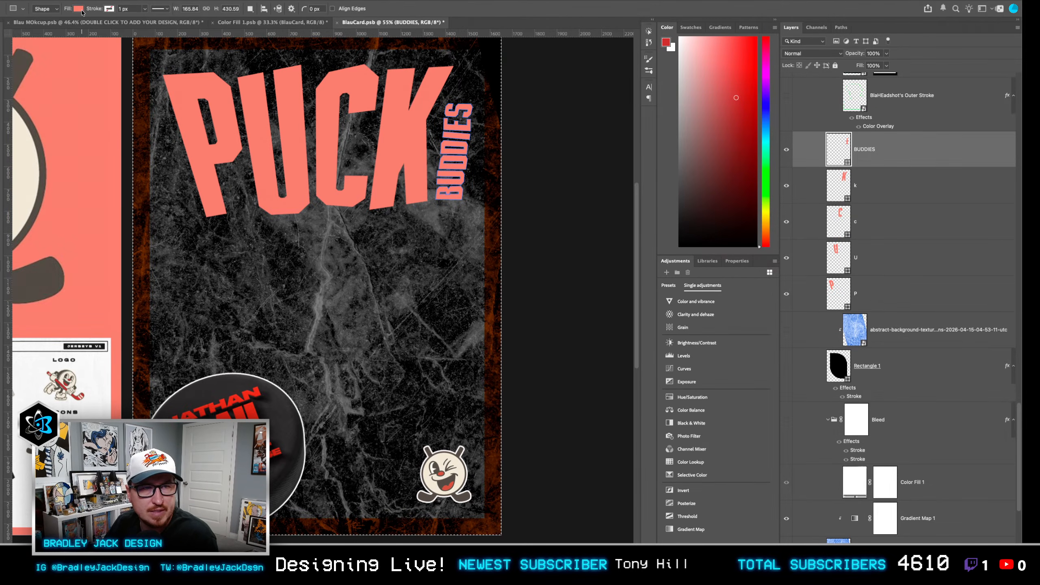
click(78, 8)
click(27, 54)
key(Escape)
Distort the white BUDDIES lettering slightly to fit beside the K and nudge it up and to the right.
key(ctrl+t)
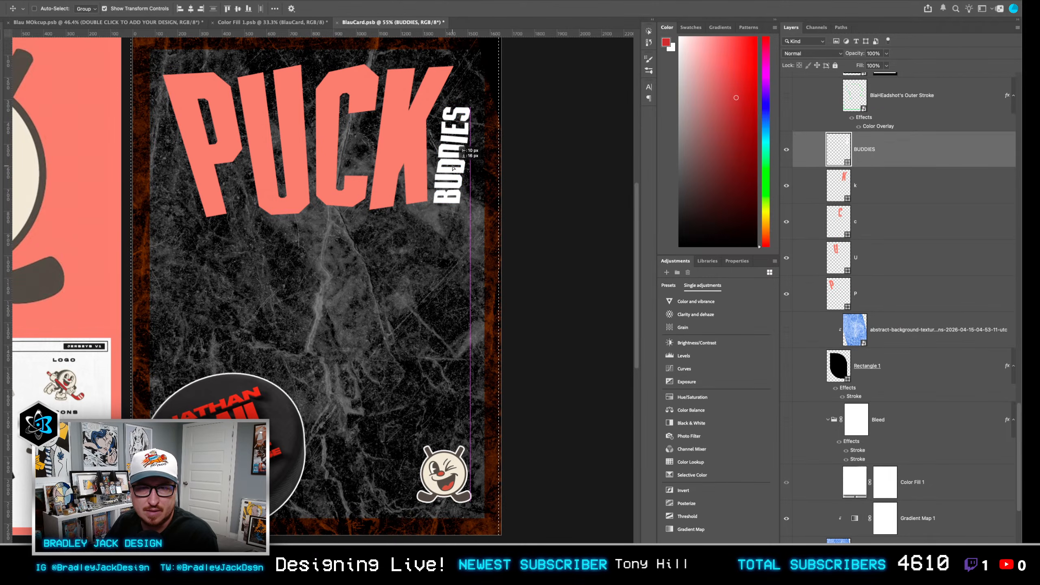
drag(470, 203, 470, 196)
drag(431, 104, 470, 109)
drag(456, 192, 478, 182)
key(Up)
key(Up)
key(Up)
key(Up)
key(Right)
key(Right)
key(Right)
key(Right)
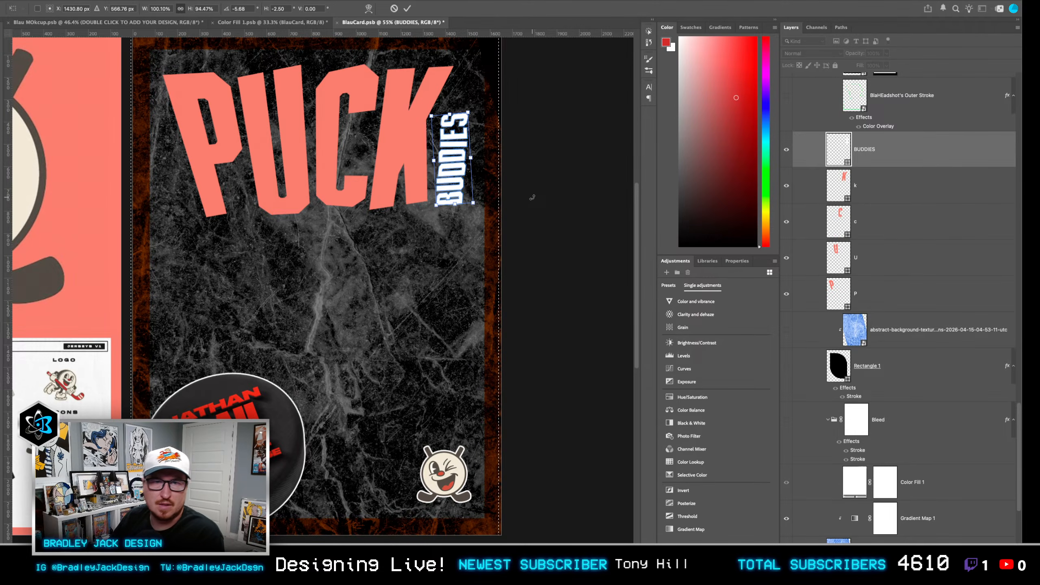
key(Return)
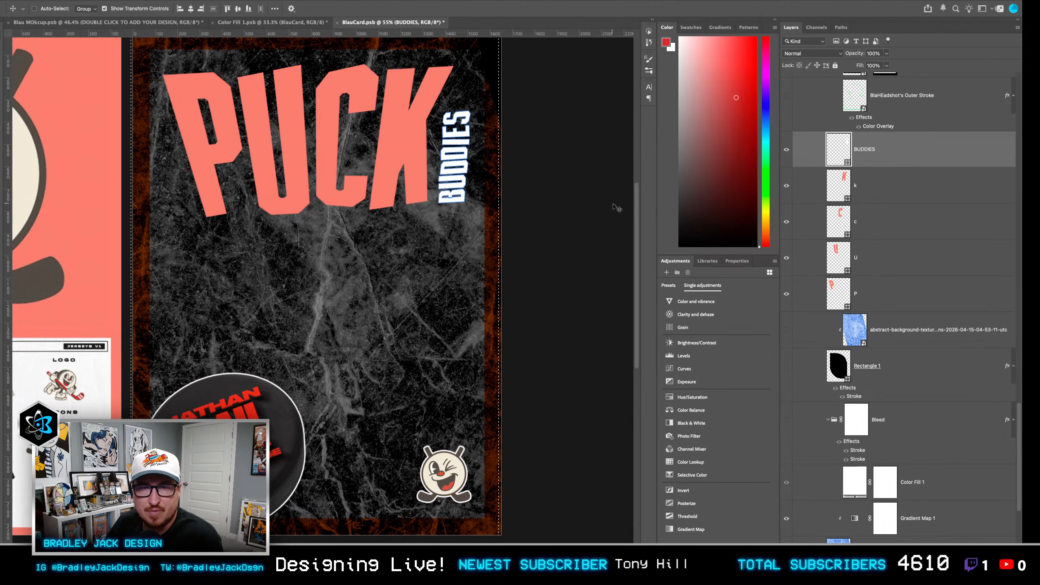
Scale the PUCK letters and BUDDIES together down to about 97% around their centre.
shift+click(877, 295)
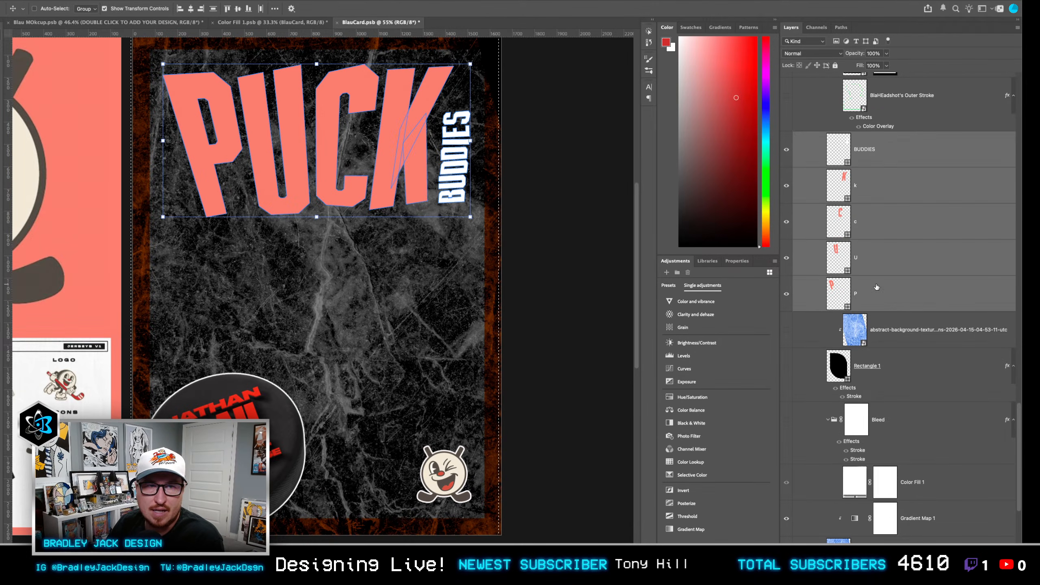
key(ctrl+t)
drag(470, 216, 466, 210)
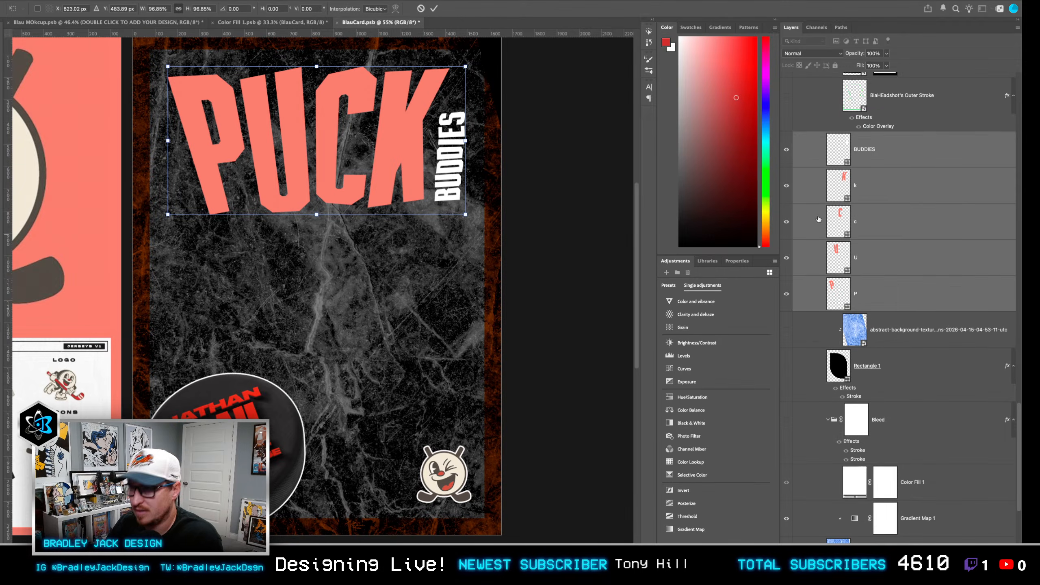
key(Return)
Group the BUDDIES layer and the four PUCK letter layers together.
click(860, 294)
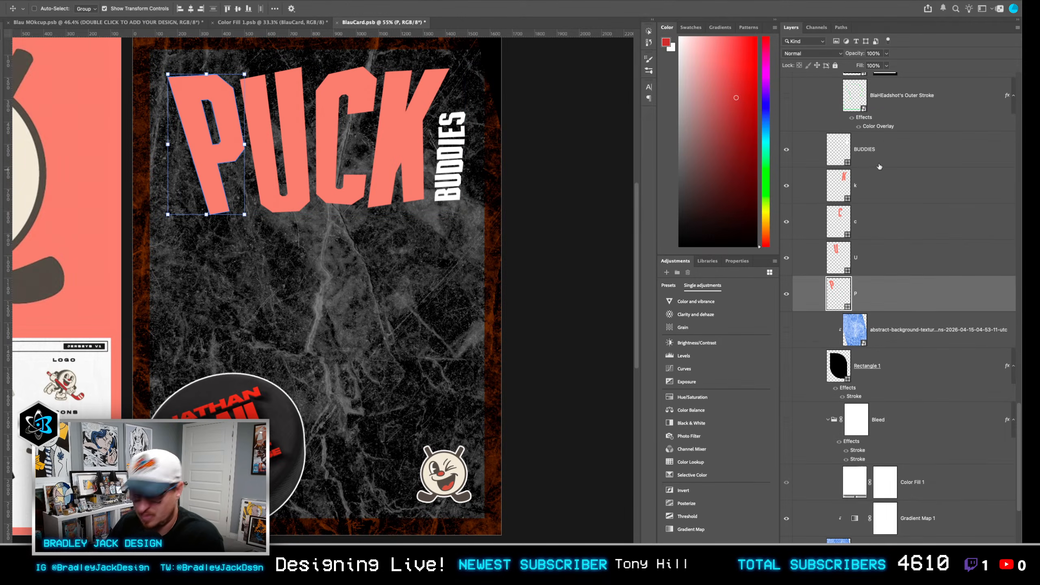
shift+click(876, 139)
key(ctrl+g)
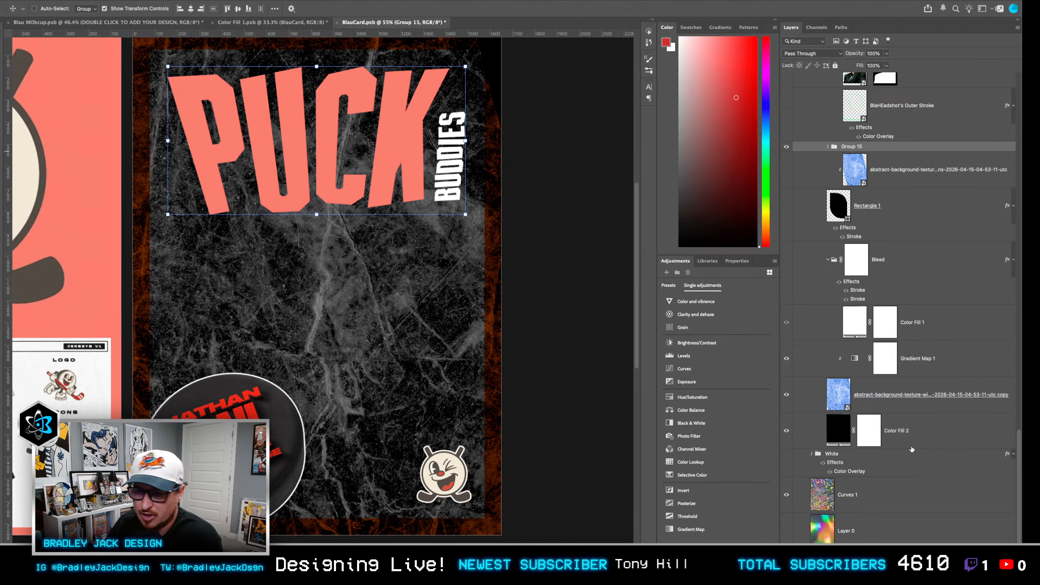
click(939, 551)
click(952, 481)
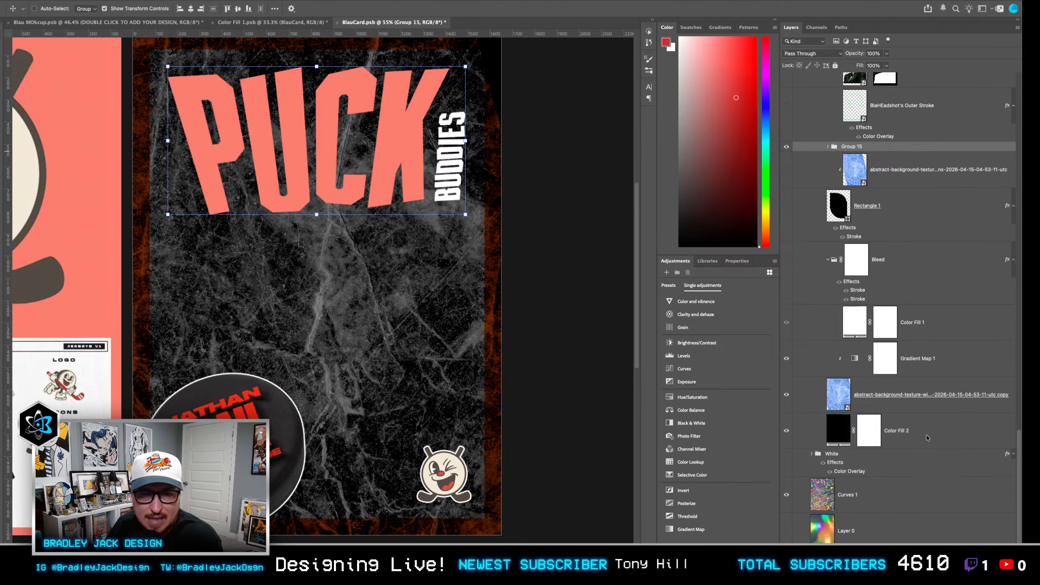
Add a thin black stroke around the group holding the PUCK and BUDDIES lettering.
click(733, 258)
drag(515, 177, 669, 267)
key(Return)
key(Return)
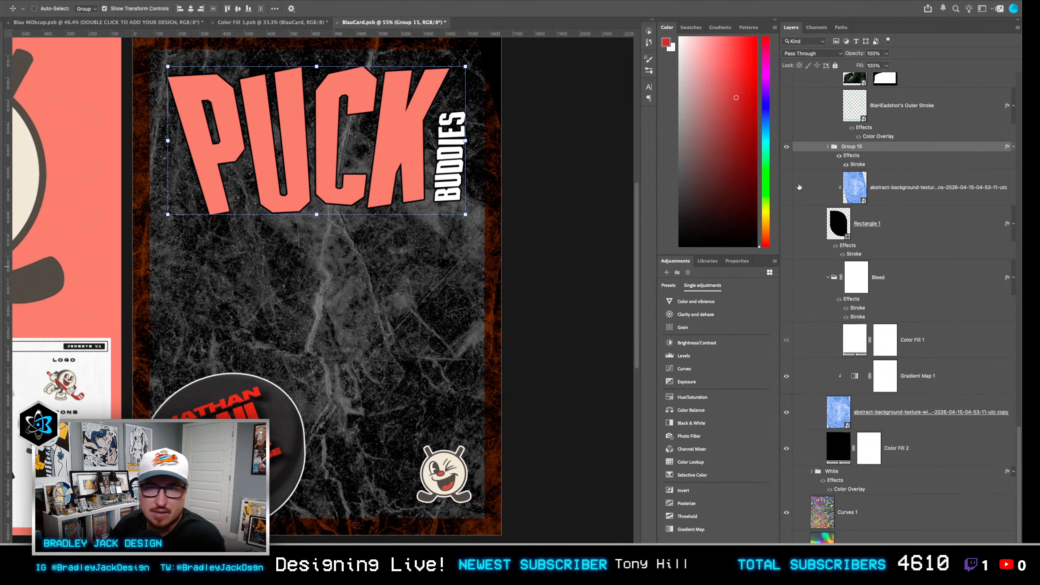
Nest the lettering group in a new group and give it a black drop shadow: 100% opacity, 135° angle, 2 px distance, 0 spread and size.
key(ctrl+g)
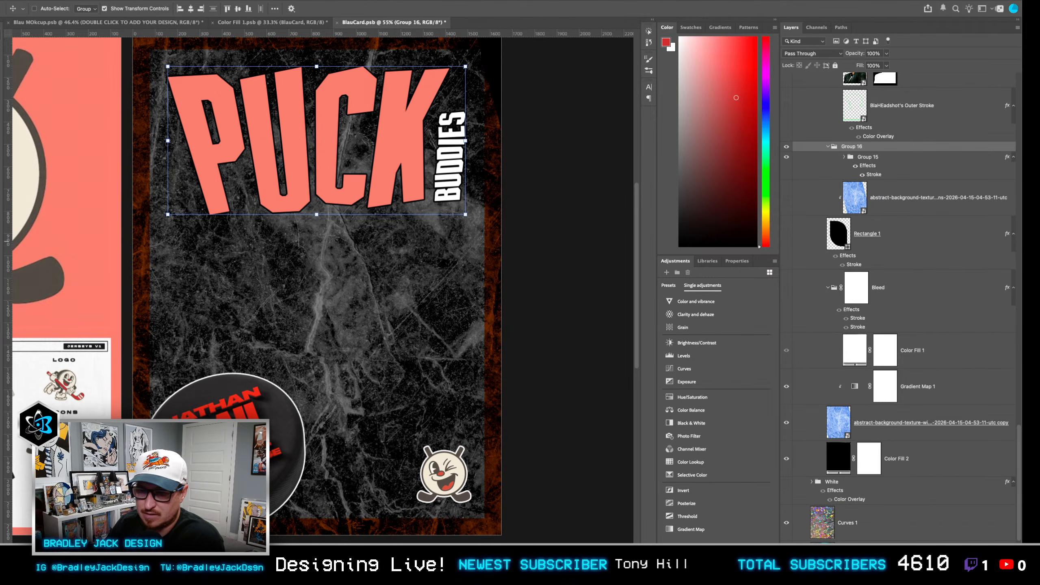
click(939, 550)
click(962, 558)
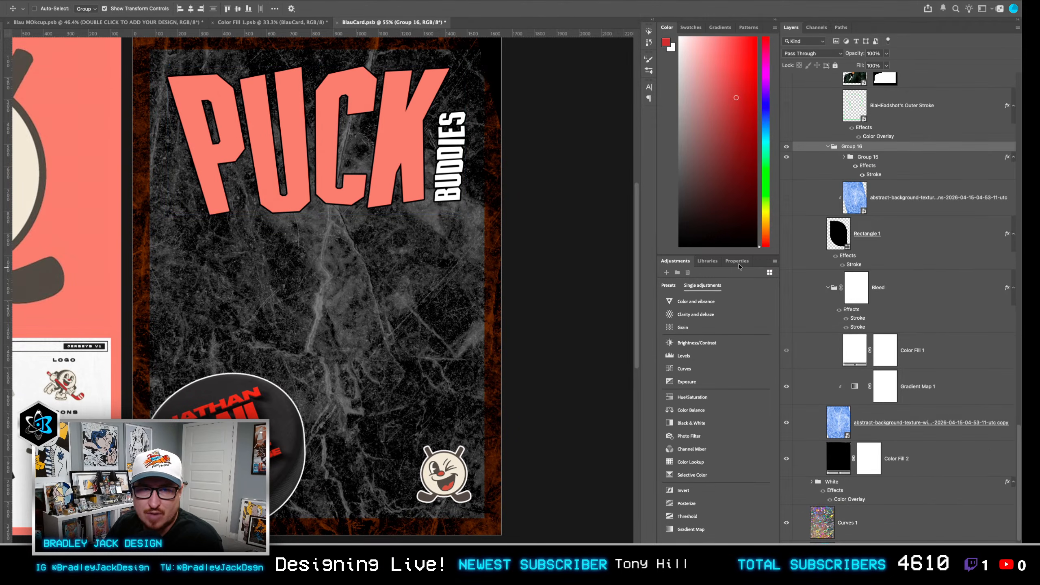
double_click(793, 204)
text(100)
key(Tab)
text(0)
key(Tab)
text(0)
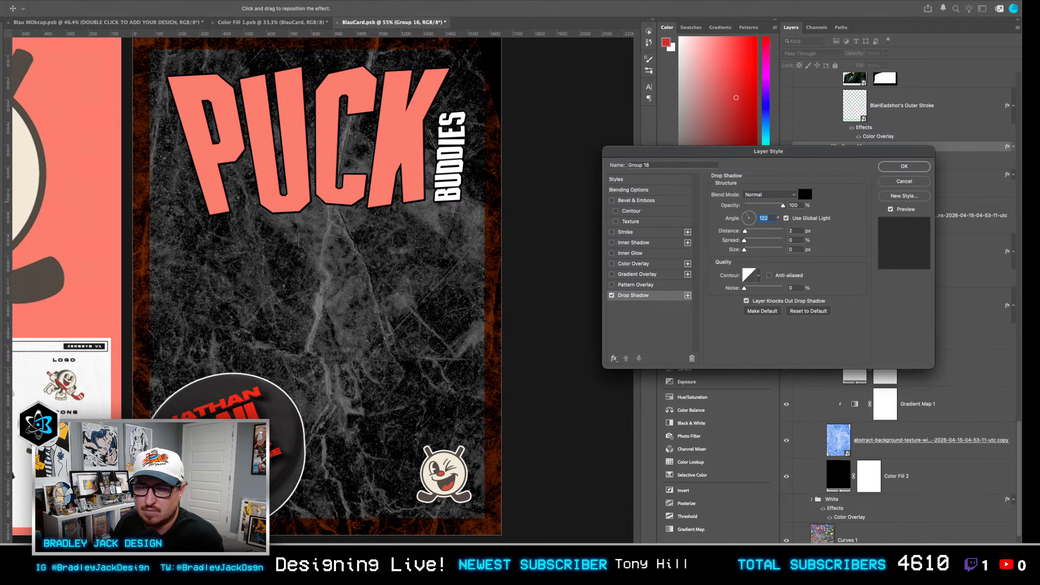
text(135)
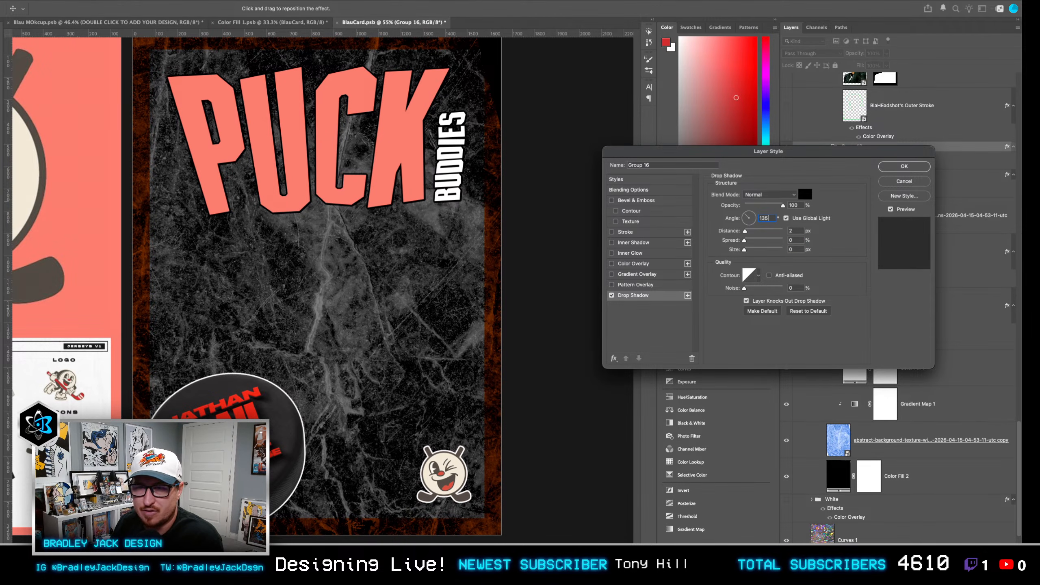
Stack further drop shadows on the outer lettering group, raising the distance by 2 px each from 4 to 12 px.
click(688, 296)
click(688, 296)
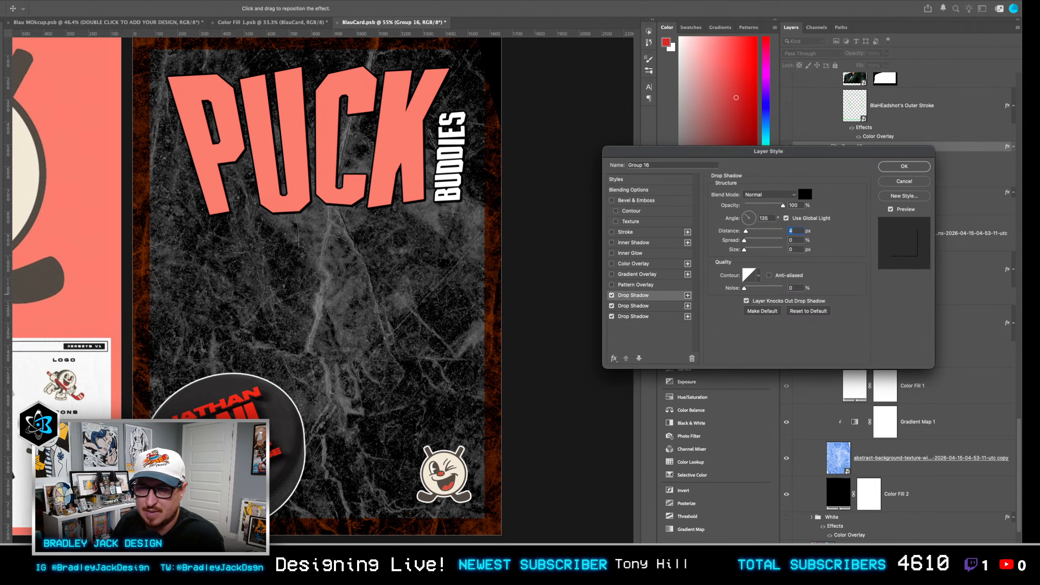
click(688, 295)
key(Tab)
key(Tab)
text(8)
click(688, 296)
key(Tab)
key(Tab)
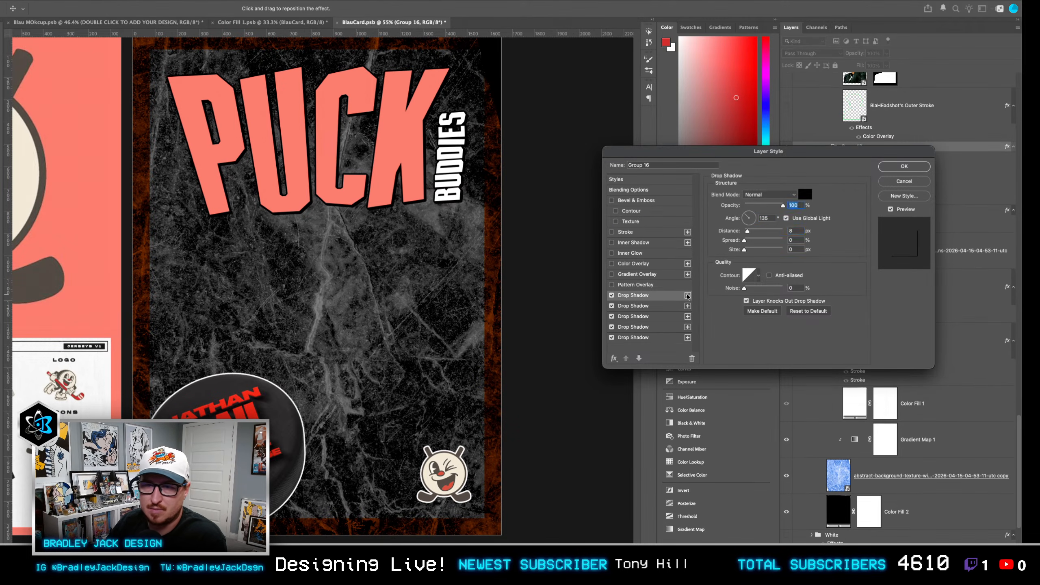
text(10)
click(688, 295)
key(Tab)
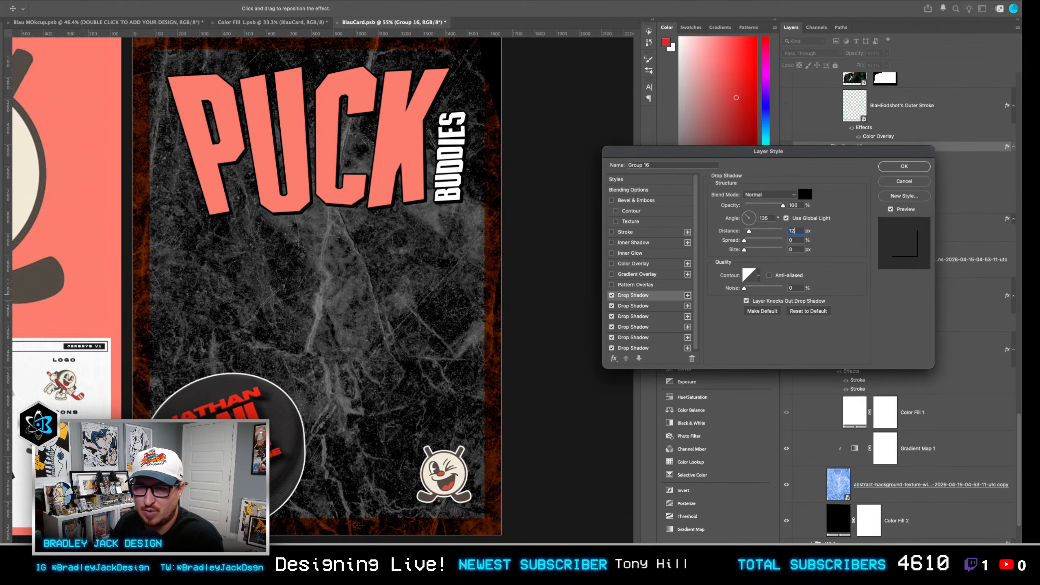
Add four more drop shadows at 14, 16, 18 and 20 px distance and apply the layer style.
click(687, 296)
key(Tab)
key(Tab)
text(14)
click(687, 296)
key(Tab)
key(Tab)
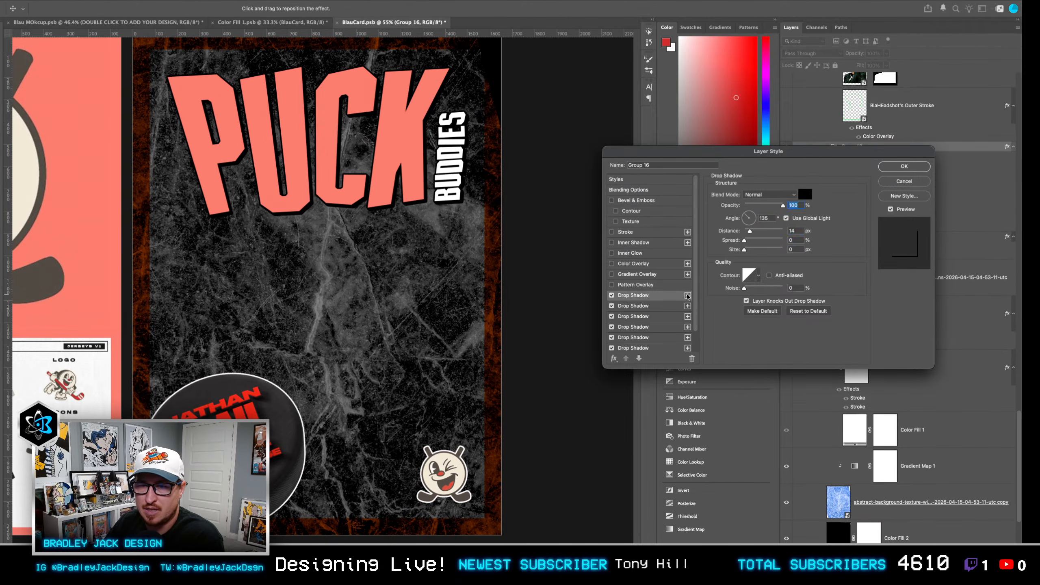
text(16)
click(687, 295)
key(Tab)
key(Tab)
text(18)
click(687, 296)
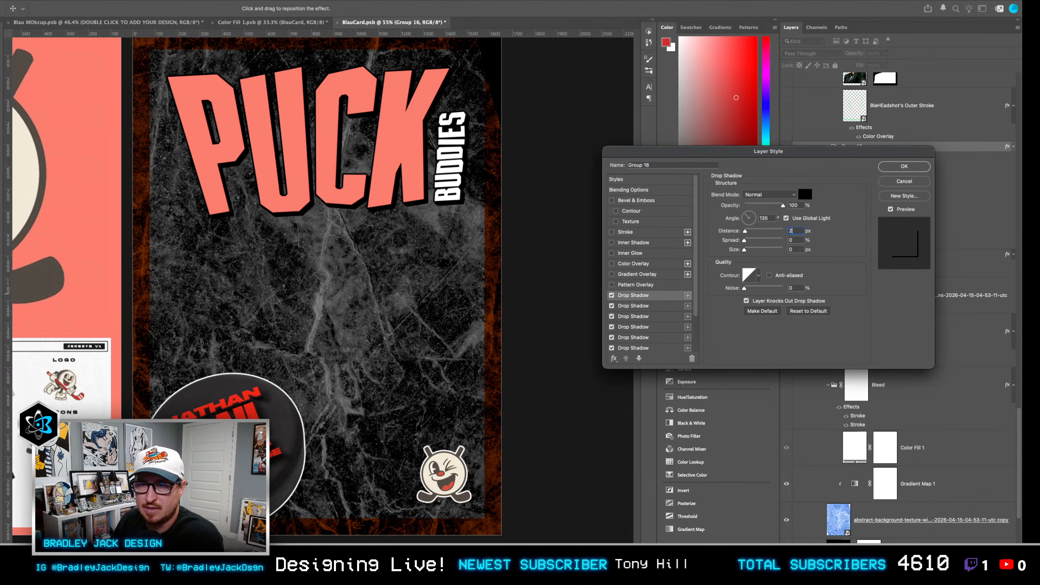
text(20)
key(Return)
Scale the shadowed PUCK BUDDIES lettering group down slightly.
scroll(497, 63, down, 1)
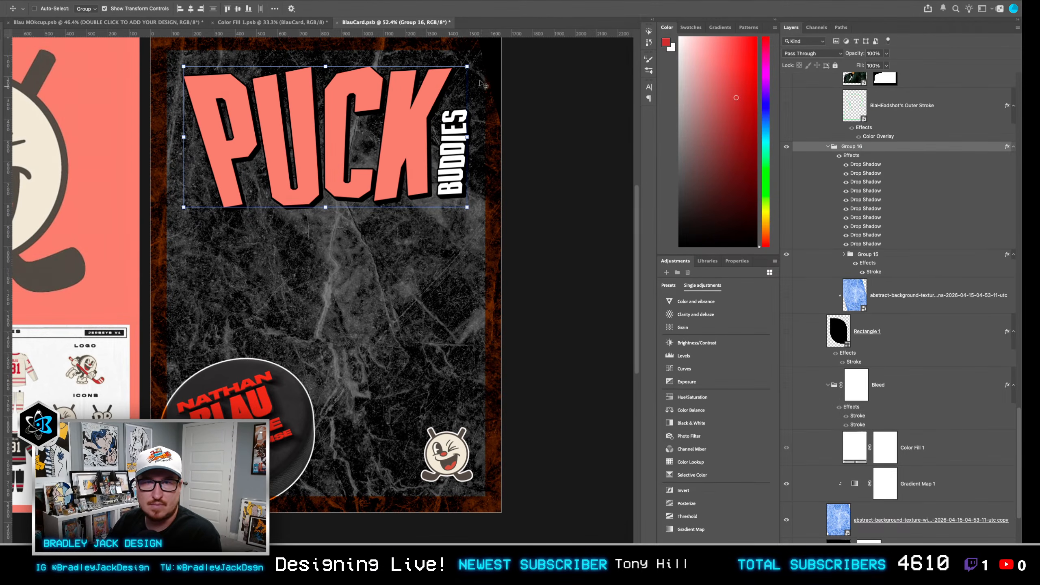
drag(468, 65, 484, 71)
key(Return)
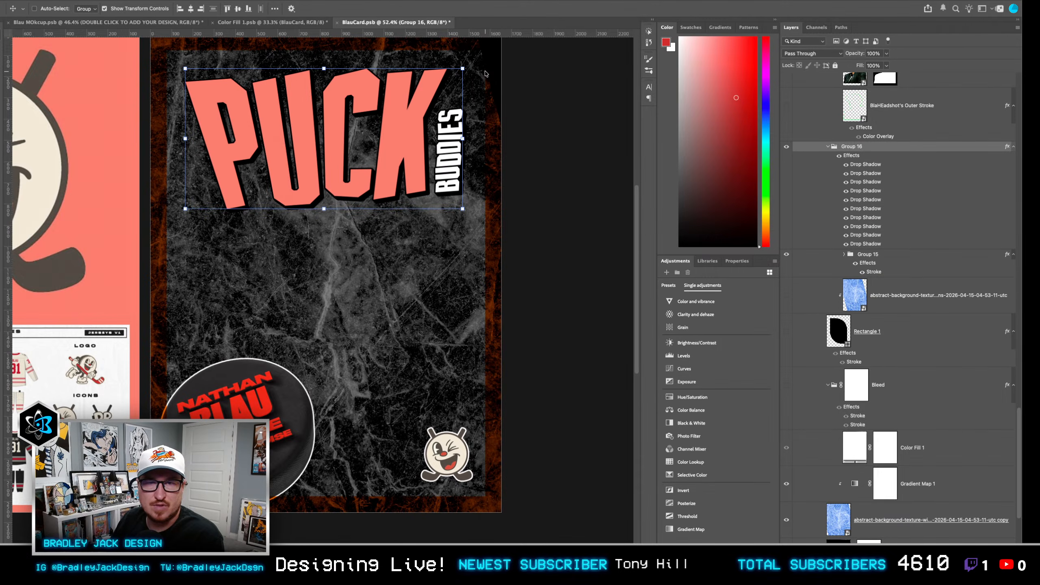
Stretch the vertical BUDDIES lettering upward to about 106% of its height.
click(843, 255)
click(901, 295)
scroll(450, 109, up, 3)
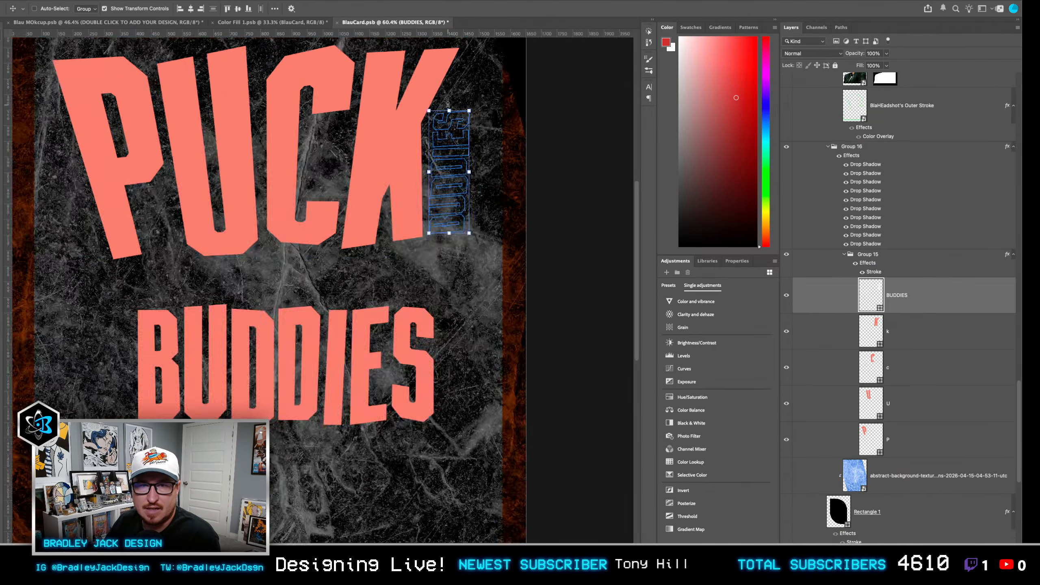
drag(451, 111, 451, 104)
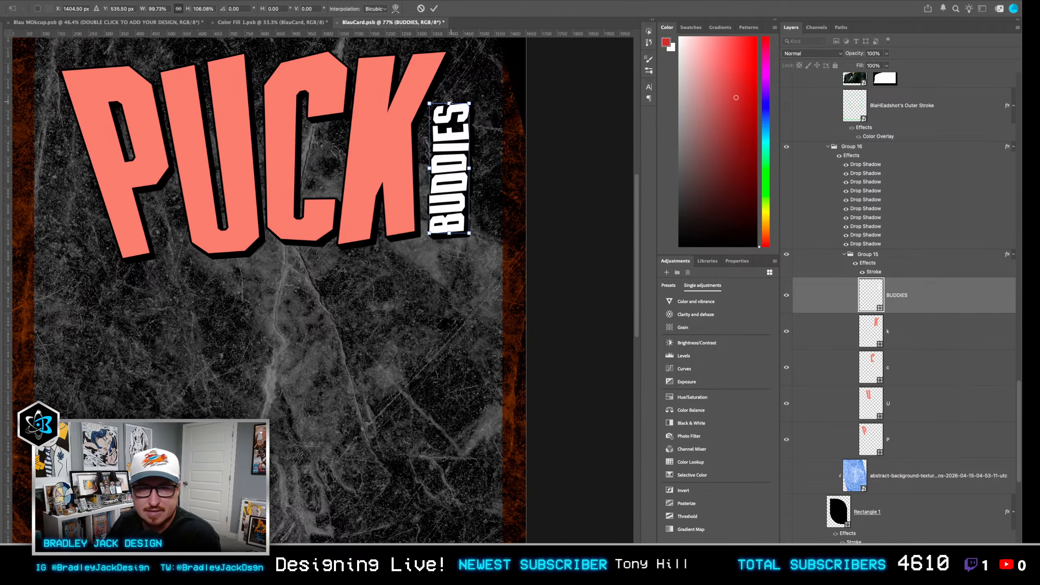
scroll(425, 222, down, 1)
scroll(425, 222, down, 2)
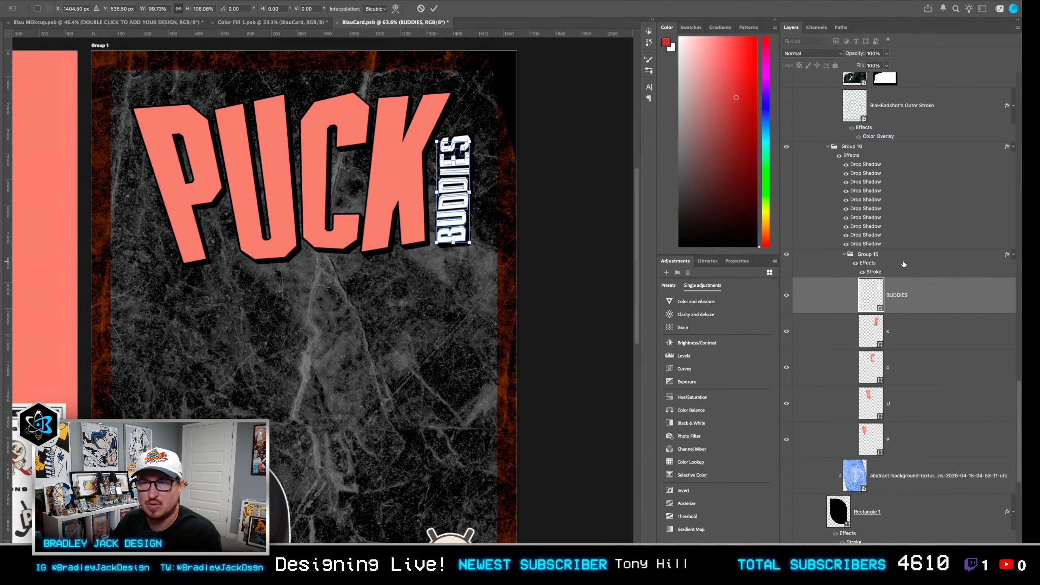
click(880, 254)
Make the Bleed group visible and toggle its two strokes off and on to compare them.
scroll(881, 249, down, 2)
scroll(539, 281, down, 6)
scroll(311, 291, up, 5)
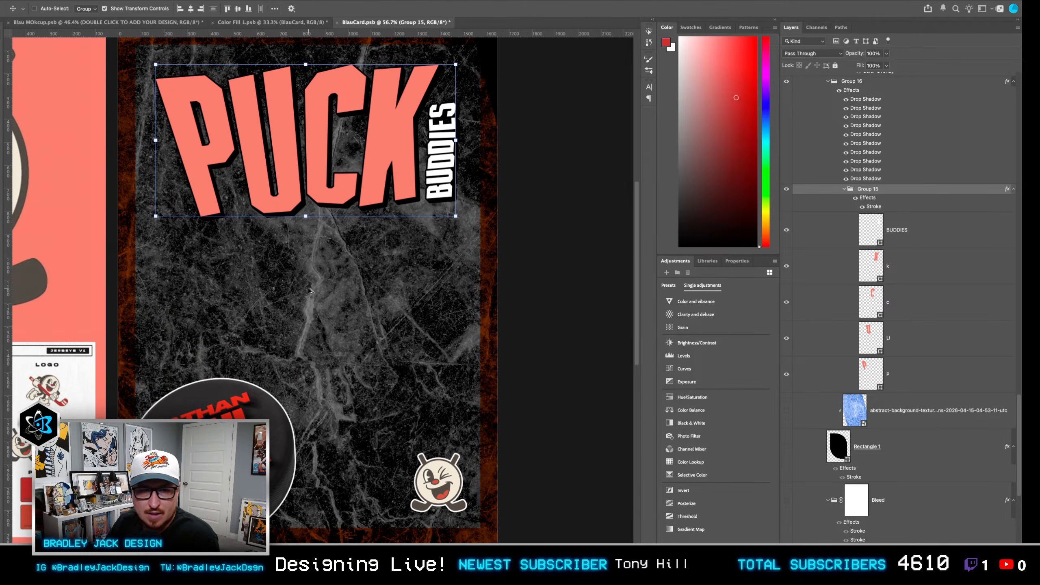
scroll(899, 352, down, 5)
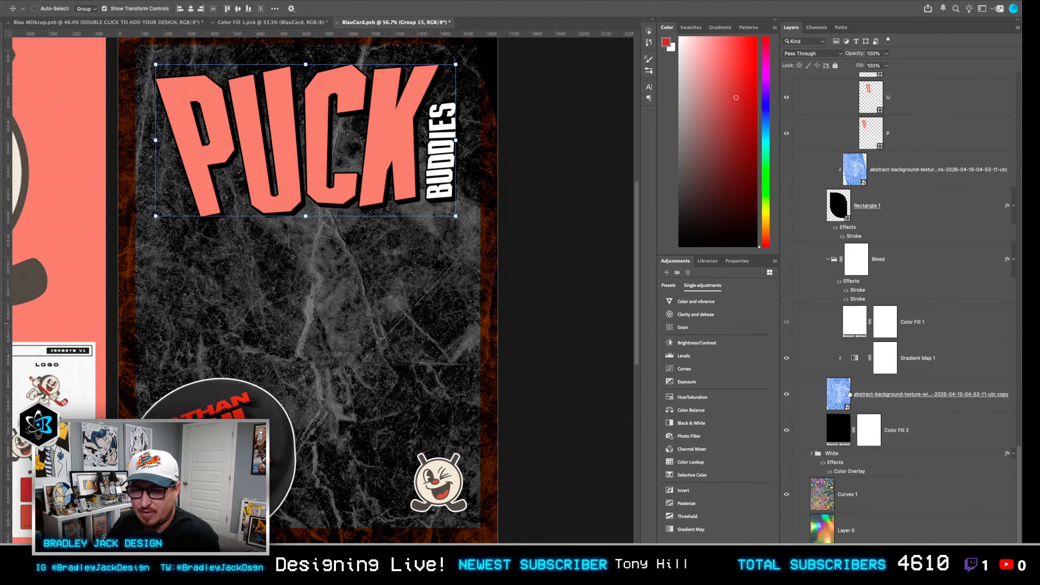
click(786, 259)
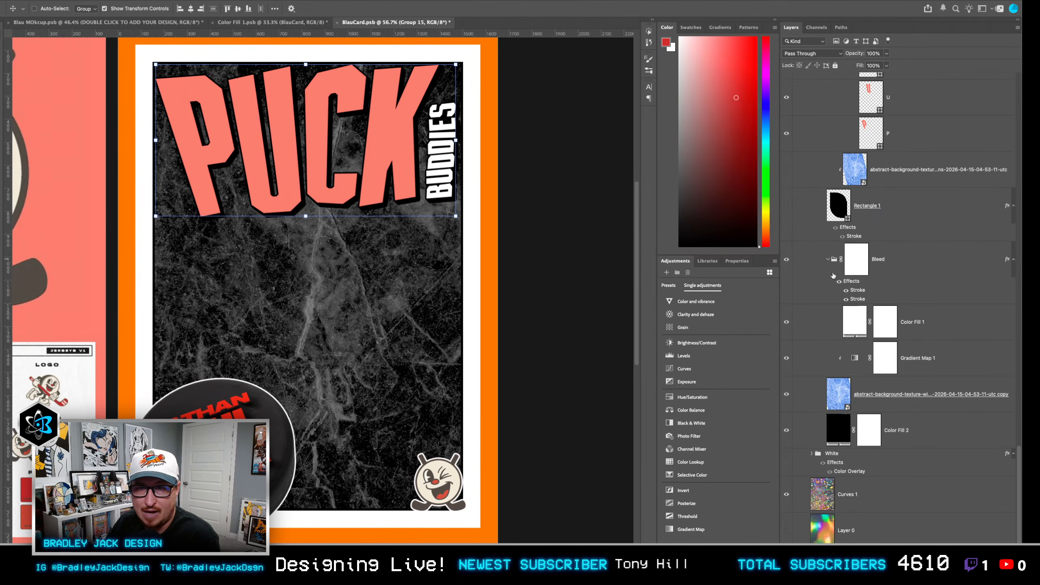
scroll(817, 272, up, 2)
click(845, 354)
click(846, 353)
click(846, 362)
click(846, 362)
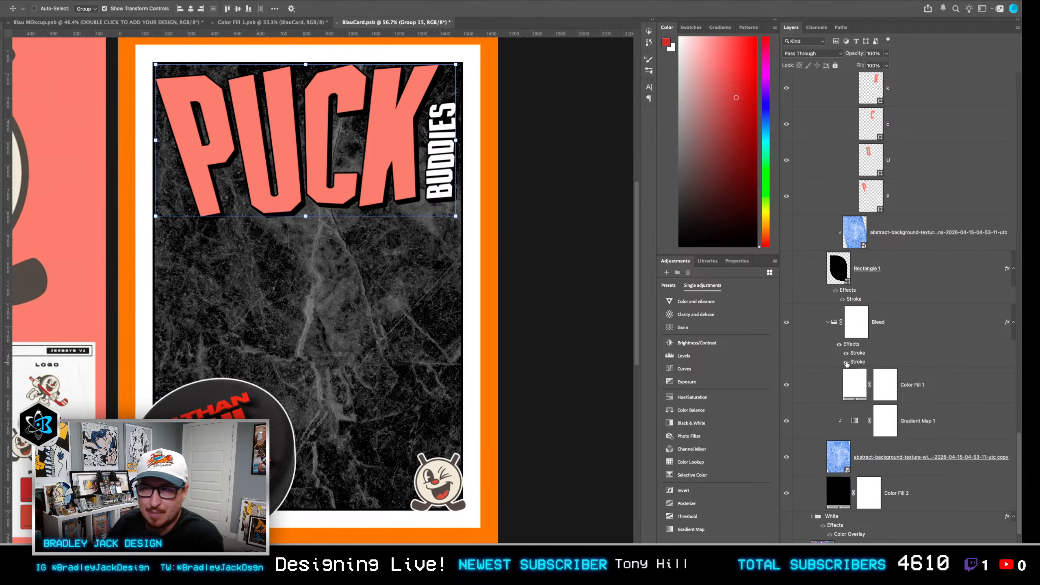
Enlarge the PUCK BUDDIES lettering group slightly around its centre so it overlaps the white card border.
scroll(350, 217, down, 2)
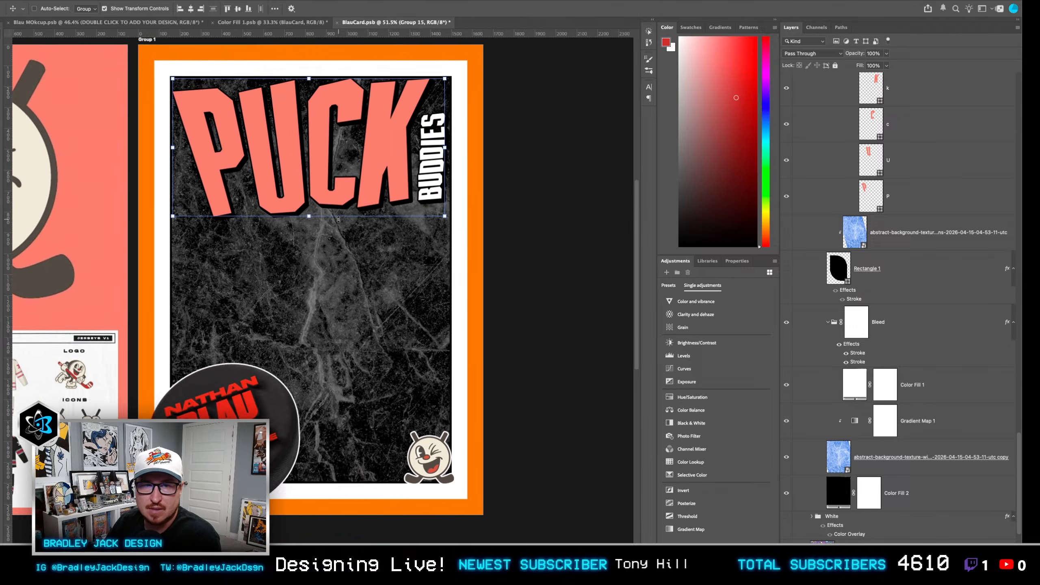
mouse_move(458, 229)
mouse_down()
mouse_move(490, 235)
mouse_move(469, 231)
mouse_up()
key(Return)
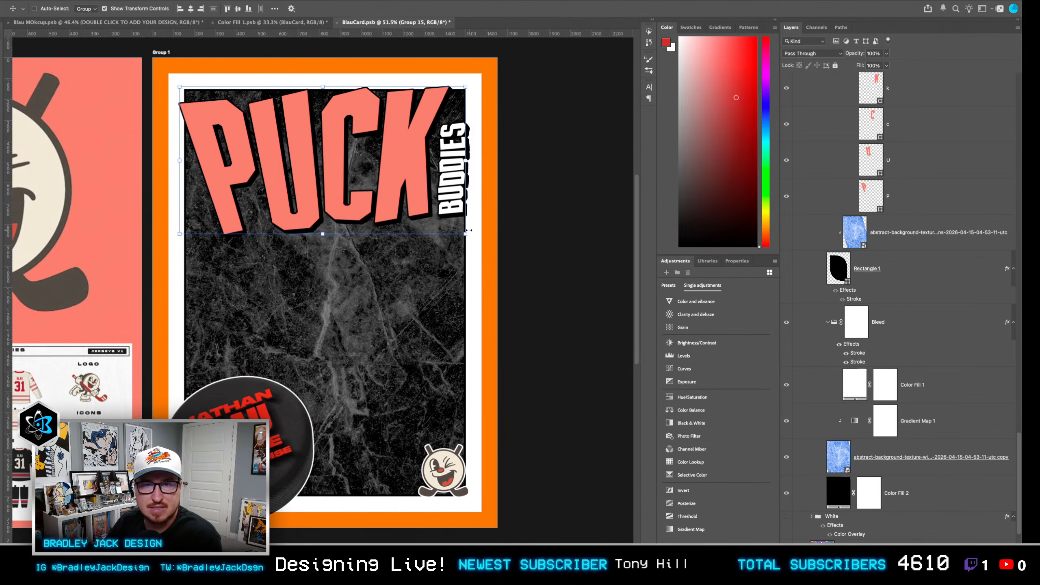
Set the Bleed group's white inside stroke to 175 px and its black inside stroke to 184 px.
double_click(846, 355)
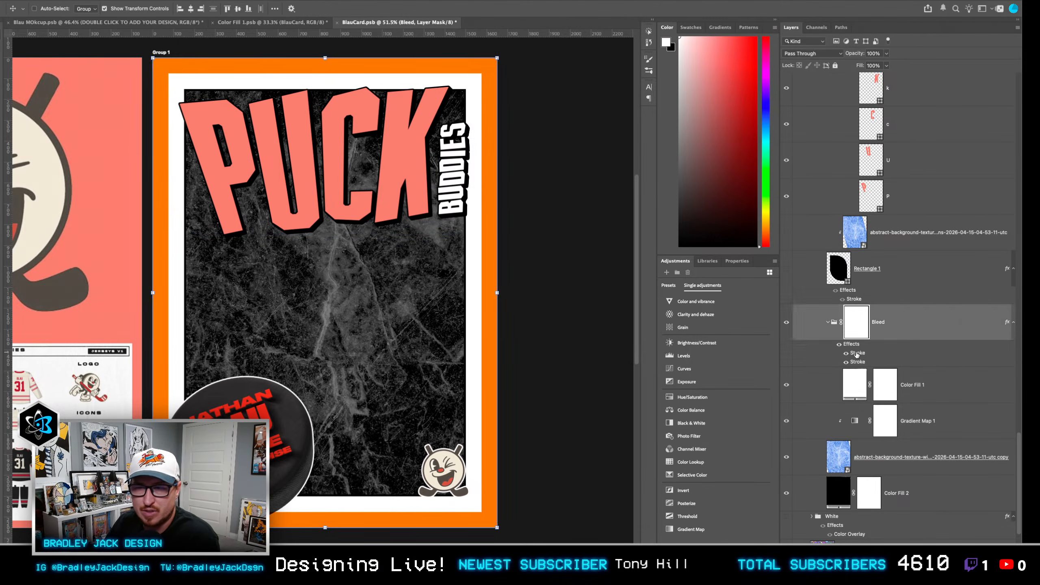
text(175)
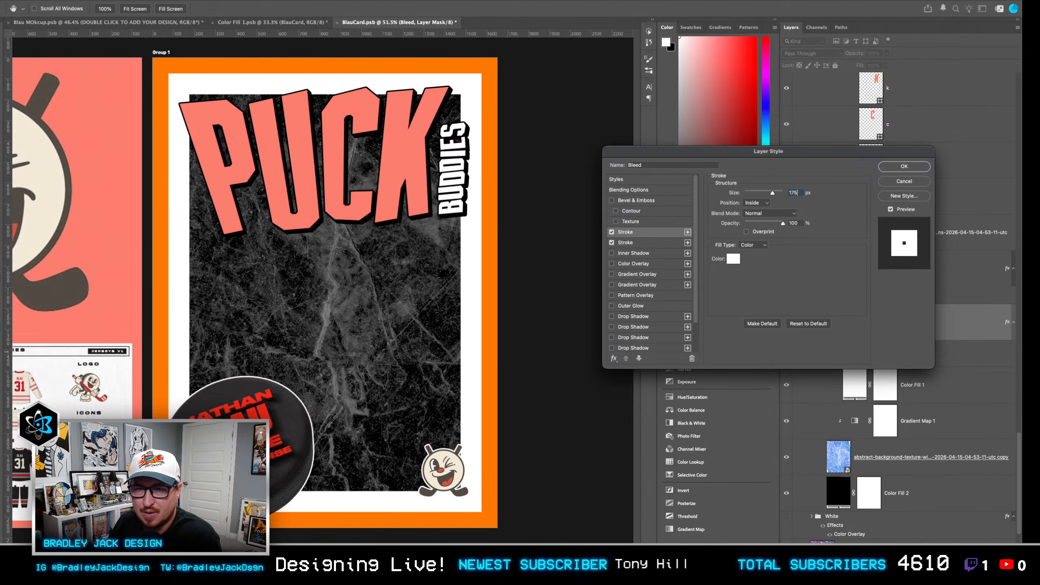
click(622, 243)
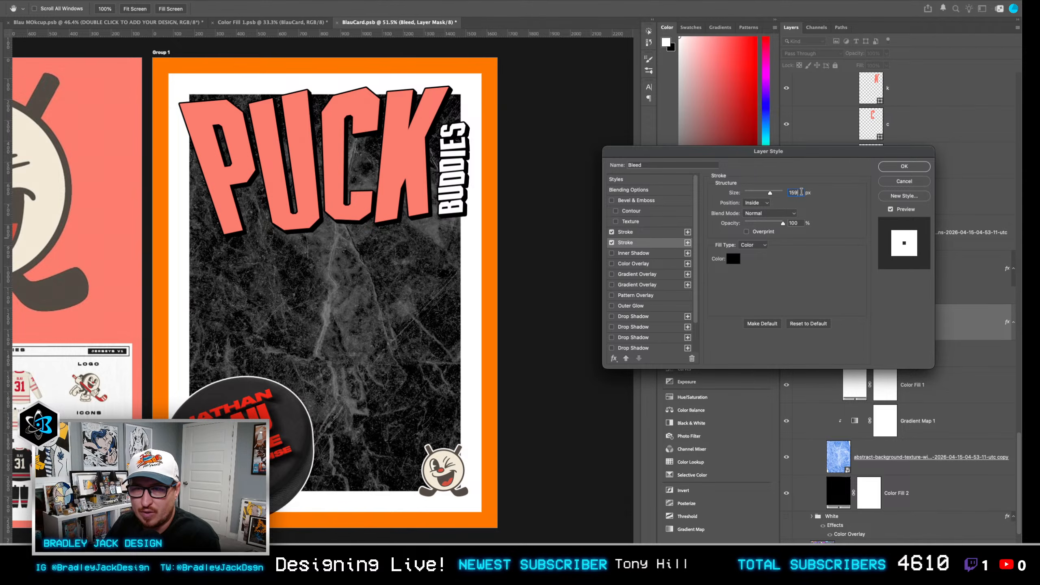
text(18)
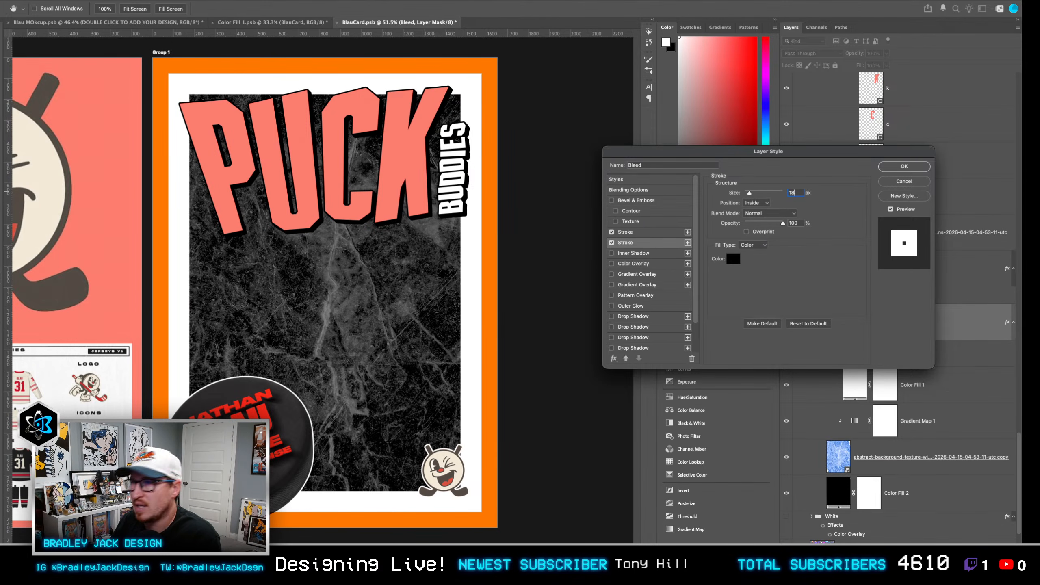
text(4)
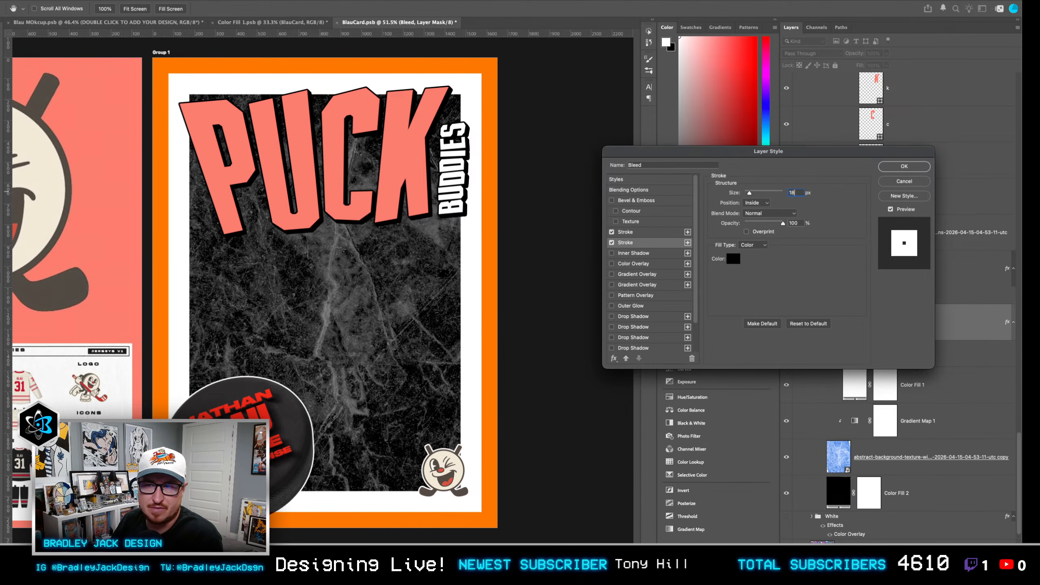
key(Return)
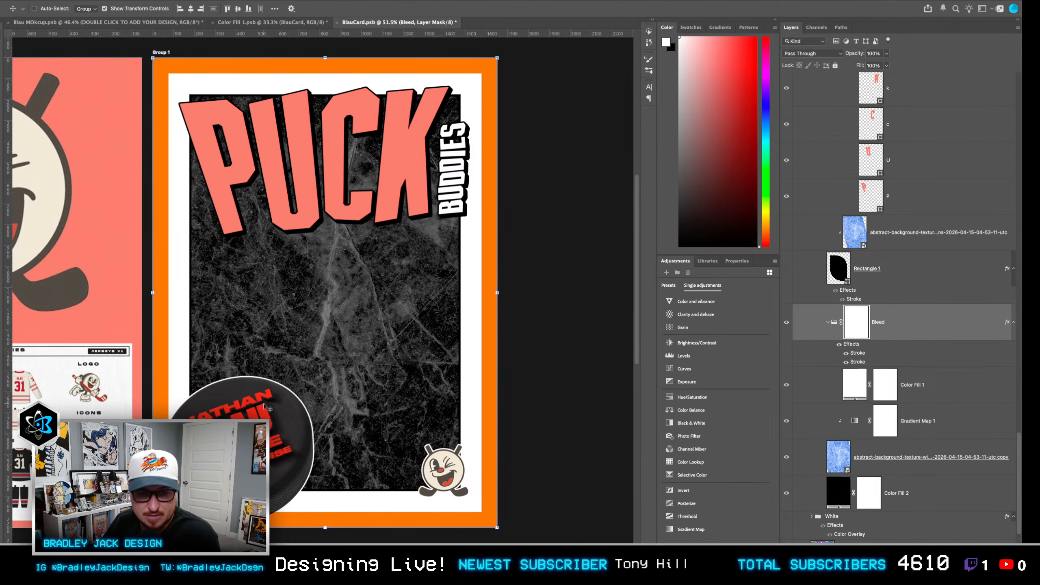
Recolour the puck's text by setting the copy layer's Color Overlay to the salmon sampled from the PUCK lettering.
right_click(236, 426)
click(240, 430)
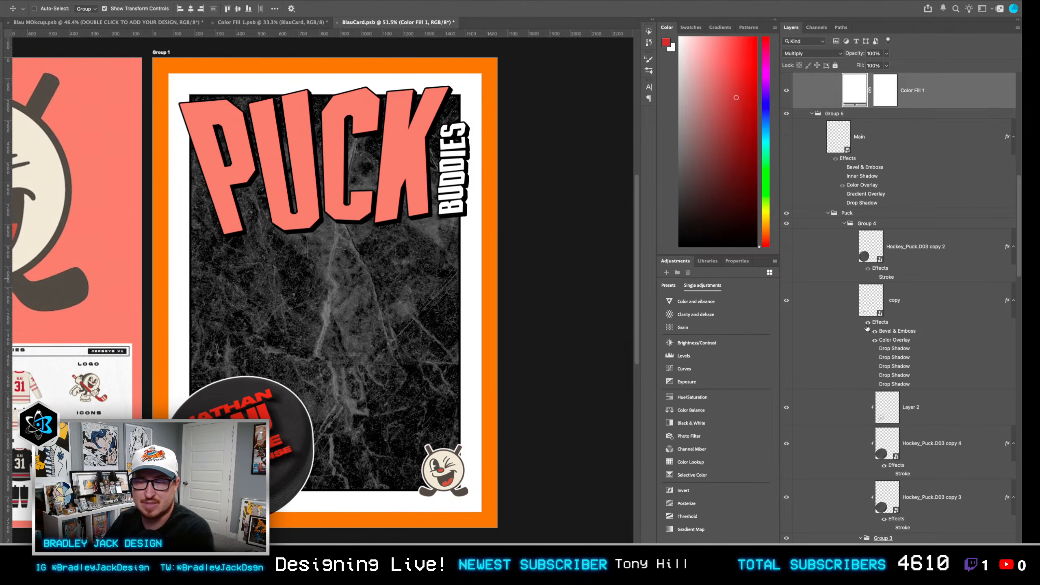
scroll(881, 340, down, 10)
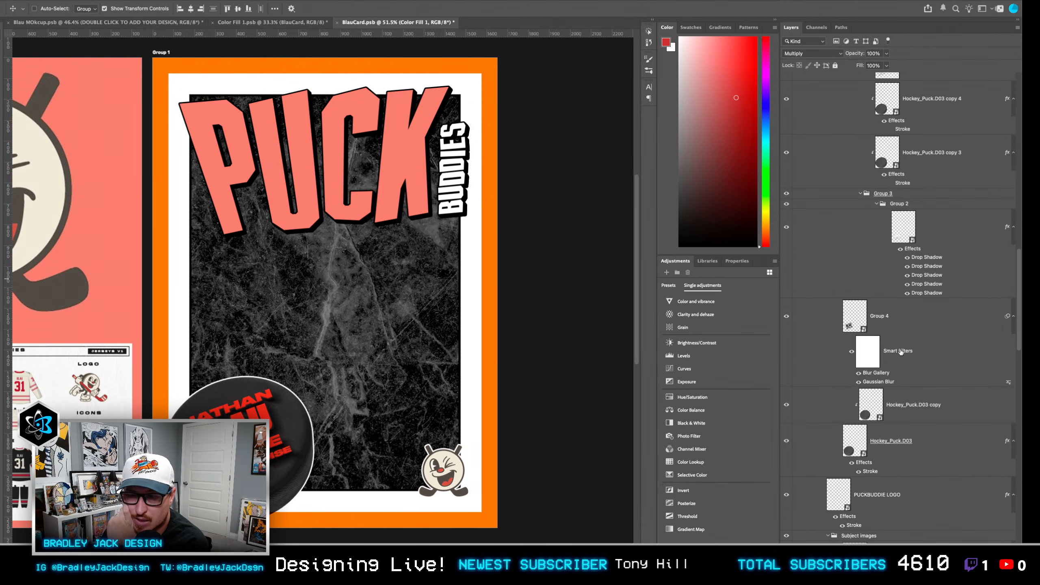
scroll(888, 331, down, 1)
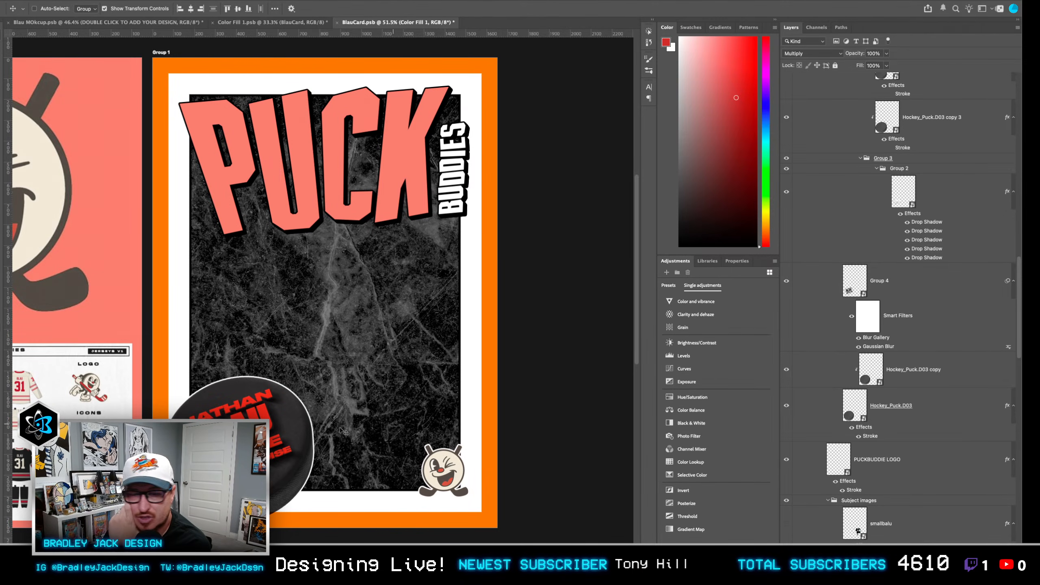
right_click(273, 426)
click(274, 425)
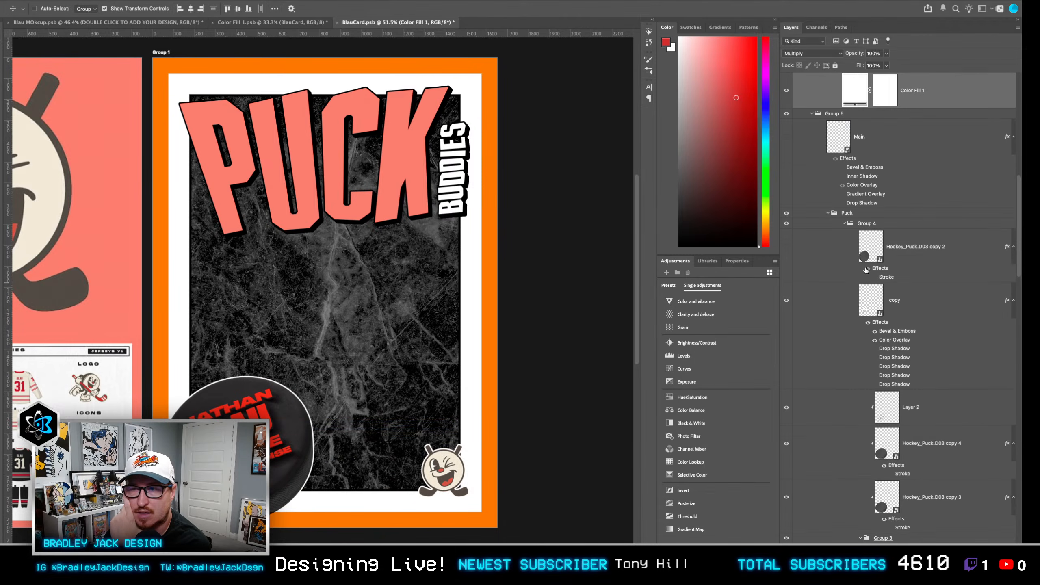
right_click(266, 425)
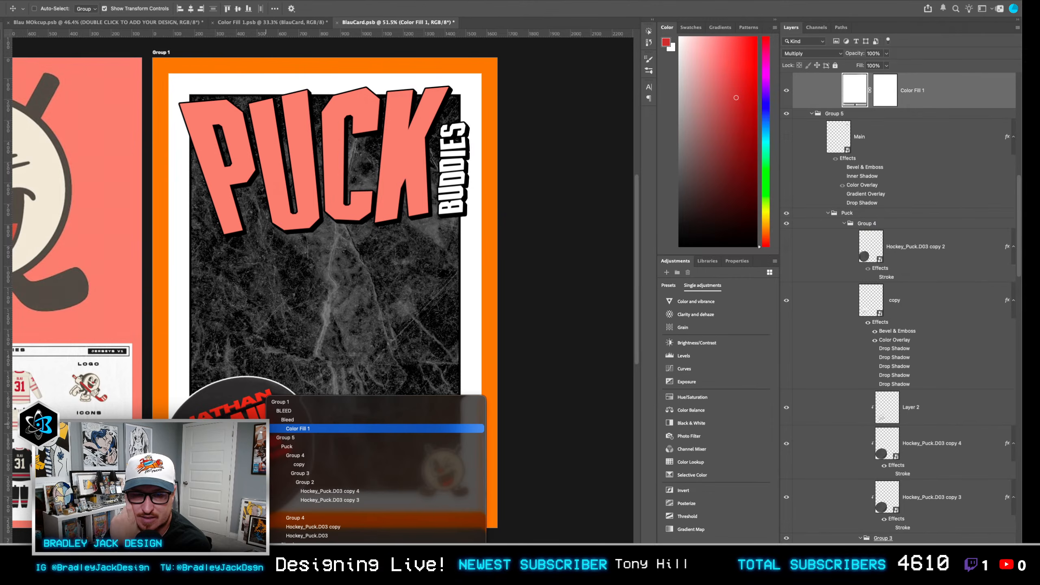
click(748, 327)
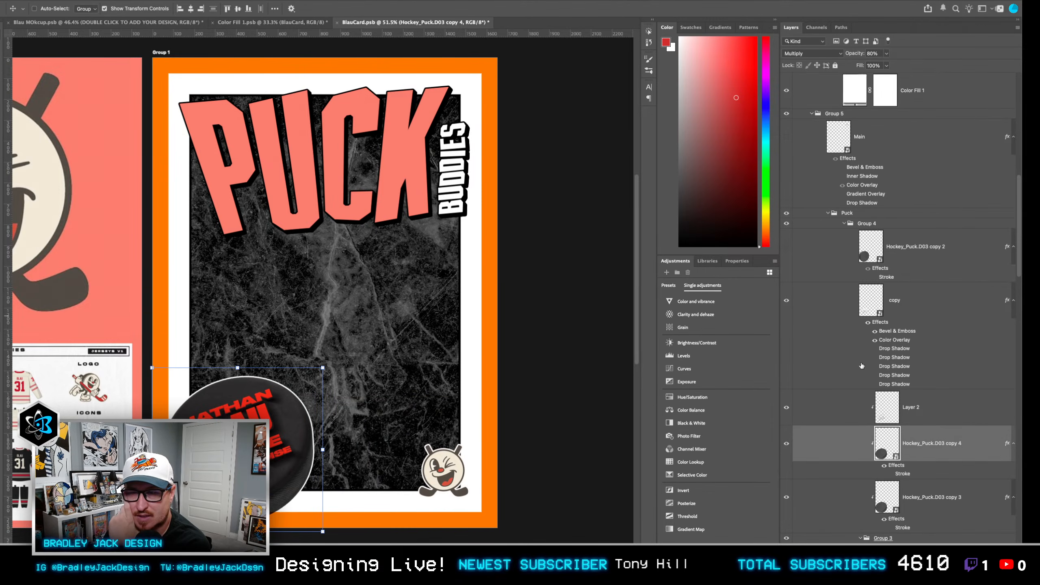
click(880, 324)
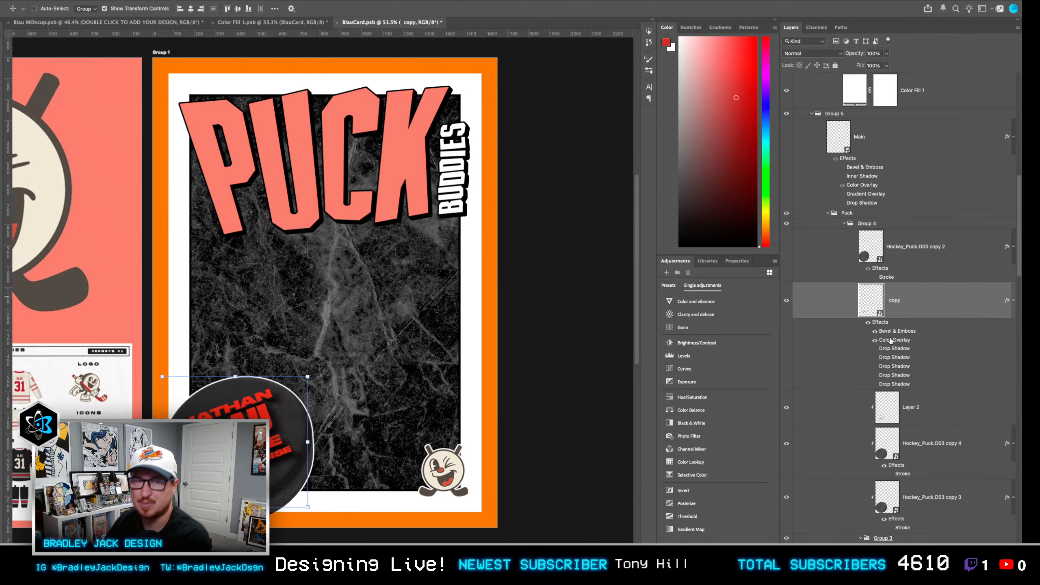
double_click(890, 340)
click(805, 194)
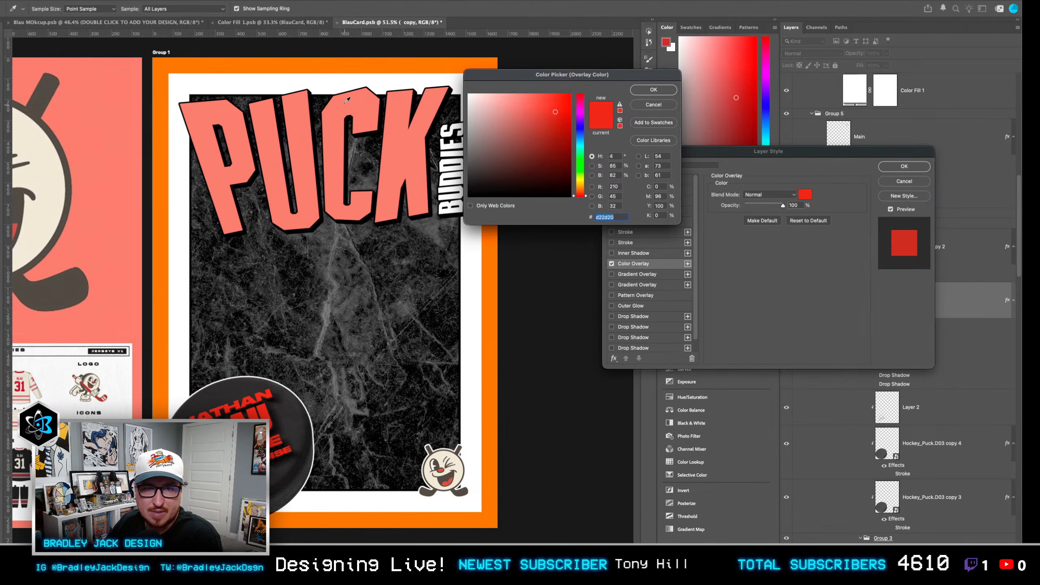
click(362, 132)
key(Return)
key(Return)
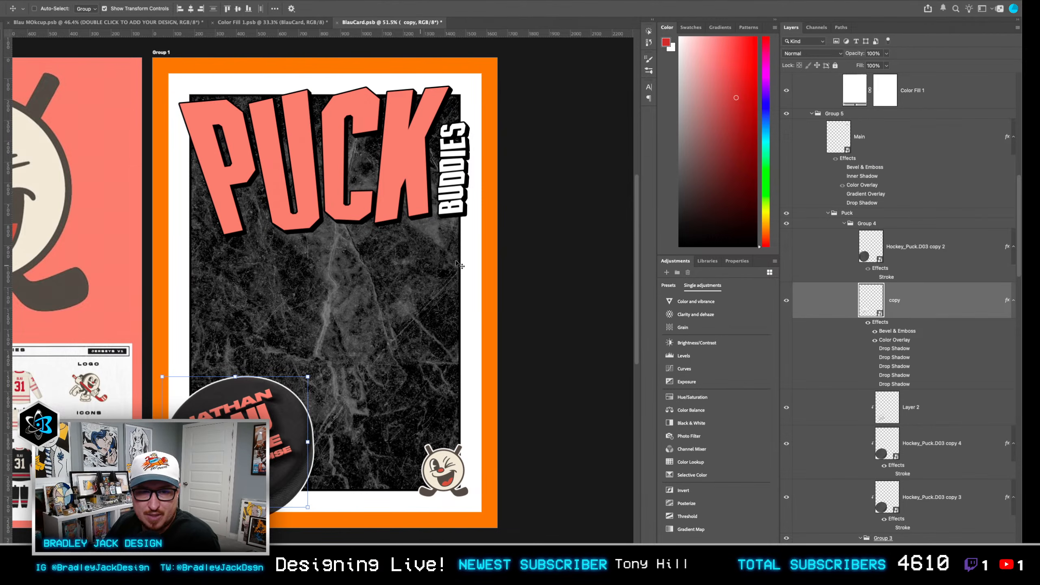
Move the PUCKBUDDIE LOGO mascot from the card's lower corner onto the letter C of PUCK.
right_click(440, 473)
click(440, 472)
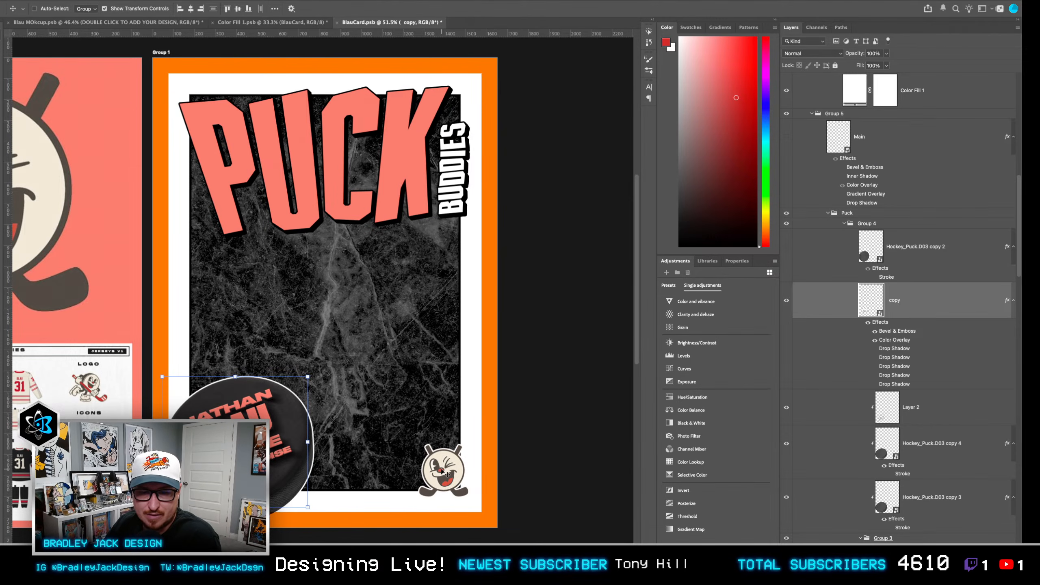
right_click(447, 474)
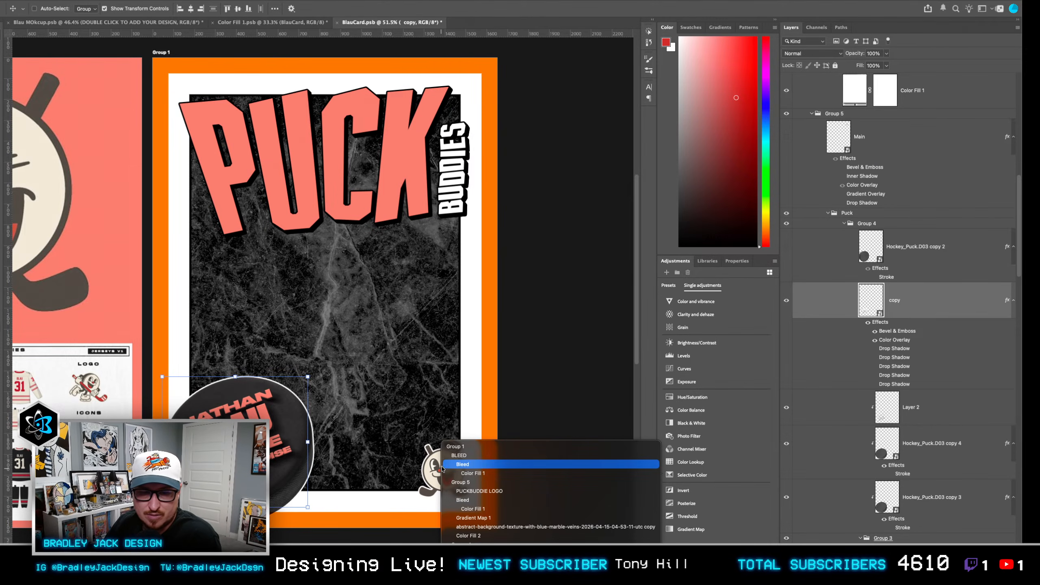
click(450, 491)
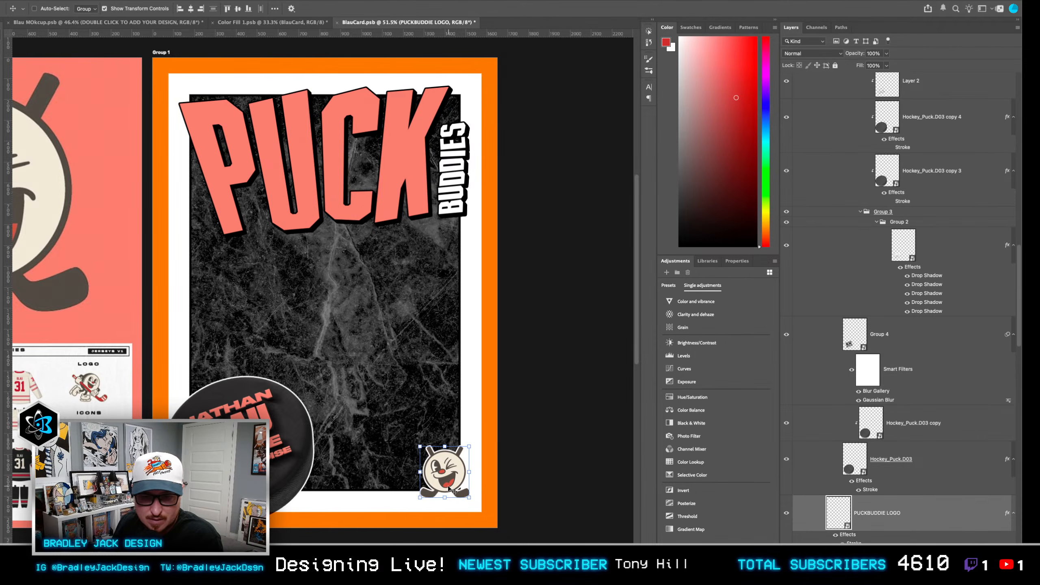
drag(449, 488, 361, 164)
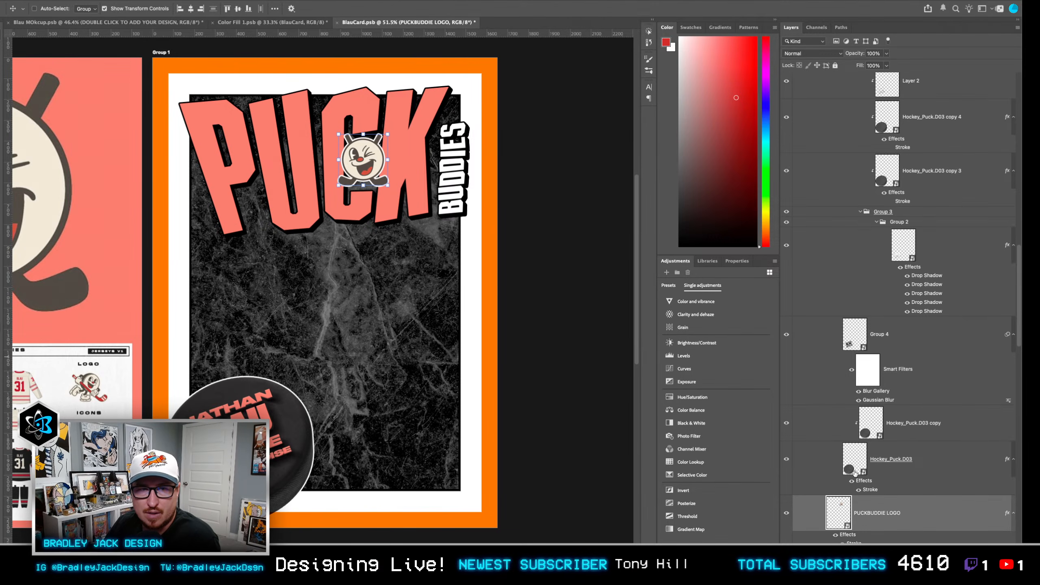
Open the contents of the PUCKBUDDIE LOGO smart object and convert its masked Layer 0 into a smart object.
double_click(838, 512)
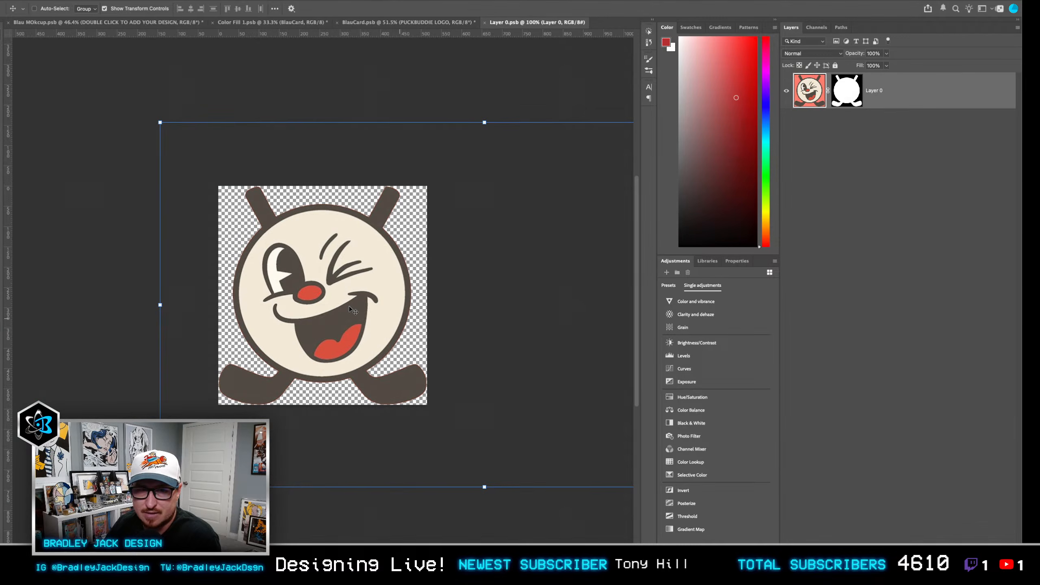
key(F2)
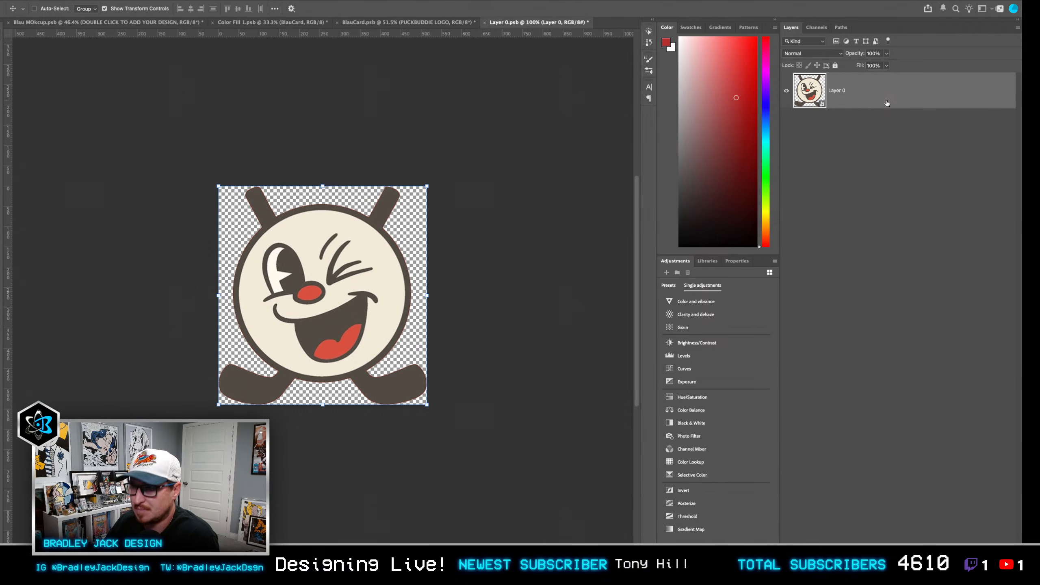
Switch to Illustrator and close the three open documents.
key(super+Tab)
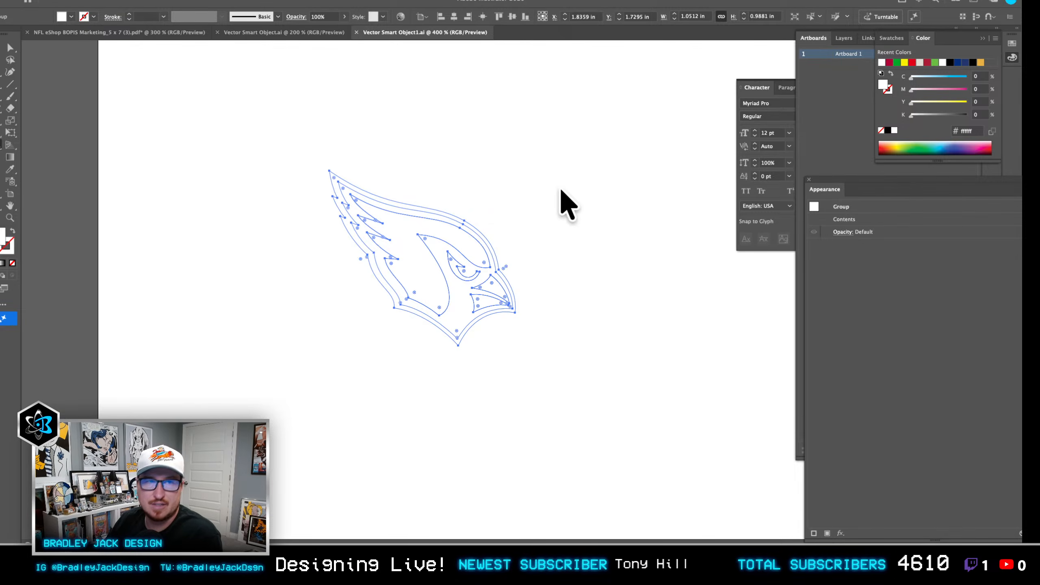
key(super+w)
key(super+w)
key(super+w)
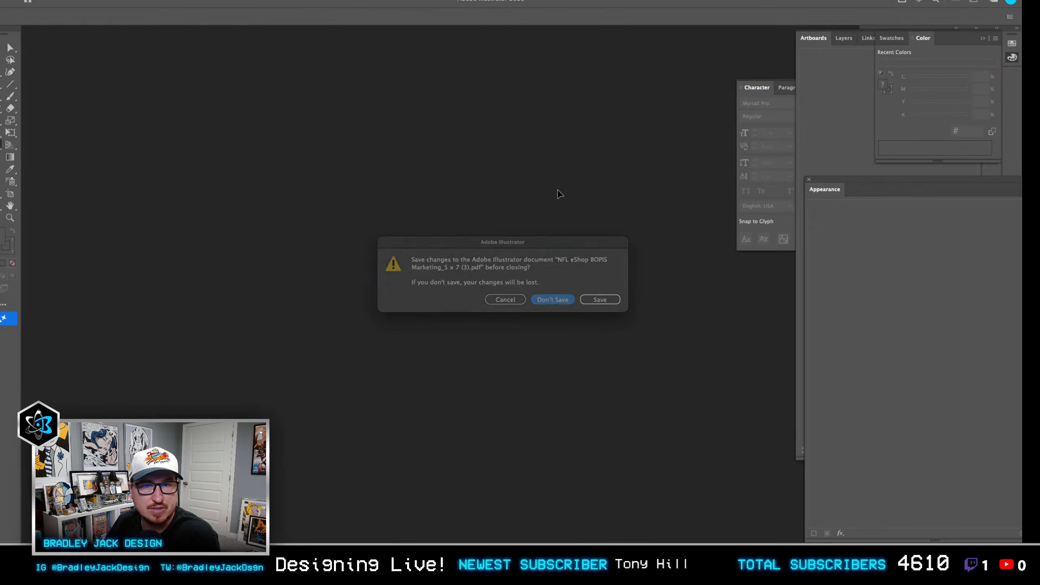
key(Return)
Create a new blank CMYK document with a single portrait artboard.
click(16, 65)
key(Return)
key(super+Tab)
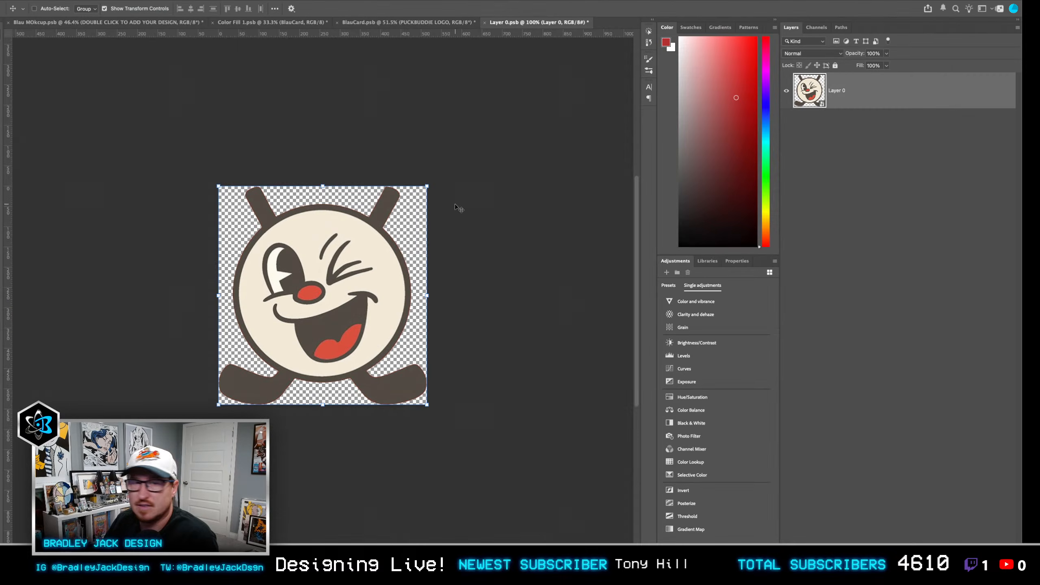
key(super+Tab)
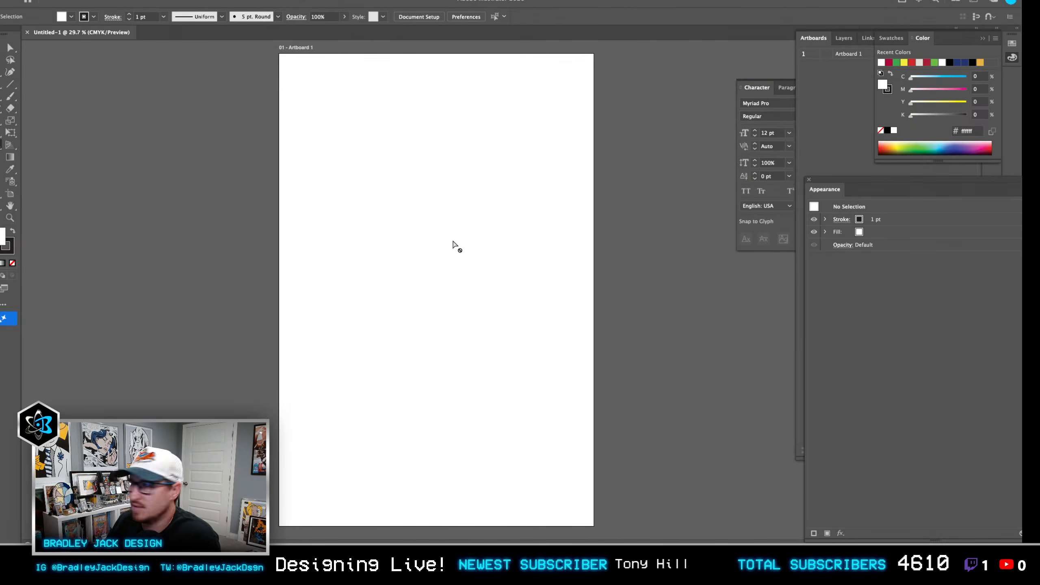
key(Return)
key(Escape)
key(v)
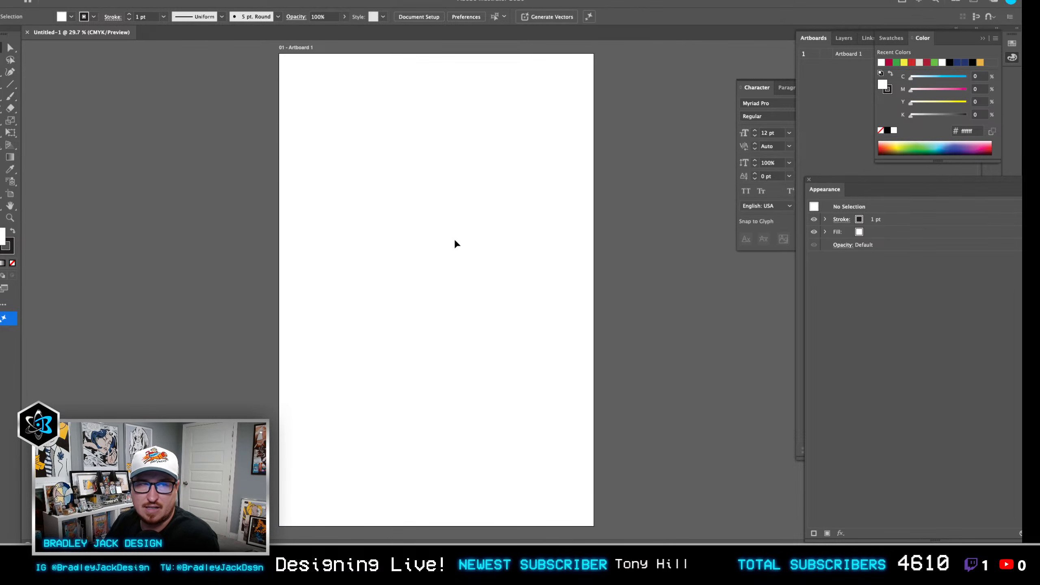
Place Layer-0.png from the Desktop into the Illustrator document and enlarge it to about 18.4 × 19.3 in.
key(super+Tab)
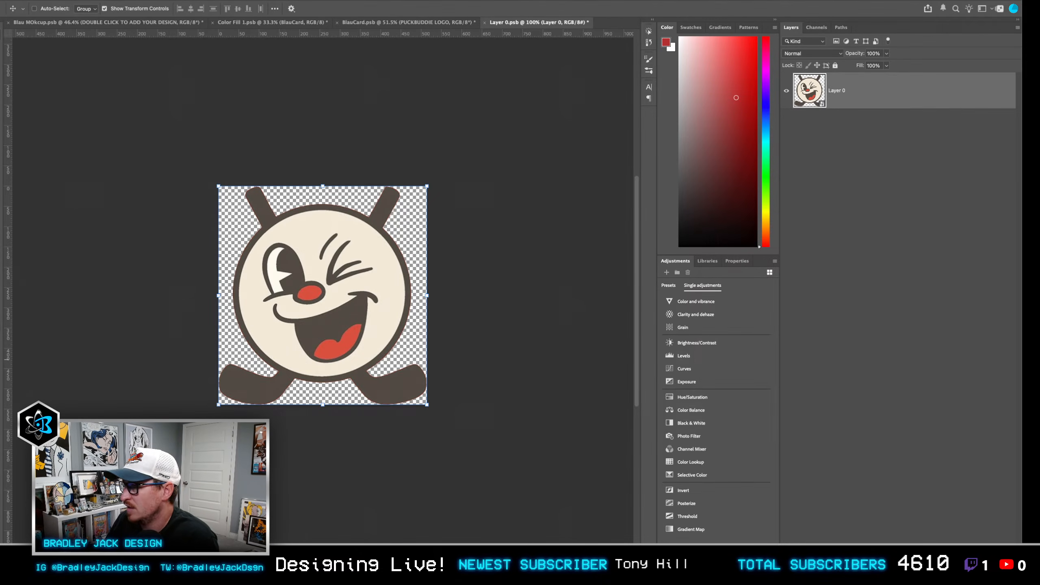
key(super+n)
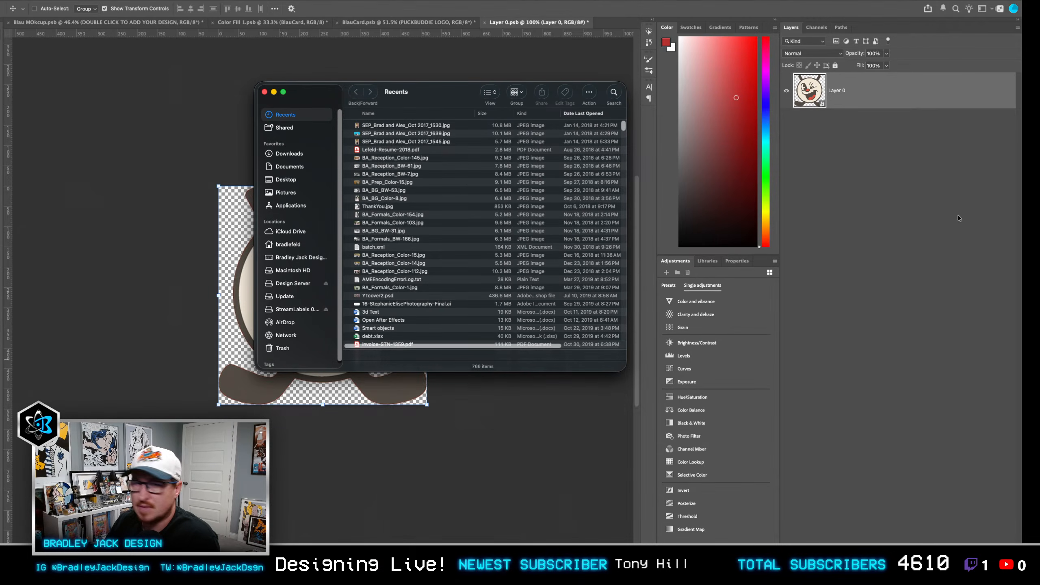
click(282, 180)
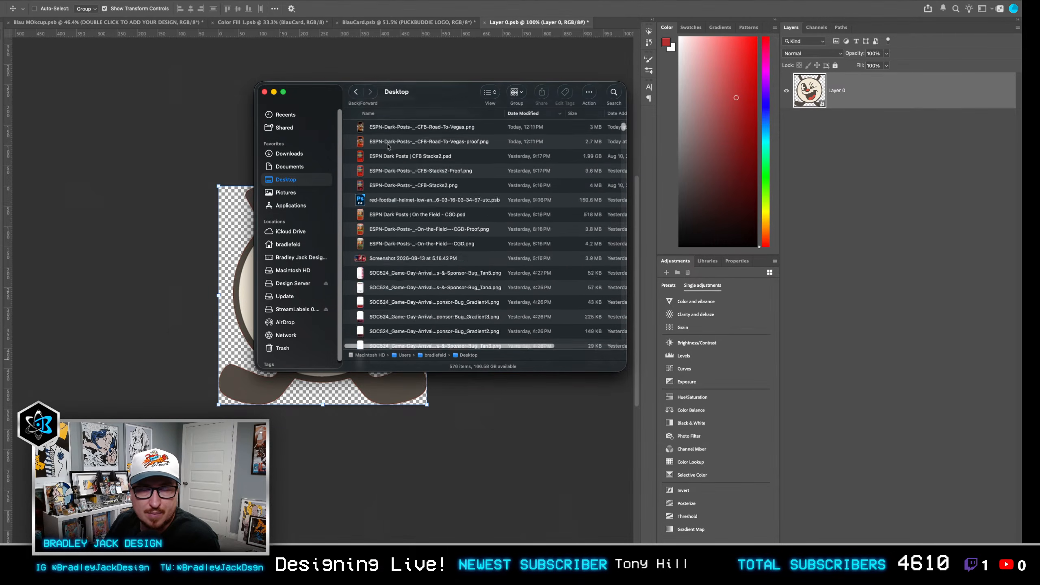
drag(381, 129, 434, 262)
key(super+Tab)
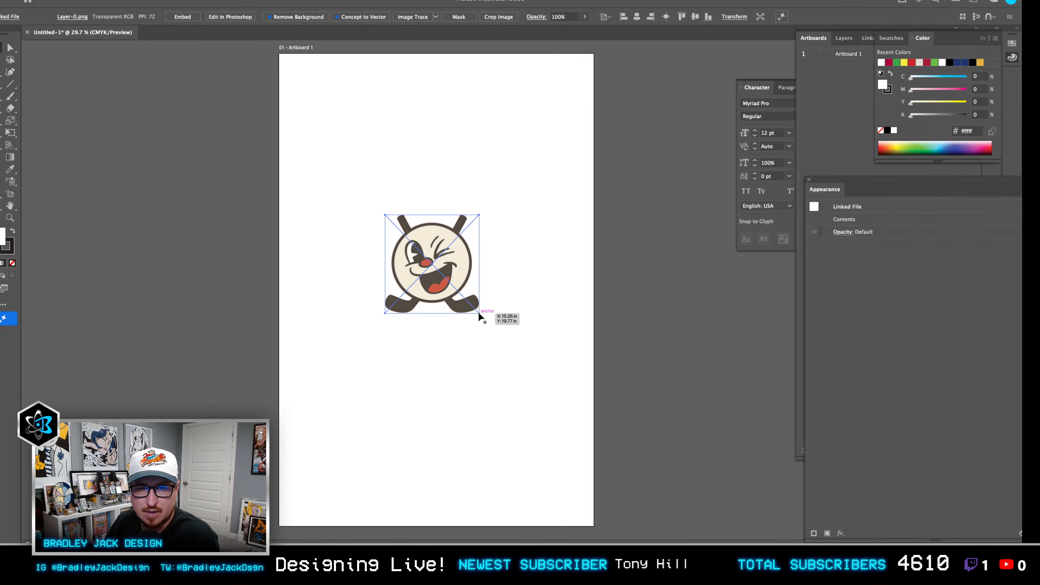
drag(476, 312, 553, 391)
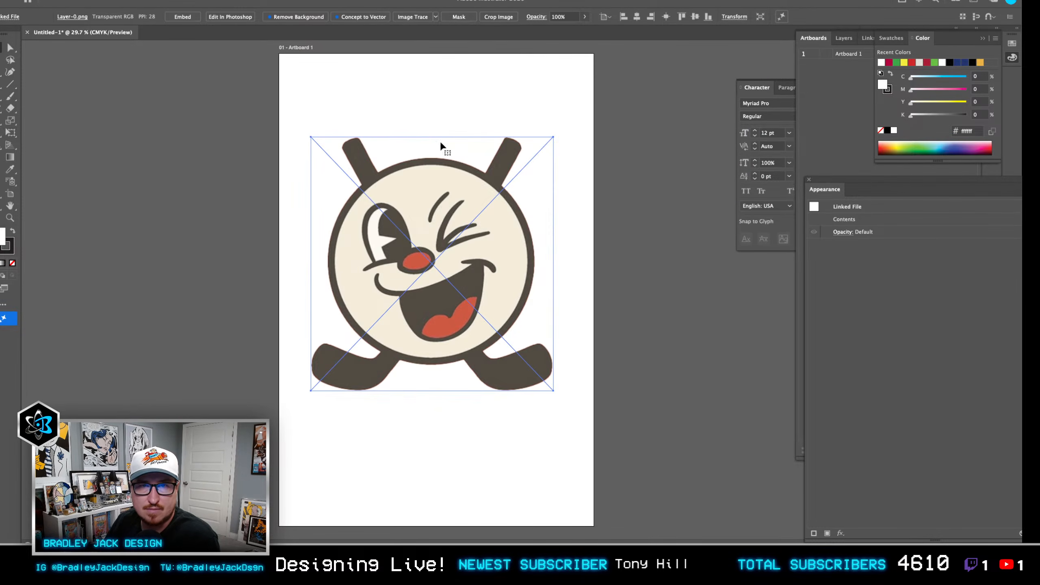
Open the Image Trace settings and preview a trace of the mascot with the Default preset.
click(435, 16)
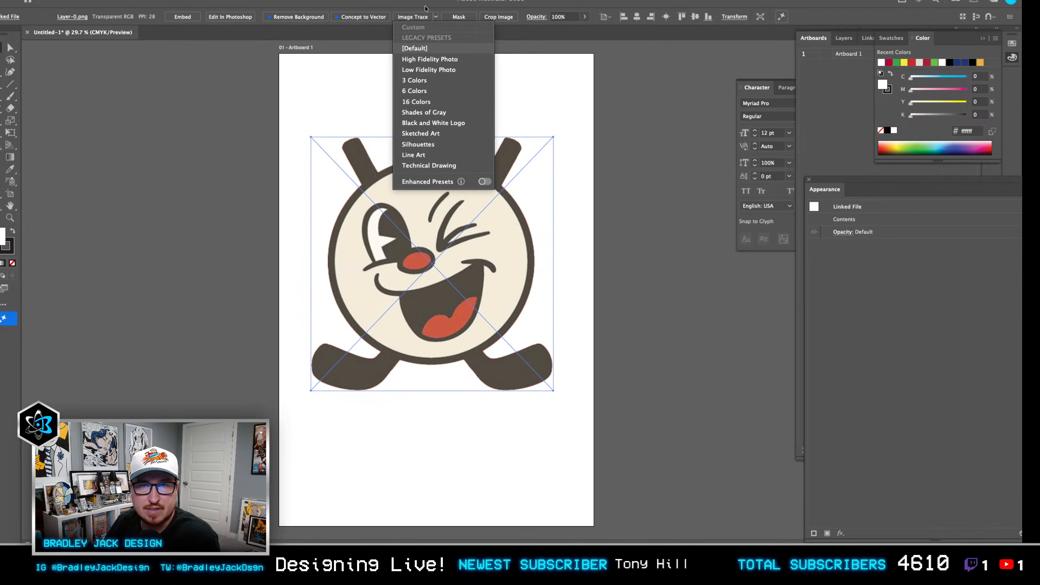
click(423, 15)
click(189, 1)
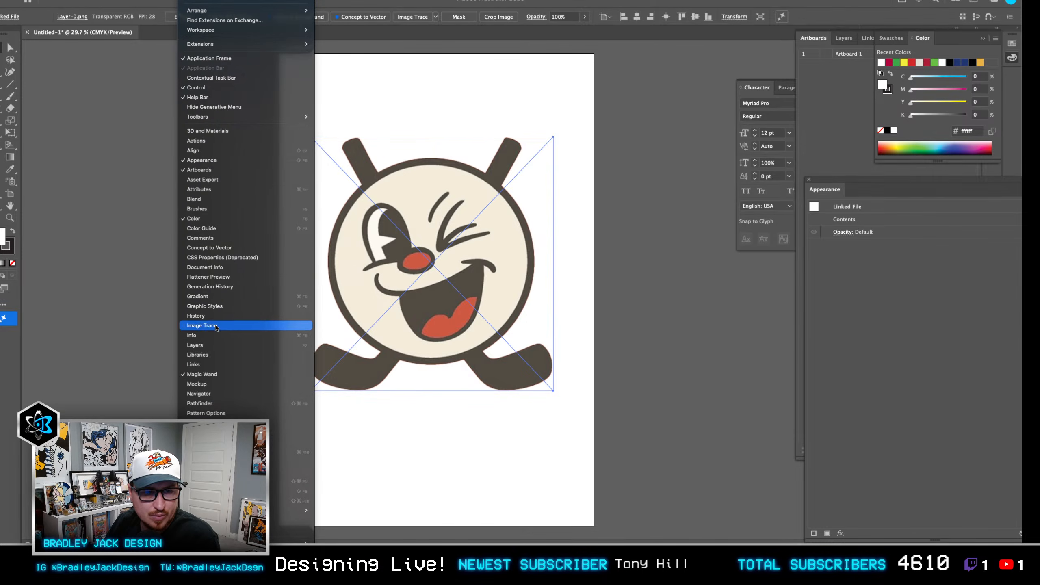
click(202, 325)
mouse_move(394, 219)
mouse_down()
mouse_move(719, 285)
mouse_move(685, 284)
mouse_up()
click(632, 296)
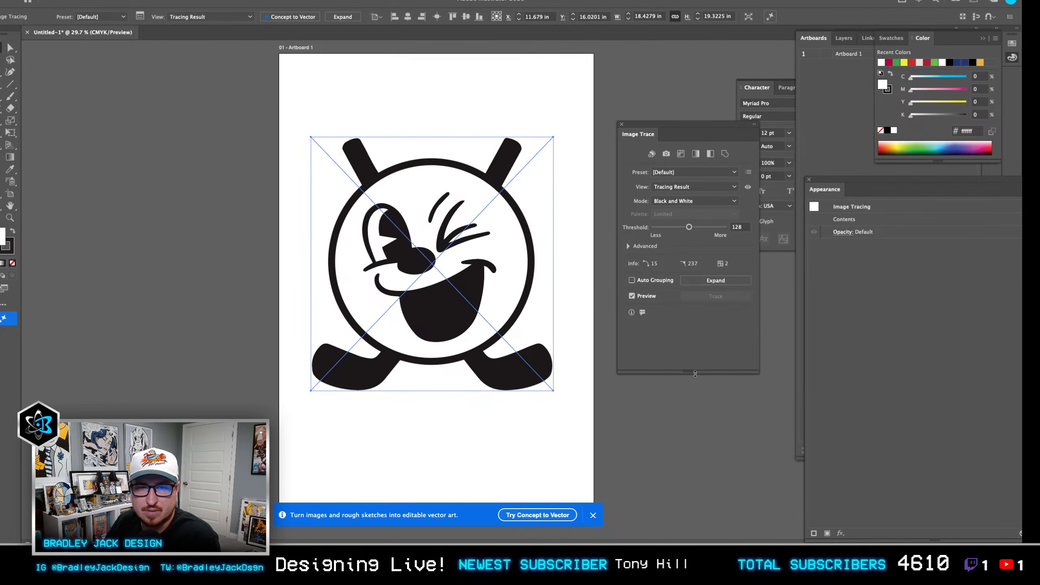
Set the trace mode to Color and expand the traced mascot into editable vector paths.
click(677, 200)
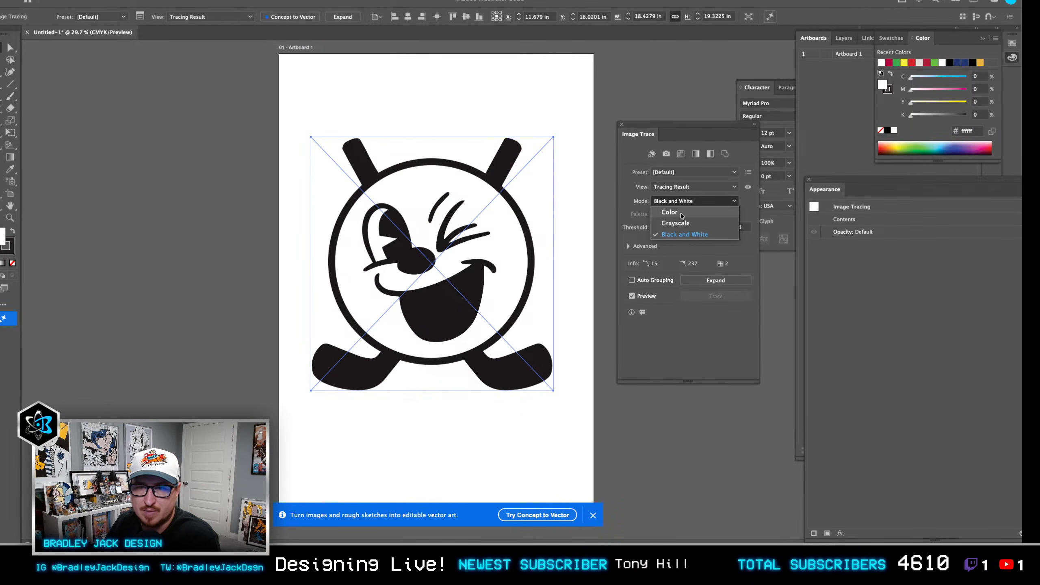
click(670, 212)
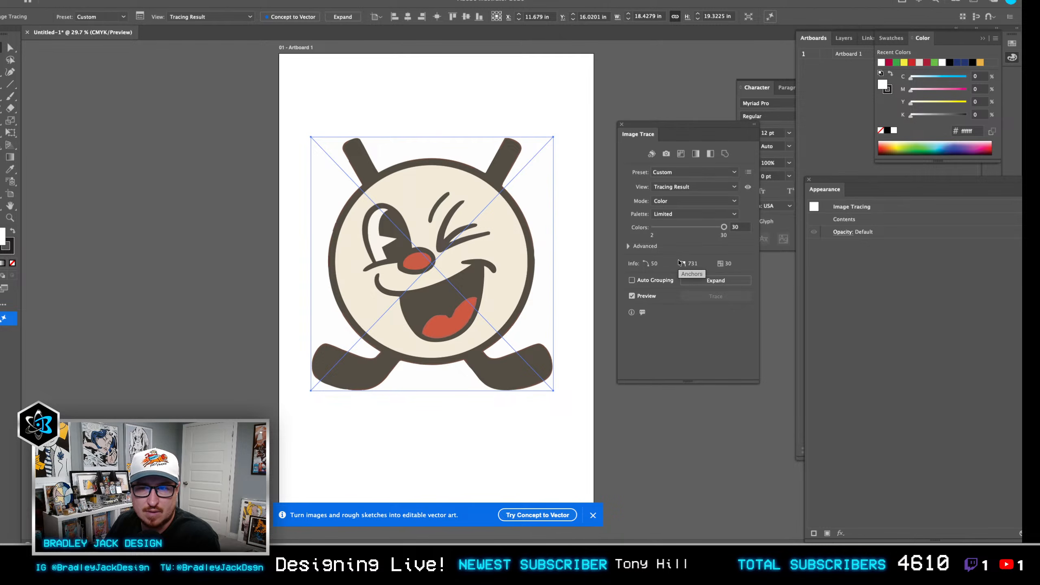
click(699, 281)
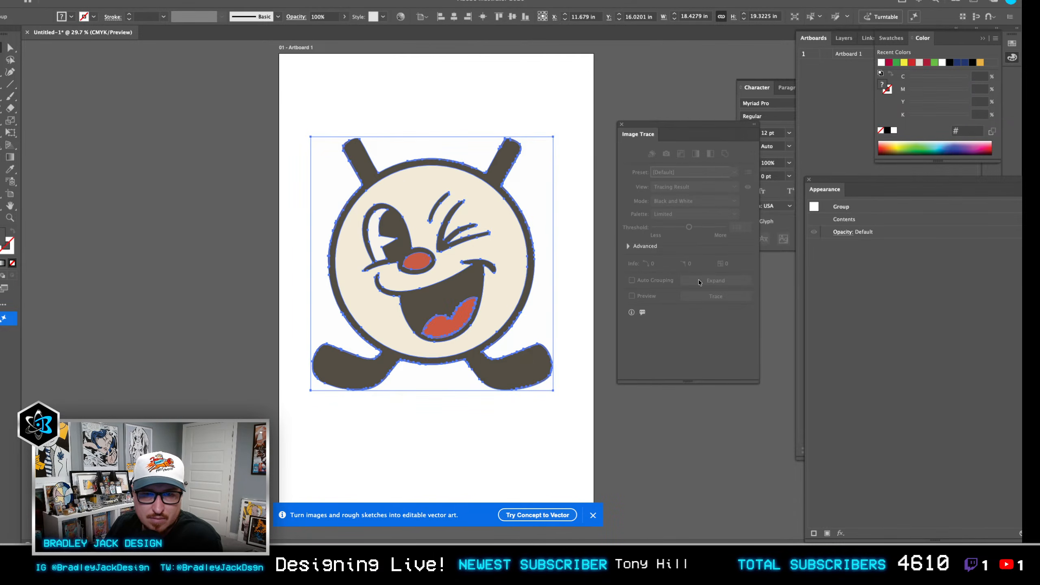
click(585, 223)
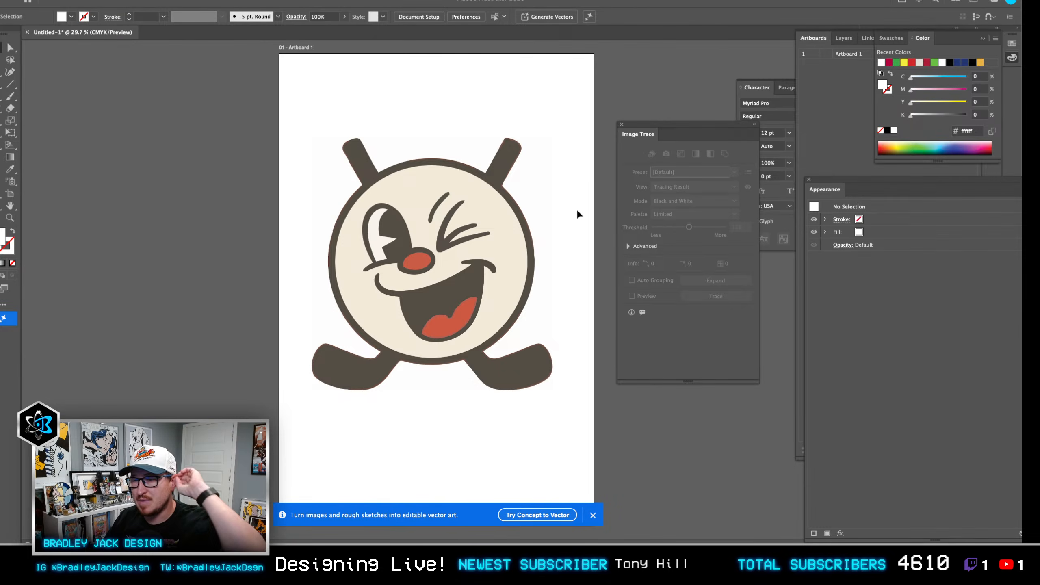
Select all dark brown shapes of the mascot with the Magic Wand and set their fill to #000000.
click(527, 365)
key(y)
click(526, 367)
double_click(1, 237)
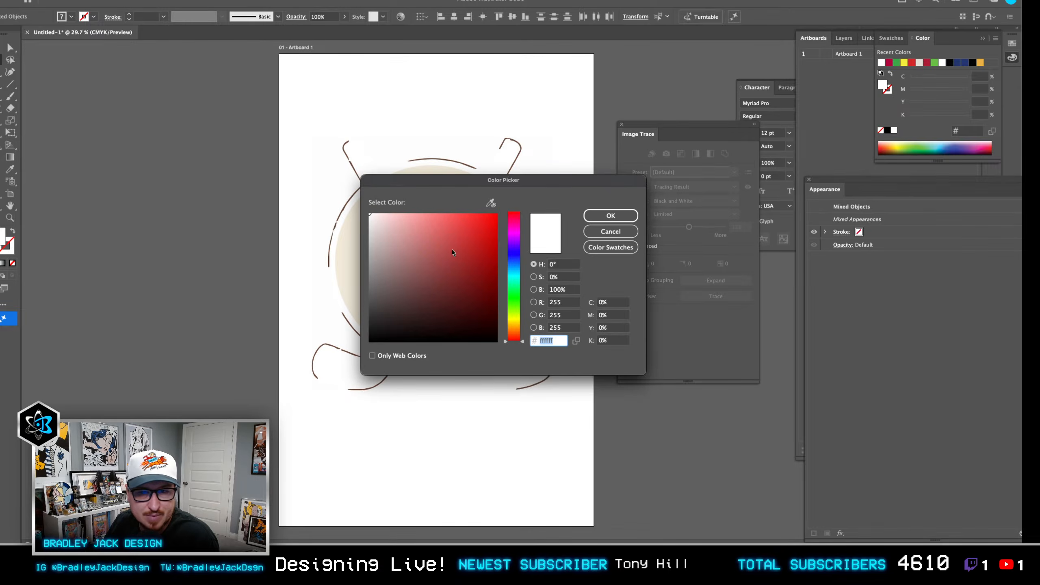
text(000000)
key(Return)
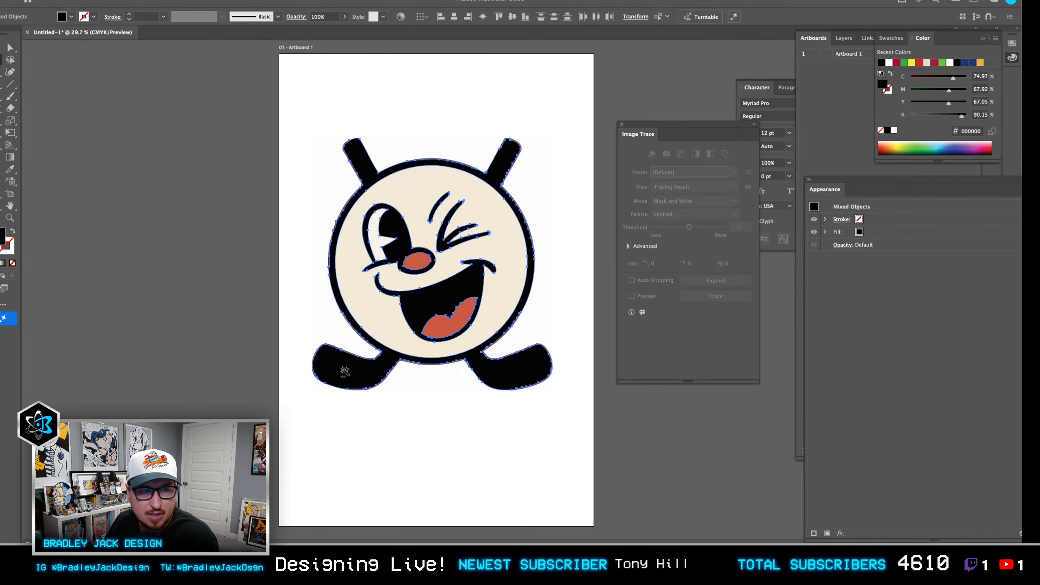
Recolor the leftover brown edge shapes around the mascot's feet and outline to the outline black, #000000, with the Eyedropper.
scroll(345, 371, up, 5)
shift+click(363, 286)
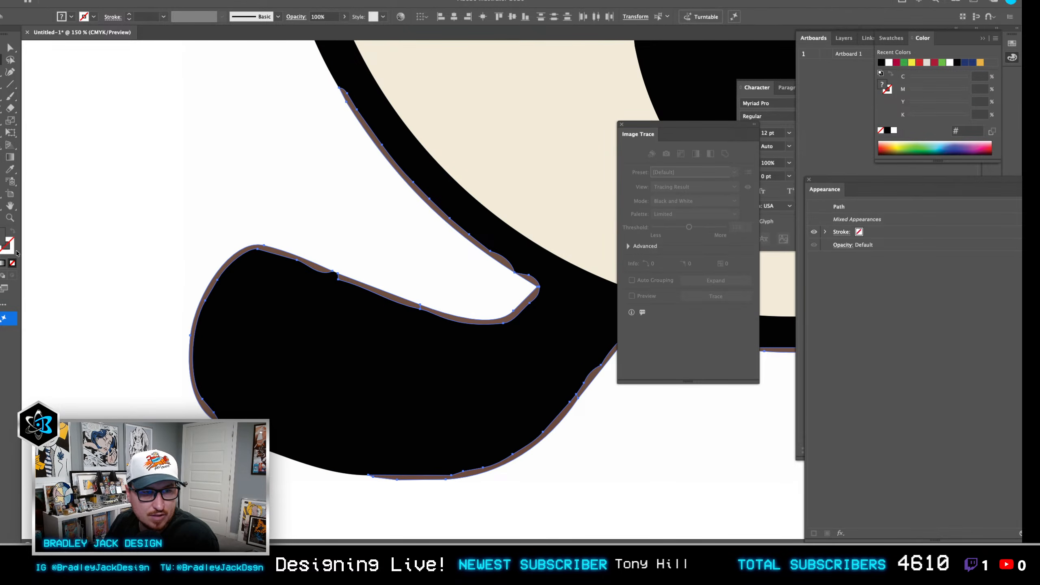
key(i)
click(341, 344)
key(super+0)
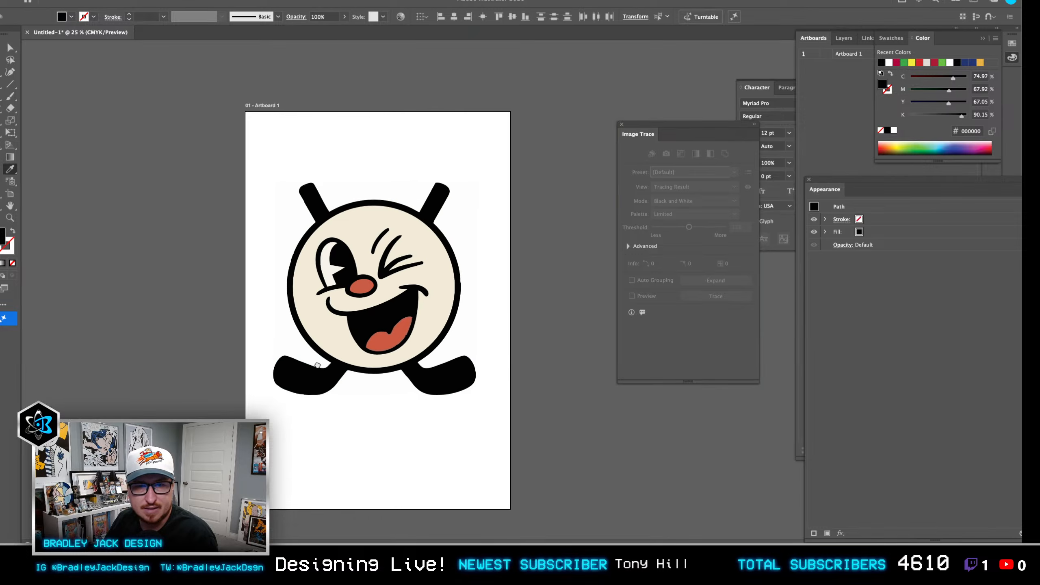
Select the whole mascot and open the Pathfinder options.
key(super+a)
key(v)
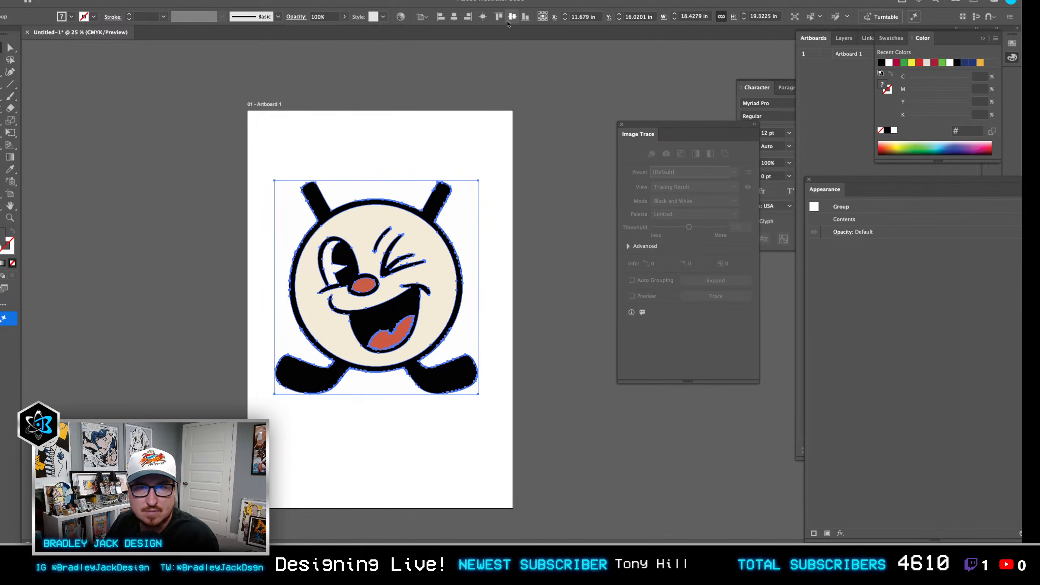
click(191, 0)
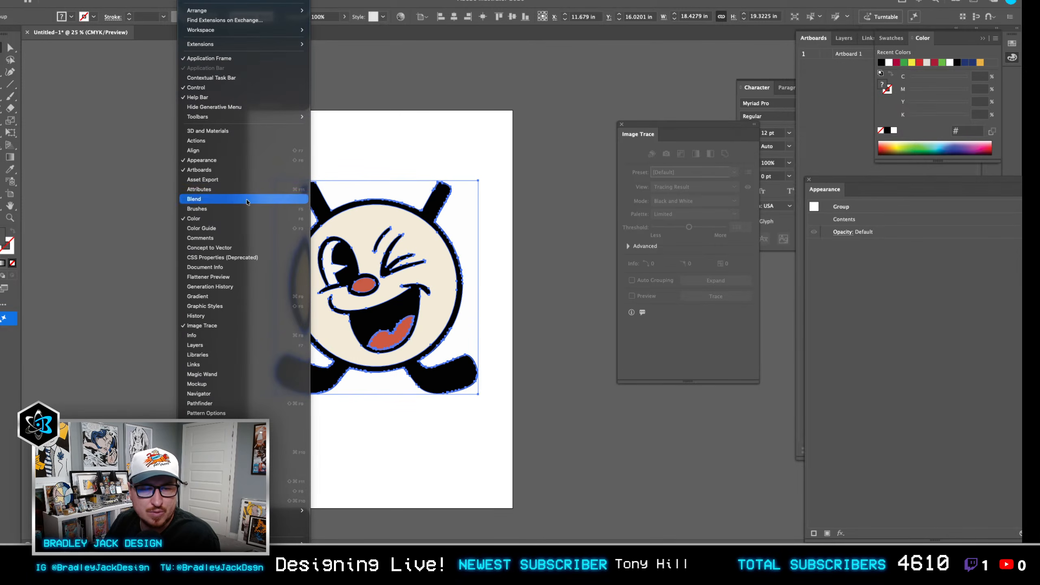
click(250, 402)
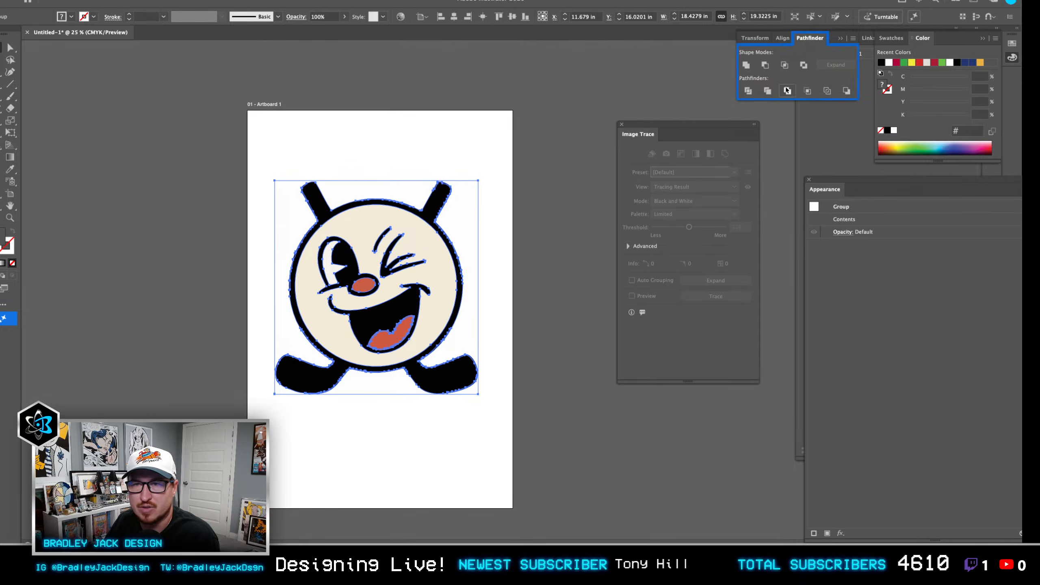
click(547, 189)
scroll(388, 306, up, 3)
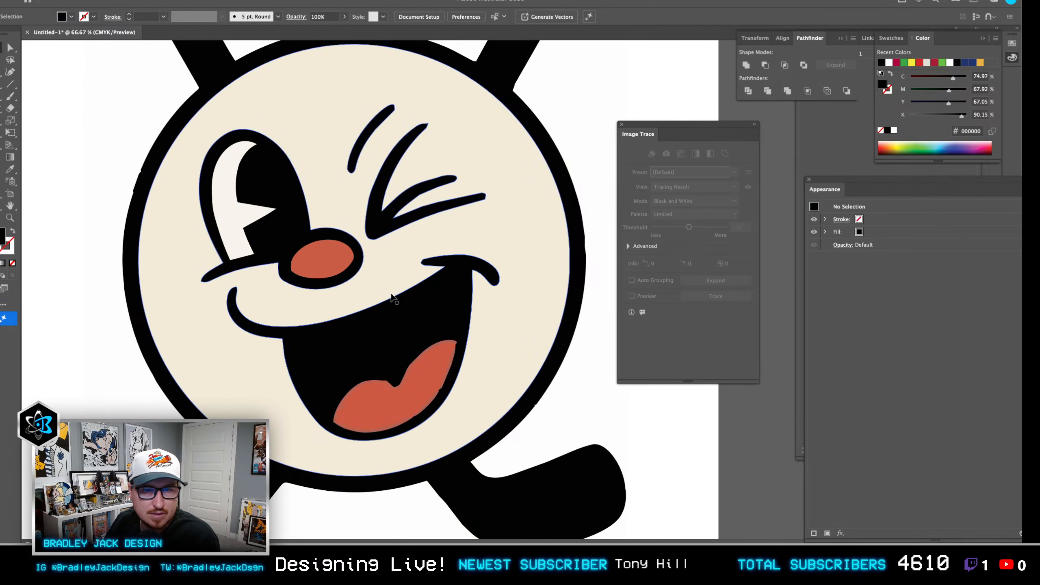
Try to unite the mascot's red nose and tongue shapes, then the whole artwork, with Pathfinder.
key(y)
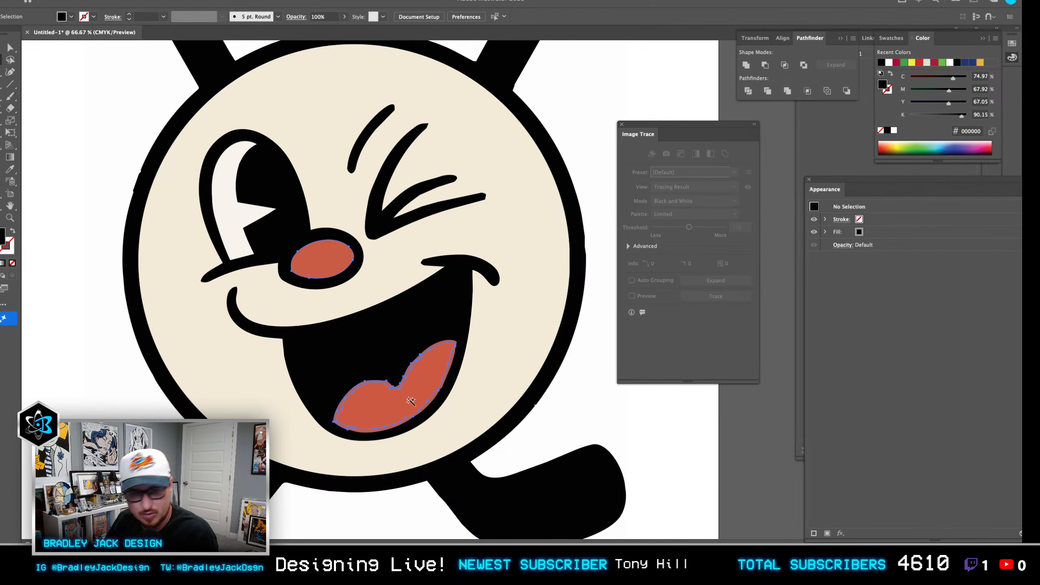
click(409, 399)
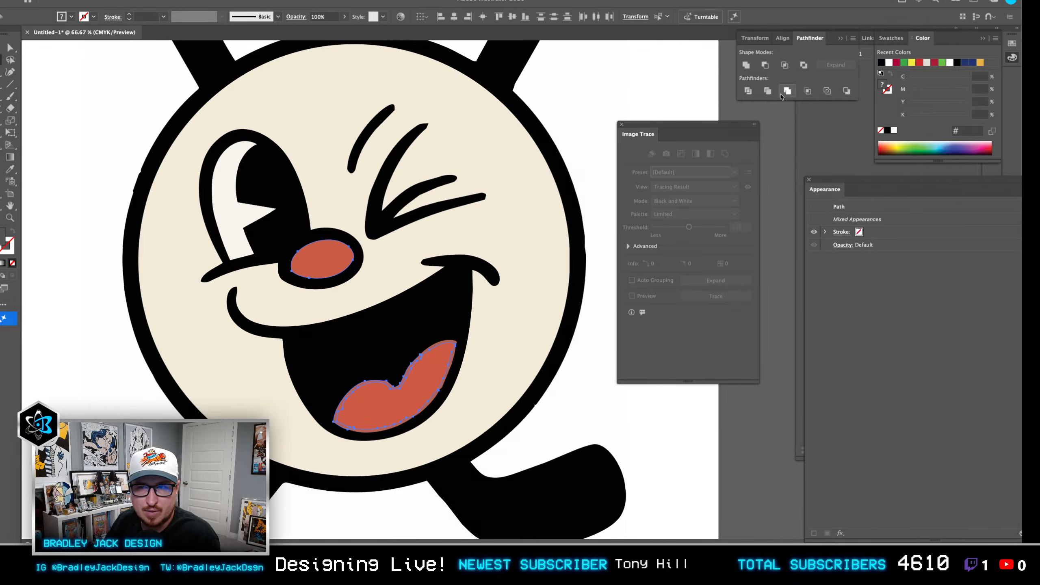
click(748, 69)
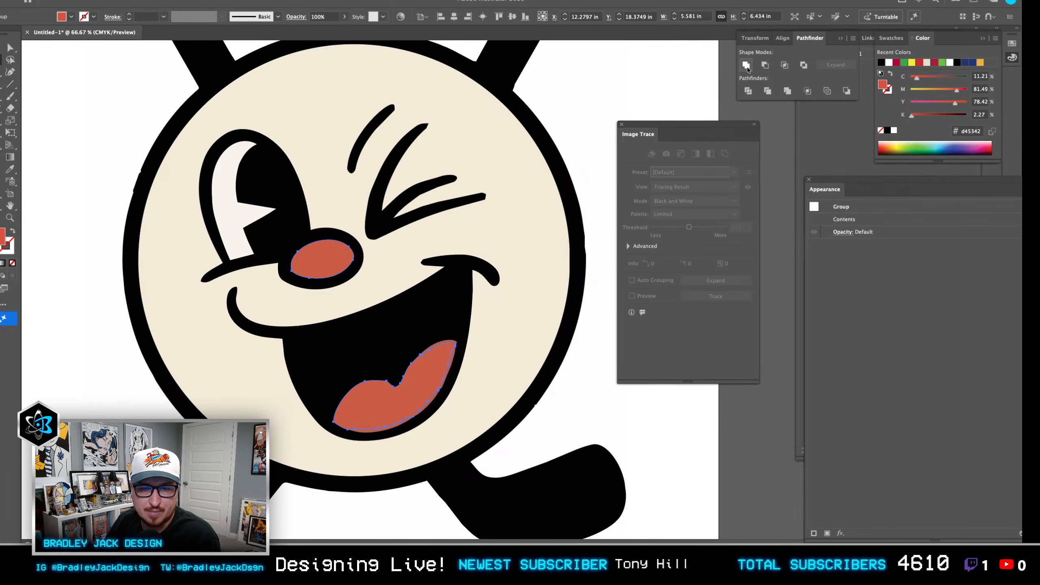
key(super+a)
click(747, 69)
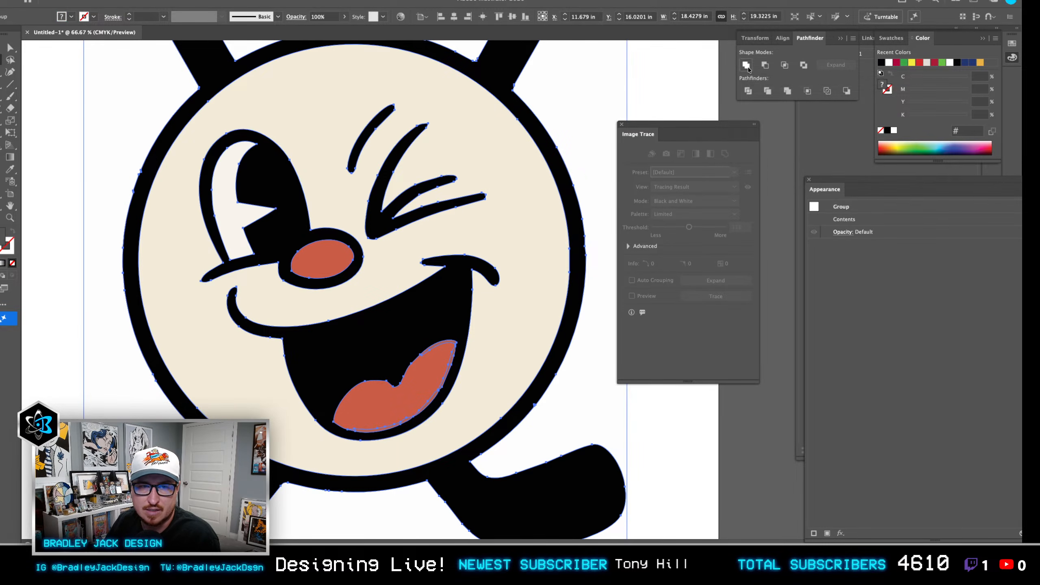
key(super+z)
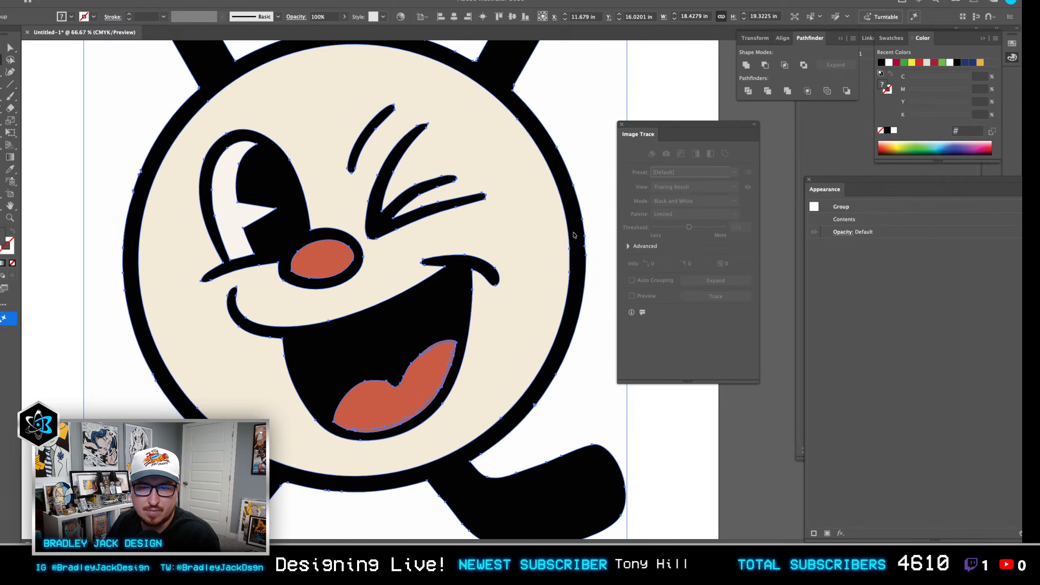
Recolor the darker strips along the tongue's lower edge to the tongue's red, #d45342, with the Eyedropper.
scroll(357, 449, up, 3)
click(423, 389)
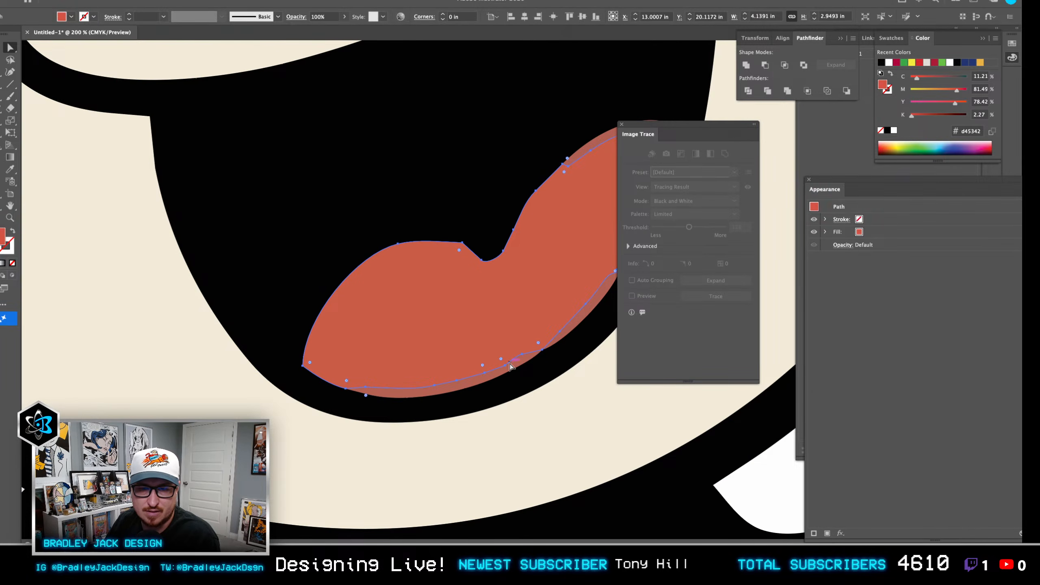
shift+click(565, 330)
key(r)
scroll(417, 318, down, 2)
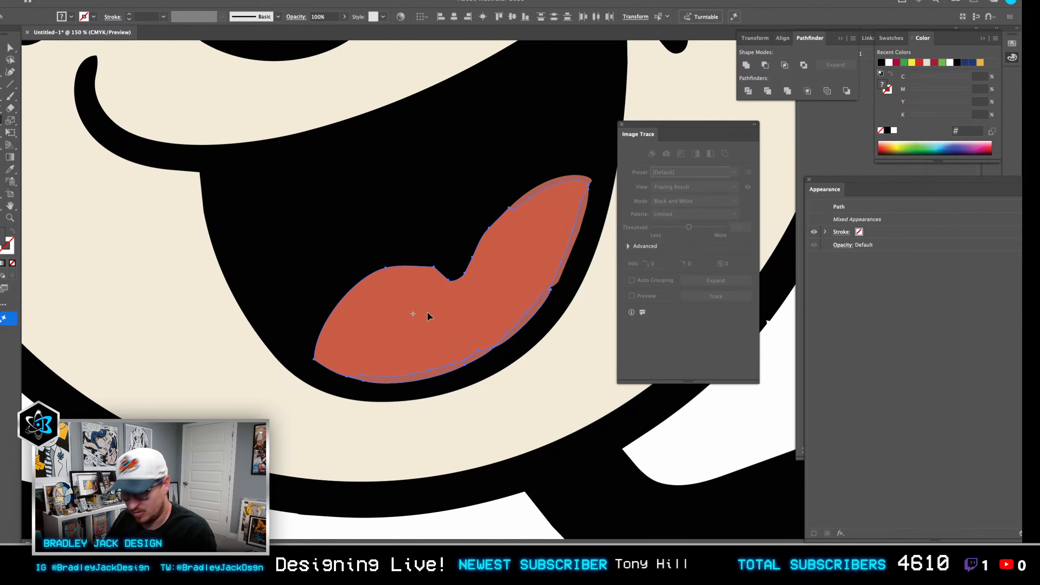
key(i)
click(444, 309)
scroll(512, 297, up, 5)
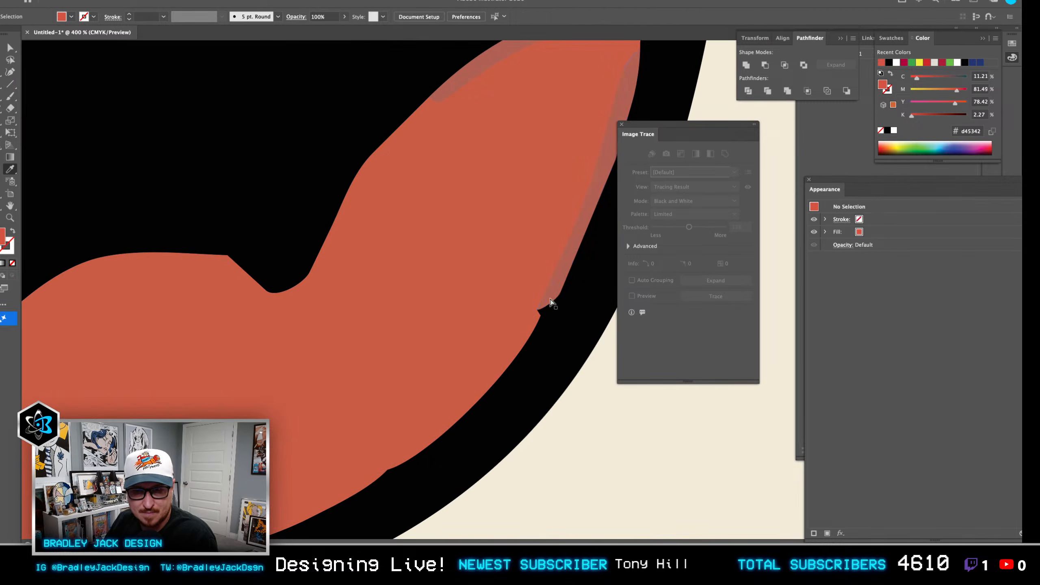
Recolor the remaining darker strips along the outer and upper edges of the tongue's raised tip to #d45342.
key(a)
key(i)
click(449, 307)
scroll(425, 304, down, 3)
drag(423, 304, 461, 387)
key(a)
click(531, 289)
click(532, 290)
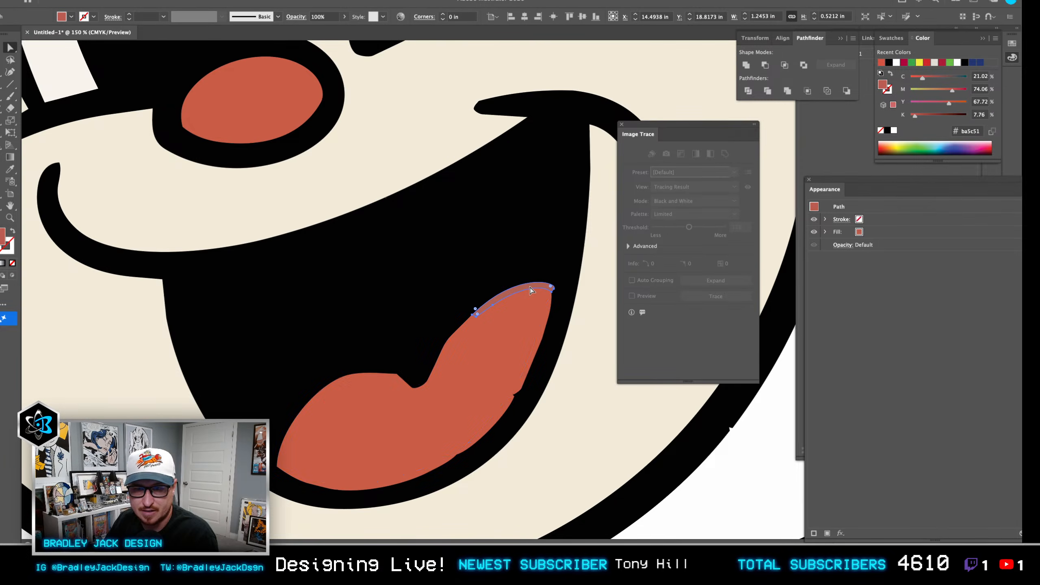
key(i)
scroll(509, 316, down, 3)
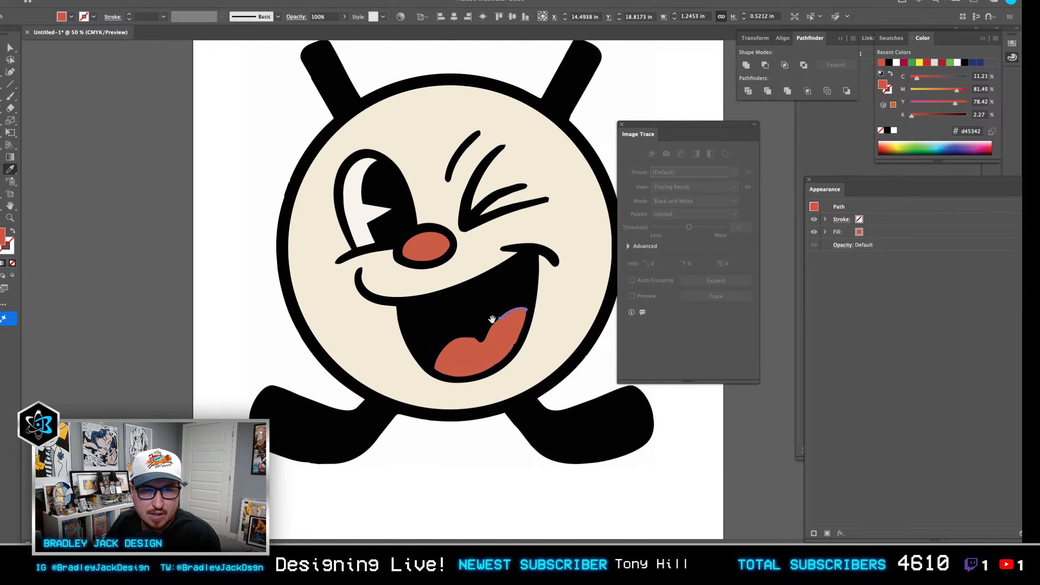
Enlarge the whole mascot group to about 47.5 × 49.8 in, well beyond the artboard, and deselect it.
drag(509, 317, 444, 326)
key(v)
click(444, 326)
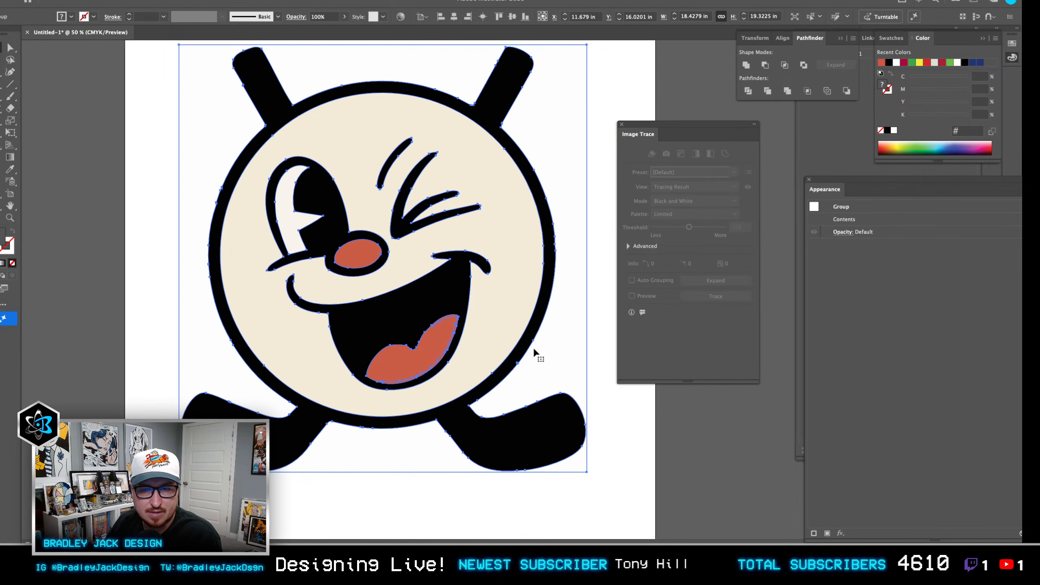
key(super+d)
scroll(540, 343, down, 5)
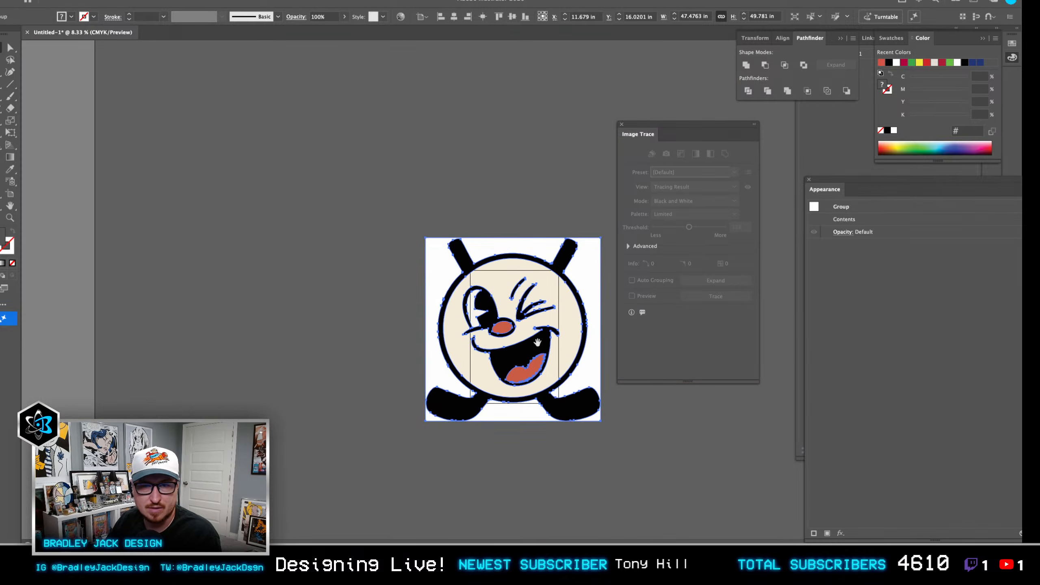
scroll(545, 340, right, 2)
click(550, 341)
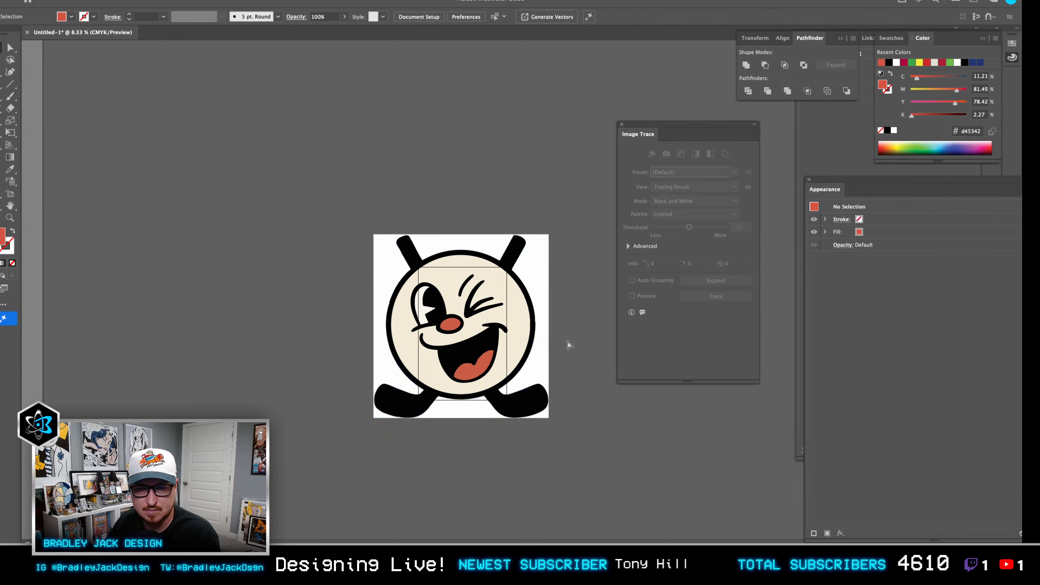
Delete the near-white background shape behind the mascot.
key(super+a)
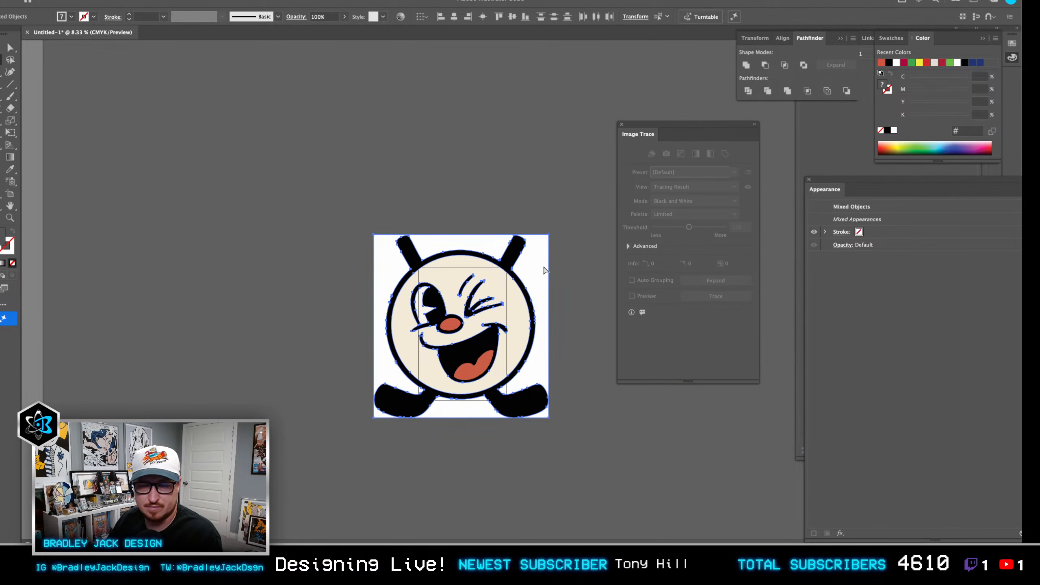
key(v)
click(546, 269)
key(Delete)
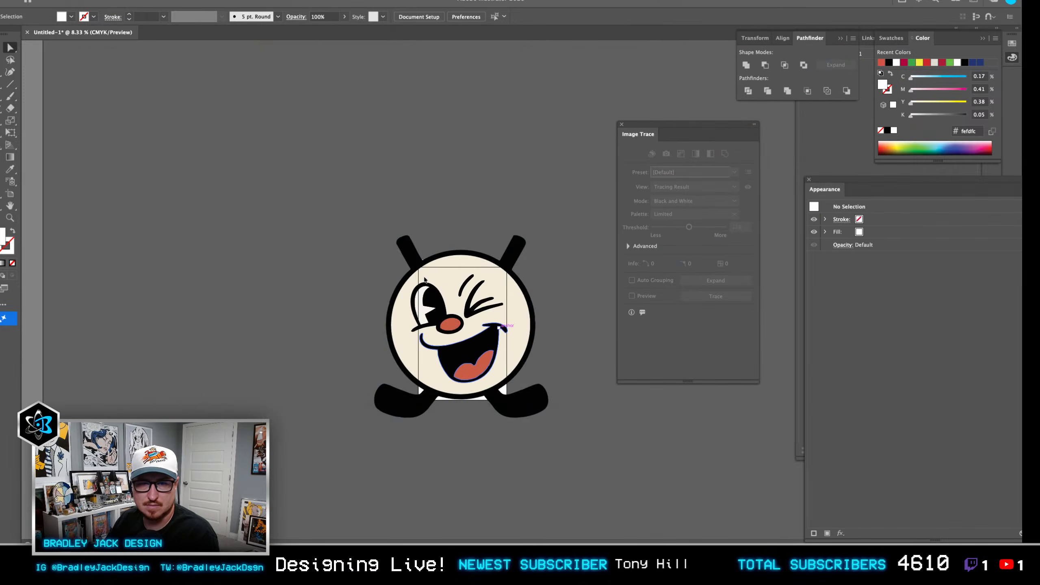
Copy the cleaned mascot artwork and switch to Photoshop.
click(417, 266)
scroll(418, 263, up, 10)
scroll(444, 220, down, 9)
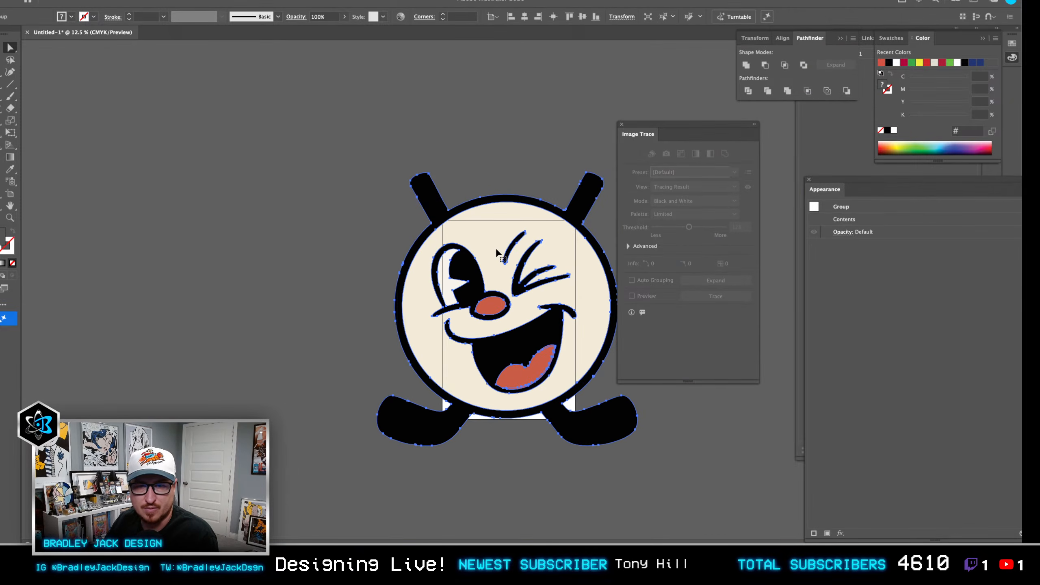
key(super+Tab)
key(super+Tab)
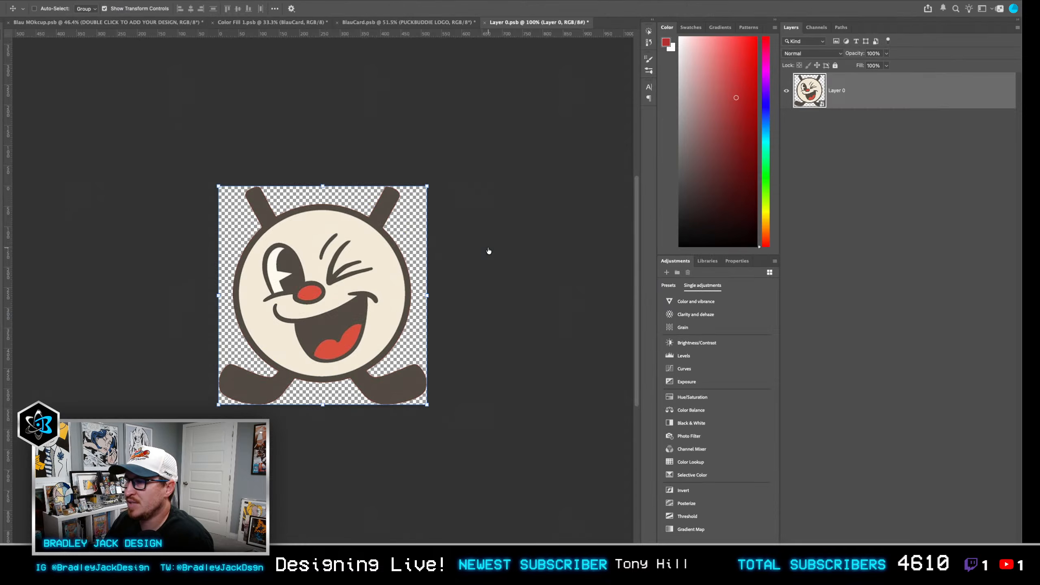
Close Layer 0.psb and undo the removal of the PUCKBUDDIE LOGO layer in BlauCard.psb.
key(ctrl+s)
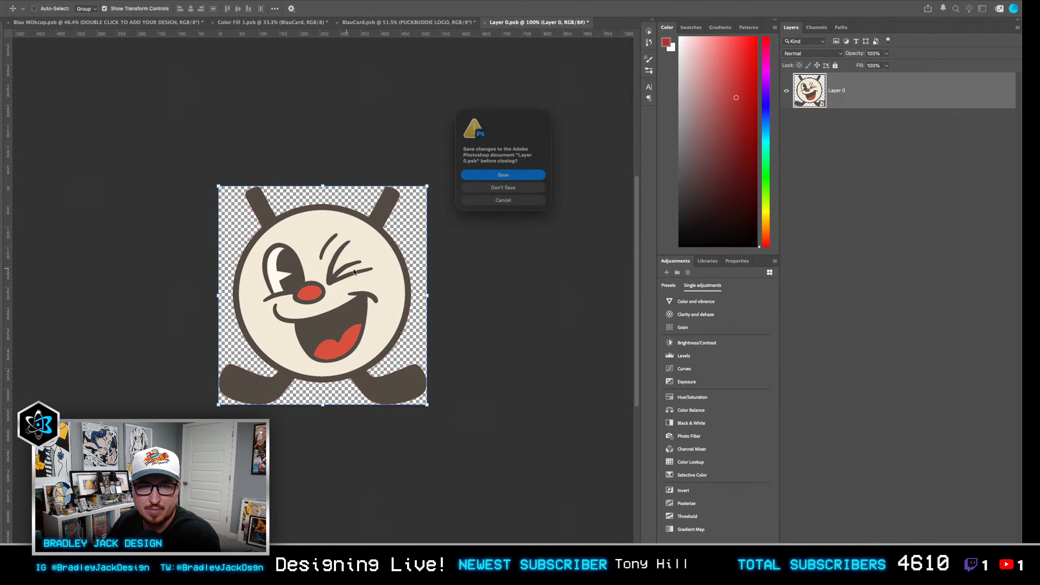
key(ctrl+w)
super+click(517, 257)
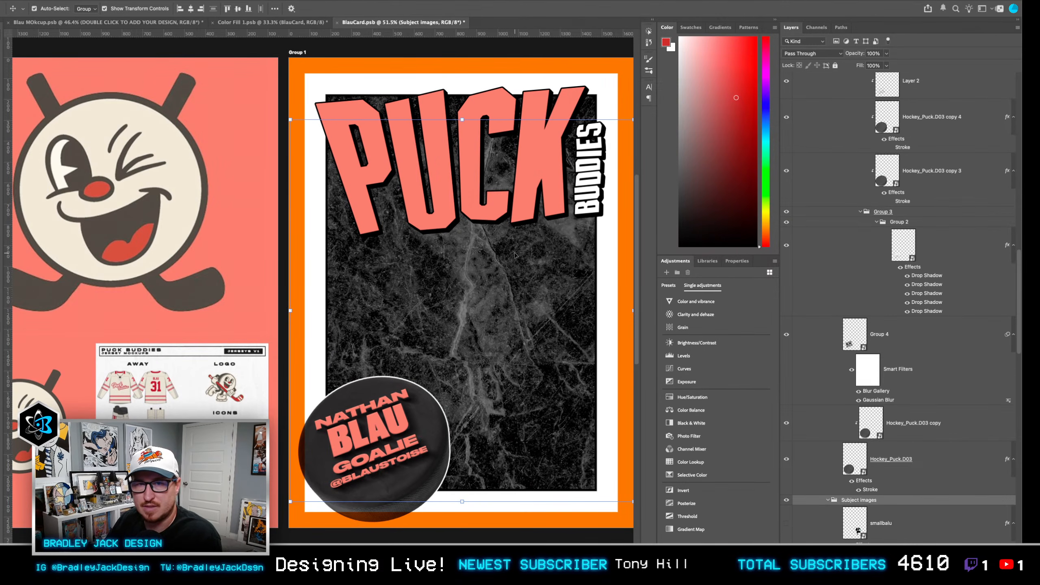
key(super+z)
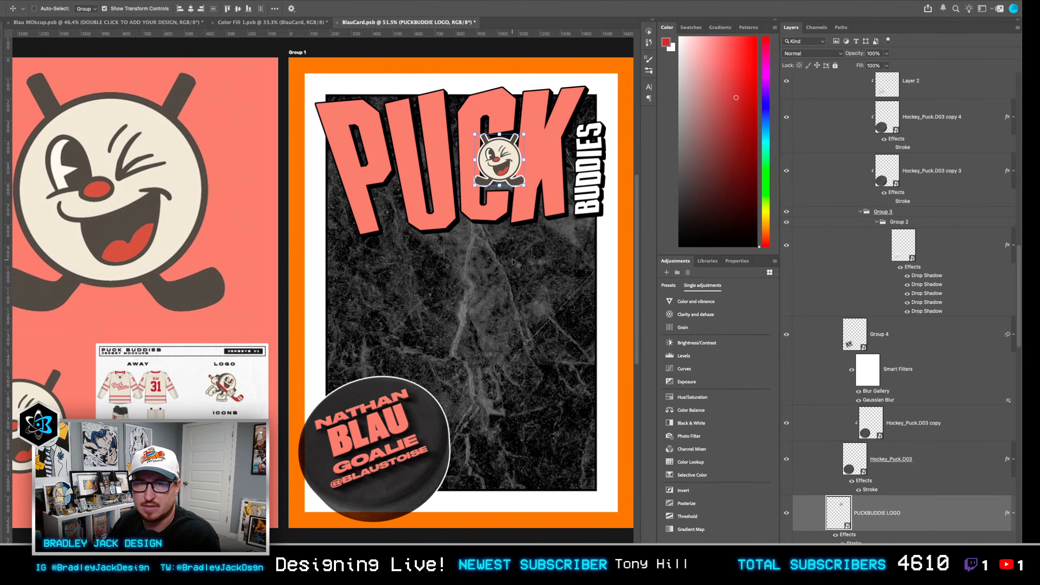
Paste the mascot into BlauCard.psb as a Vector Smart Object and try to move it to the card artboards.
key(super+v)
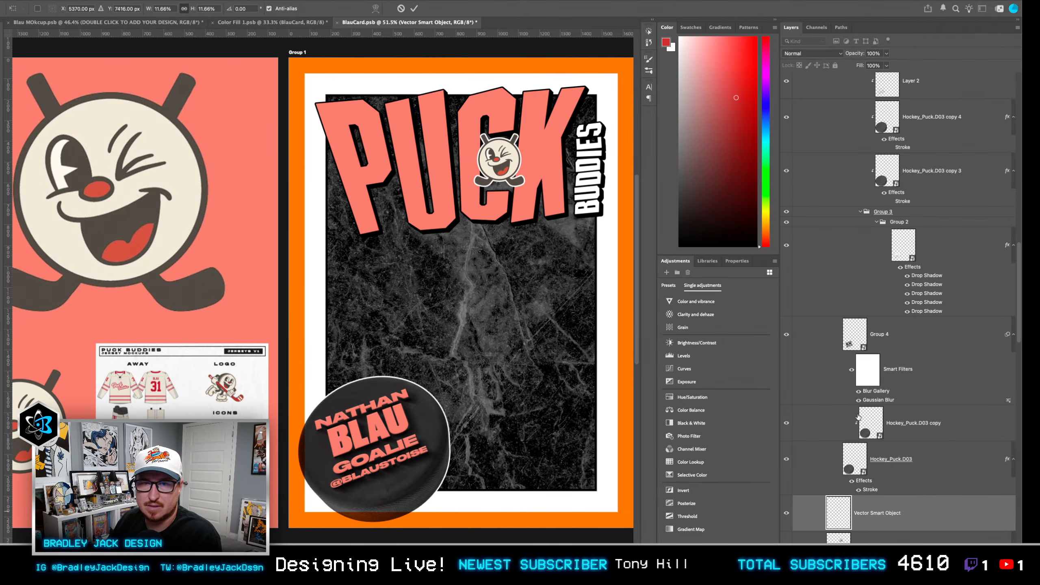
scroll(857, 523, down, 1)
key(Escape)
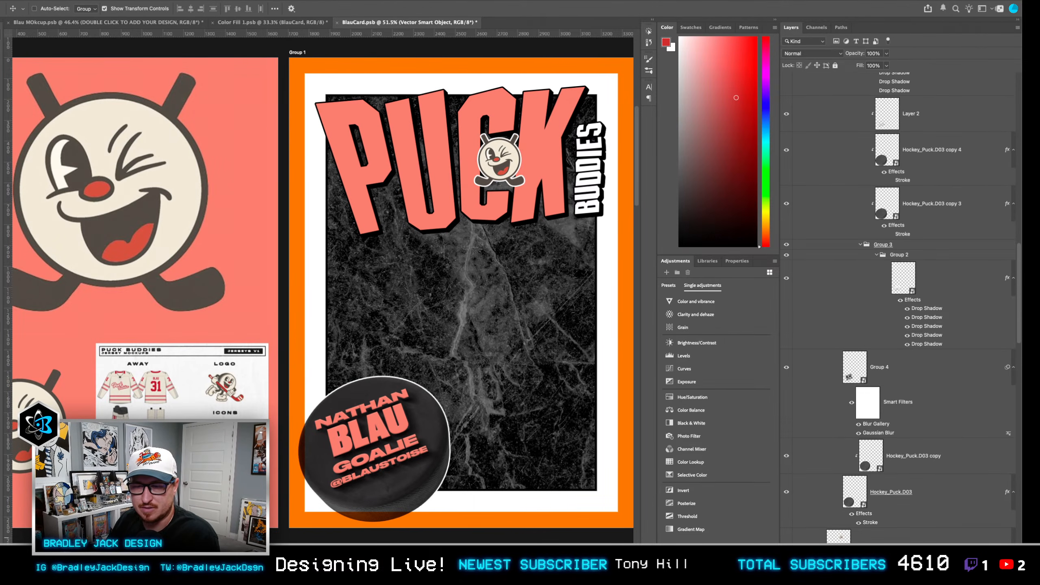
scroll(593, 337, down, 5)
drag(582, 337, 345, 292)
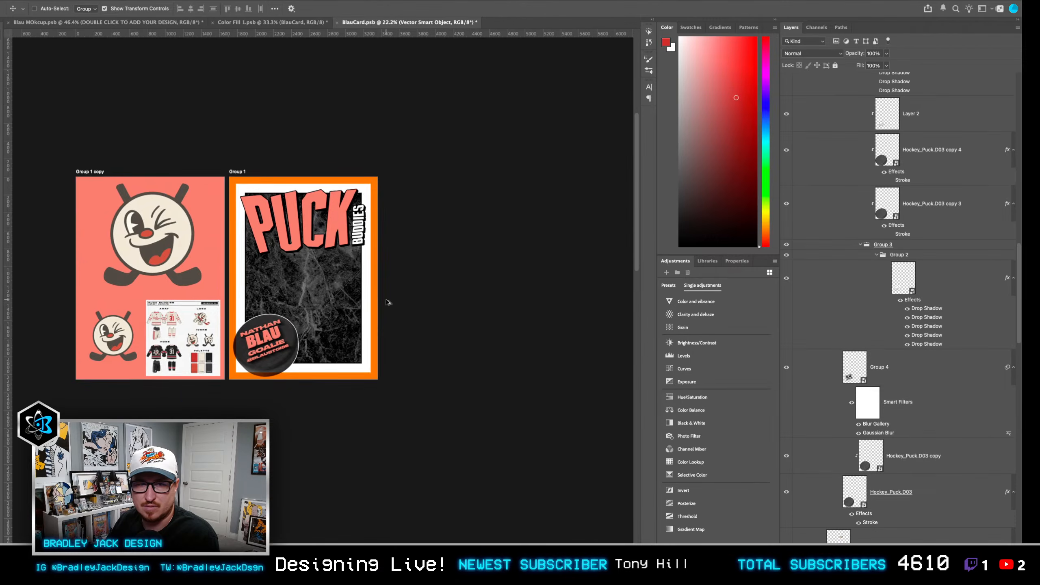
scroll(387, 299, down, 7)
drag(479, 437, 362, 281)
drag(472, 435, 345, 267)
drag(374, 316, 369, 300)
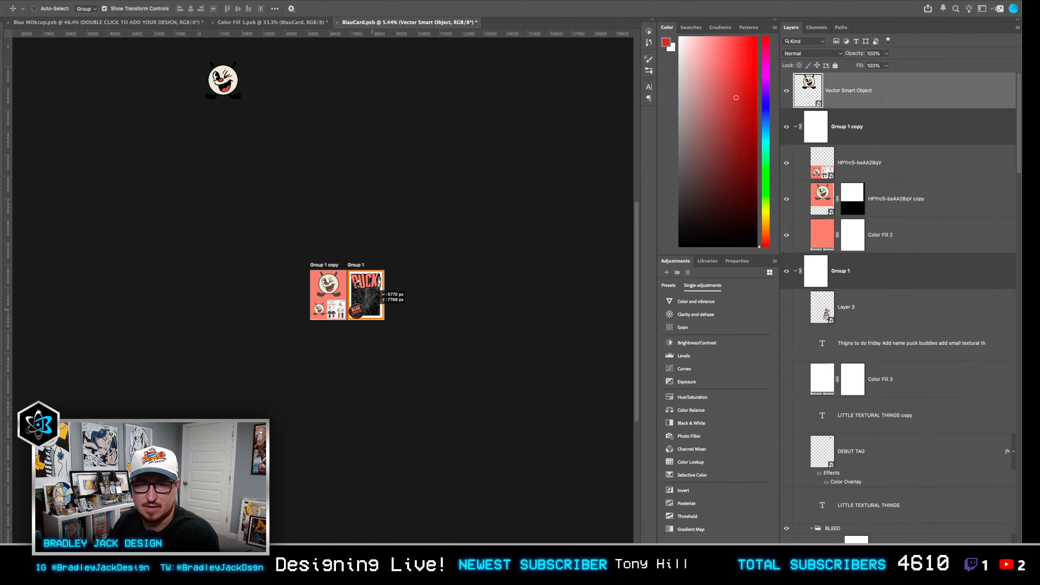
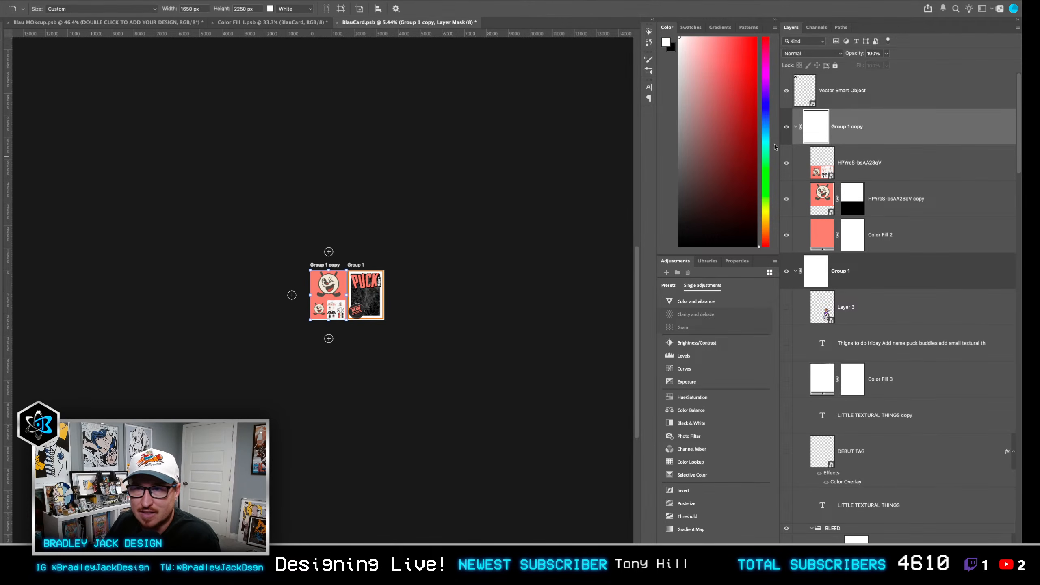
Move the mascot smart object onto the Group 1 card and scale it down over the lower part of the PUCK lettering.
click(849, 94)
key(v)
key(ctrl+minus)
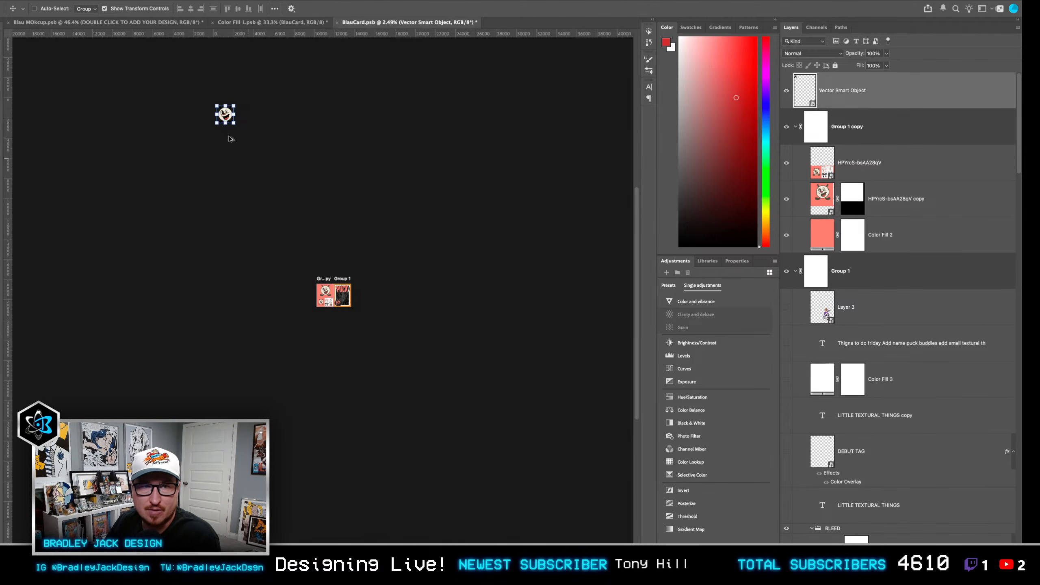
key(ctrl+t)
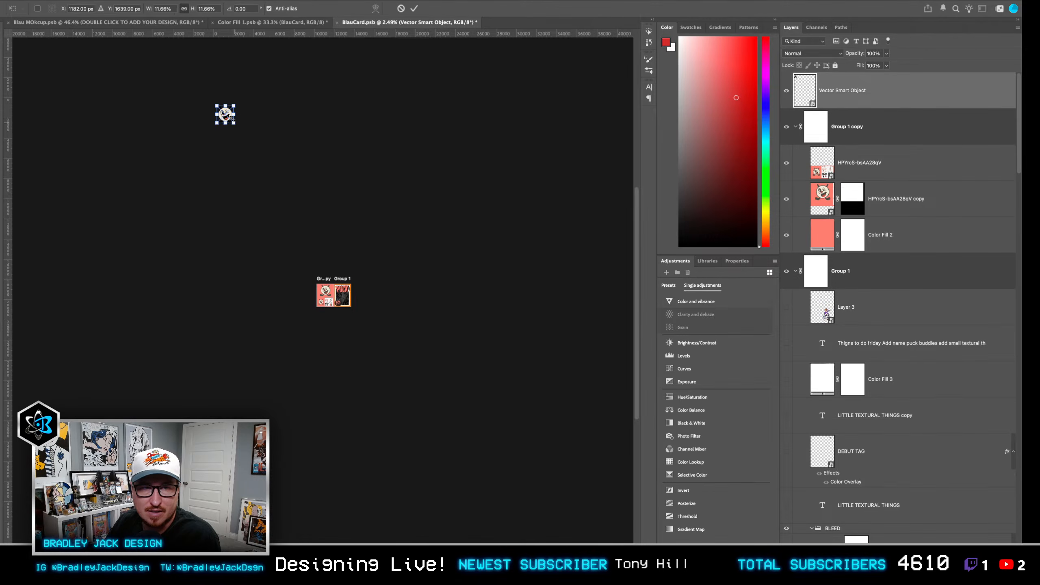
scroll(230, 119, up, 3)
drag(235, 125, 414, 402)
key(Return)
scroll(420, 410, up, 8)
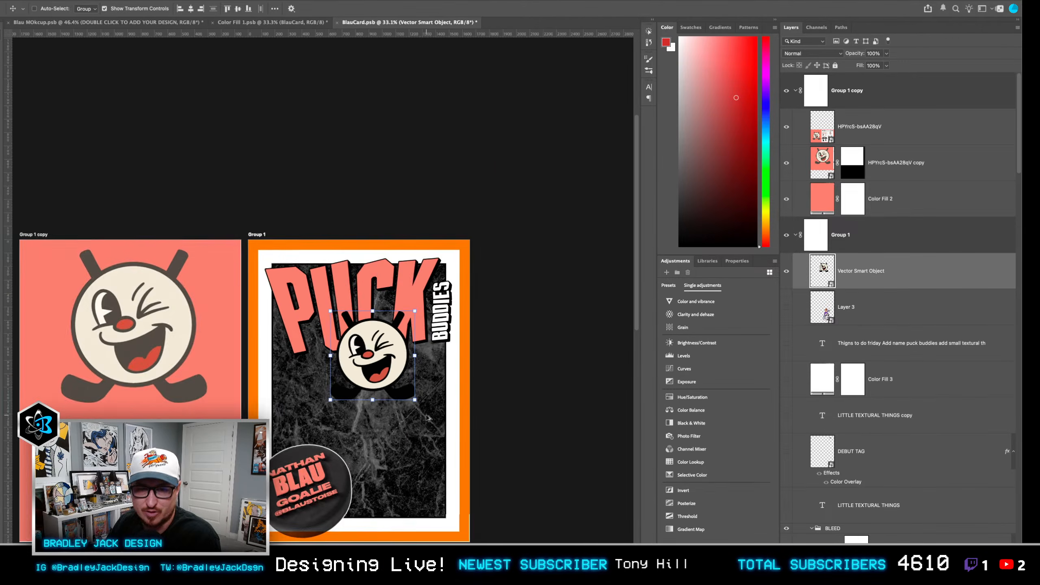
scroll(426, 417, up, 3)
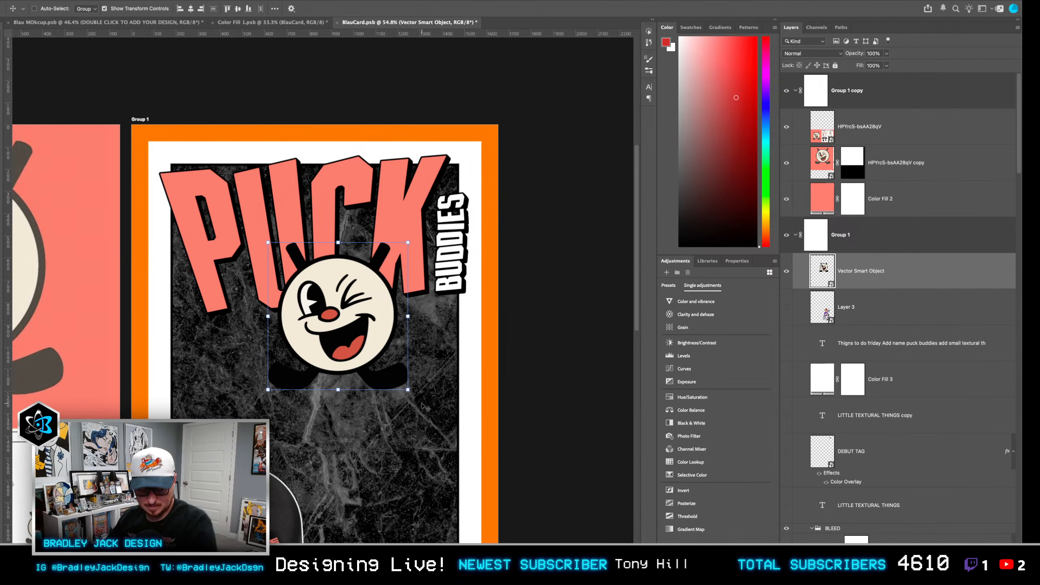
Move the mascot smart object onto the letter C of PUCK and scale it down to fit within the letter.
scroll(372, 367, up, 1)
drag(371, 367, 403, 209)
drag(459, 266, 381, 190)
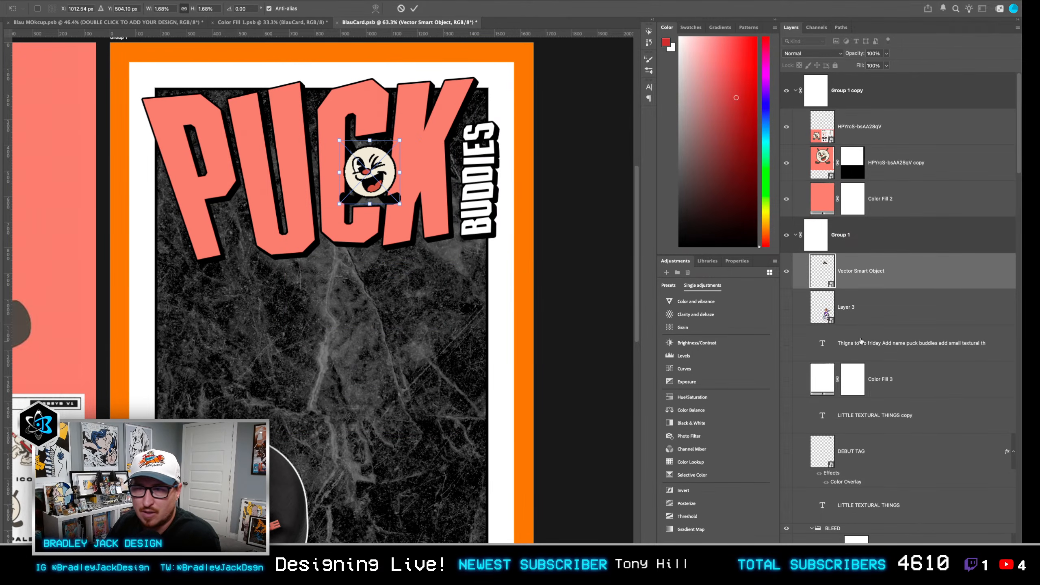
key(Return)
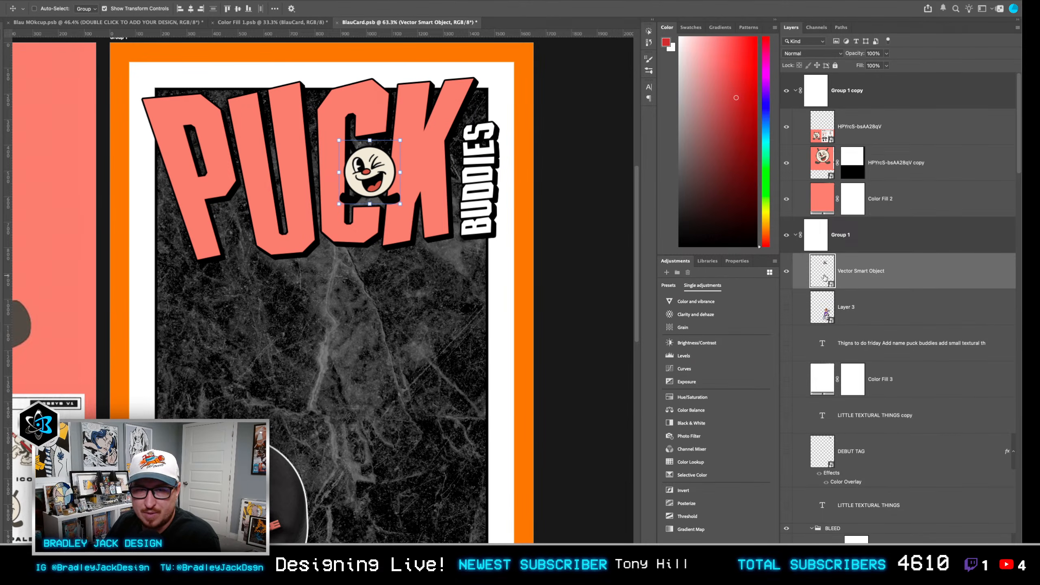
Open the mascot smart object's contents in Illustrator and offset its black silhouette path by 0.875 in with mitered joins.
double_click(823, 272)
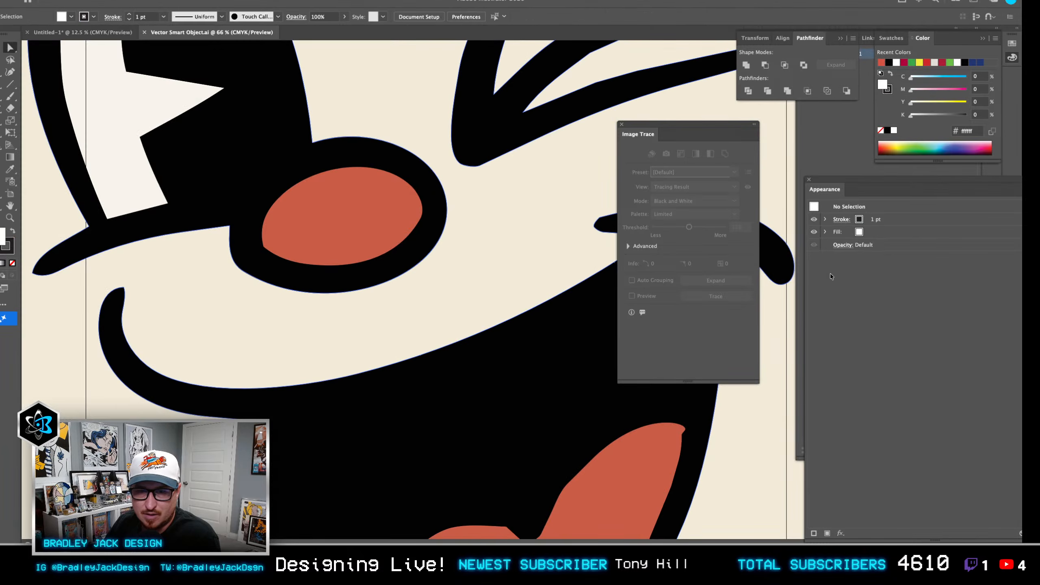
scroll(487, 268, down, 6)
click(486, 279)
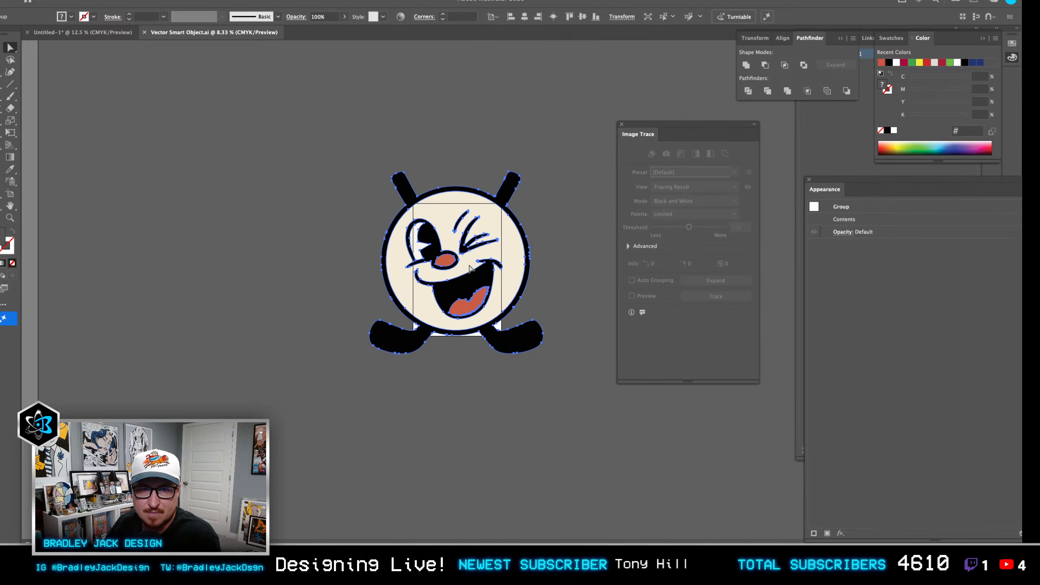
click(428, 173)
click(415, 198)
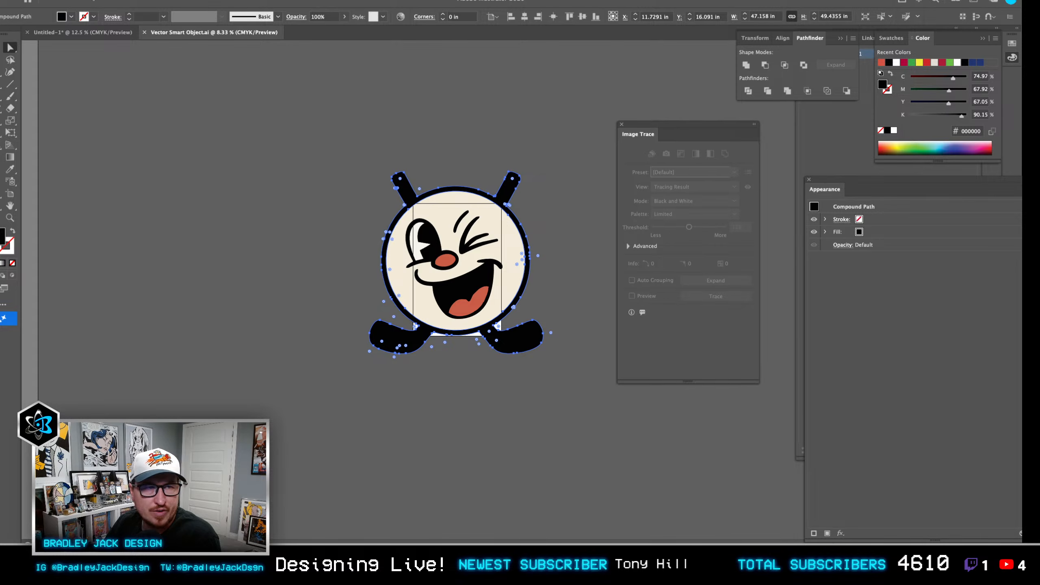
key(alt+super+o)
text(0.875)
key(Tab)
key(Tab)
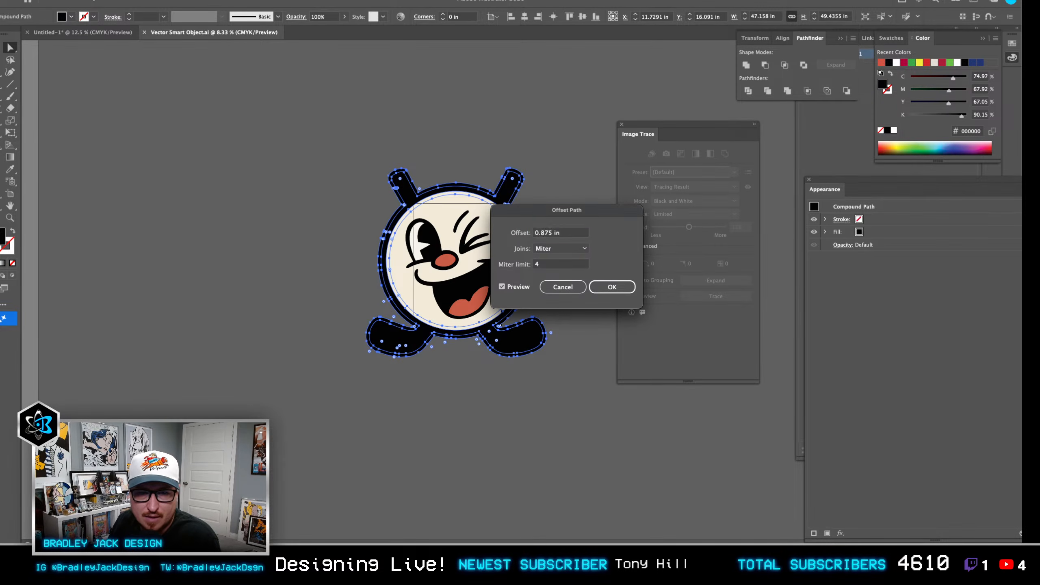
key(Return)
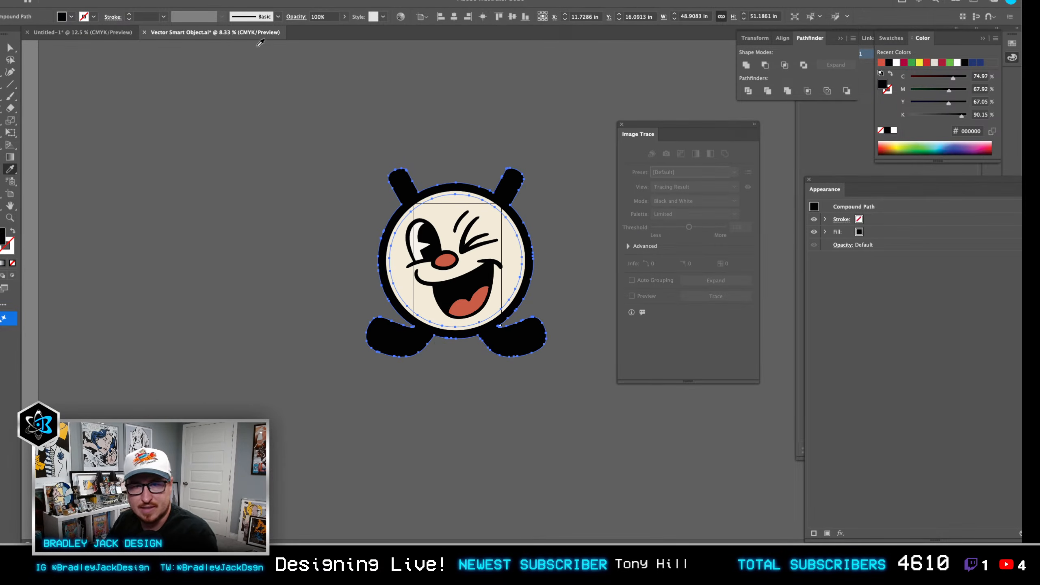
Fill the offset path with the cream sampled from the mascot's face, then return to BlauCard.psb in Photoshop.
click(504, 220)
key(v)
click(554, 216)
key(super+Tab)
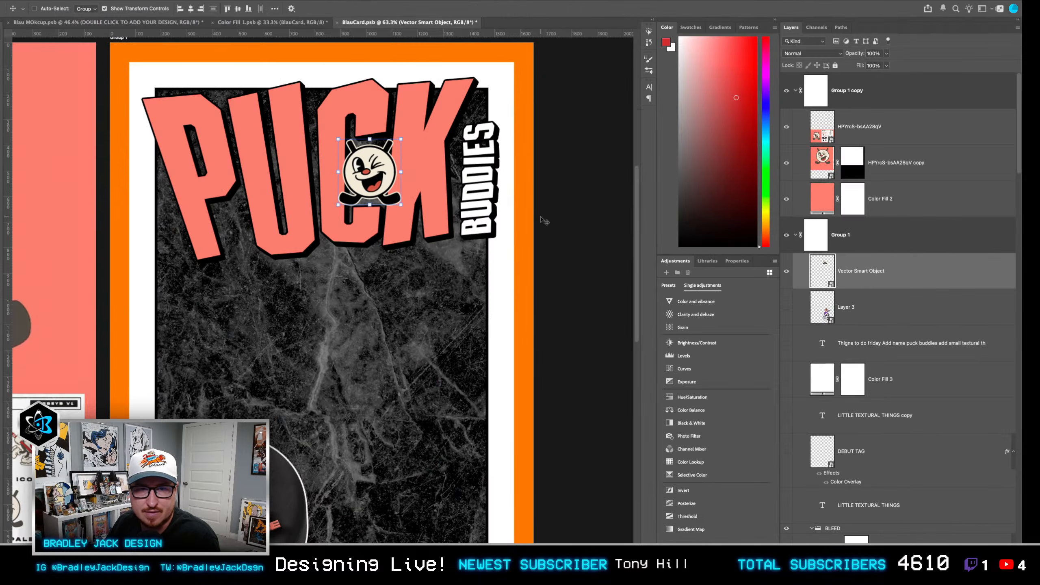
Scale the outlined mascot down slightly more and nudge it into position over the letter C.
drag(380, 174, 382, 172)
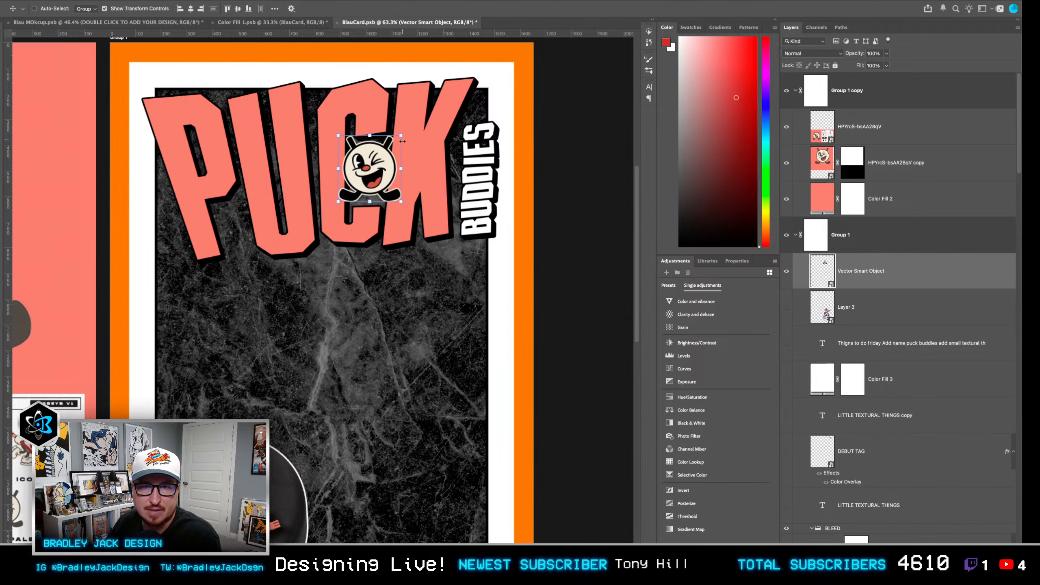
drag(403, 206, 377, 184)
key(Return)
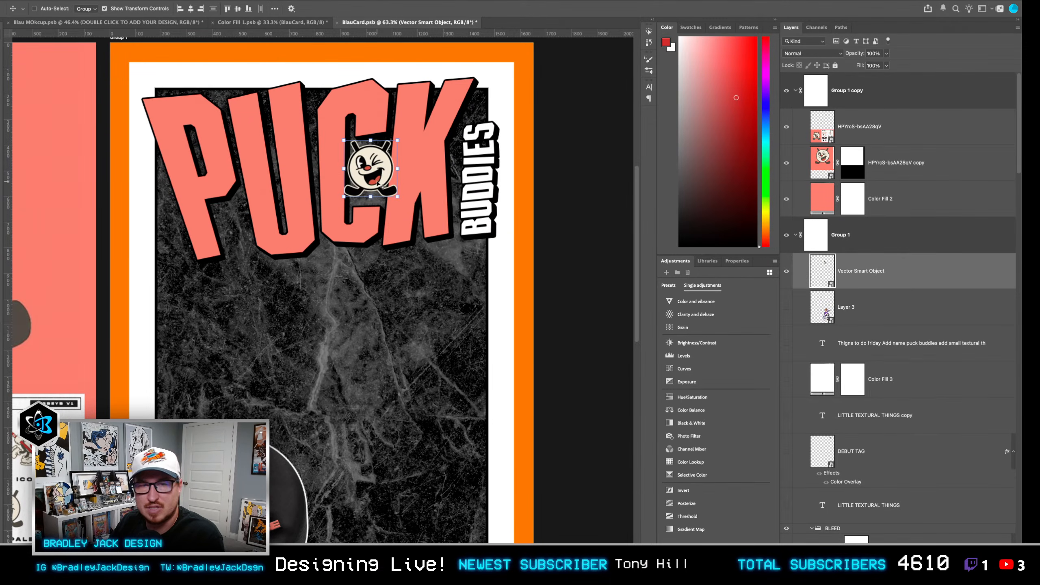
key(Down)
key(Left)
key(Left)
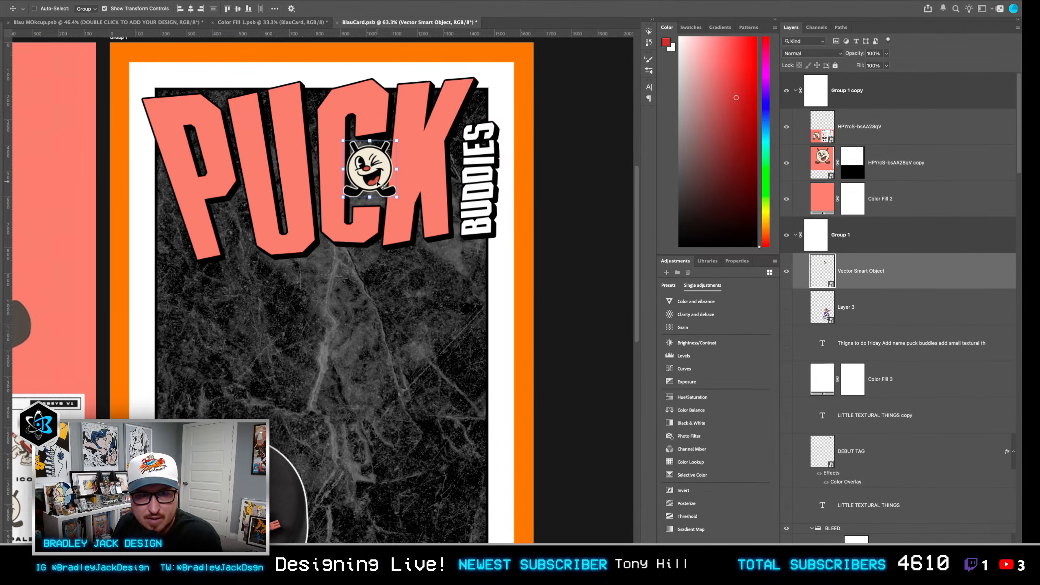
Recolour the BUDDIES lettering with the cream sampled from the mascot's face and shift it slightly closer to PUCK.
scroll(382, 298, down, 2)
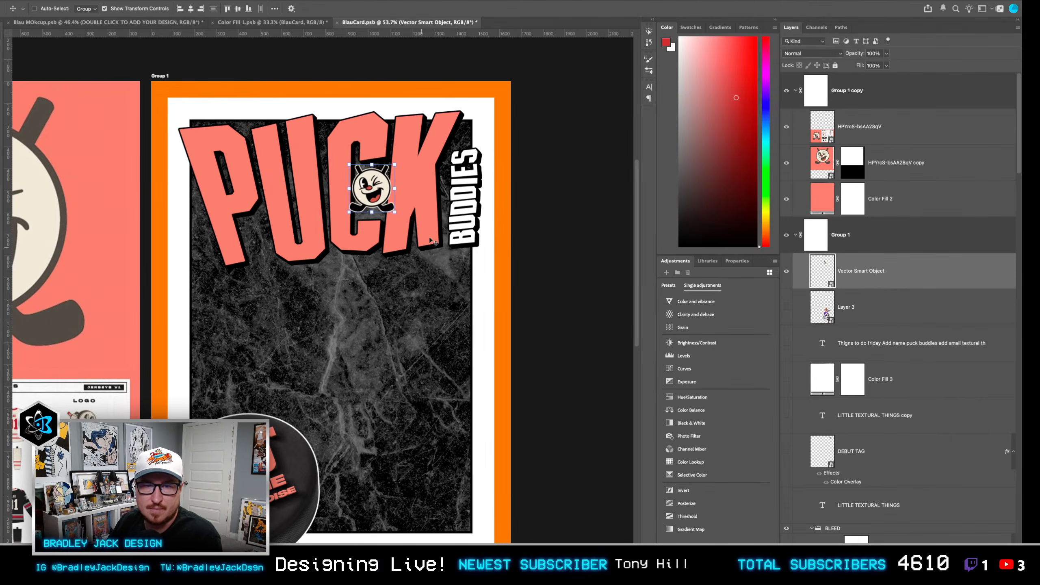
right_click(464, 221)
click(465, 222)
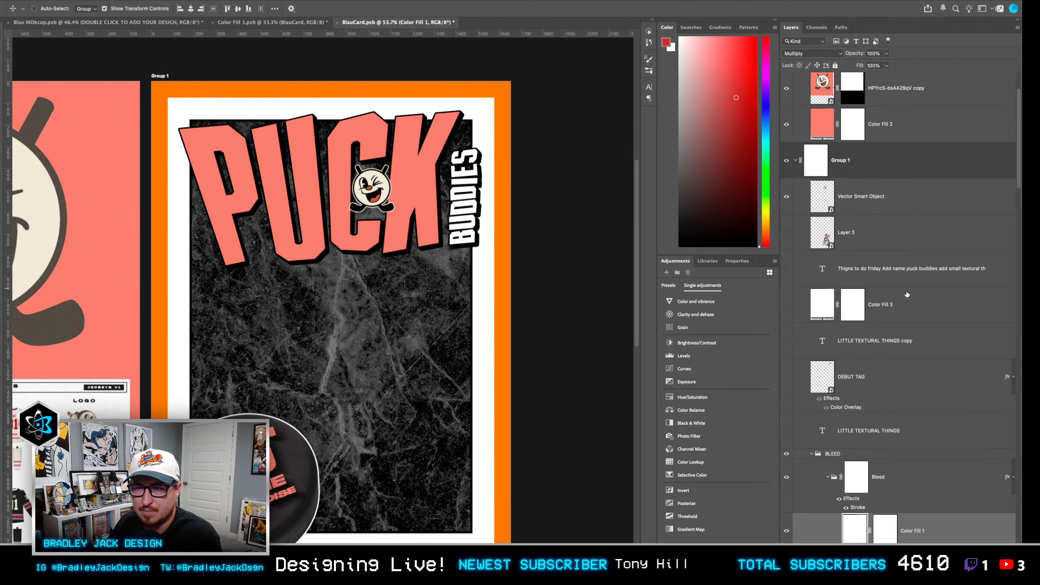
right_click(481, 229)
click(507, 264)
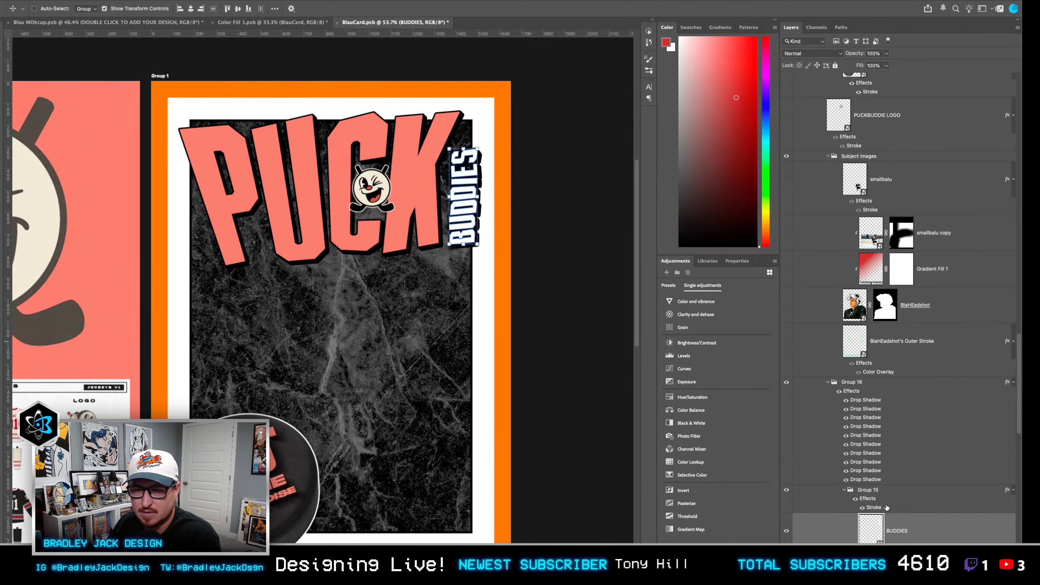
key(i)
click(361, 196)
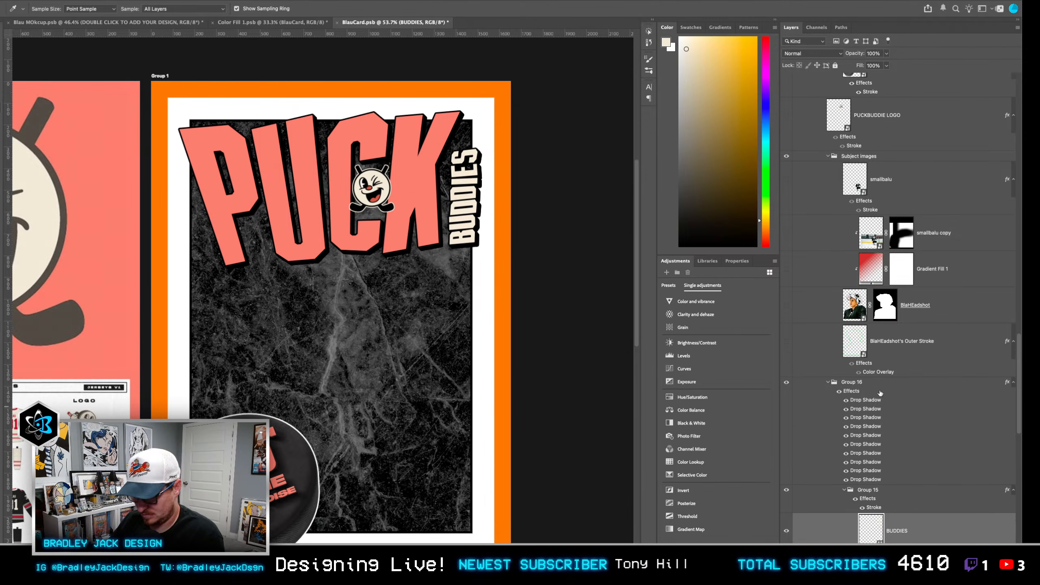
key(v)
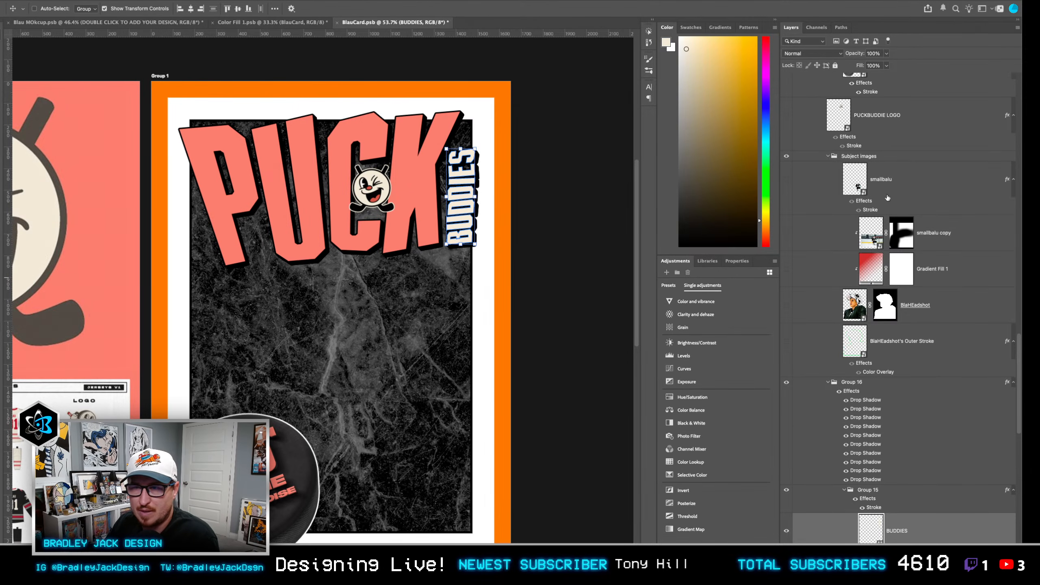
Move the mascot smart object off the PUCK lettering to the lower-right corner of the card's inner frame and nudge it into place.
click(881, 182)
right_click(372, 185)
click(455, 218)
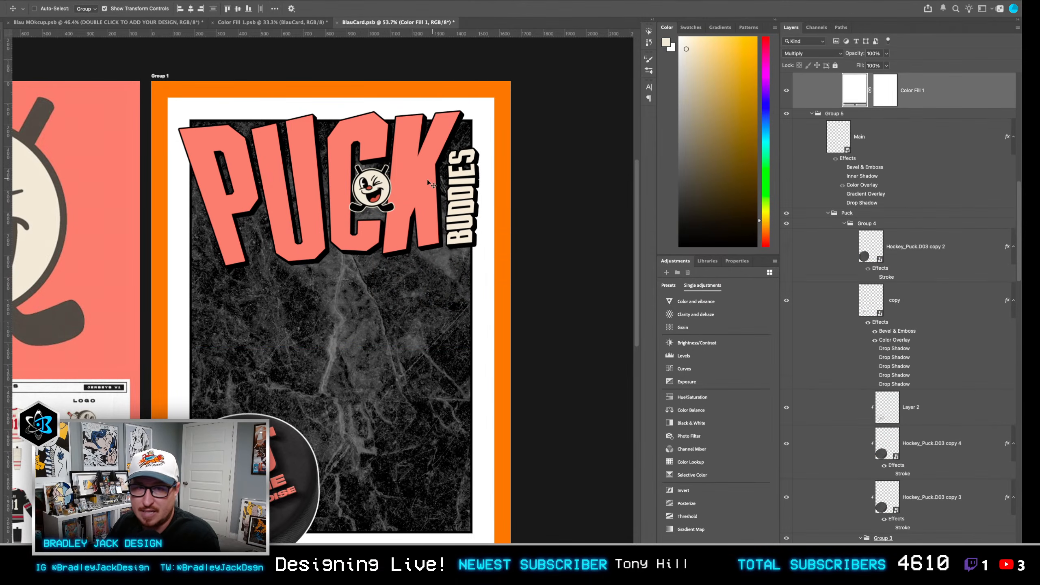
right_click(354, 184)
click(371, 195)
drag(384, 213, 432, 490)
key(Up)
key(Up)
key(Up)
key(Up)
key(Left)
key(Left)
key(Left)
key(Left)
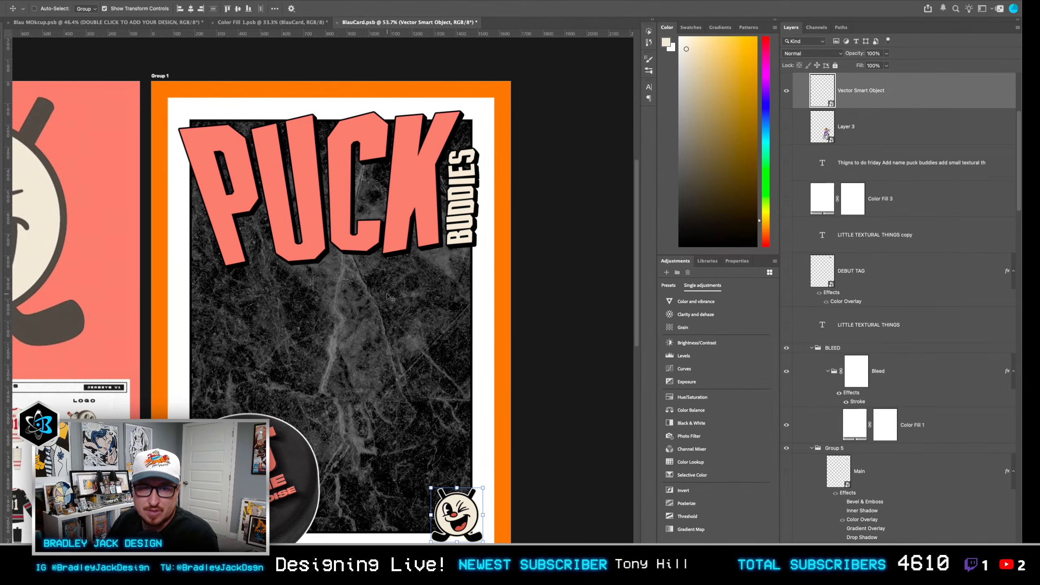
Select the background's Color Fill 2 layer, hide the lower Bleed frame group and show the guides.
scroll(880, 369, down, 7)
scroll(879, 369, down, 12)
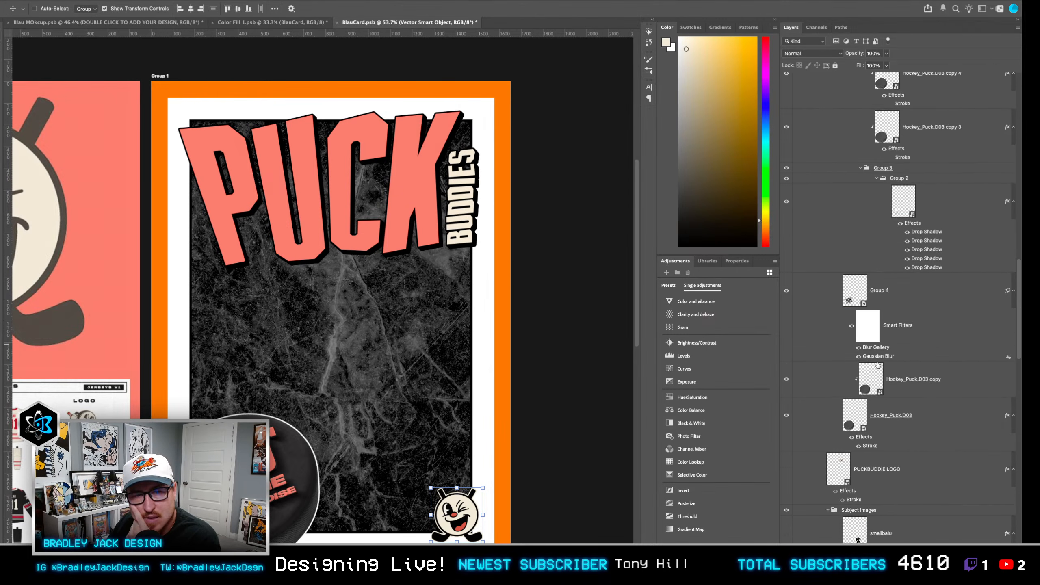
scroll(878, 363, down, 10)
scroll(878, 363, down, 10)
click(841, 431)
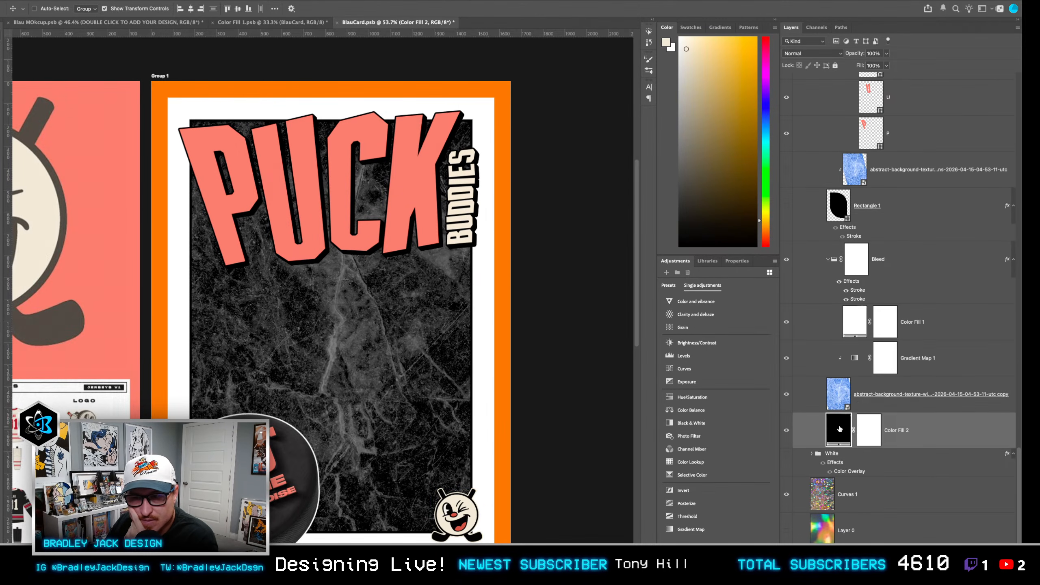
click(786, 262)
key(super+semicolon)
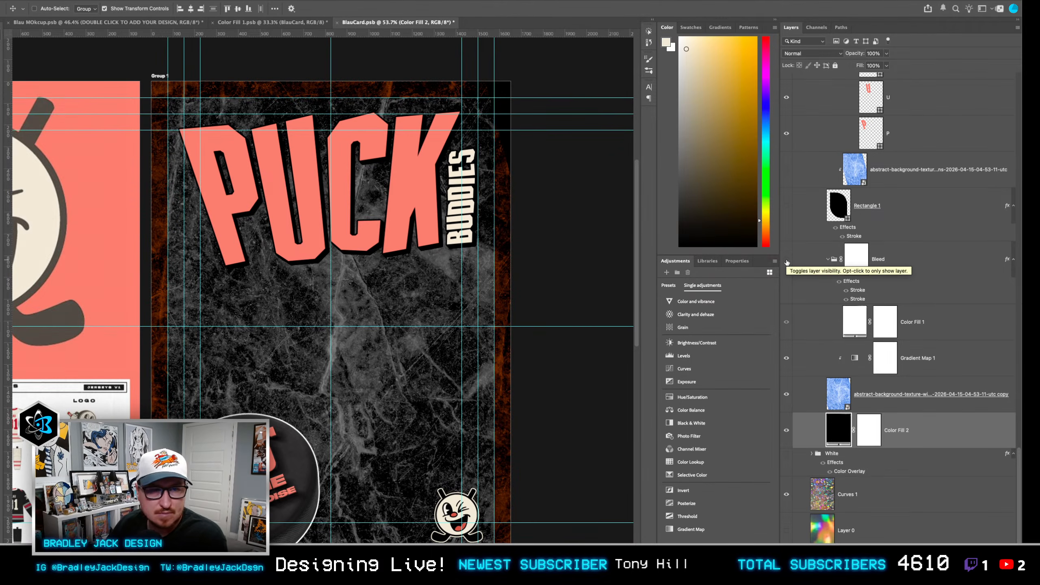
Start a white Pen shape above Color Fill 2, placing its upper-left, upper-right and lower-right corners on the inner guide intersections.
key(p)
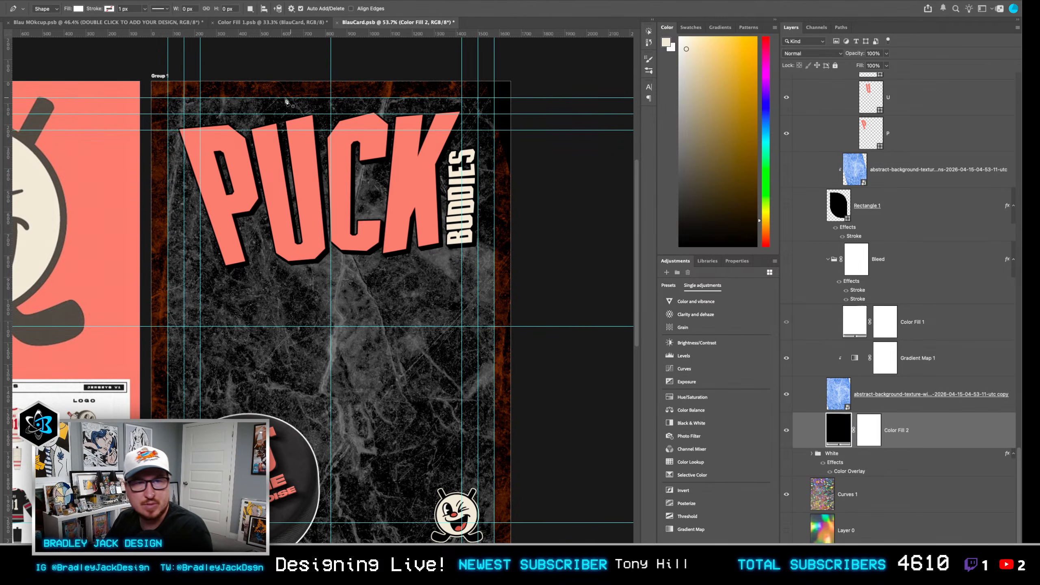
click(200, 131)
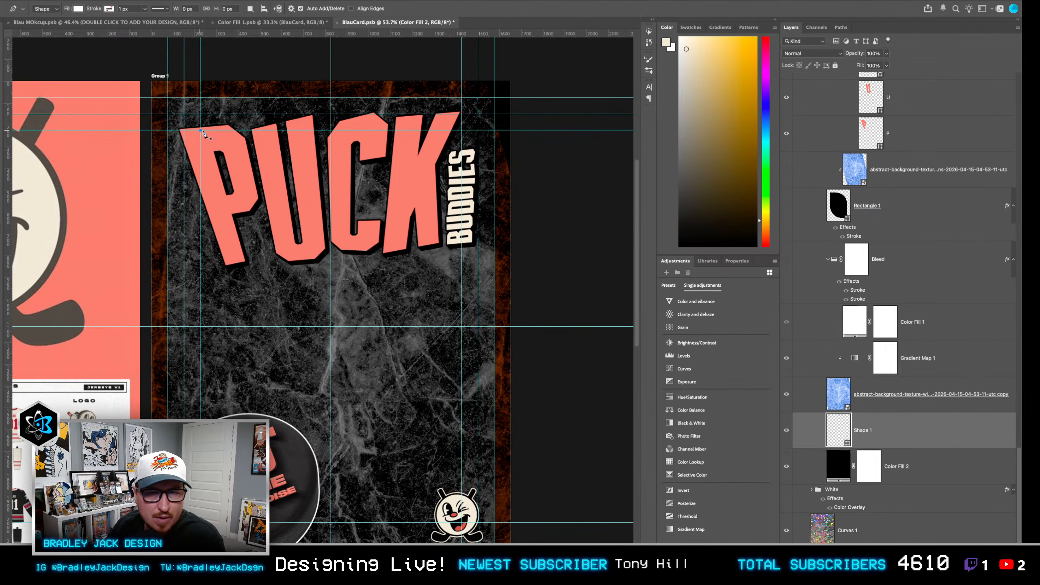
click(462, 131)
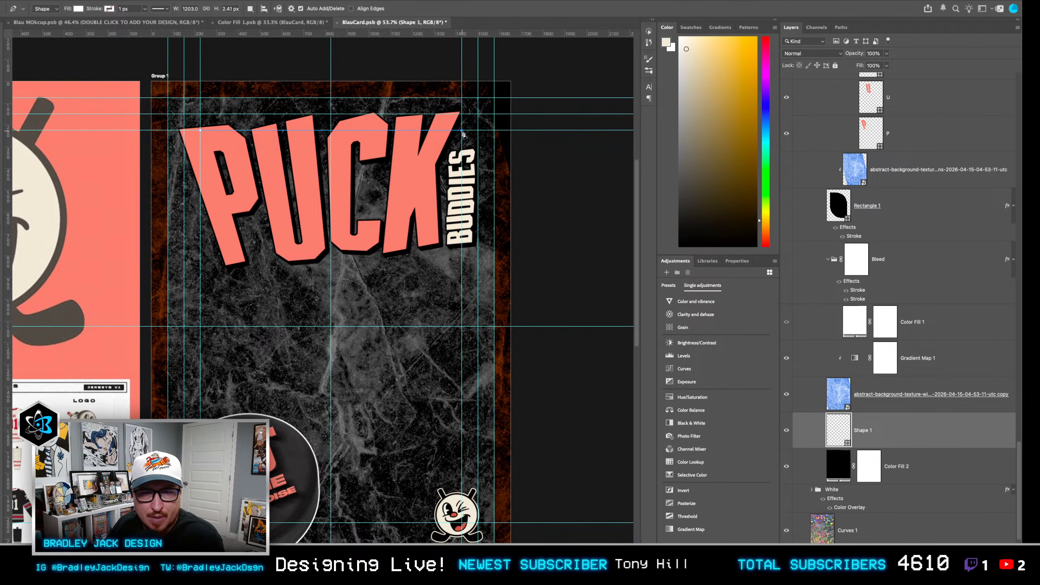
drag(463, 525, 458, 444)
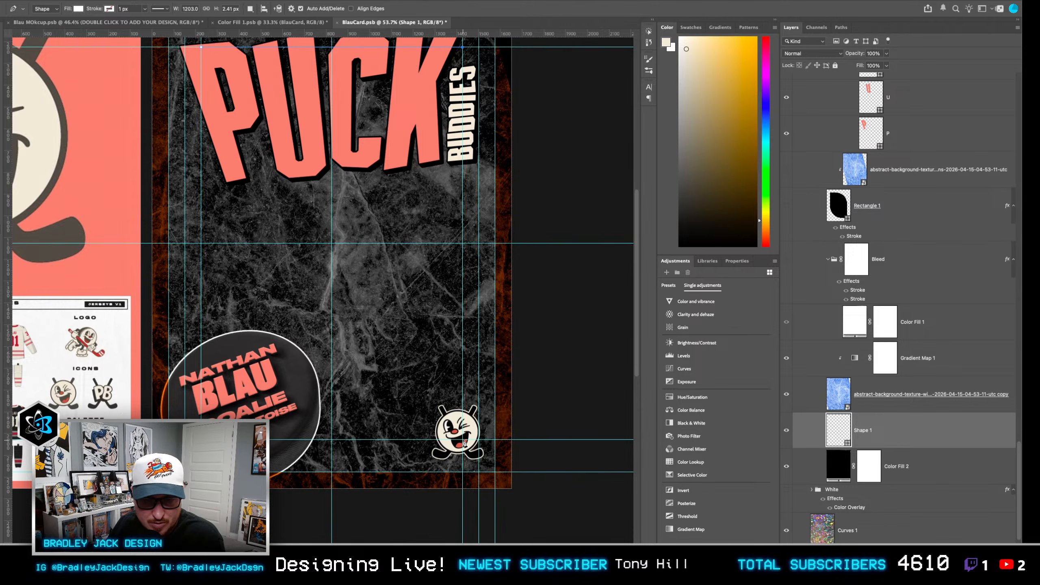
click(463, 439)
Place the shape's lower-left corner on the inner guide intersection, undoing misplaced points, to form a 1200 by 1800 px rectangle.
click(168, 439)
drag(202, 222, 279, 212)
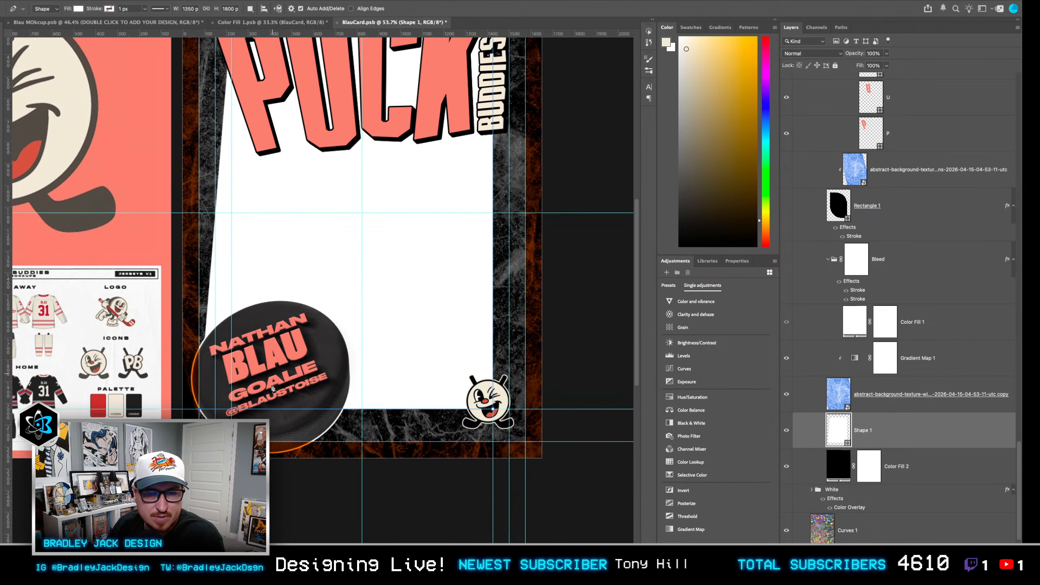
key(ctrl+z)
click(215, 412)
scroll(266, 287, up, 5)
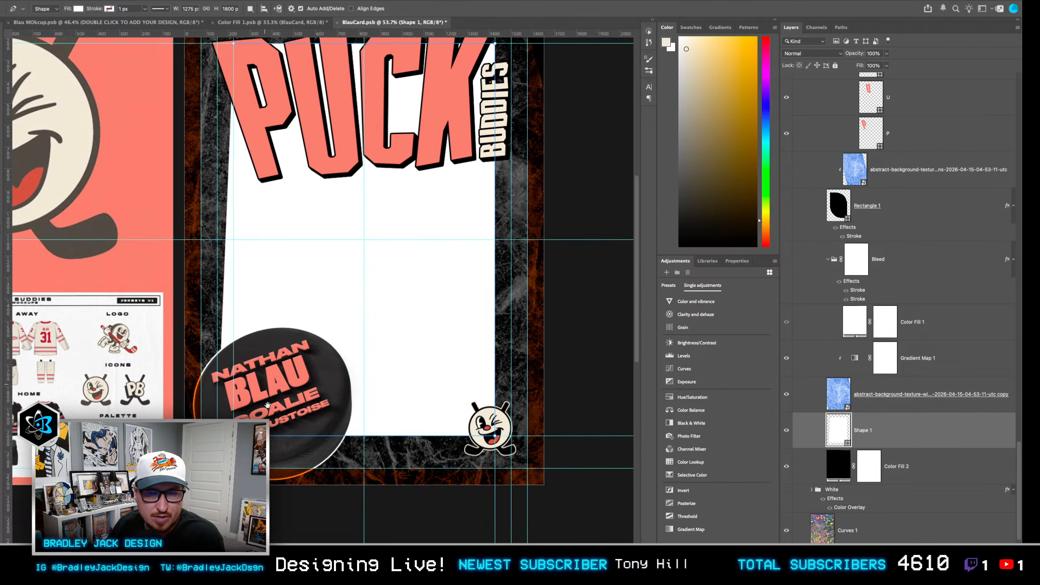
scroll(330, 313, down, 5)
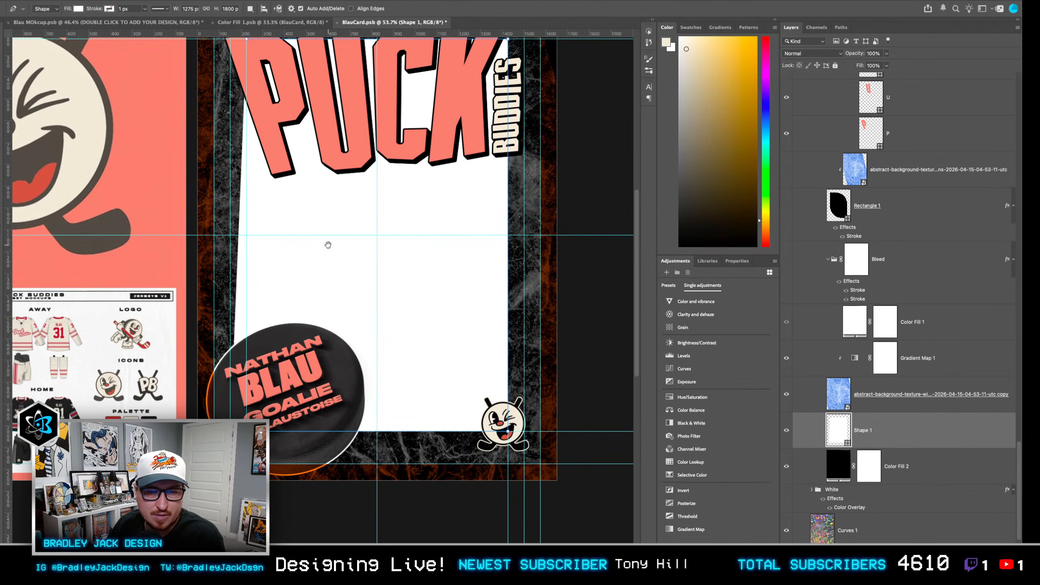
key(ctrl+z)
click(246, 431)
drag(292, 326, 247, 407)
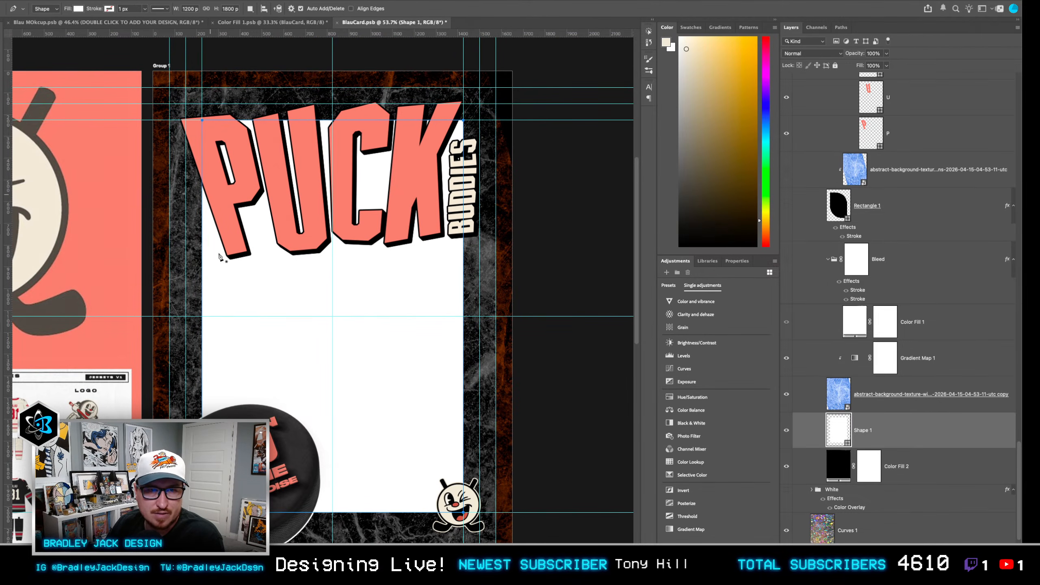
Bend the rectangle's edges, pulling the left and right sides inward and bowing the bottom edge slightly downward.
key(a)
drag(202, 311, 220, 291)
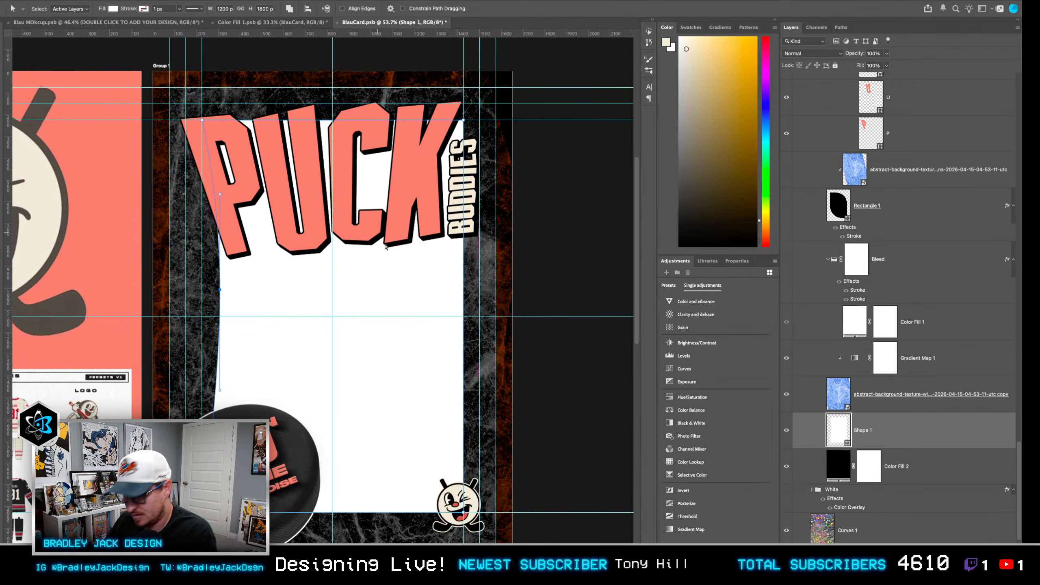
key(p)
click(463, 417)
drag(465, 419, 451, 412)
click(364, 513)
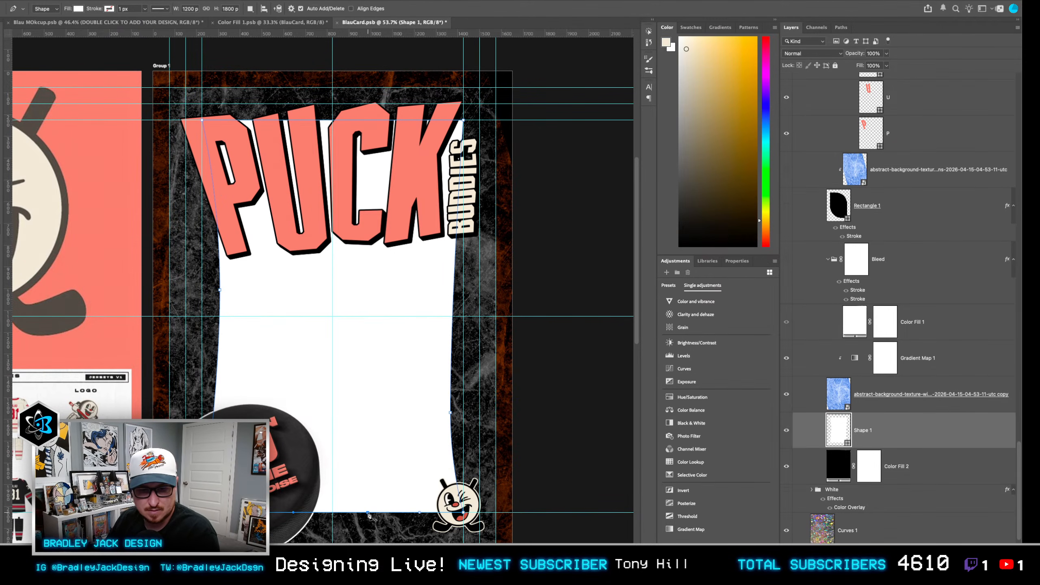
mouse_move(364, 513)
mouse_down()
mouse_move(364, 502)
mouse_move(364, 524)
mouse_up()
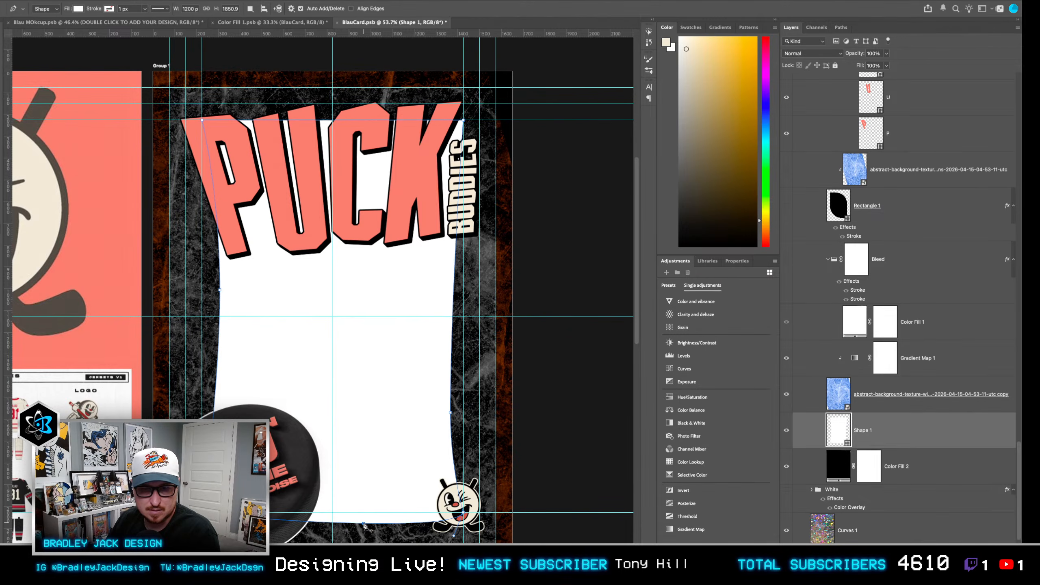
Add an anchor point midway along the shape's top edge, raise it slightly and convert it to a corner point.
click(324, 120)
drag(326, 121, 324, 110)
key(ctrl+z)
key(a)
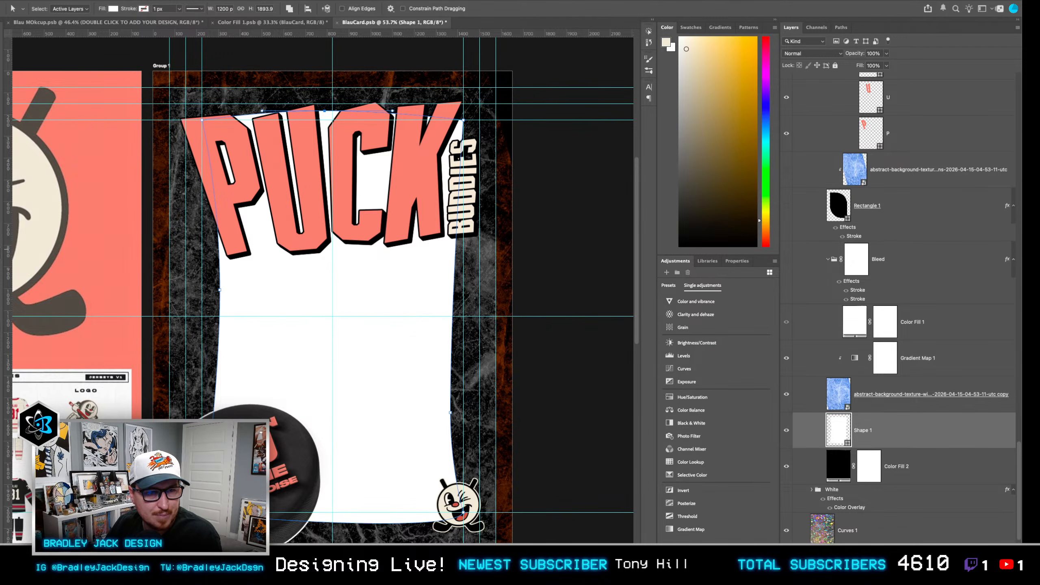
right_click(7, 250)
click(6, 227)
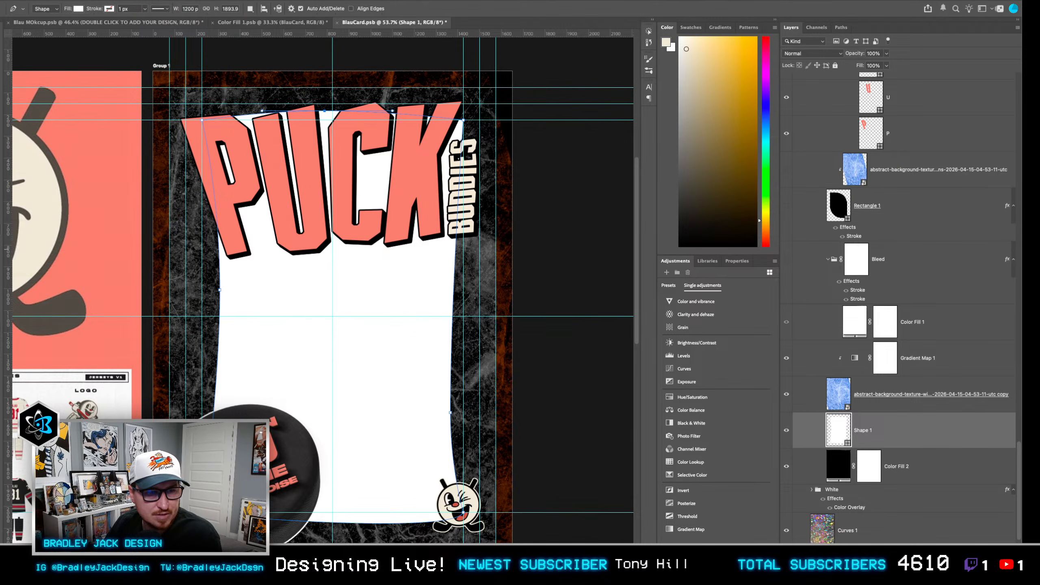
click(42, 281)
click(324, 111)
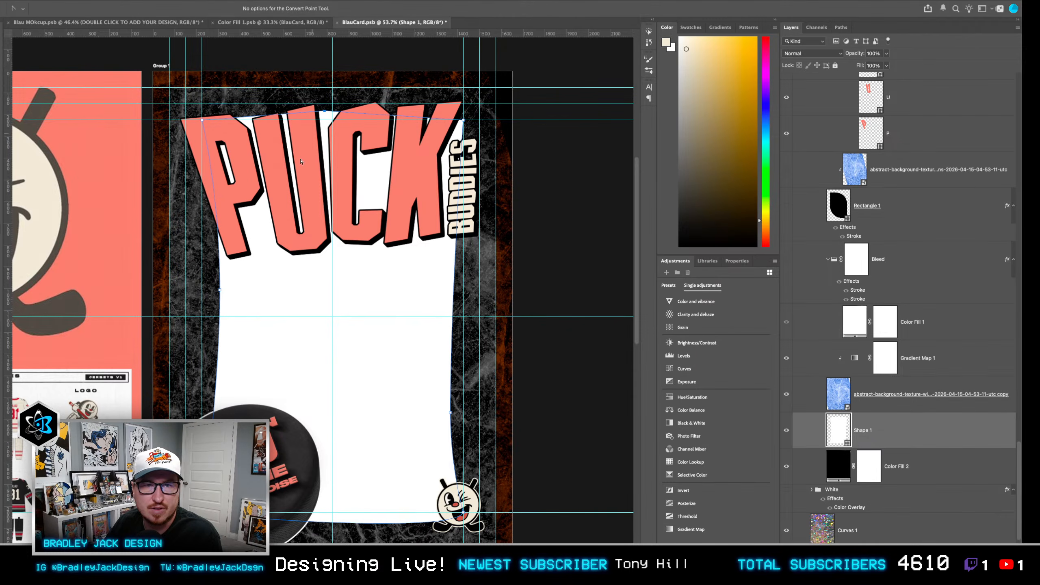
Convert the anchor points midway along the white shape's left, right and bottom edges to corner points.
click(220, 290)
click(451, 412)
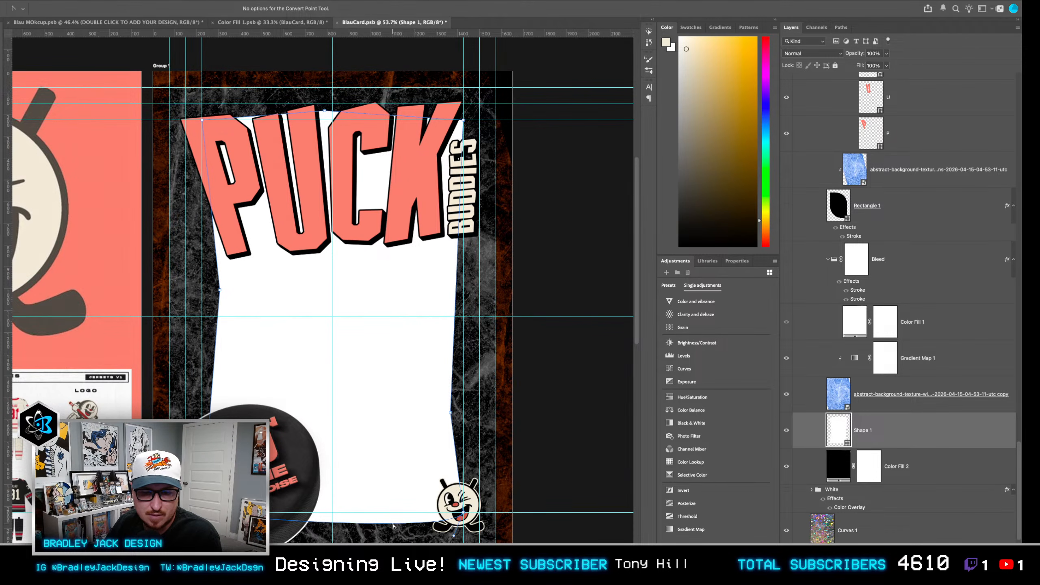
key(p)
click(373, 524)
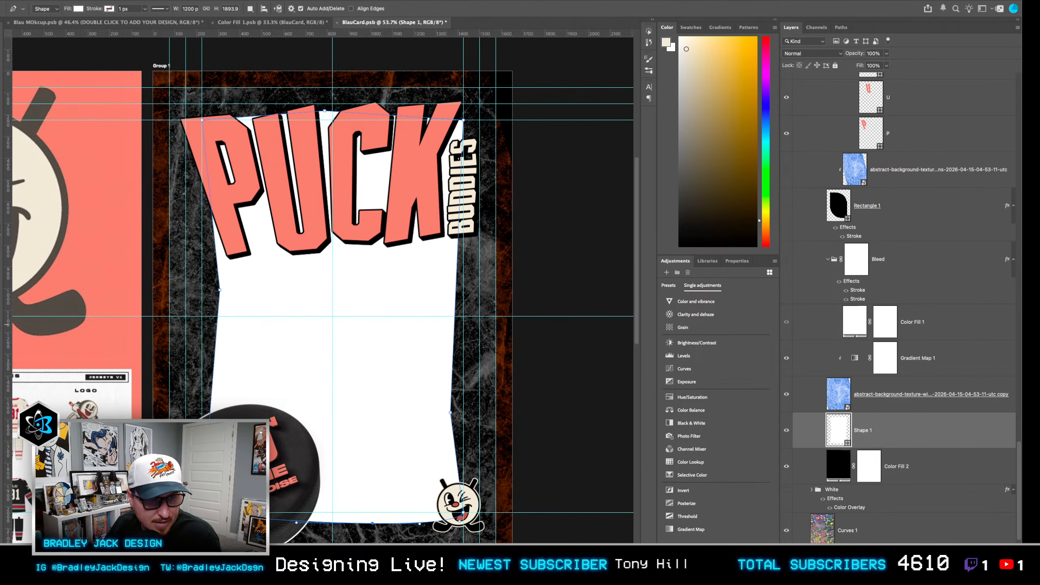
right_click(1, 230)
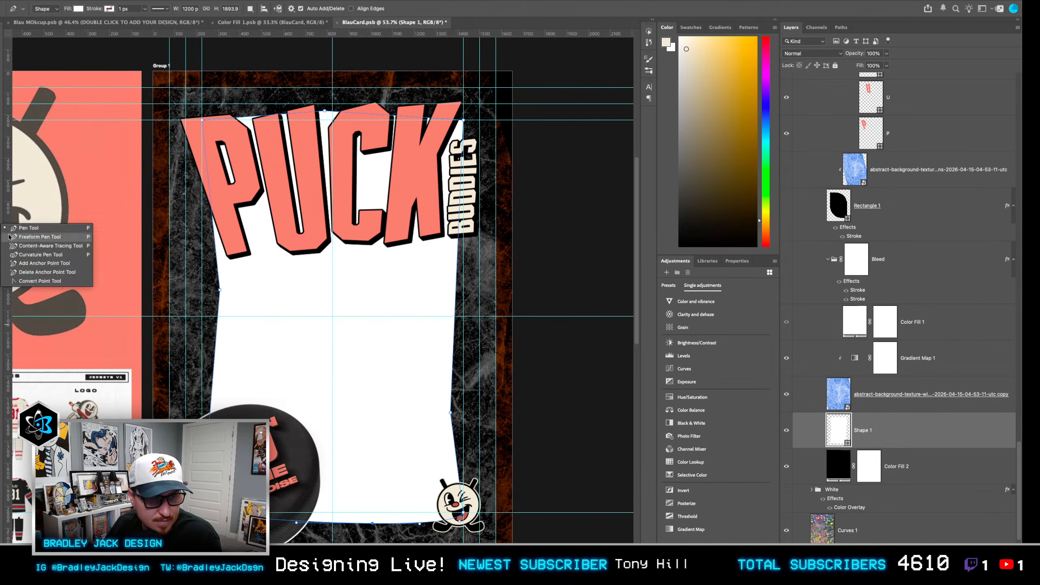
click(33, 281)
click(373, 525)
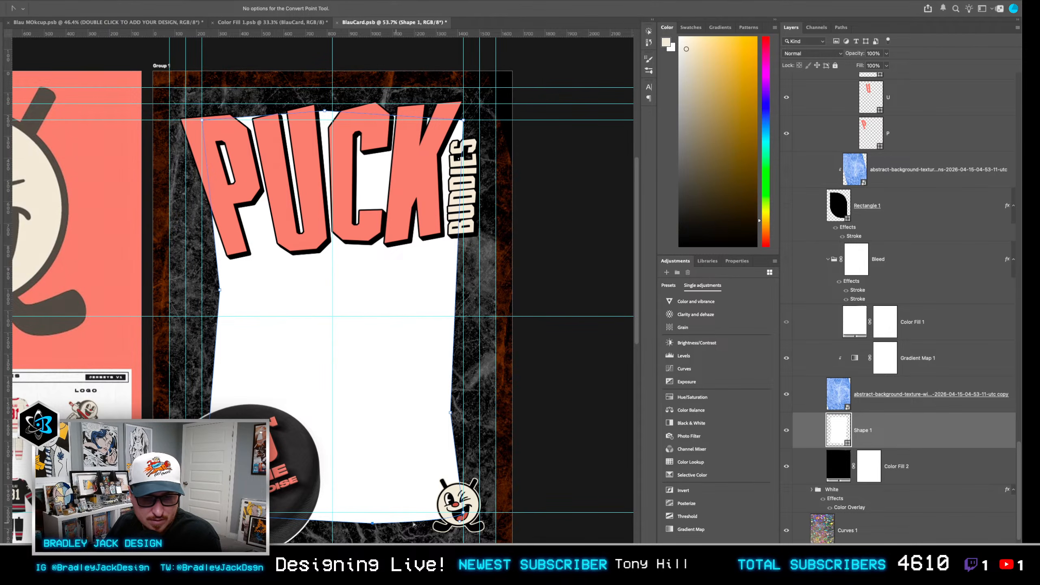
click(464, 513)
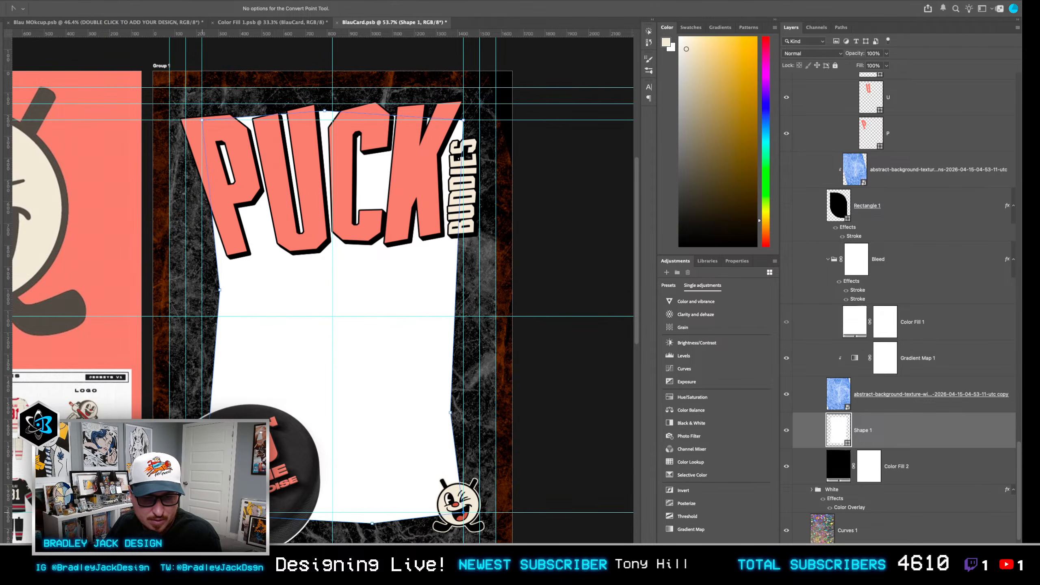
key(a)
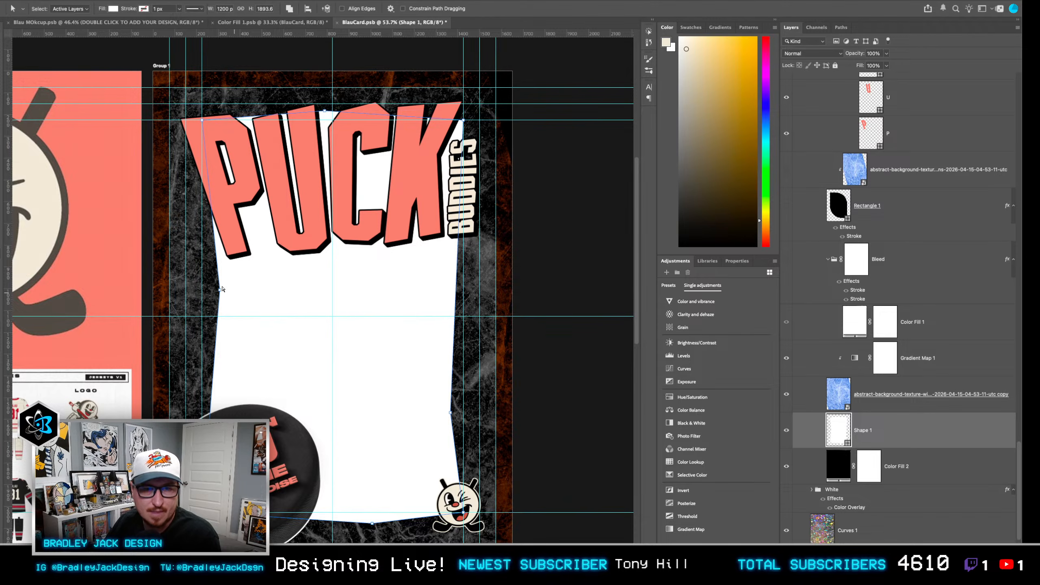
Duplicate Shape 1, flip the copy both horizontally and vertically, and place it beneath Shape 1.
key(v)
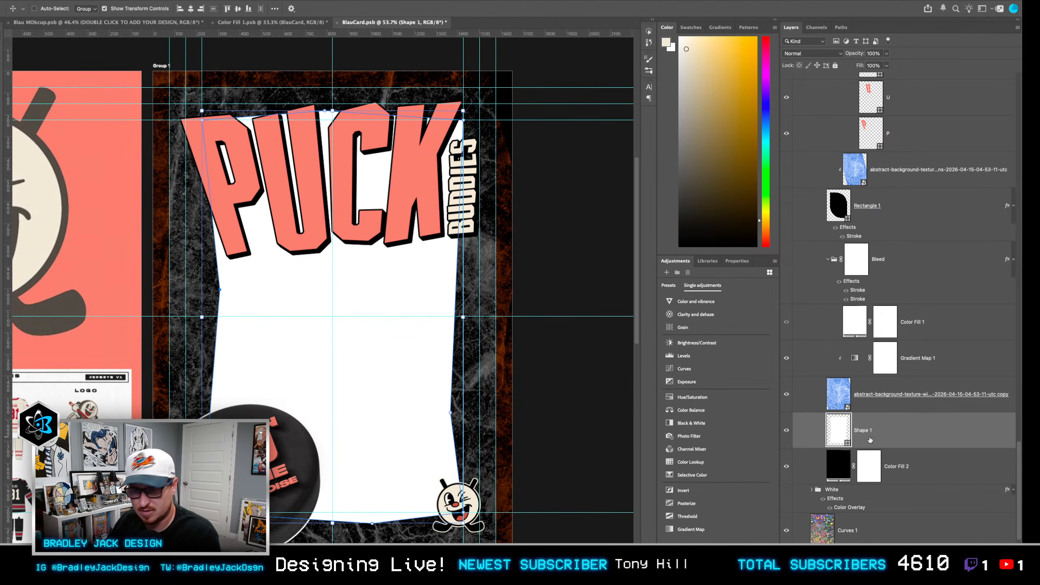
key(ctrl+j)
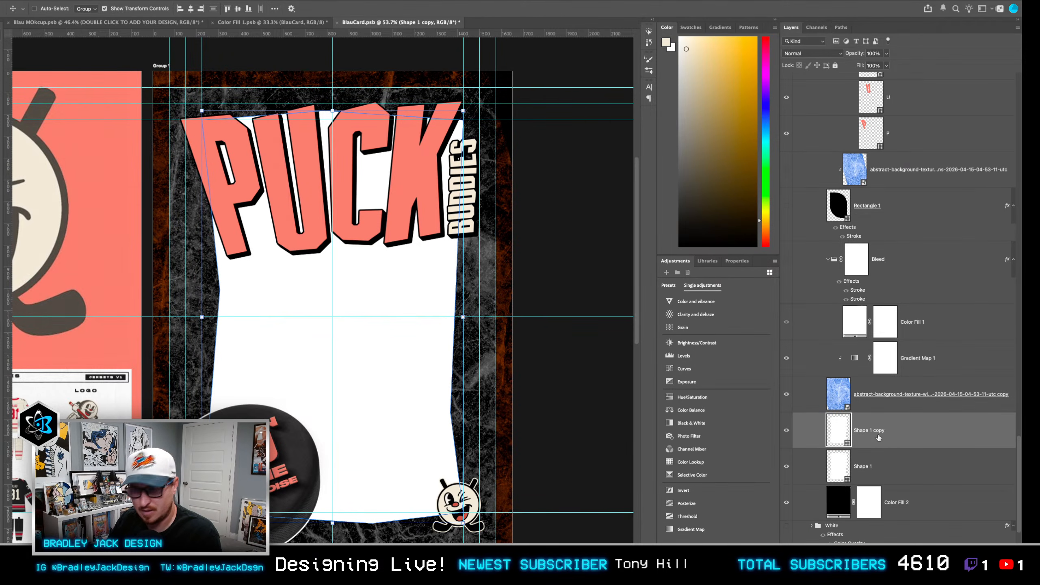
key(ctrl+t)
drag(487, 108, 278, 472)
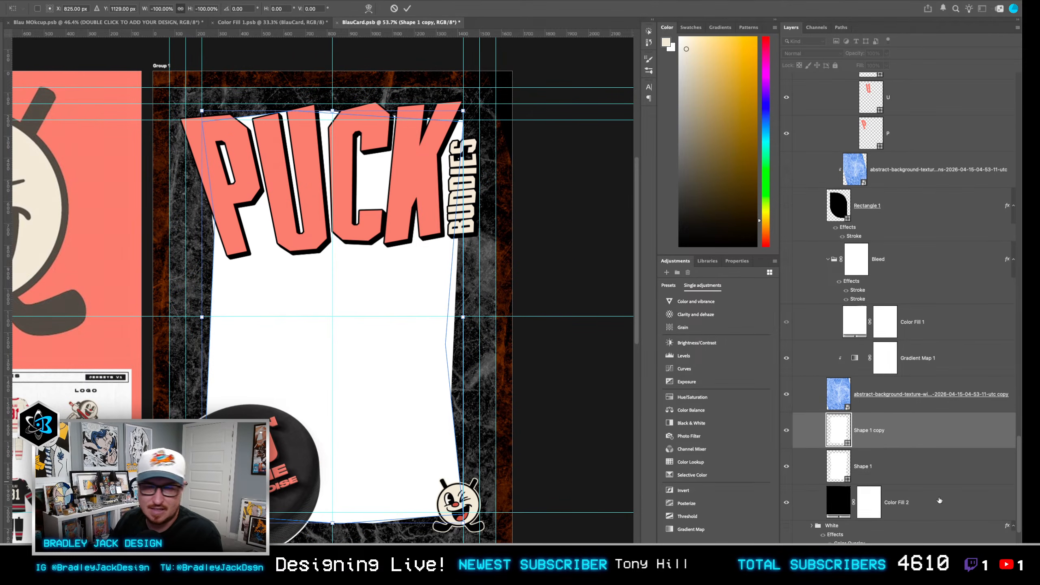
drag(888, 450, 886, 481)
key(Return)
Fill Shape 1 copy with the cream colour sampled from the BUDDIES lettering.
key(i)
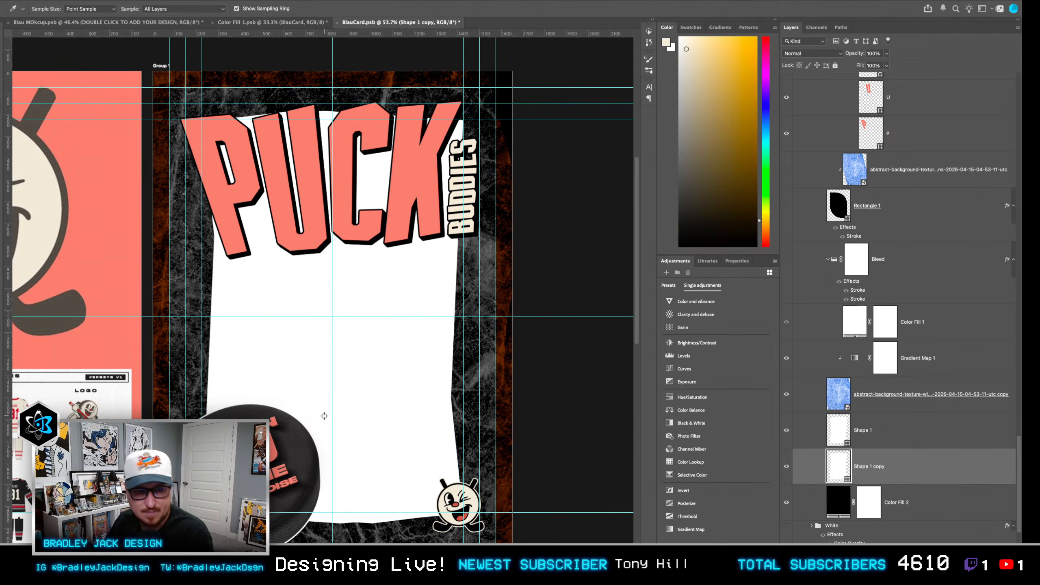
click(453, 200)
key(alt+BackSpace)
Reshape the cream copy by pulling its side and top points outward past the white shape, tucking in its corners and shifting the bottom point left.
key(a)
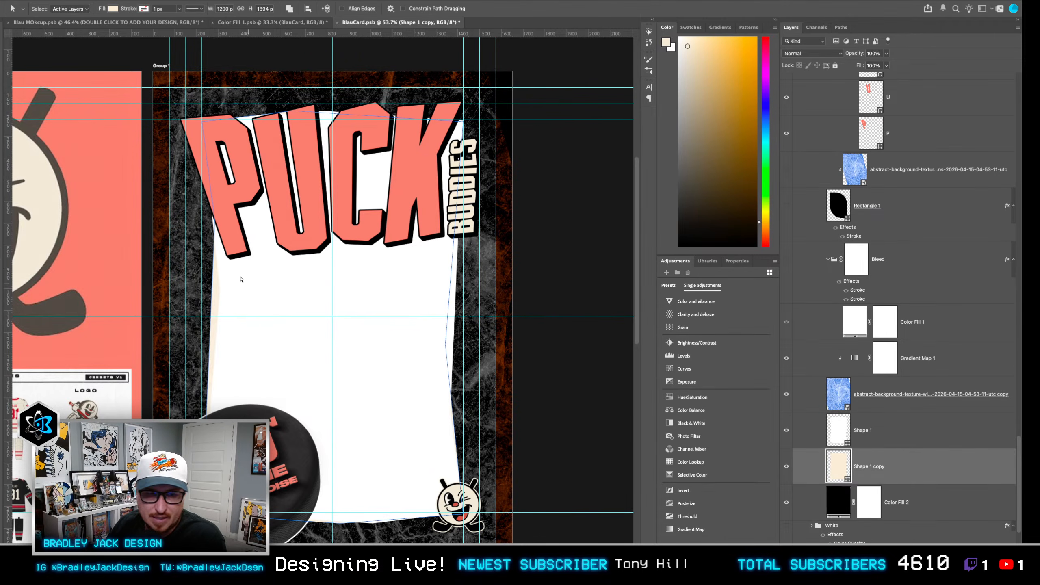
click(213, 293)
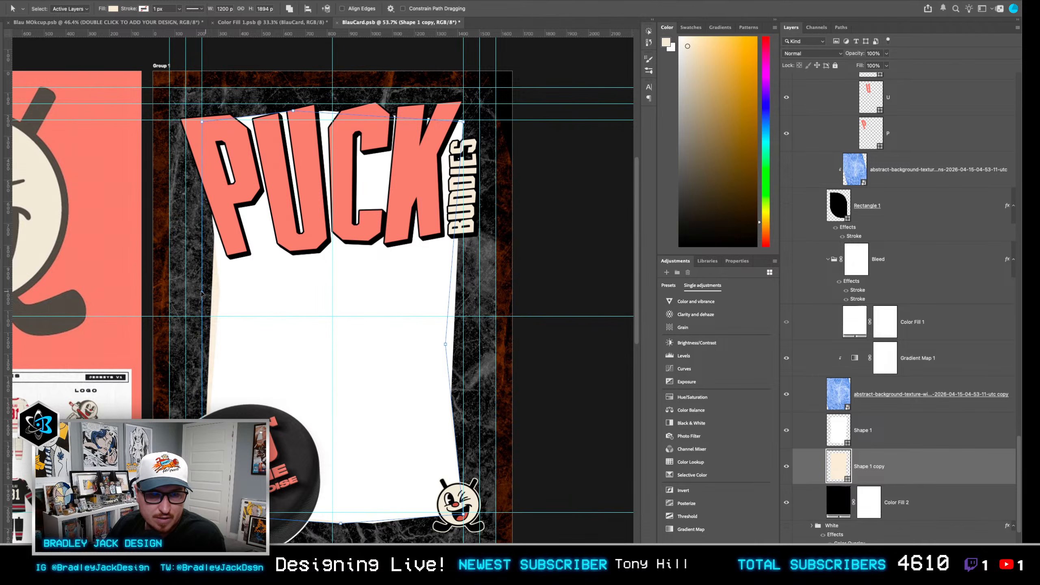
drag(201, 293, 202, 293)
drag(202, 122, 213, 135)
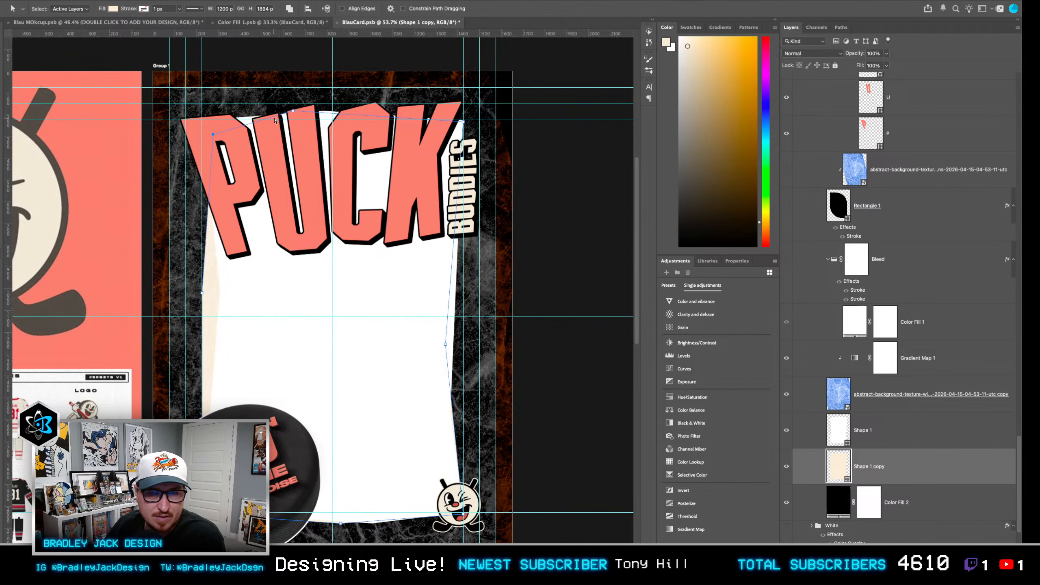
drag(202, 513, 212, 506)
drag(341, 523, 290, 524)
drag(446, 345, 468, 407)
drag(463, 122, 458, 130)
drag(293, 111, 271, 105)
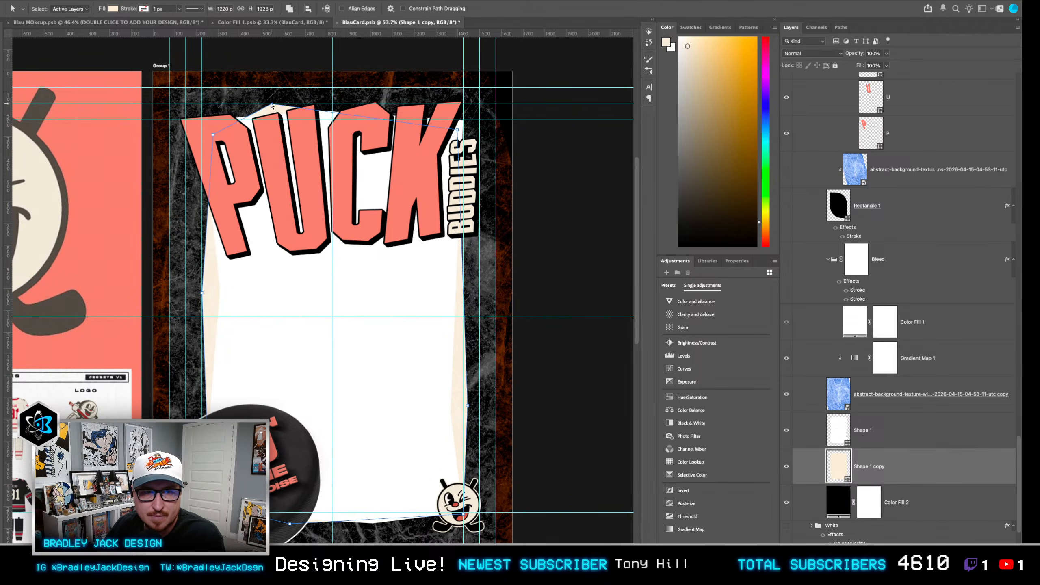
Add a Multiply drop shadow to Shape 1 with 50% opacity, 0 px distance and 35 px size.
key(v)
click(866, 444)
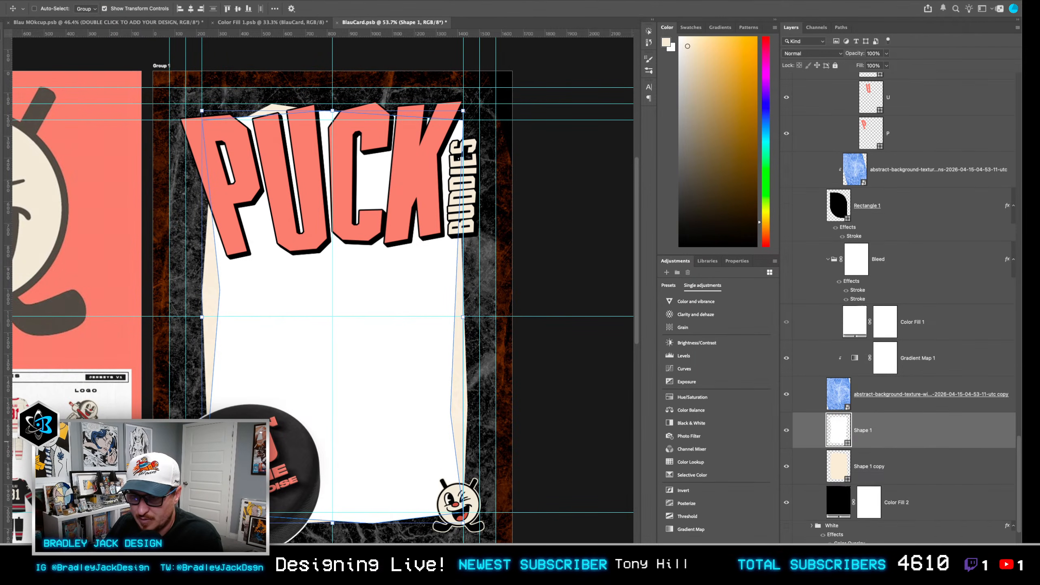
click(947, 563)
click(958, 554)
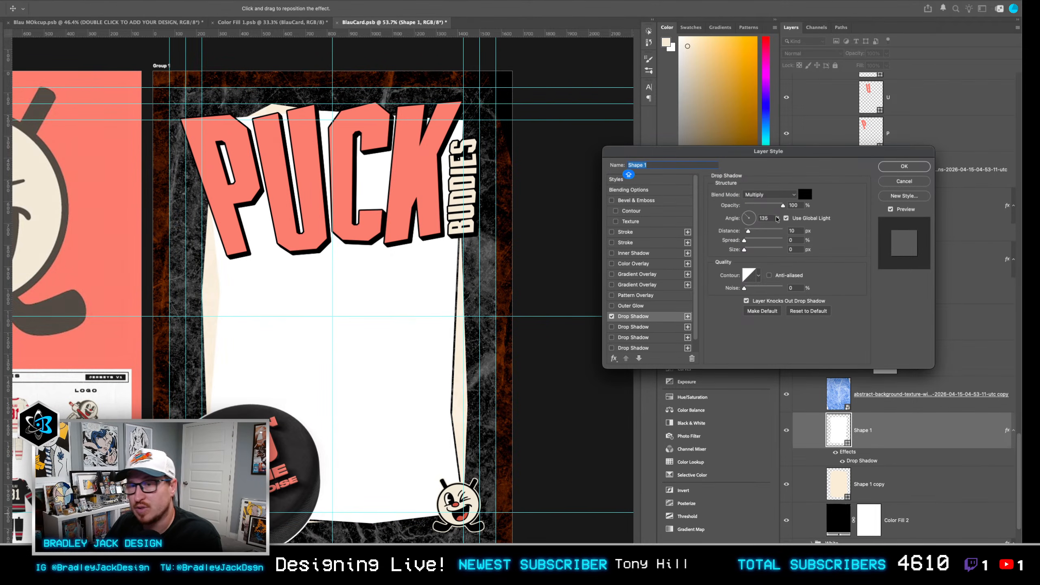
key(Tab)
text(50)
key(Tab)
key(Tab)
text(0)
key(Tab)
key(Tab)
text(350)
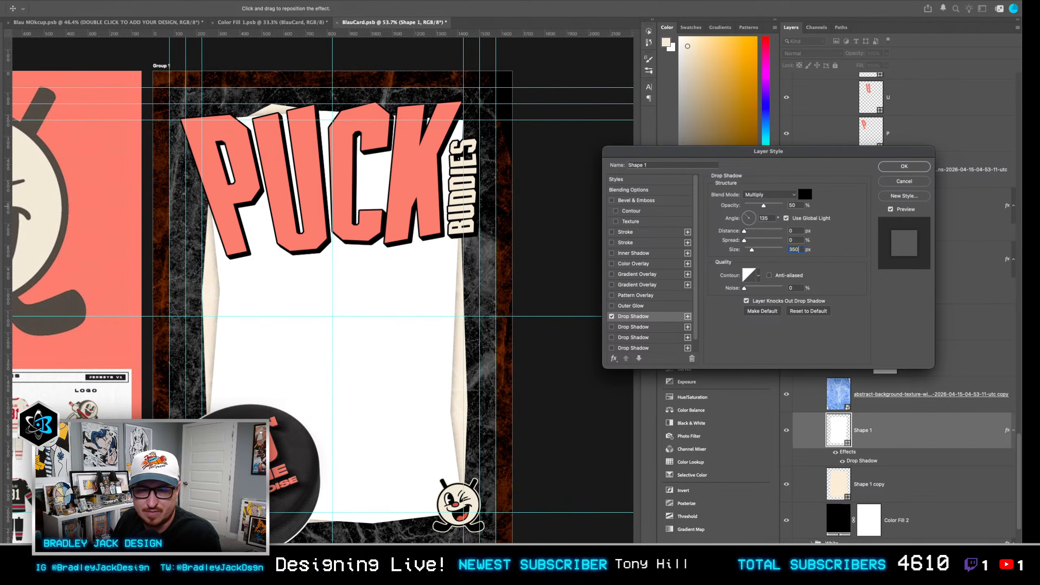
key(Tab)
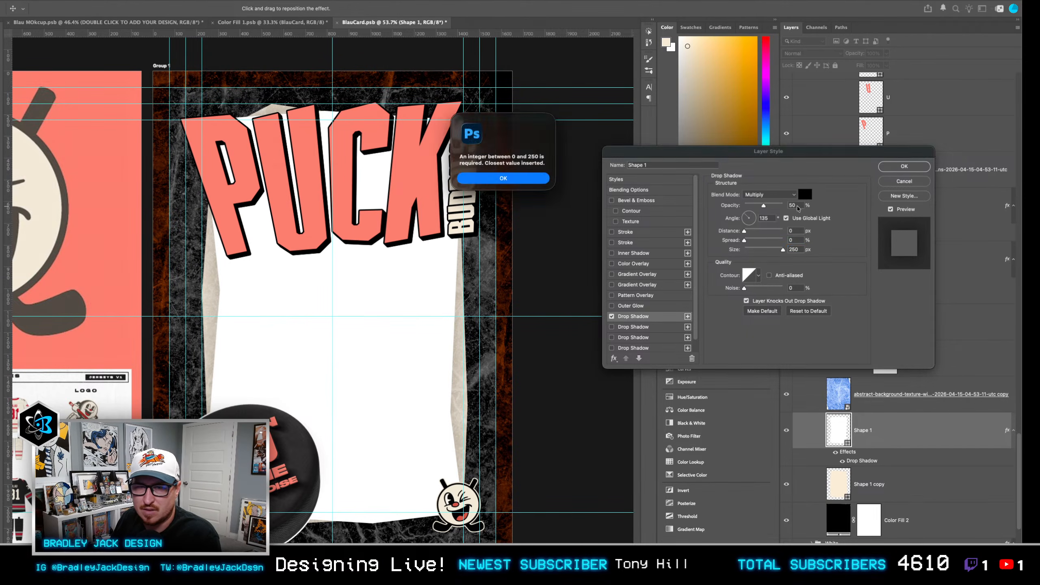
key(Return)
text(35)
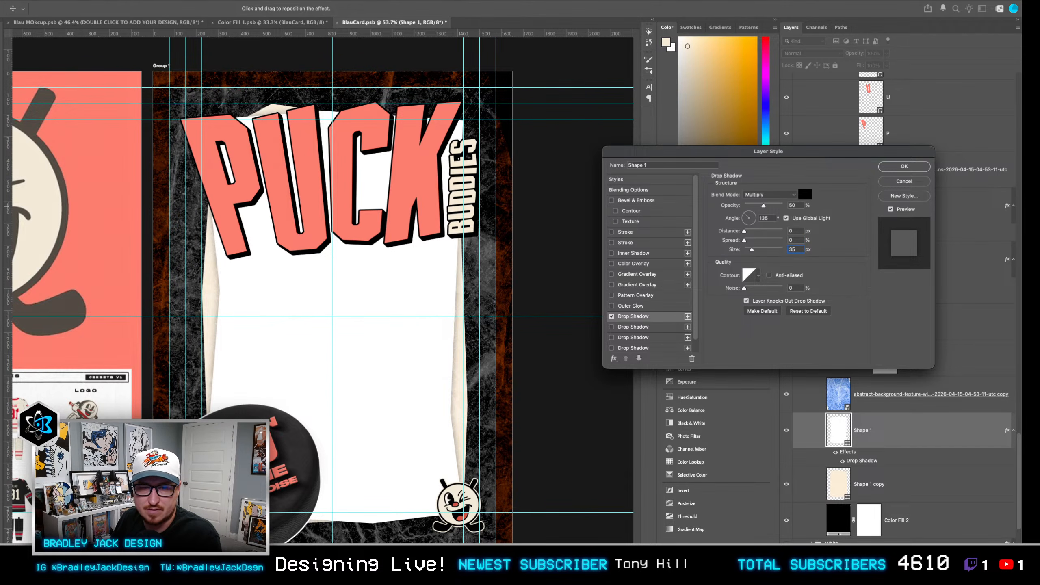
Raise the opacity of Shape 1's drop shadow to 100% and apply the layer style.
key(shift+Tab)
key(shift+Tab)
key(shift+Tab)
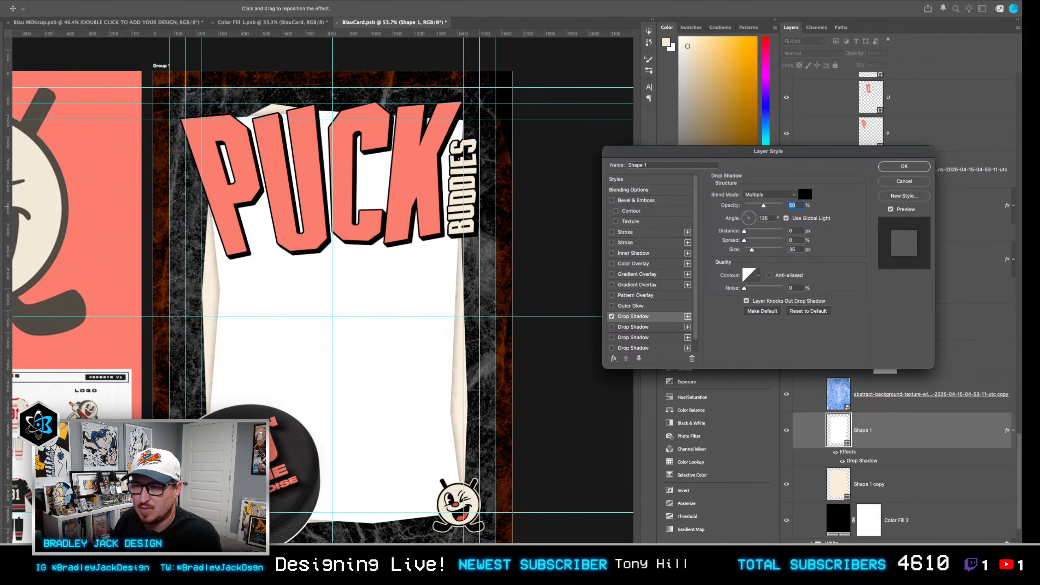
text(100)
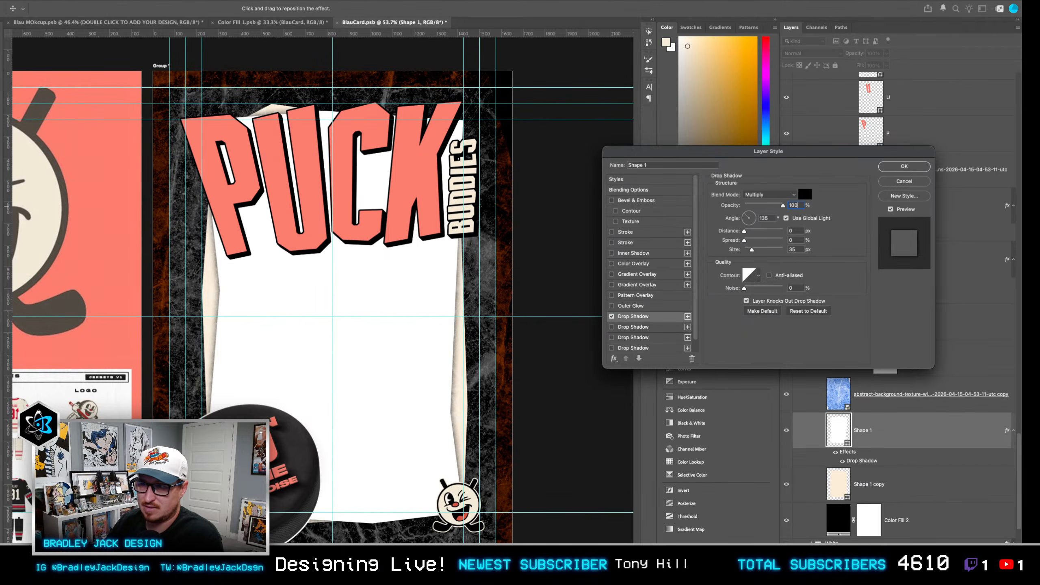
click(803, 340)
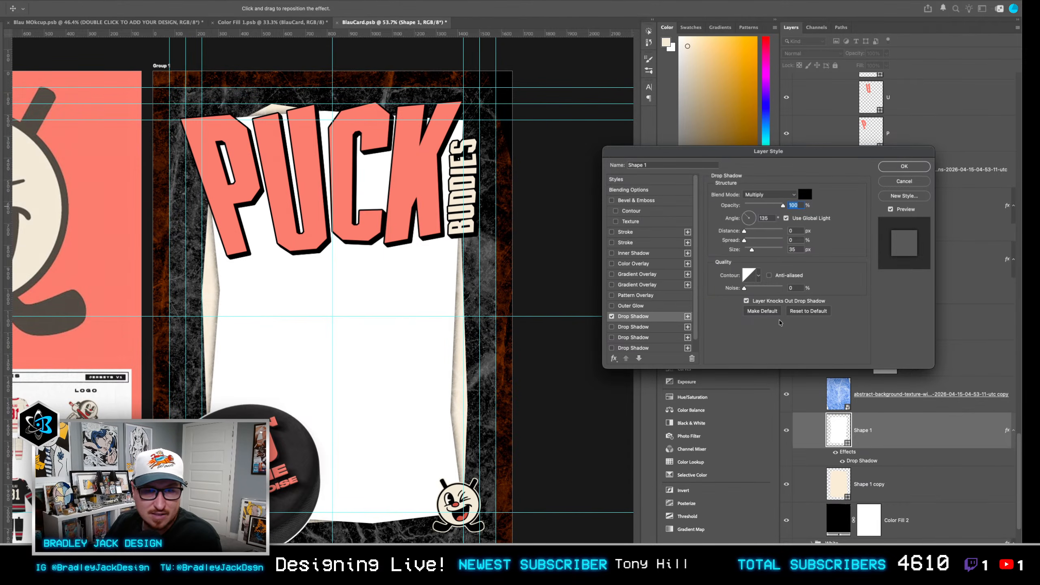
key(Return)
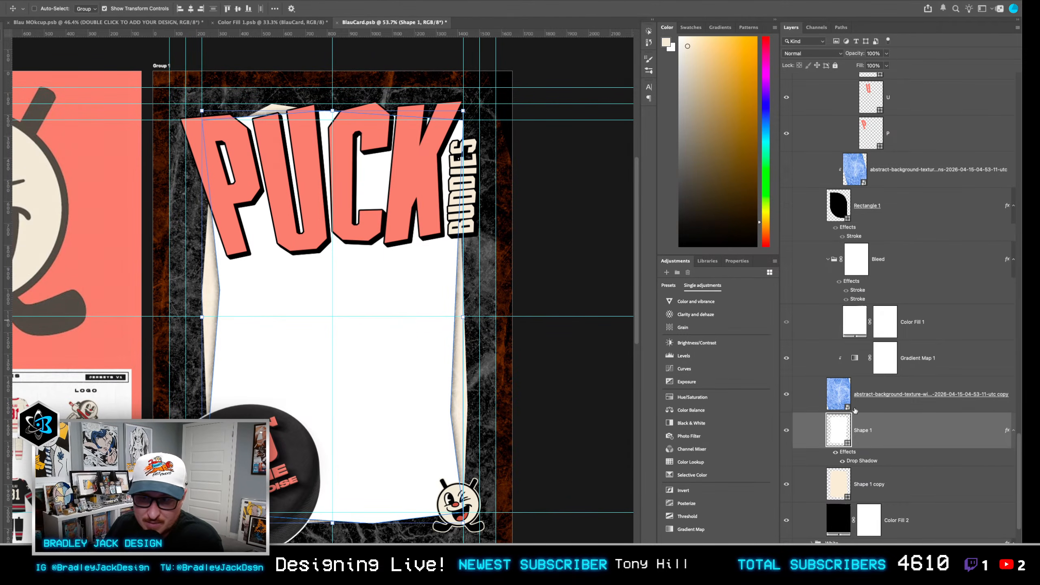
Hide the marble texture and Gradient Map 1, and copy Shape 1's drop shadow onto Shape 1 copy.
drag(785, 396, 785, 360)
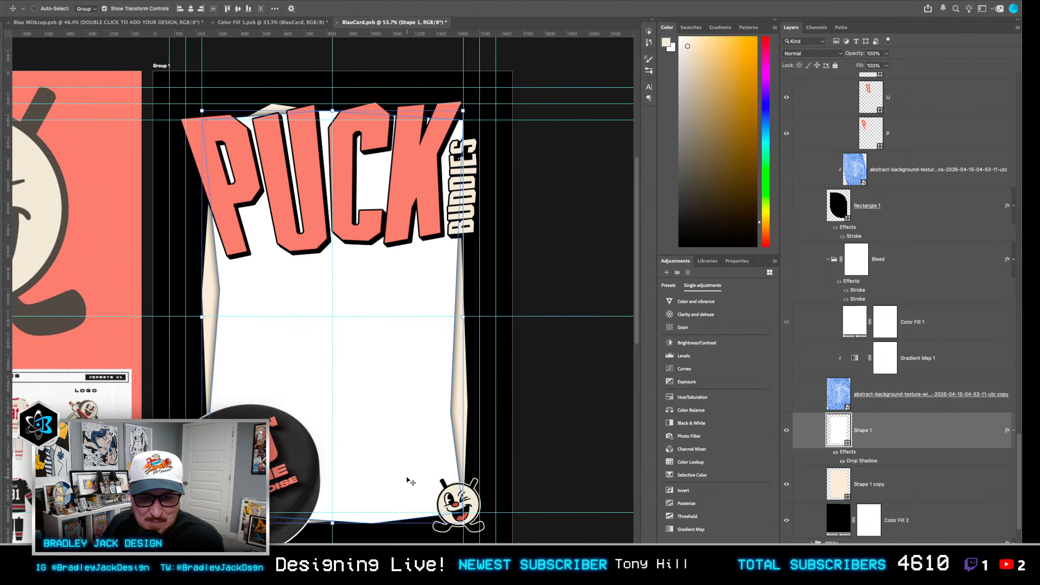
drag(855, 465, 868, 485)
scroll(471, 410, down, 1)
drag(472, 411, 472, 376)
click(811, 474)
scroll(508, 401, down, 1)
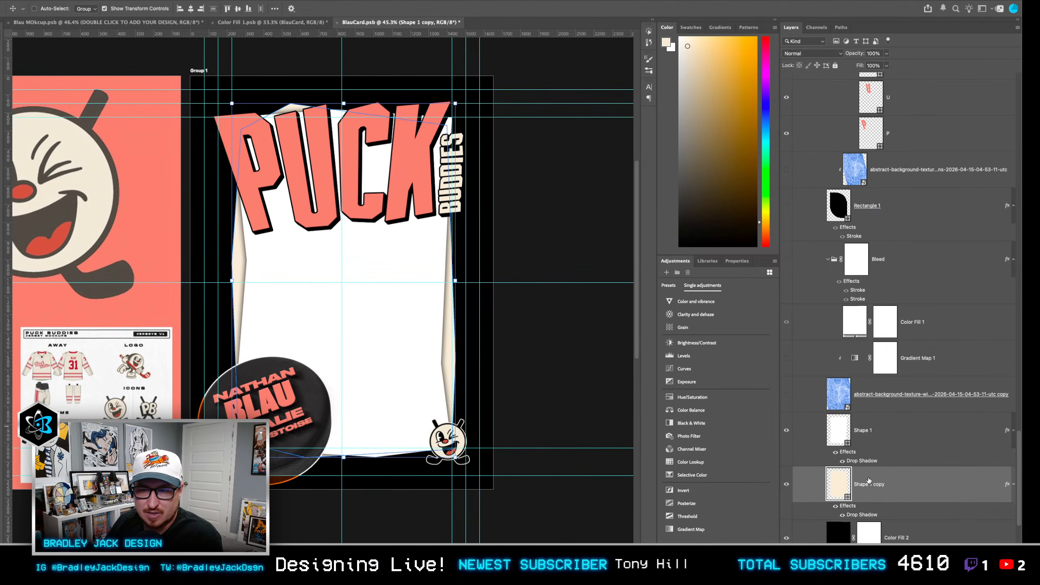
Show the marble texture and Gradient Map 1 again and move both layers beneath Shape 1 copy.
click(863, 392)
drag(787, 398, 786, 359)
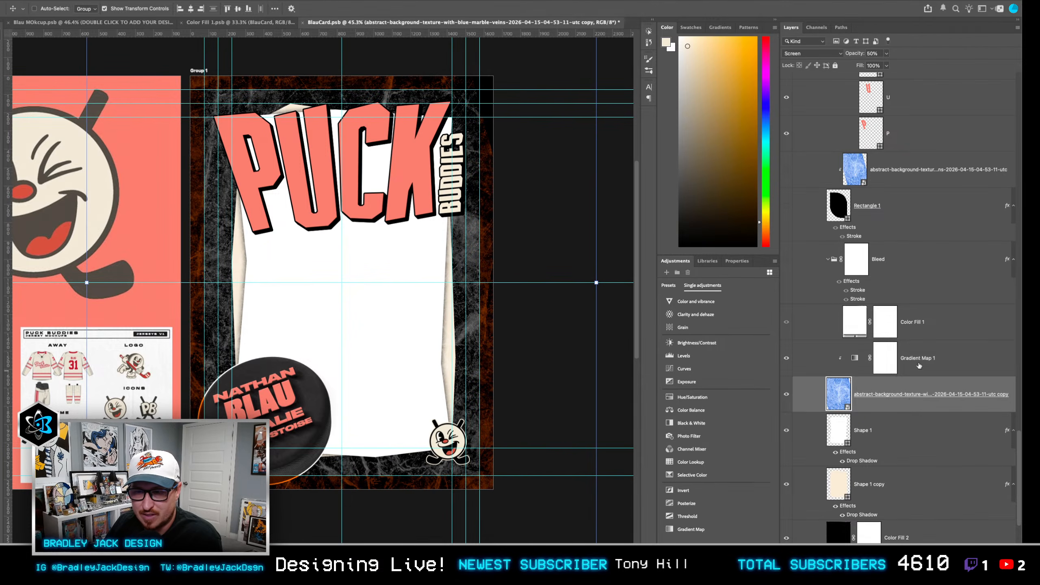
click(919, 364)
shift+click(907, 401)
drag(907, 401, 918, 507)
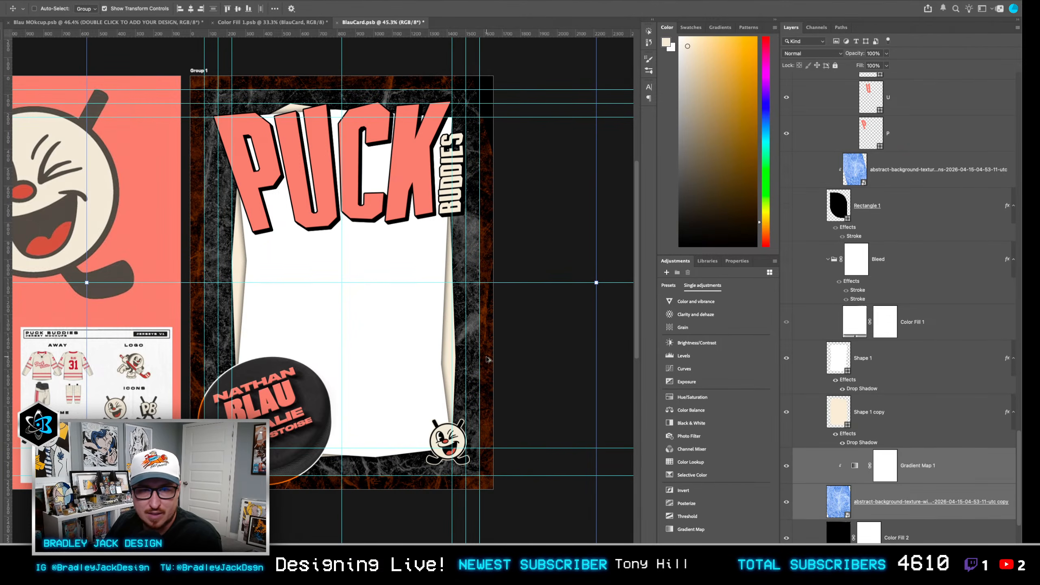
Set the marble texture layer to Screen blending at 100% opacity.
scroll(490, 360, down, 1)
click(846, 508)
key(shift+alt+s)
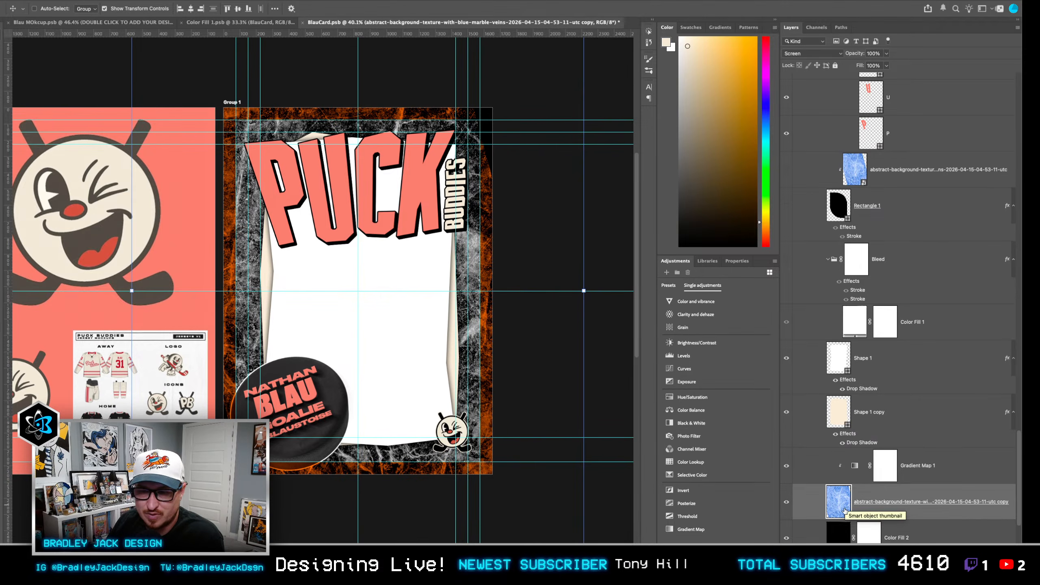
Move the black colour stop of Gradient Map 1 to location 77% and toggle the adjustment to compare the texture.
click(856, 450)
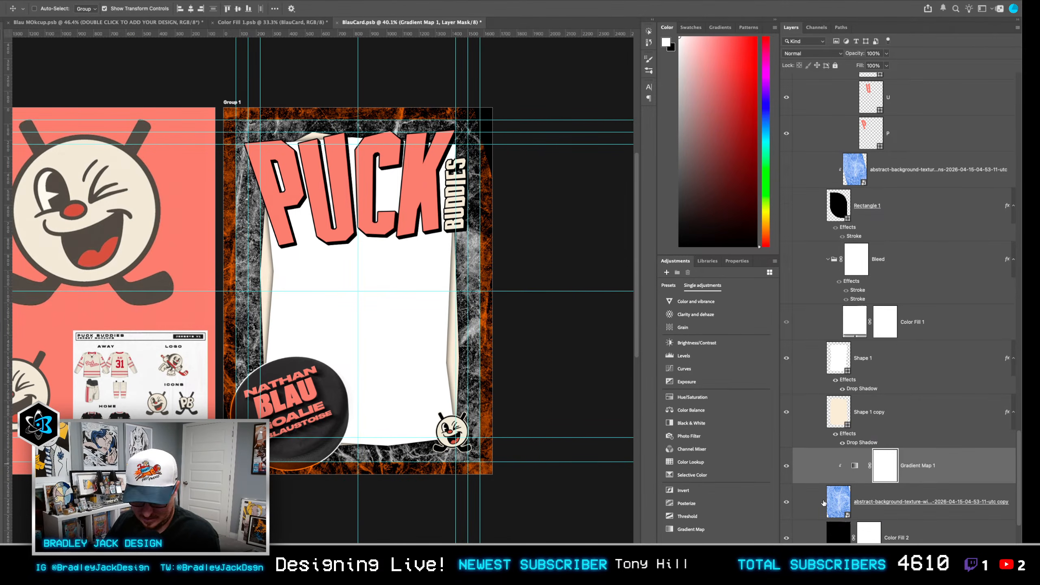
click(854, 465)
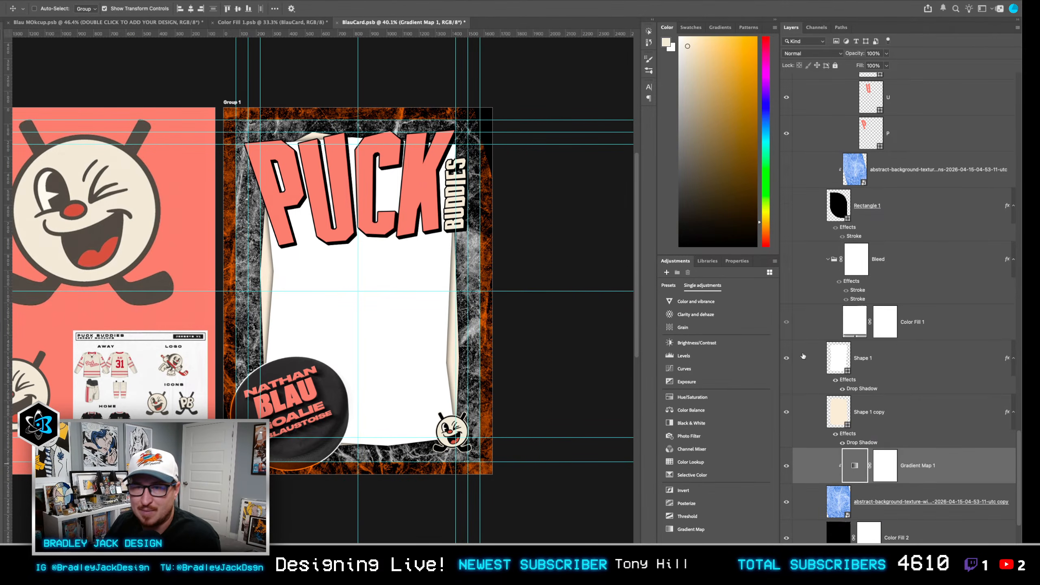
double_click(855, 464)
click(703, 291)
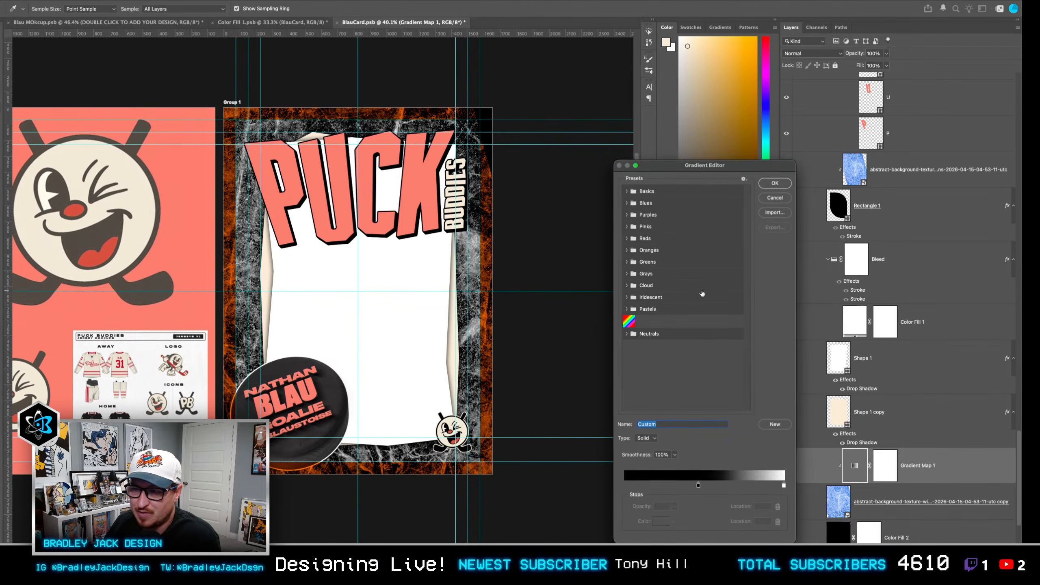
click(699, 485)
drag(747, 486, 752, 485)
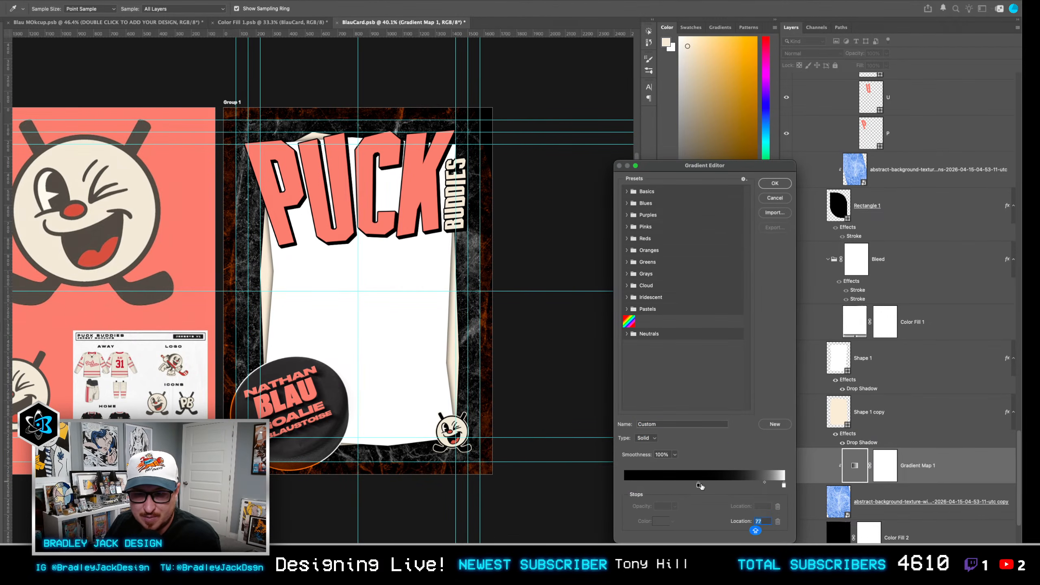
key(Return)
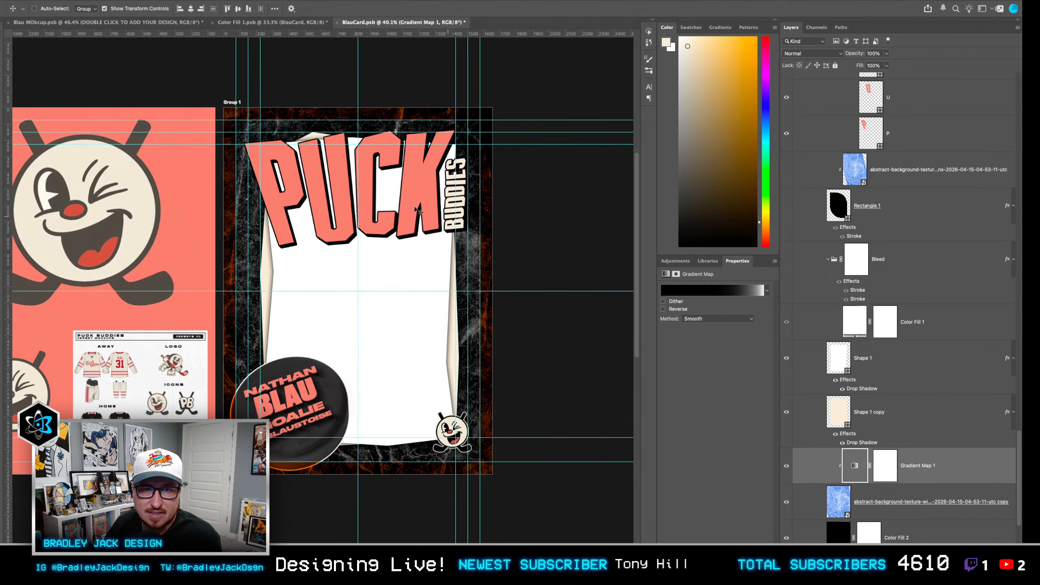
click(786, 466)
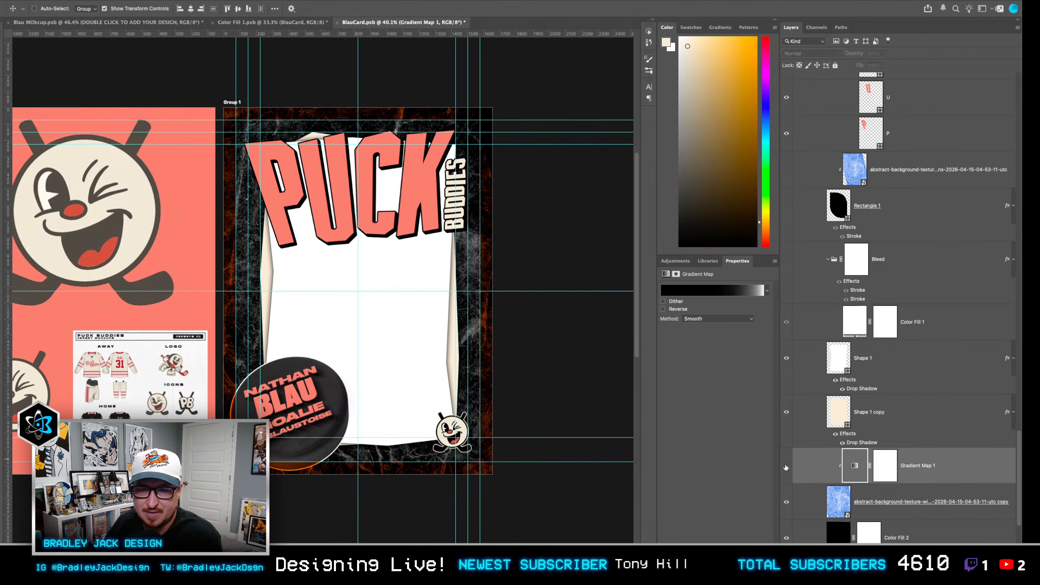
click(785, 466)
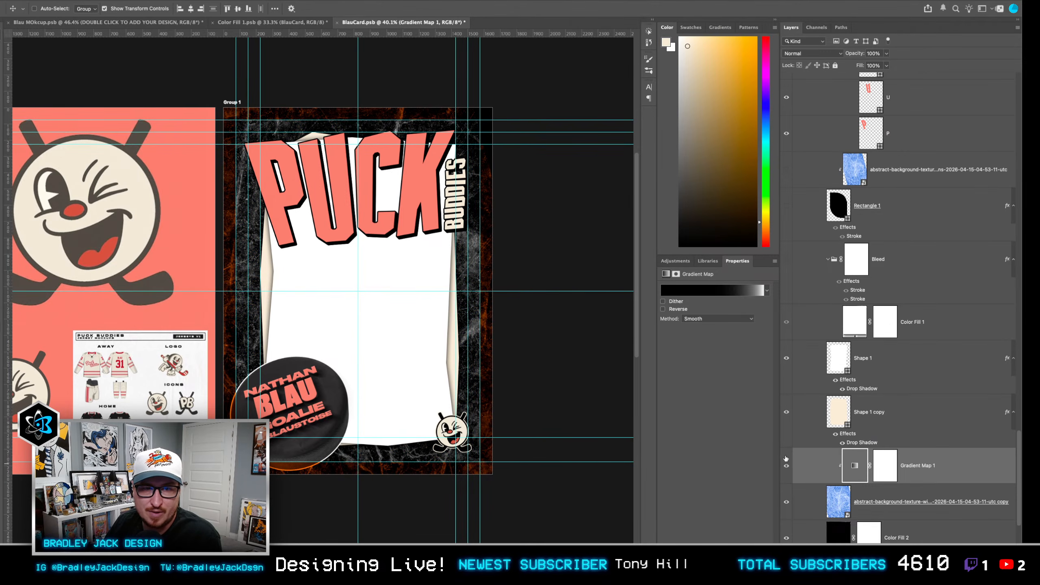
Add a green inside stroke of 5 px to Shape 1.
click(883, 389)
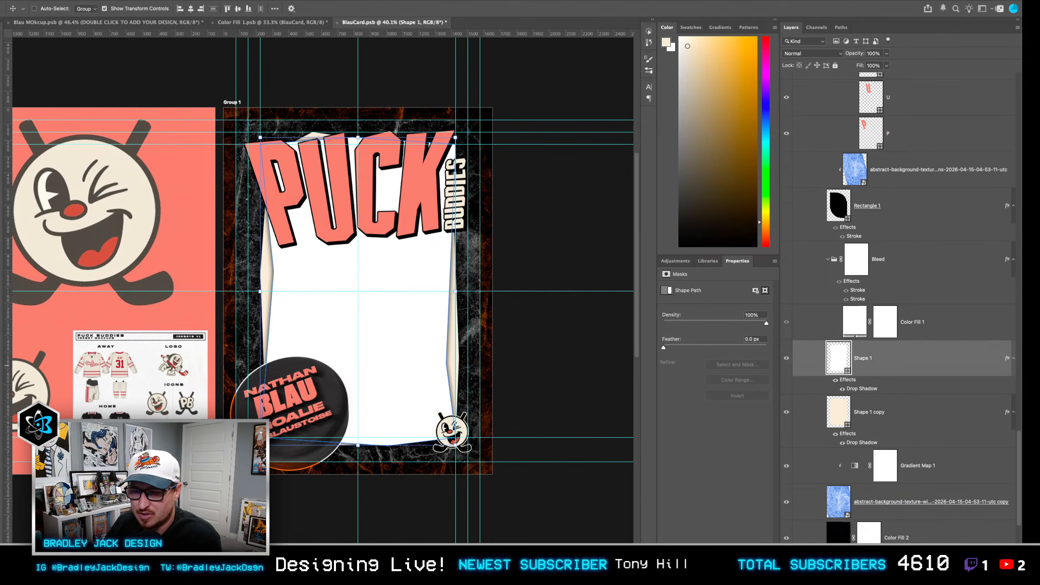
click(944, 548)
click(951, 485)
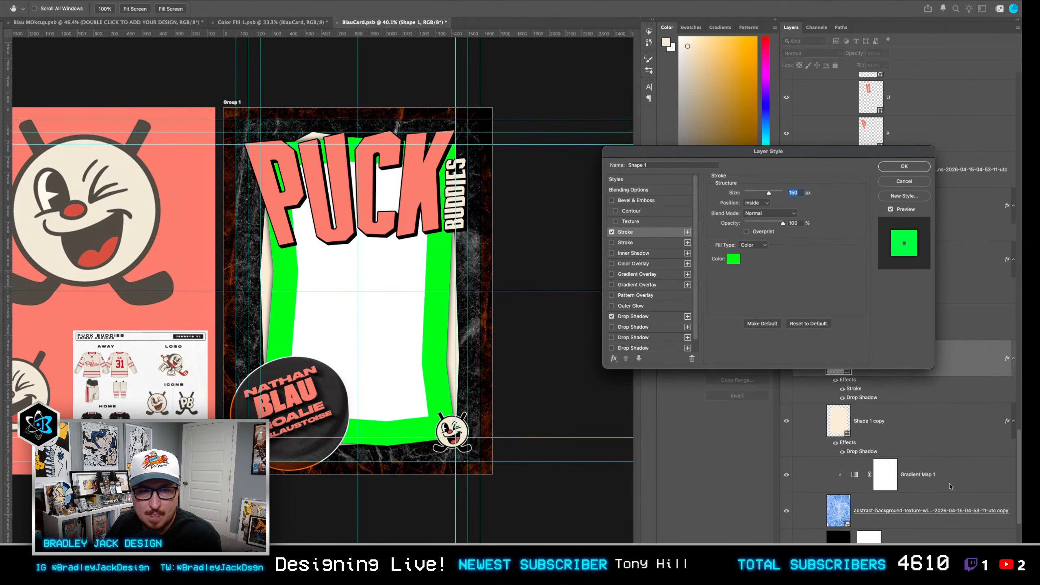
text(10)
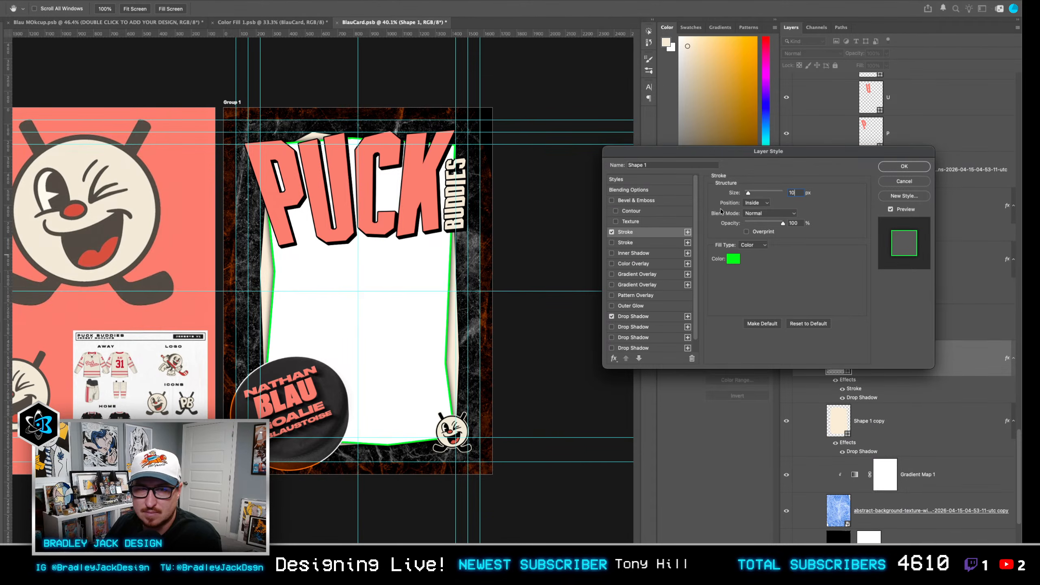
key(Return)
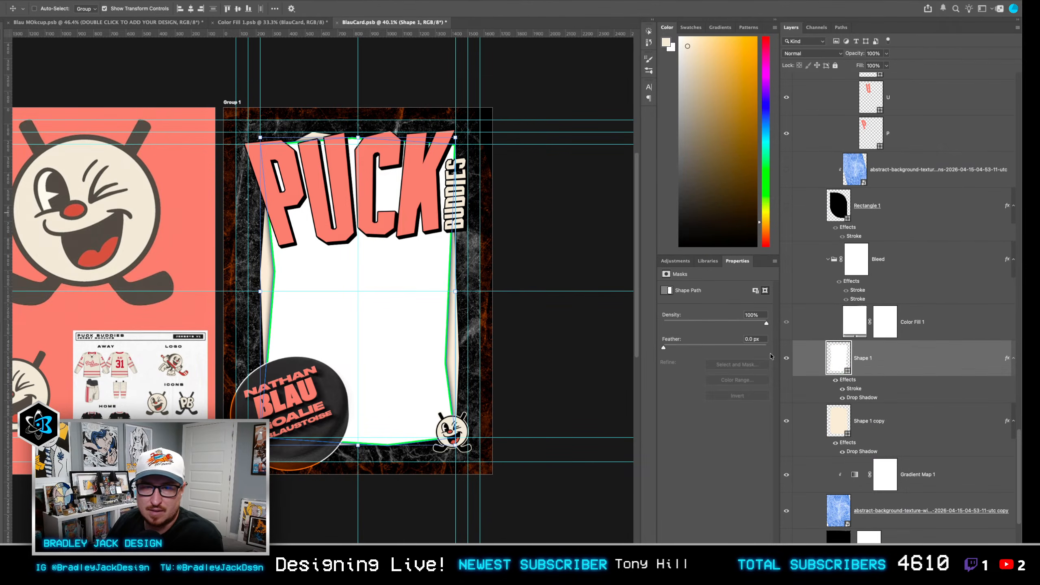
double_click(853, 389)
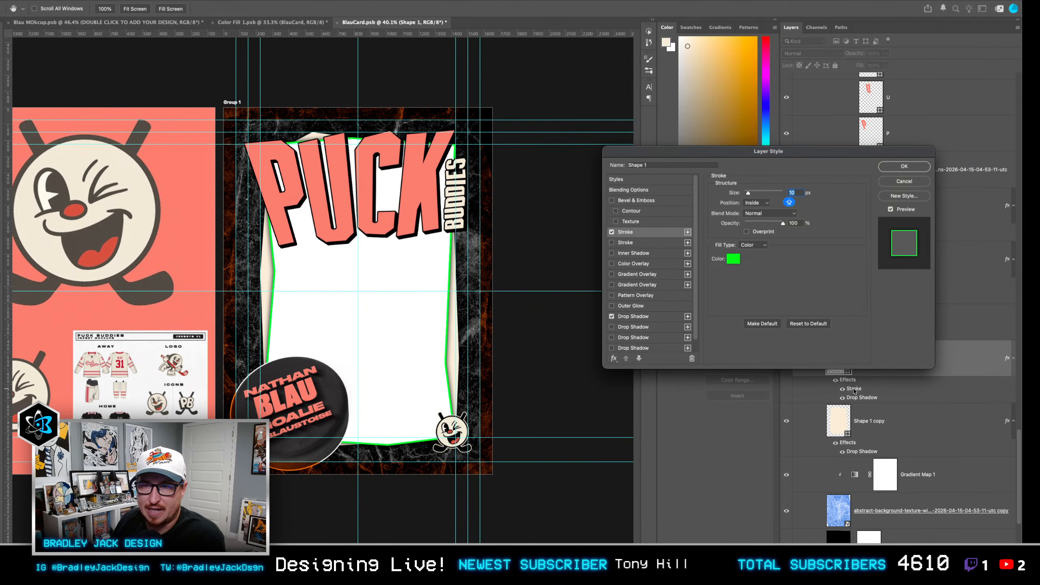
text(5)
key(Return)
Copy Shape 1's green stroke onto Shape 1 copy and hide the guides.
drag(852, 392, 851, 450)
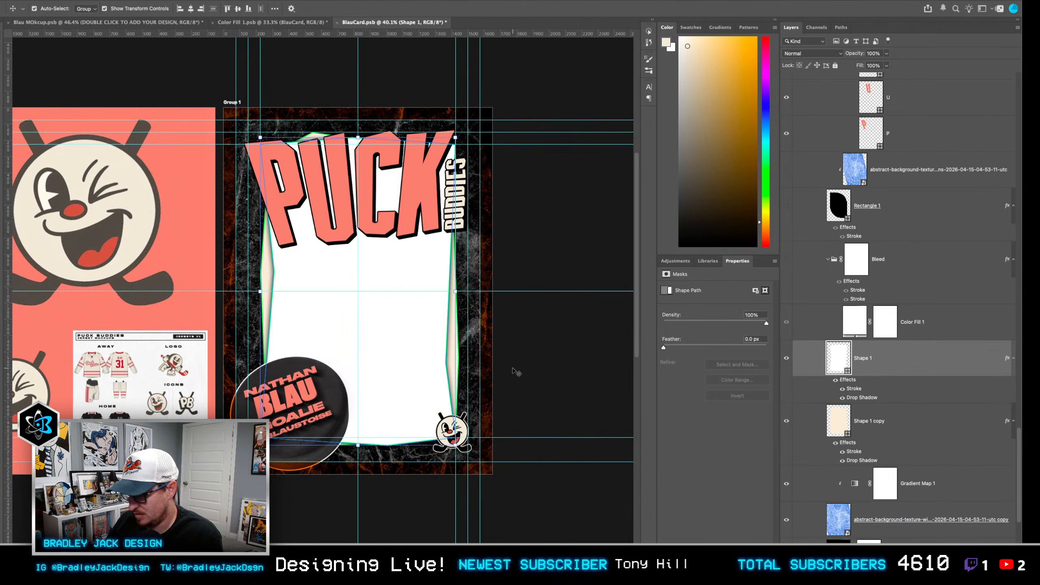
key(ctrl+semicolon)
key(ctrl+s)
drag(499, 360, 513, 358)
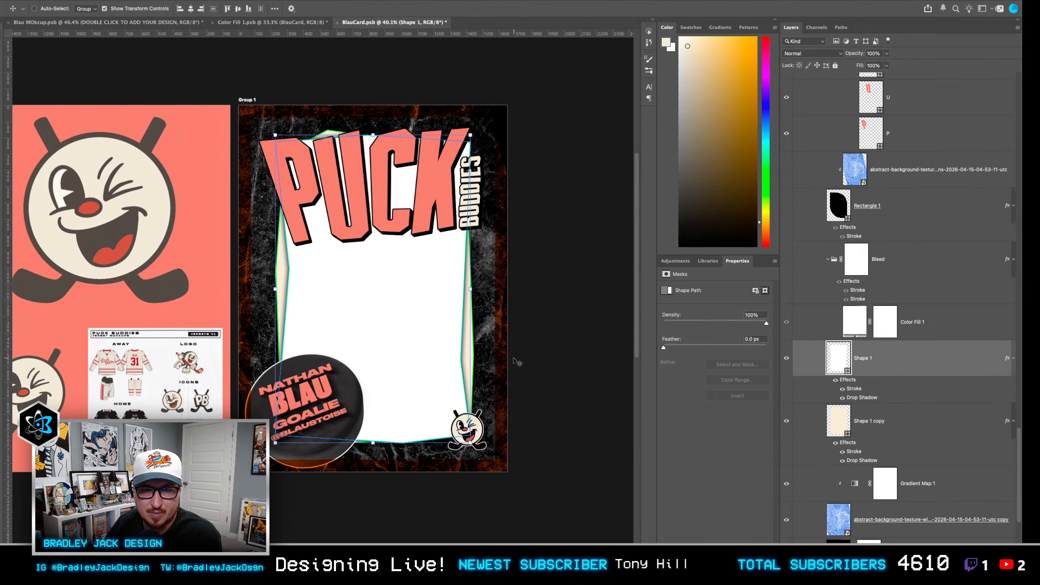
Change the fill colour of Shape 1 to black.
click(868, 213)
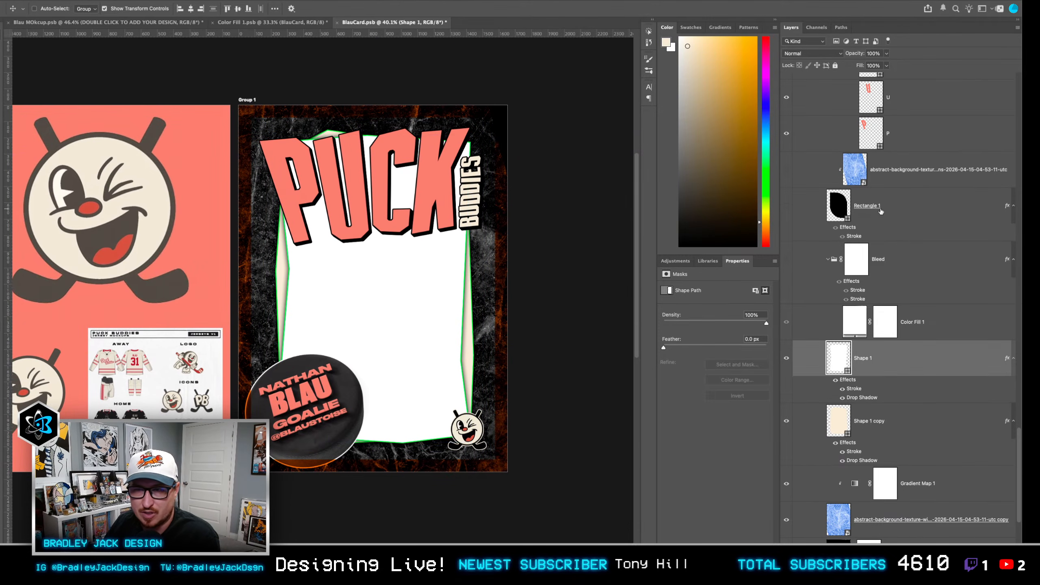
click(865, 361)
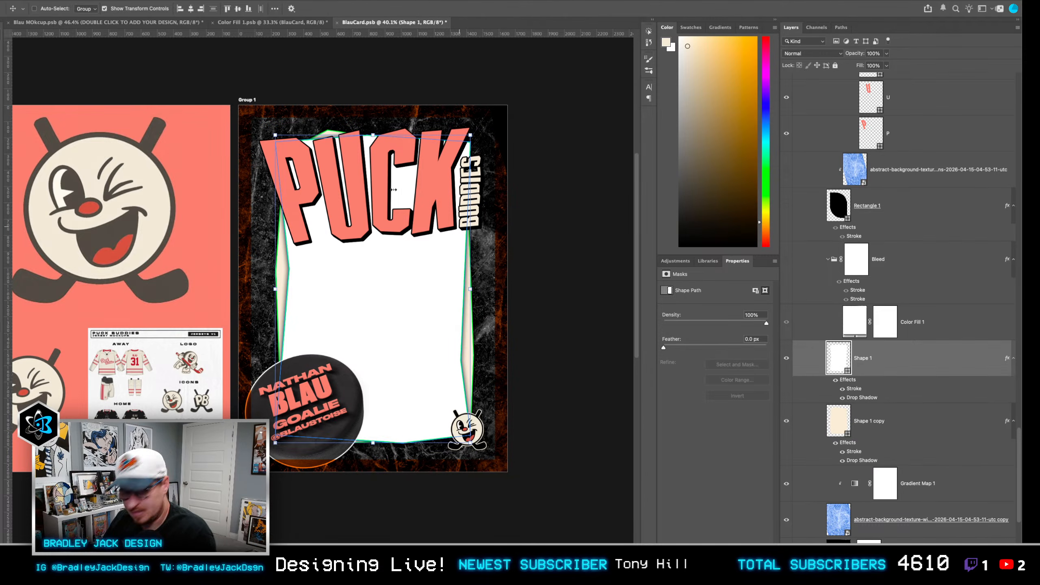
key(u)
click(78, 8)
click(58, 51)
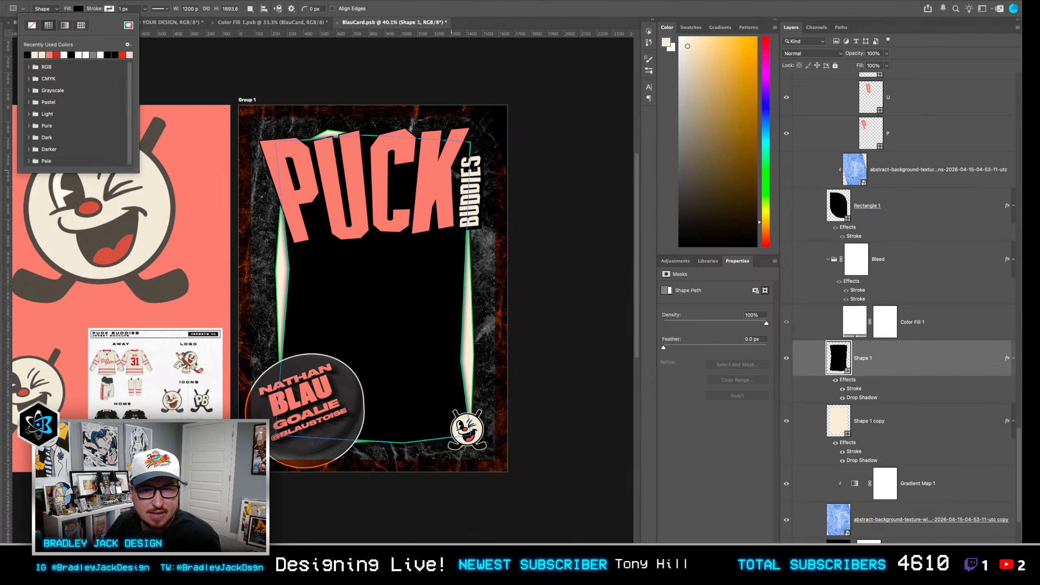
Duplicate Gradient Map 1 and the marble texture above Shape 1 and clip both copies to it.
key(v)
click(909, 496)
shift+click(901, 519)
drag(896, 523, 873, 361)
key(ctrl+alt+g)
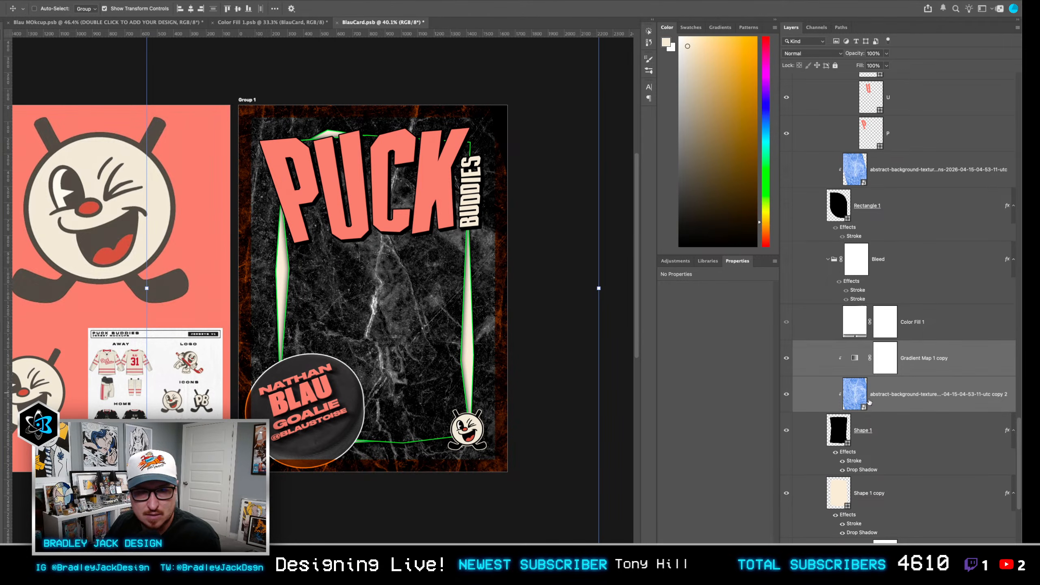
Rotate the clipped marble texture copy to 75° and reposition it over the card.
click(860, 404)
key(ctrl+t)
drag(413, 335, 399, 374)
drag(500, 307, 546, 293)
drag(499, 299, 477, 335)
key(Return)
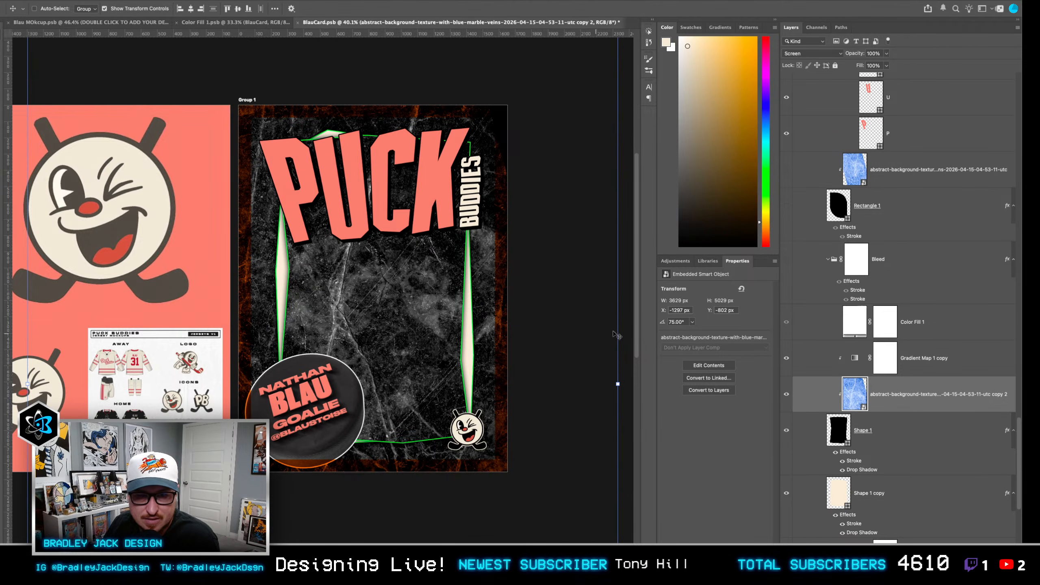
Show the player headshot and its outer stroke, delete Gradient Fill 1, and leave smallbalu and smallbalu copy hidden.
scroll(829, 315, up, 6)
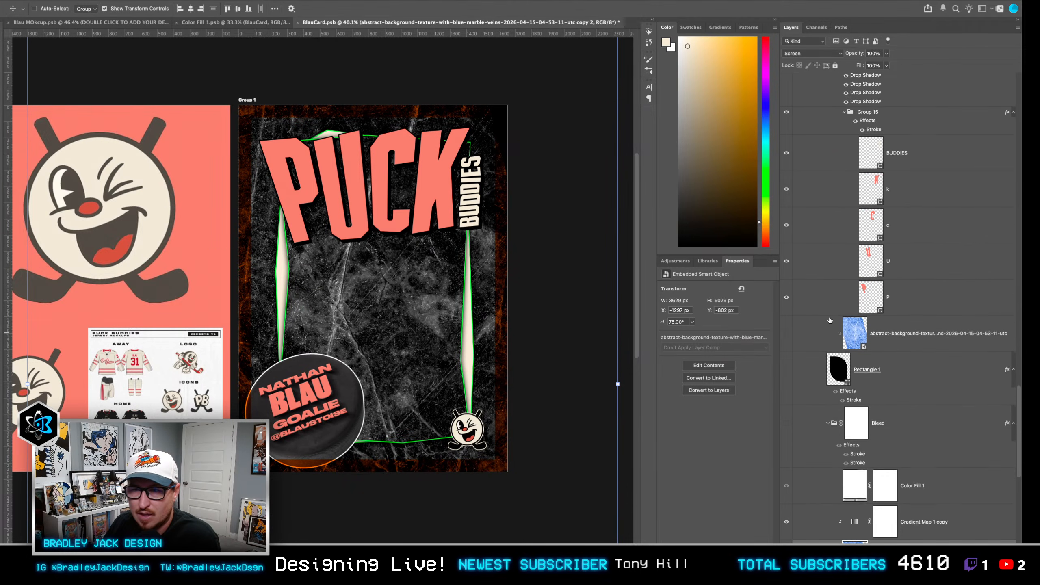
scroll(828, 314, up, 8)
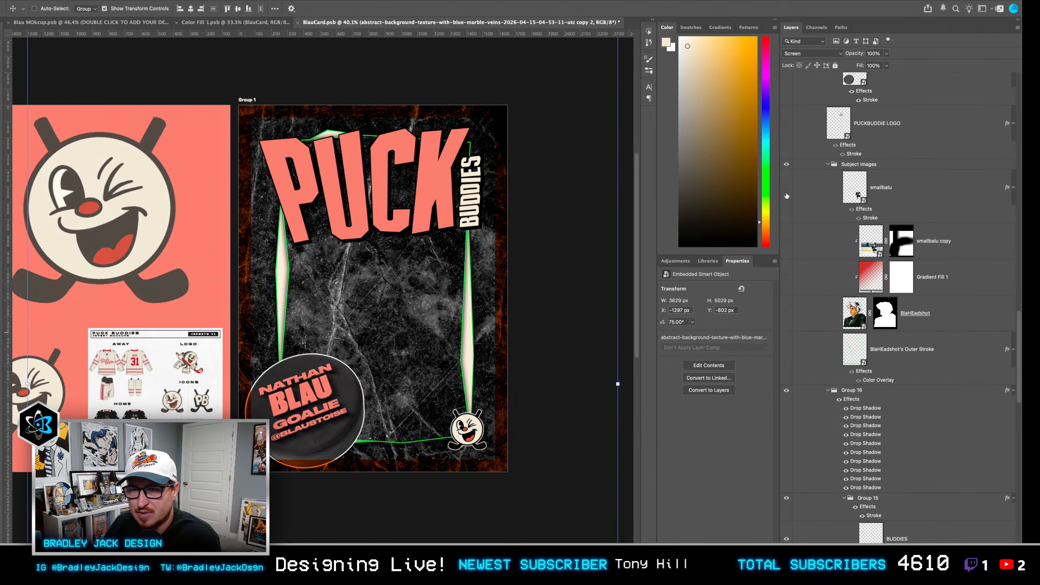
drag(785, 191, 787, 350)
click(915, 282)
key(Delete)
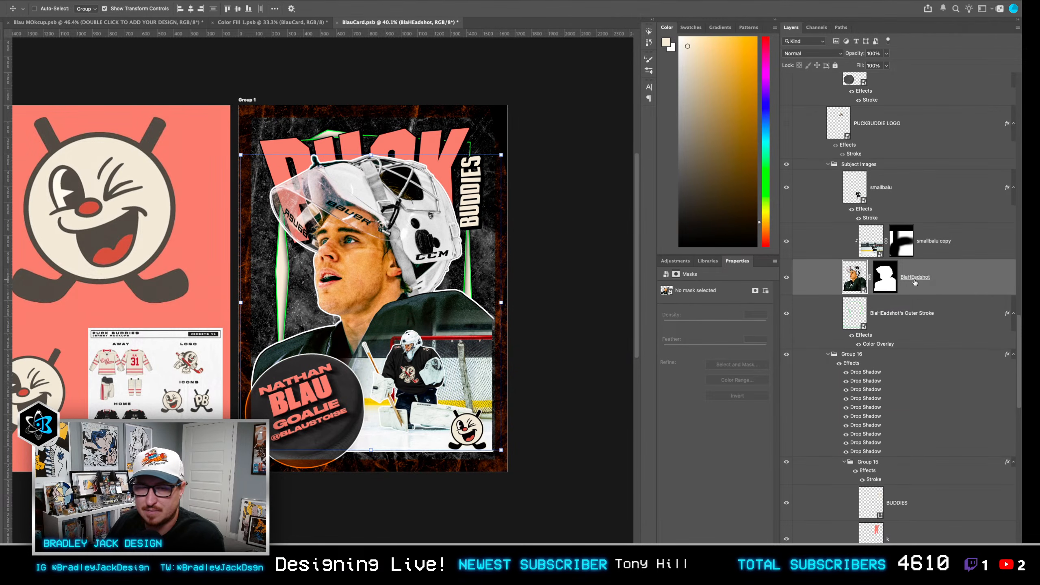
drag(786, 189, 787, 243)
Try to scale down the player headshot layer on its own.
click(941, 282)
key(ctrl+t)
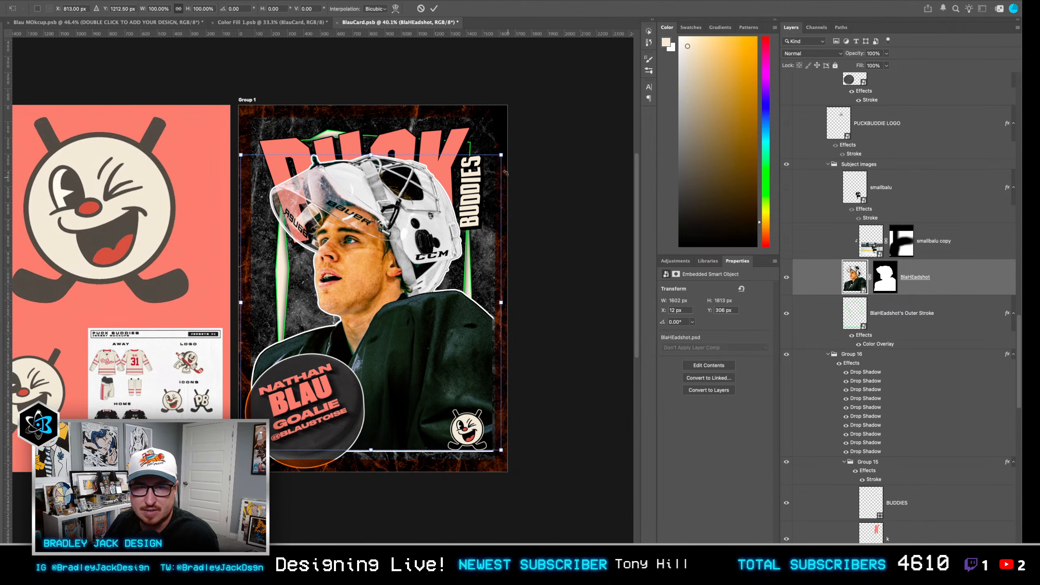
drag(503, 157, 484, 175)
key(Return)
key(ctrl+z)
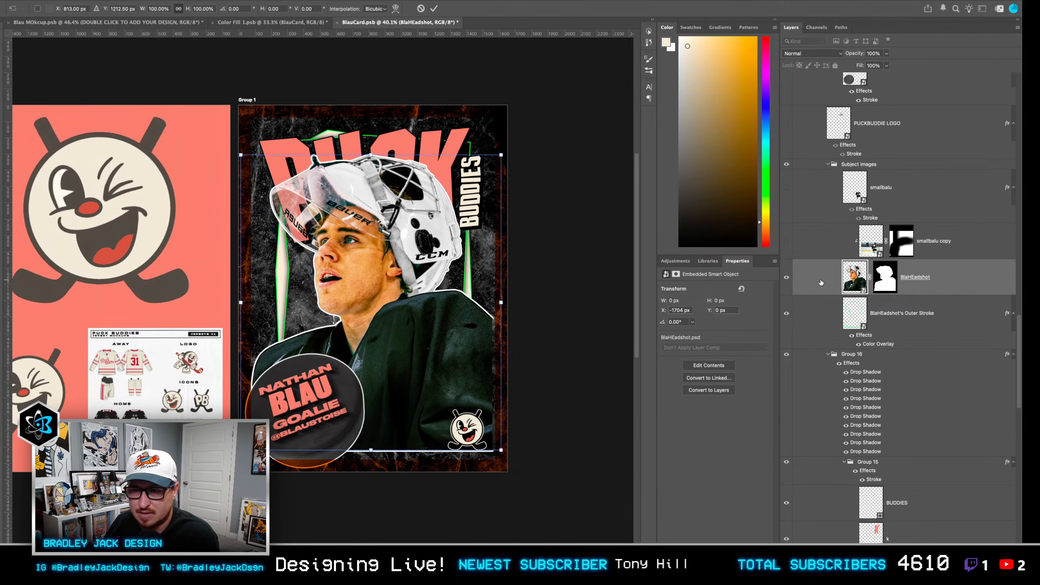
Scale down the player headshot together with its outer stroke layer and place them toward the card's left side.
click(923, 310)
shift+click(928, 284)
key(ctrl+t)
drag(494, 153, 460, 189)
drag(386, 237, 350, 235)
key(Return)
Scale Group 16's Puck Buddies lettering down slightly and recentre it near the top of the card.
scroll(864, 338, down, 5)
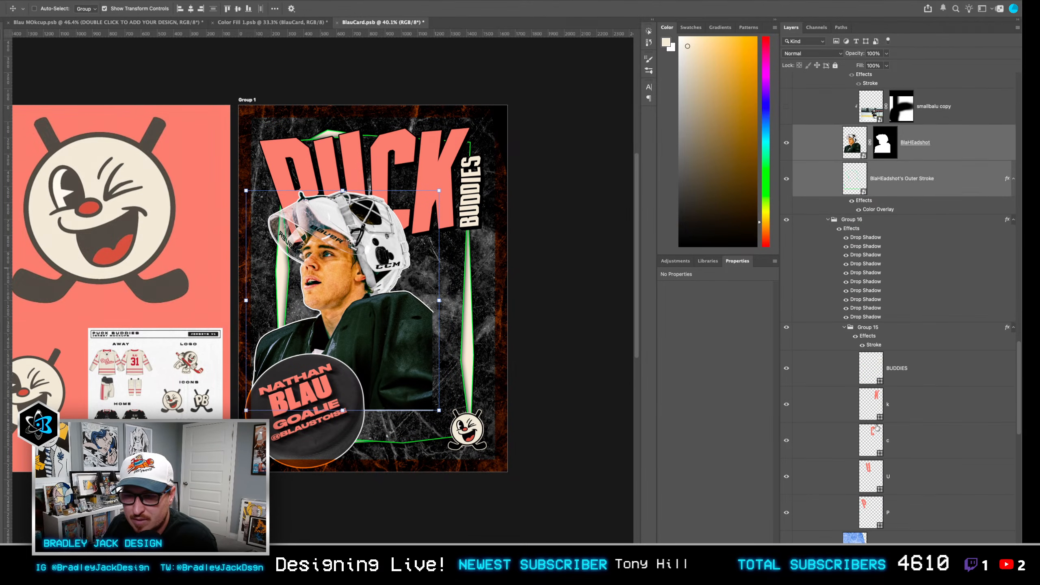
click(848, 220)
key(ctrl+t)
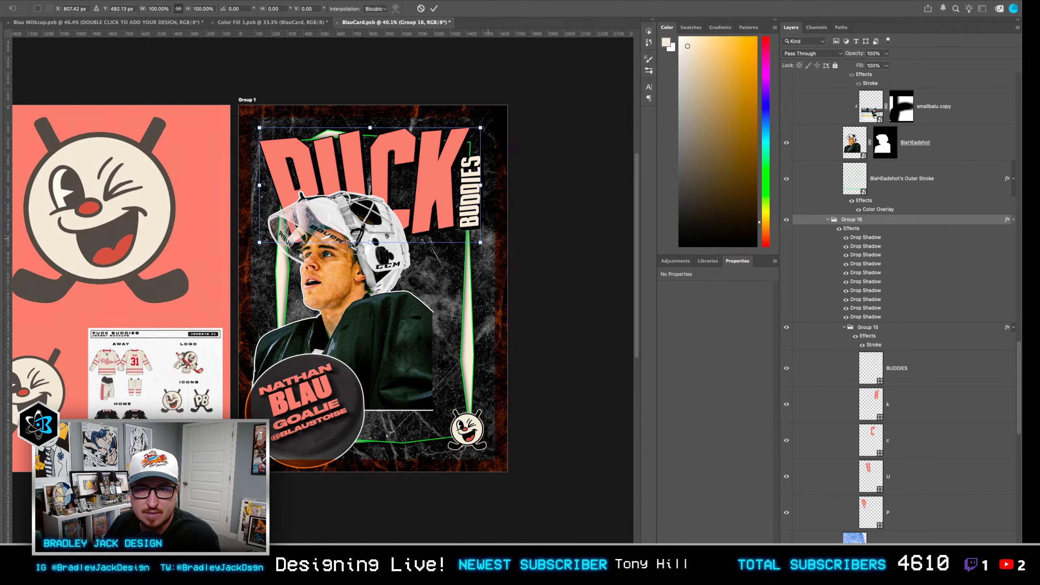
drag(480, 241, 474, 237)
drag(459, 215, 498, 214)
key(Return)
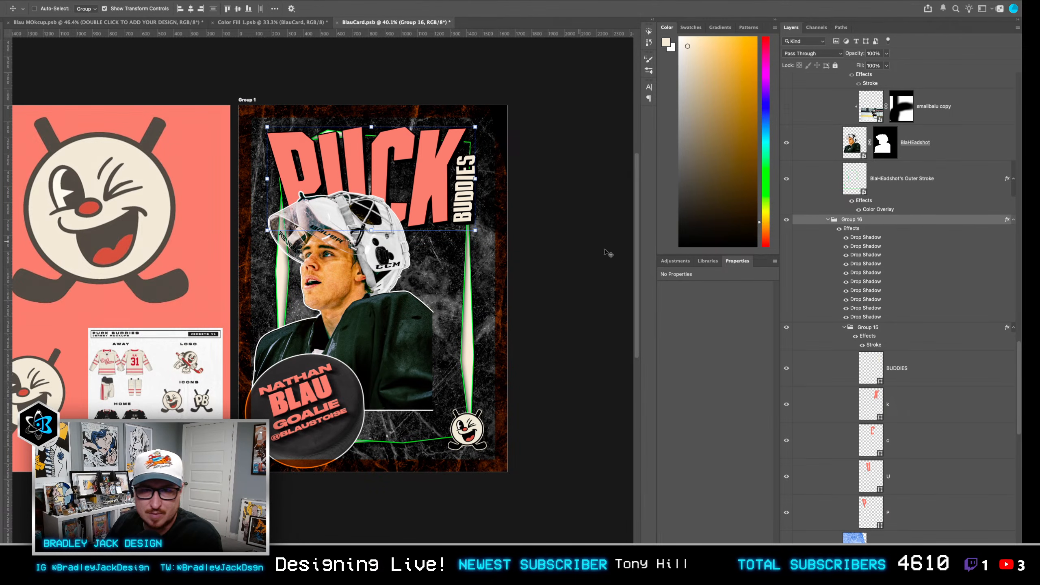
Compress the four PUCK letter shapes to about 79% of their height and pull their lower-left and upper-right corners to the left.
click(892, 403)
shift+click(893, 512)
key(a)
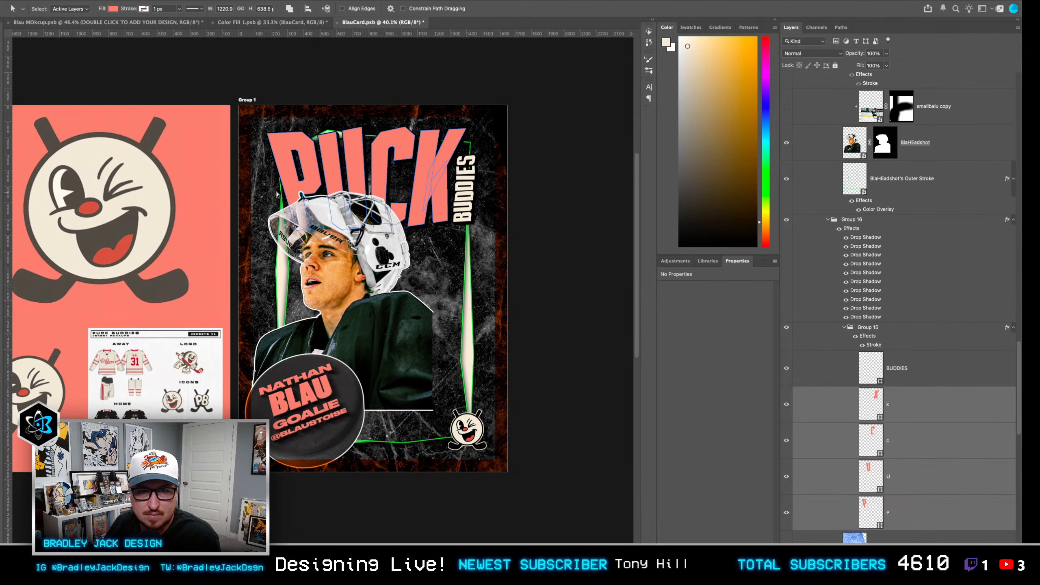
key(ctrl+t)
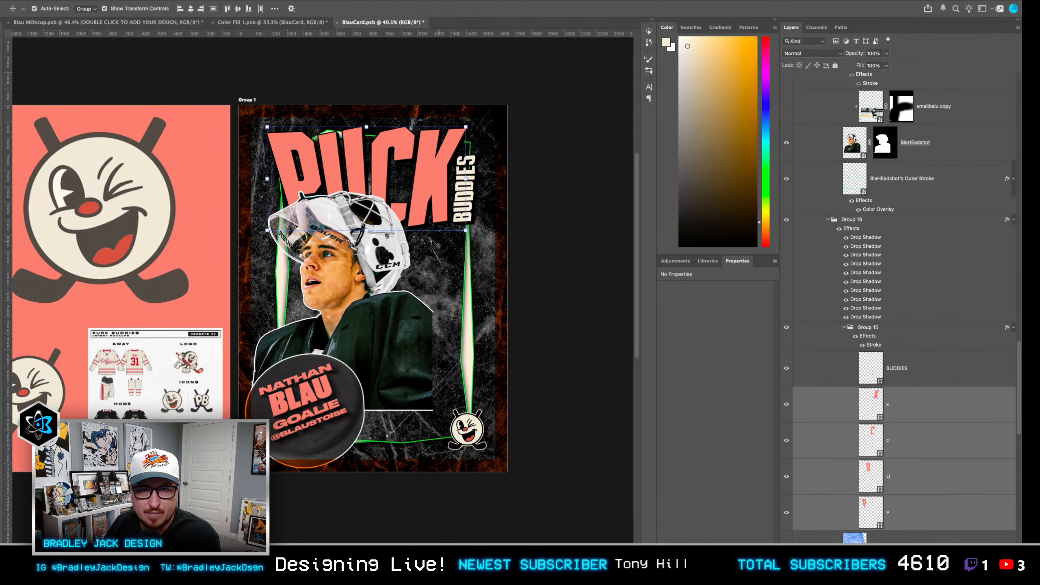
drag(367, 230, 367, 209)
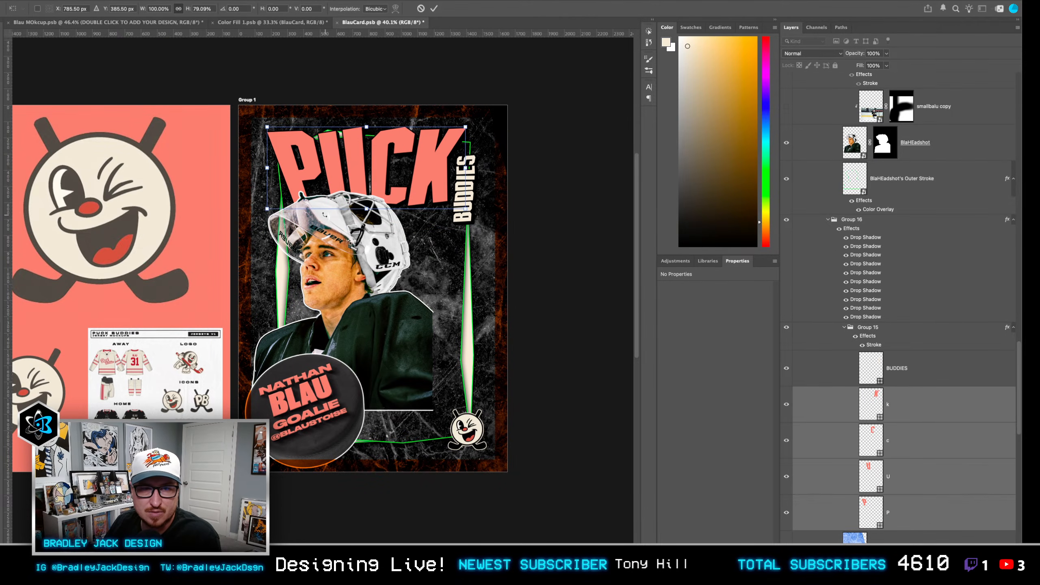
drag(265, 210, 255, 211)
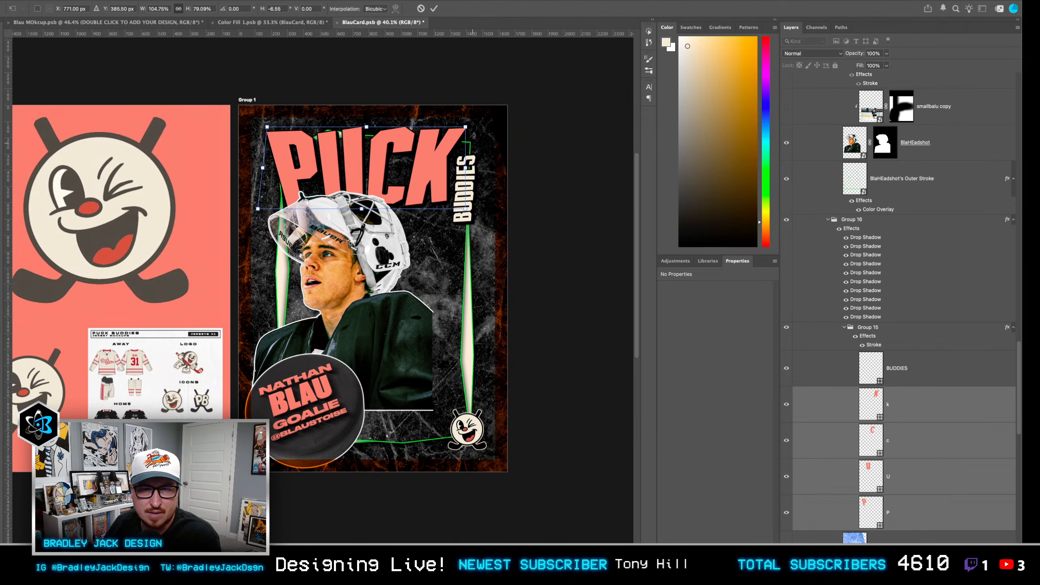
drag(464, 128, 452, 132)
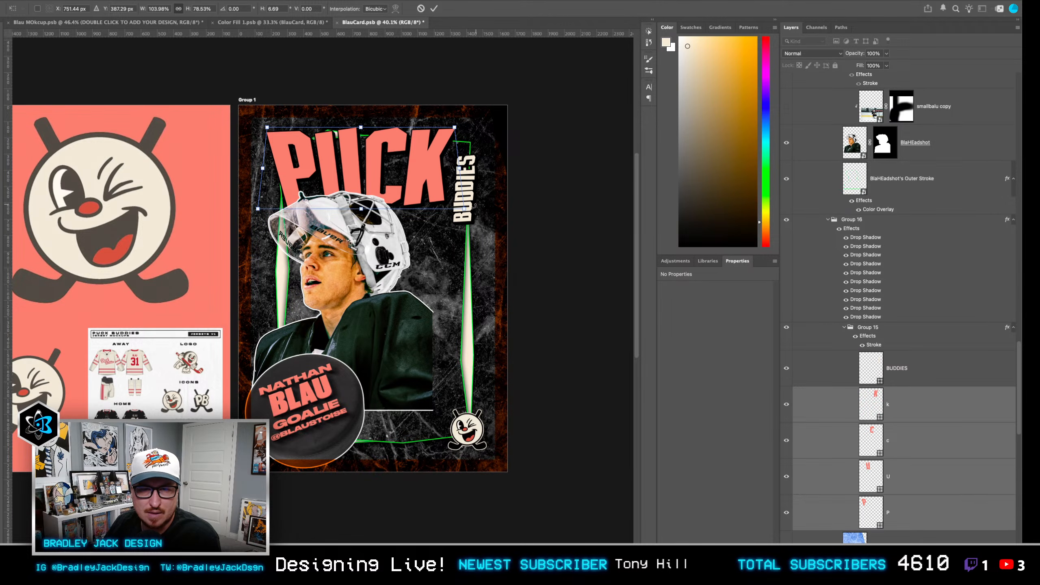
key(Return)
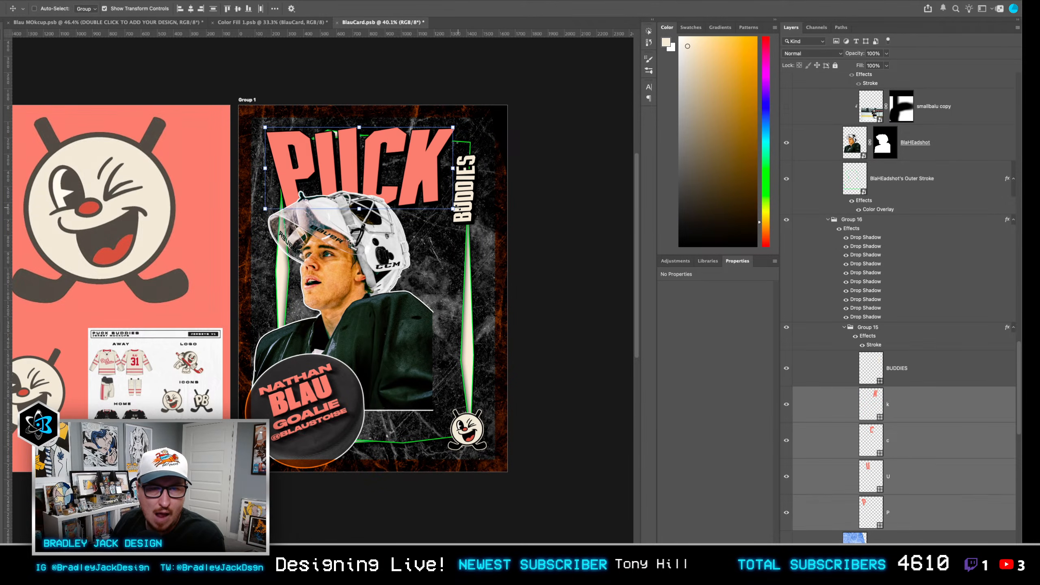
Nudge the four PUCK letter shapes slightly left and down.
key(Left)
key(Left)
key(Left)
key(Left)
key(Down)
key(Down)
key(Down)
key(Down)
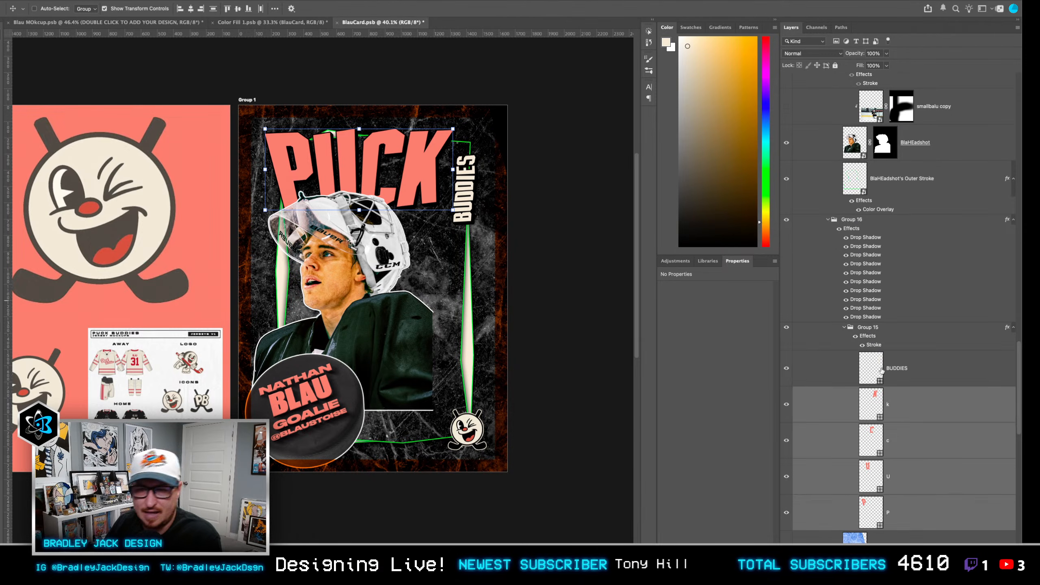
Move BUDDIES up beside the K, tilt it about 4°, enlarge it to about 110% height and slant its lower-left corner outward.
click(902, 382)
drag(466, 210, 460, 188)
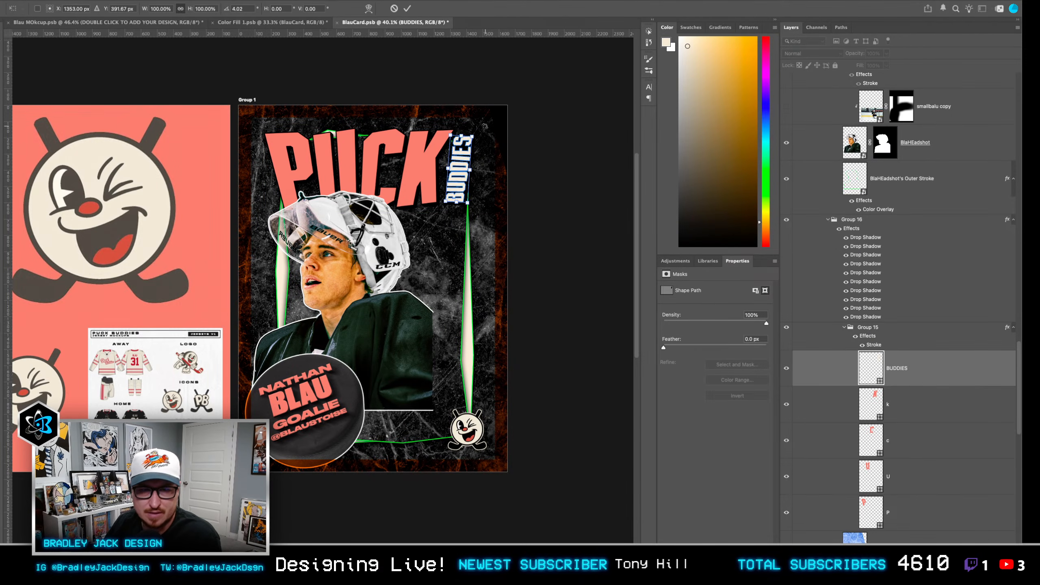
scroll(440, 107, up, 3)
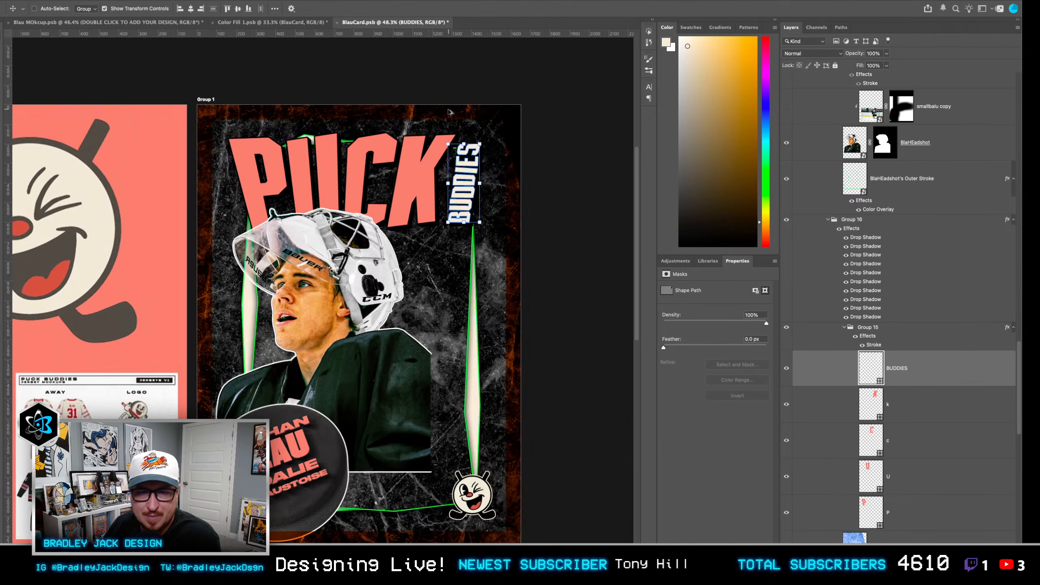
mouse_move(498, 164)
mouse_down()
mouse_move(503, 152)
mouse_move(483, 151)
mouse_up()
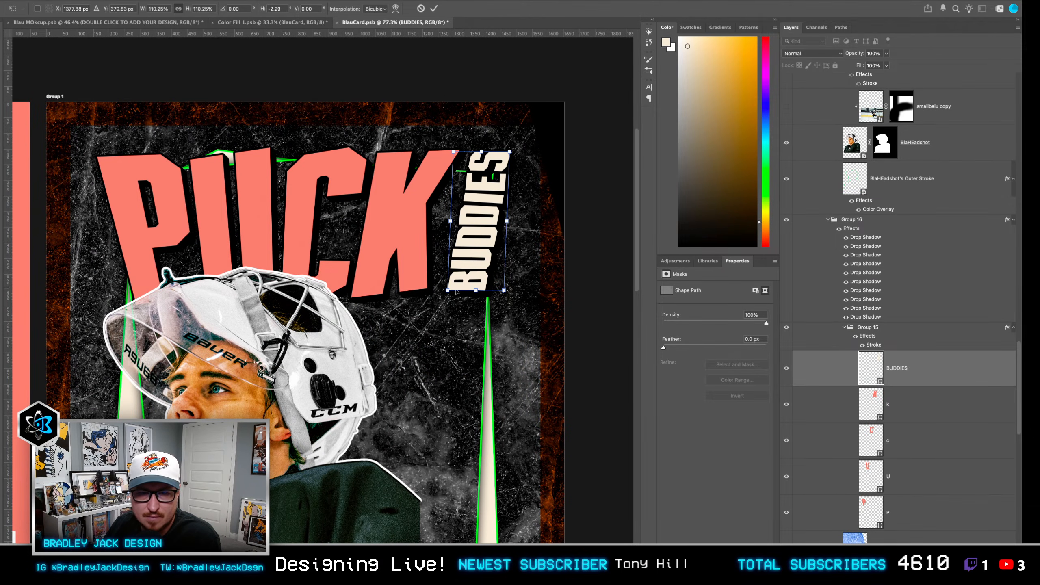
drag(446, 292, 441, 293)
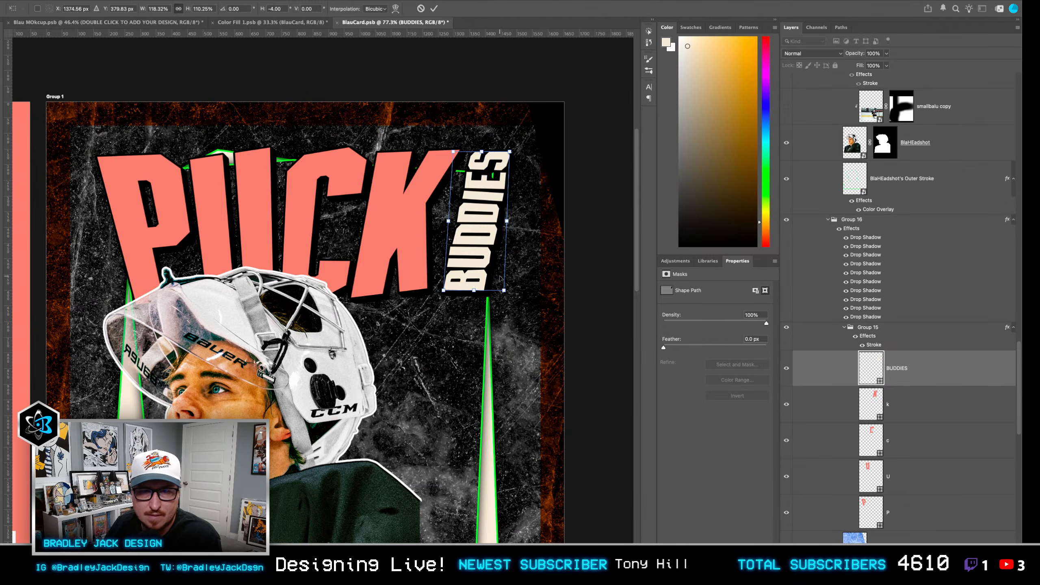
key(Return)
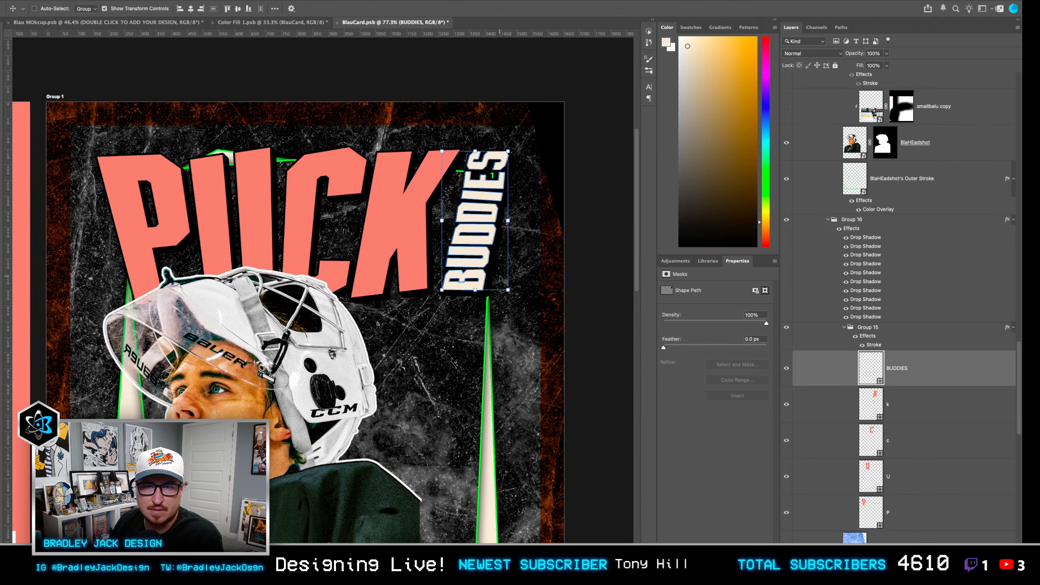
Distort the PUCK and BUDDIES shapes together by extending their lower-right corner, and rotate them about 1.8° clockwise.
click(904, 518)
click(893, 369)
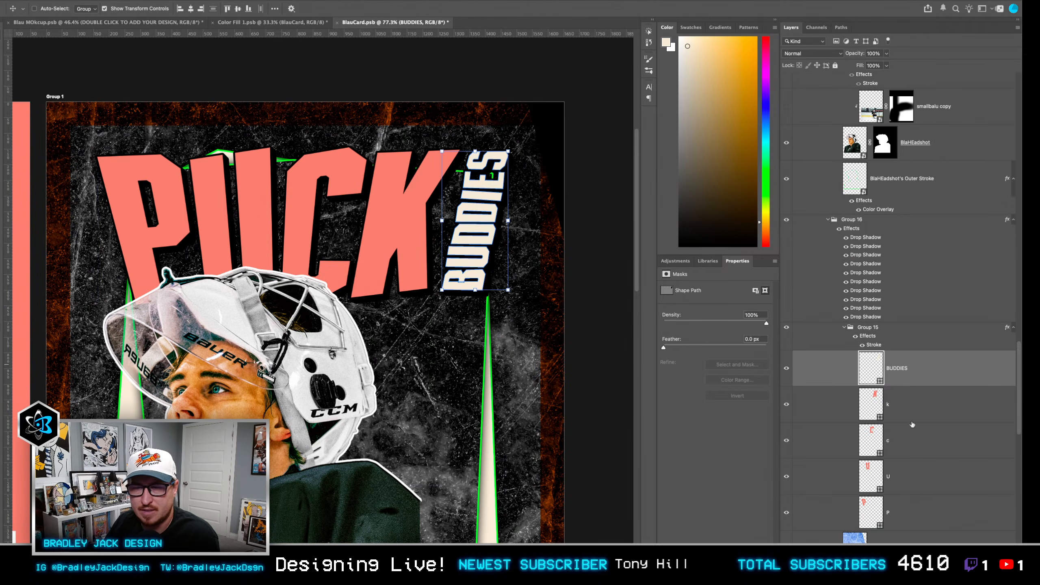
click(899, 508)
shift+click(893, 368)
key(super+t)
drag(508, 304, 511, 312)
drag(528, 182, 531, 183)
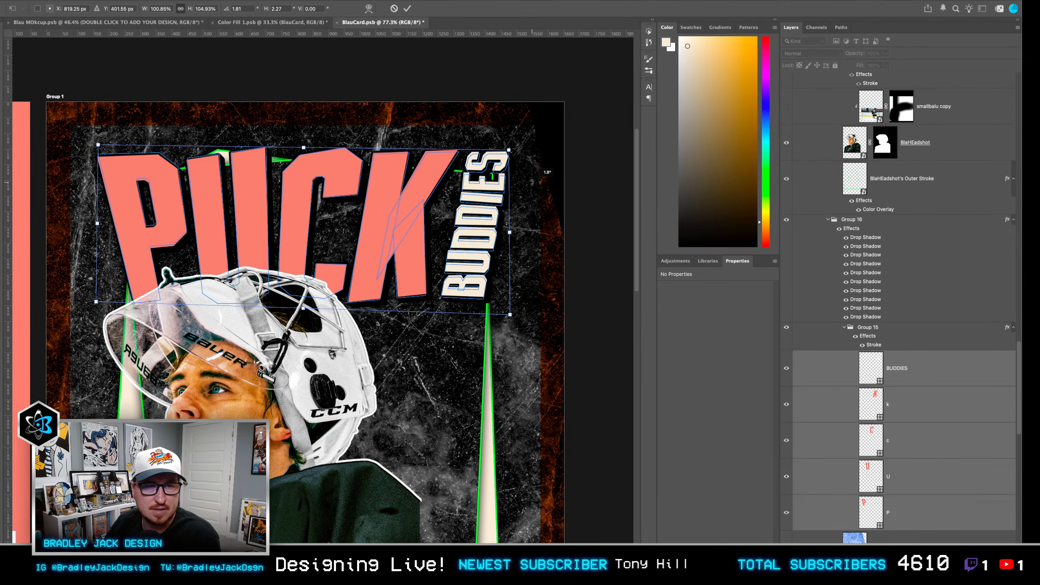
key(Return)
scroll(490, 214, down, 3)
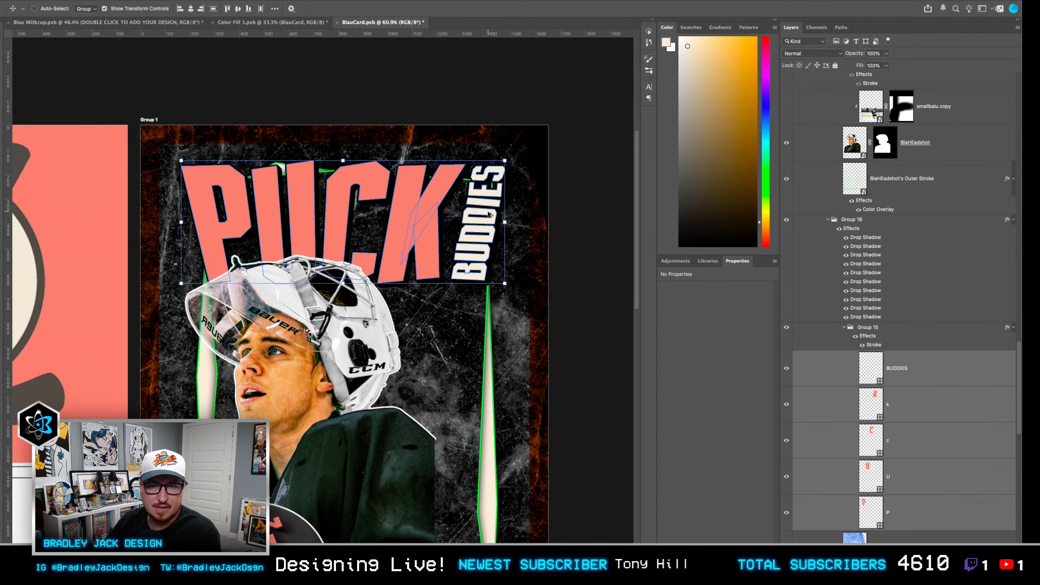
Enlarge the BlaHEadshot layer and its Outer Stroke layer together to about 120.64%, extending toward the card's lower-right corner.
scroll(489, 213, down, 2)
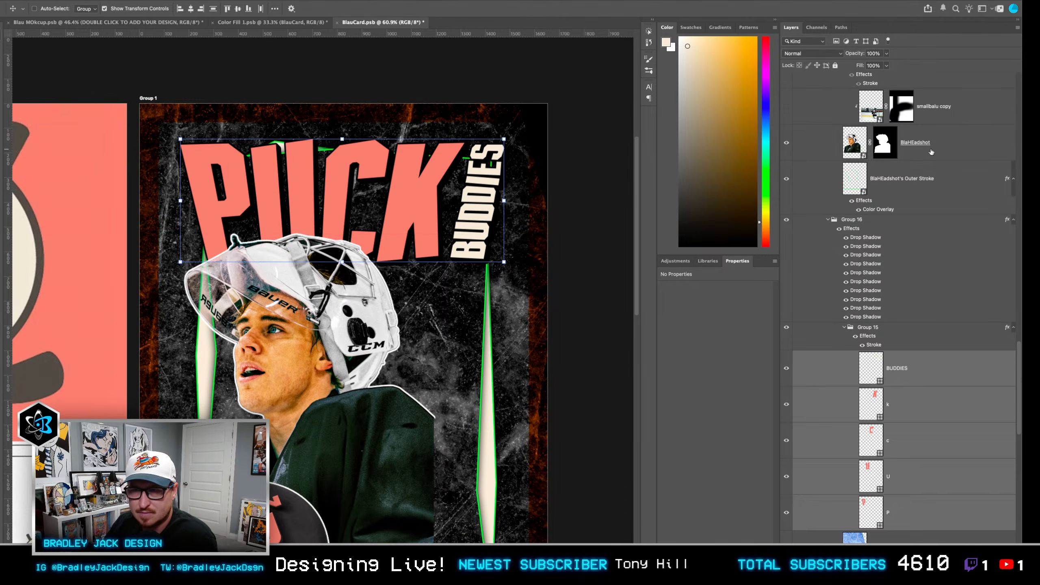
click(931, 151)
scroll(360, 320, down, 1)
scroll(361, 320, down, 2)
drag(356, 316, 357, 323)
shift+click(934, 221)
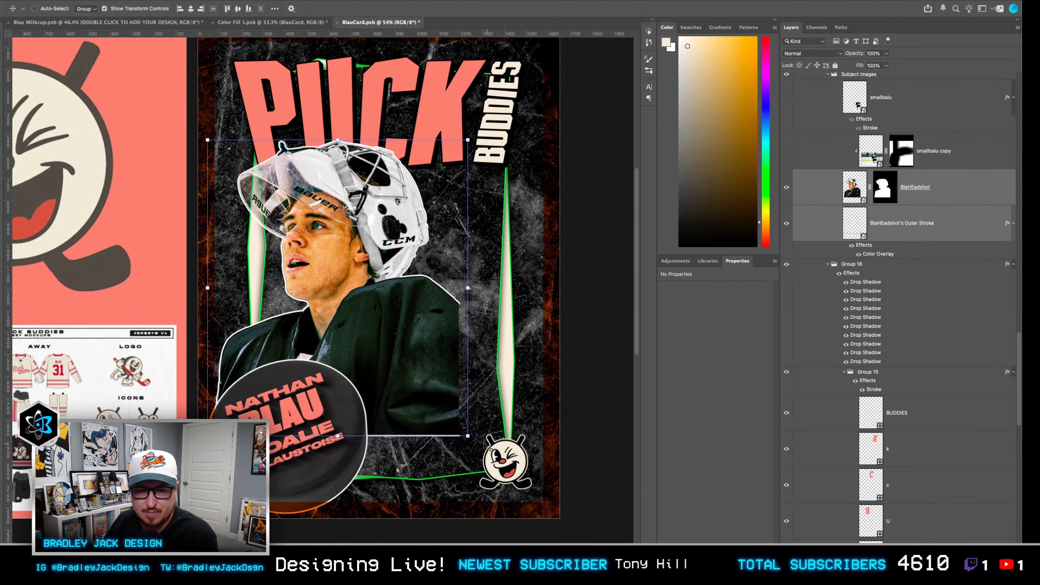
drag(468, 436, 521, 496)
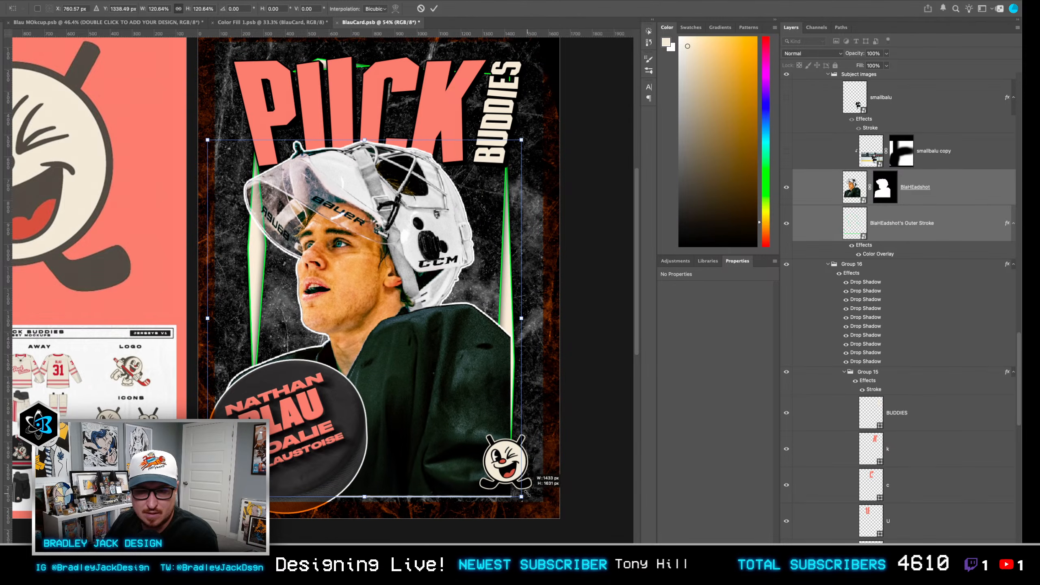
Group the layers from smallbalu down to BlaHEadshot's Outer Stroke and mask the group with Shape 1's outline.
click(895, 224)
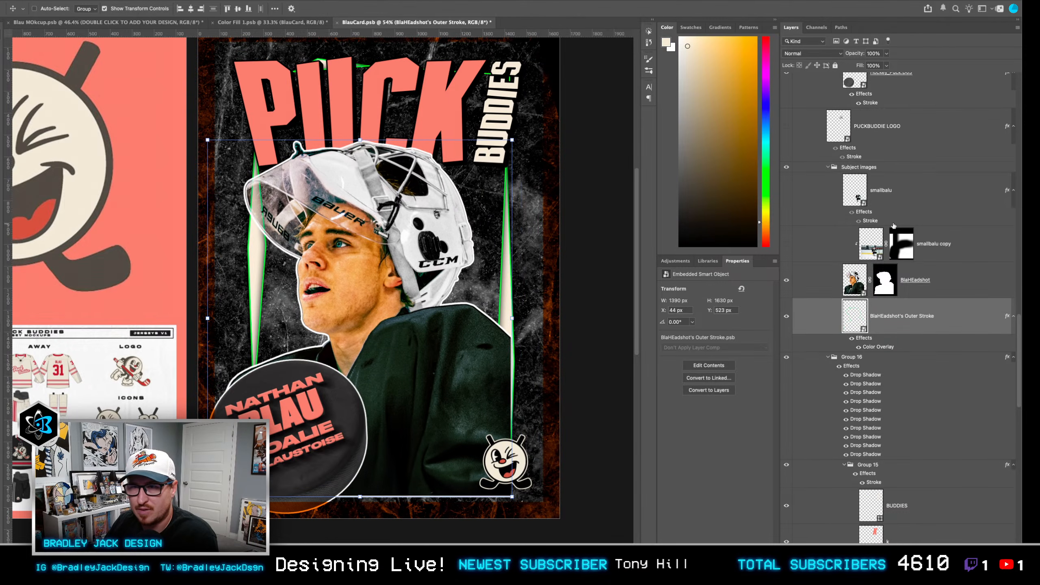
shift+click(894, 190)
key(ctrl+g)
scroll(886, 401, down, 5)
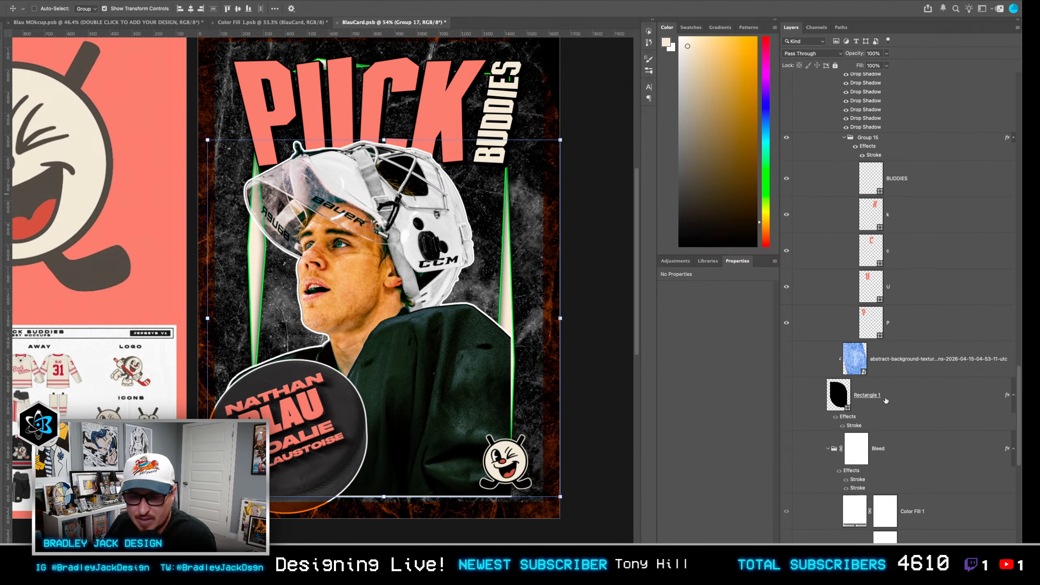
scroll(885, 400, down, 4)
ctrl+click(838, 464)
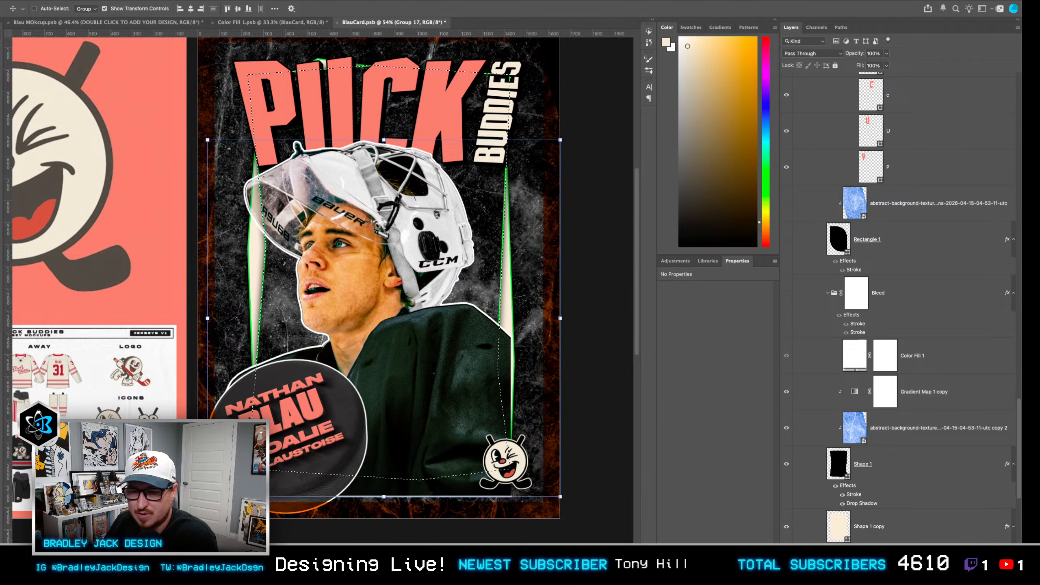
click(886, 548)
Set the position of Shape 1's green stroke to Outside.
scroll(901, 409, down, 8)
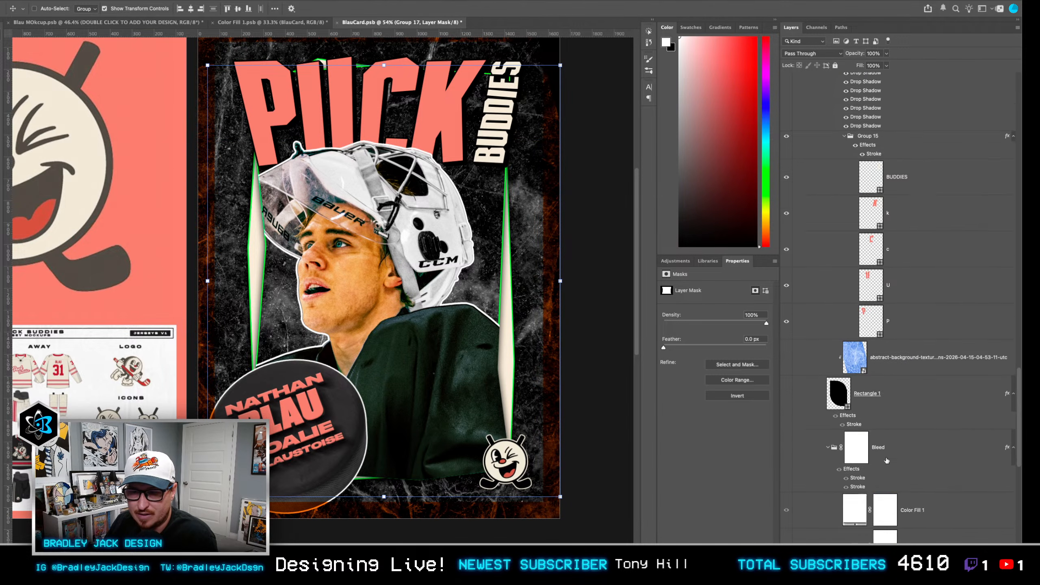
double_click(847, 378)
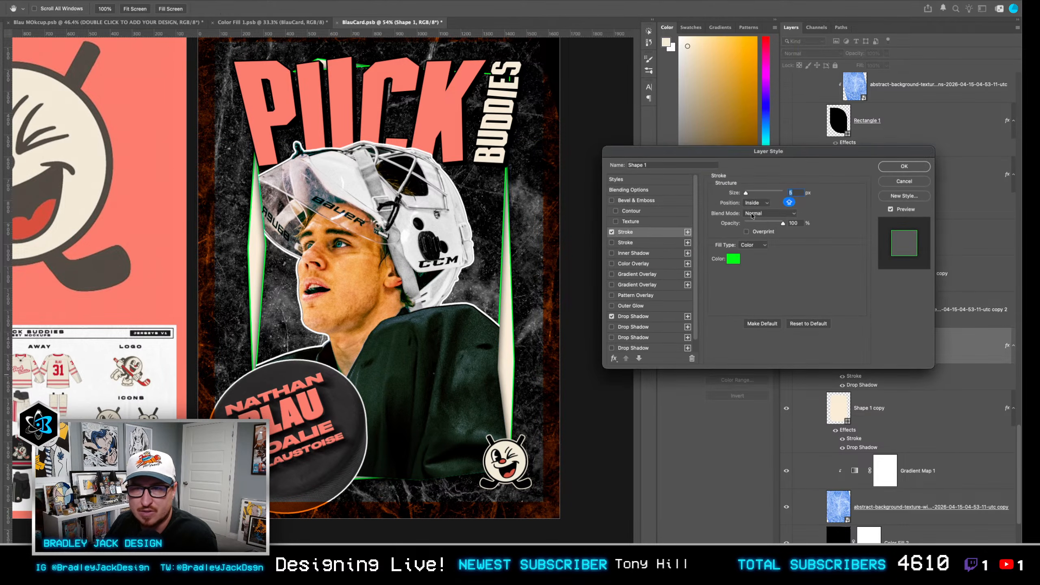
click(755, 203)
click(754, 195)
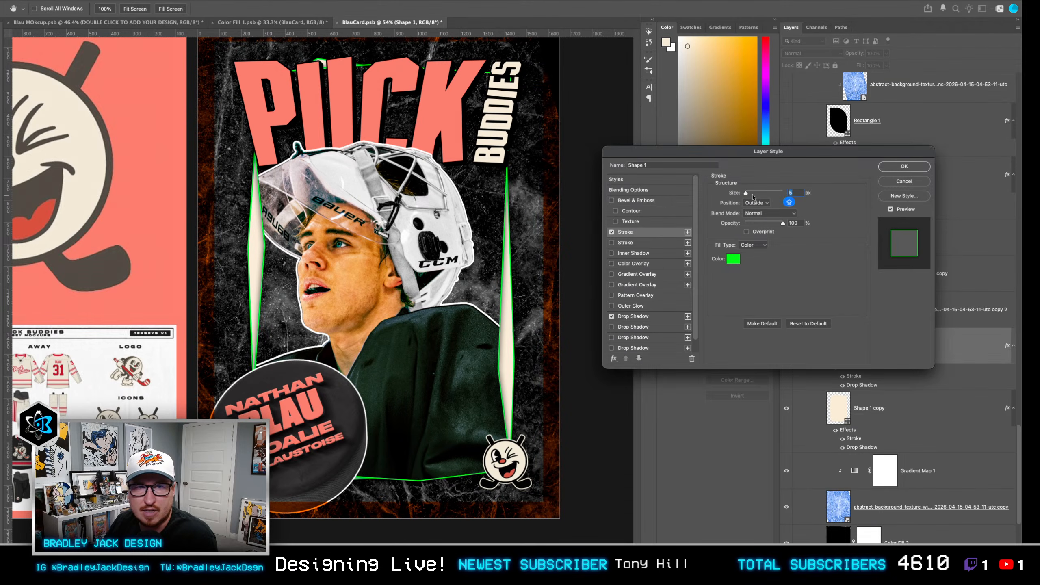
key(Return)
drag(439, 201, 458, 241)
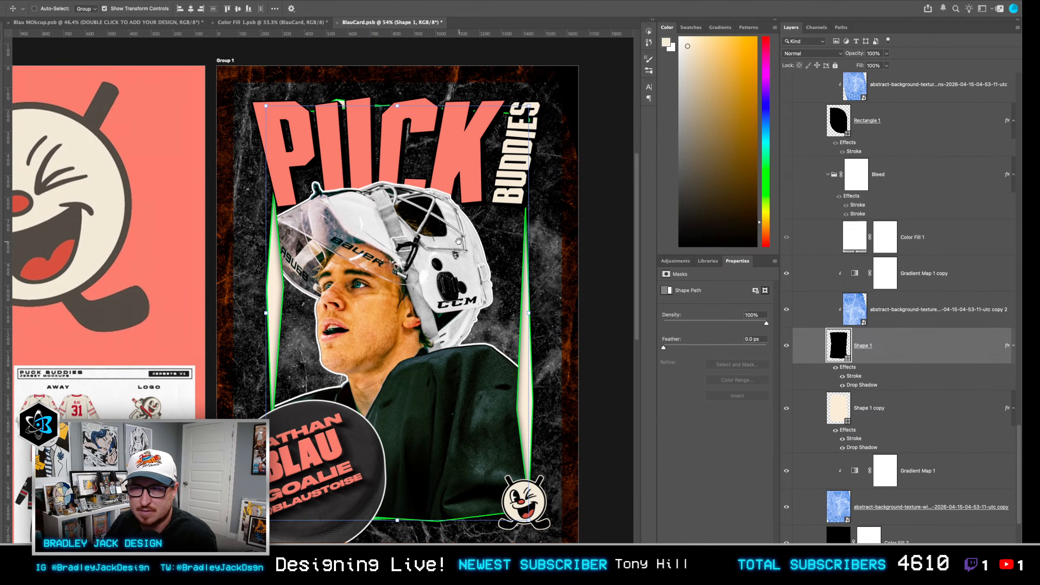
Select the bleed's Color Fill 1 layer and examine the layer stack to locate the masked headshot group.
scroll(859, 321, up, 10)
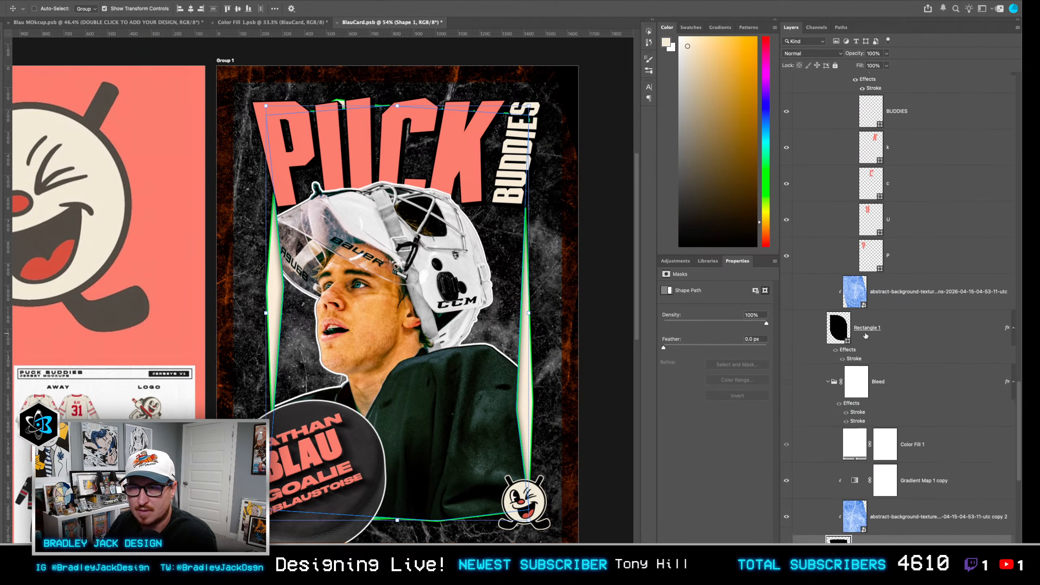
scroll(864, 338, up, 3)
scroll(862, 313, up, 10)
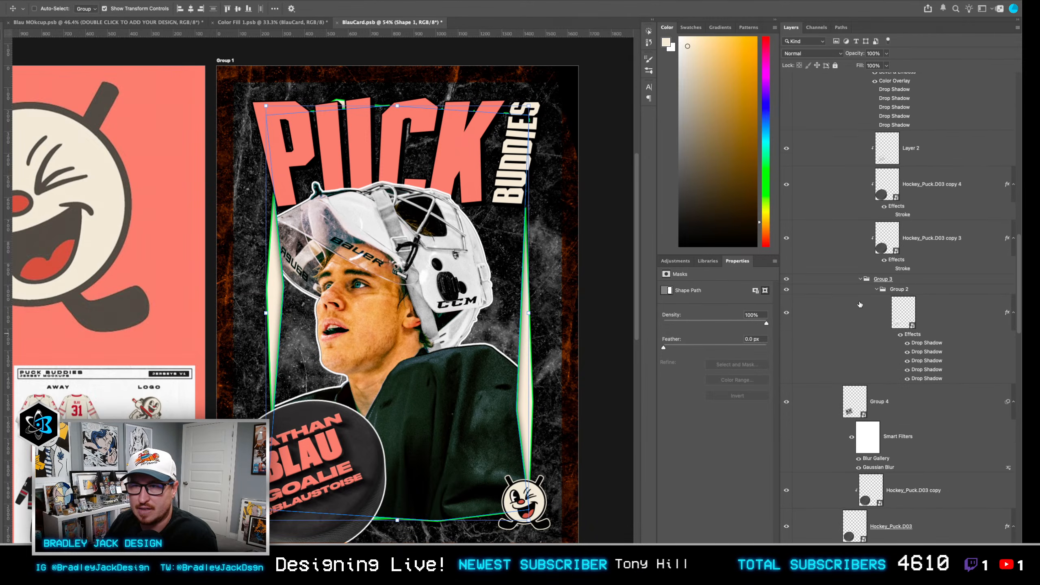
right_click(468, 286)
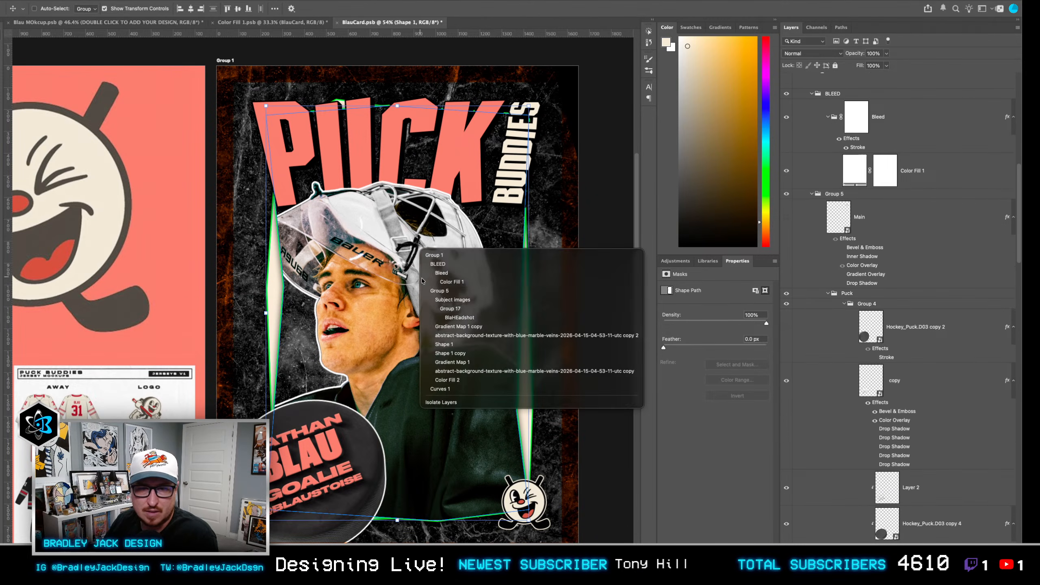
click(622, 274)
scroll(896, 377, down, 15)
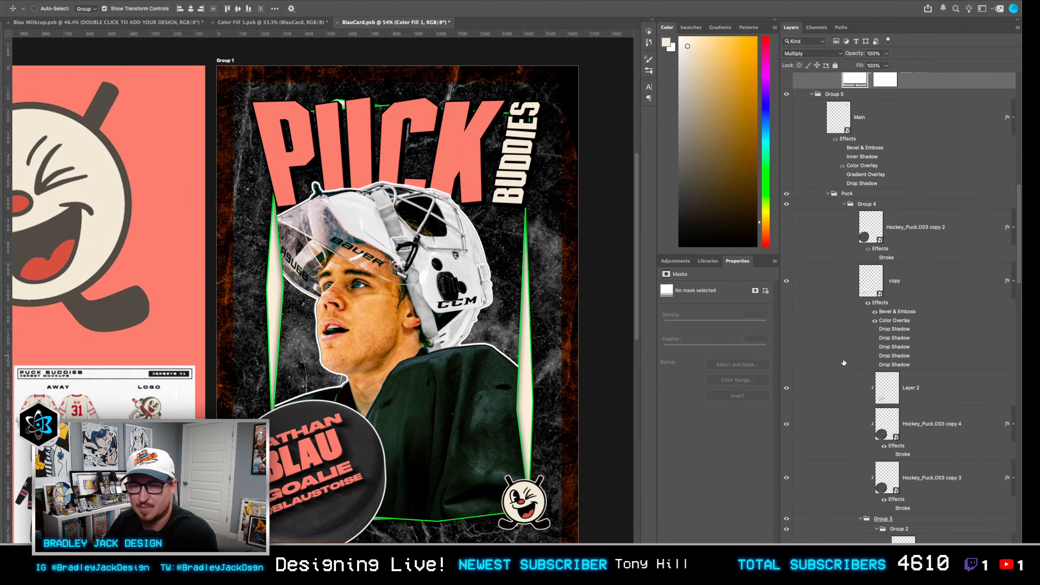
scroll(896, 377, down, 15)
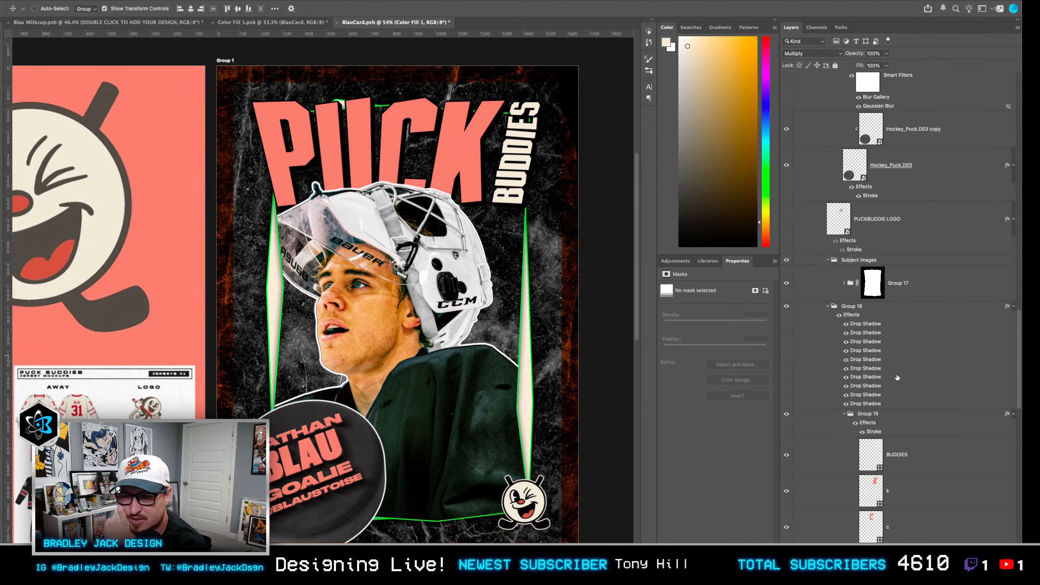
scroll(896, 378, down, 2)
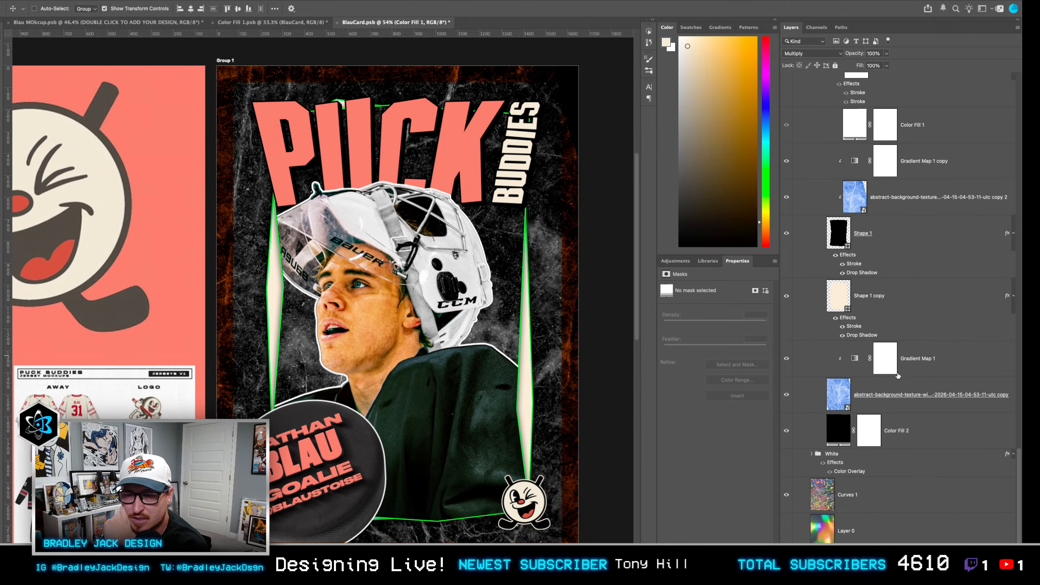
scroll(867, 409, up, 15)
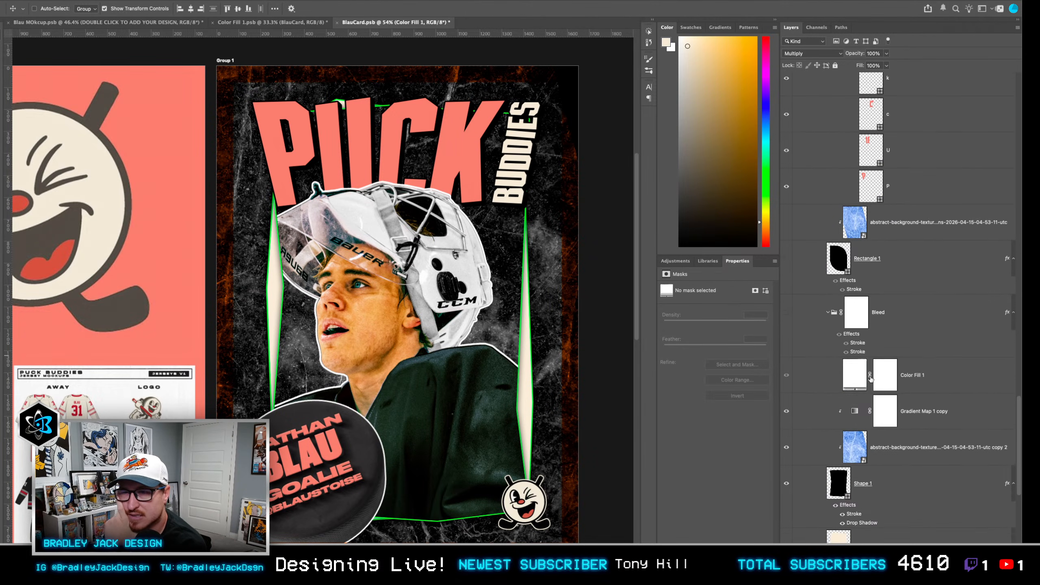
scroll(878, 381, up, 2)
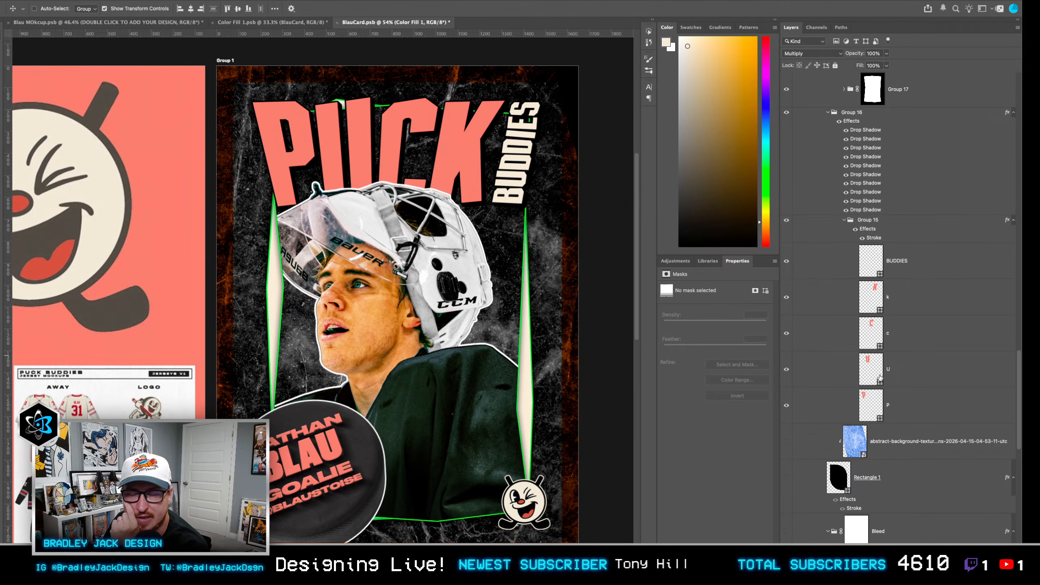
scroll(880, 377, up, 20)
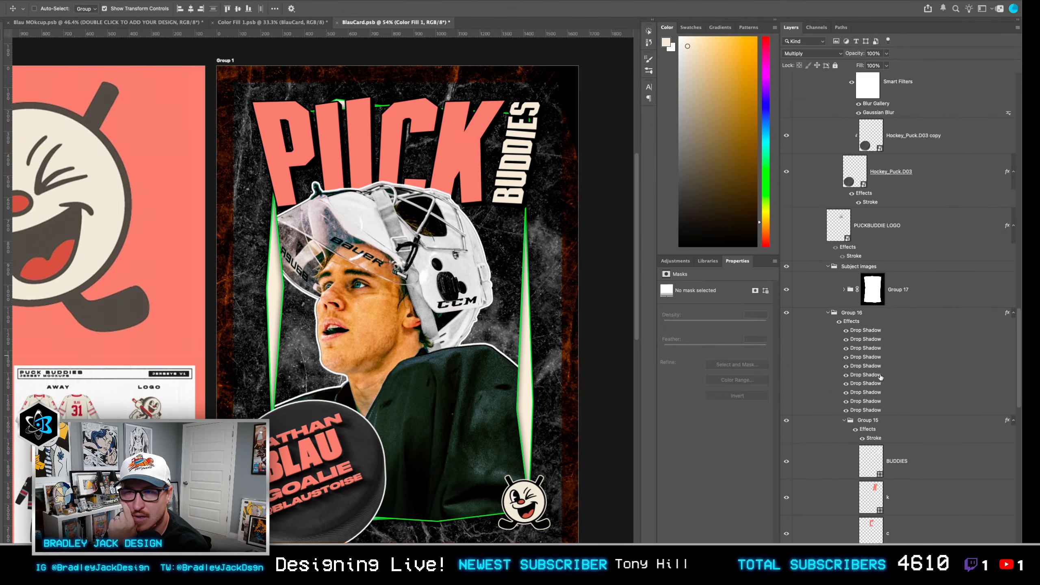
Expand Group 17 and nudge the BlaHEadshot and Outer Stroke layers about 50 px left and slightly up.
click(844, 387)
scroll(865, 352, down, 6)
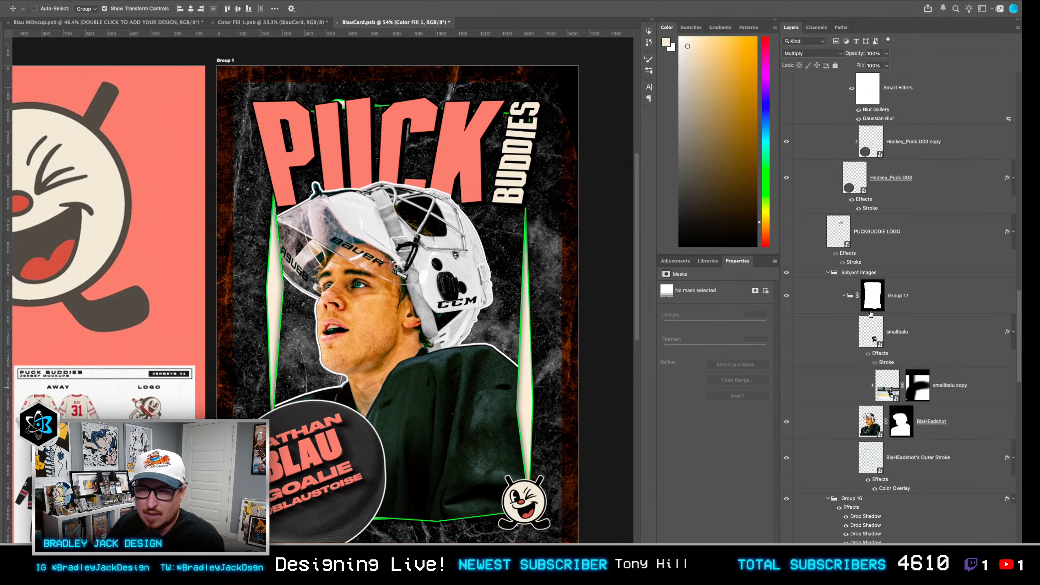
click(938, 419)
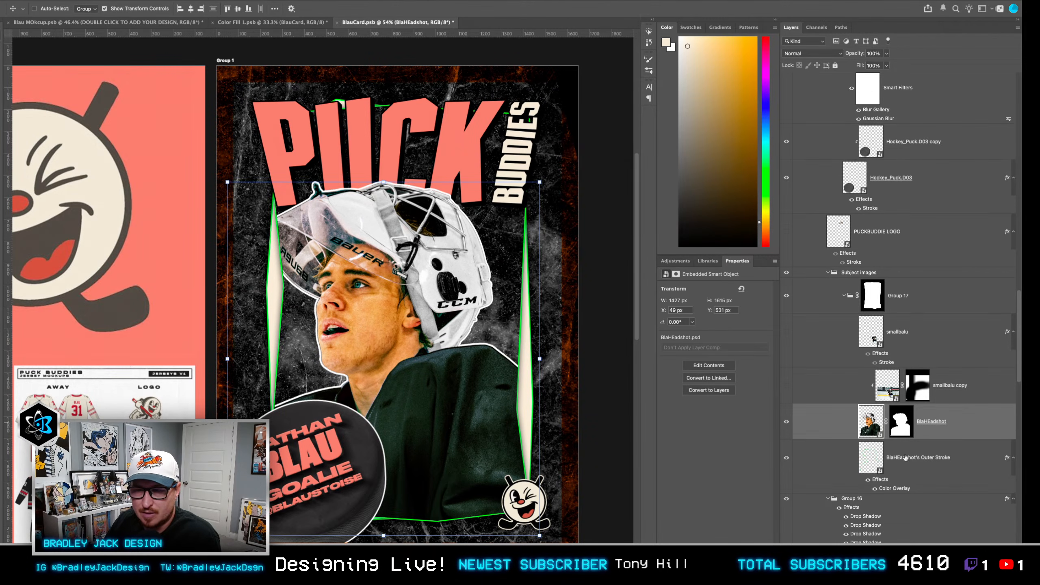
shift+click(925, 453)
key(shift+Left)
key(shift+Left)
key(shift+Up)
key(shift+Left)
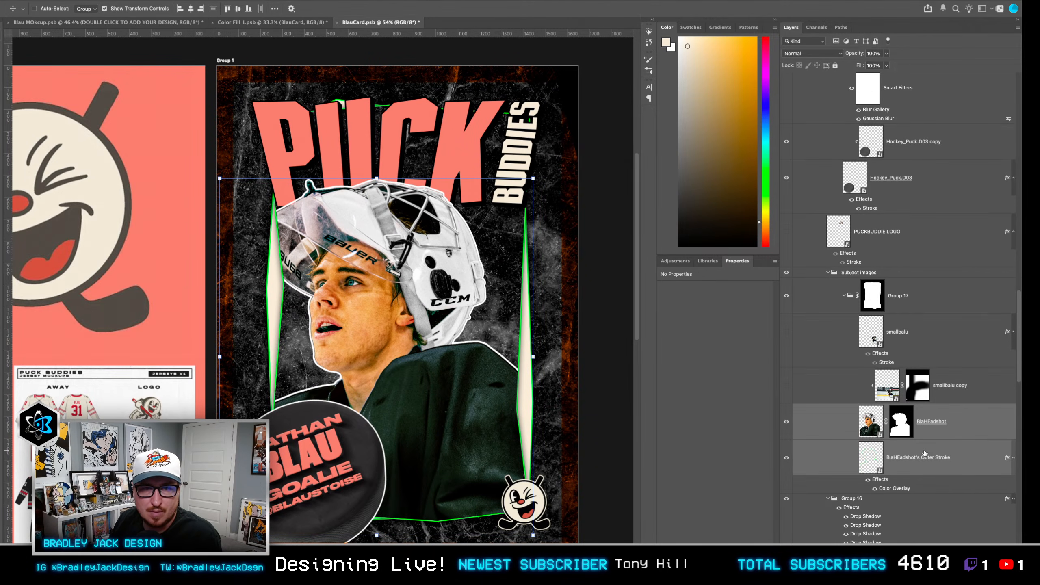
key(shift+Left)
key(shift+Up)
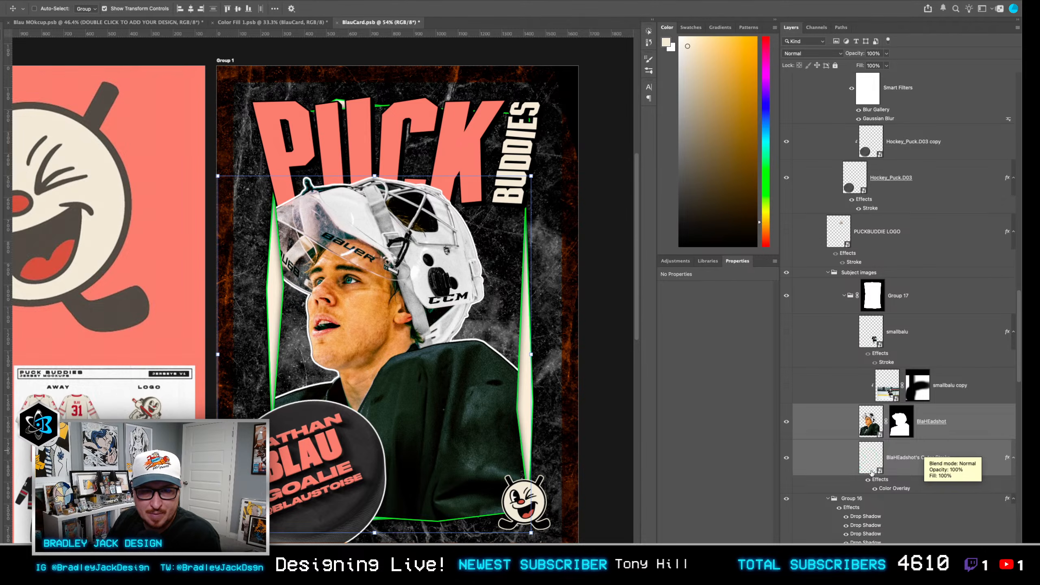
key(shift+Left)
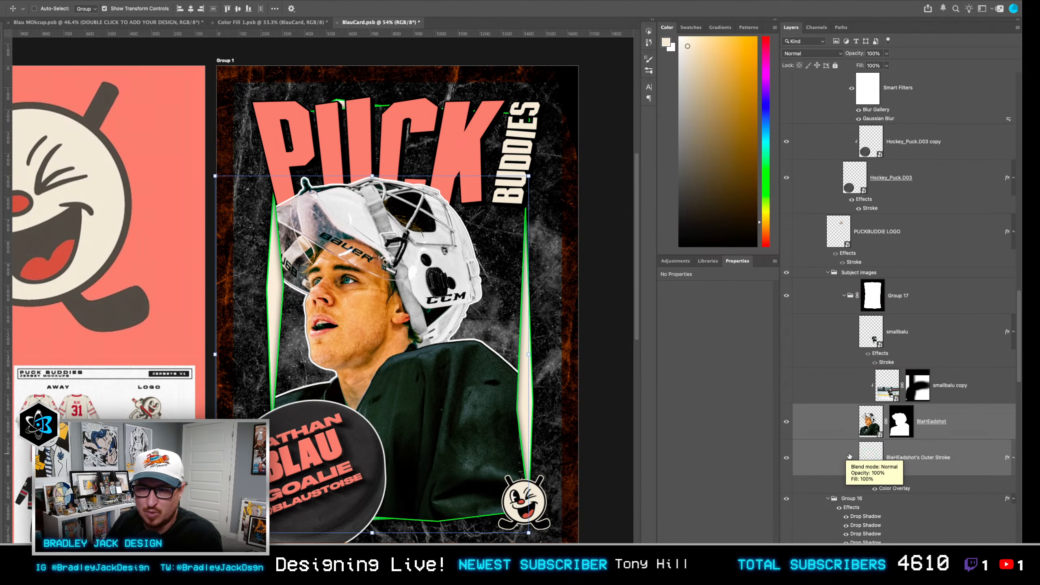
Paint white on Group 17's mask over the helmet visor so it breaks out past the frame's left edge.
click(873, 295)
key(b)
mouse_move(372, 240)
mouse_down()
mouse_move(371, 264)
mouse_move(303, 244)
mouse_move(272, 258)
mouse_move(258, 246)
mouse_up()
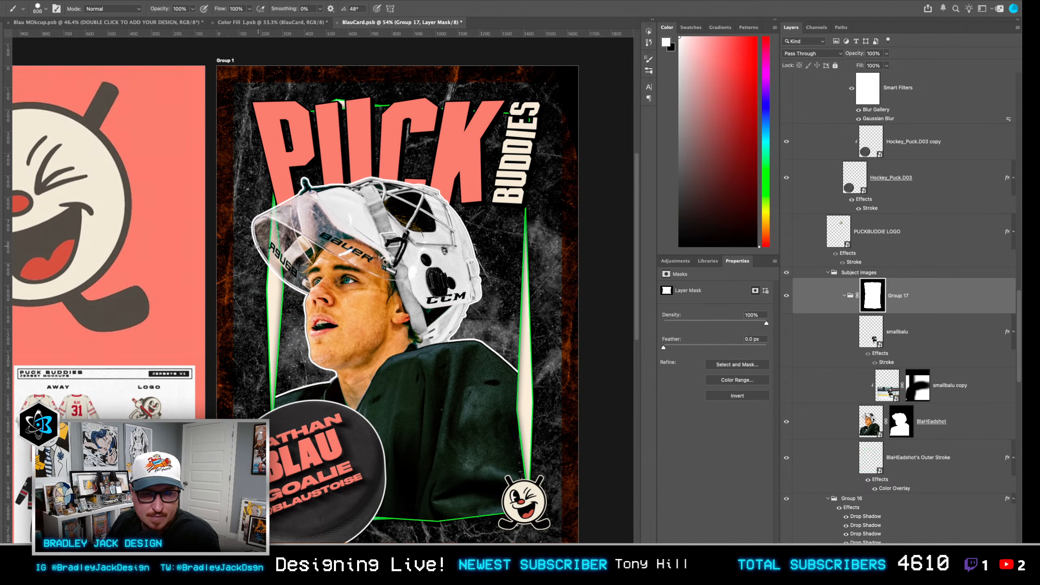
key(v)
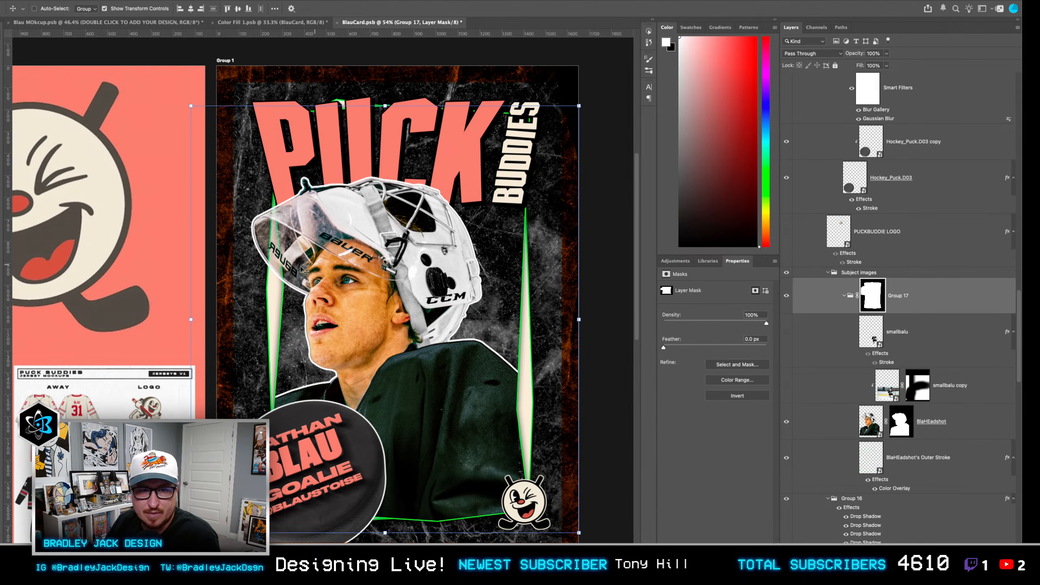
Nudge the BlaHEadshot and Outer Stroke layers slightly further left and down to fine-tune the player's position.
click(944, 429)
shift+click(960, 459)
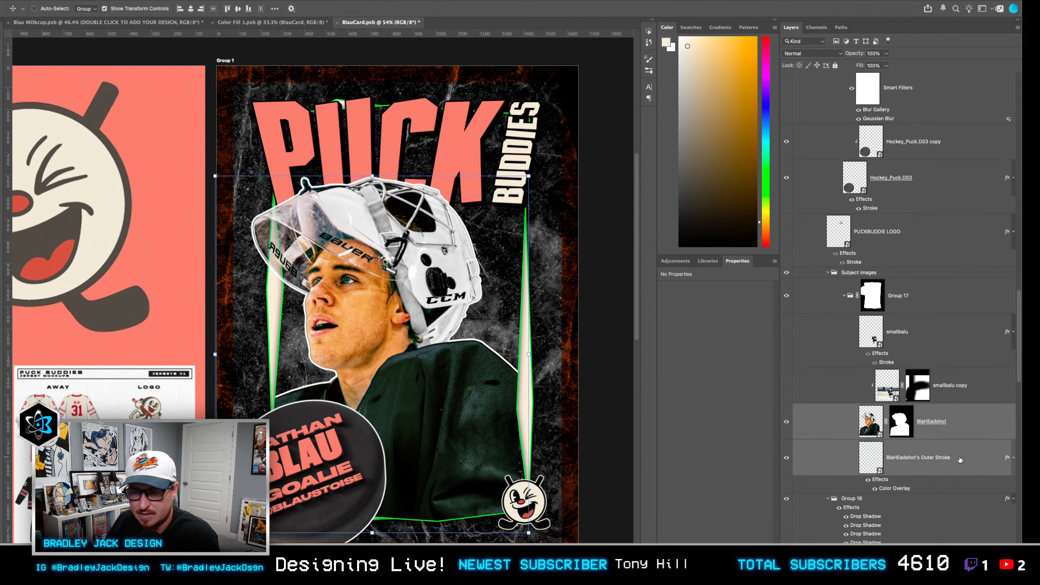
key(shift+Left)
key(Down)
key(Down)
key(Down)
key(Down)
key(Down)
key(Down)
key(Down)
key(shift+Left)
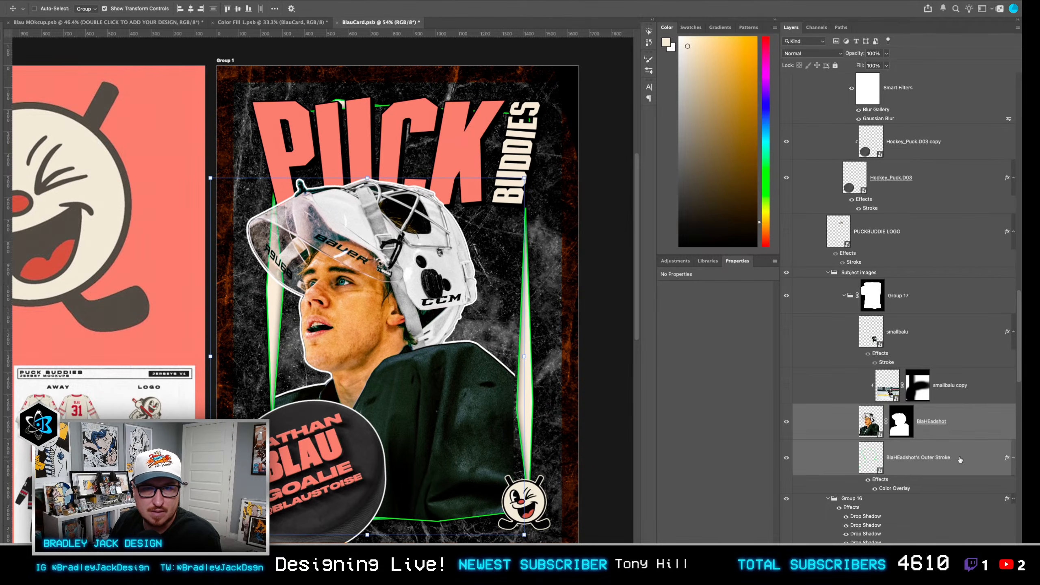
key(Right)
key(Right)
key(Up)
key(Up)
key(Right)
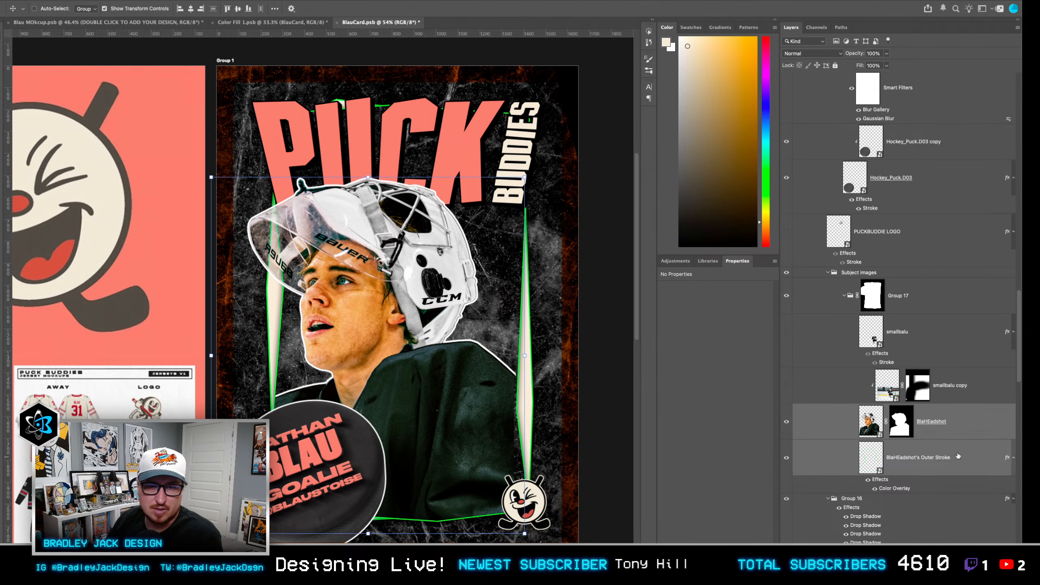
click(901, 434)
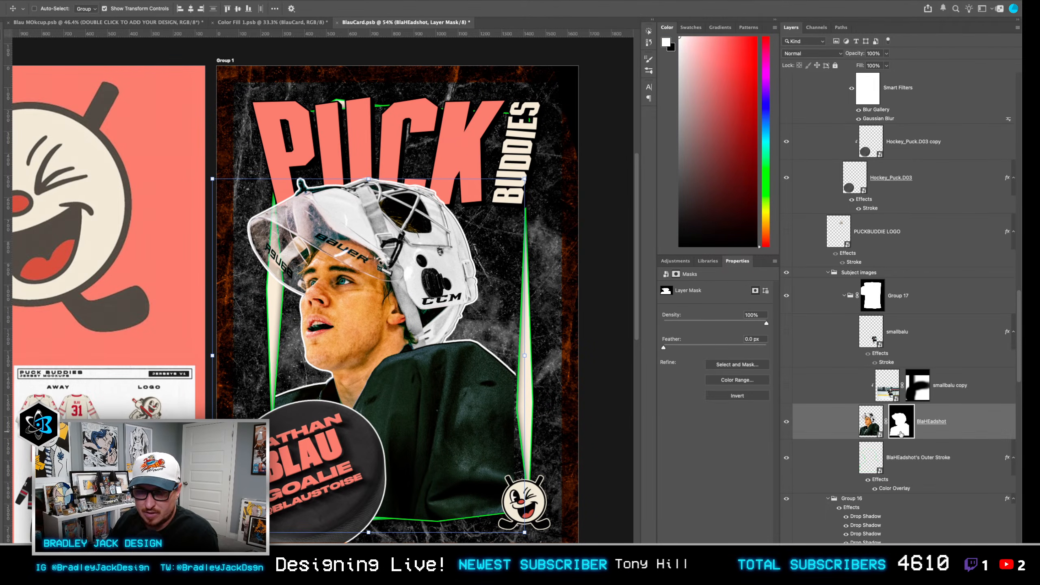
key(b)
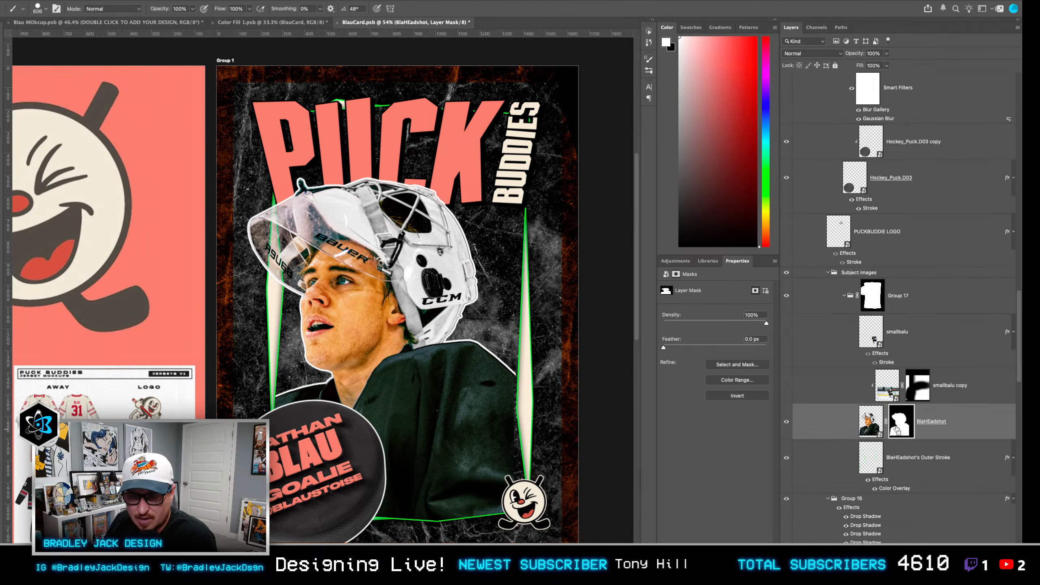
ctrl+click(904, 429)
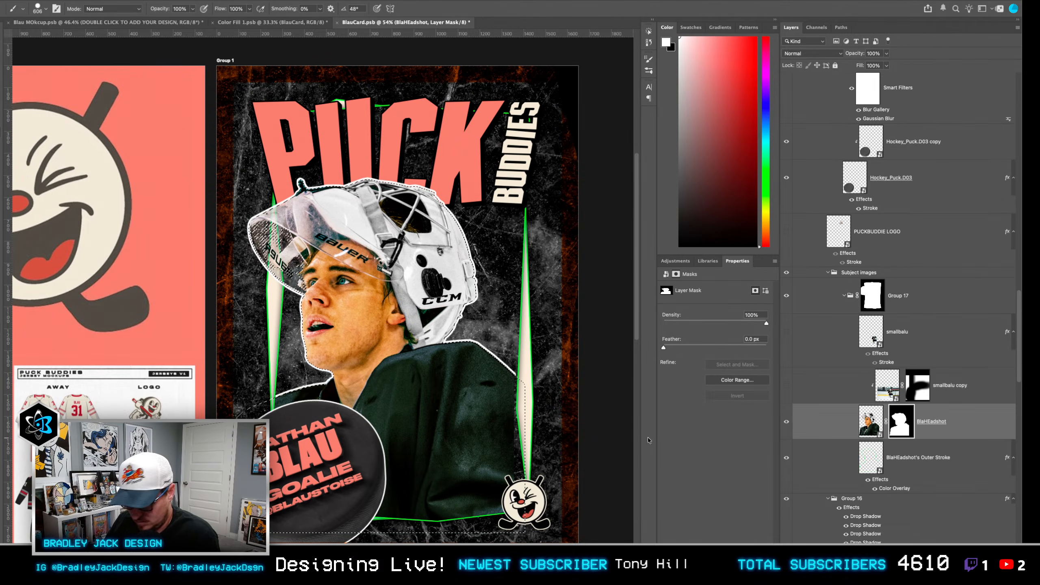
key(ctrl+d)
key(v)
Disable BlaHEadshot's layer mask and delete the BlaHEadshot's Outer Stroke layer.
shift+click(895, 429)
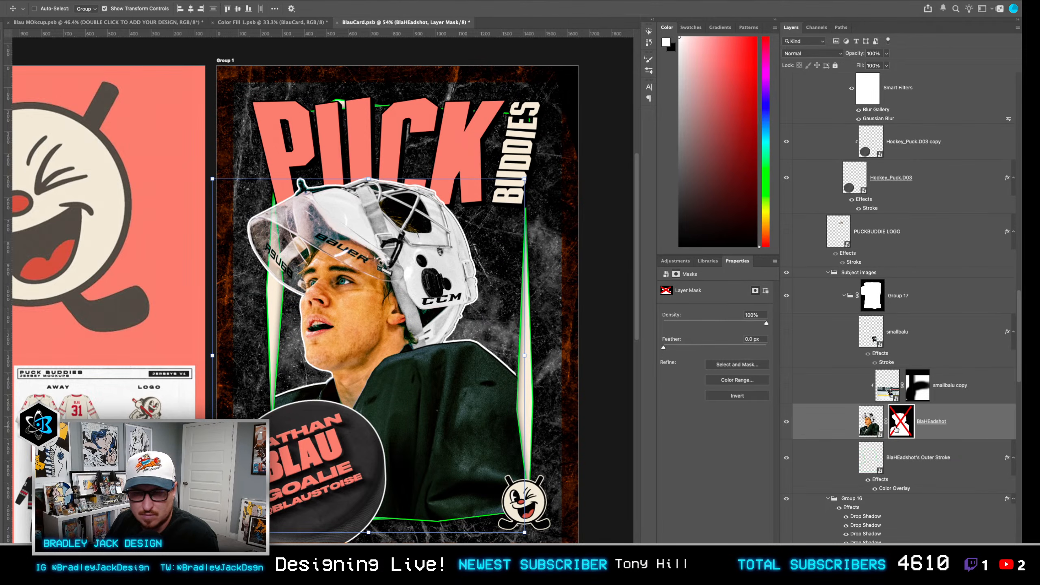
shift+click(902, 430)
shift+click(900, 429)
click(905, 454)
key(BackSpace)
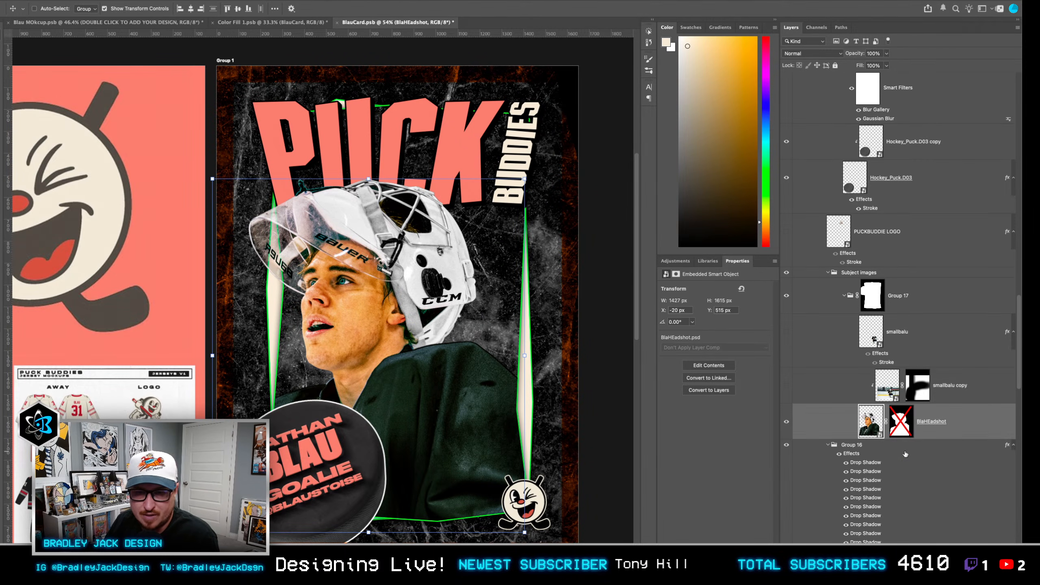
Delete BlaHEadshot's disabled layer mask and nudge the headshot up about 6 px.
right_click(896, 429)
click(917, 447)
key(Up)
key(Up)
key(Up)
key(Up)
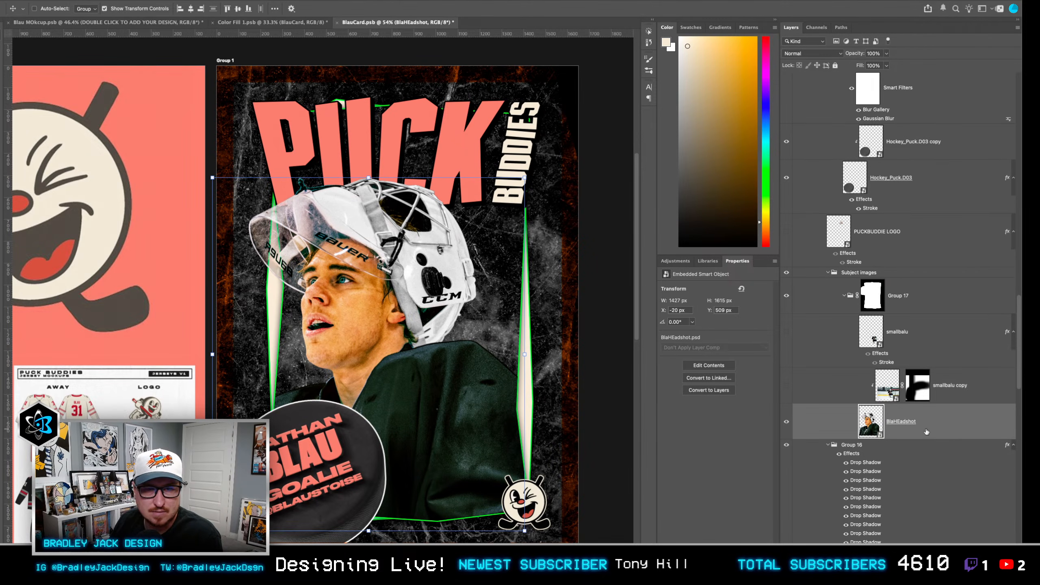
Show the hidden smallbalu goalie layers, scale smallbalu and smallbalu copy down slightly together, and nudge them right.
click(786, 332)
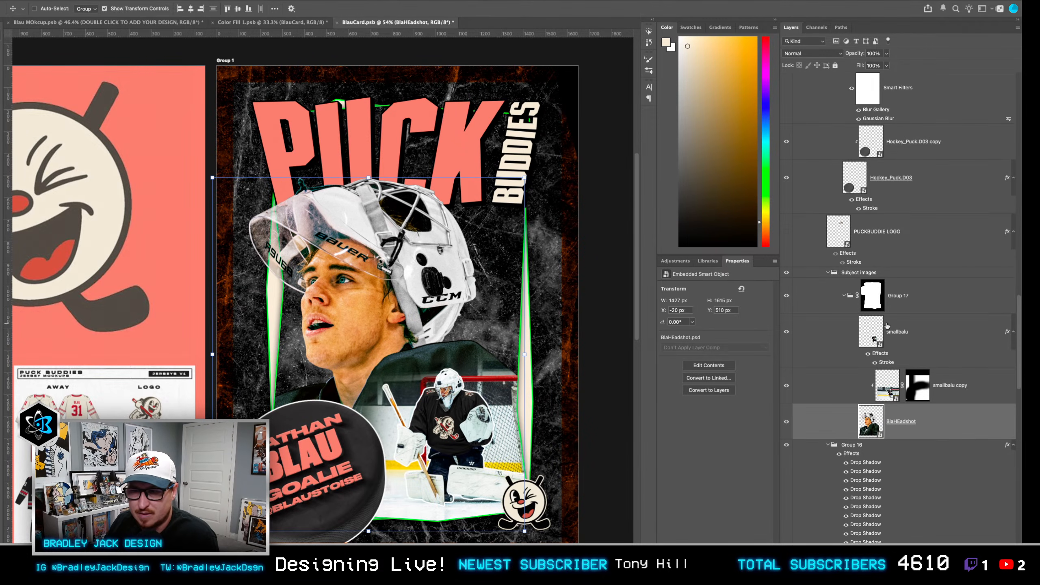
click(895, 333)
shift+click(937, 385)
key(ctrl+t)
drag(609, 333, 581, 351)
key(Return)
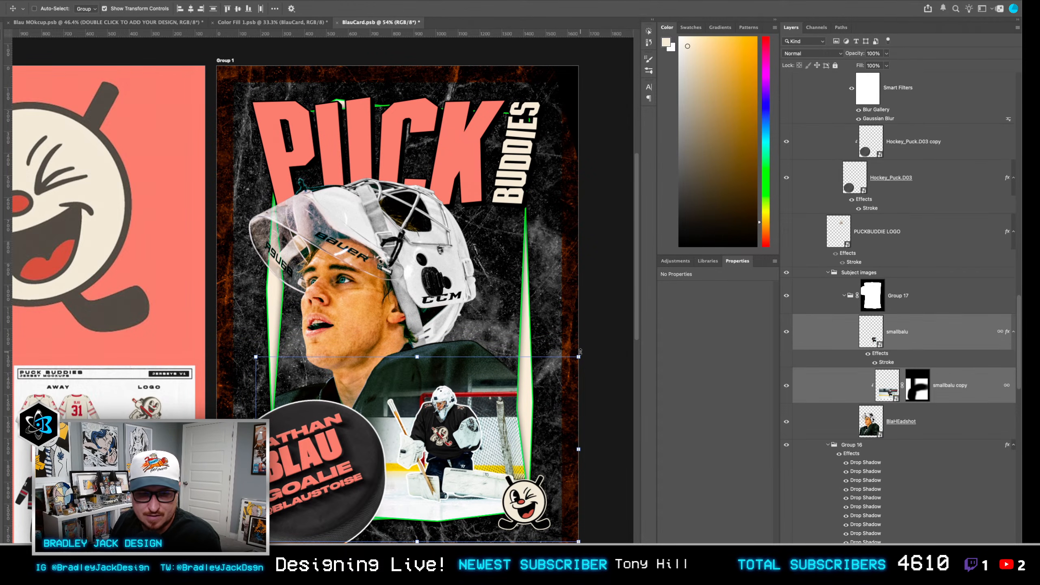
key(Right)
key(Right)
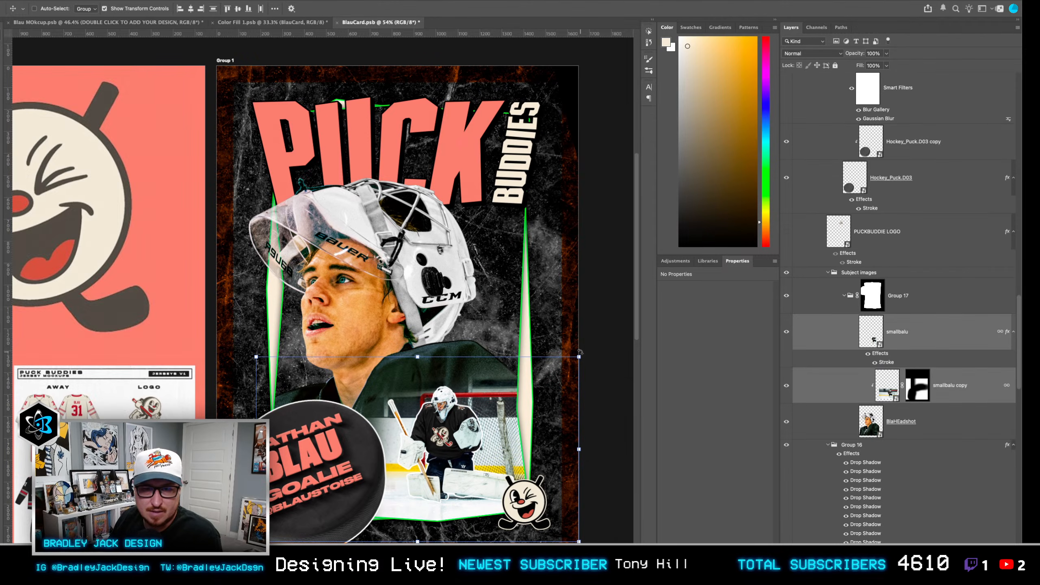
drag(492, 349, 473, 330)
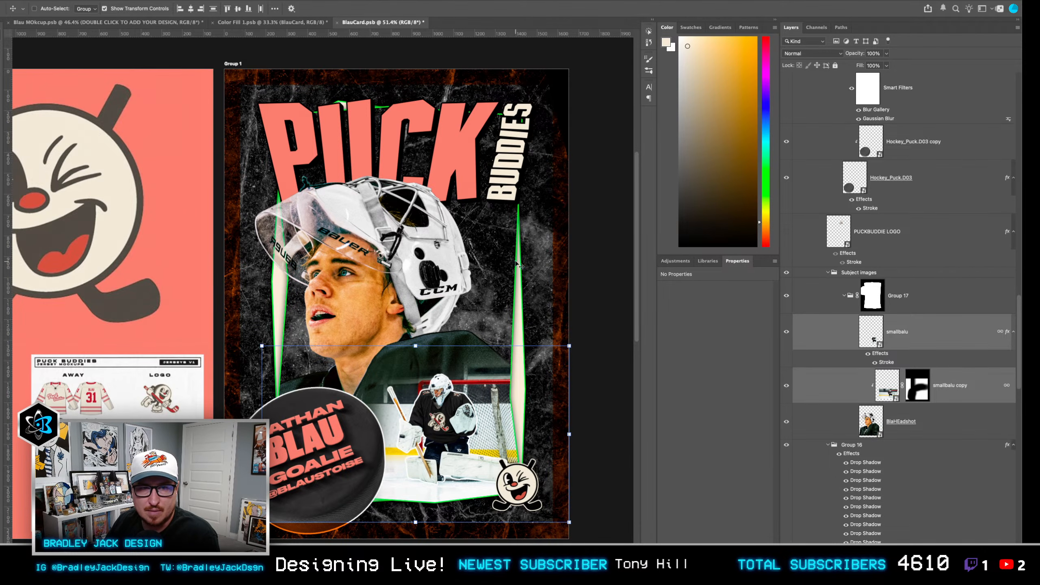
scroll(481, 352, down, 1)
mouse_move(479, 336)
mouse_down()
mouse_move(486, 315)
mouse_move(498, 331)
mouse_up()
scroll(487, 314, down, 3)
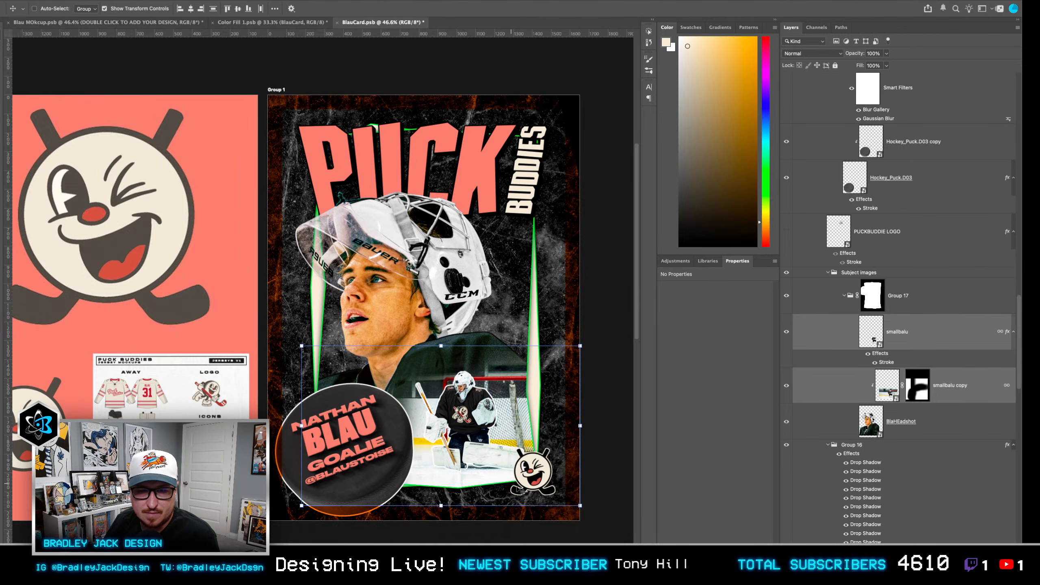
Enlarge the mascot logo in the card's lower corner slightly to 258 × 270 px and nudge it left and up.
right_click(539, 480)
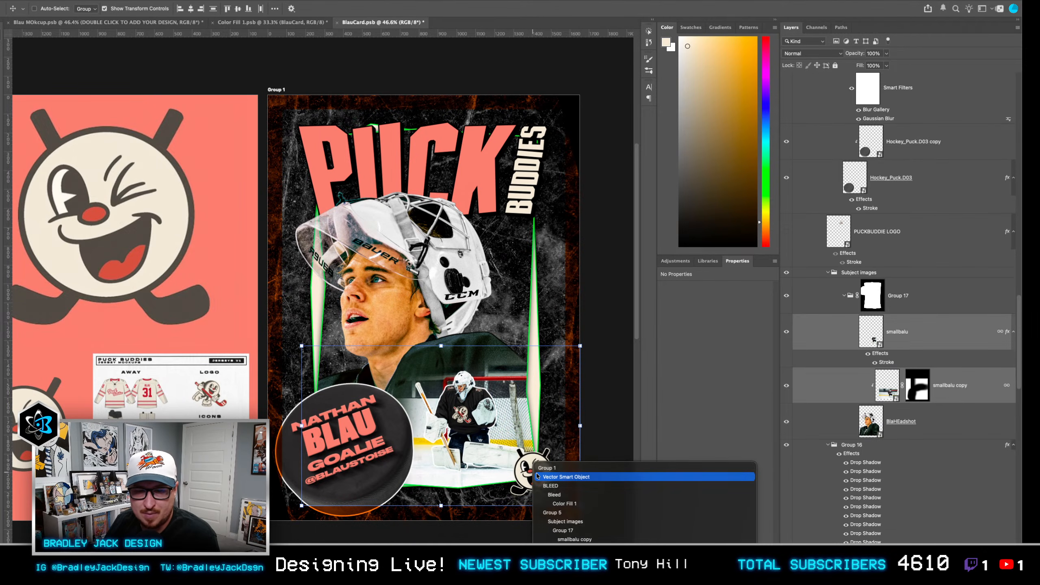
click(569, 477)
drag(556, 495, 559, 497)
key(Return)
key(Left)
key(Left)
key(Left)
key(Left)
key(Left)
key(Left)
key(Up)
key(Up)
key(Up)
key(Up)
key(Up)
key(Up)
key(Up)
key(Up)
key(Up)
key(Up)
key(Left)
key(Left)
key(Left)
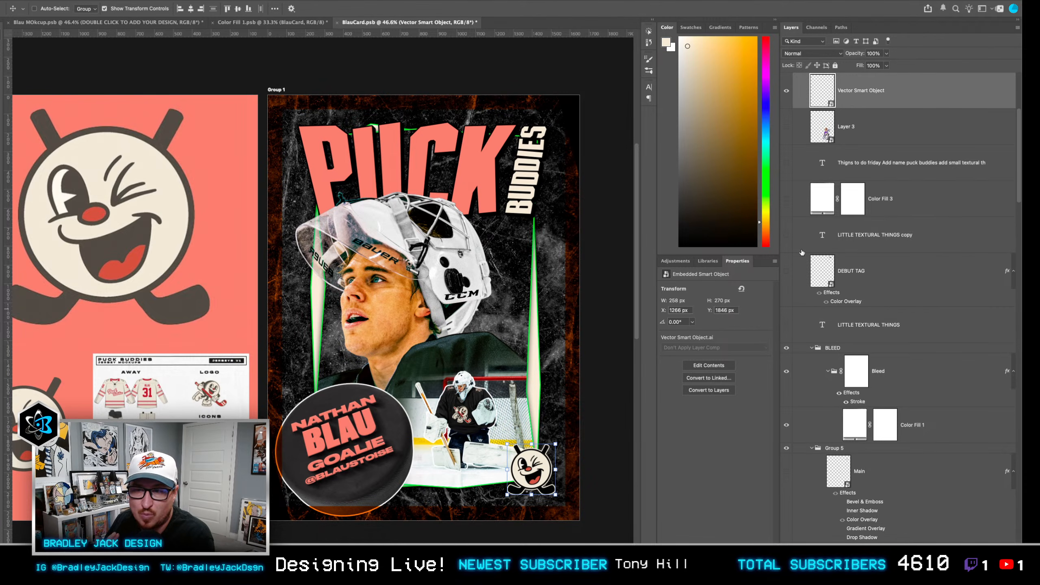
Try the DEBUT TAG badge just below the BUDDIES lettering and hide it again.
click(787, 271)
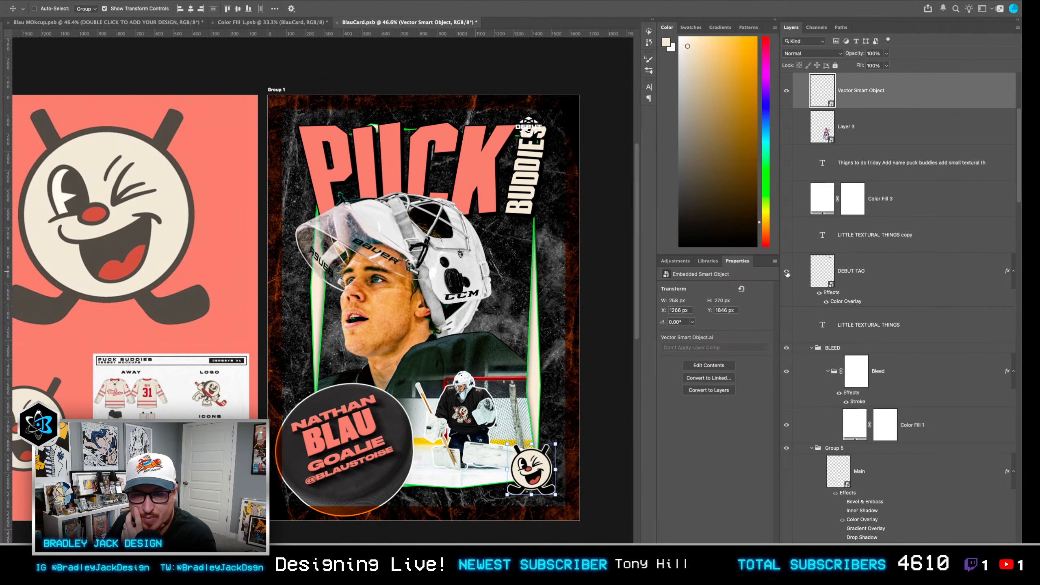
click(855, 279)
drag(528, 130, 512, 236)
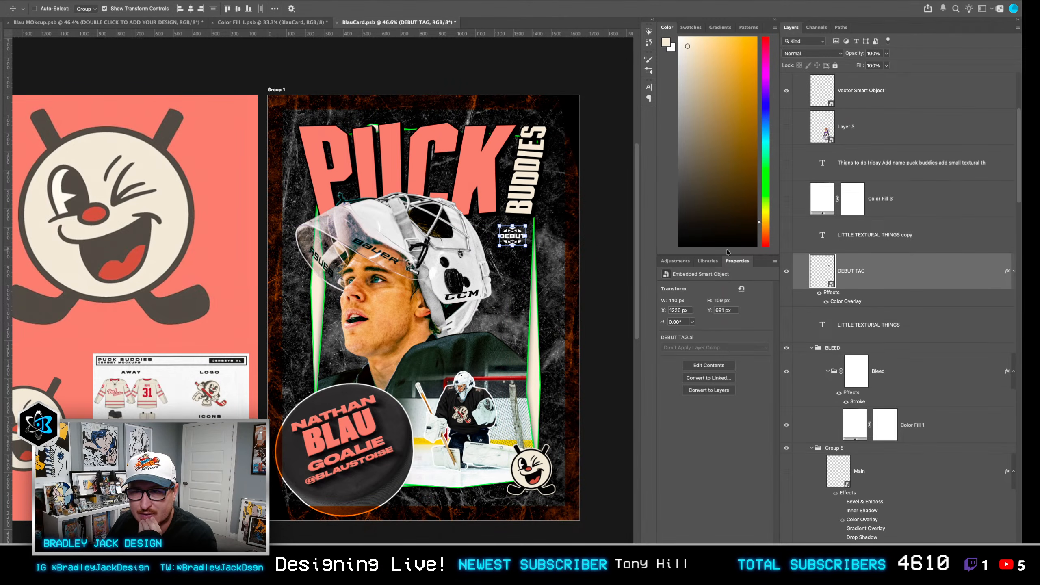
click(786, 272)
Show the Main atom logo layer and move it above DEBUT TAG in the layer stack.
scroll(816, 337, down, 3)
click(786, 378)
drag(839, 378, 842, 205)
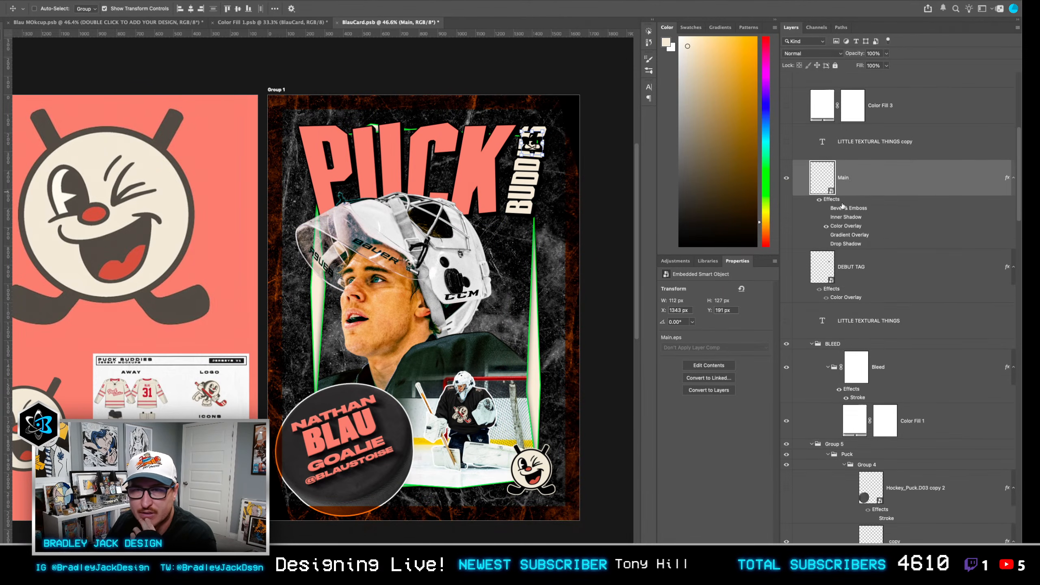
Change the Main atom logo's Color Overlay to white (ffffff).
double_click(848, 226)
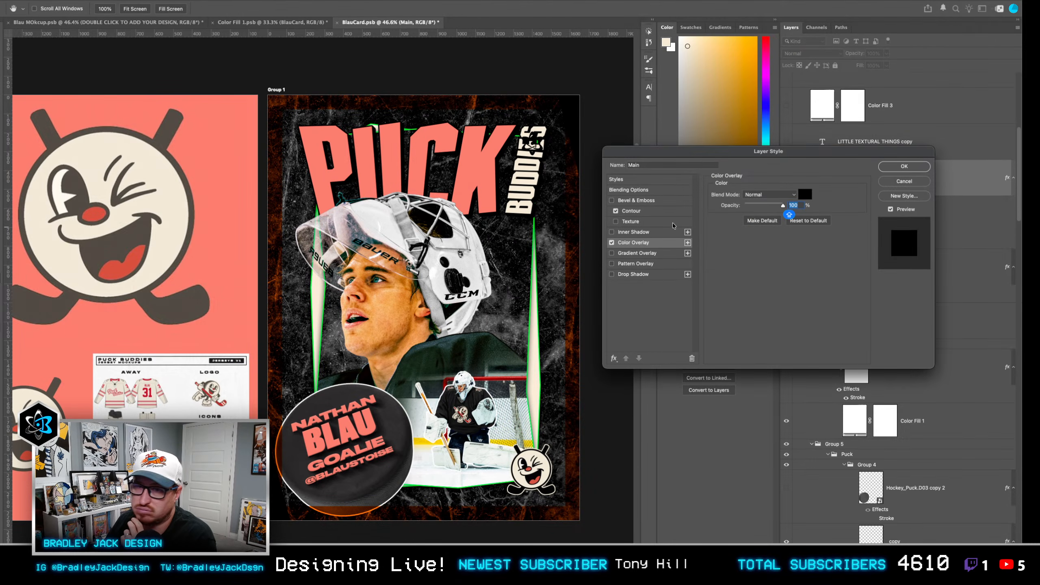
click(803, 200)
drag(512, 119, 434, 38)
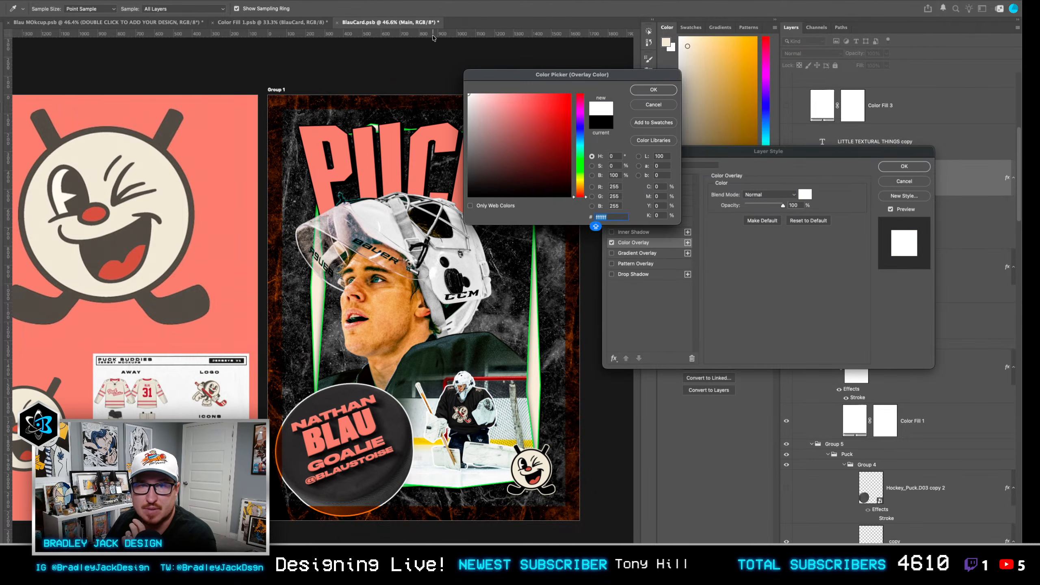
key(Return)
key(Return)
Move the Main atom logo just below the BUDDIES lettering, scale it to 128 × 144 px, and nudge it up and right.
drag(538, 151, 533, 218)
key(ctrl+t)
key(Return)
key(Up)
key(Up)
key(Up)
key(Up)
key(Right)
key(Right)
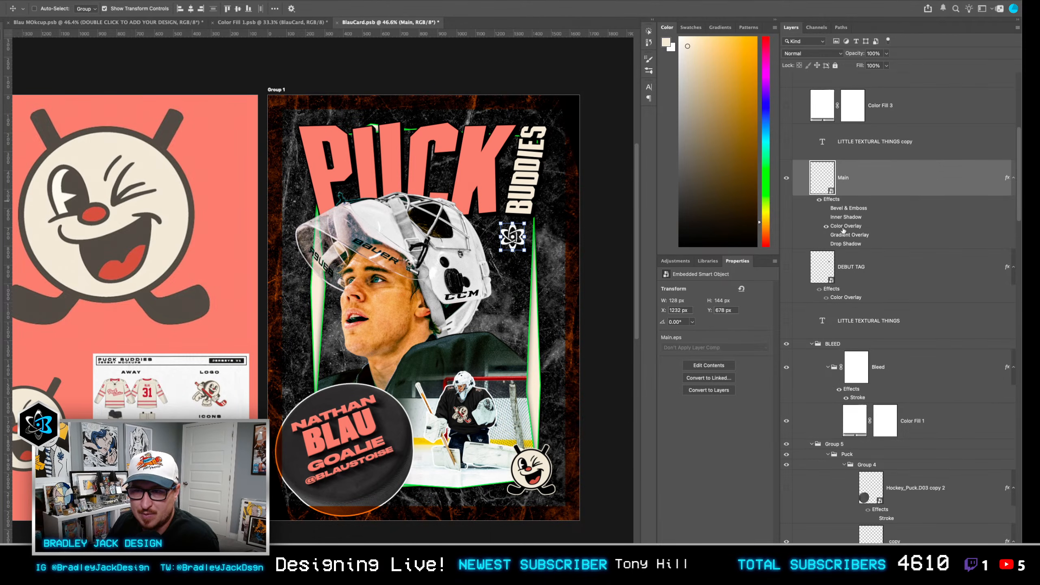
Open the Main atom logo's Color Overlay settings for editing.
double_click(844, 226)
scroll(524, 194, up, 5)
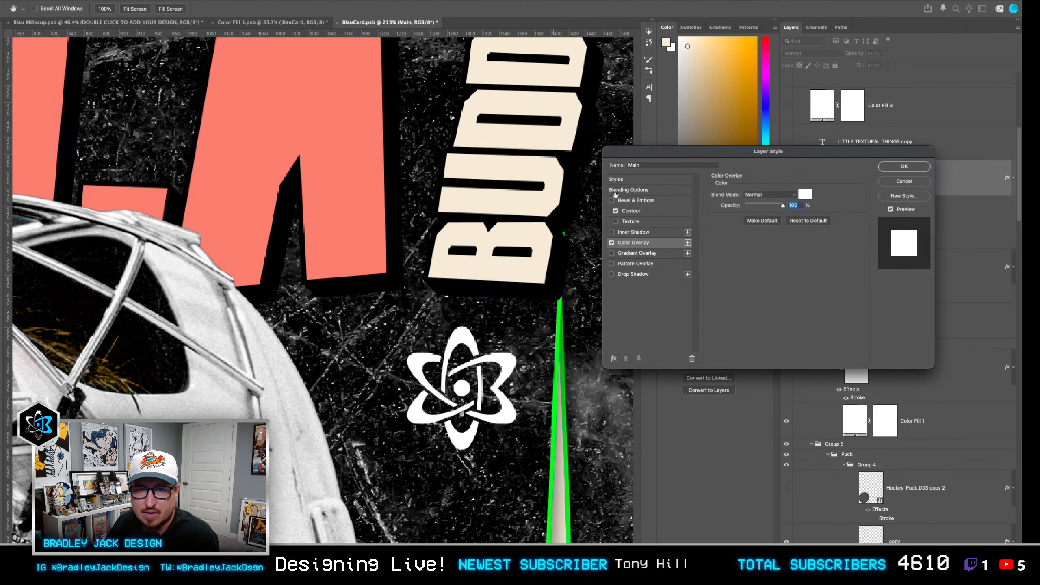
Set the Main atom logo's Color Overlay to the cream f3ebd8 sampled from the BUDDIES lettering.
click(805, 194)
click(450, 200)
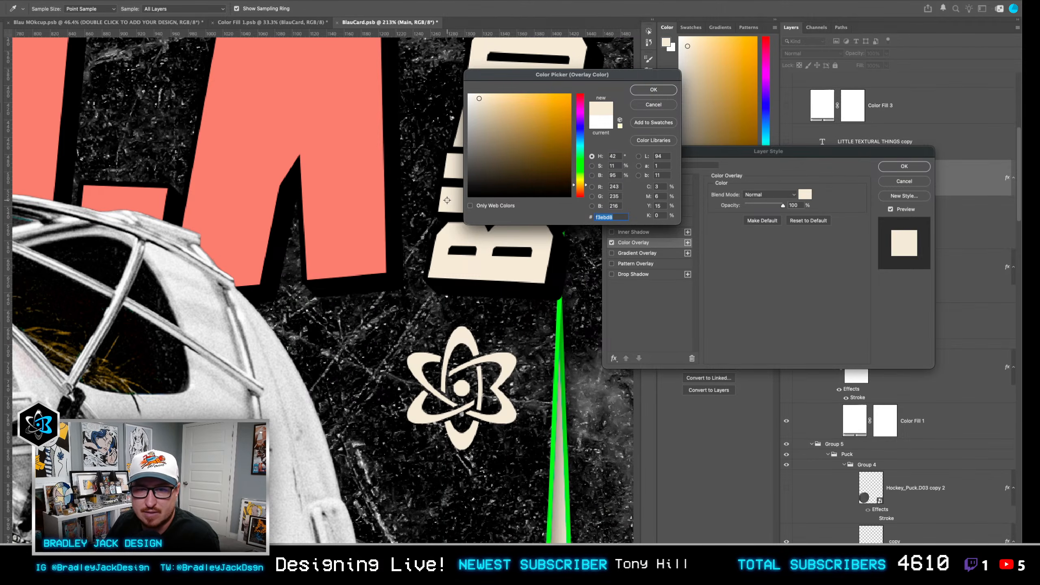
key(Return)
key(Return)
Check the placement of the card artwork against the guides, and leave the guides hidden.
key(ctrl+0)
scroll(453, 249, up, 3)
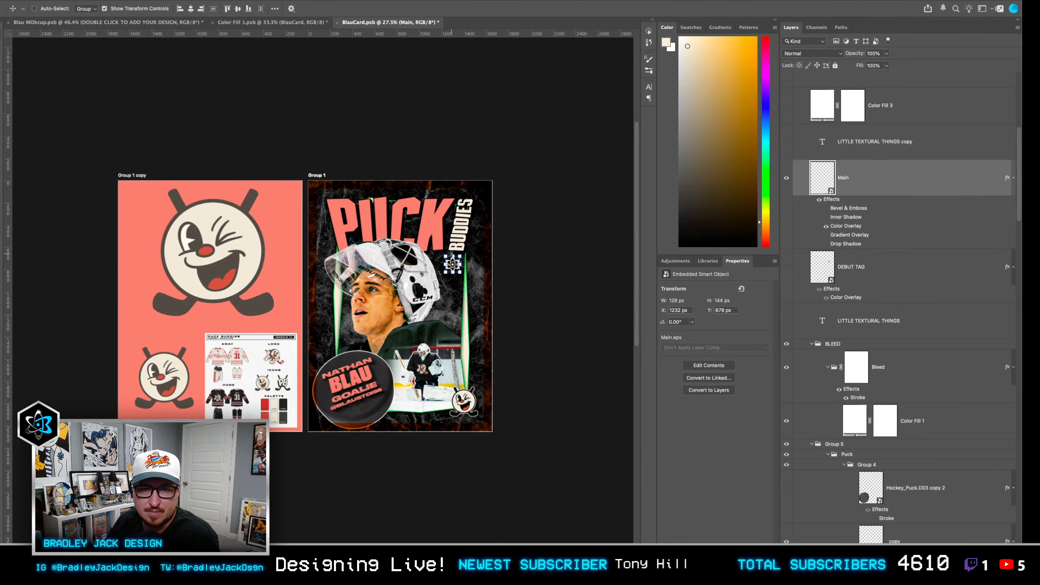
key(ctrl+semicolon)
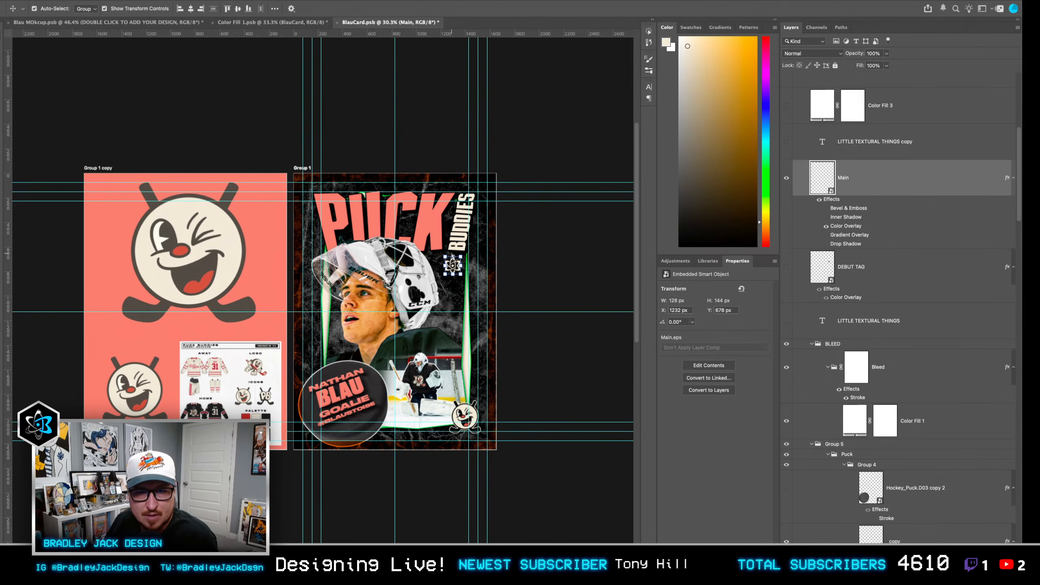
scroll(452, 258, up, 1)
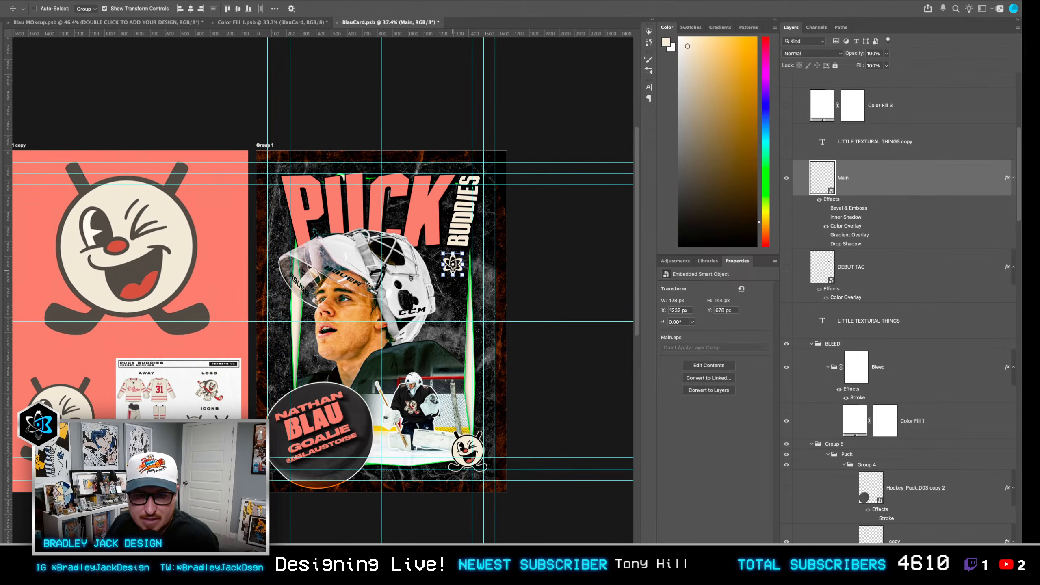
key(ctrl+semicolon)
Load the BlaHEadshot layer's outline as a selection and duplicate the layer as a new smart object via copy.
scroll(859, 346, down, 10)
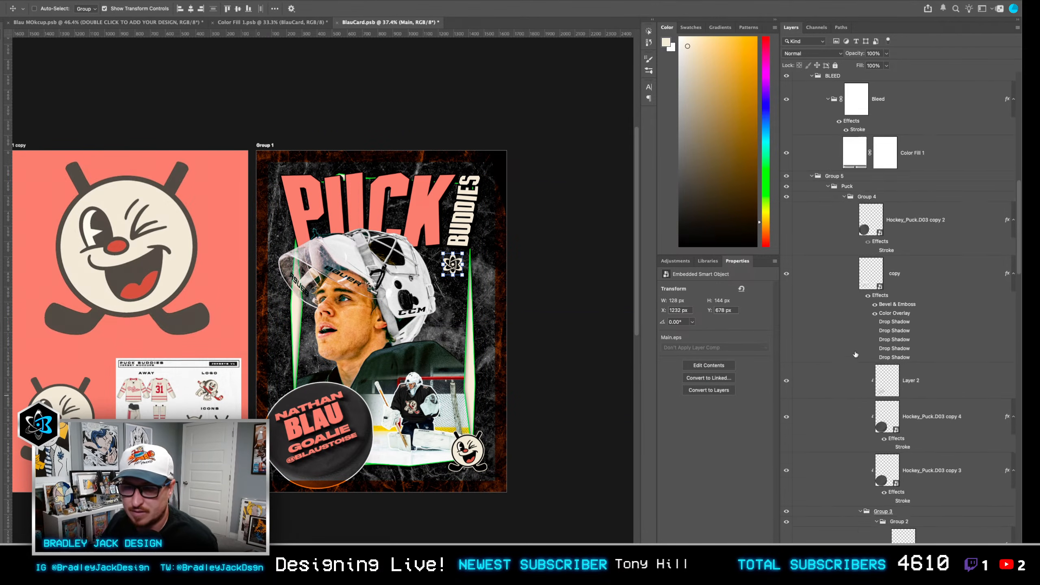
scroll(858, 345, up, 3)
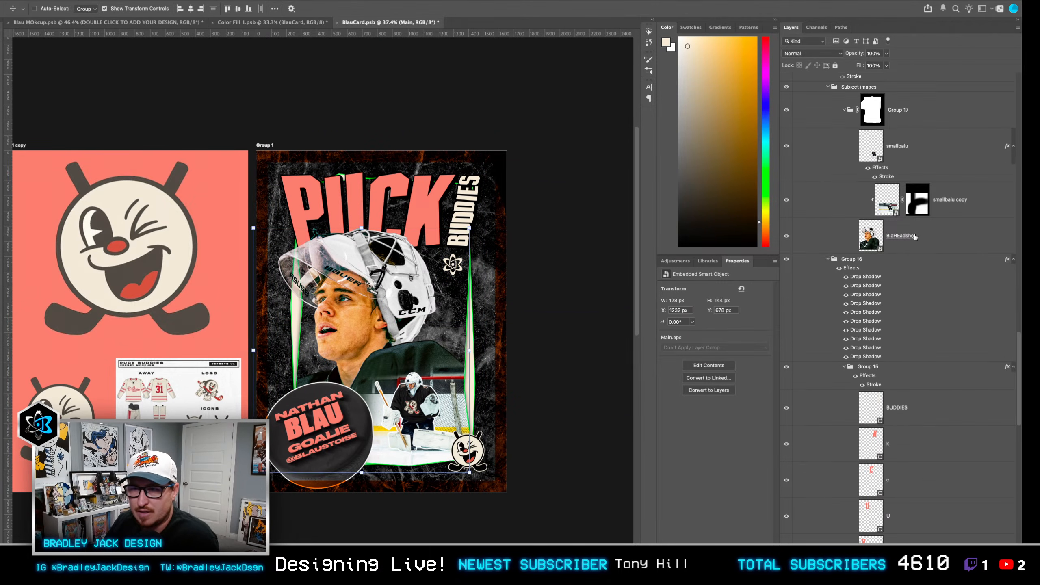
click(900, 235)
ctrl+click(871, 236)
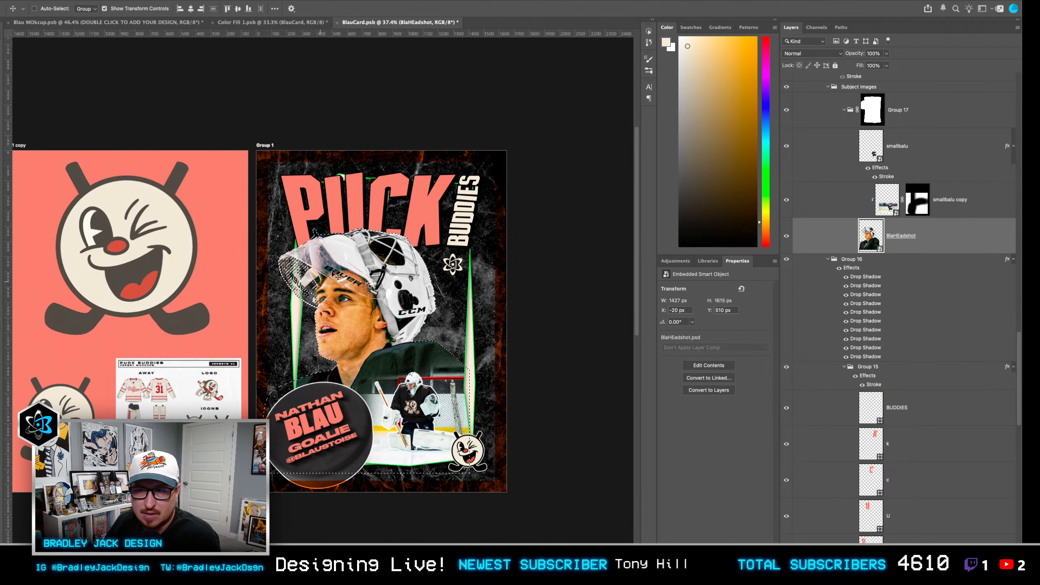
right_click(806, 238)
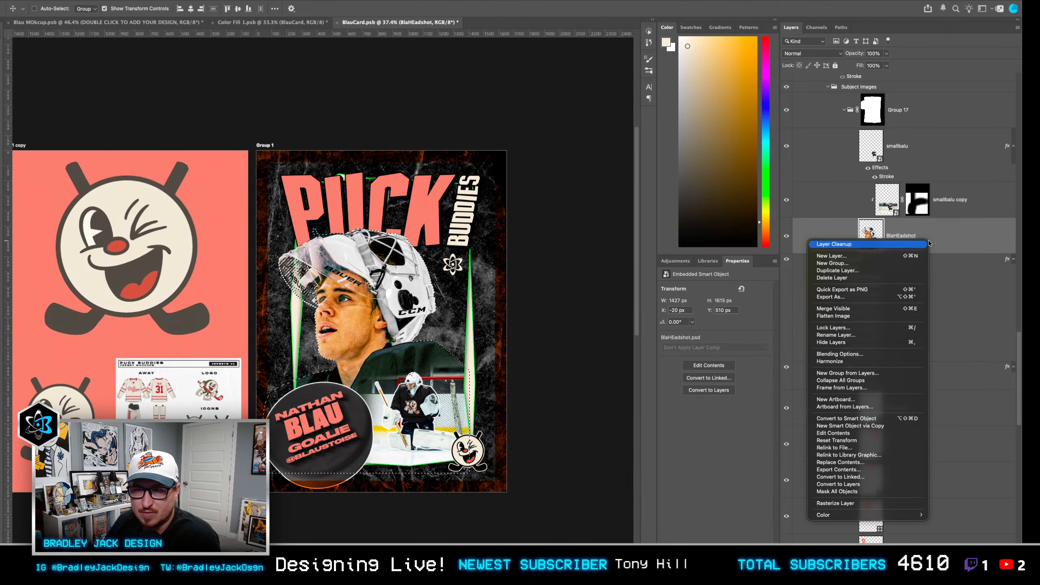
click(880, 426)
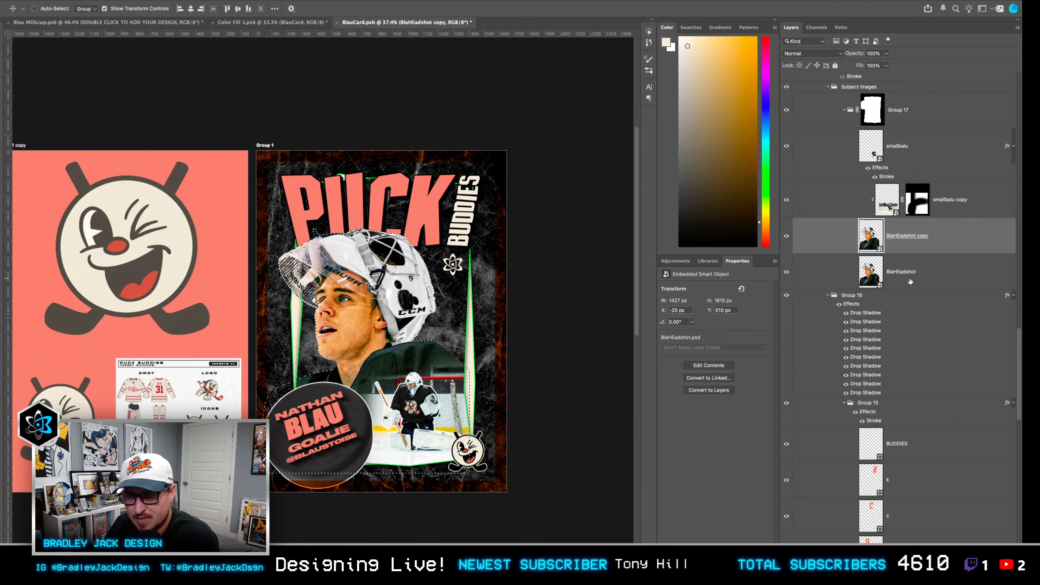
Open the contents of the lower BlaHEadshot smart object and hide Layer 3 copy 2 and Layer 3 in Group 1.
double_click(873, 274)
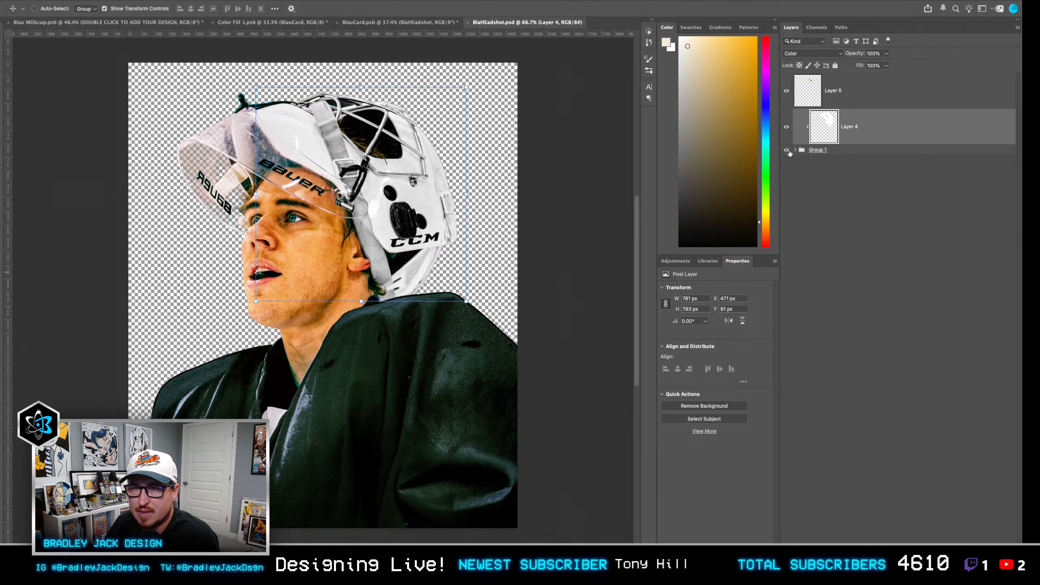
click(795, 150)
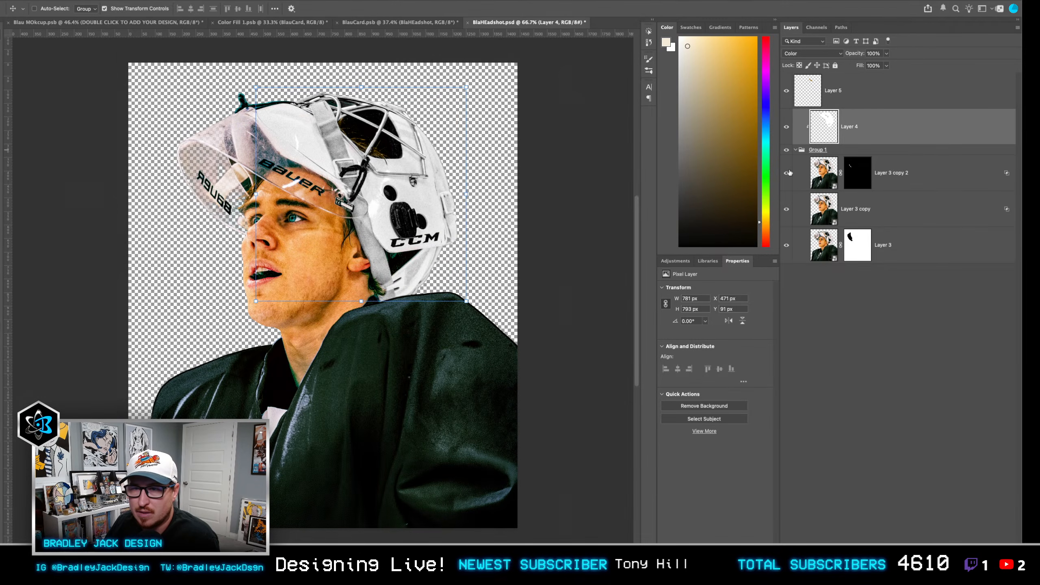
click(787, 173)
click(787, 245)
Reset Layer 3 copy's Blend If range for the current layer to 0–255, and save and close the smart object.
double_click(914, 209)
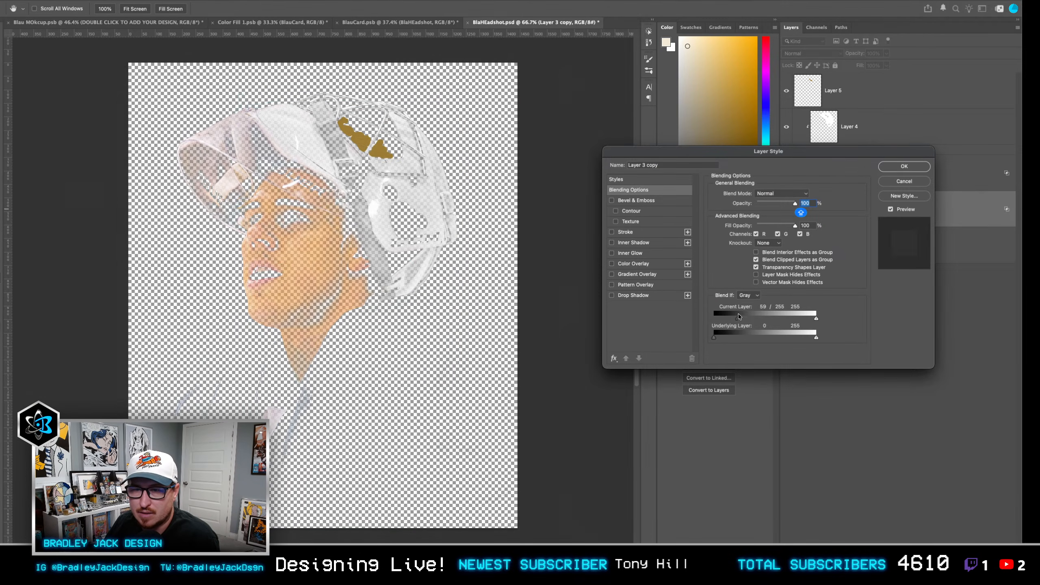
drag(739, 314, 674, 315)
drag(817, 319, 612, 308)
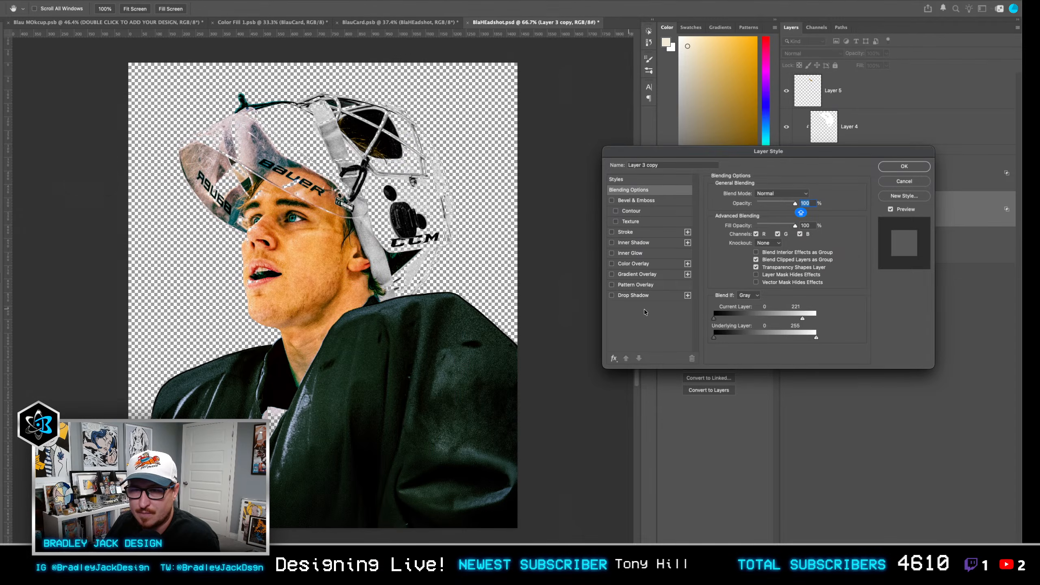
drag(803, 319, 856, 321)
key(Return)
key(super+s)
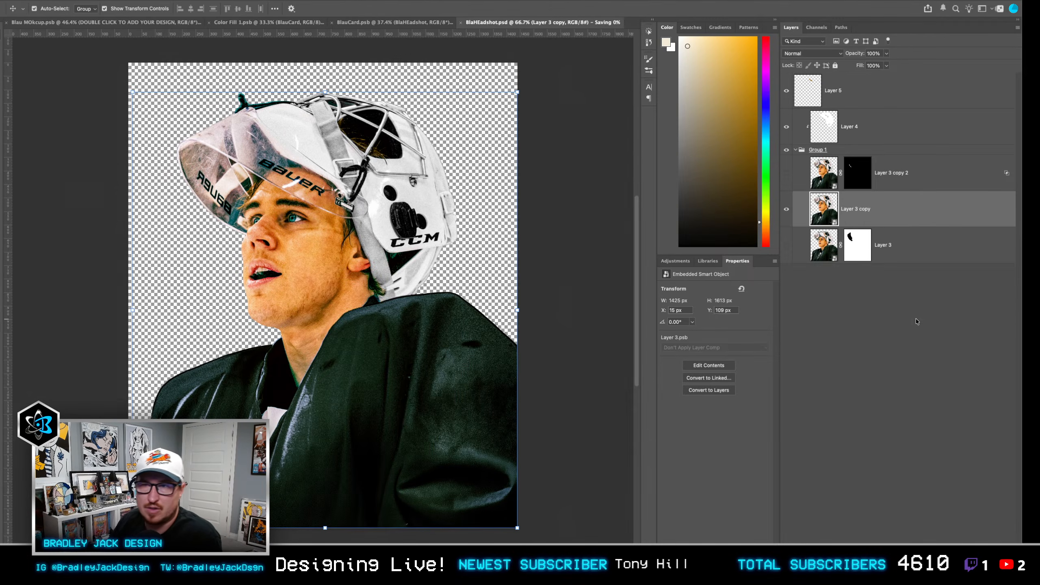
key(super+w)
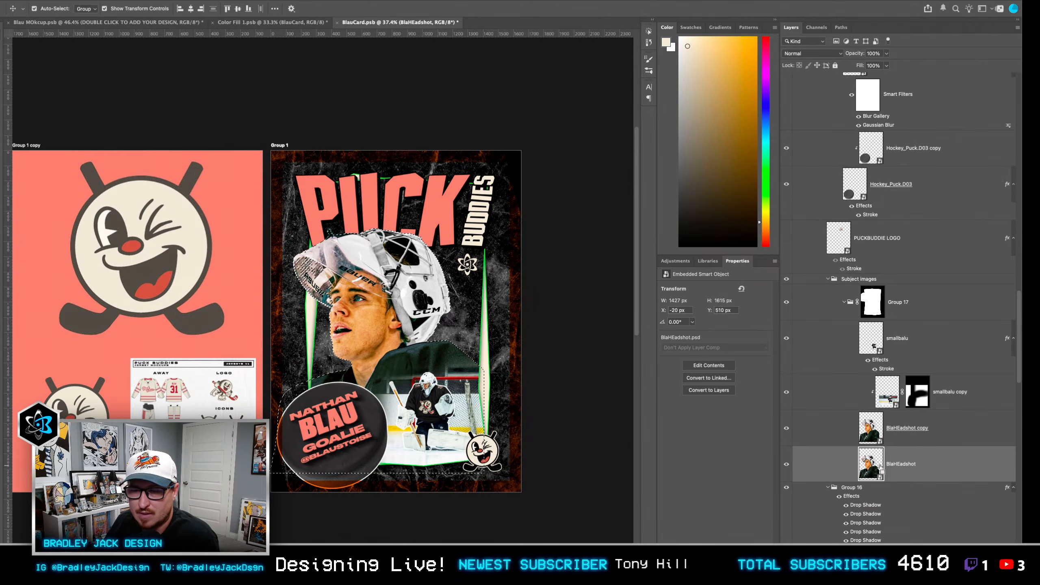
Try to mask the lower BlaHEadshot layer with a modified version of the headshot selection.
click(139, 0)
mouse_move(121, 0)
mouse_move(241, 103)
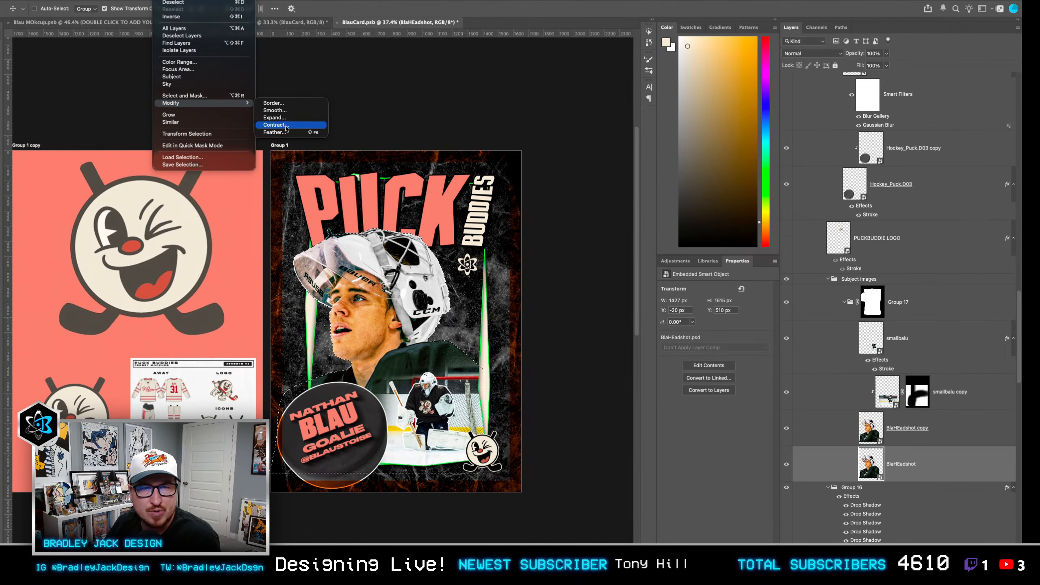
click(286, 115)
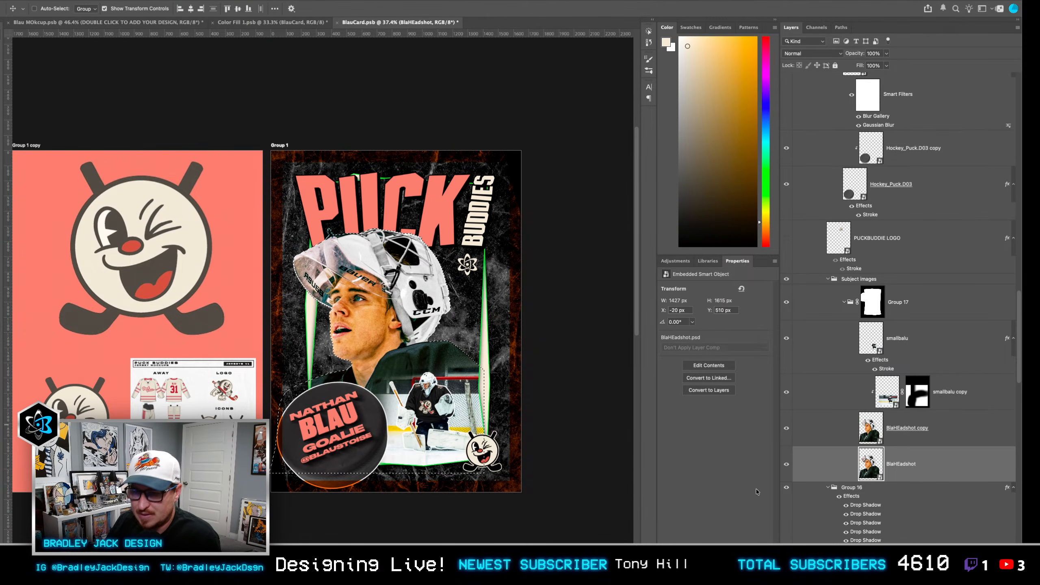
click(889, 550)
scroll(930, 476, down, 2)
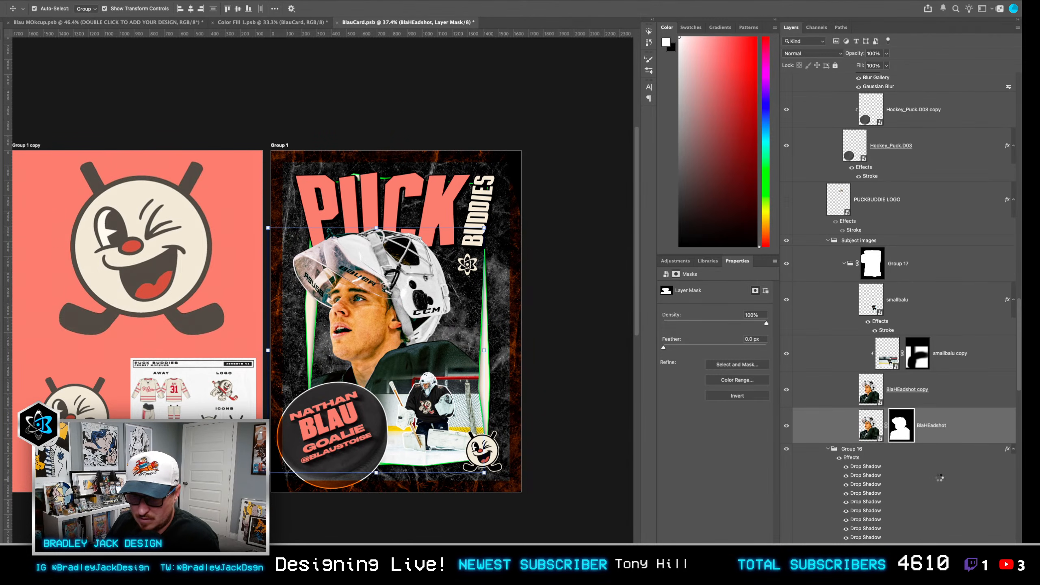
key(super+z)
Add a 6 px green outside stroke to the lower BlaHEadshot layer.
click(938, 573)
click(952, 500)
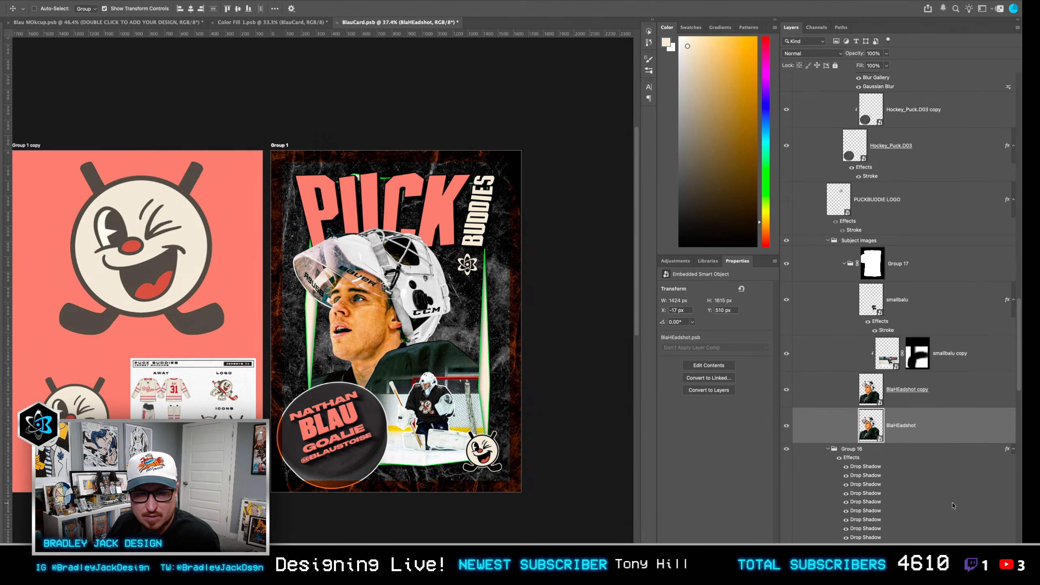
text(58)
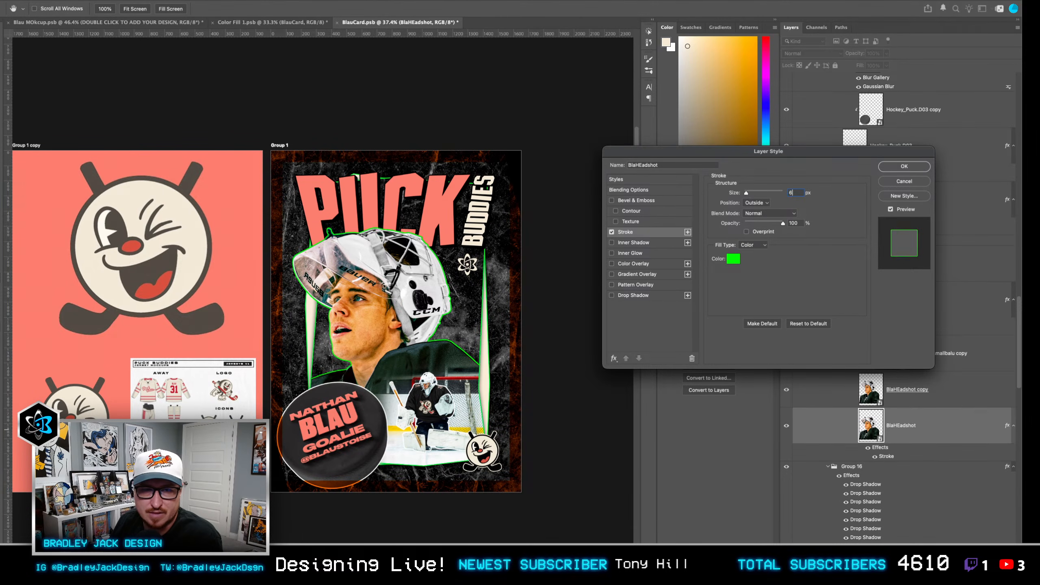
key(Return)
scroll(368, 371, up, 3)
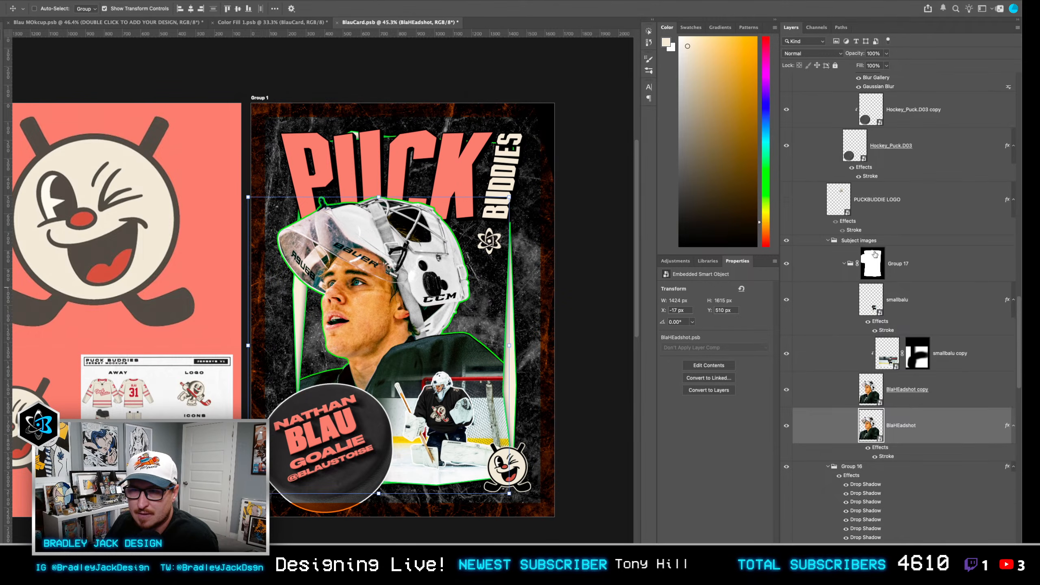
Put the title lettering's Group 16 inside a new group and give that group a 6 px green outside stroke.
scroll(876, 264, up, 10)
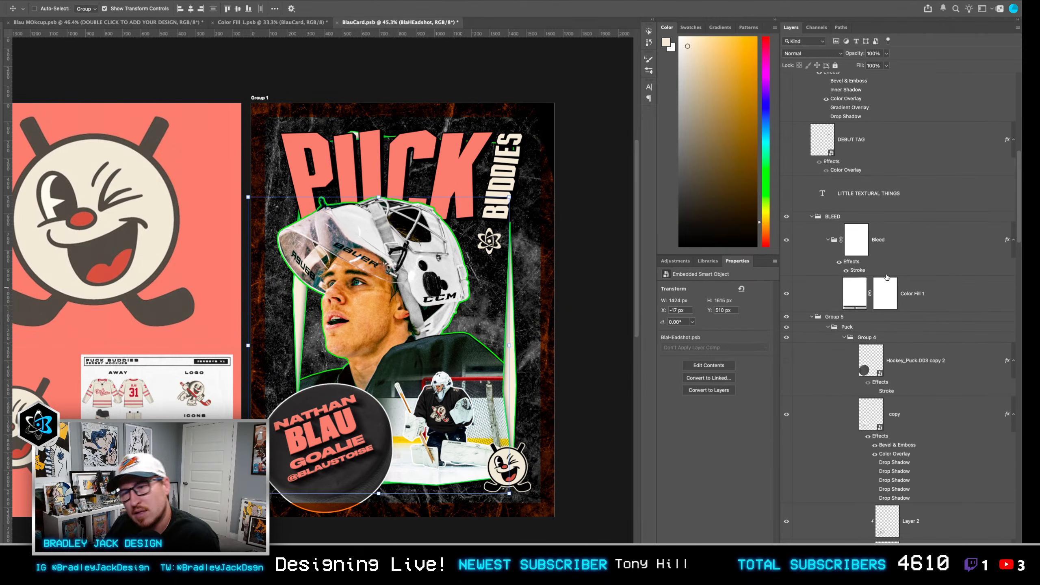
right_click(404, 171)
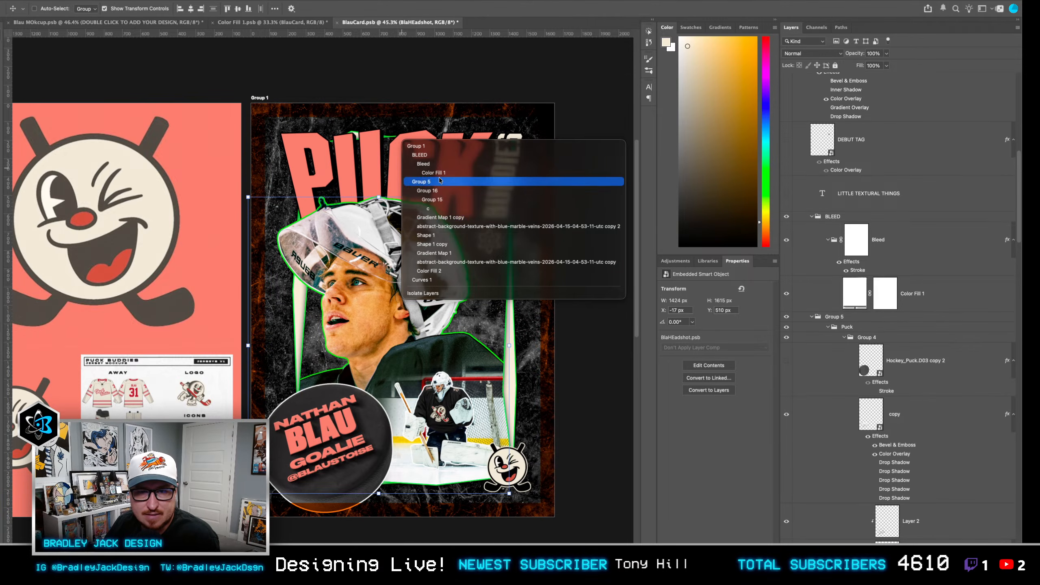
click(428, 208)
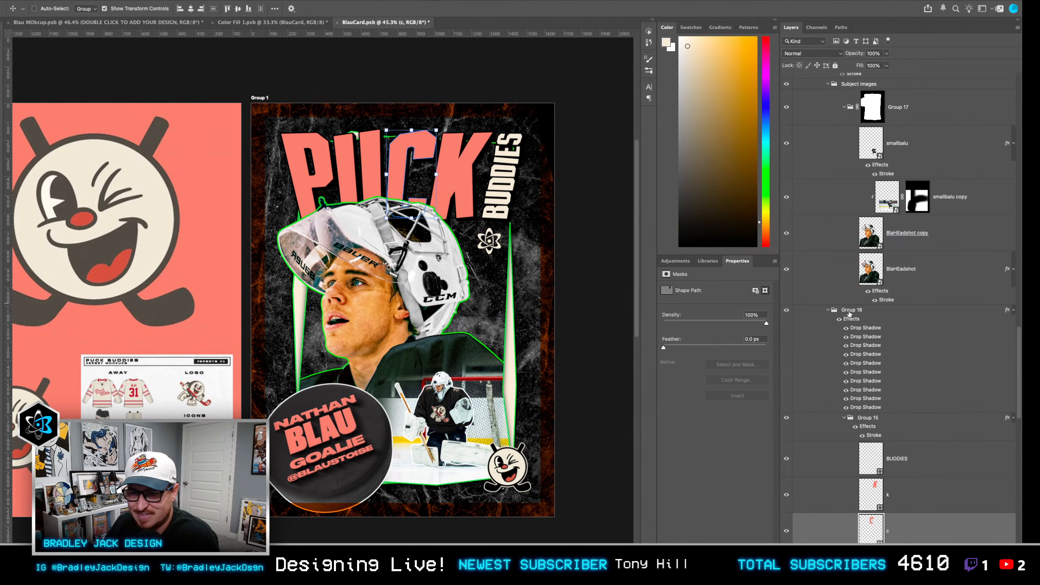
click(849, 312)
key(ctrl+g)
click(939, 549)
click(947, 491)
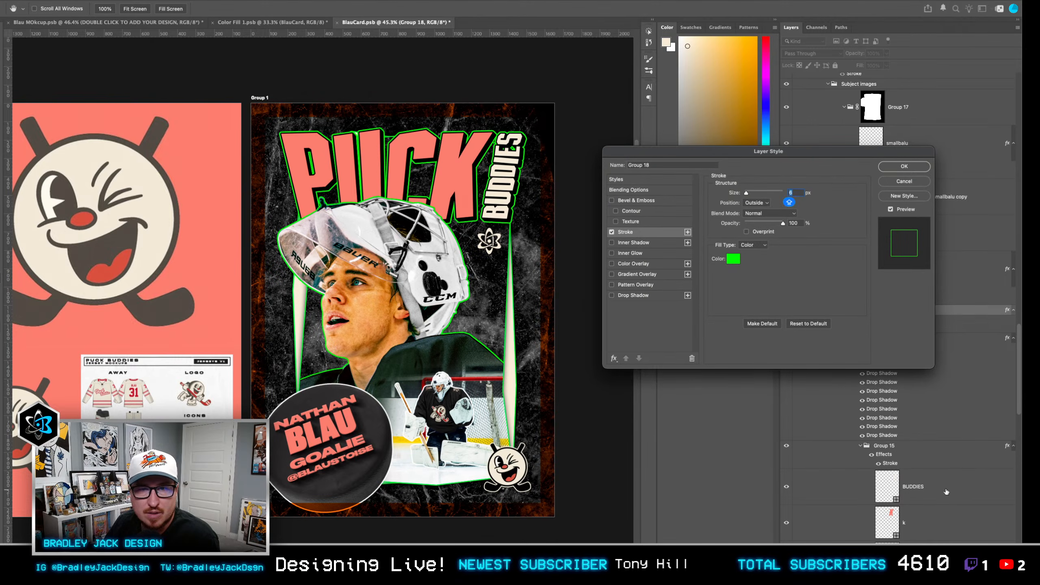
key(Return)
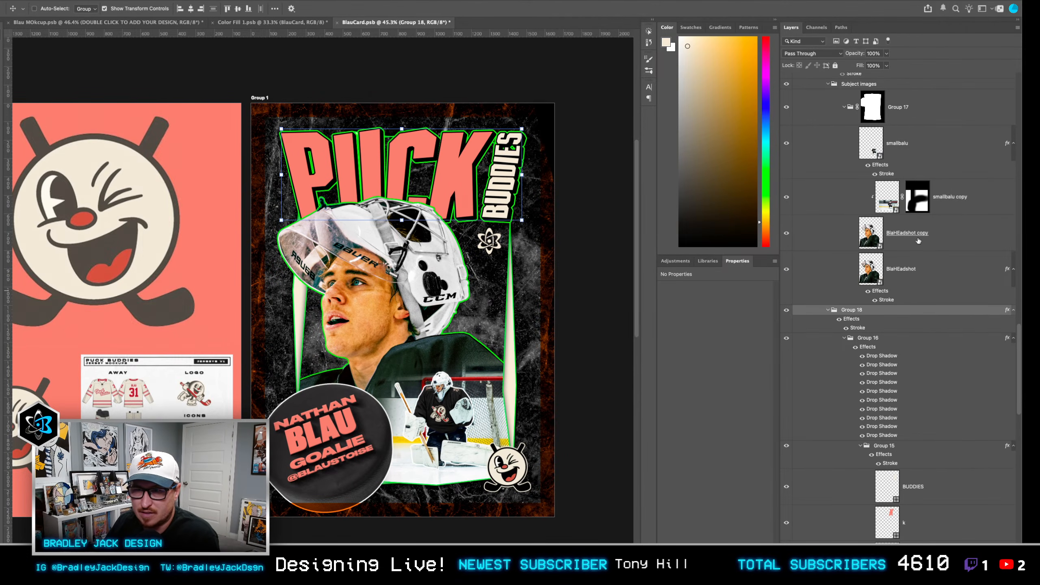
Nudge the smallbalu and smallbalu copy layers of the small goalie photo upward and slightly left.
click(927, 196)
shift+click(933, 153)
key(shift+Up)
key(shift+Up)
key(shift+Up)
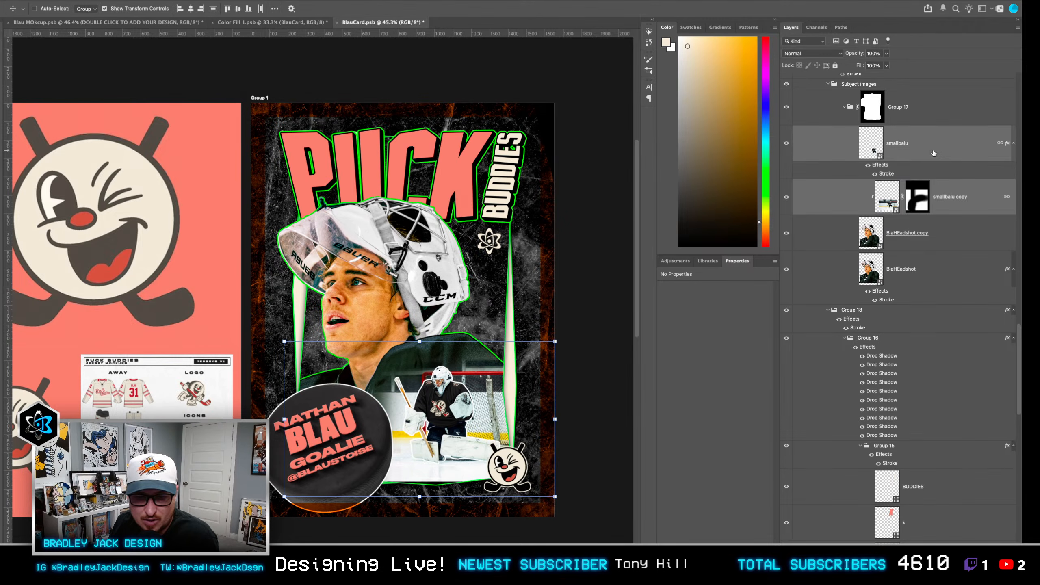
key(shift+Left)
key(shift+Up)
key(shift+Up)
key(shift+Up)
key(shift+Down)
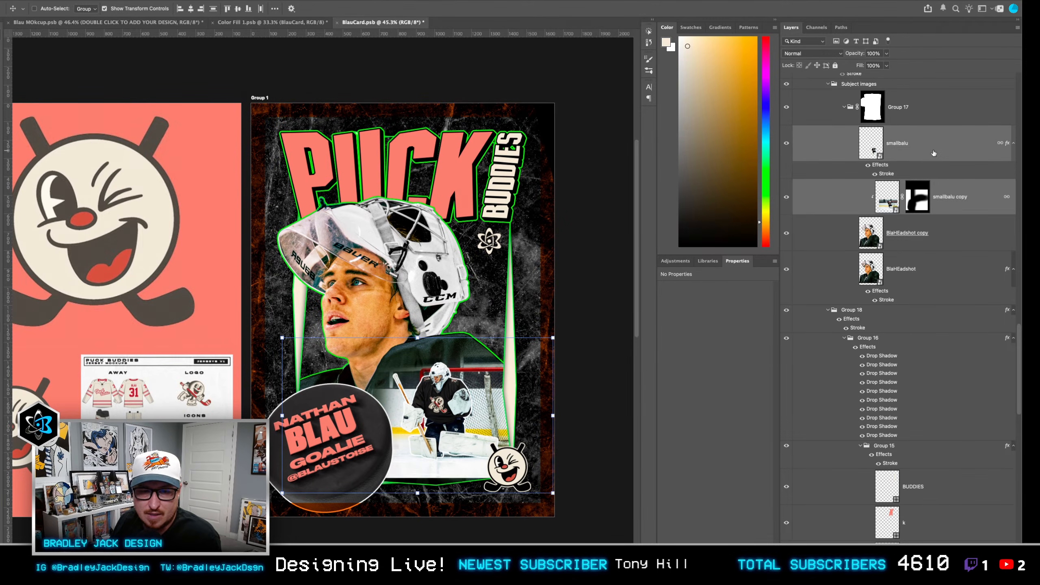
Load the smallbalu copy image's outline as a selection and open its smart object contents.
click(900, 233)
ctrl+click(910, 204)
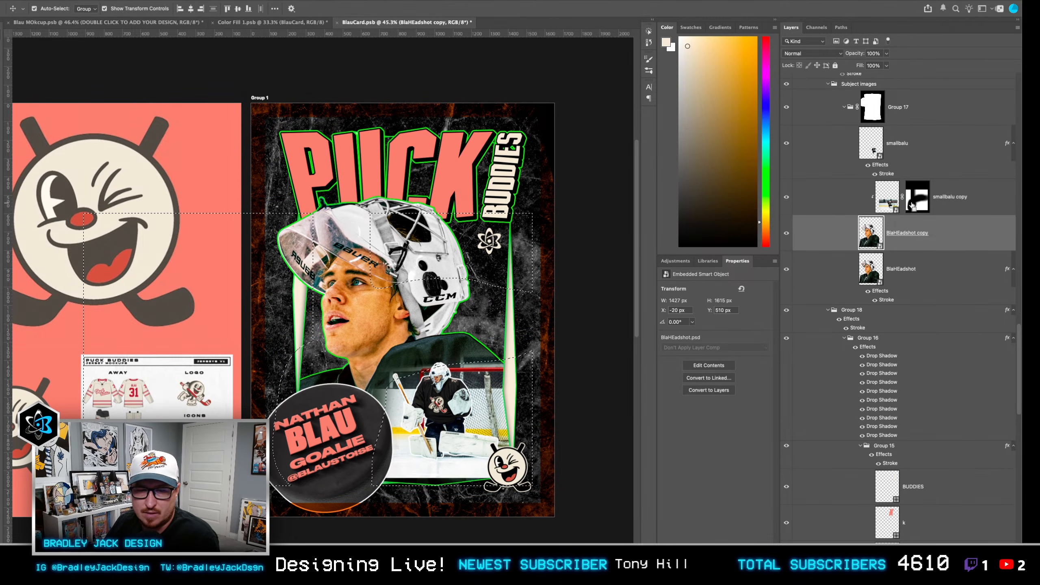
ctrl+click(887, 201)
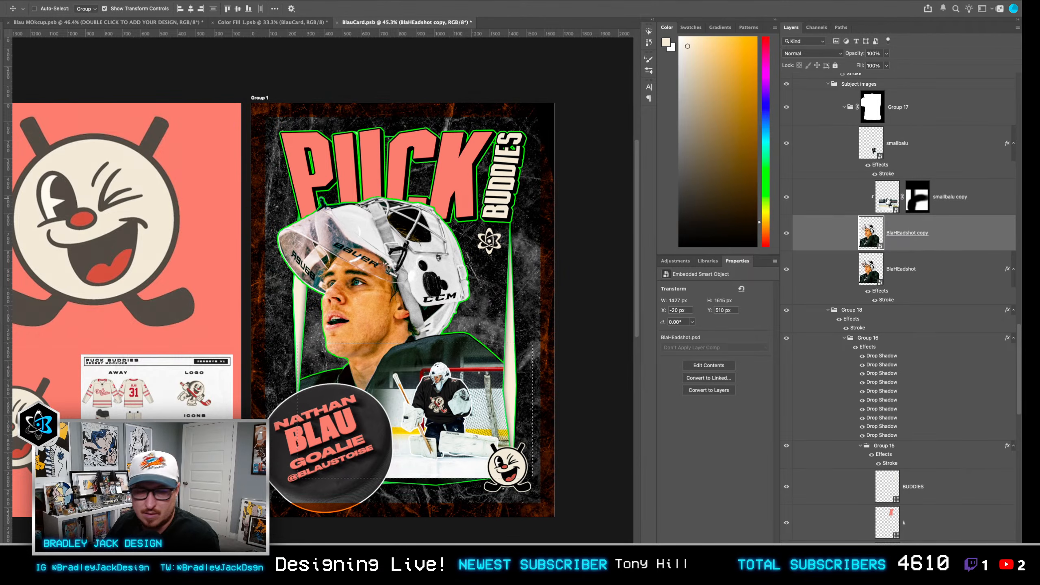
double_click(887, 200)
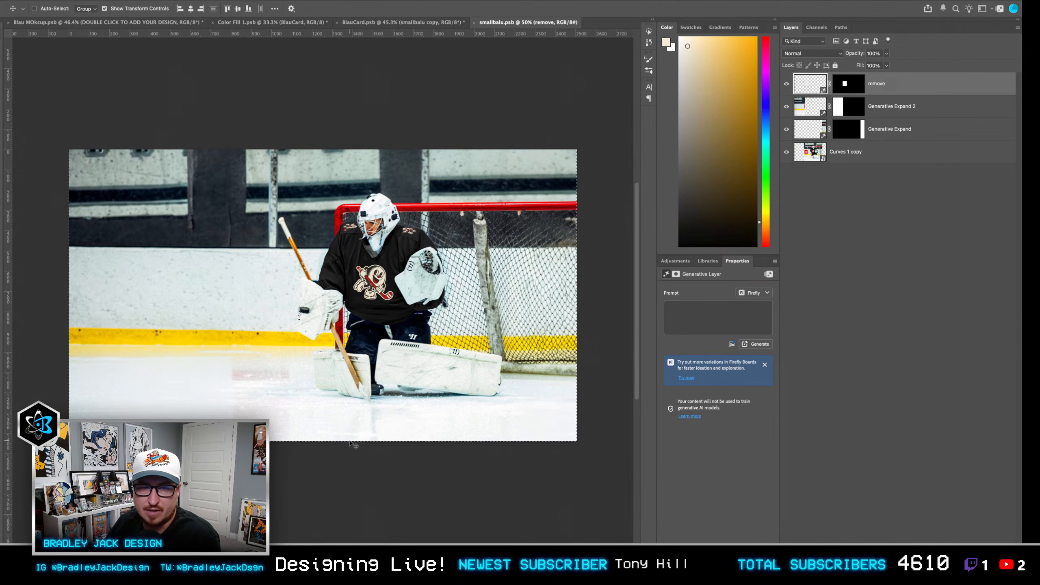
Extend the goalie photo's canvas downward with Generative Expand to add more ice, and close the smart object with the change saved.
key(c)
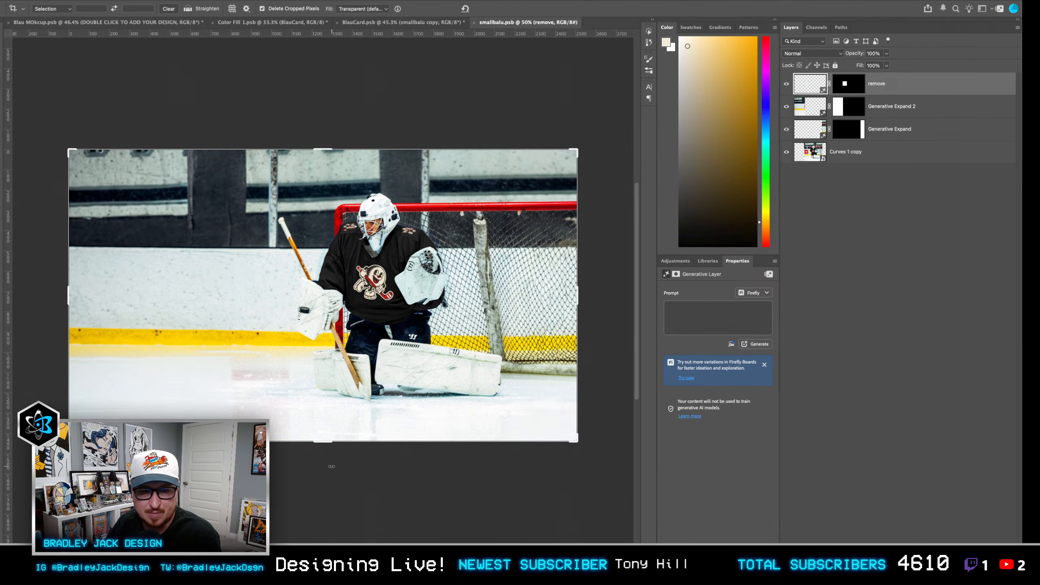
drag(325, 441, 325, 489)
click(365, 9)
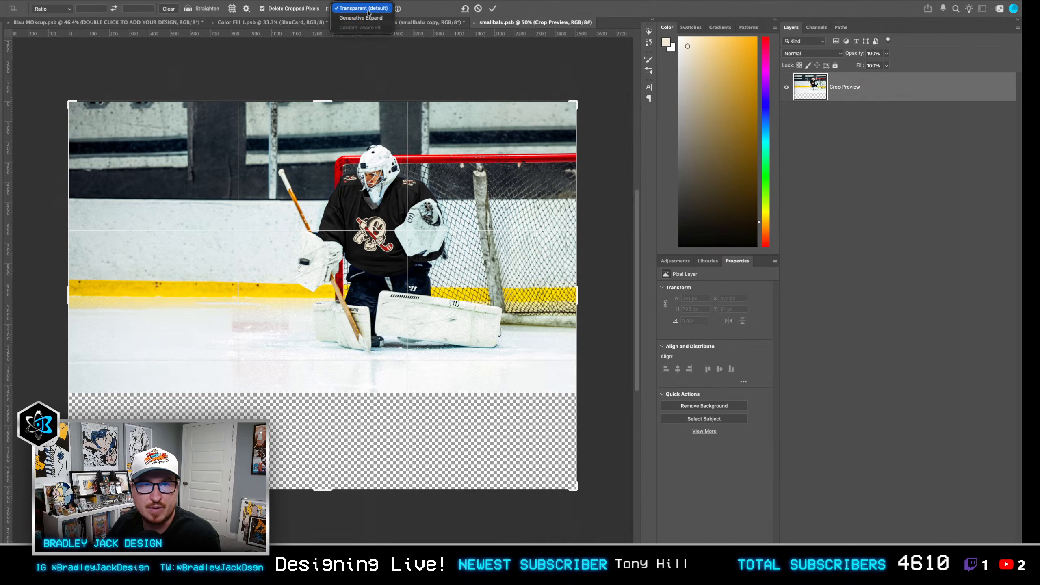
click(361, 18)
key(Return)
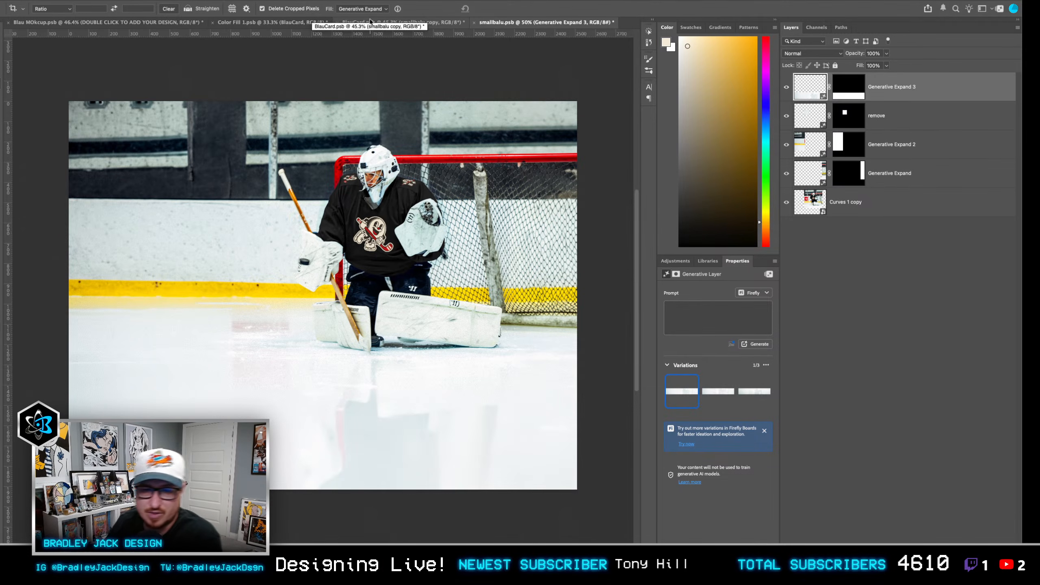
click(901, 224)
key(super+w)
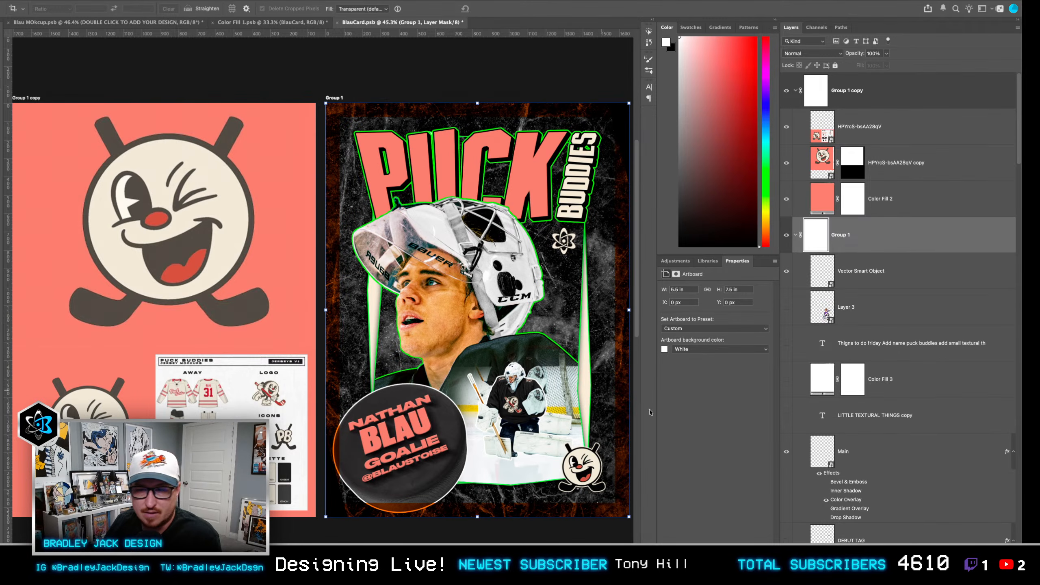
Try to nudge the linked smallbalu copy photo layer down by 40 px.
right_click(520, 401)
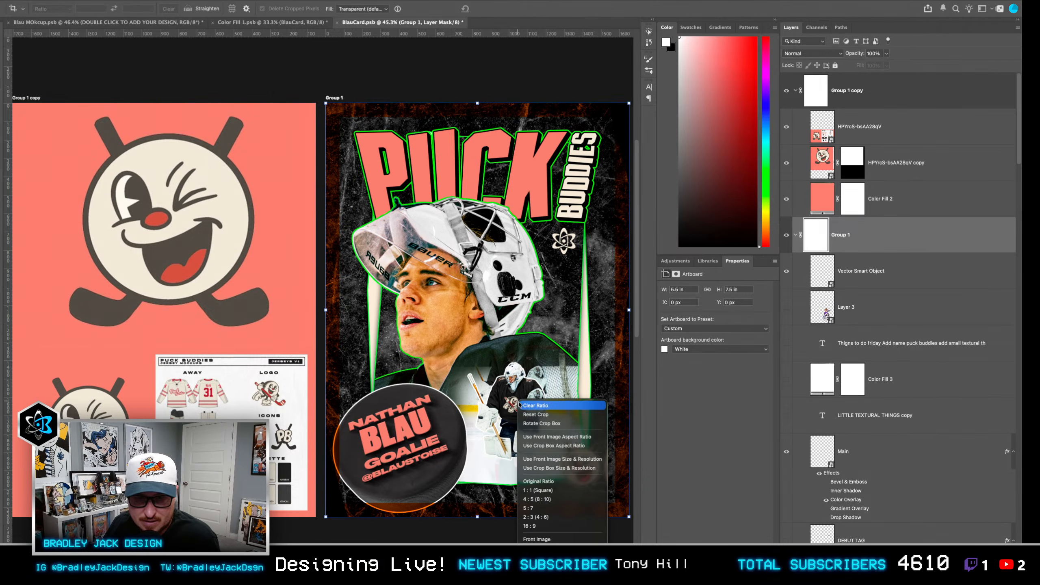
click(732, 375)
scroll(893, 387, down, 10)
scroll(881, 396, down, 10)
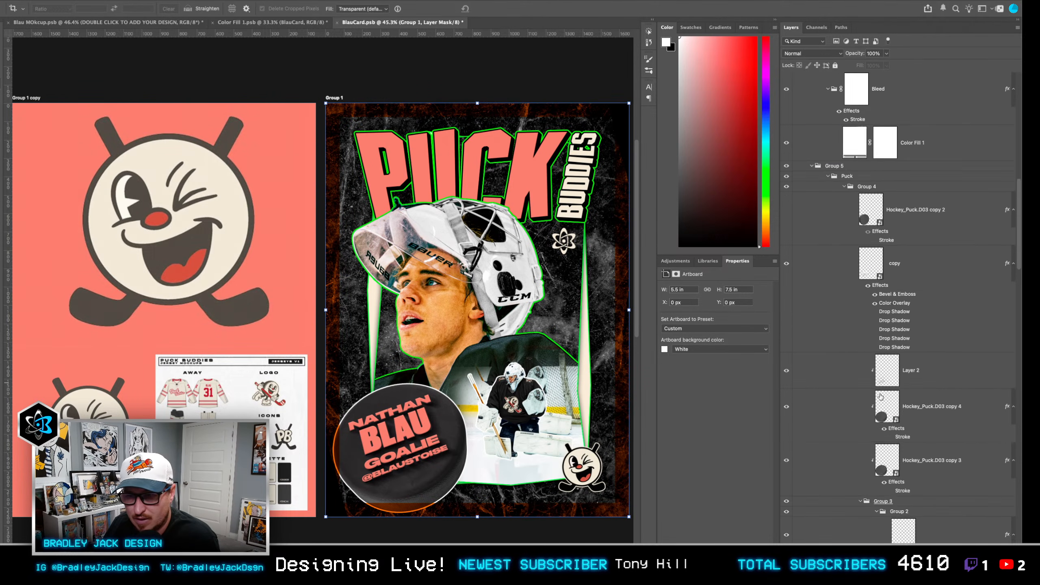
click(900, 418)
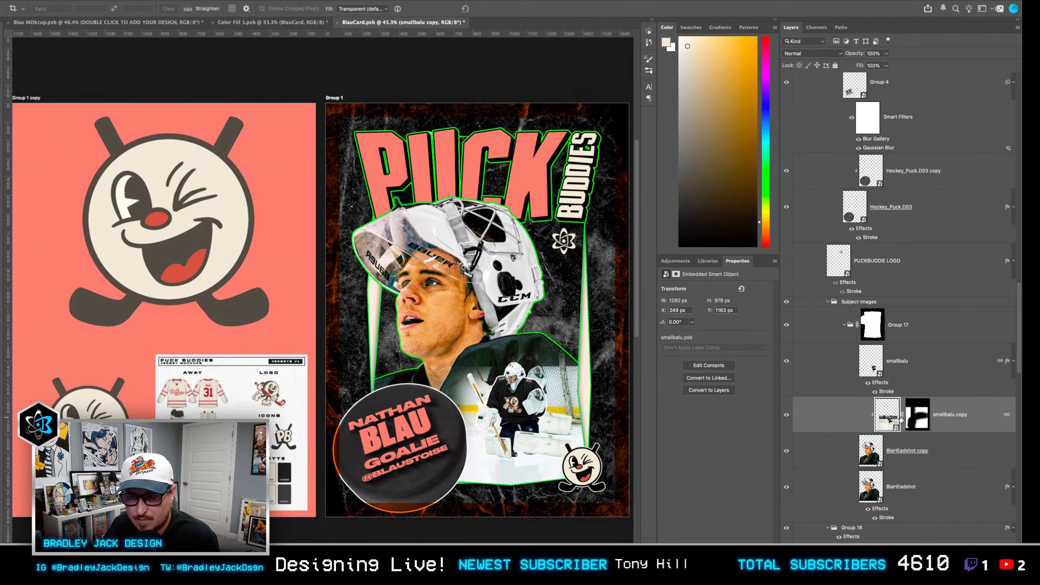
key(v)
key(shift+Down)
key(shift+Down)
key(shift+Down)
key(shift+Down)
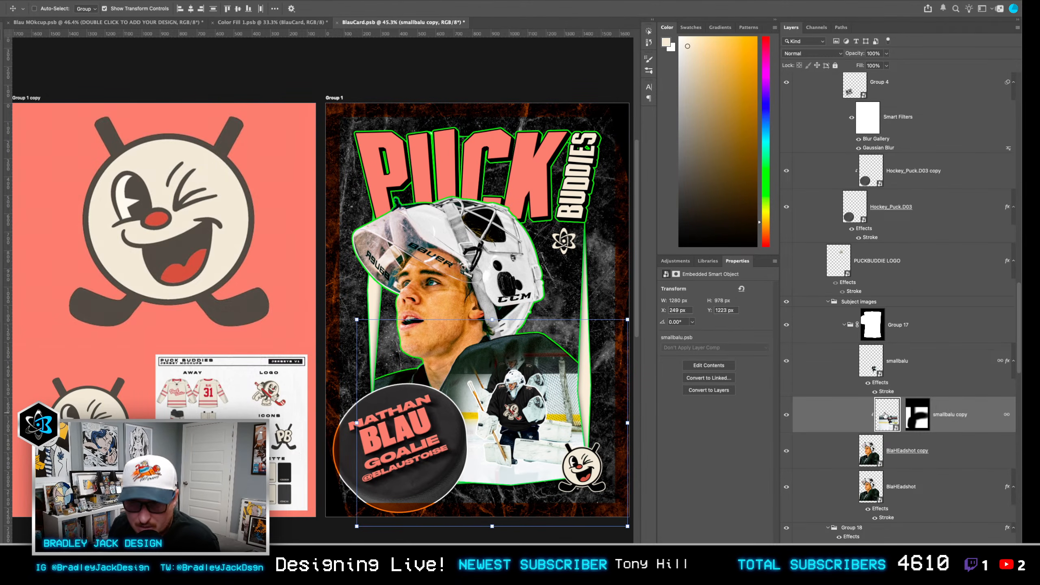
key(super+z)
Unlink the smallbalu layer from smallbalu copy and nudge only the smallbalu copy background photo down by 120 px.
right_click(940, 365)
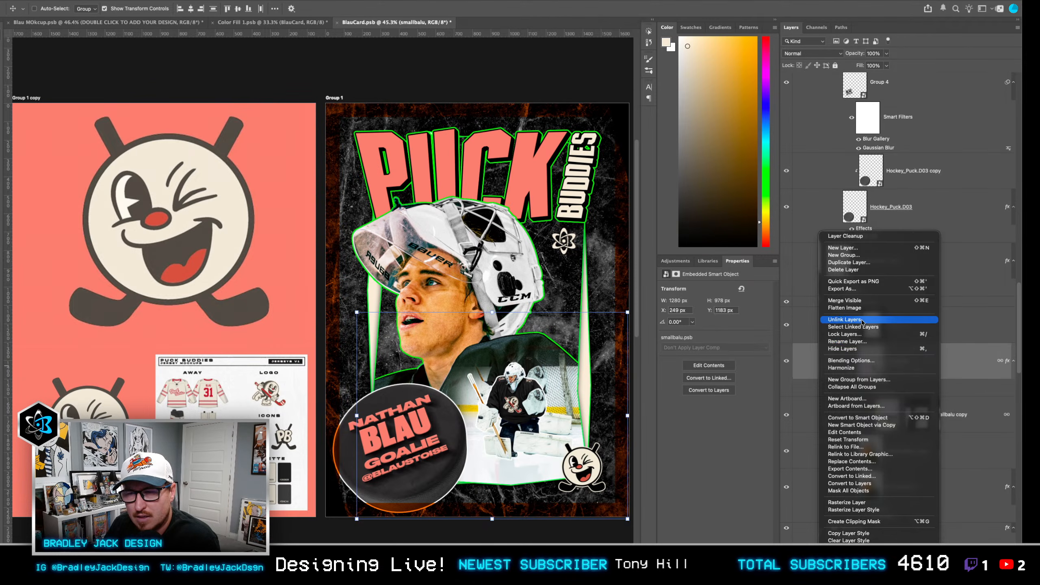
click(952, 378)
click(952, 411)
key(shift+Down)
key(shift+Down)
key(shift+Down)
key(shift+Down)
key(shift+Down)
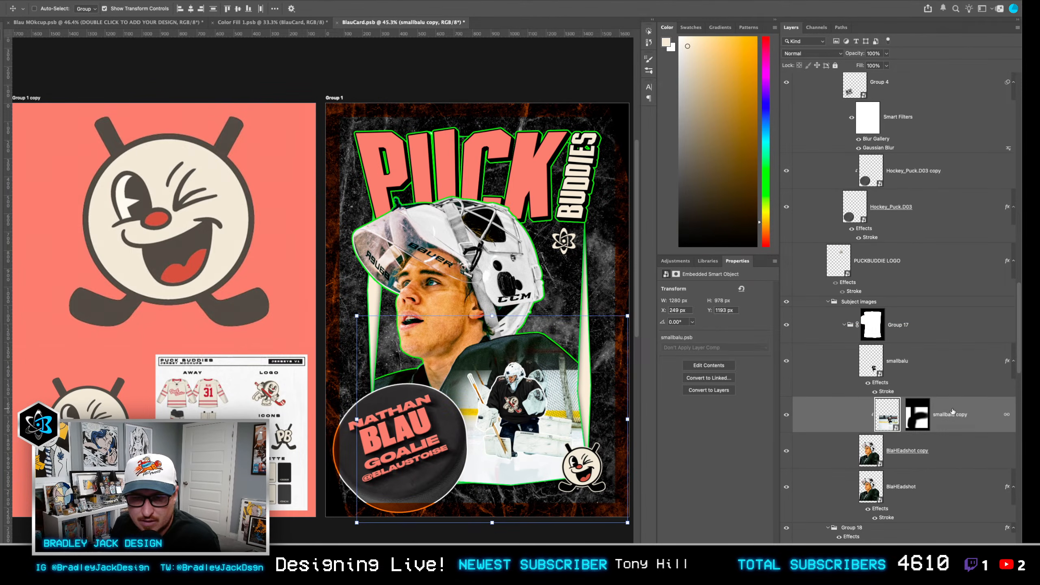
key(shift+Down)
key(shift+Down)
key(shift+Down)
key(shift+Down)
key(shift+Down)
key(shift+Down)
key(shift+Down)
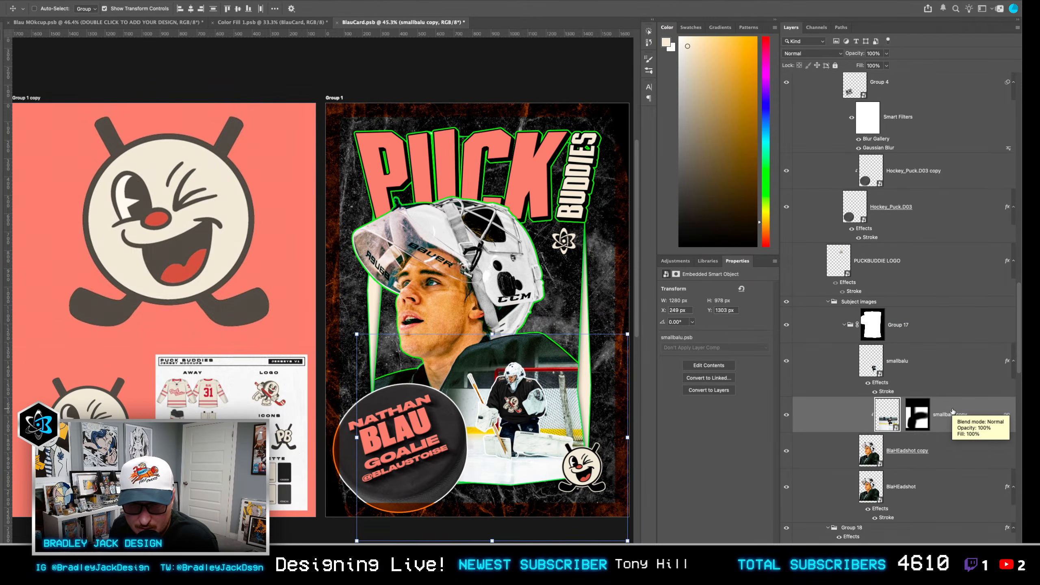
Change the stroke colour of the small goalie cutout on the smallbalu layer to bright green 00ff2a.
click(890, 381)
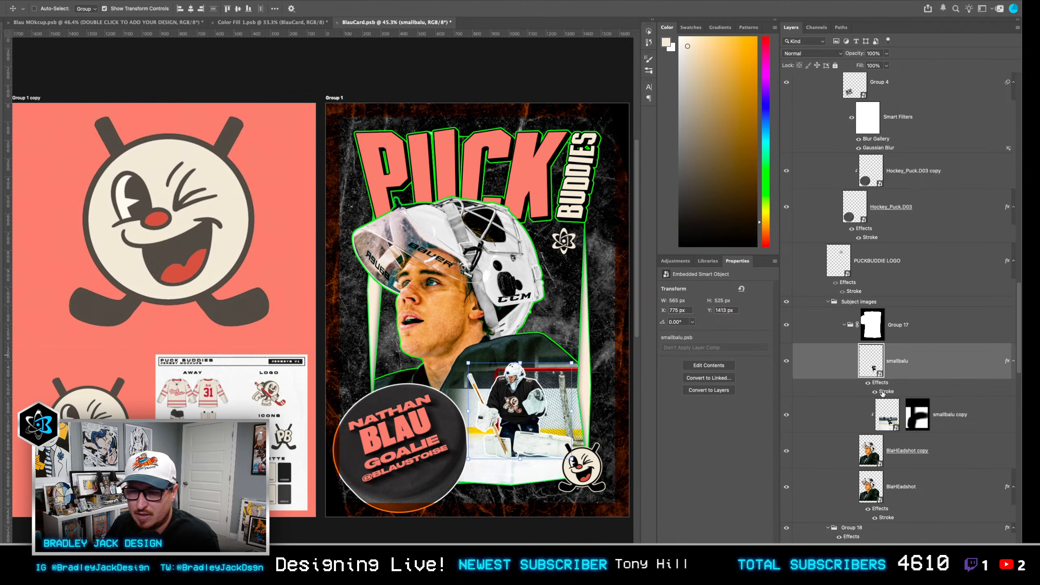
double_click(884, 391)
click(734, 259)
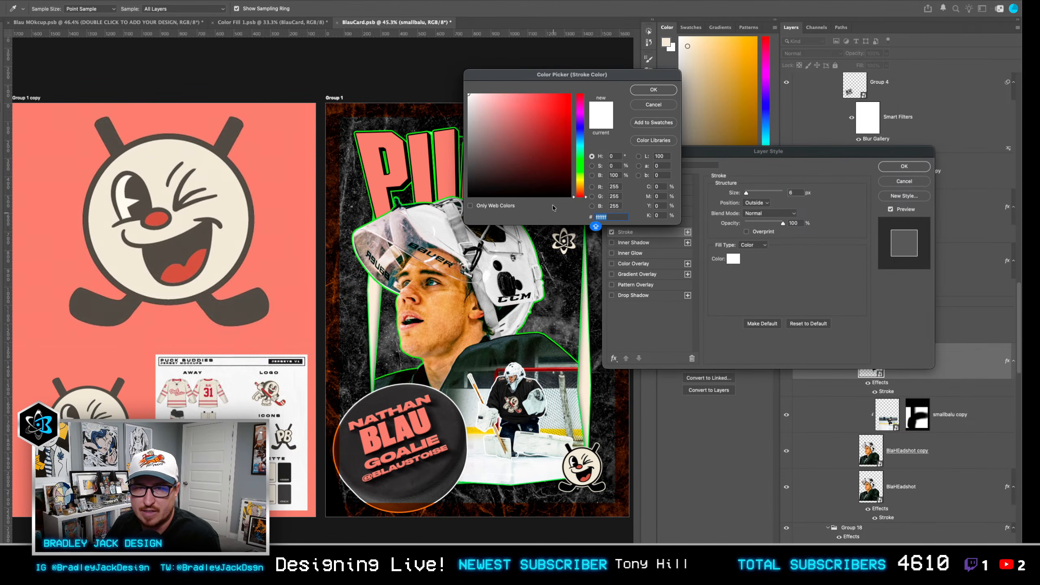
click(581, 162)
drag(563, 102, 619, 56)
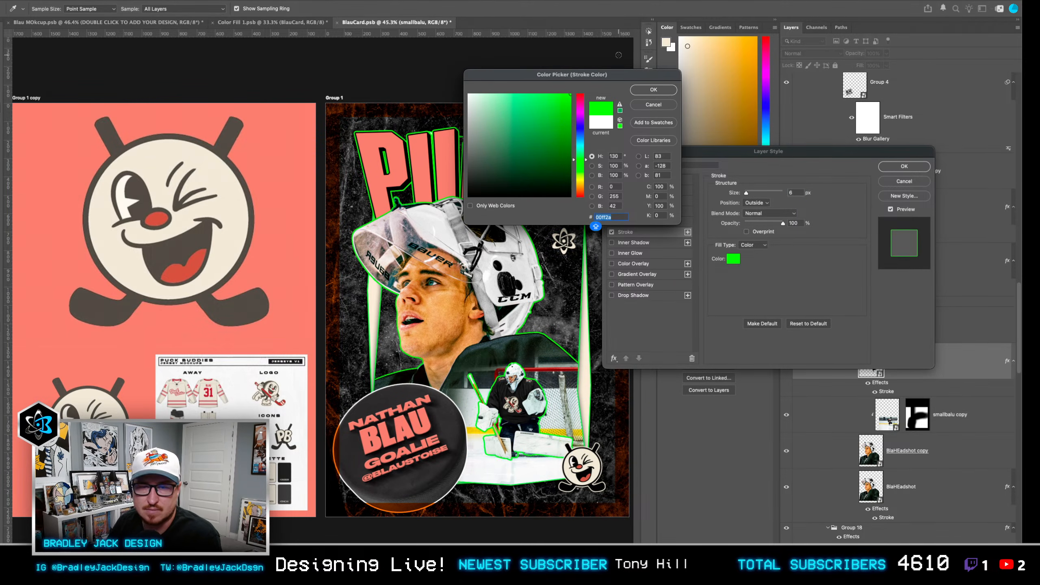
key(Return)
key(Return)
Give the mascot logo in the card's lower corner a 6 px green outside stroke.
right_click(578, 455)
click(606, 462)
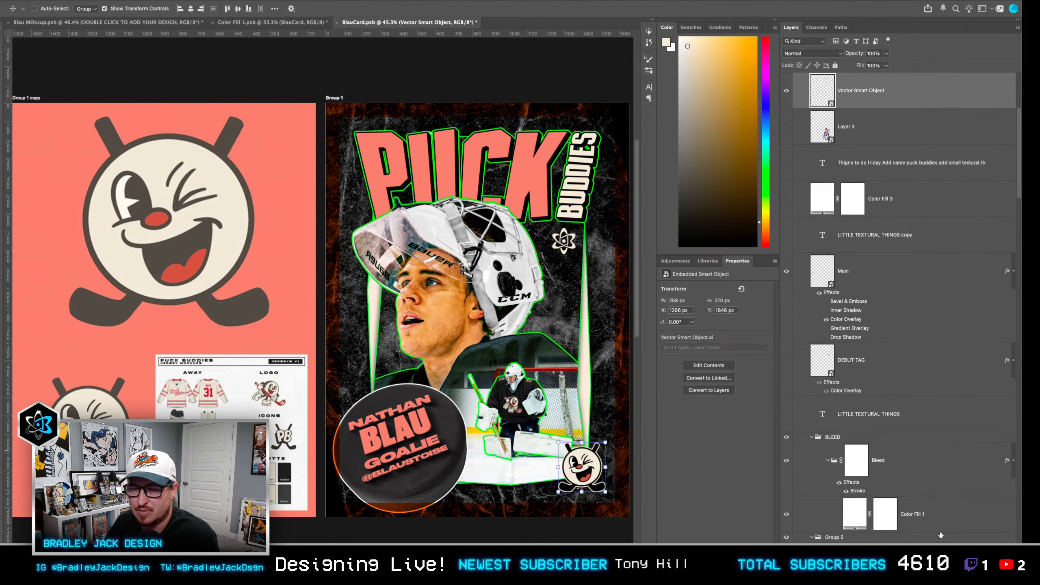
click(936, 549)
click(946, 491)
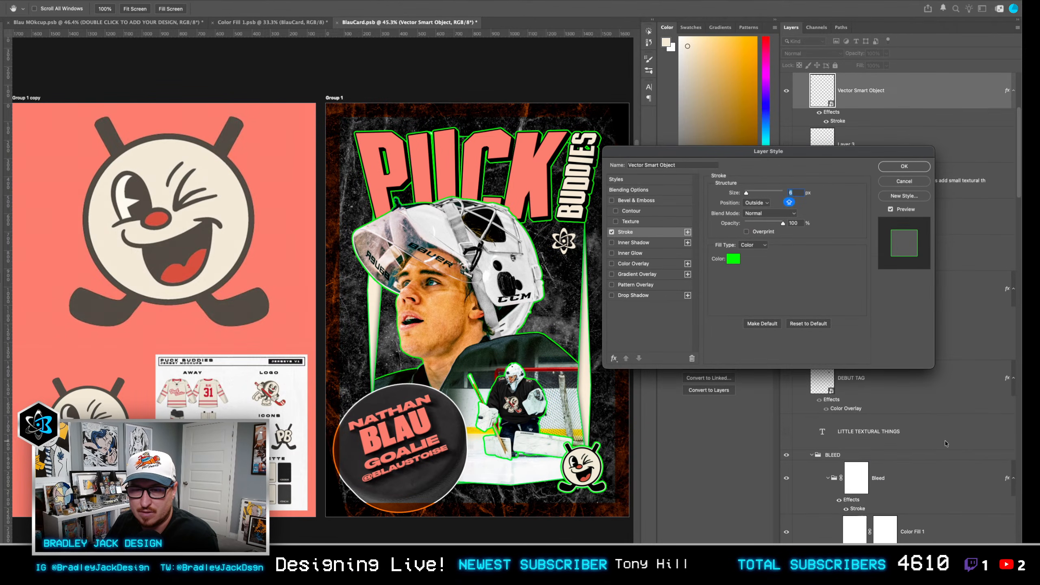
key(Return)
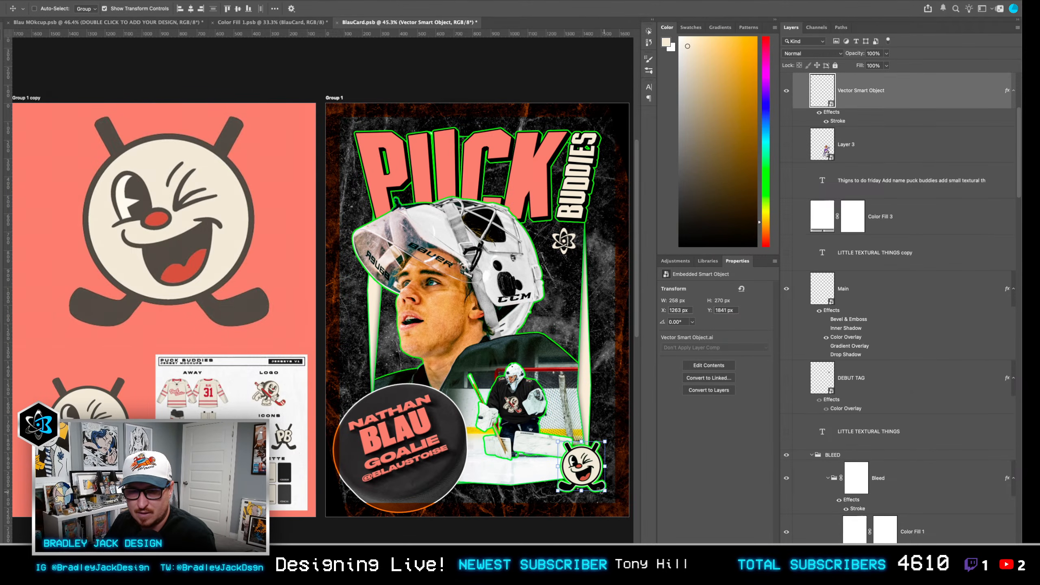
Scale the mascot logo down to about 239 × 250 px and nudge it slightly upward.
drag(608, 495, 606, 491)
key(Return)
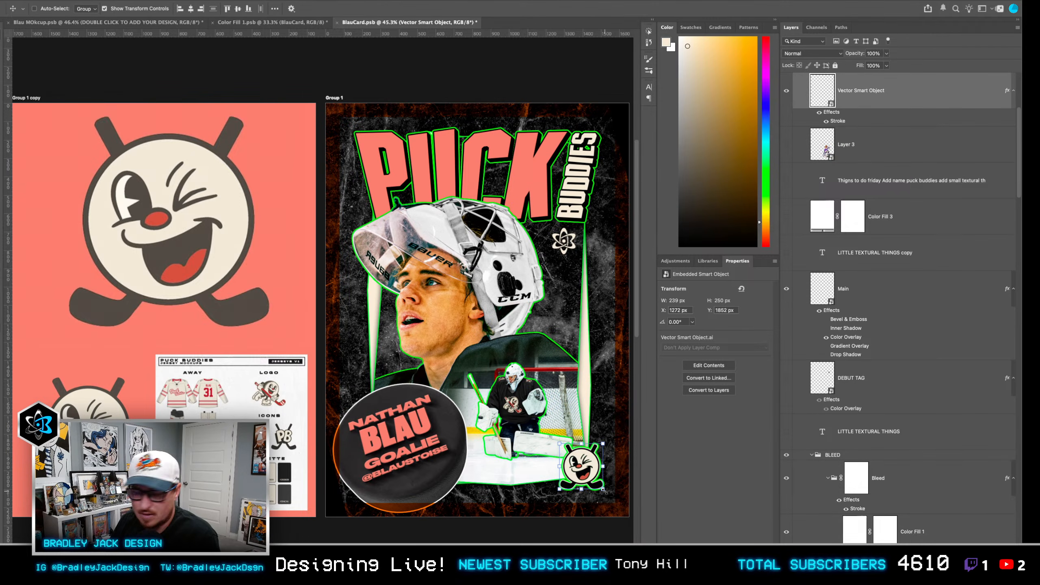
key(Up)
key(Up)
key(Up)
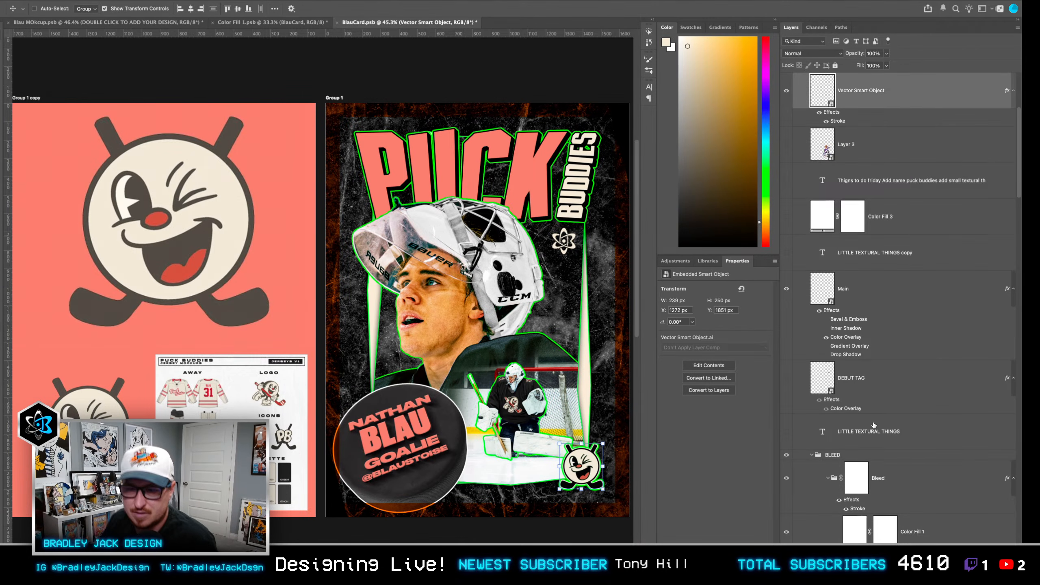
Enlarge the mascot logo to about 445 × 467 px above the small goalie and place its layer beneath smallbalu in Group 17.
click(867, 433)
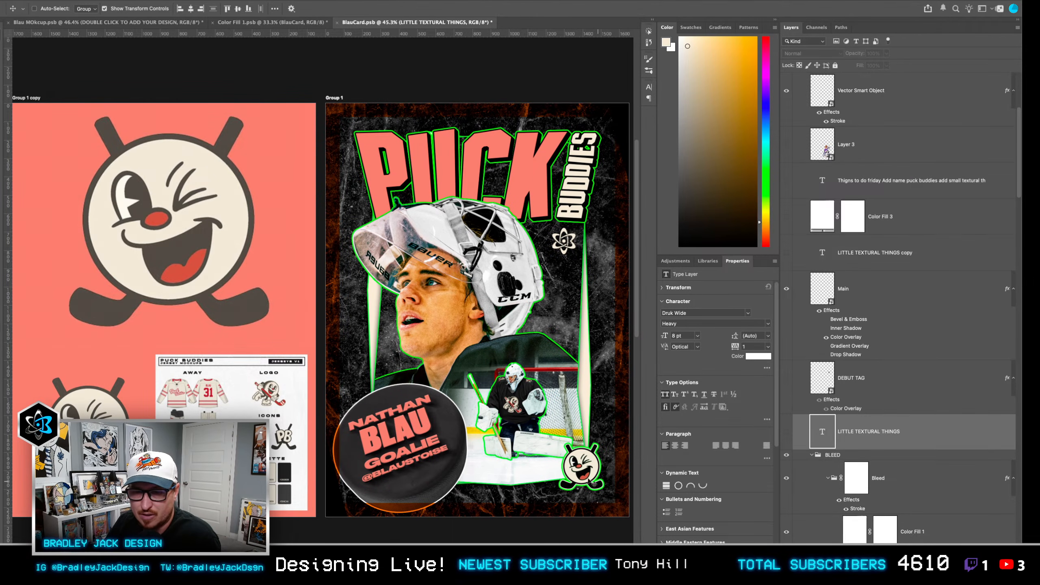
right_click(579, 458)
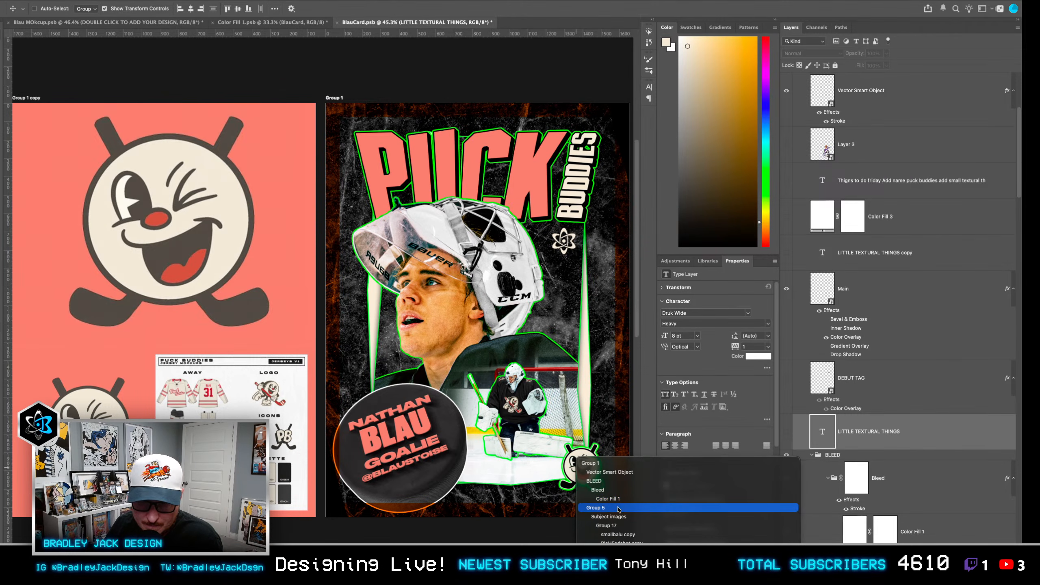
scroll(618, 509, down, 3)
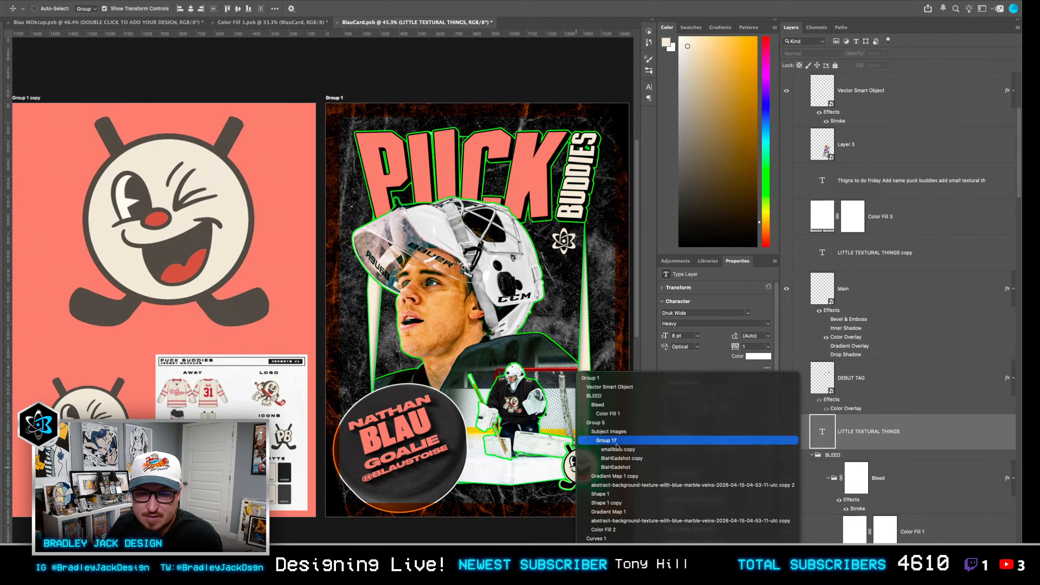
click(610, 387)
drag(584, 468, 532, 342)
key(Return)
drag(851, 102, 906, 318)
mouse_move(540, 342)
mouse_down()
mouse_move(530, 345)
mouse_move(562, 373)
mouse_move(549, 356)
mouse_up()
key(Return)
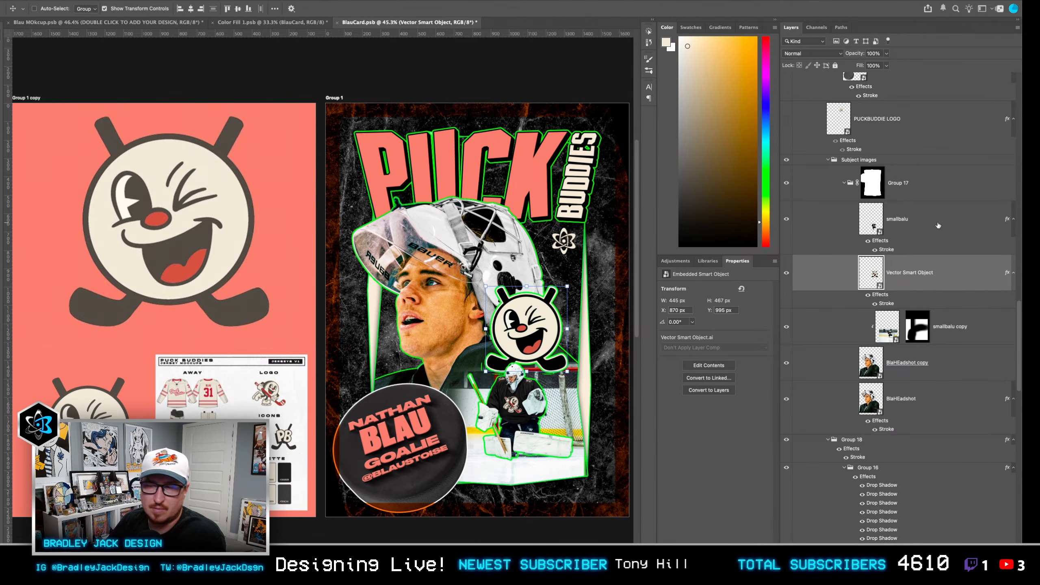
Hide the mascot logo's stroke and make four independent smart object copies of the logo.
click(875, 303)
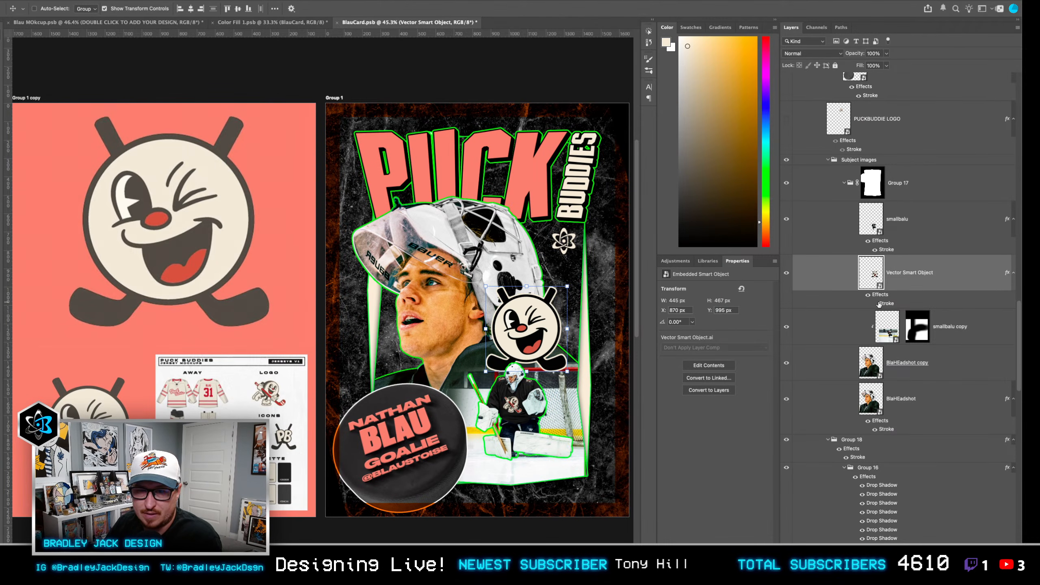
right_click(906, 287)
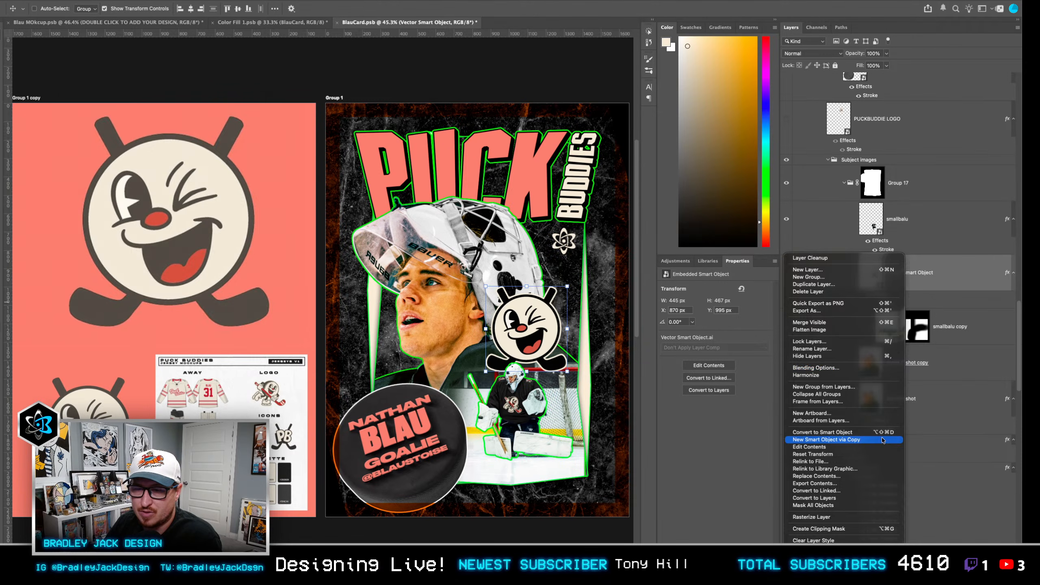
click(860, 440)
right_click(903, 283)
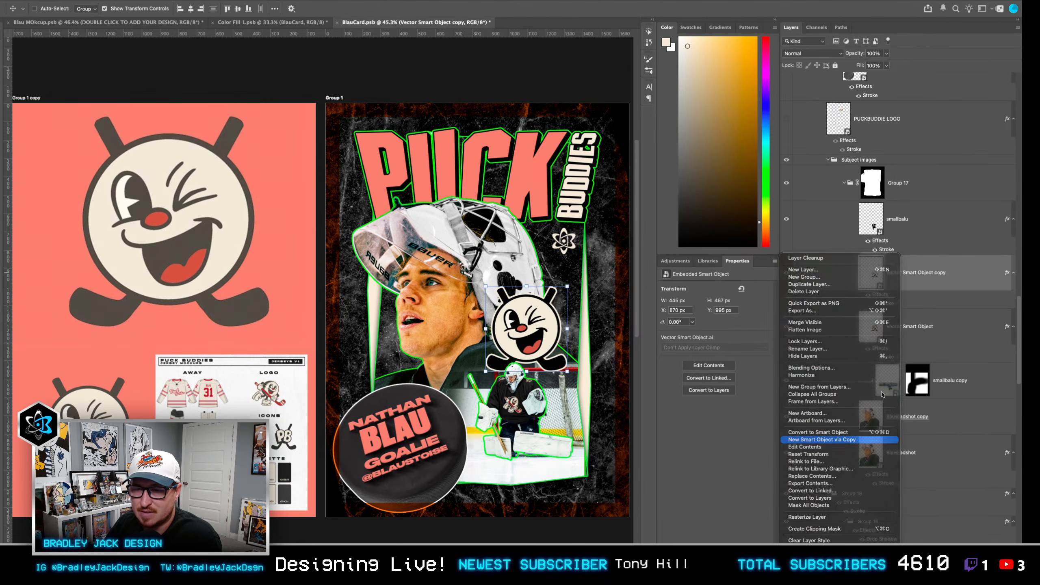
click(870, 440)
right_click(897, 339)
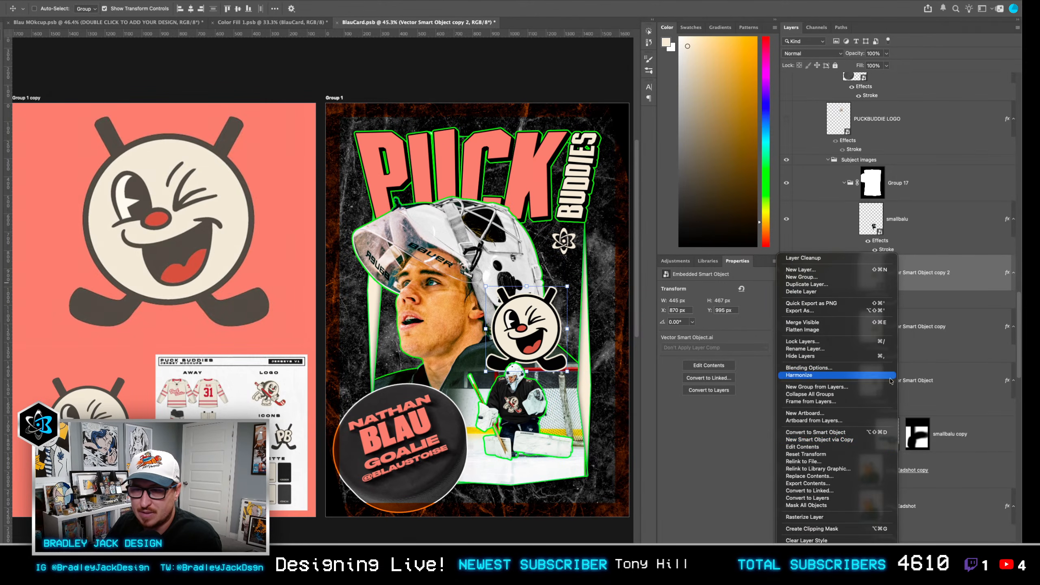
click(870, 440)
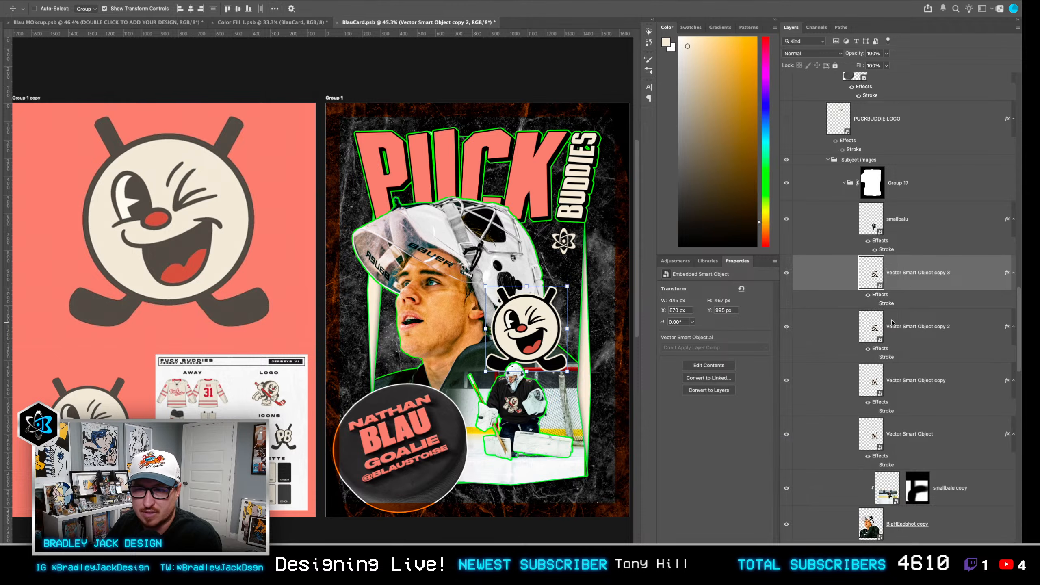
right_click(912, 286)
click(870, 439)
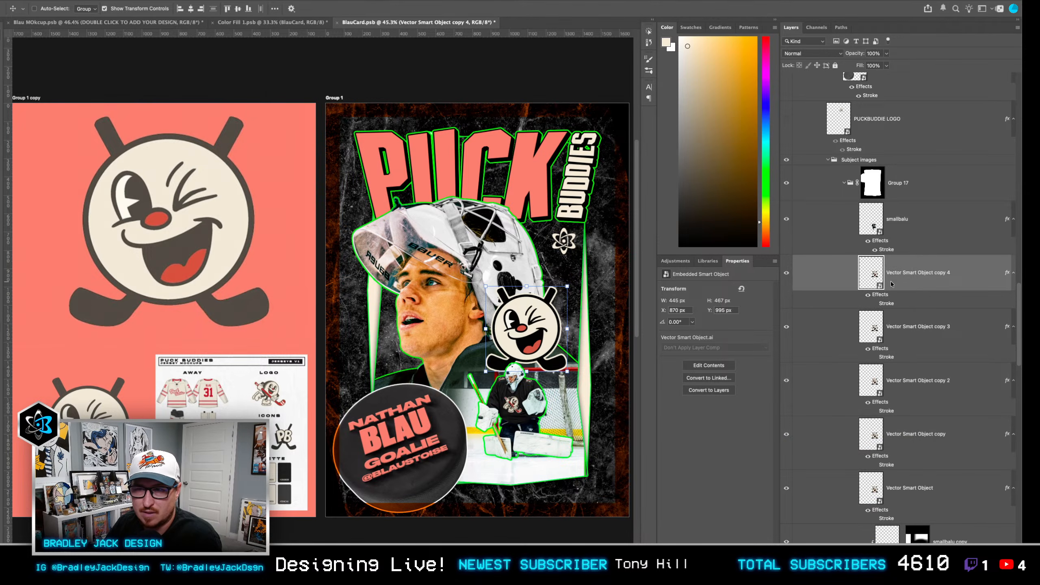
Edit Vector Smart Object copy 4 in Illustrator so only the red nose and tongue remain, and save and close it.
double_click(871, 275)
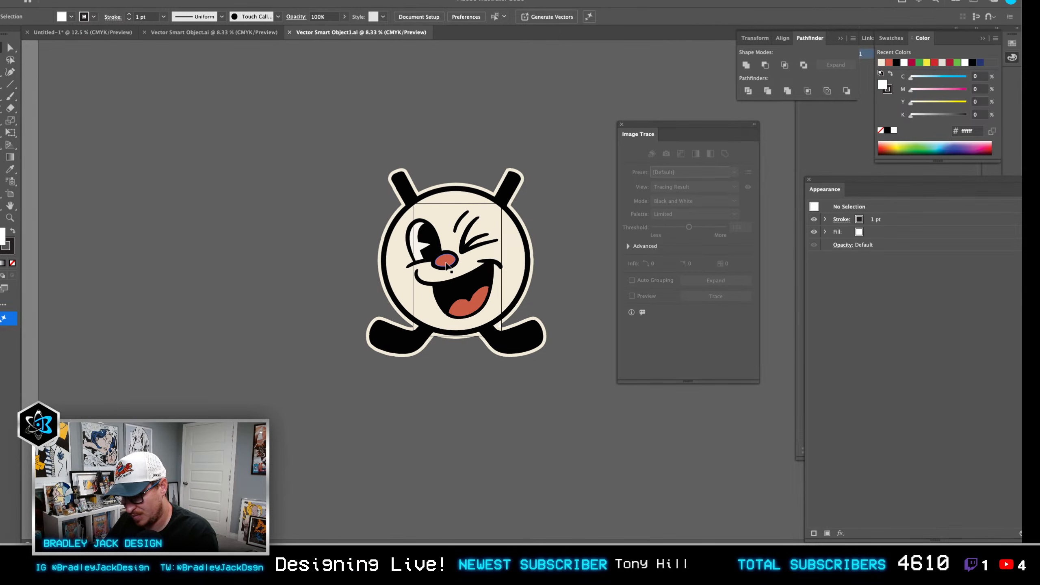
key(y)
click(446, 264)
key(super+c)
key(super+a)
key(Delete)
key(super+f)
key(super+s)
key(super+w)
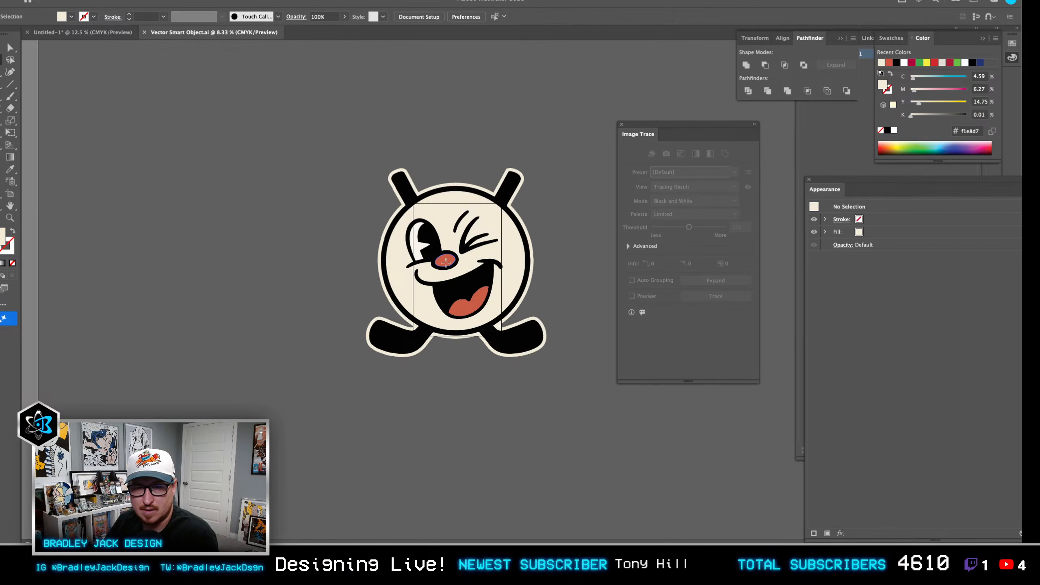
Switch back to Photoshop and align the red nose and tongue layer with the mascot's face.
key(super+Tab)
scroll(528, 349, up, 10)
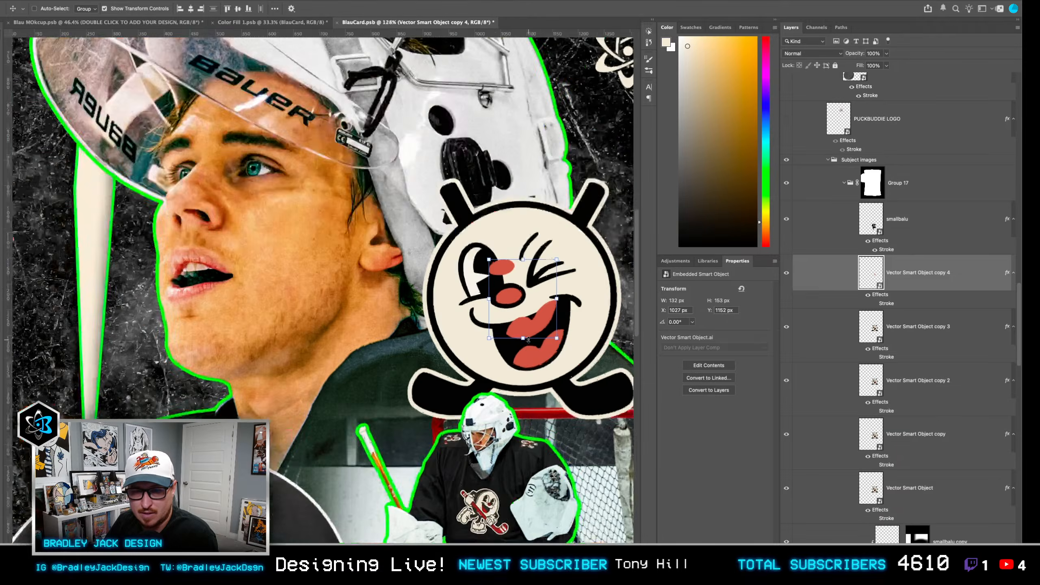
drag(524, 320, 536, 373)
Reduce Vector Smart Object copy 3 to the off-white eye shape in Illustrator, save it, and align it with the mascot's eye in Photoshop.
double_click(873, 331)
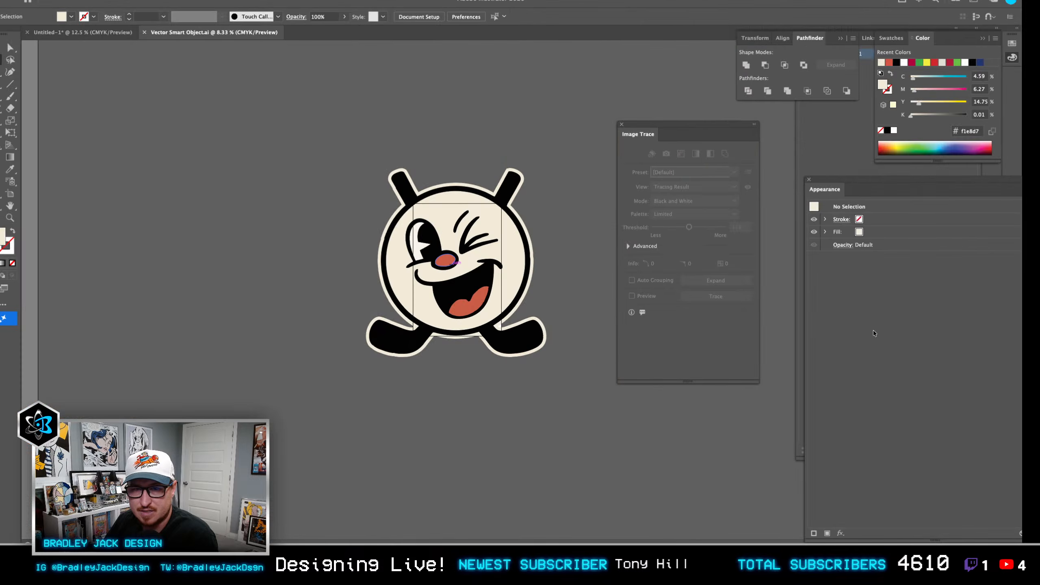
scroll(475, 275, up, 2)
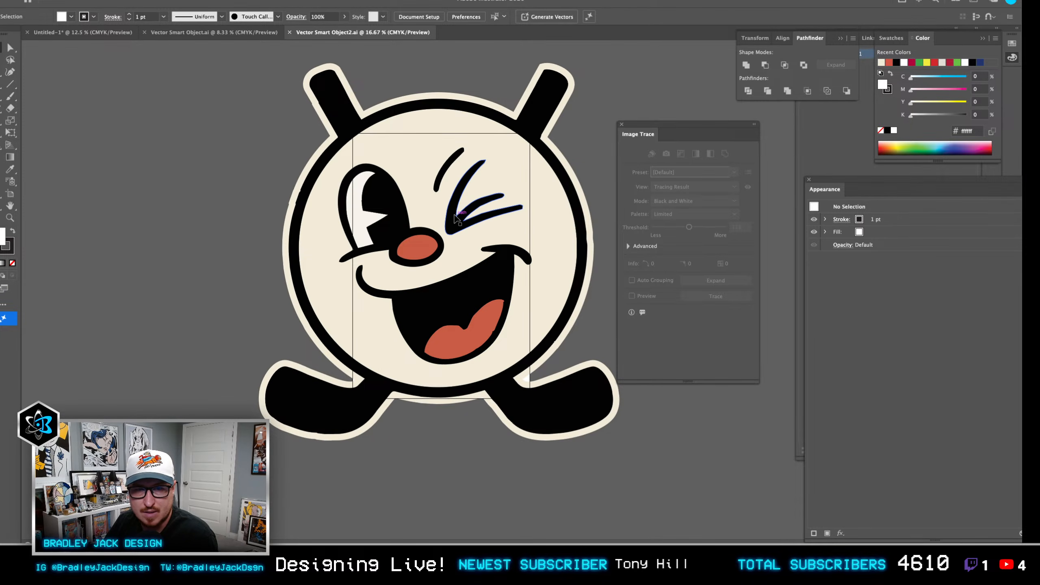
click(362, 217)
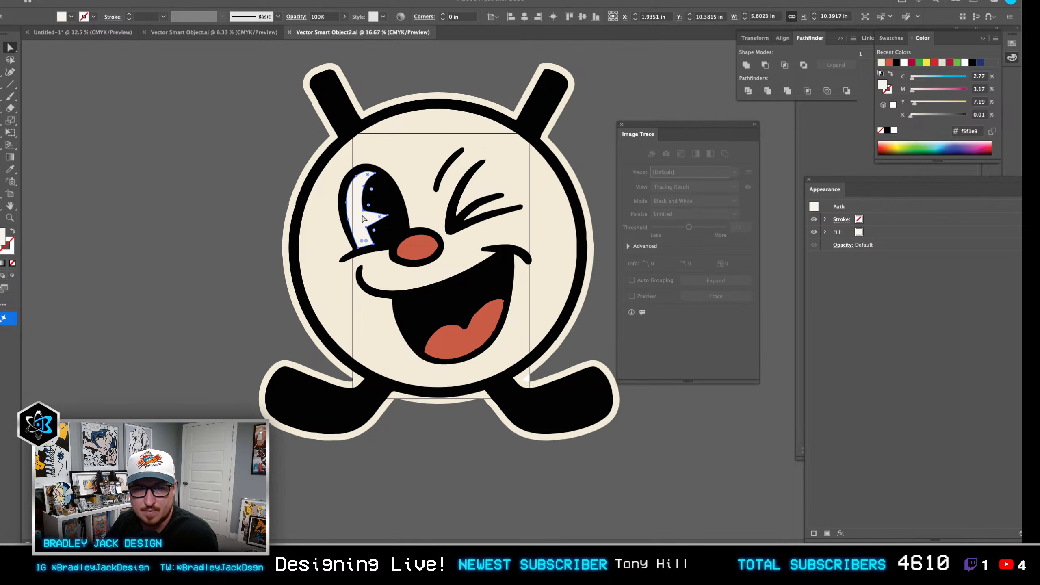
key(super+c)
key(super+a)
key(Delete)
key(super+f)
key(super+s)
key(super+Tab)
drag(518, 297, 433, 250)
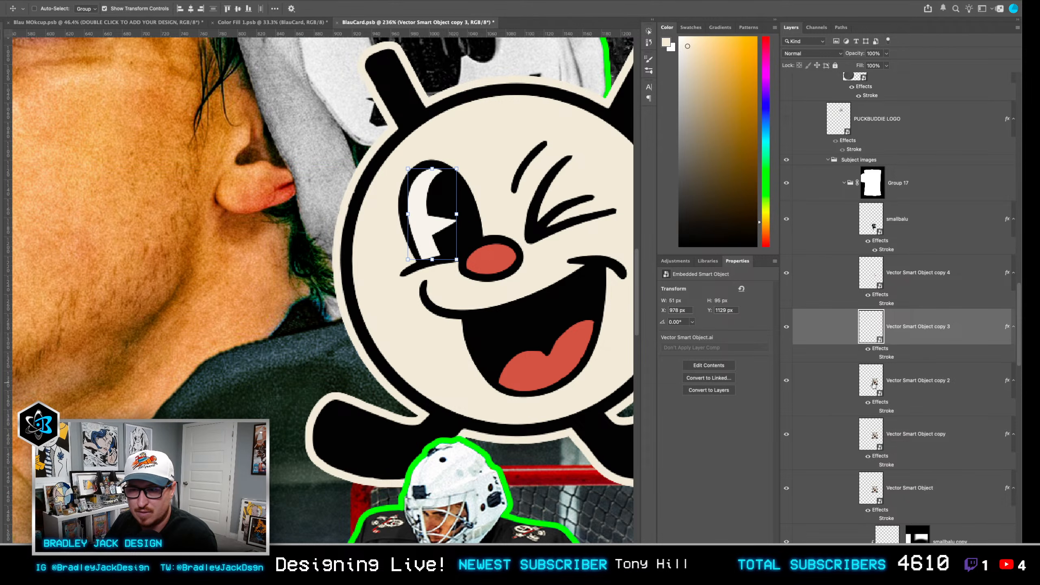
Open Vector Smart Object copy 2 in Illustrator and keep only the black eye, nose, wink and mouth shapes.
double_click(874, 384)
scroll(471, 250, up, 1)
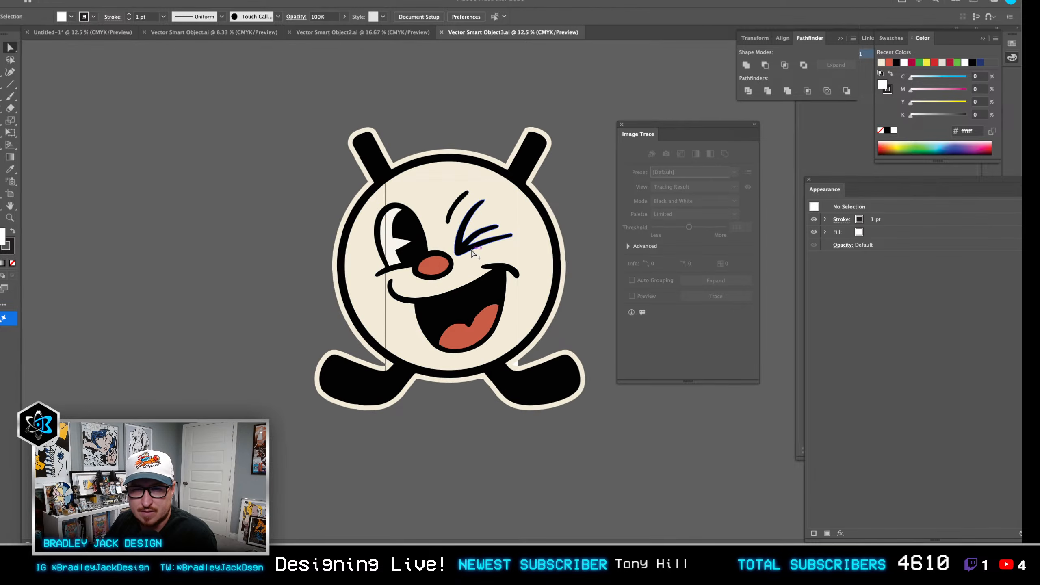
click(416, 243)
shift+click(458, 242)
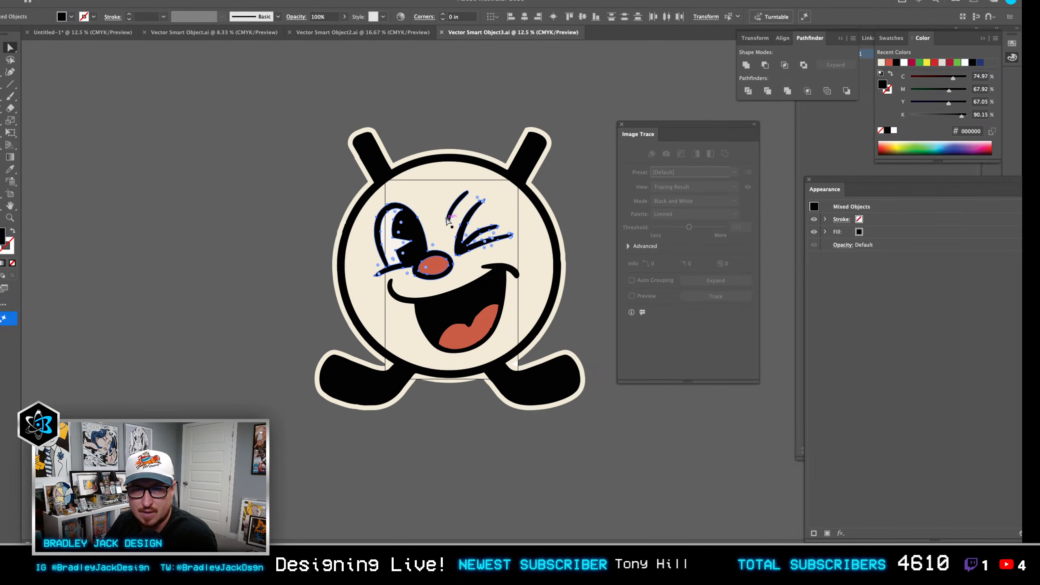
shift+click(475, 336)
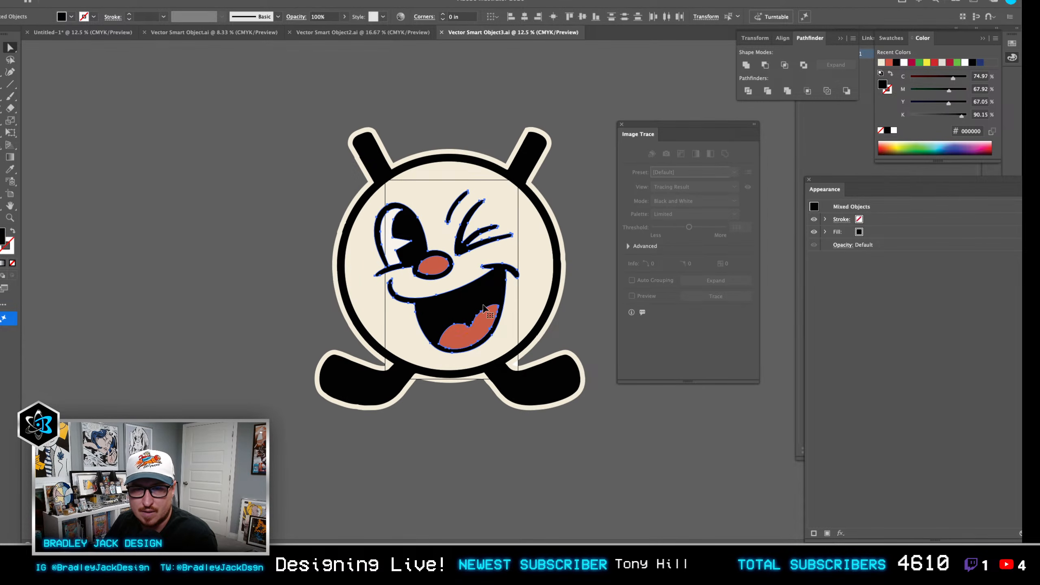
key(Delete)
key(super+a)
key(Delete)
key(super+f)
key(super+shift+a)
Remove the inner cut-out of the open eye so that it becomes a solid black shape, keeping the nose outline.
click(411, 243)
key(Delete)
key(super+z)
key(super+shift+a)
click(411, 241)
key(Delete)
key(Delete)
key(Delete)
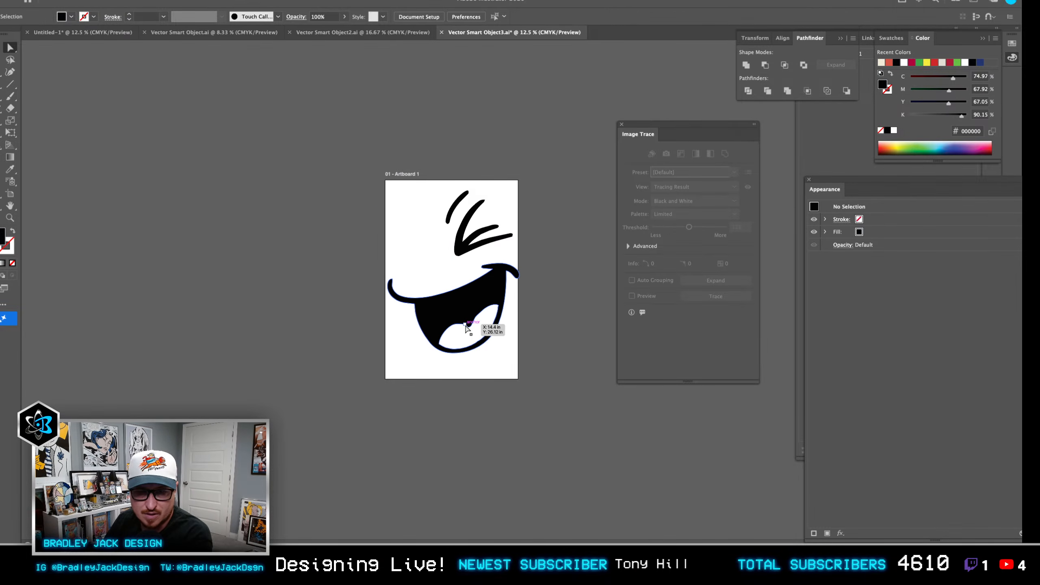
key(super+z)
key(super+a)
key(super+shift+a)
Remove the inner cut-outs of the mouth and nose so that both become solid black shapes.
click(465, 325)
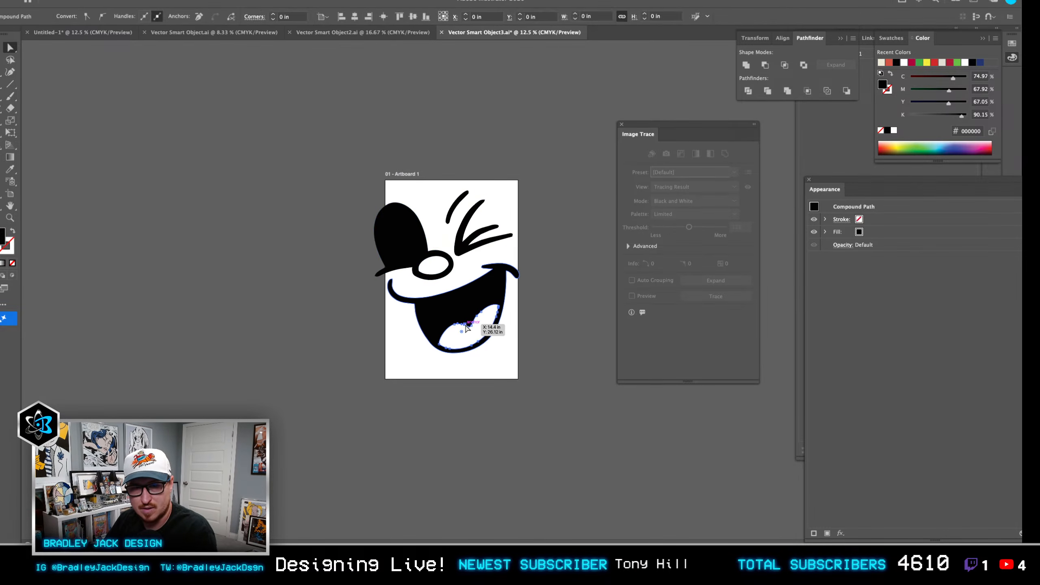
key(equal)
key(Delete)
key(Delete)
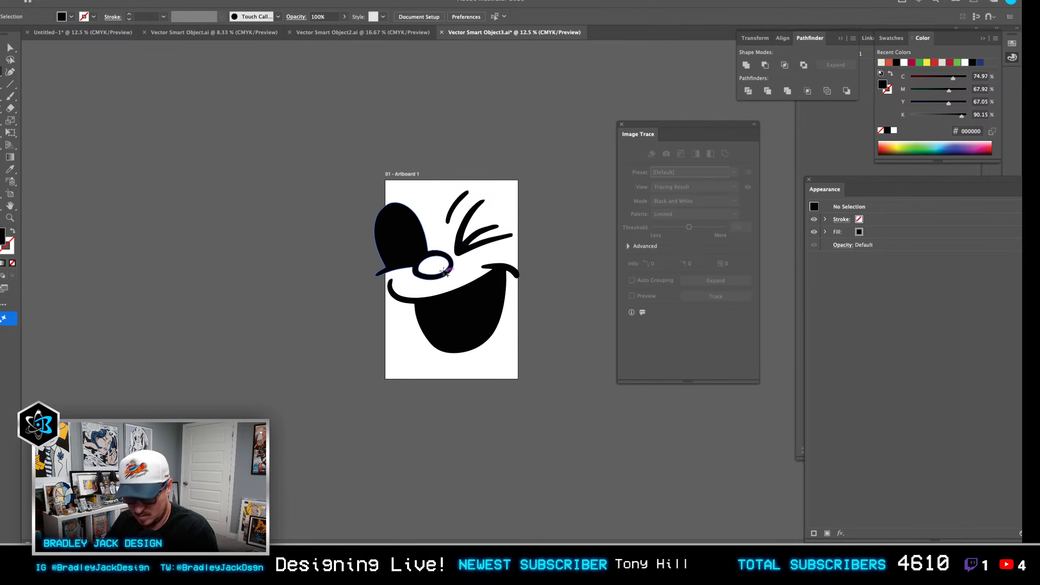
key(v)
click(444, 271)
key(Delete)
key(Delete)
Save the black facial shapes and align their layer with the mascot's face in Photoshop.
key(super+s)
key(super+Tab)
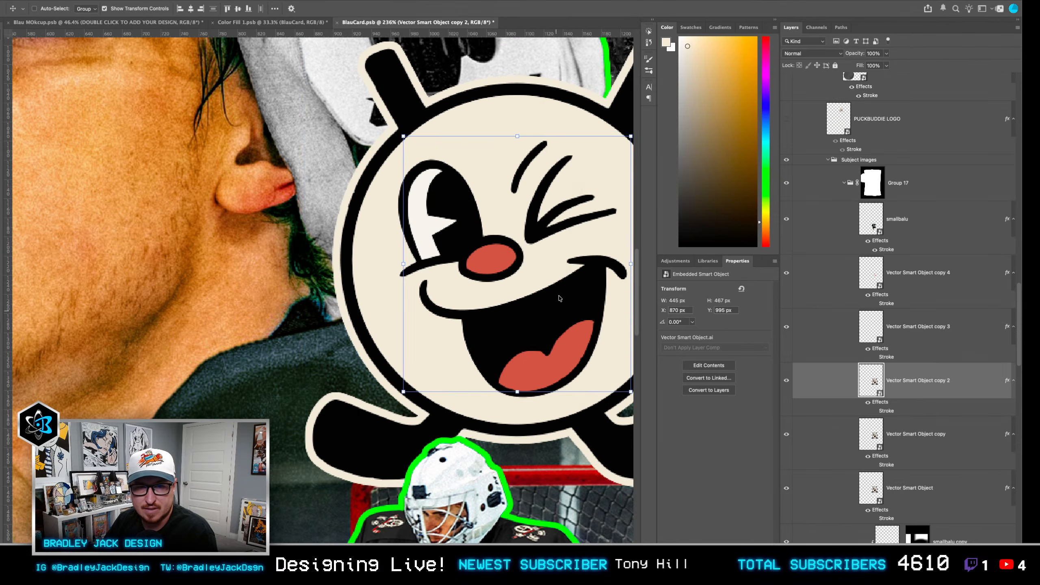
drag(550, 315, 546, 319)
scroll(885, 403, down, 1)
Open Vector Smart Object copy in Illustrator and isolate the cream face shape.
key(super+Tab)
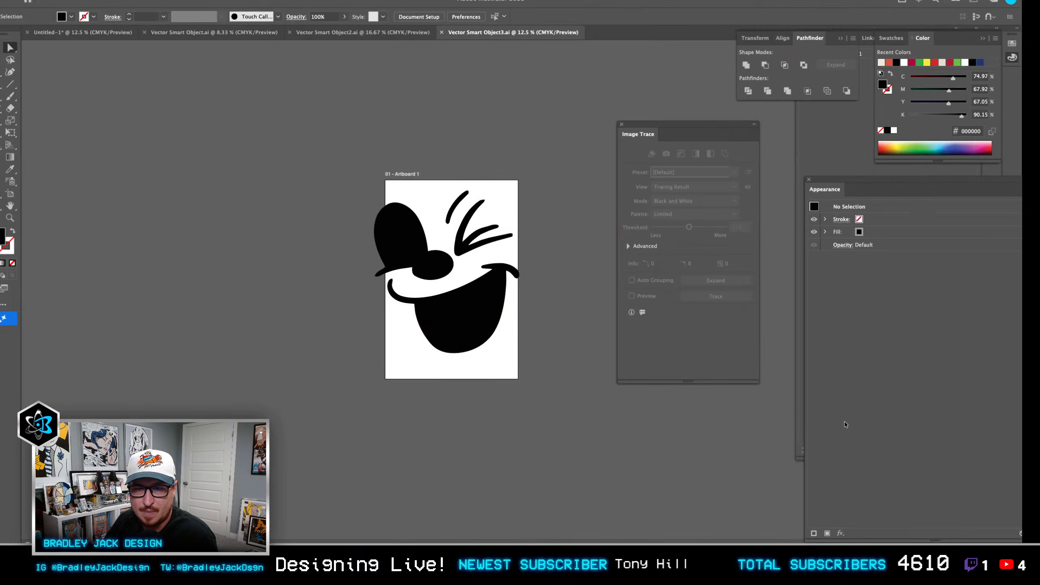
click(515, 269)
key(super+a)
key(Delete)
key(super+f)
key(super+z)
key(super+z)
scroll(477, 217, up, 3)
click(434, 182)
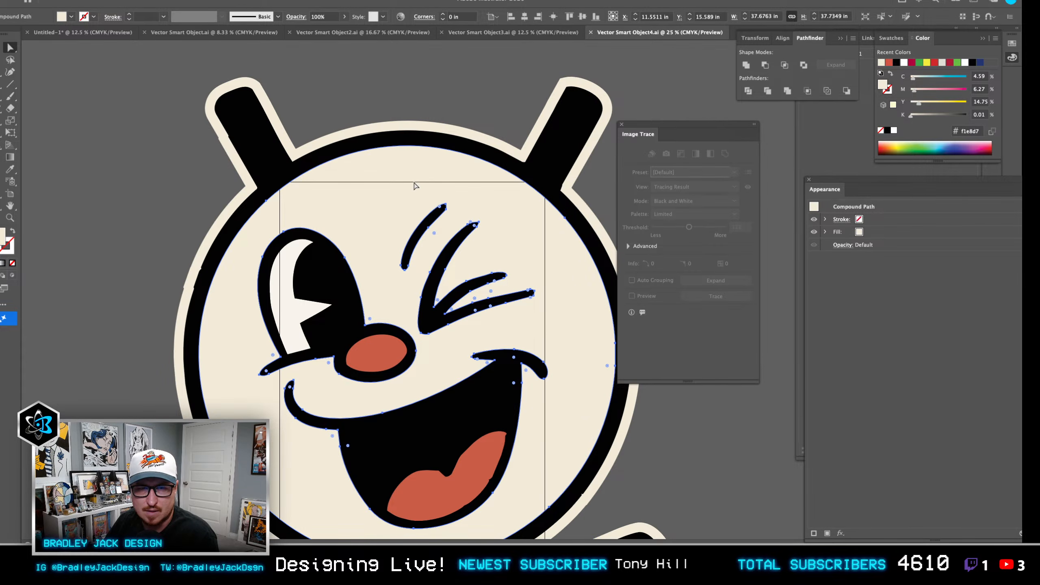
key(super+a)
key(Delete)
key(super+f)
key(super+shift+a)
Delete the eye, wink, nose and mouth cut-outs to leave a solid cream circle, save it, and return to Photoshop.
click(400, 327)
key(Delete)
key(Delete)
click(405, 270)
key(Delete)
key(super+shift+a)
click(432, 313)
key(Delete)
click(491, 363)
key(Delete)
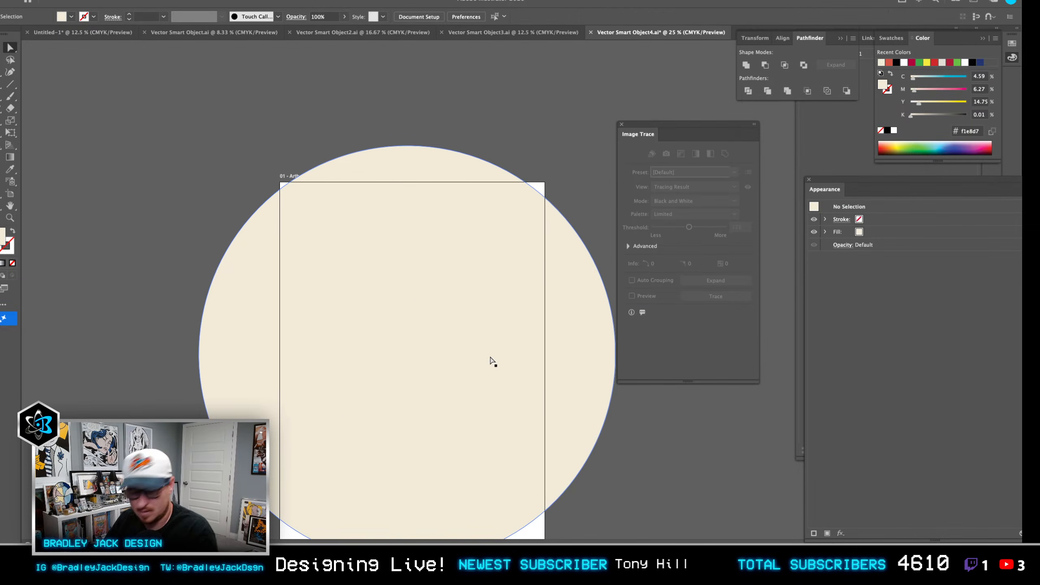
key(super+Tab)
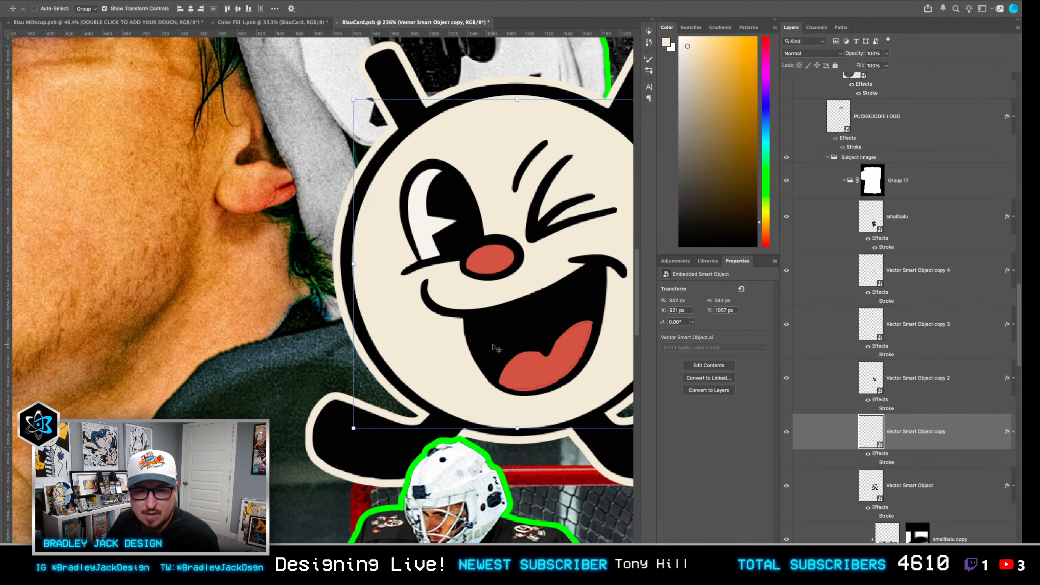
Nudge the cream circle layer until it lines up with the mascot's face.
key(Up)
key(Left)
key(Up)
key(Up)
key(Up)
key(Up)
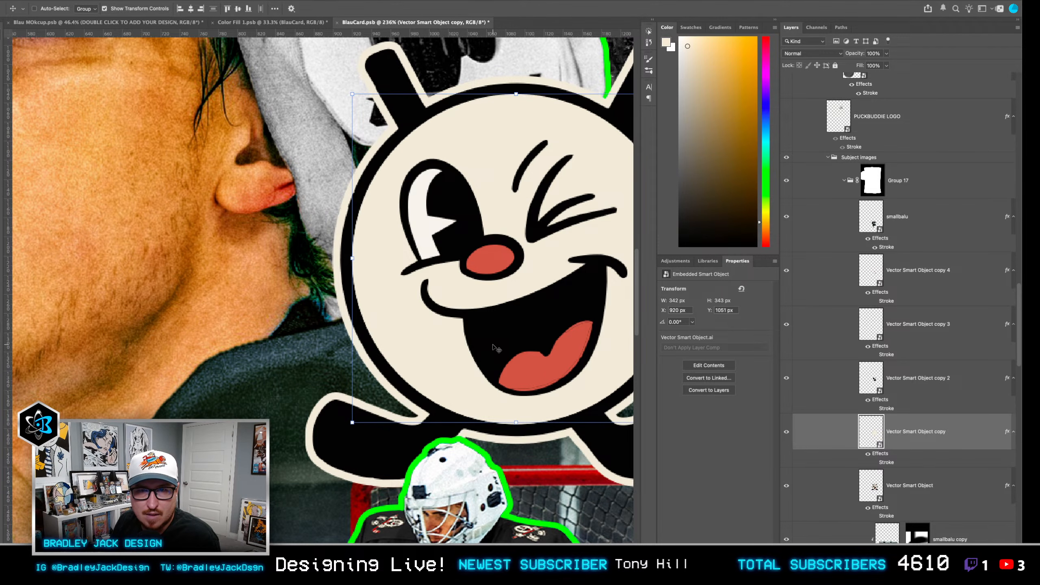
drag(492, 344, 410, 349)
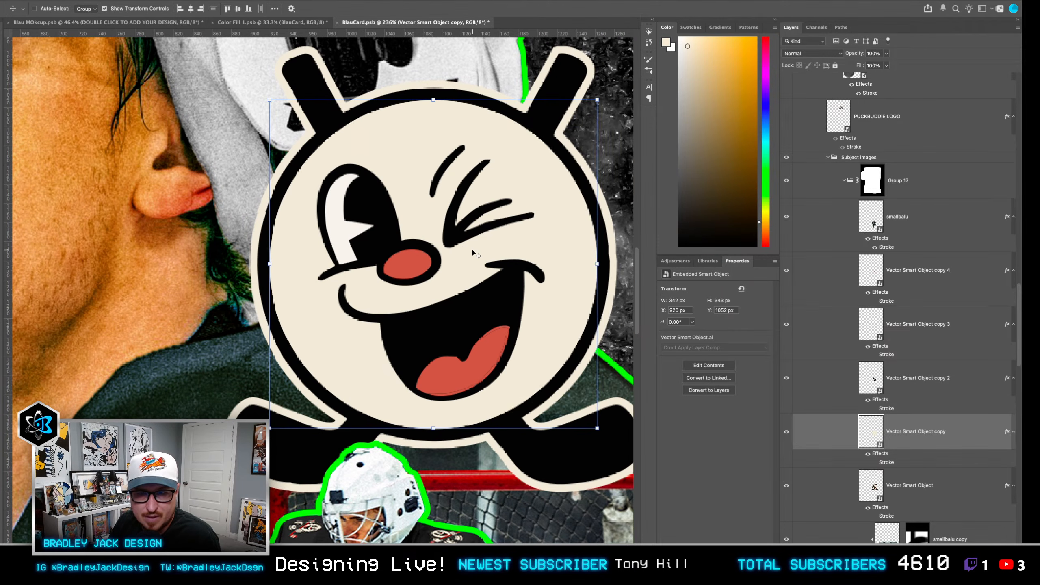
key(Right)
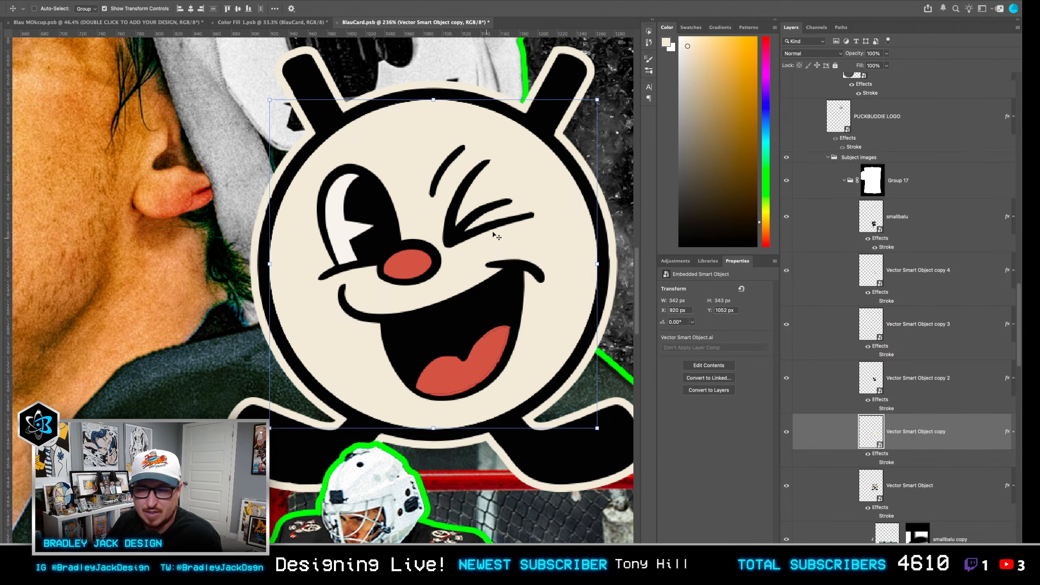
Try reducing the original Vector Smart Object to a solid black body silhouette in Illustrator, and undo the change in Photoshop.
scroll(869, 465, down, 1)
double_click(870, 475)
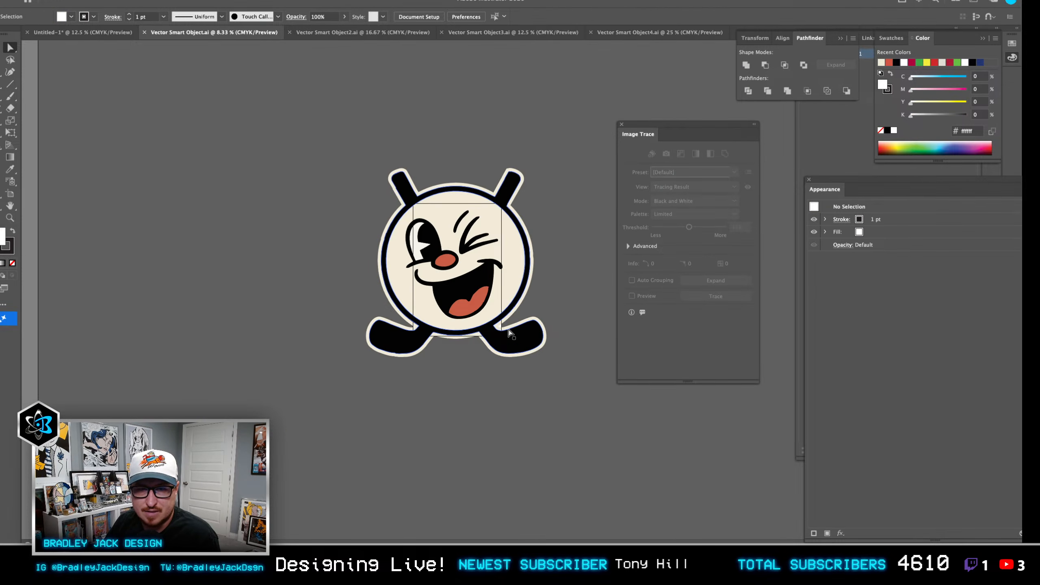
click(507, 339)
key(super+c)
key(super+a)
key(Delete)
key(super+f)
key(a)
key(a)
click(471, 215)
click(466, 195)
key(Delete)
key(Delete)
key(super+s)
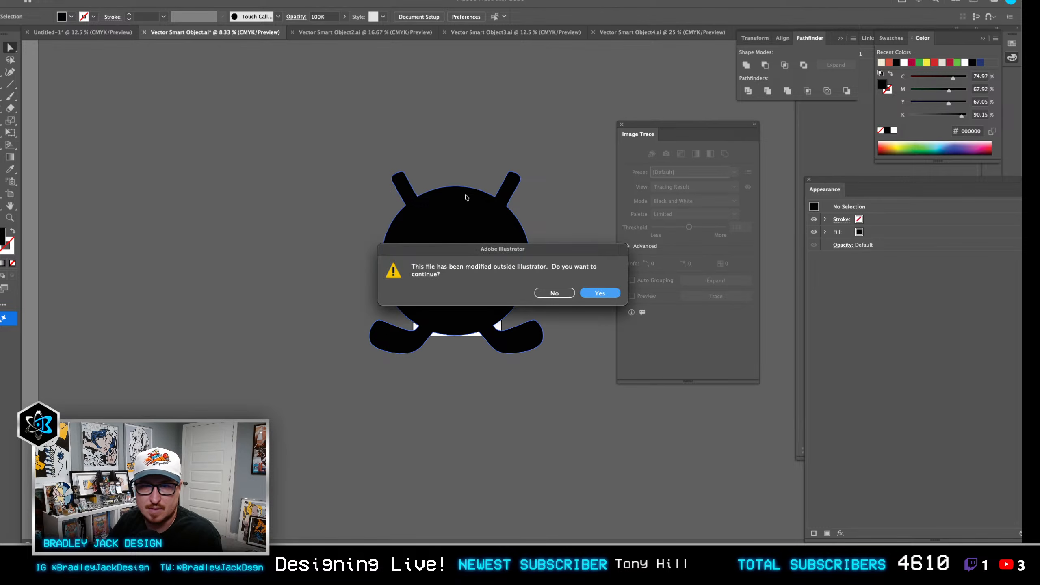
key(Return)
key(super+Tab)
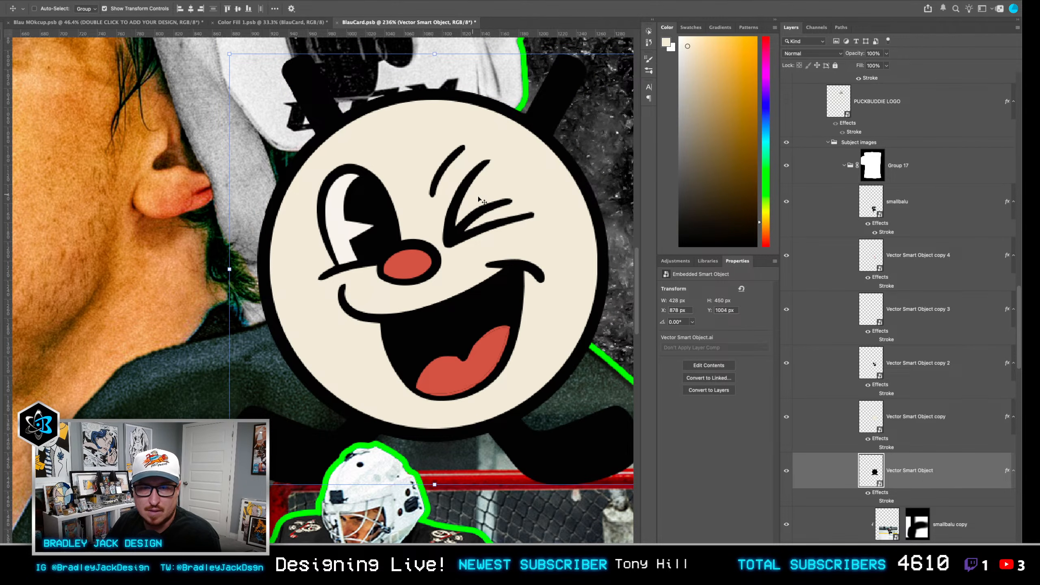
key(super+z)
Make an independent smart object copy of Vector Smart Object and isolate its black body outline in Illustrator.
right_click(922, 481)
click(907, 440)
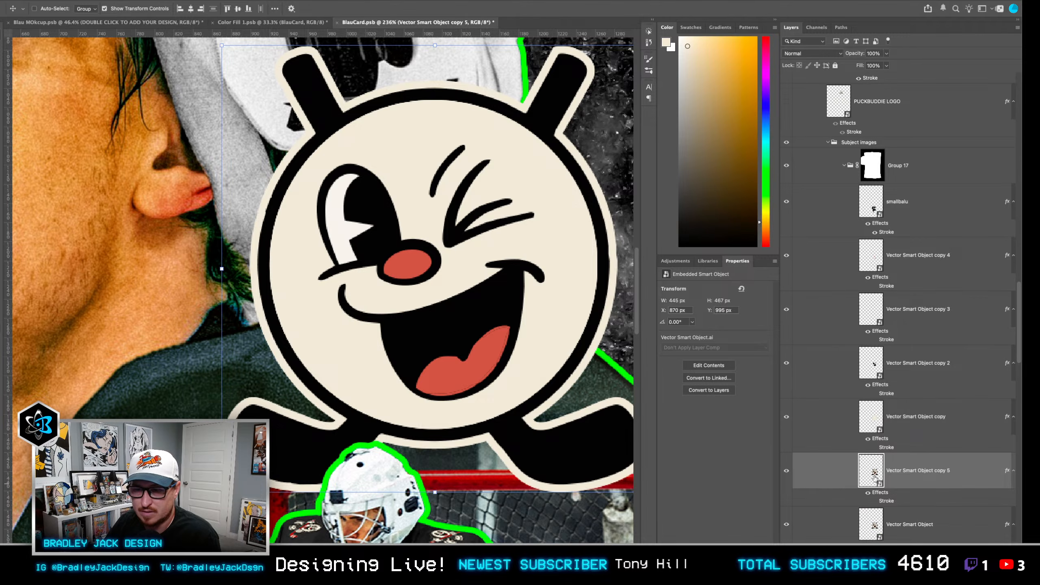
double_click(873, 475)
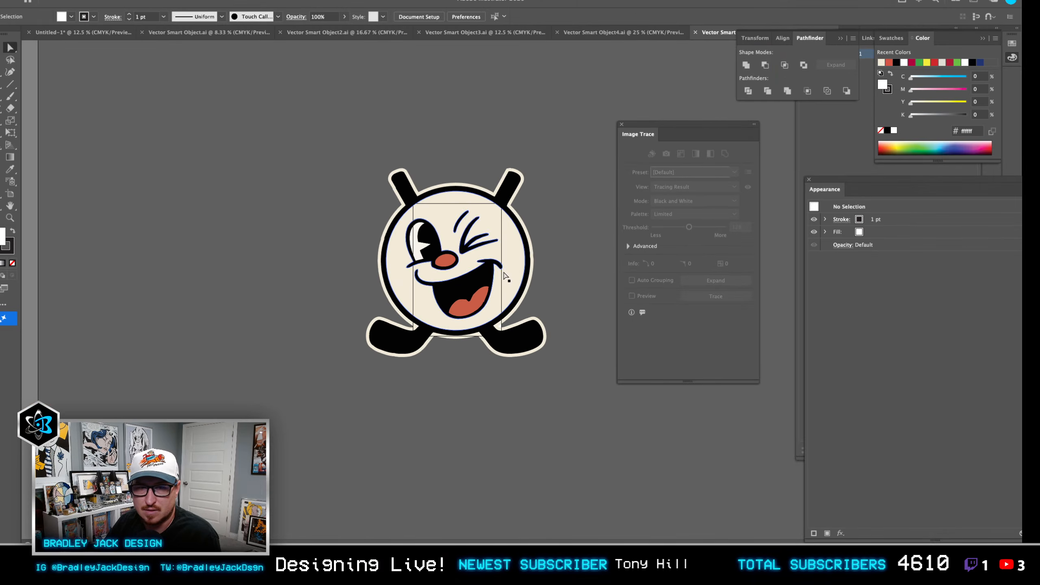
click(509, 340)
key(super+c)
key(super+a)
key(Delete)
key(super+f)
Remove the body outline's inner cut-out to make a solid black silhouette, save it, and return to Photoshop.
click(510, 324)
key(a)
click(497, 318)
key(Delete)
key(Delete)
key(super+s)
key(super+Tab)
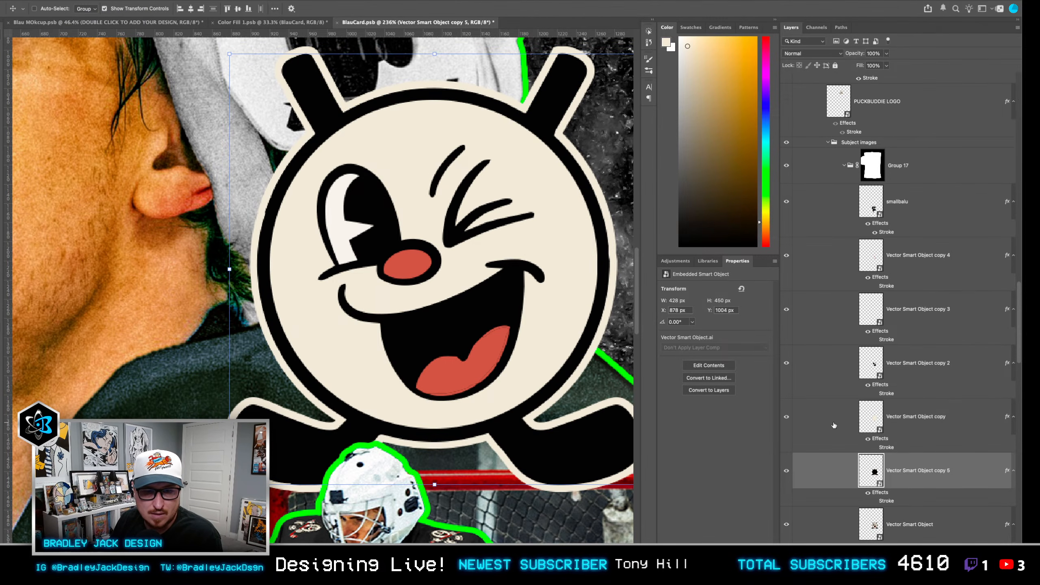
Add a color overlay to the bottom Vector Smart Object layer, using the cream sampled from the mascot's face.
click(908, 524)
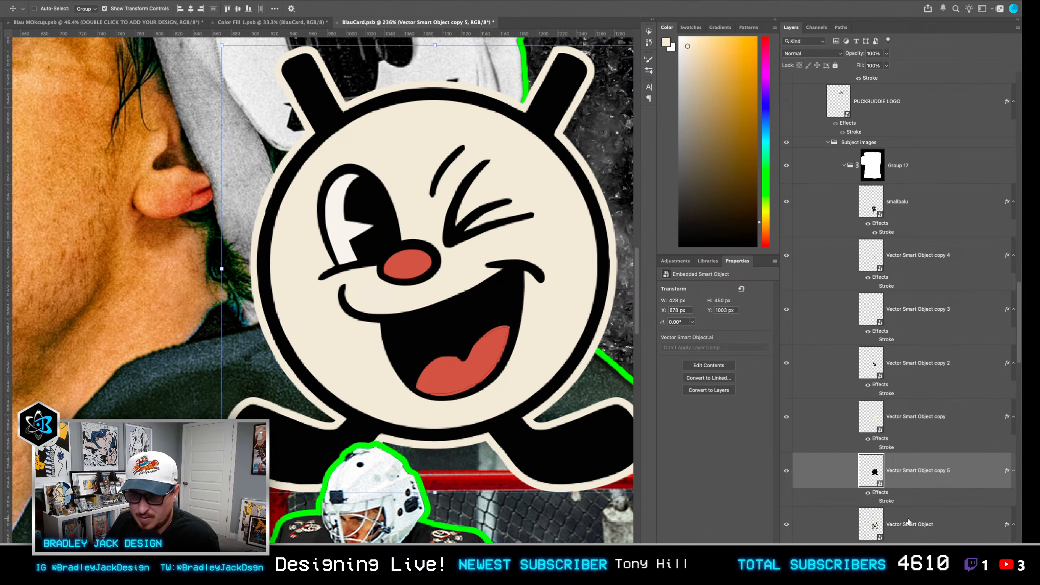
click(942, 579)
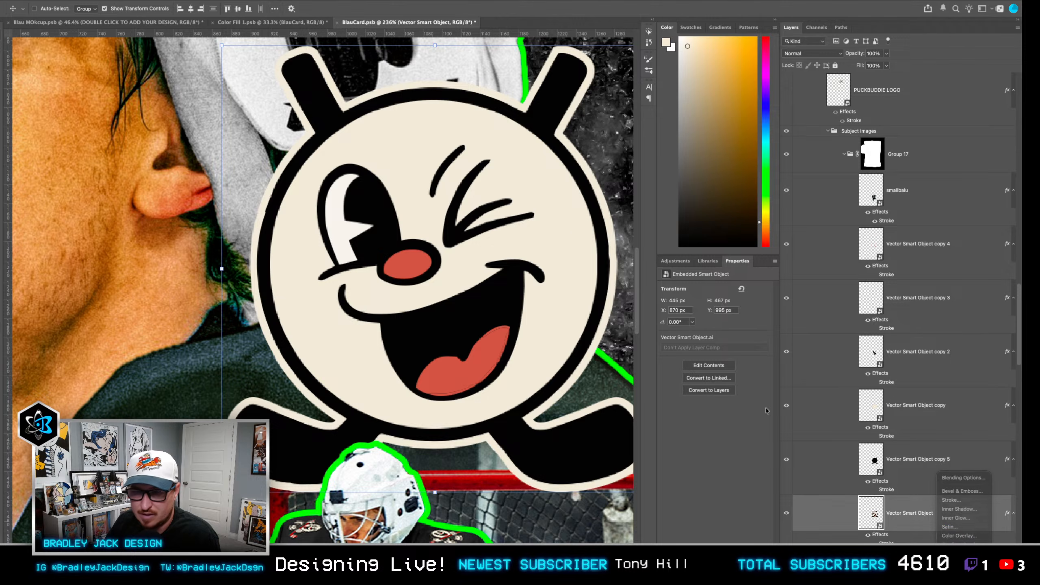
click(959, 536)
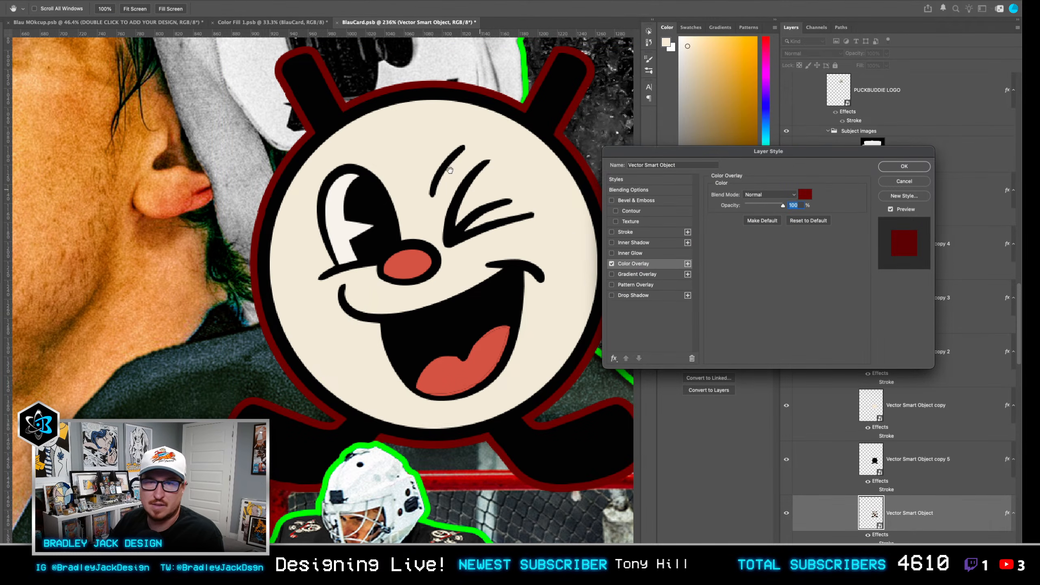
click(804, 194)
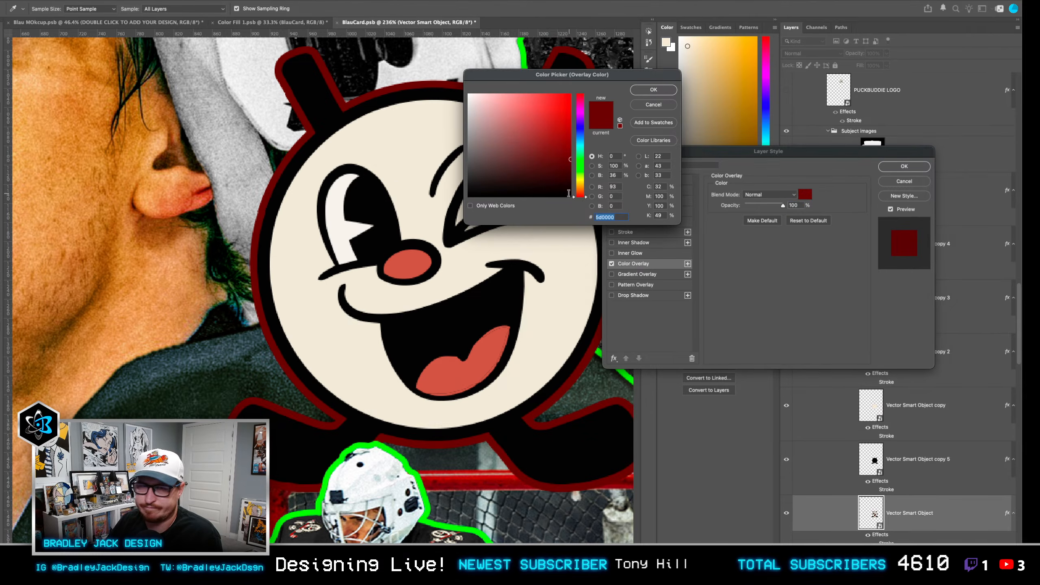
click(386, 139)
key(Return)
key(Return)
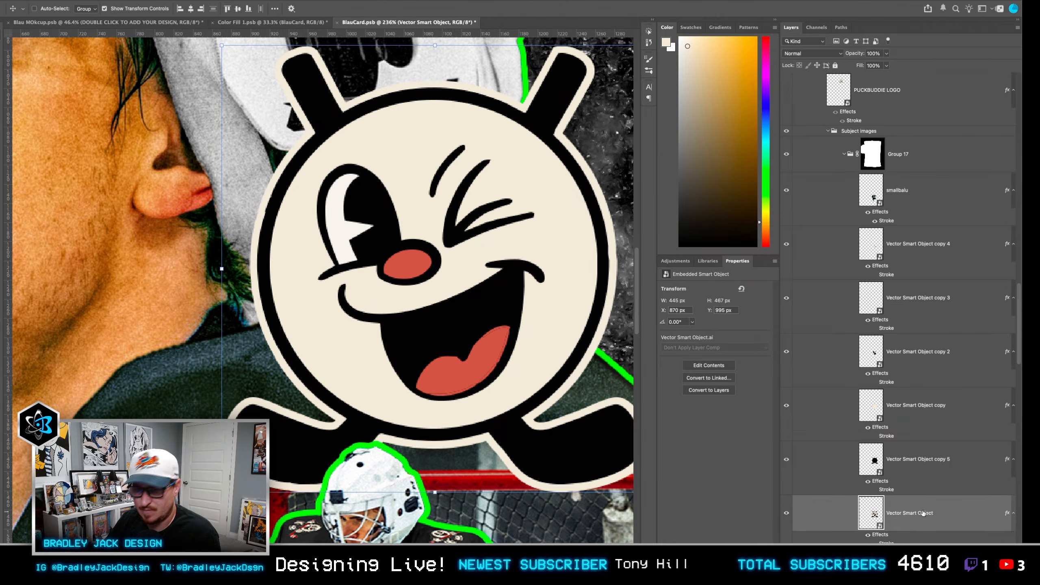
Convert each of the separated mascot layers into its own new smart object.
click(912, 459)
click(907, 405)
click(902, 351)
click(896, 300)
click(901, 246)
click(903, 215)
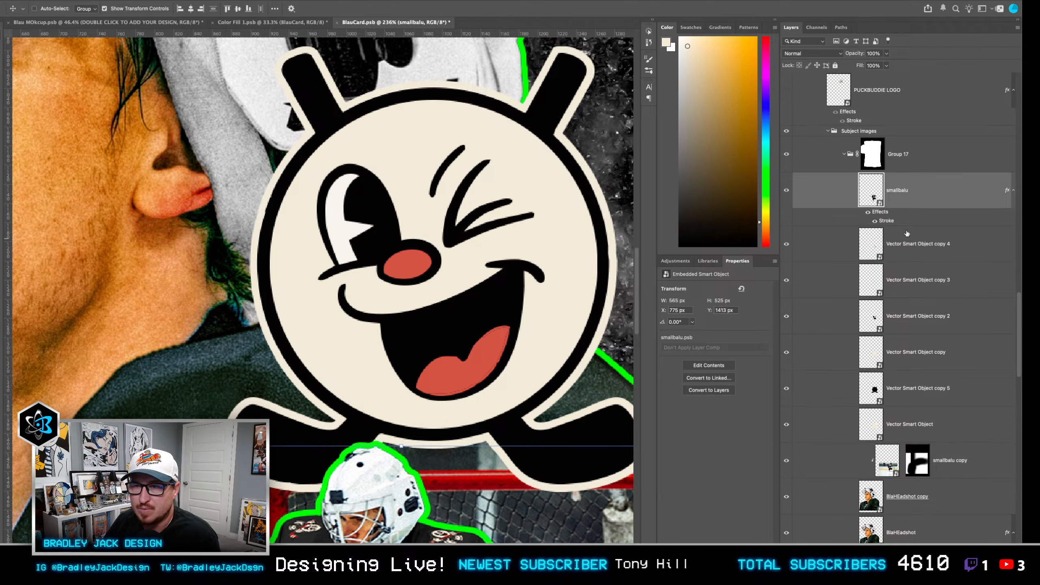
Add a gradient overlay with the Basics black-and-white preset to the red nose and tongue layer.
click(907, 256)
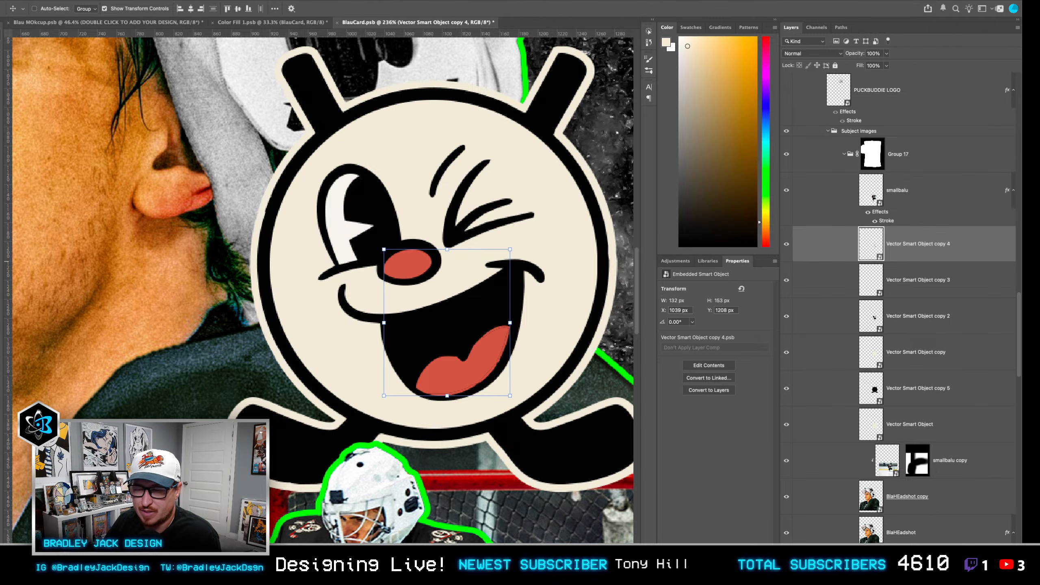
click(940, 575)
click(958, 538)
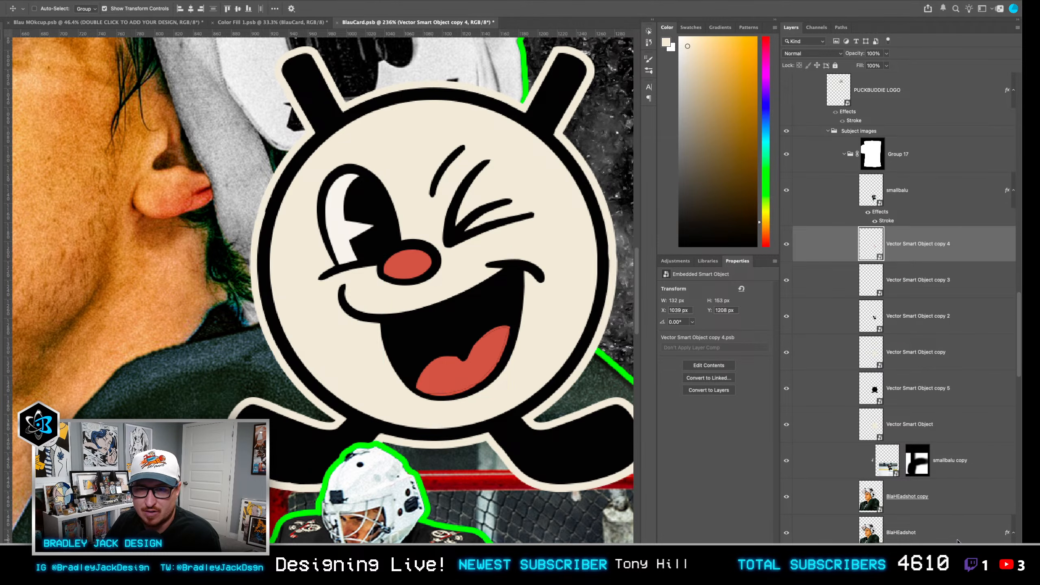
click(762, 210)
click(627, 192)
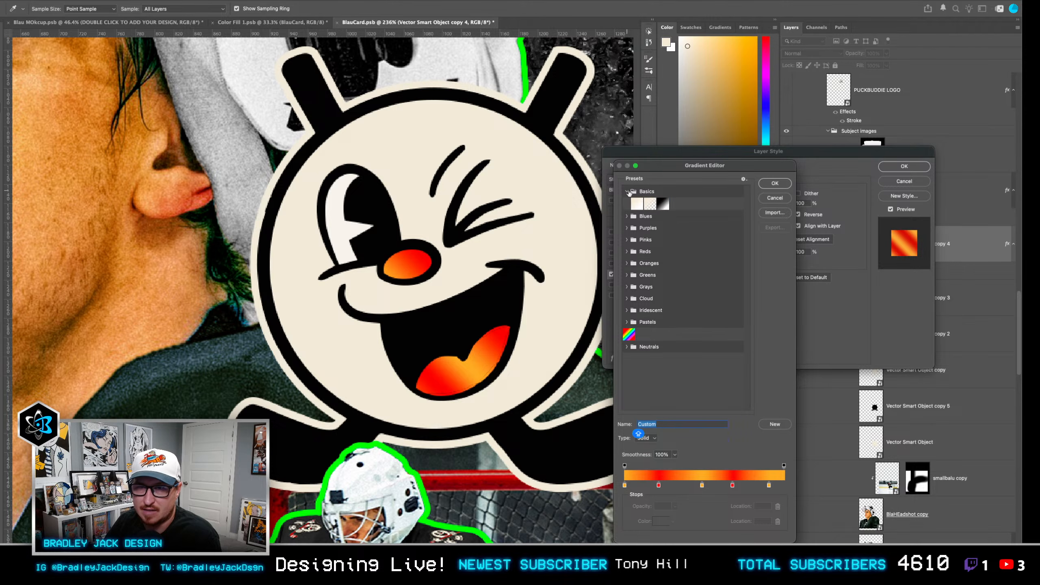
click(663, 204)
key(Return)
Set the gradient overlay to 50% opacity, a -90° angle and the Overlay blend mode.
text(0)
key(Tab)
text(90)
key(Tab)
key(shift+Tab)
key(shift+Tab)
text(50)
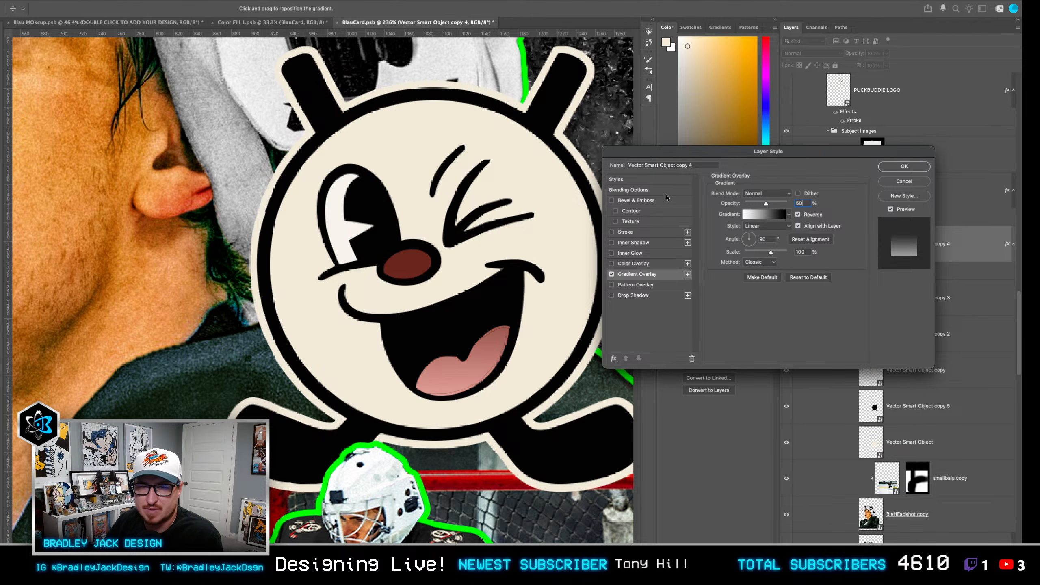
key(Tab)
text(-)
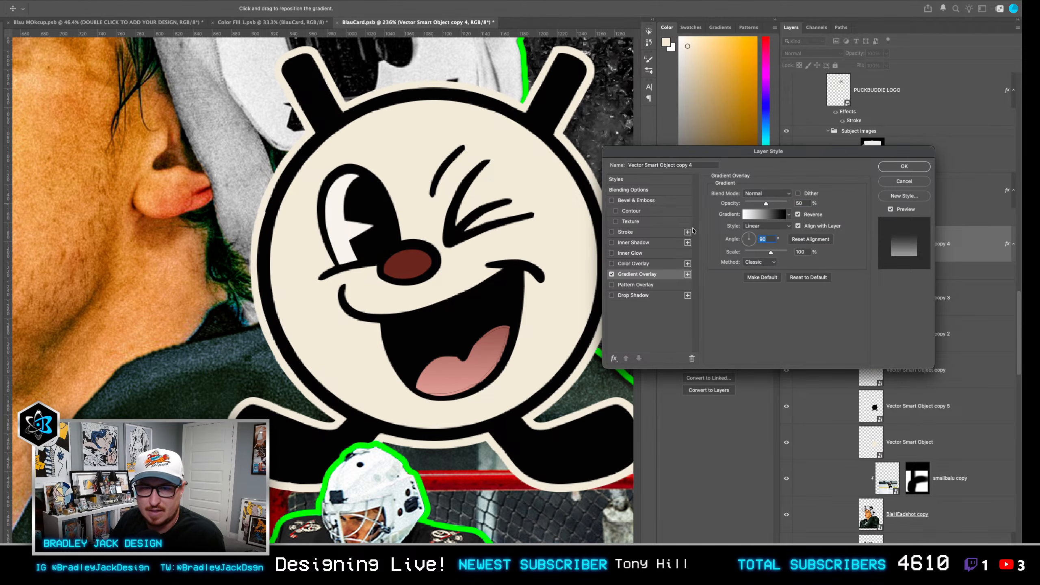
text(90)
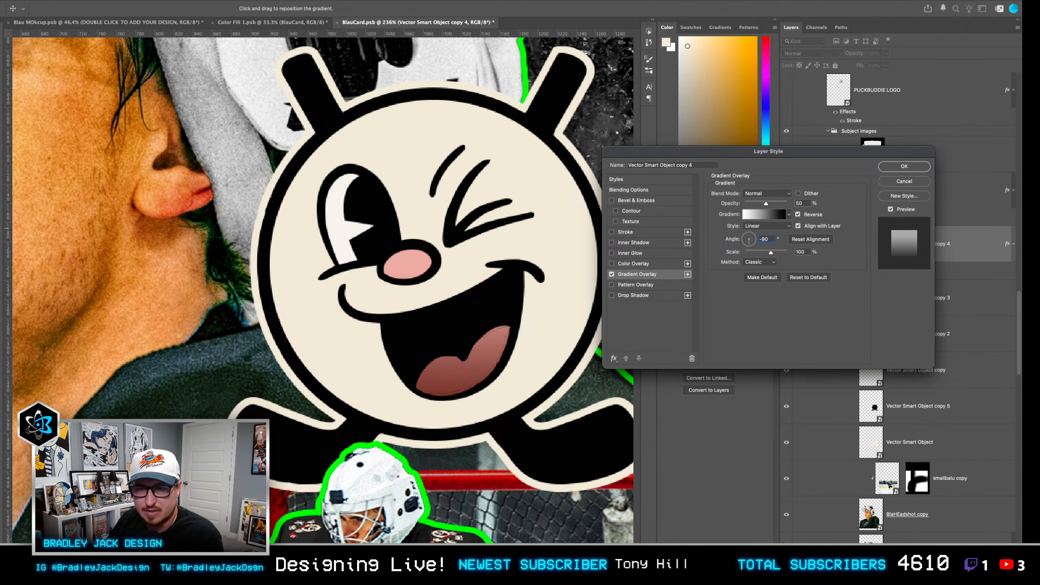
click(770, 194)
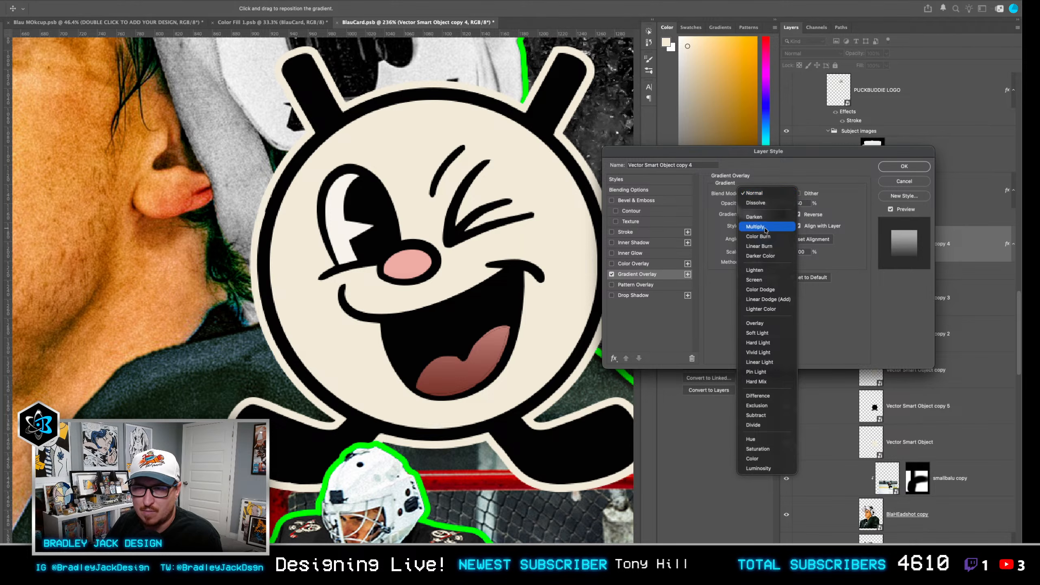
click(770, 323)
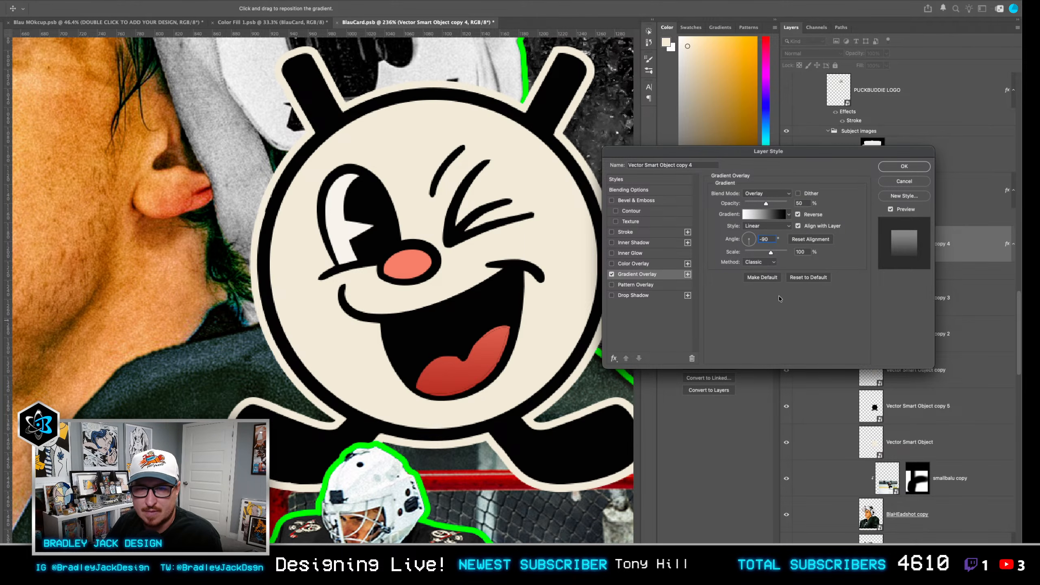
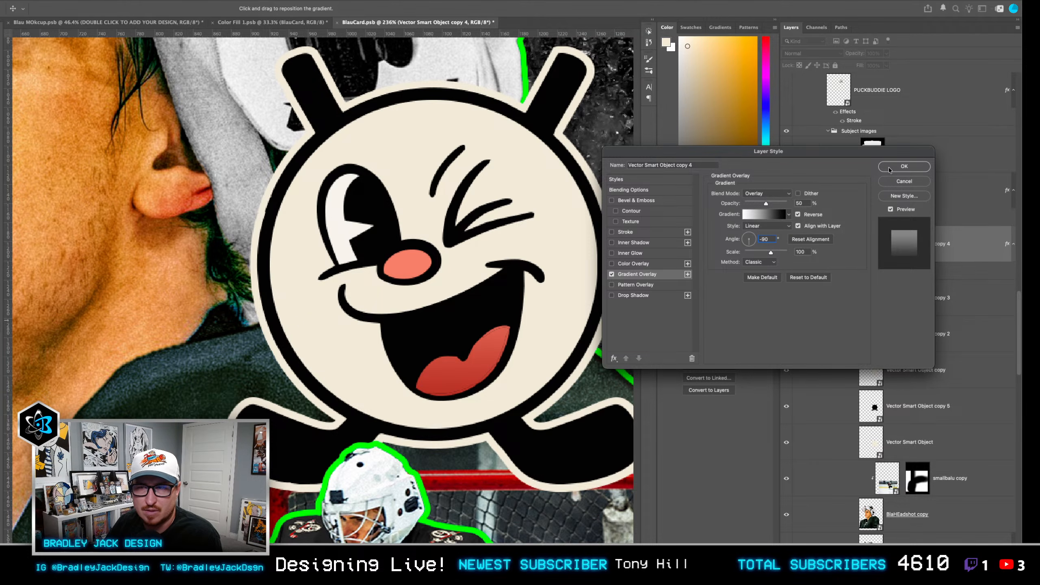
click(643, 295)
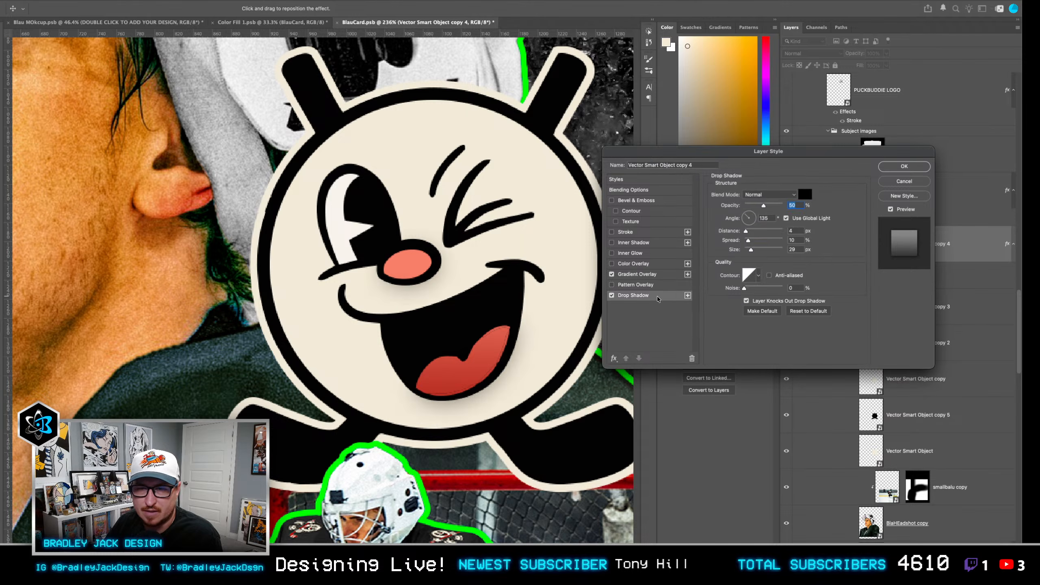
click(687, 295)
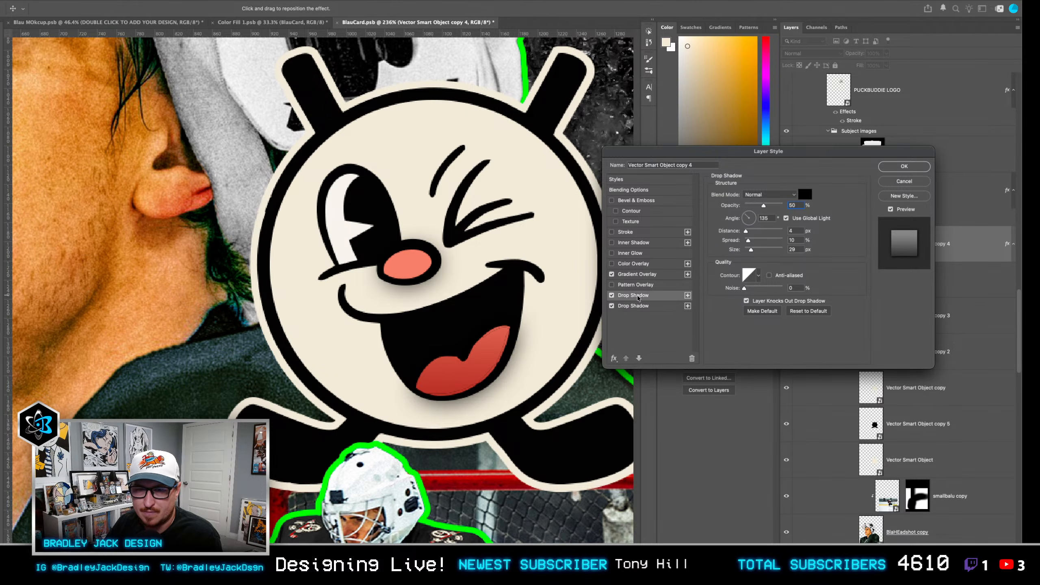
click(634, 307)
click(624, 298)
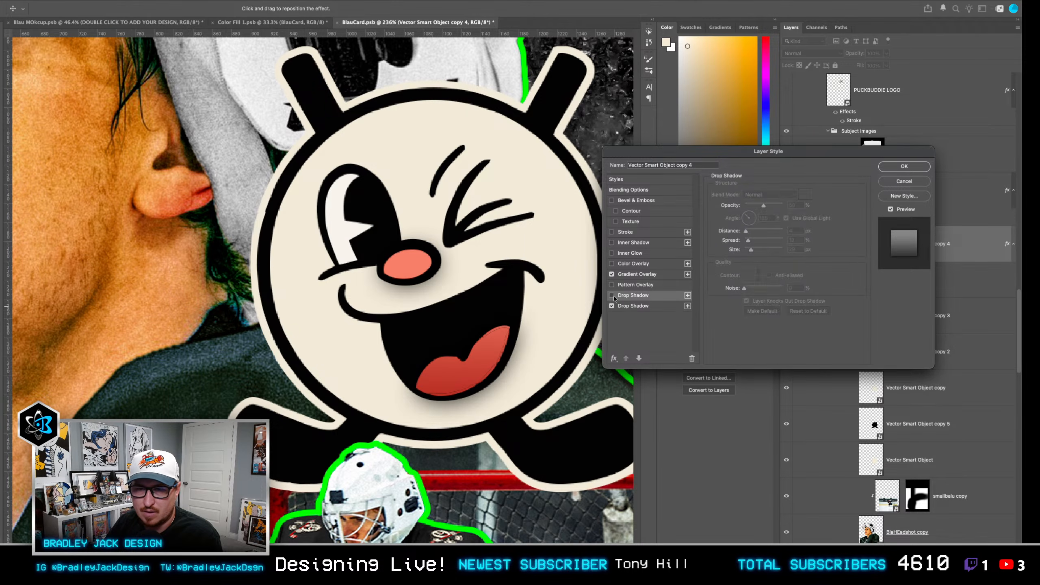
click(612, 296)
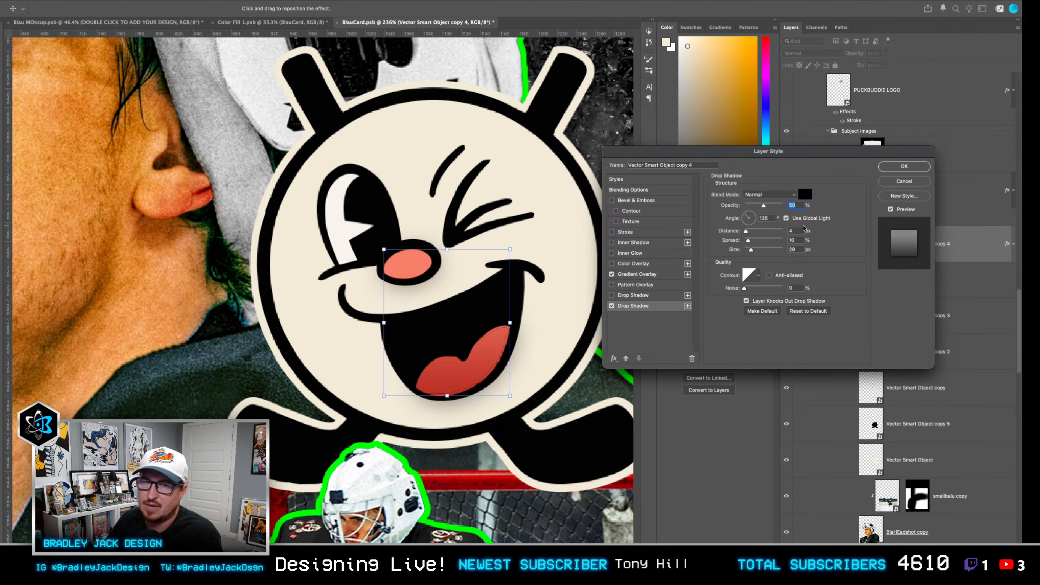
key(Return)
Add a gradient overlay to the red nose and tongue layer using the Basics Black, White preset.
click(940, 552)
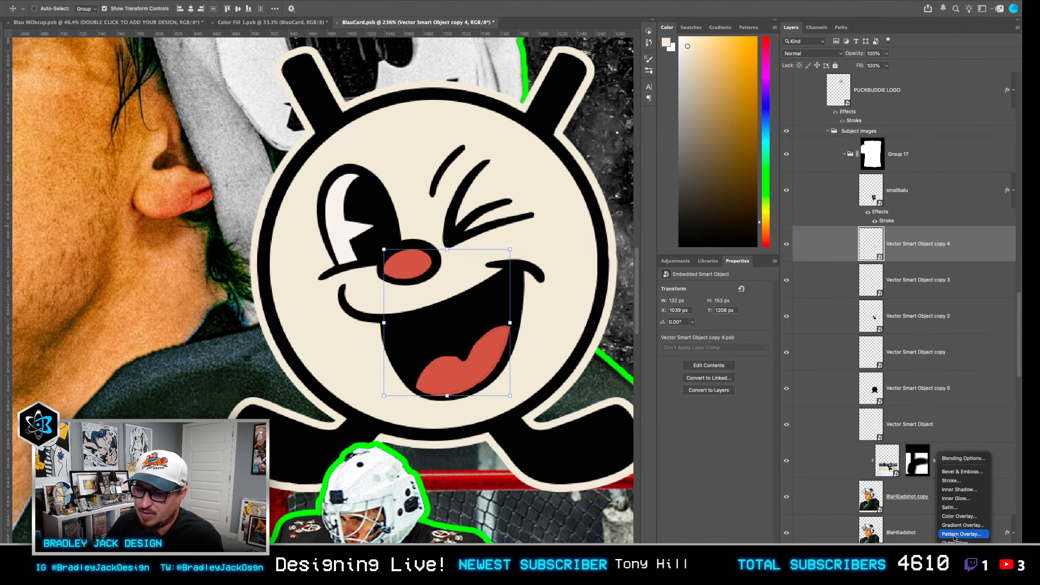
click(958, 525)
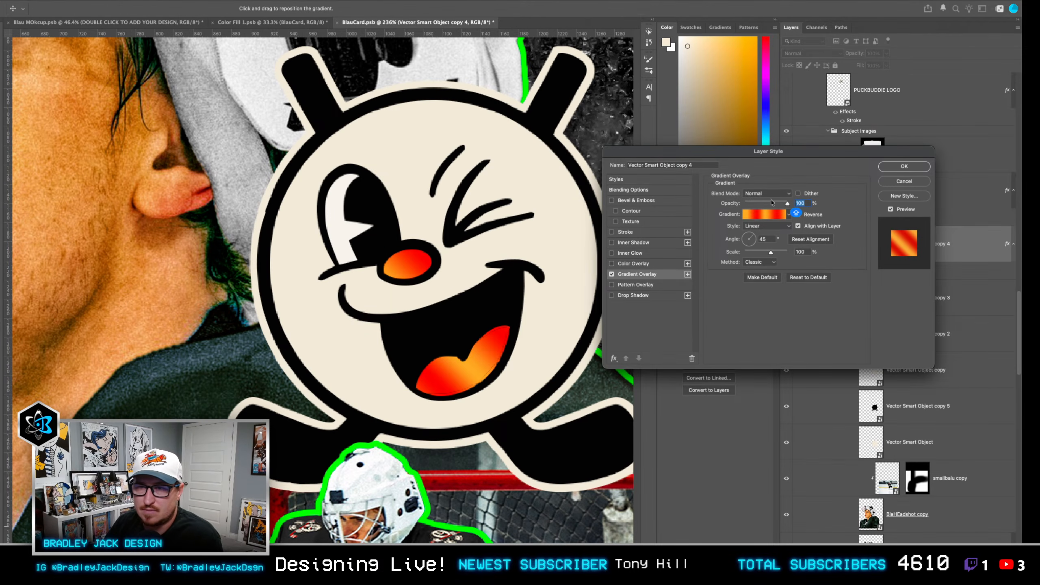
click(764, 214)
click(627, 191)
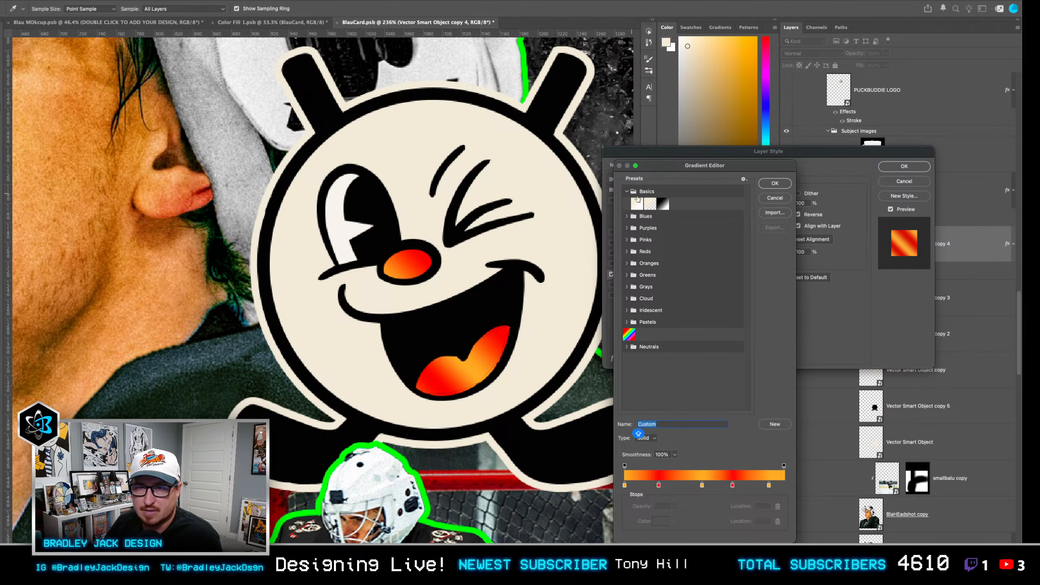
click(662, 203)
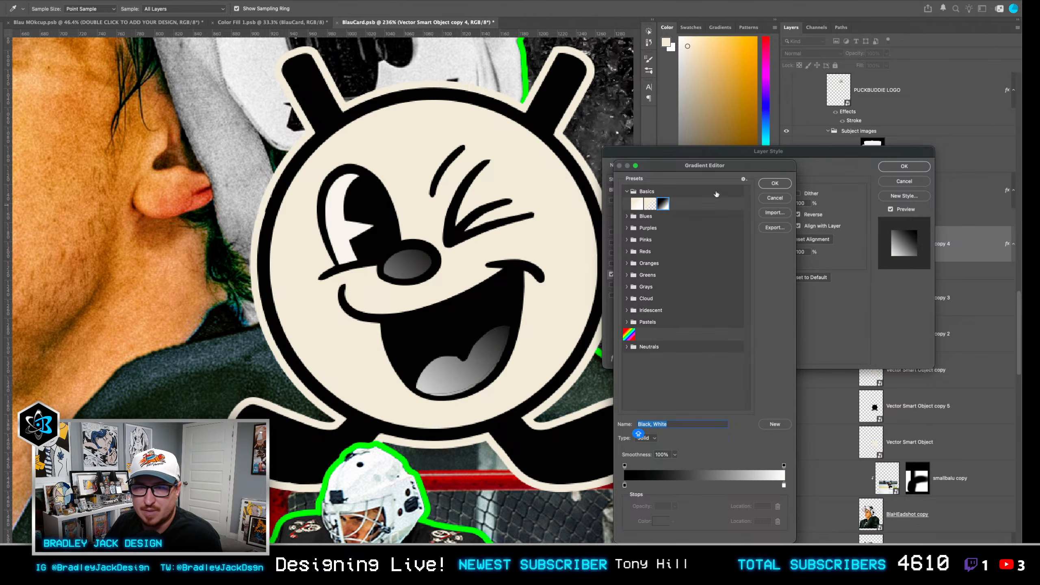
click(774, 184)
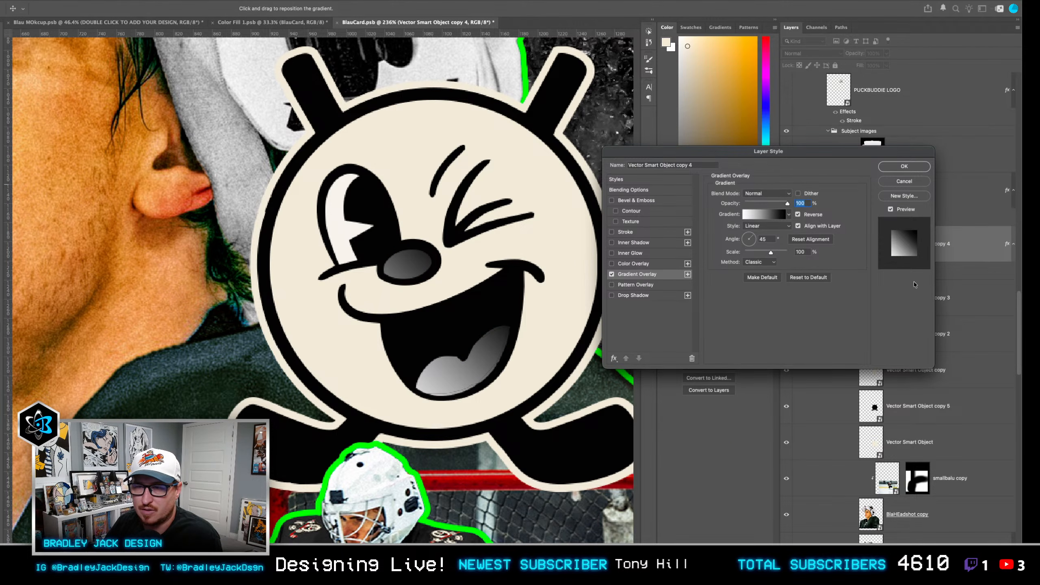
click(903, 167)
Create an independent smart object copy of the nose and tongue layer, and mask the tongue out of its contents.
right_click(924, 242)
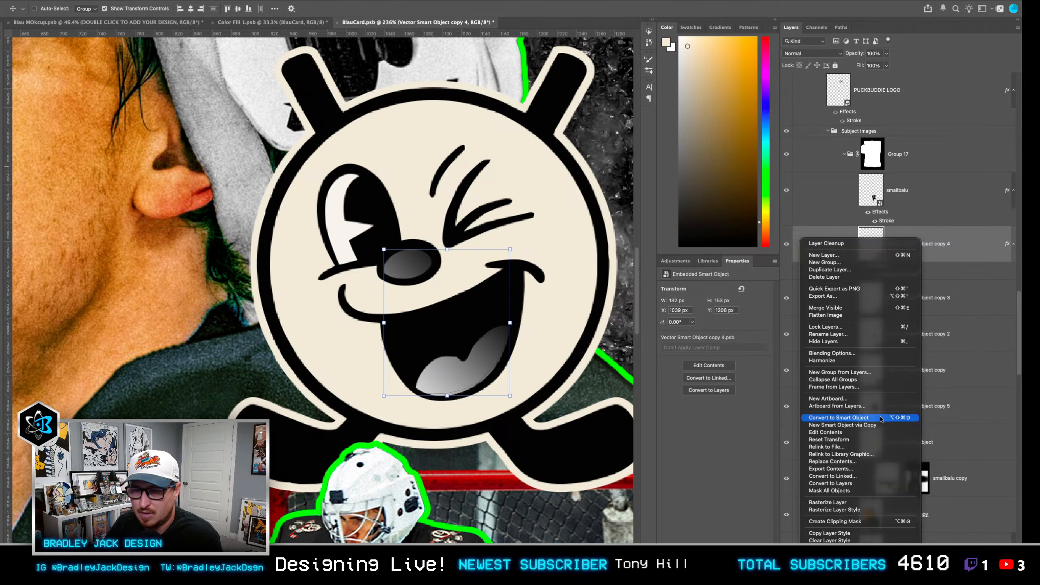
click(881, 432)
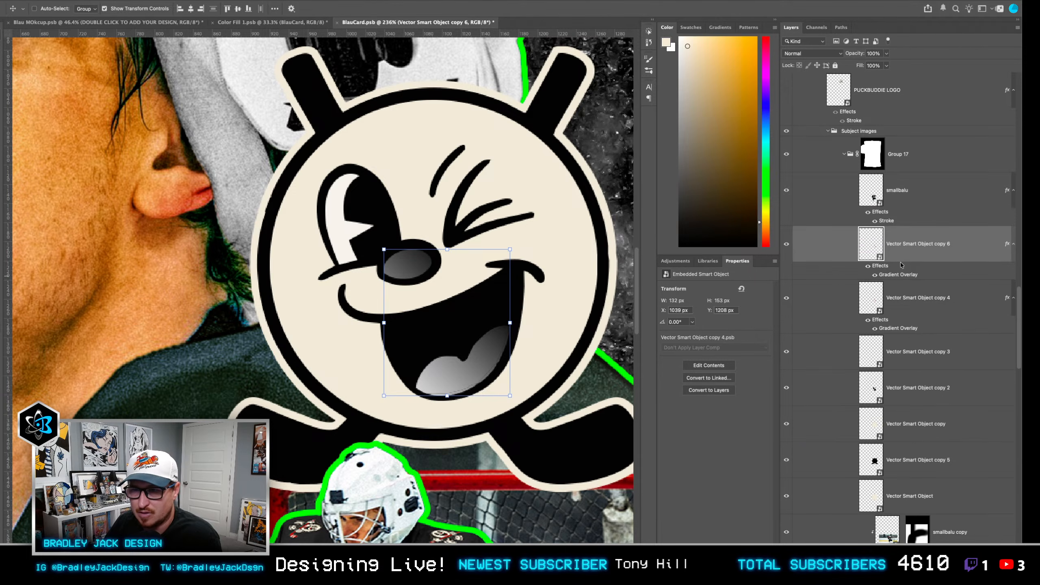
double_click(871, 246)
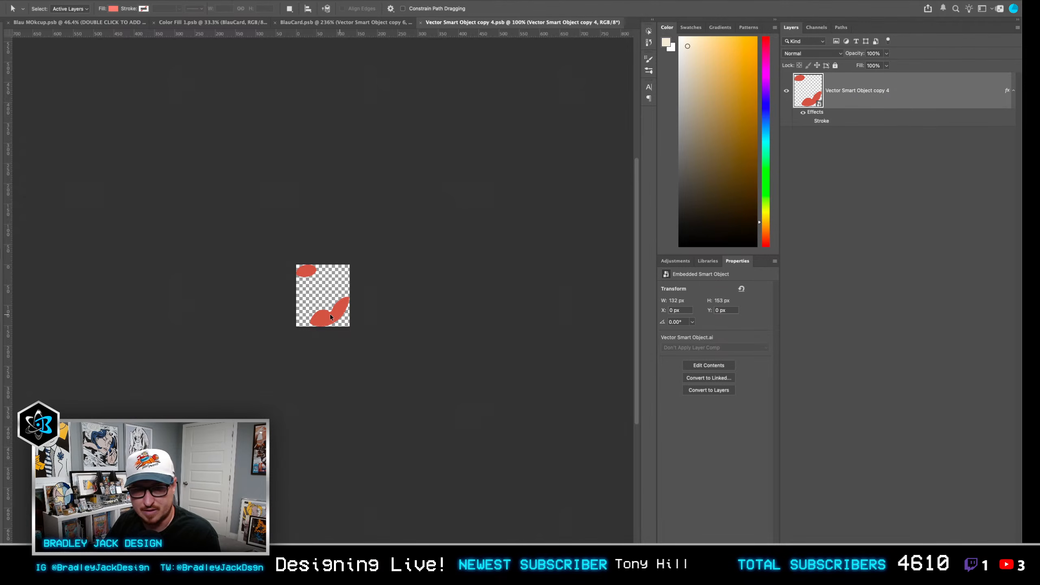
scroll(323, 317, up, 2)
key(b)
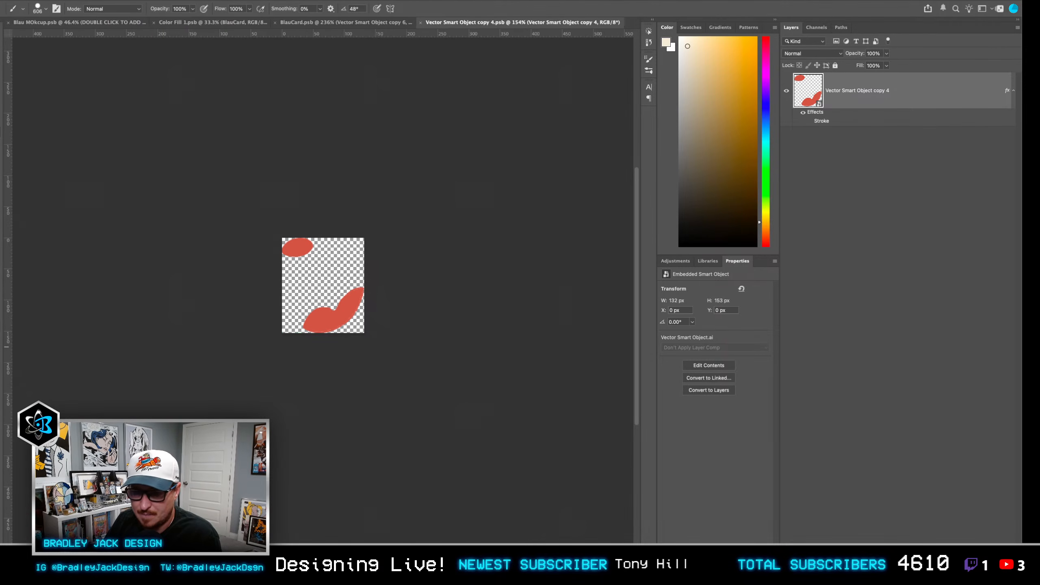
click(886, 558)
drag(306, 329, 145, 341)
mouse_move(239, 289)
mouse_down()
mouse_move(298, 327)
mouse_move(283, 345)
mouse_move(346, 320)
mouse_up()
key(ctrl+s)
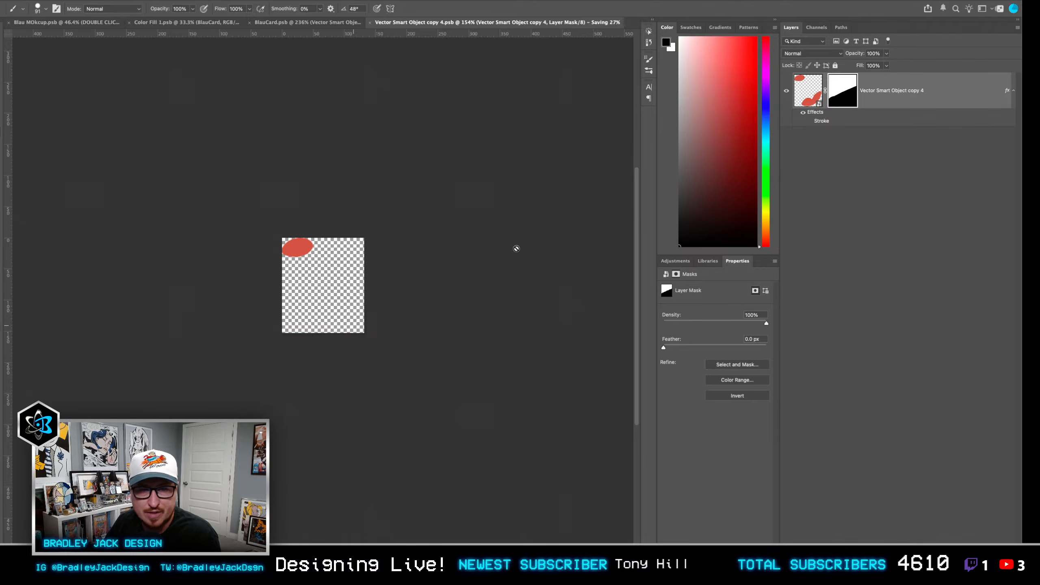
key(ctrl+w)
Mask the nose out of the contents of the original nose and tongue smart object, Vector Smart Object copy 4, and save them.
scroll(887, 451, down, 3)
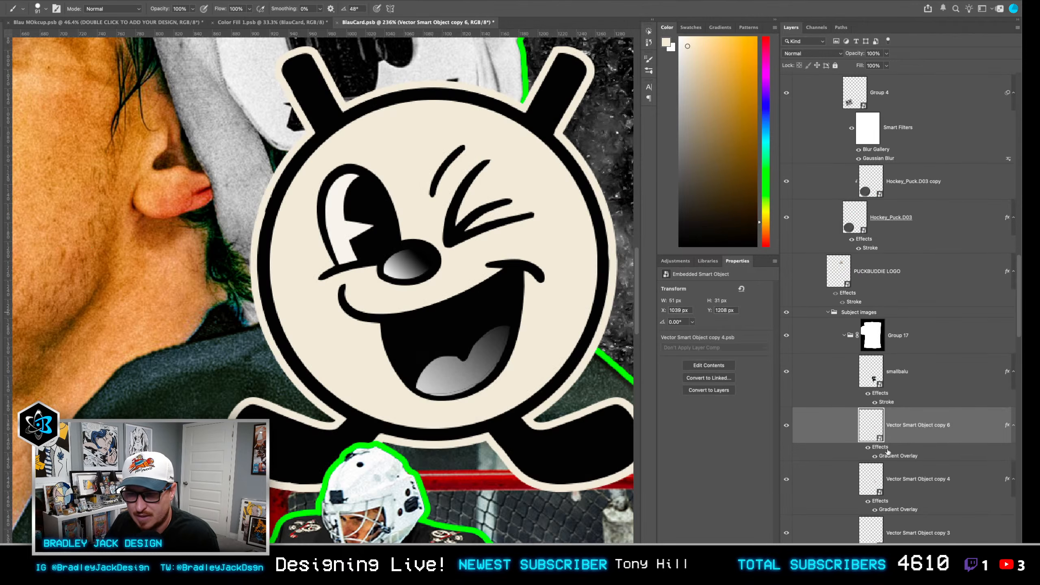
click(878, 484)
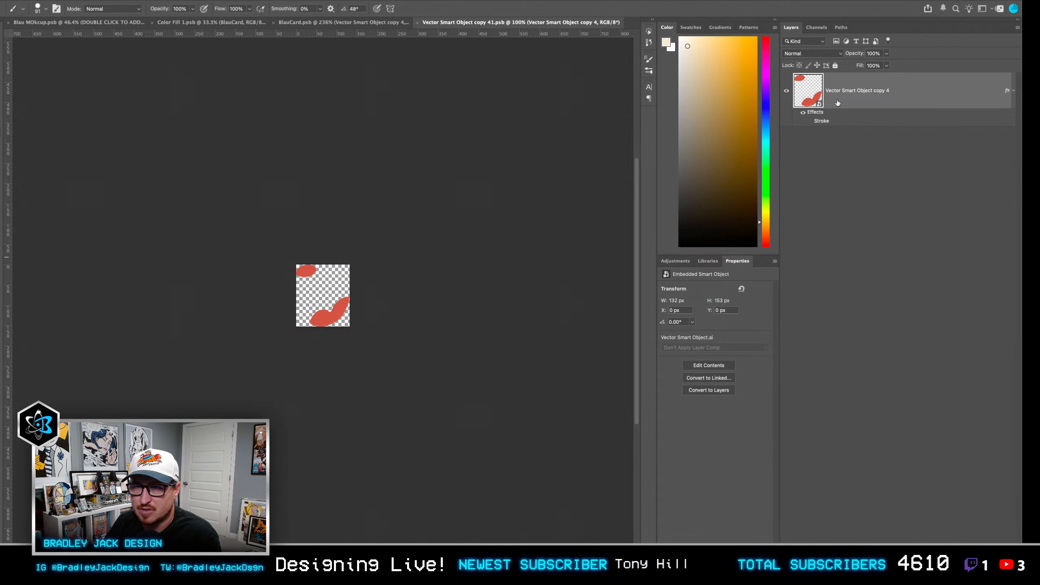
click(887, 554)
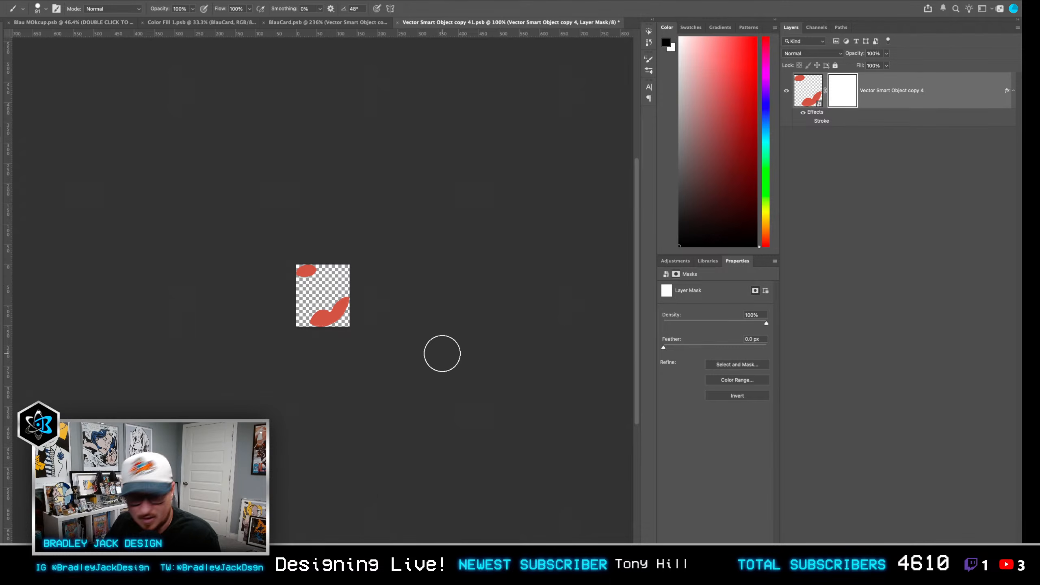
drag(294, 260, 340, 263)
key(super+s)
key(super+w)
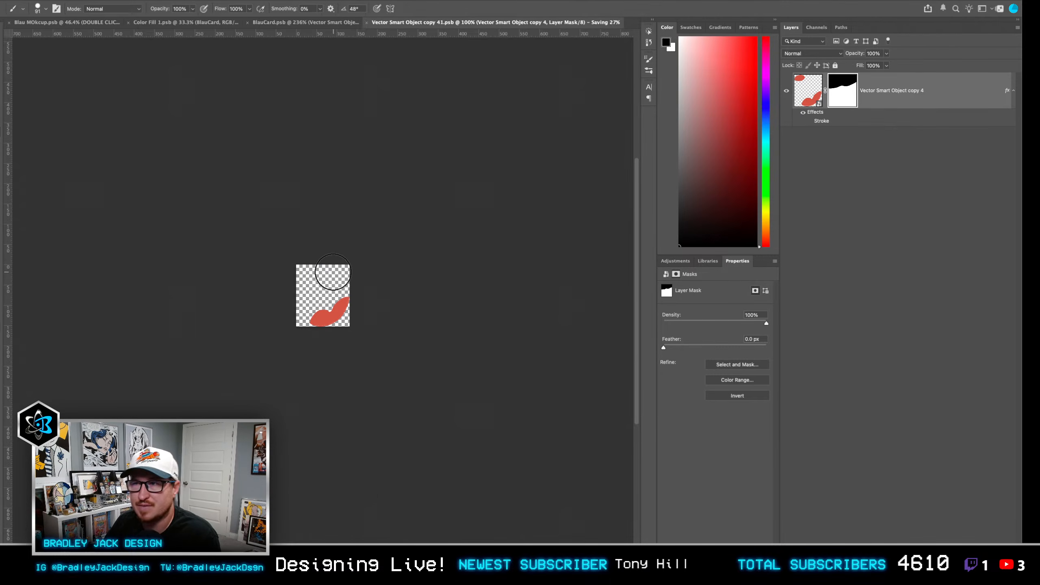
Set the nose layer's gradient overlay to a -90° angle, the Overlay blend mode and 50% opacity.
scroll(896, 410, down, 2)
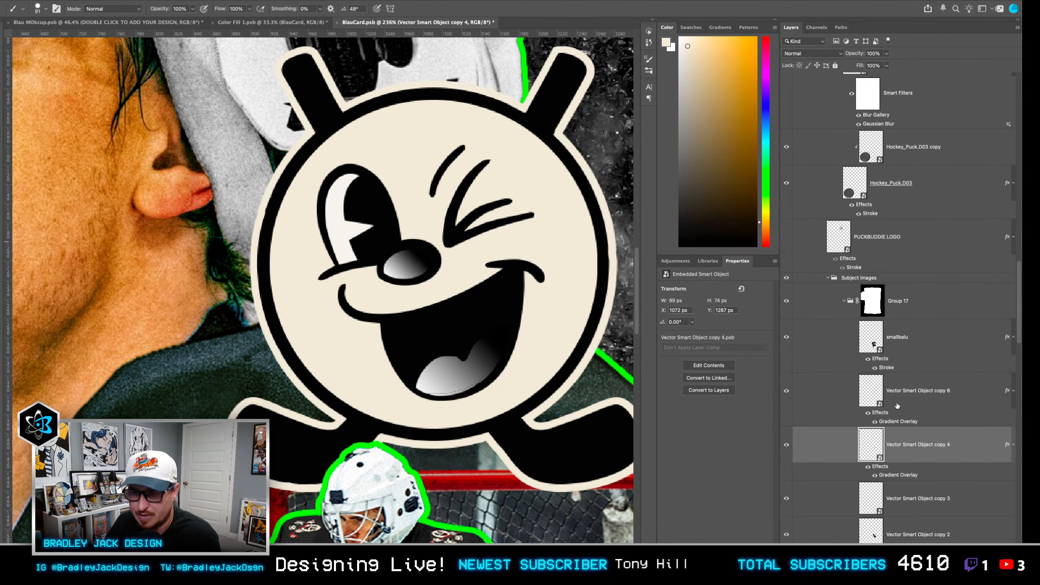
double_click(893, 420)
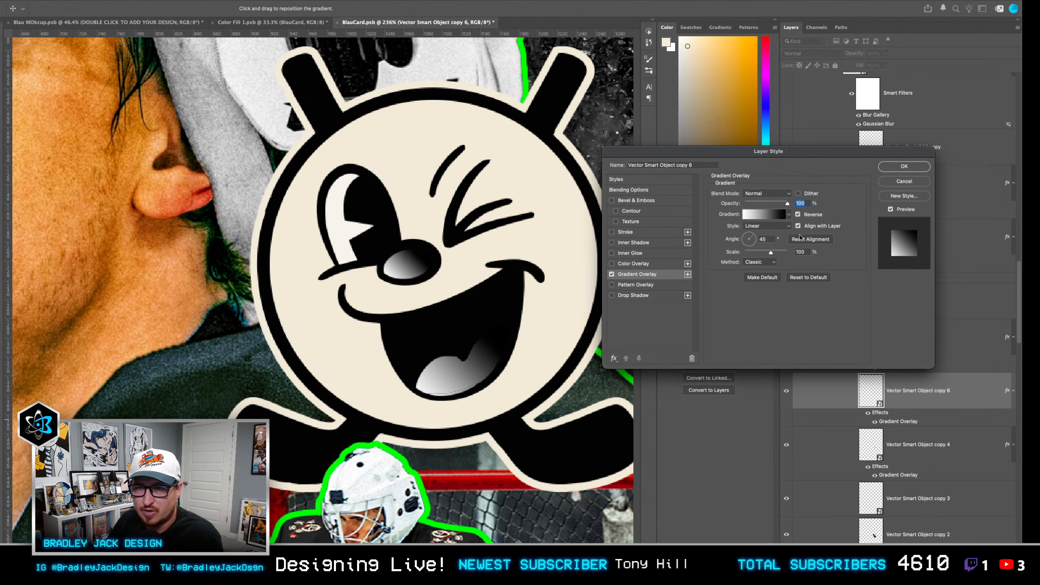
text(-90)
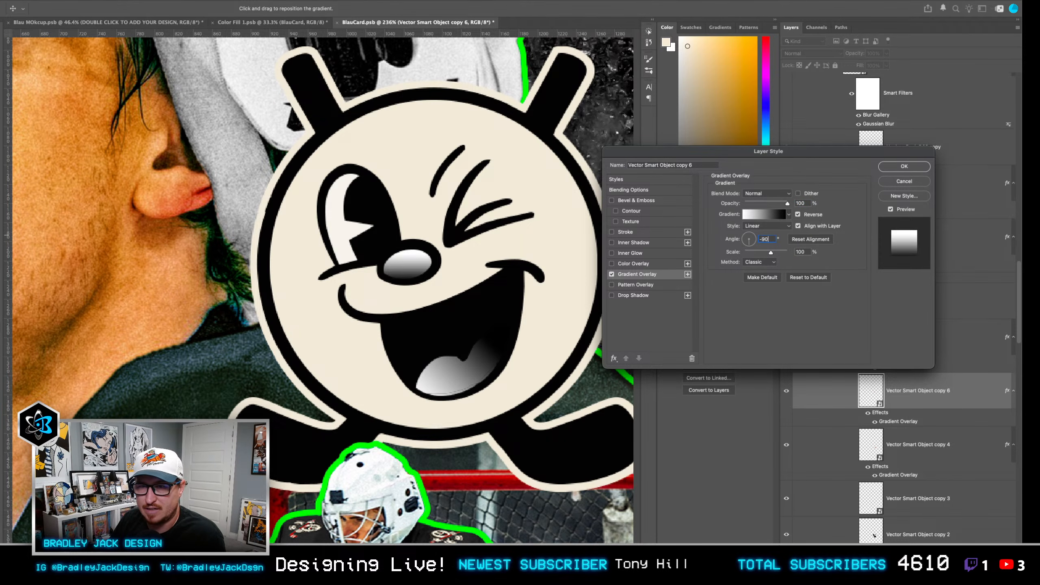
click(766, 193)
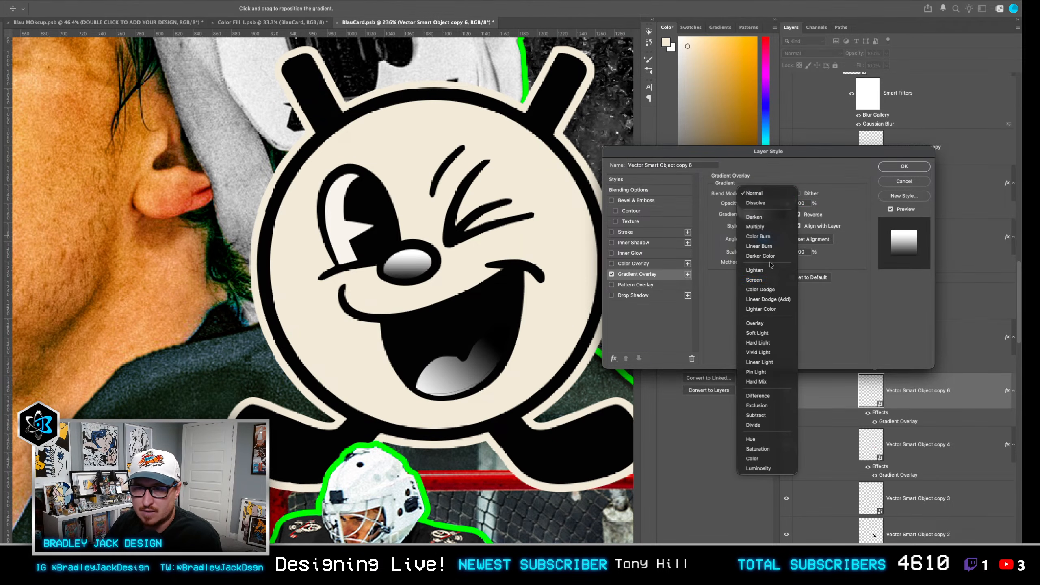
click(762, 323)
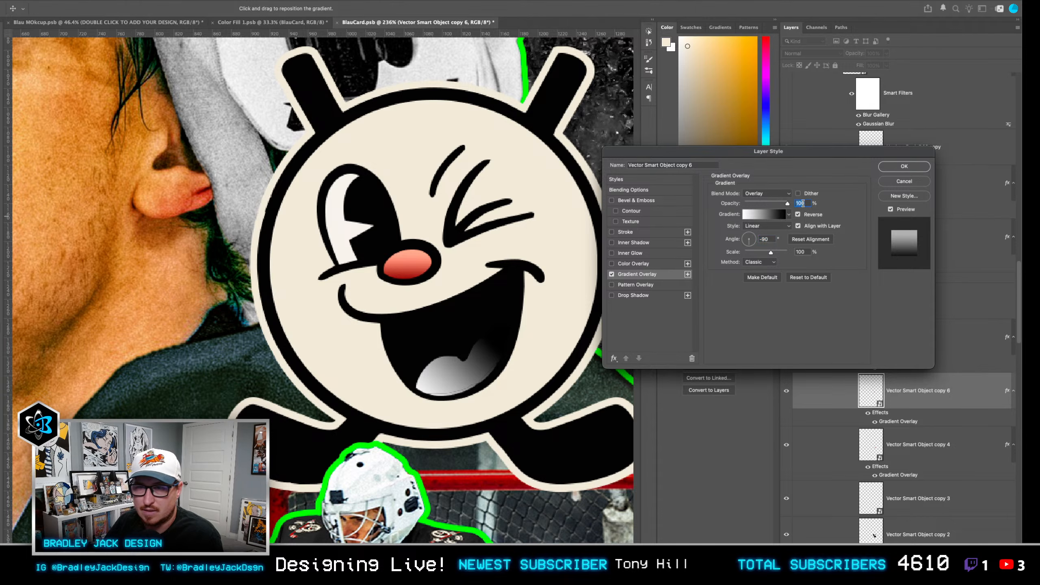
key(Return)
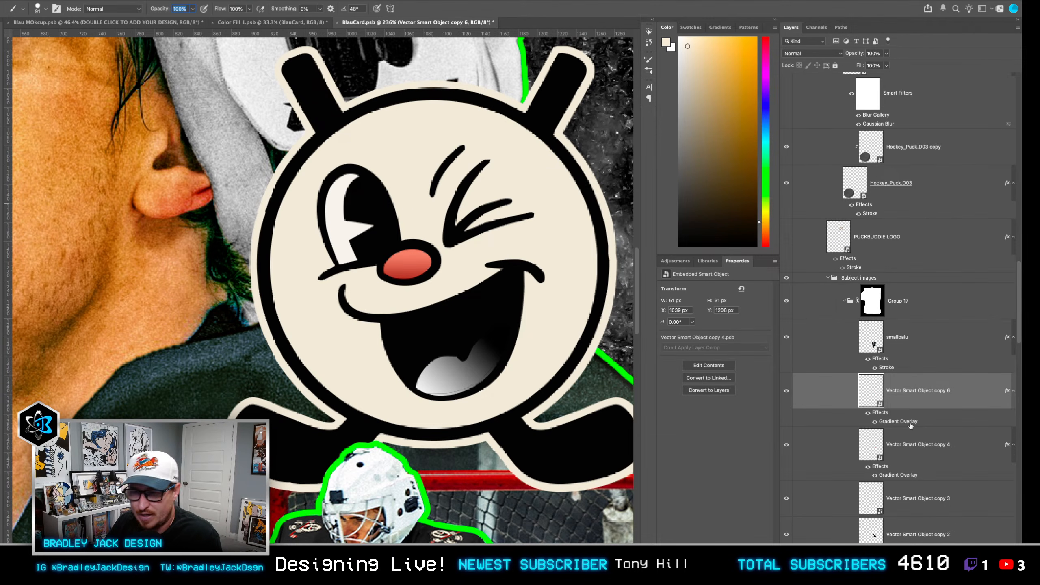
Copy the nose layer's gradient overlay effect onto each of the other separated mascot layers.
scroll(893, 454, down, 1)
drag(881, 435, 891, 507)
scroll(889, 502, down, 2)
drag(883, 442, 888, 492)
scroll(896, 471, down, 1)
scroll(888, 491, down, 2)
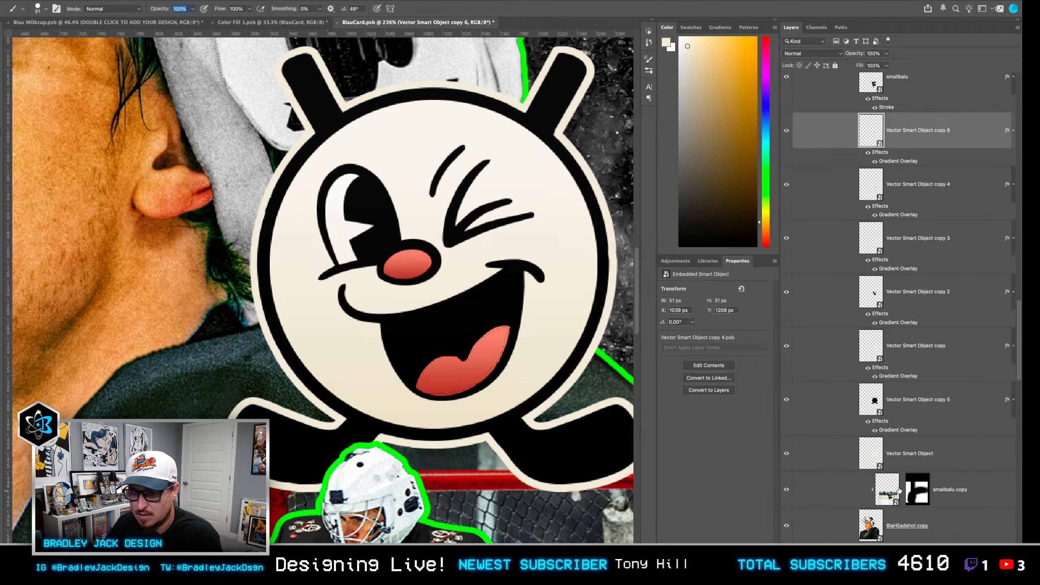
drag(884, 427, 885, 454)
Set the gradient overlay on the black mascot body layer, Vector Smart Object copy 5, to the Screen blend mode at 25% opacity.
double_click(888, 430)
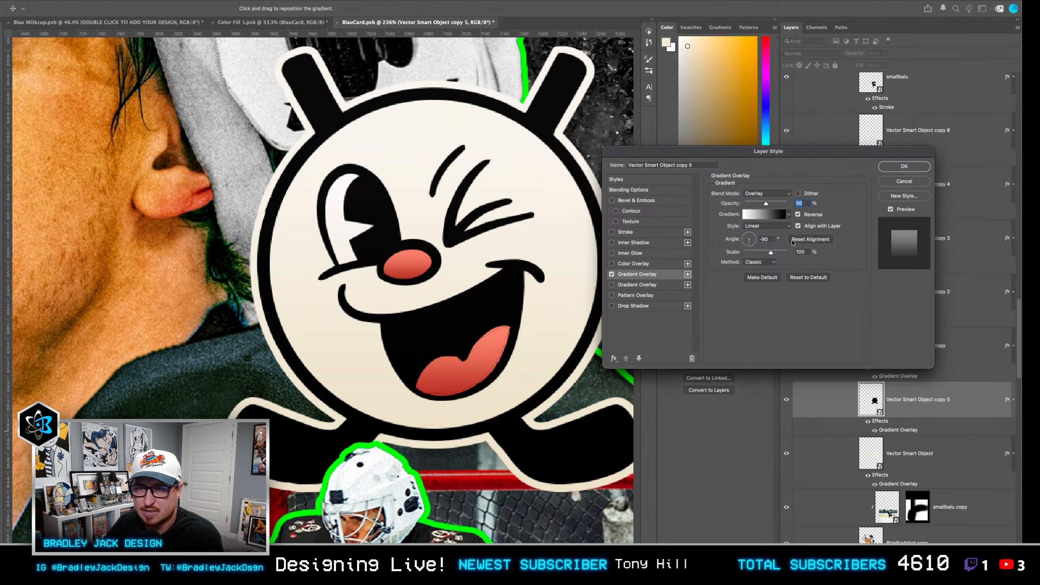
click(765, 193)
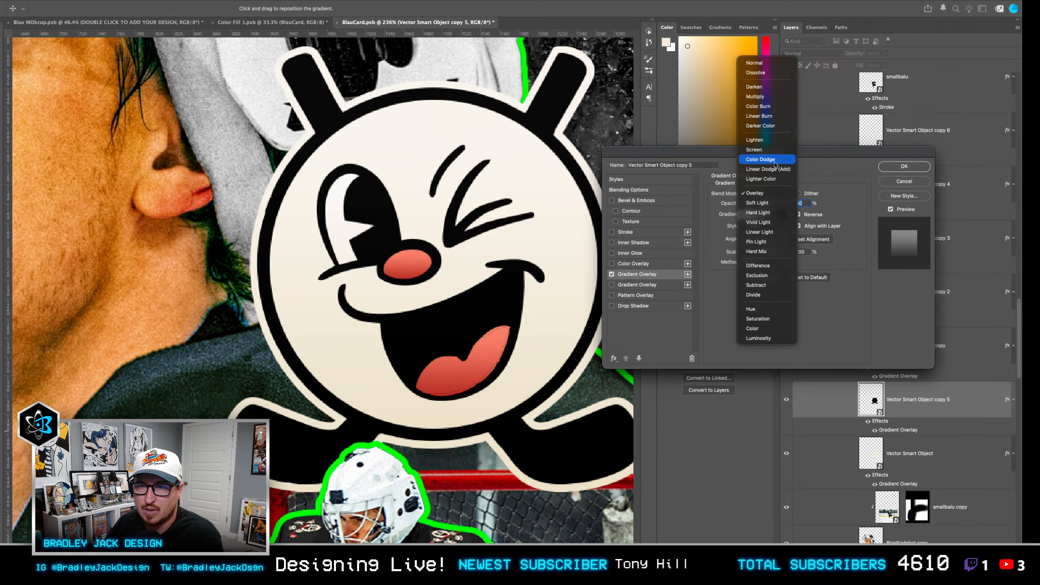
click(772, 151)
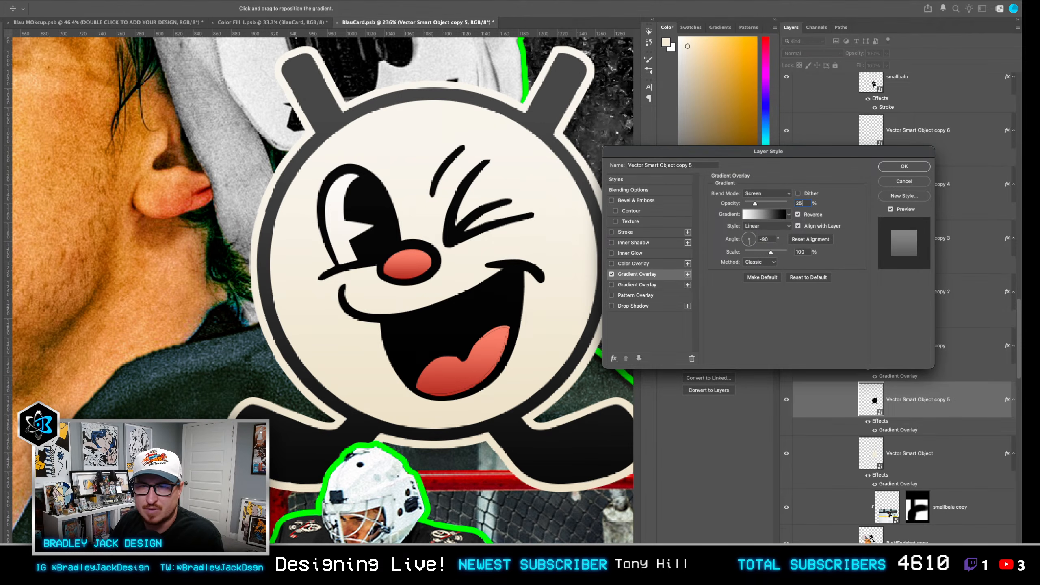
key(Return)
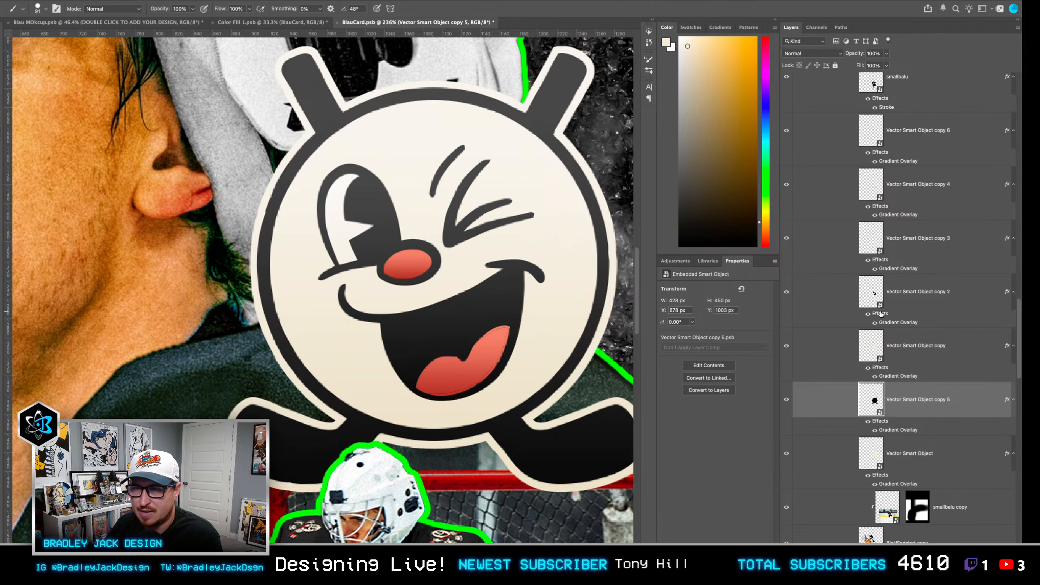
Try a second gradient overlay on the cream face layer with the Multiply and Hard Light blend modes.
key(v)
scroll(498, 280, down, 1)
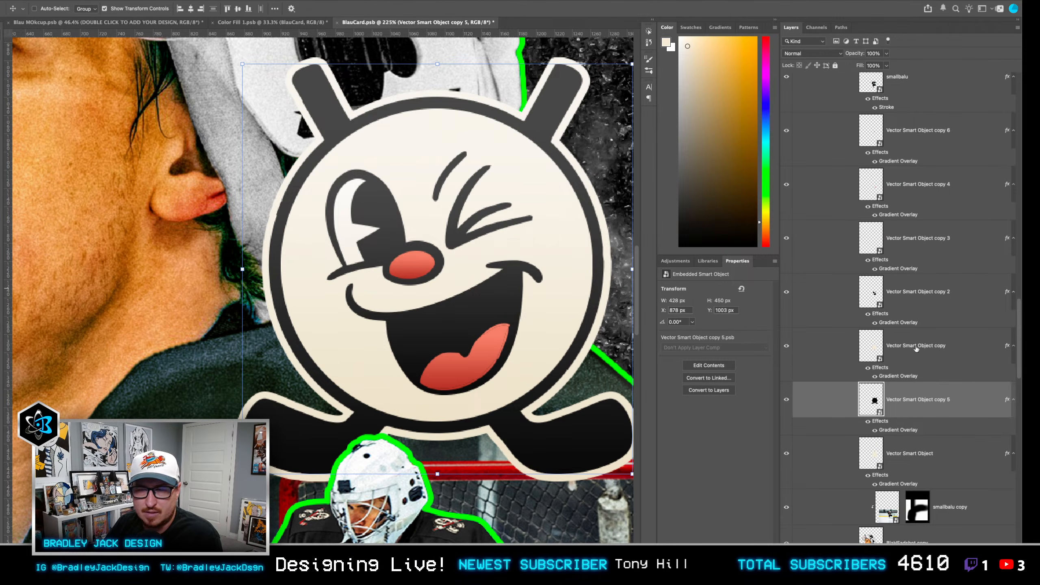
double_click(887, 378)
click(687, 274)
click(763, 194)
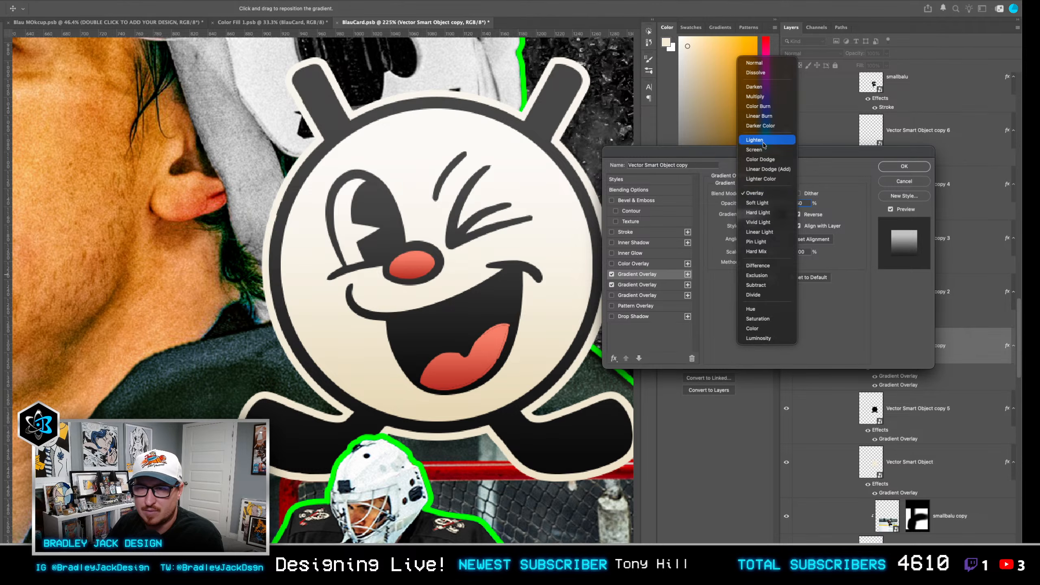
click(756, 97)
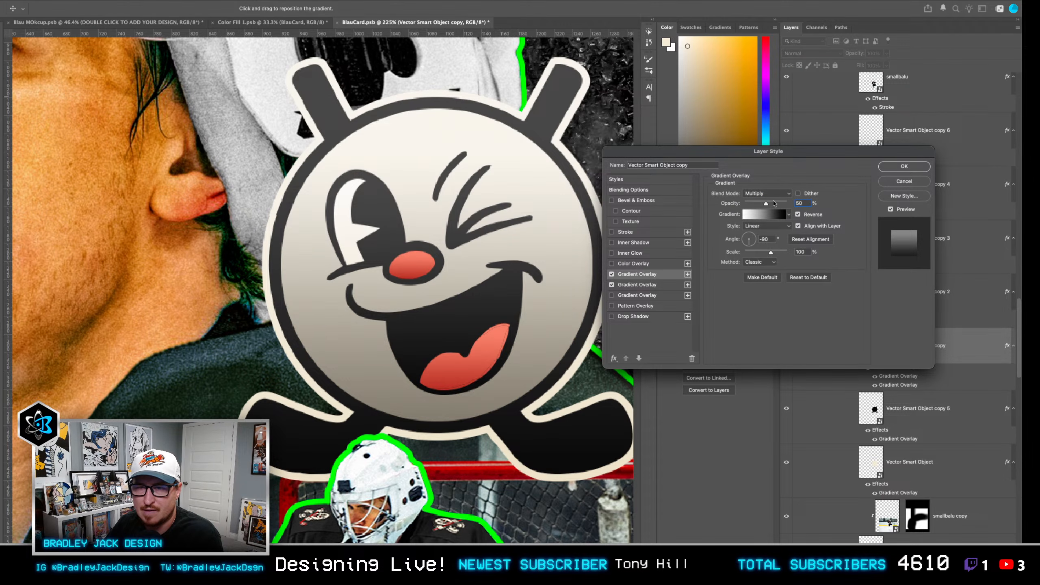
click(773, 193)
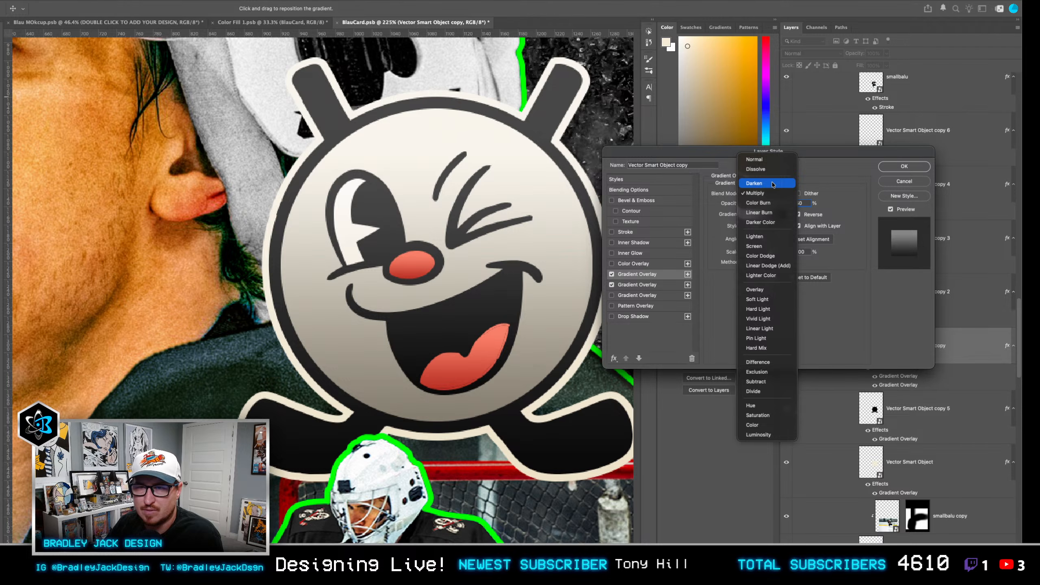
click(756, 309)
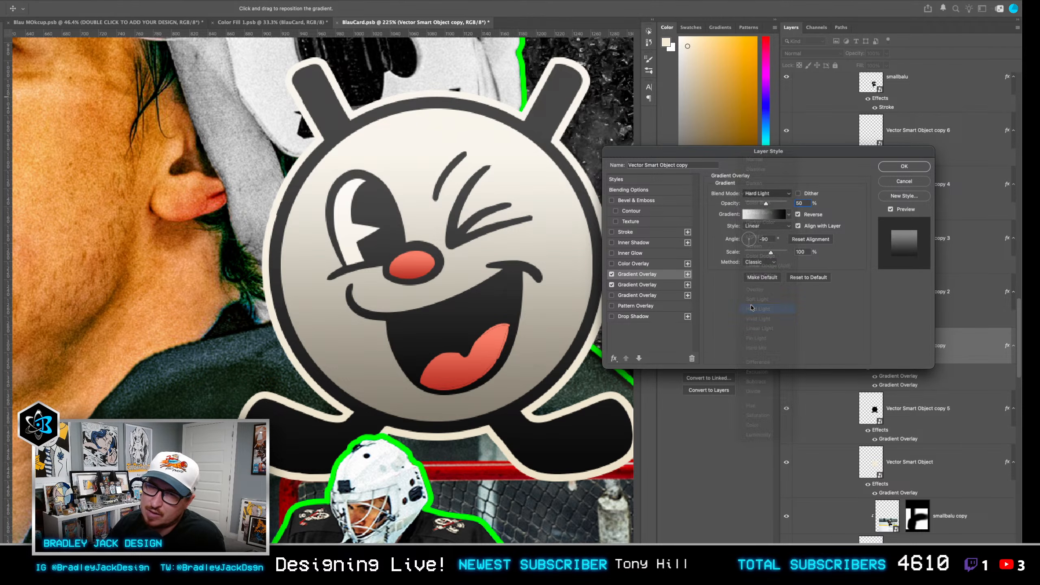
click(904, 182)
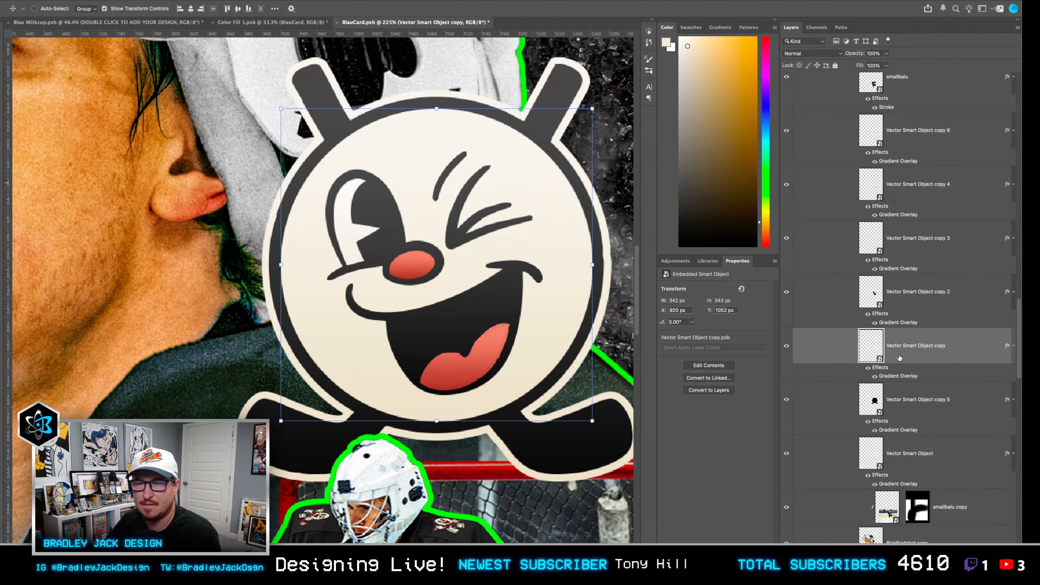
click(918, 416)
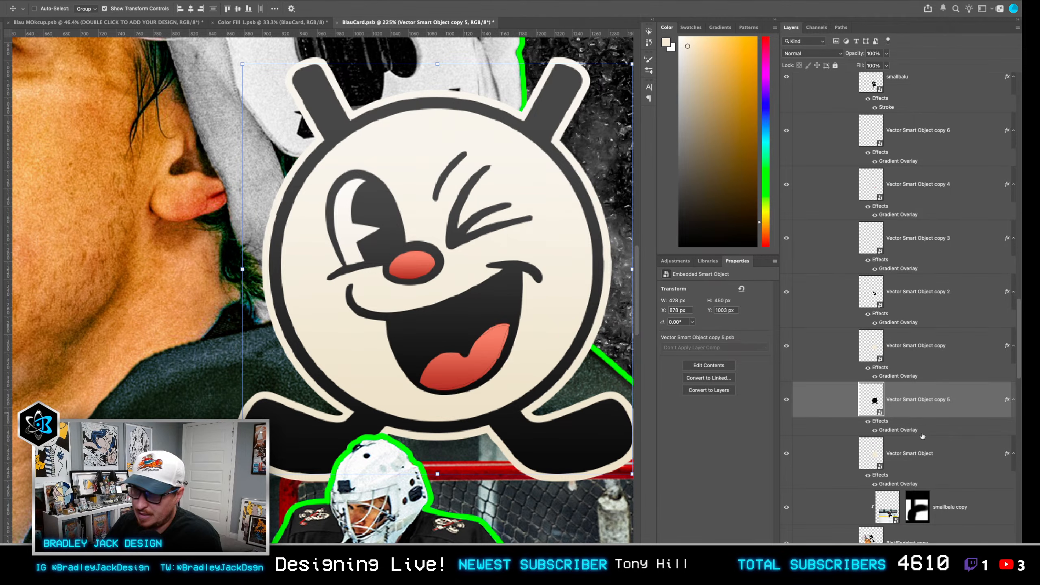
scroll(897, 312, up, 1)
click(908, 149)
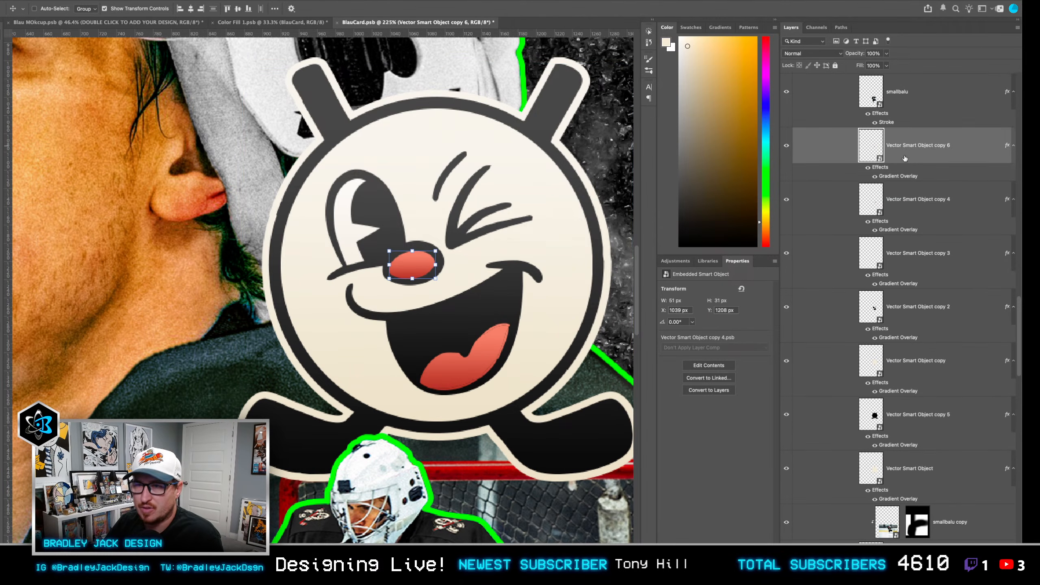
scroll(922, 424, down, 1)
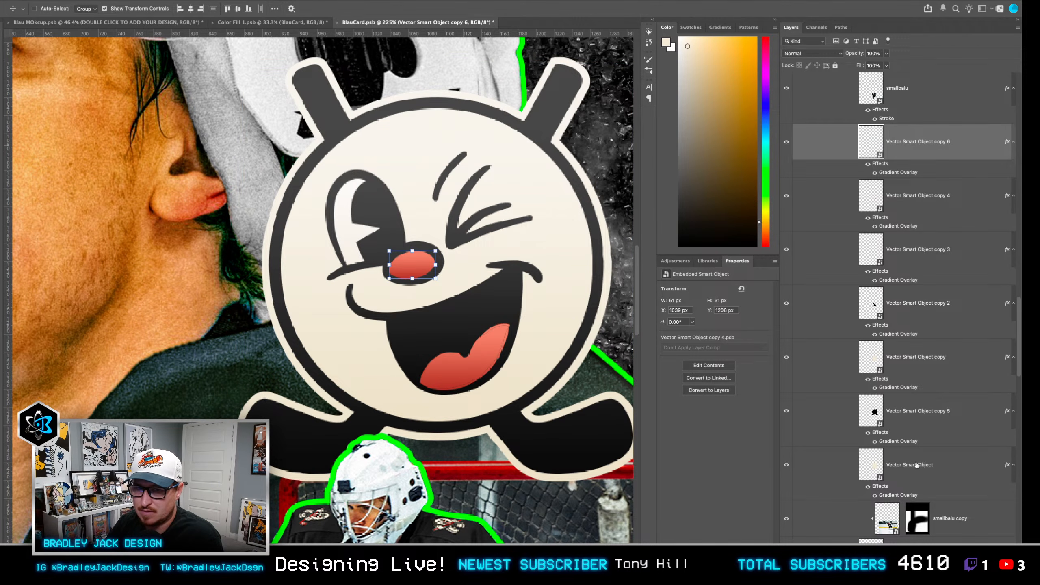
Duplicate each of the seven separated mascot part layers, from the base Vector Smart Object up to the nose layer.
click(917, 467)
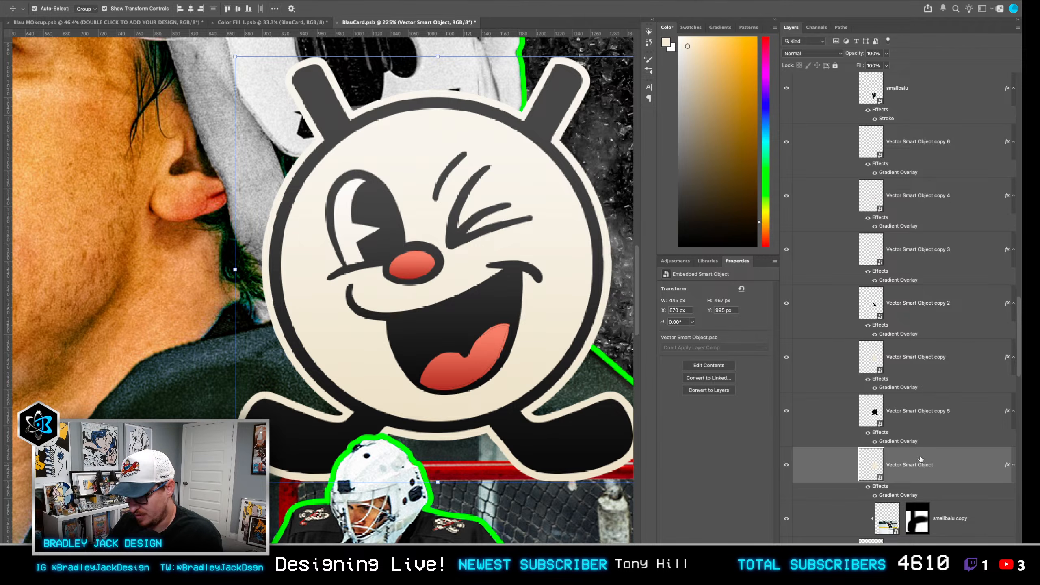
key(super+j)
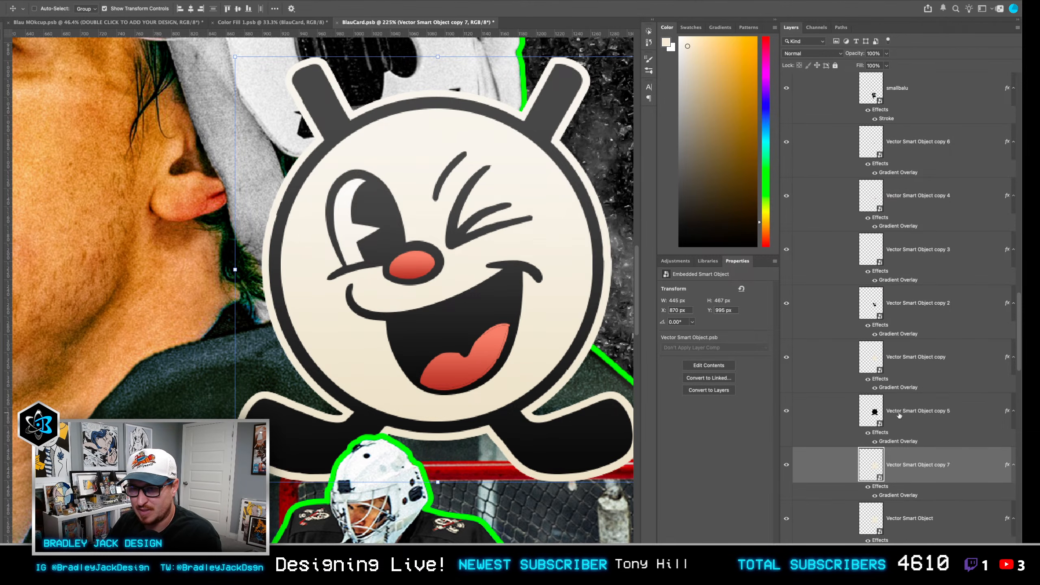
click(899, 416)
key(super+j)
click(898, 364)
key(super+j)
click(897, 300)
key(super+j)
click(901, 258)
key(super+j)
click(897, 199)
key(super+j)
click(895, 155)
key(super+j)
Add a black Color Overlay to the lower nose duplicate, Vector Smart Object copy 6.
click(910, 209)
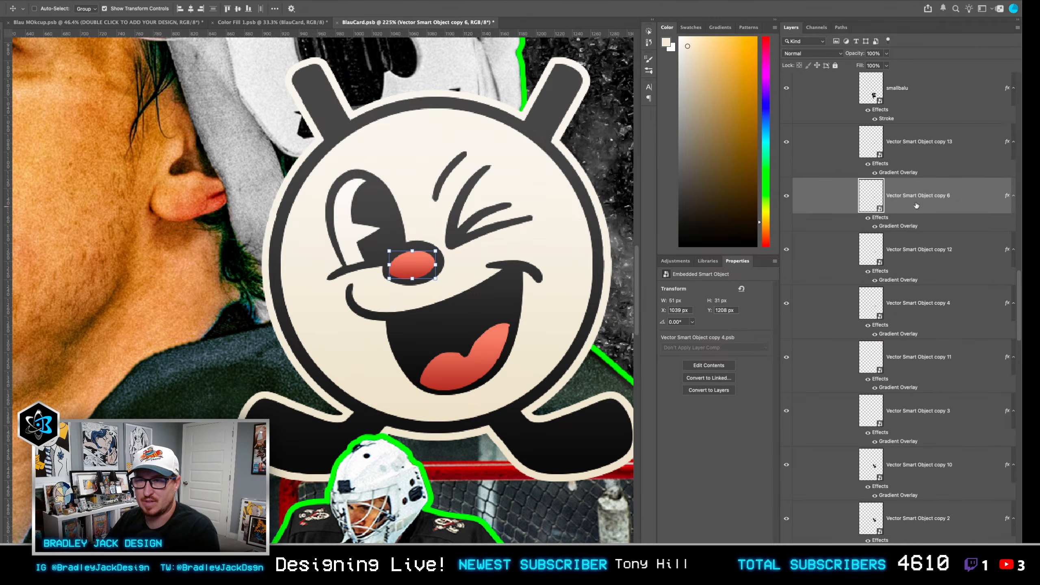
right_click(938, 522)
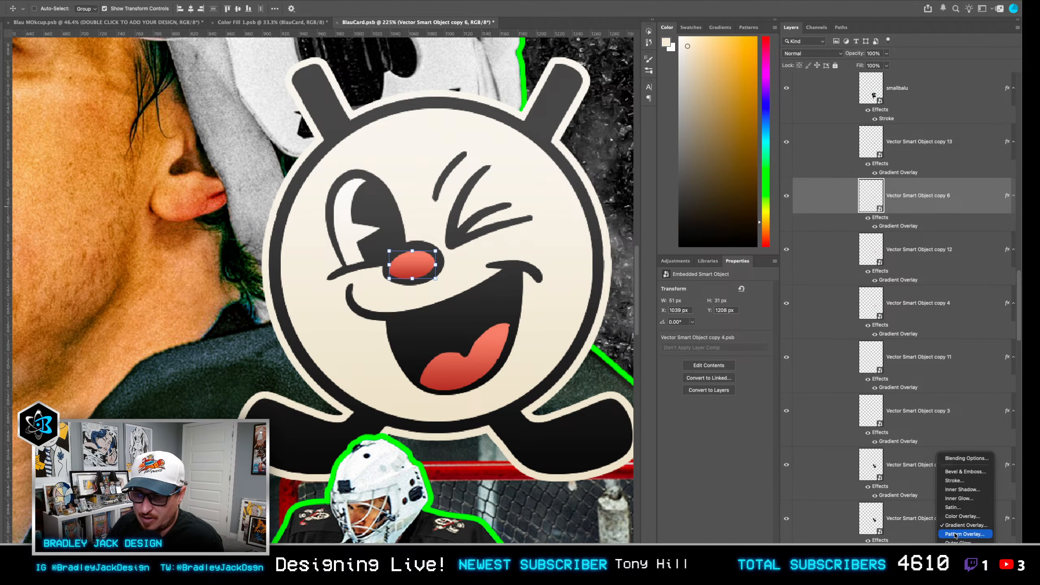
click(958, 517)
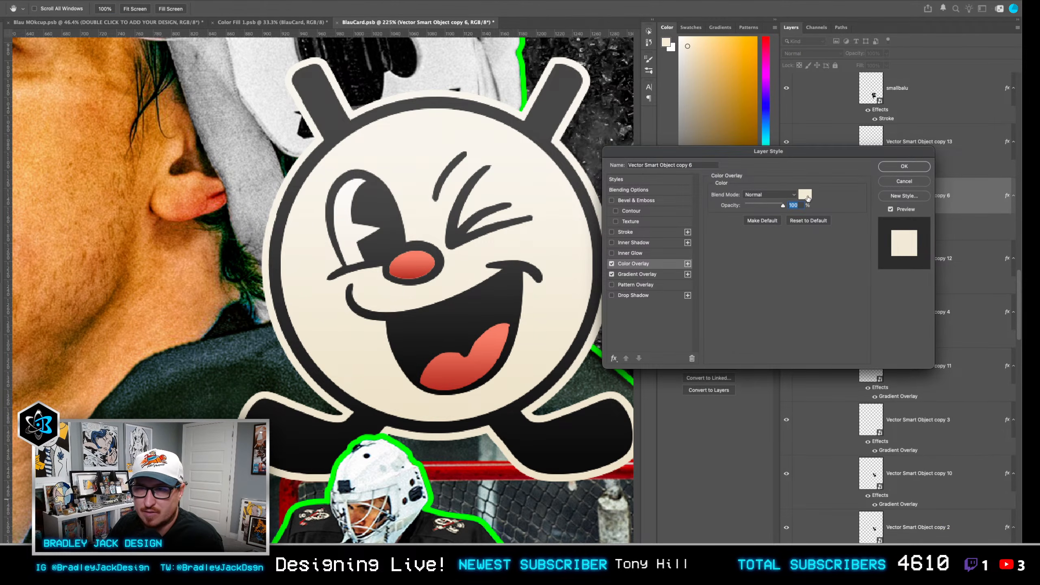
click(809, 200)
drag(523, 166, 683, 294)
key(Return)
key(Return)
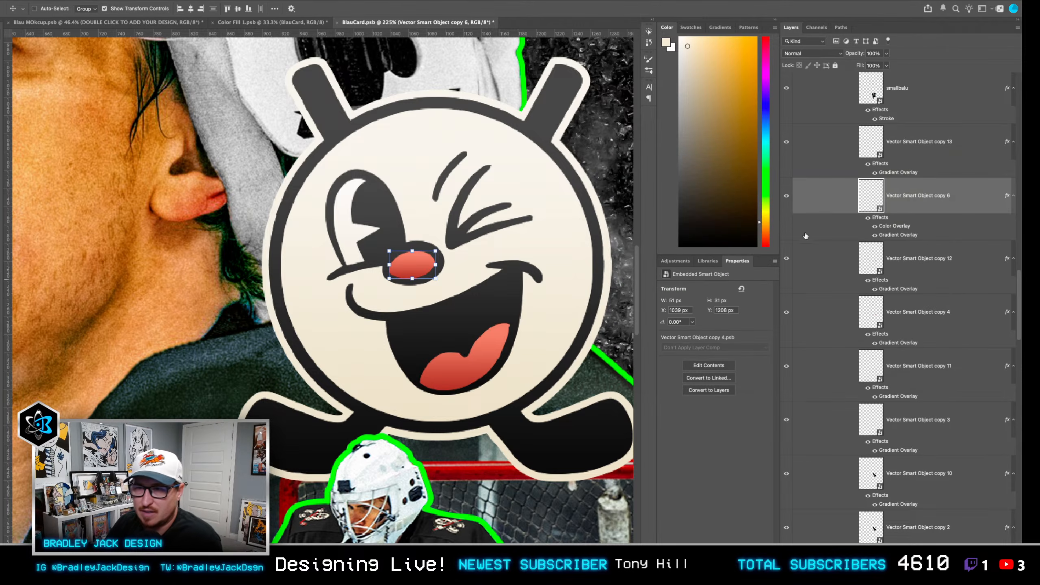
Copy the black color overlay from the lower nose duplicate onto the lower duplicates of the tongue, eye, facial features, face and body.
drag(894, 226, 901, 450)
scroll(902, 431, down, 3)
drag(890, 414, 899, 496)
scroll(898, 451, down, 4)
drag(885, 367, 899, 436)
scroll(899, 450, down, 1)
click(904, 424)
scroll(903, 451, down, 3)
drag(904, 489, 905, 495)
Convert each lower duplicate with the black color overlay into its own smart object, flattening its effects, and save the document.
key(super+F2)
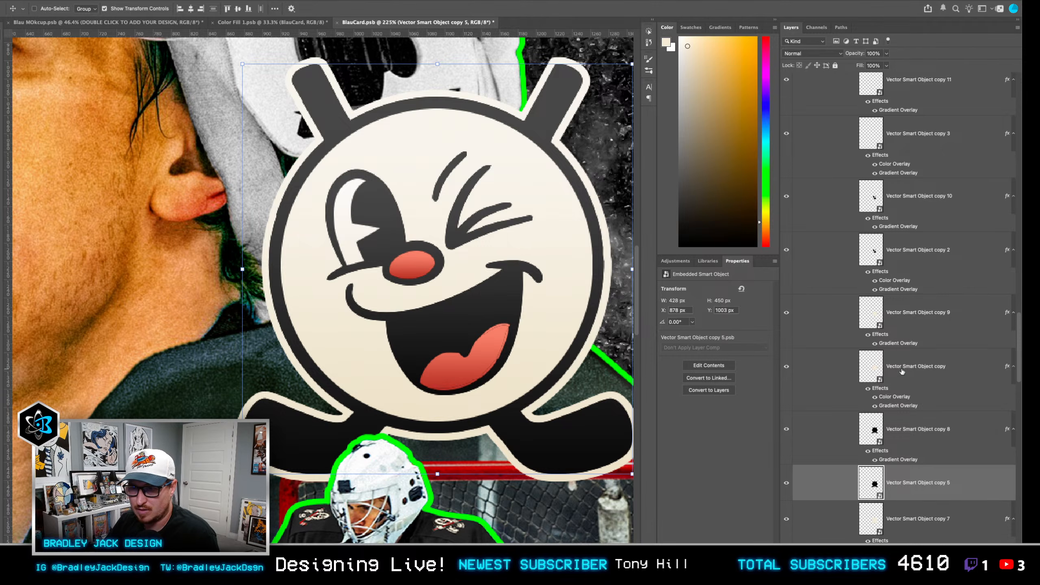
click(900, 367)
key(super+F2)
click(900, 264)
key(super+F2)
click(898, 131)
key(super+F2)
scroll(907, 193, up, 5)
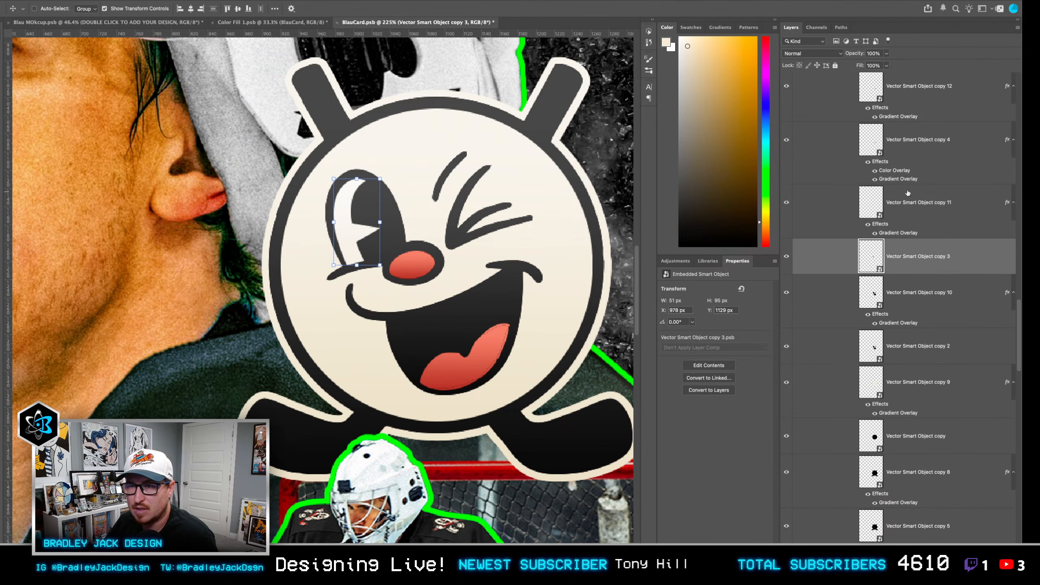
click(903, 153)
key(super+F2)
scroll(908, 162, up, 4)
click(907, 133)
key(super+F2)
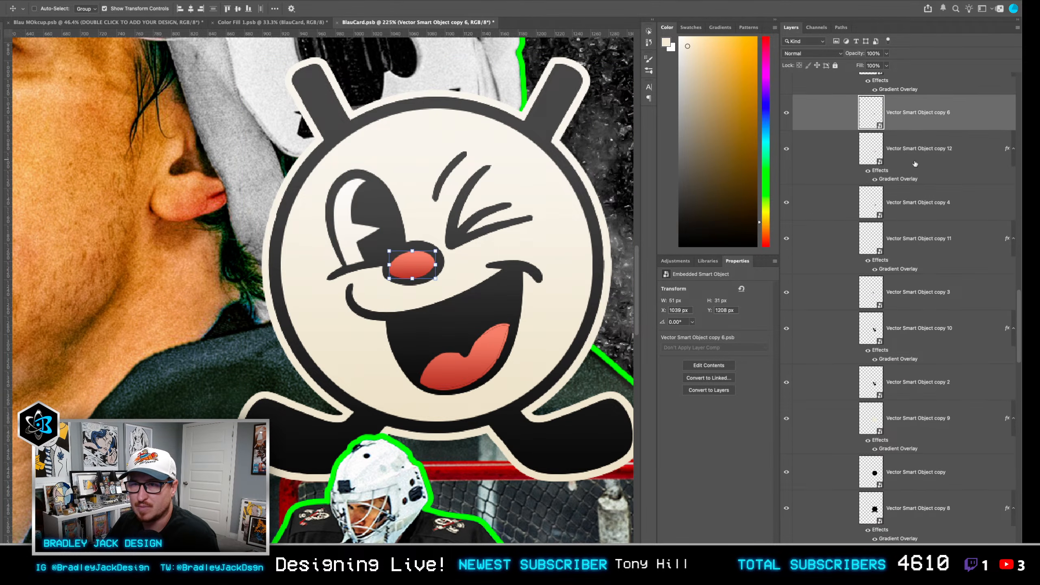
scroll(913, 156, up, 4)
key(super+s)
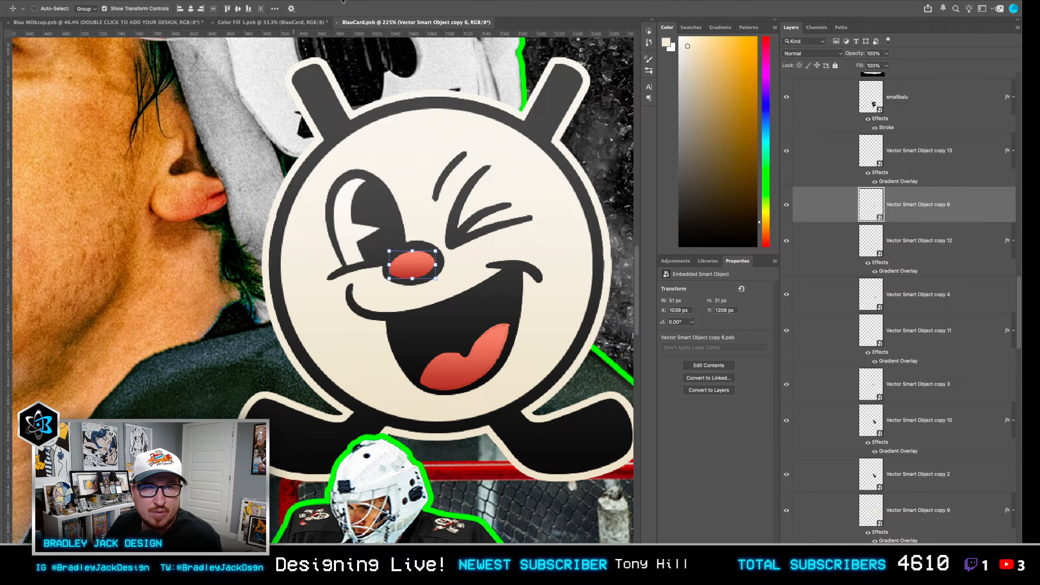
Apply a Gaussian Blur smart filter to the black nose duplicate, Vector Smart Object copy 6.
click(649, 31)
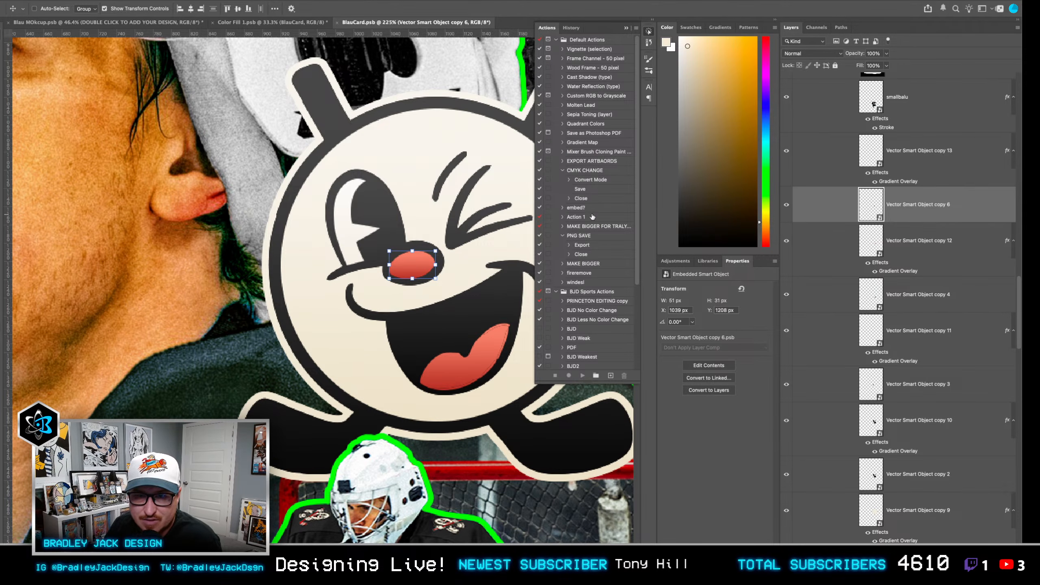
scroll(588, 149, down, 5)
scroll(594, 292, up, 5)
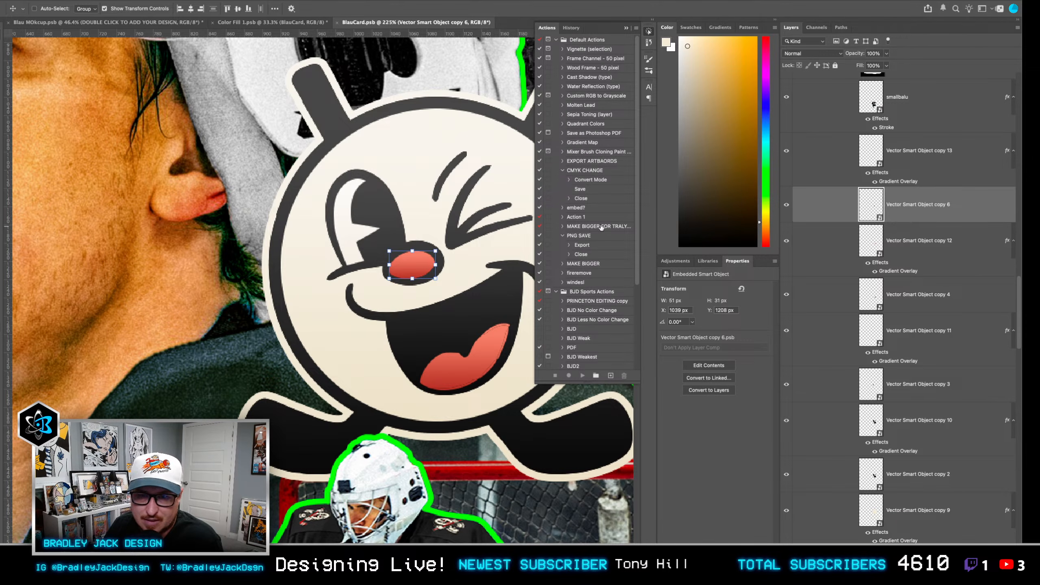
click(195, 0)
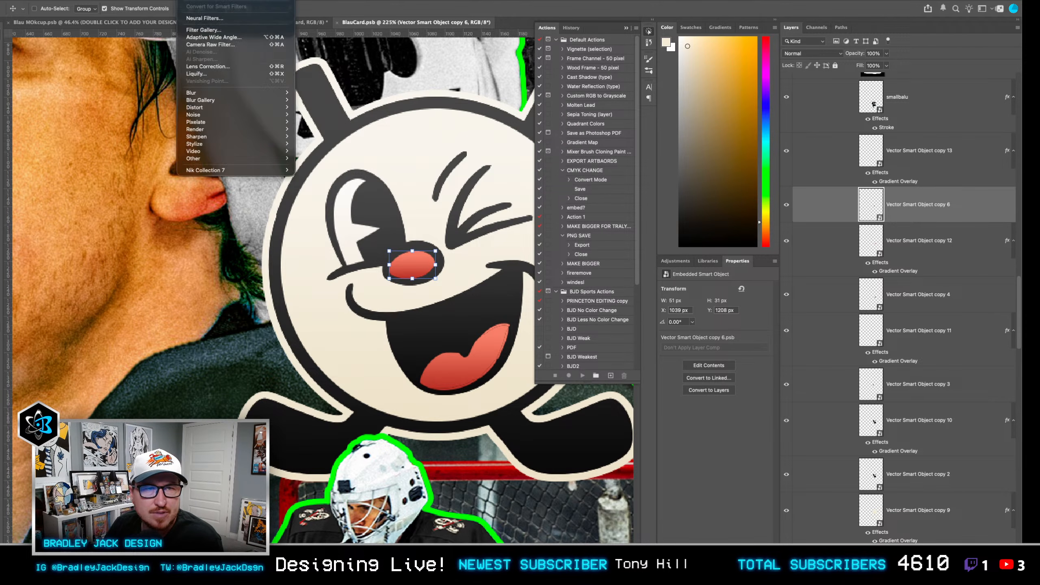
mouse_move(224, 96)
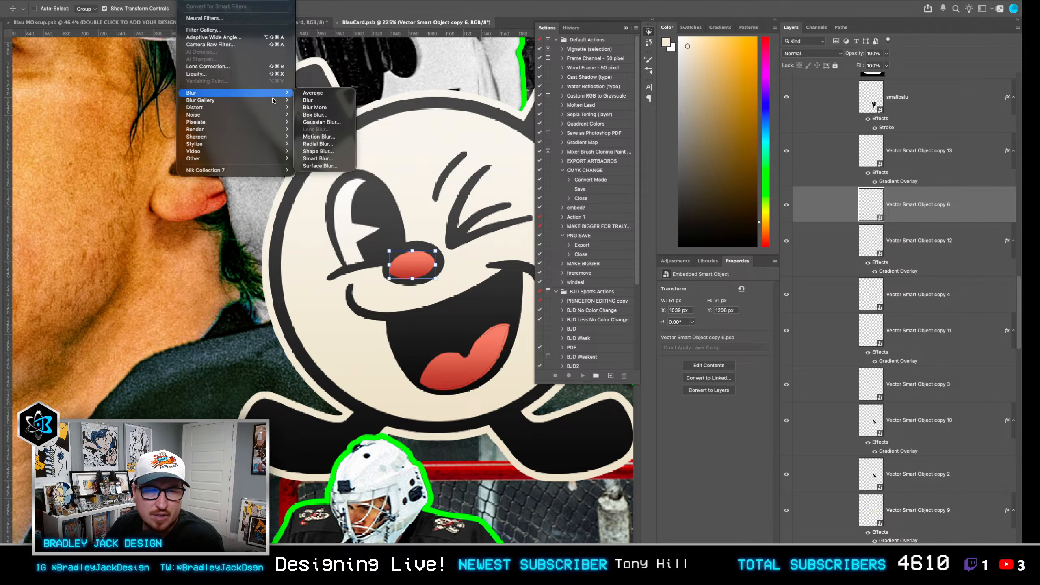
click(321, 123)
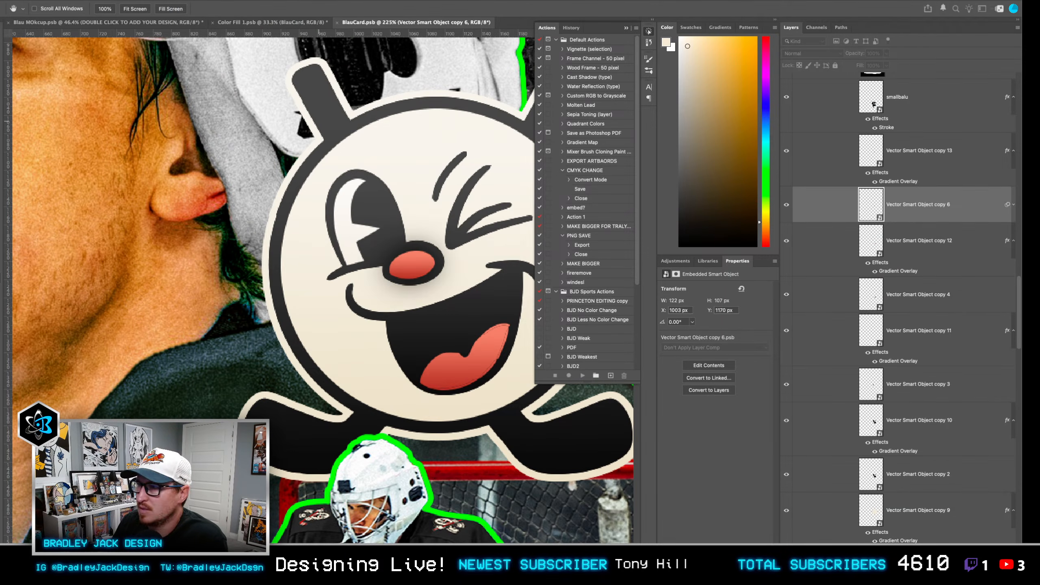
Start a Path Blur on the nose shadow, replacing the default path with a straight one running down from the nose.
click(195, 0)
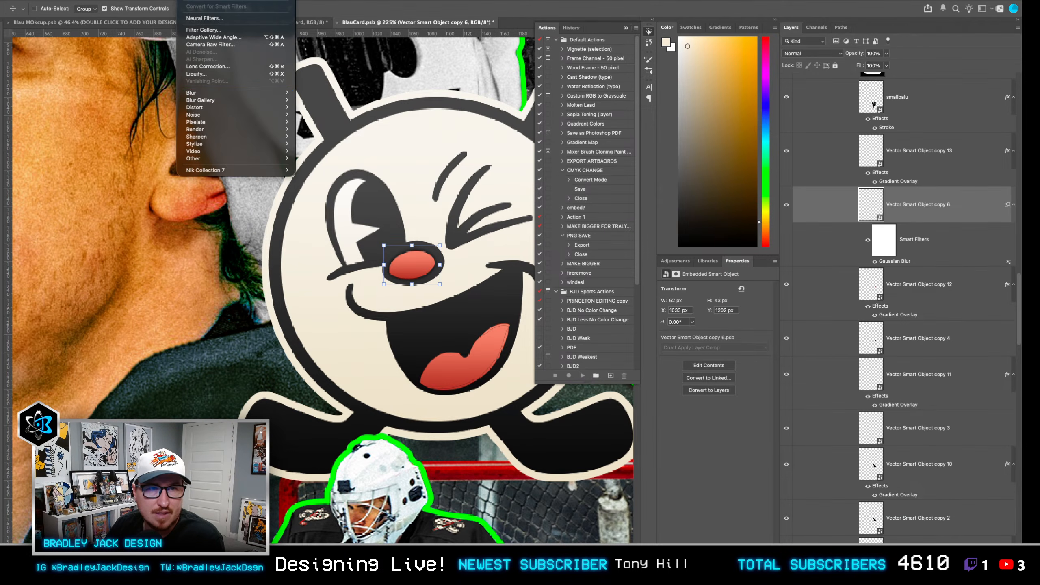
mouse_move(229, 100)
click(315, 122)
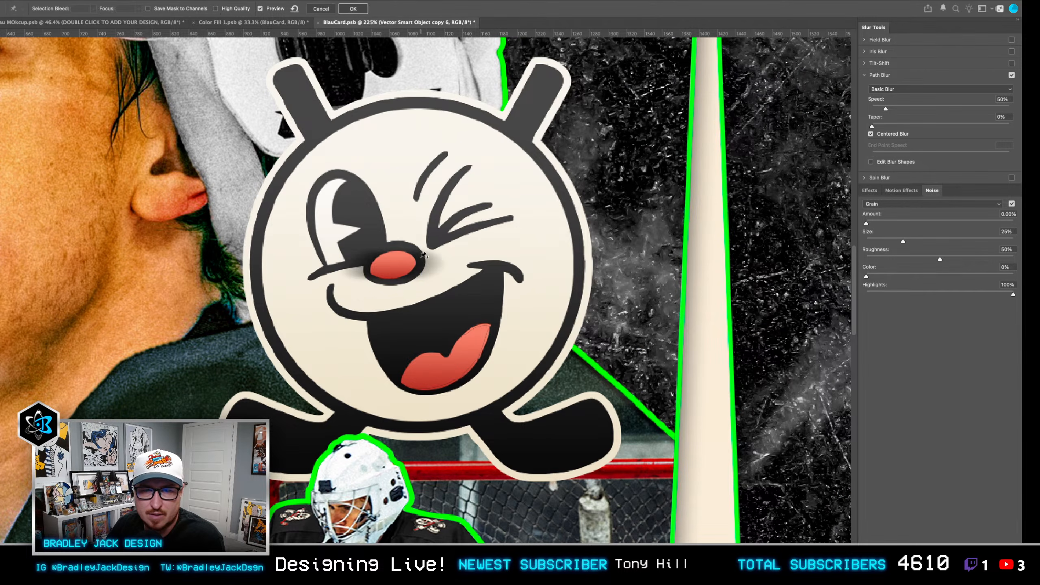
scroll(309, 277, down, 5)
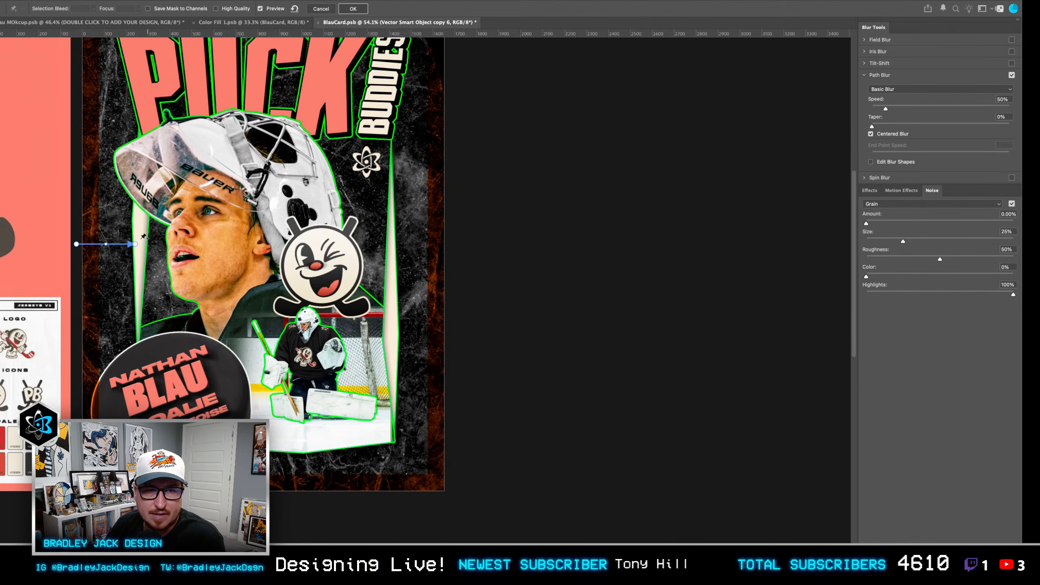
click(136, 244)
key(BackSpace)
scroll(328, 258, up, 10)
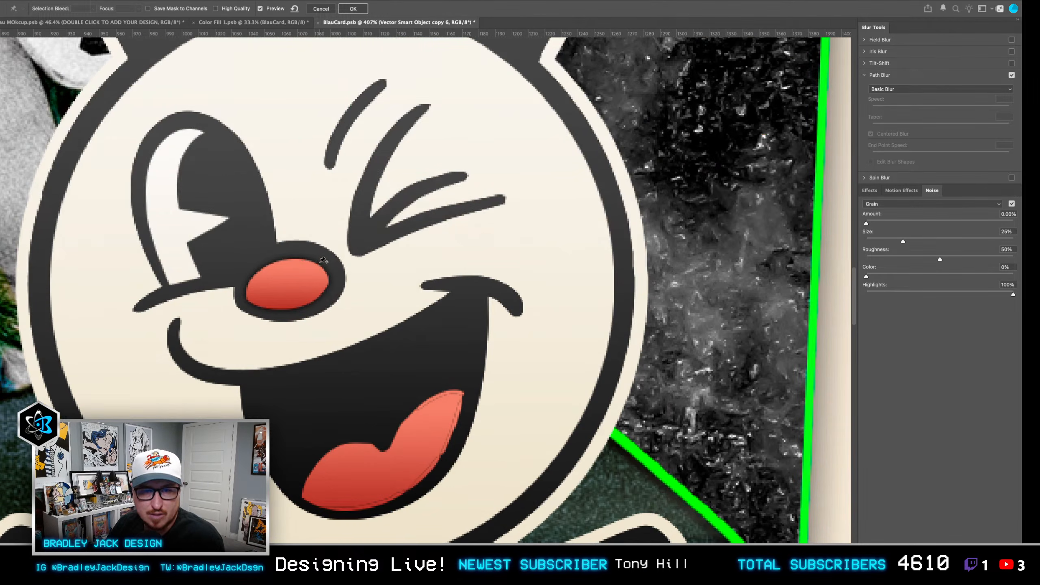
click(293, 256)
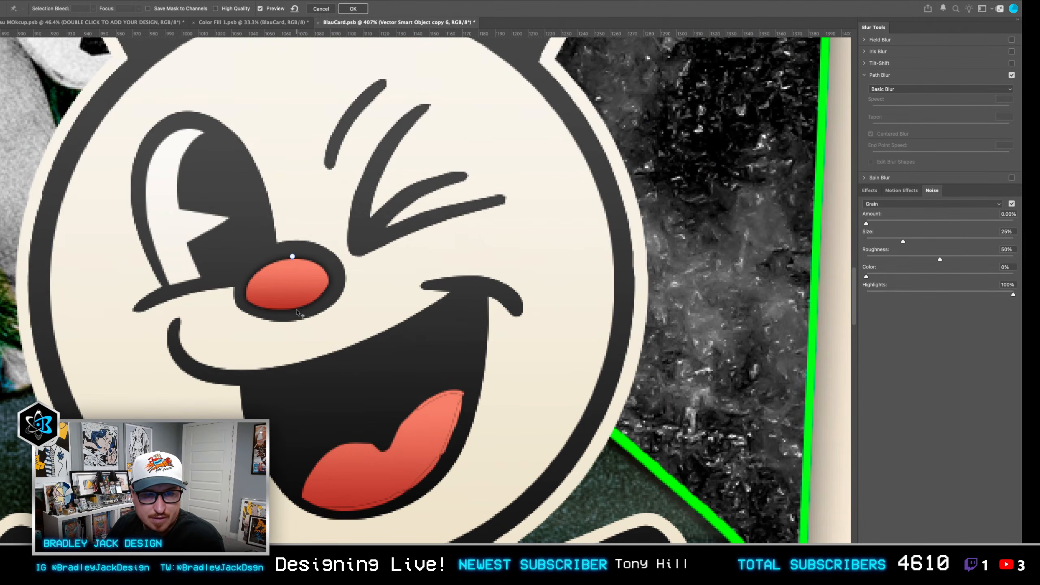
click(292, 341)
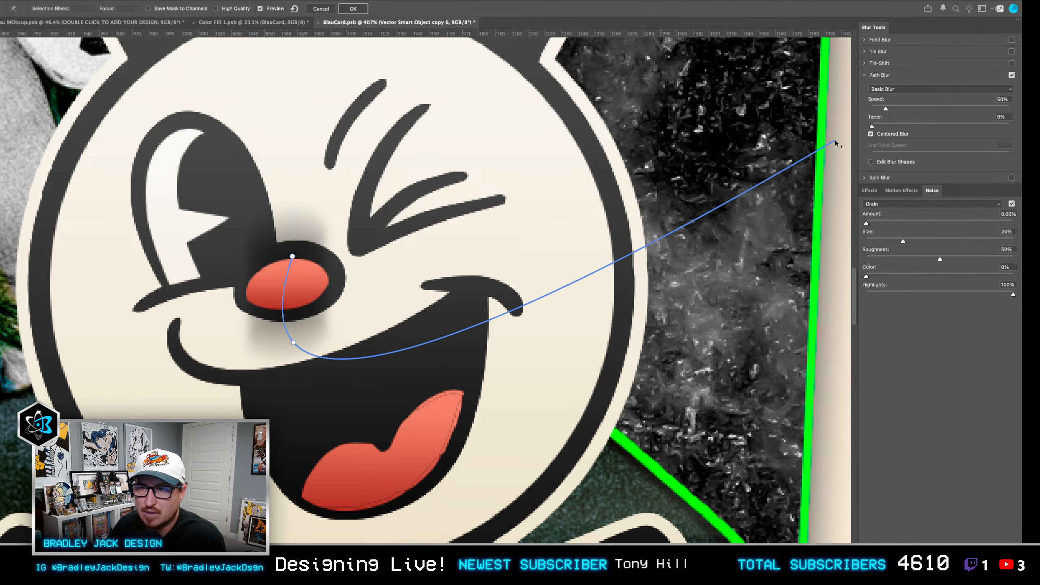
key(Escape)
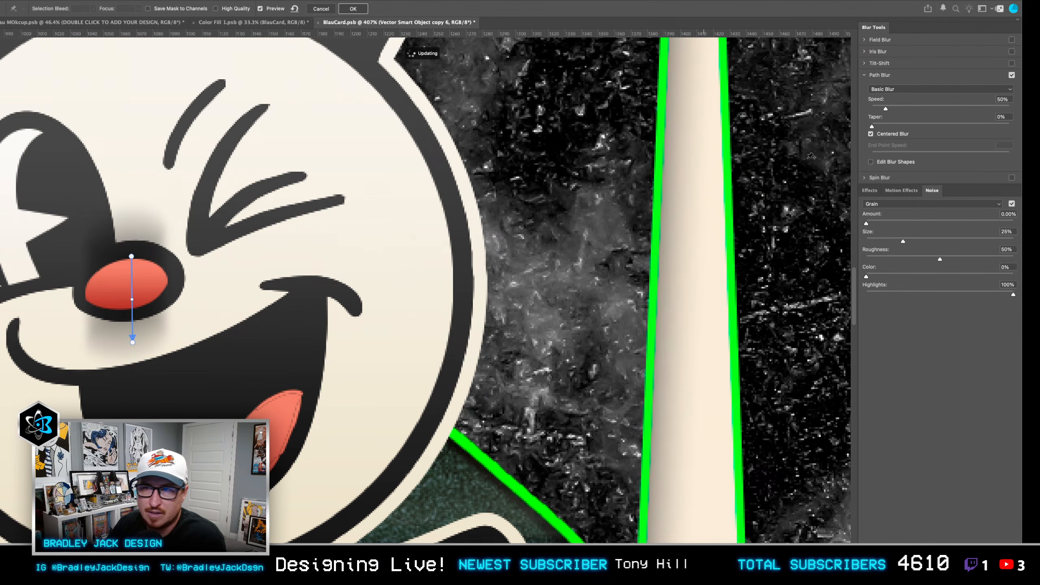
Turn off Centered Blur, set the path blur's speed to 10% and taper to 25%, and apply it.
click(871, 135)
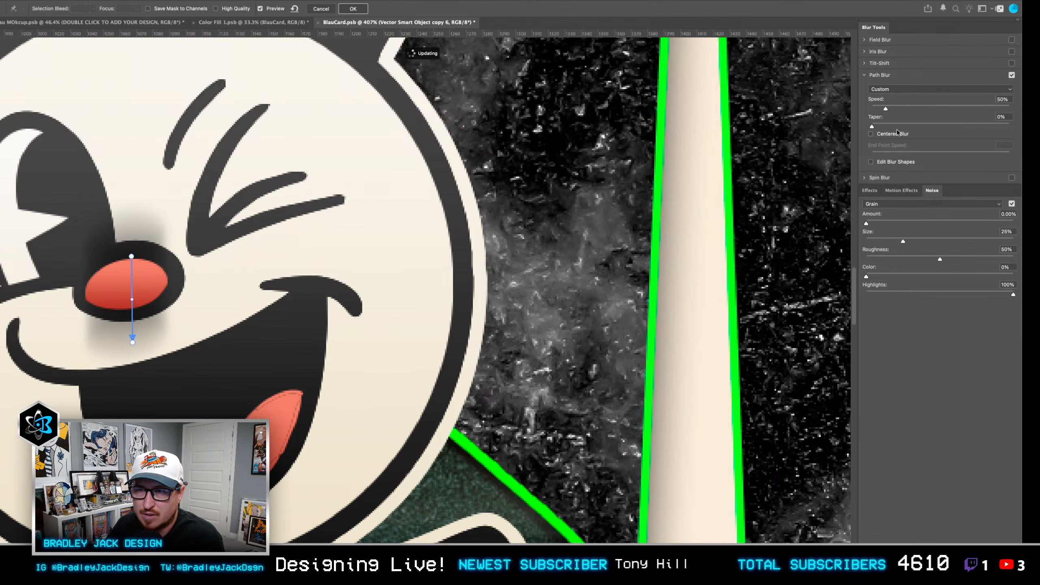
click(1001, 99)
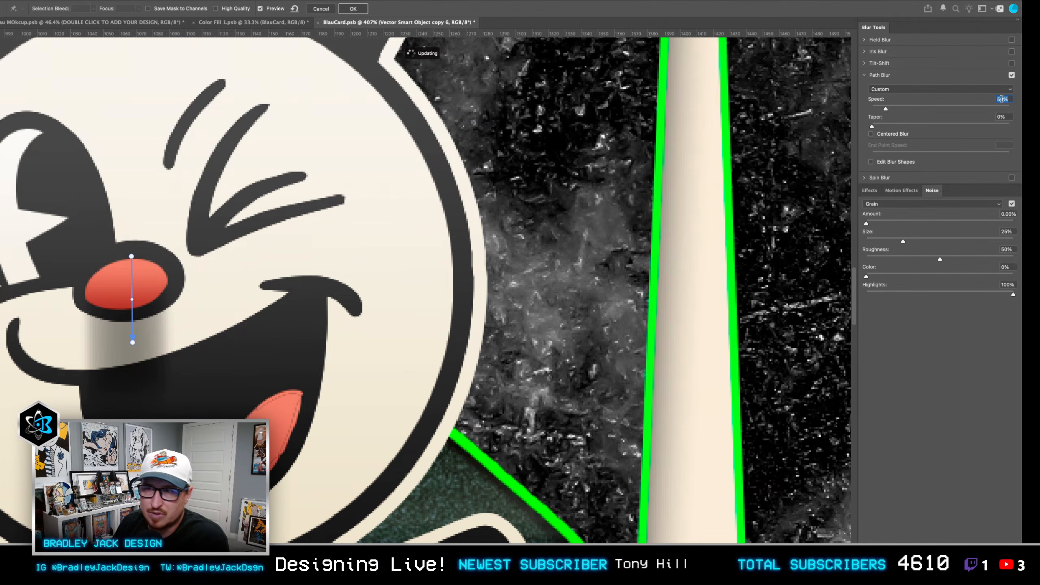
text(15)
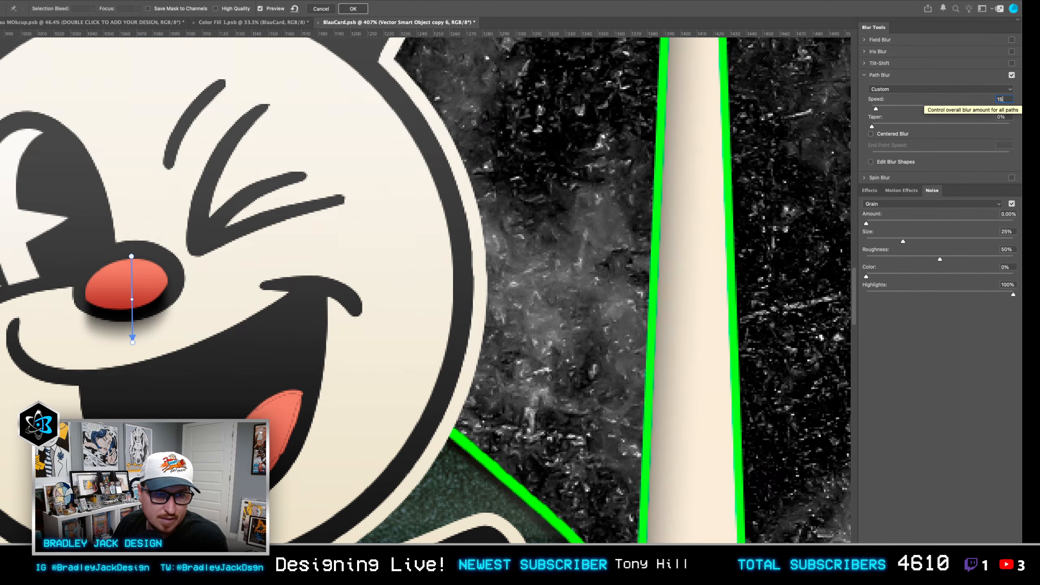
text(10)
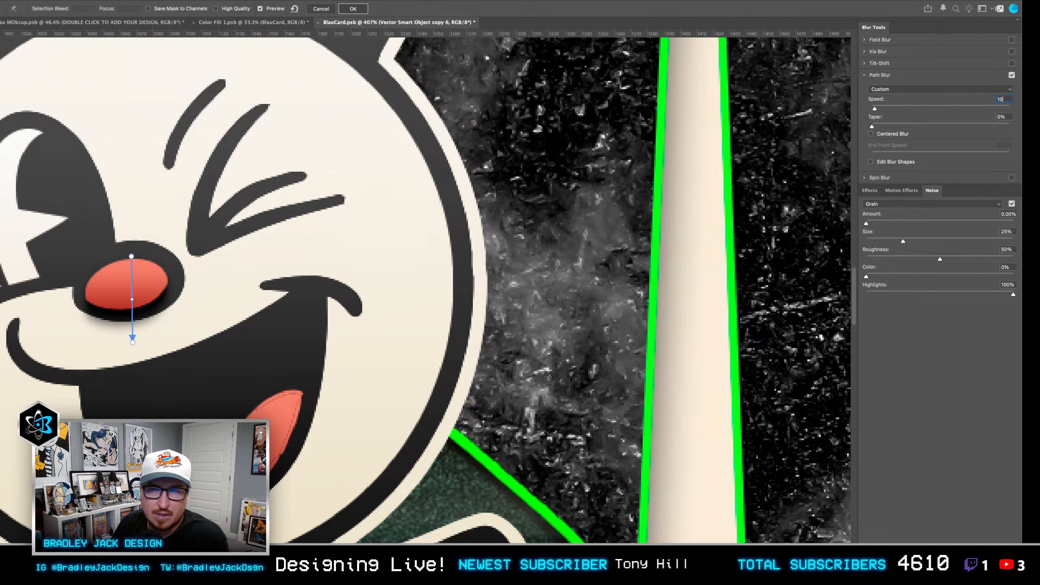
click(1005, 116)
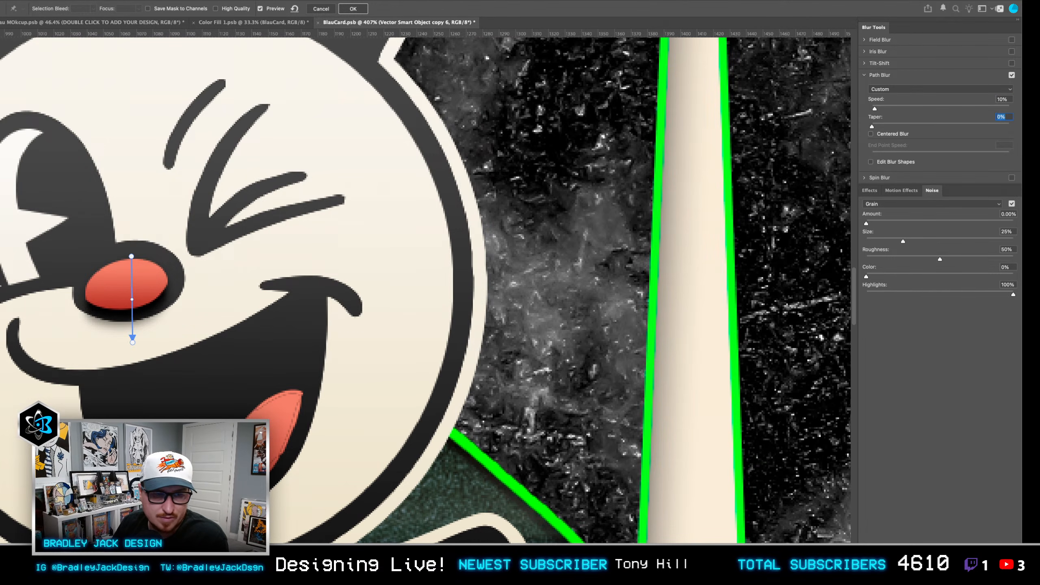
text(25)
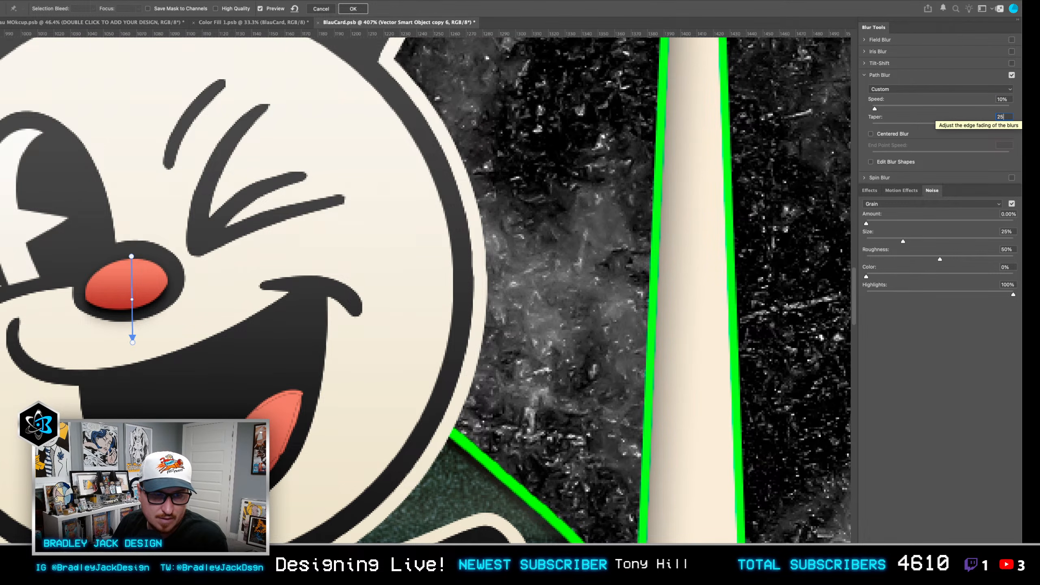
key(Return)
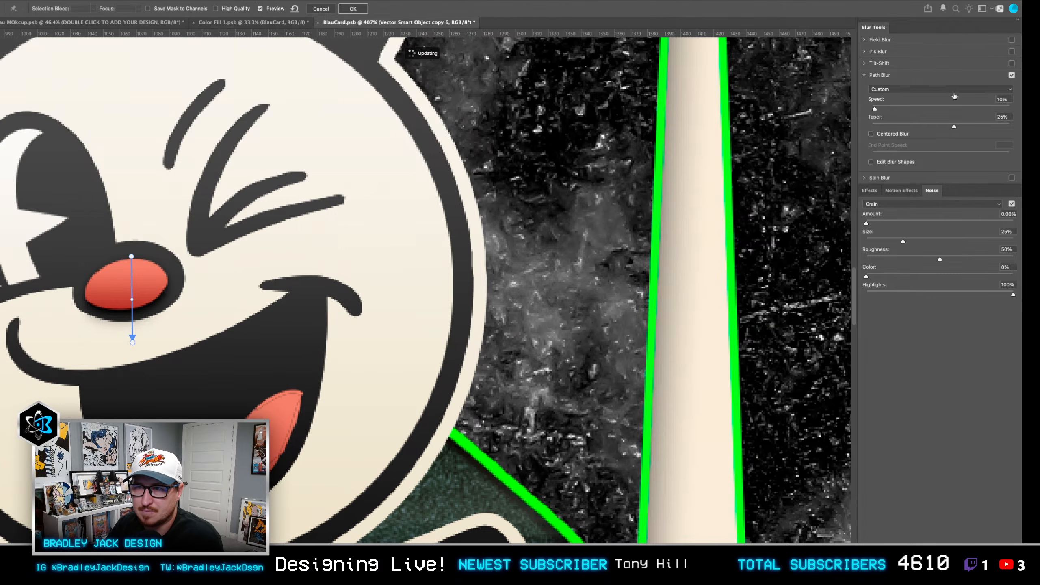
key(Return)
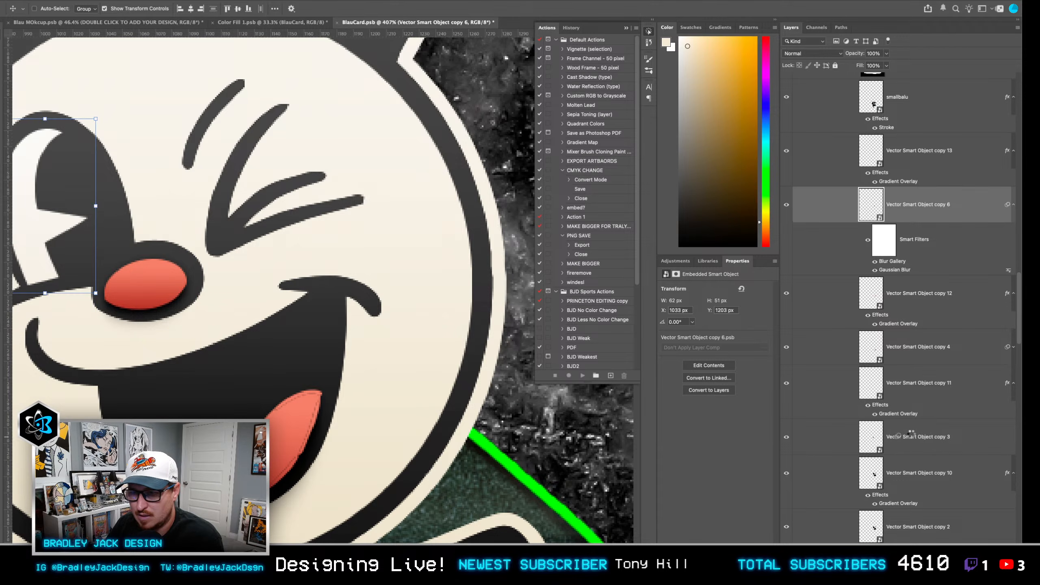
Copy the Path Blur and Gaussian Blur smart filters onto the black duplicates Vector Smart Object copy 3 and Vector Smart Object copy 2.
click(923, 437)
scroll(917, 409, down, 3)
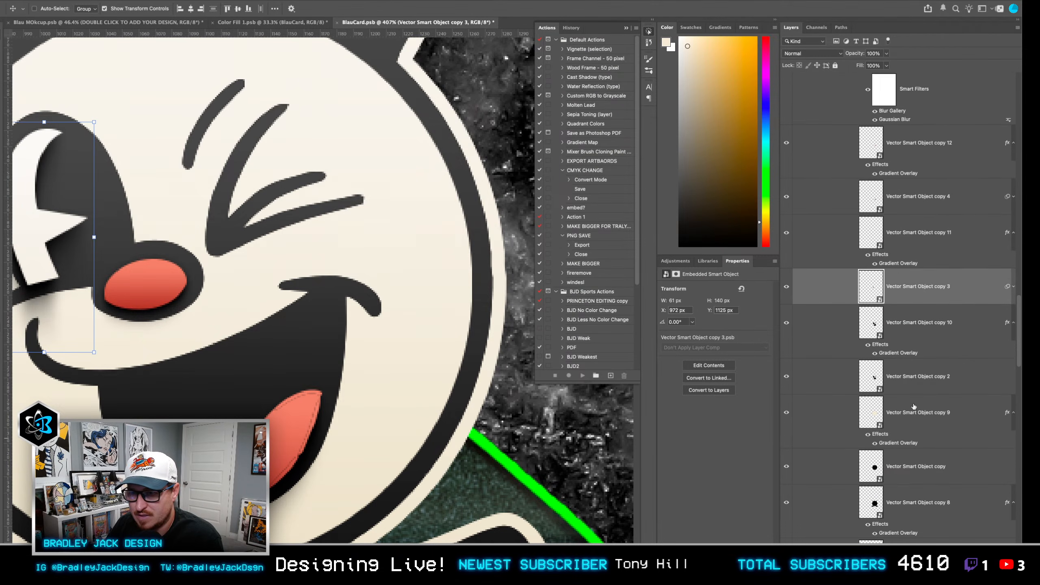
click(1014, 287)
scroll(905, 288, down, 2)
drag(904, 264, 974, 373)
scroll(974, 372, down, 2)
click(1013, 299)
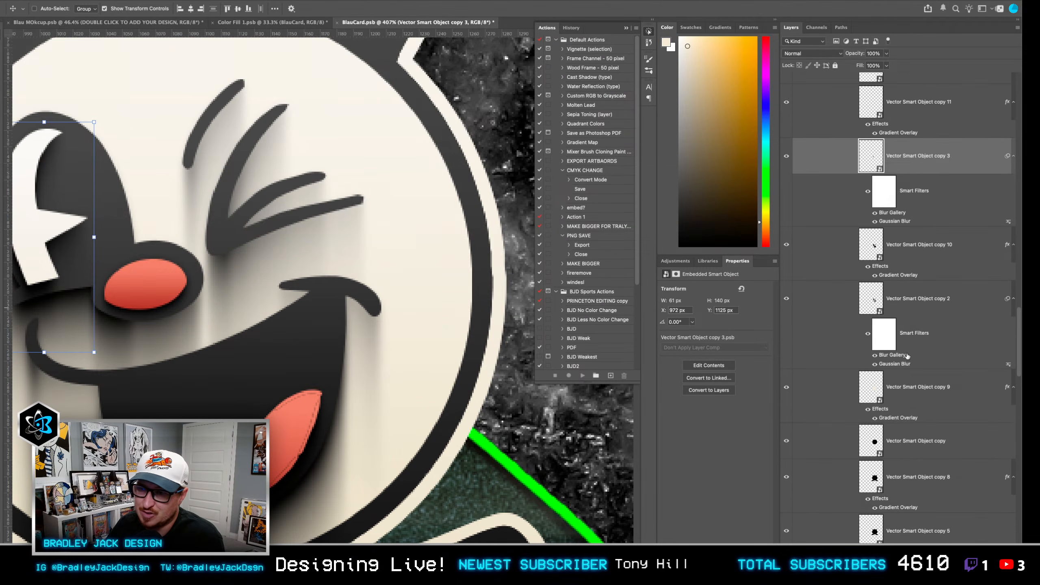
Copy the same two blur smart filters onto Vector Smart Object copy, Vector Smart Object copy 5 and the base Vector Smart Object.
drag(910, 344, 914, 443)
scroll(918, 441, down, 5)
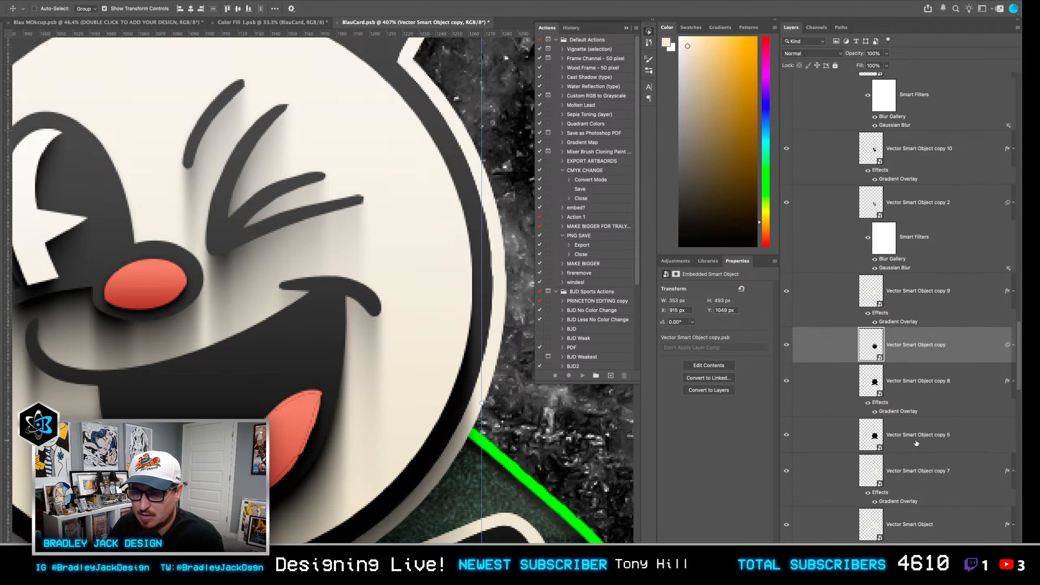
click(1013, 315)
drag(904, 437, 909, 463)
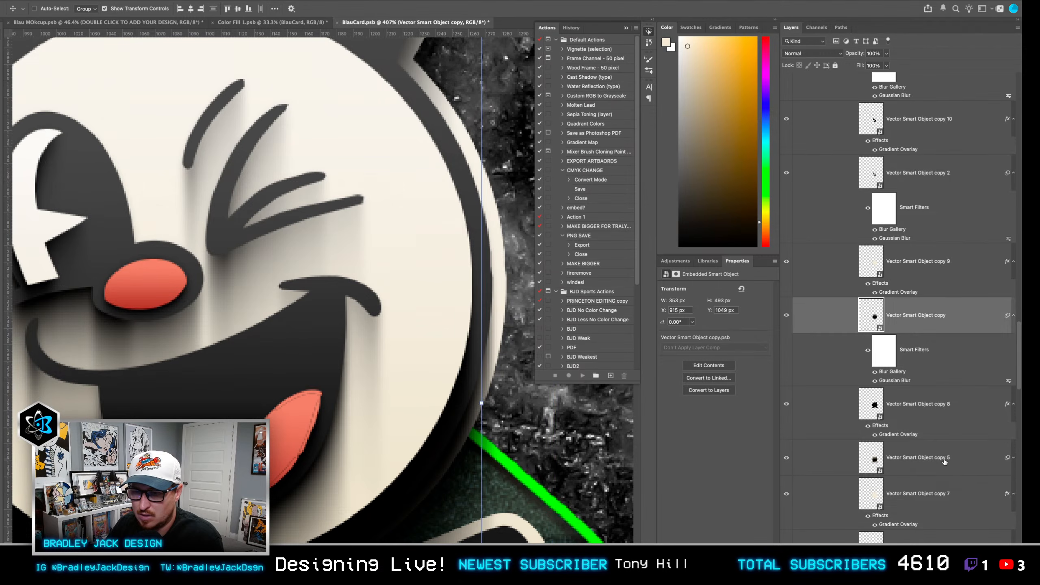
scroll(948, 459, down, 5)
click(1013, 329)
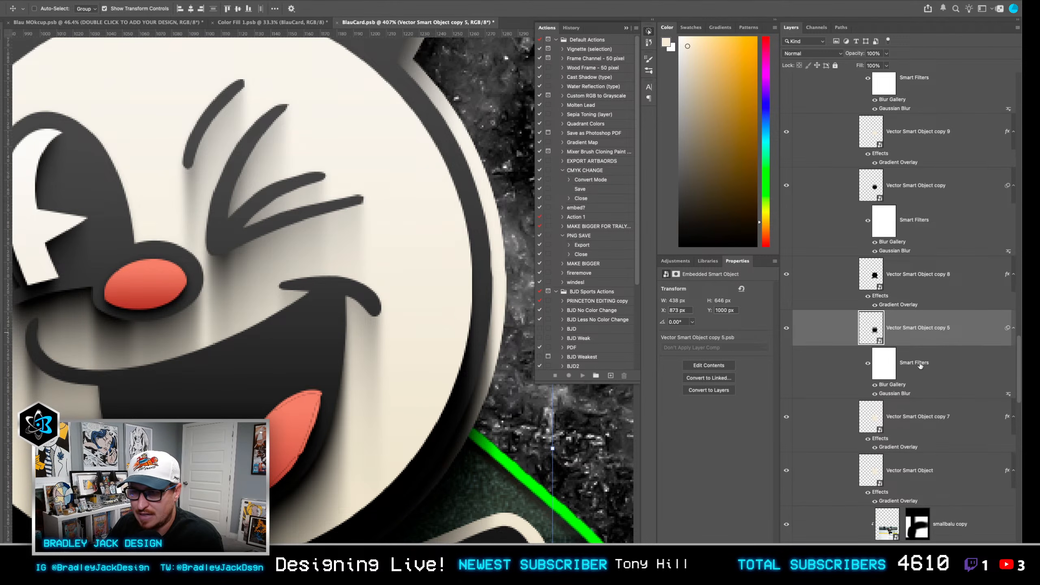
drag(906, 471, 906, 471)
Edit the path blur on Vector Smart Object copy 2, ending its downward path near the chin with an end point speed of 0 px.
scroll(905, 360, up, 10)
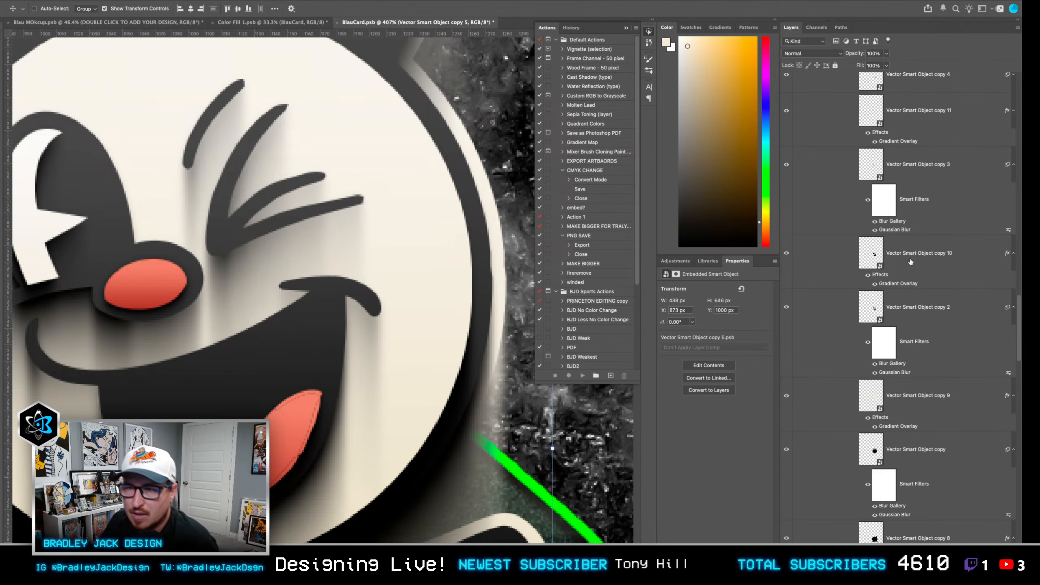
click(911, 270)
double_click(892, 379)
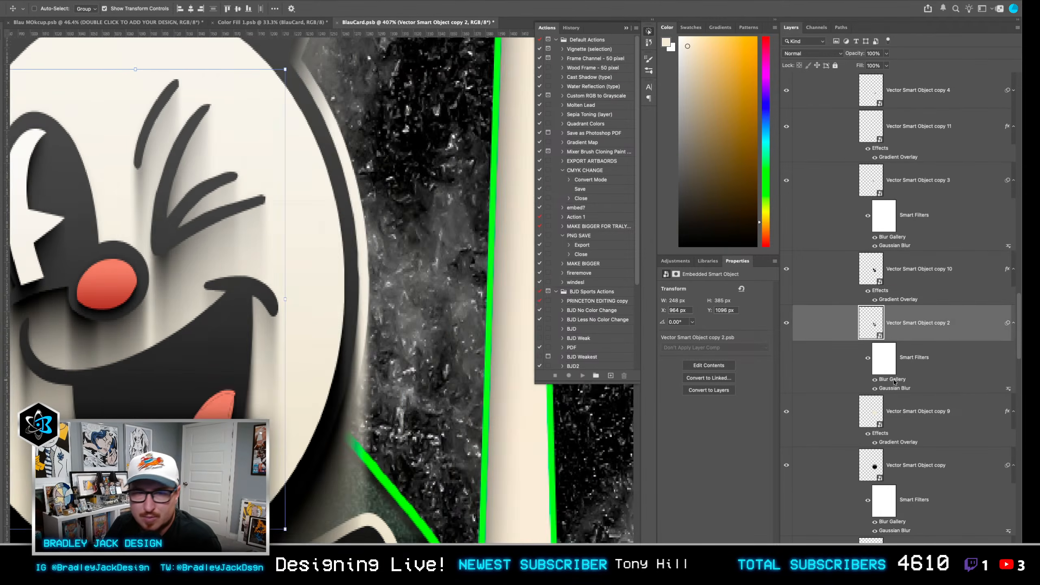
scroll(253, 283, down, 2)
drag(248, 288, 294, 261)
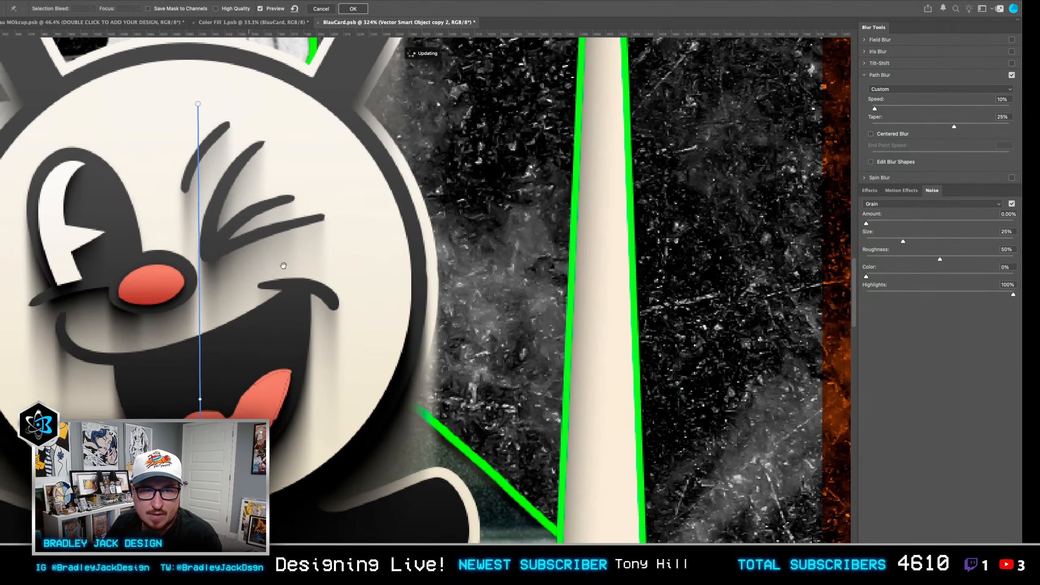
scroll(275, 294, down, 3)
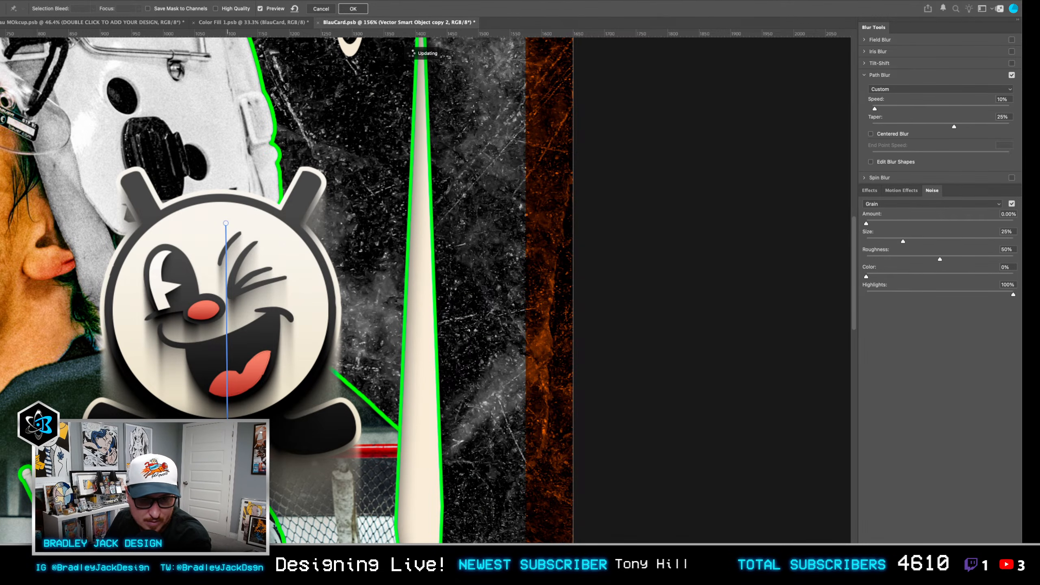
double_click(224, 420)
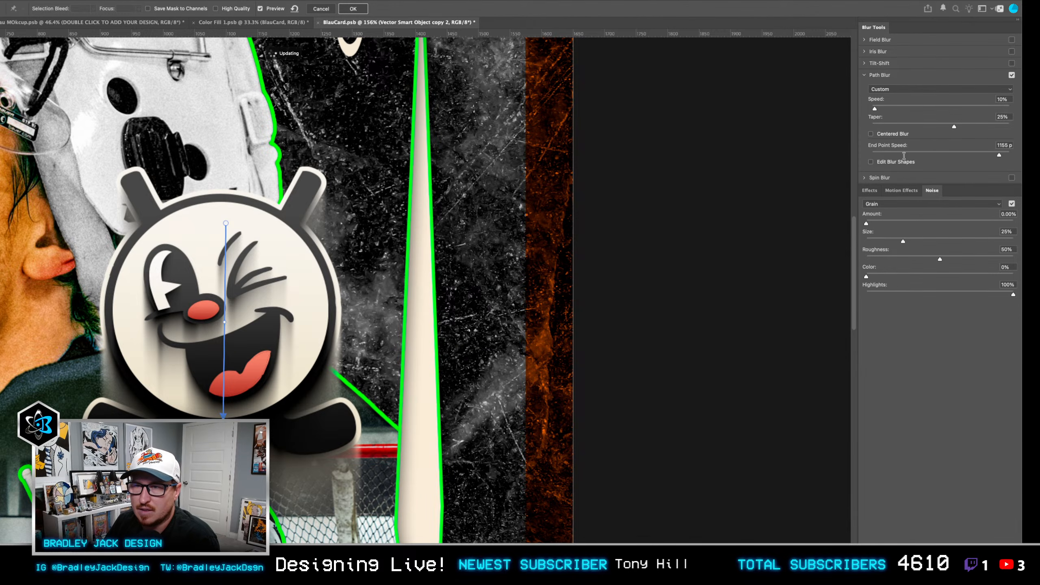
drag(999, 155, 816, 157)
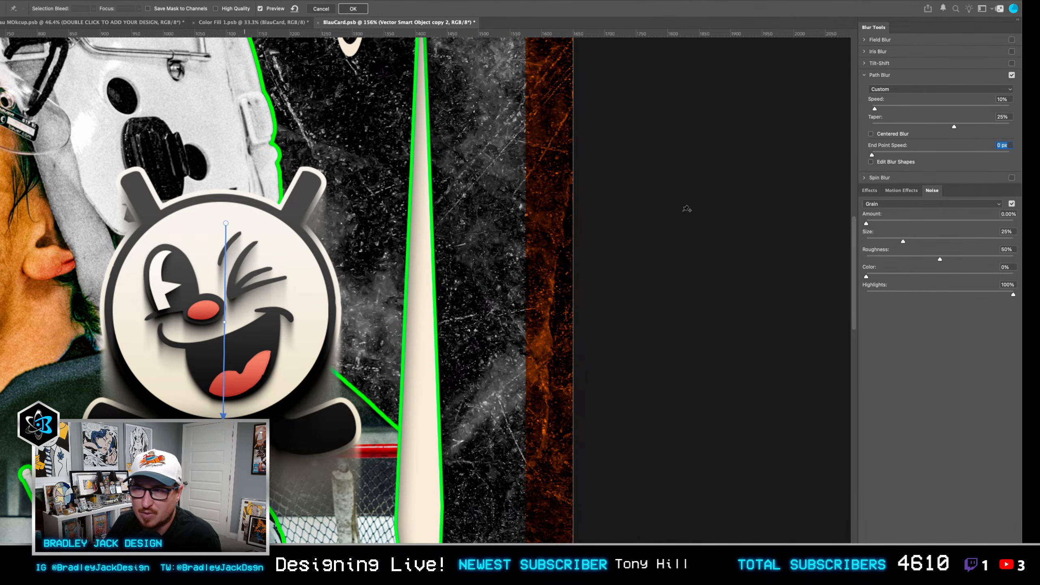
Set this path blur's taper to 0% and speed to 2%, and apply it.
drag(953, 127, 799, 118)
click(1007, 99)
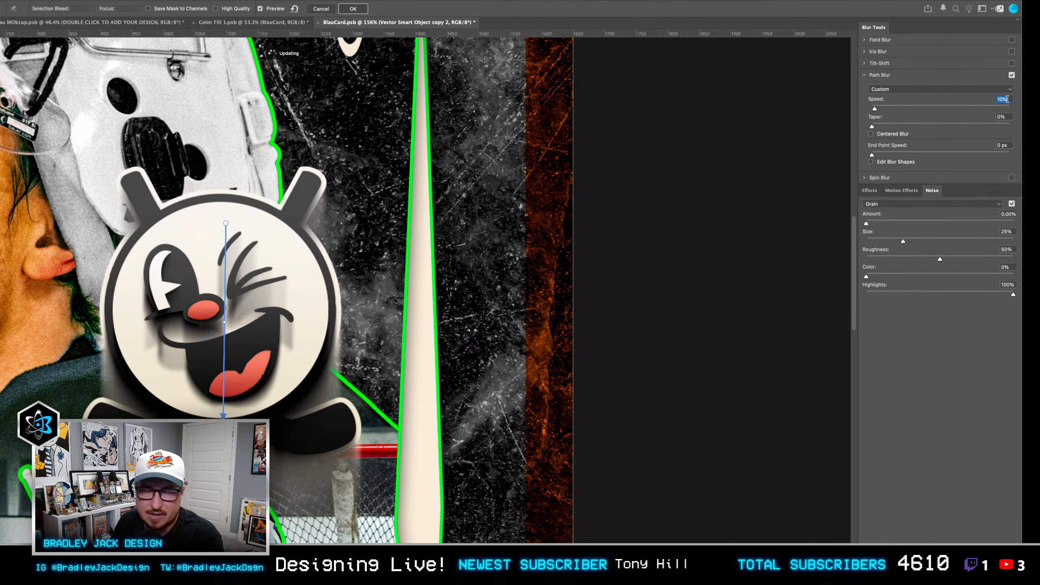
key(Down)
key(Down)
key(Down)
key(Down)
key(Down)
key(Down)
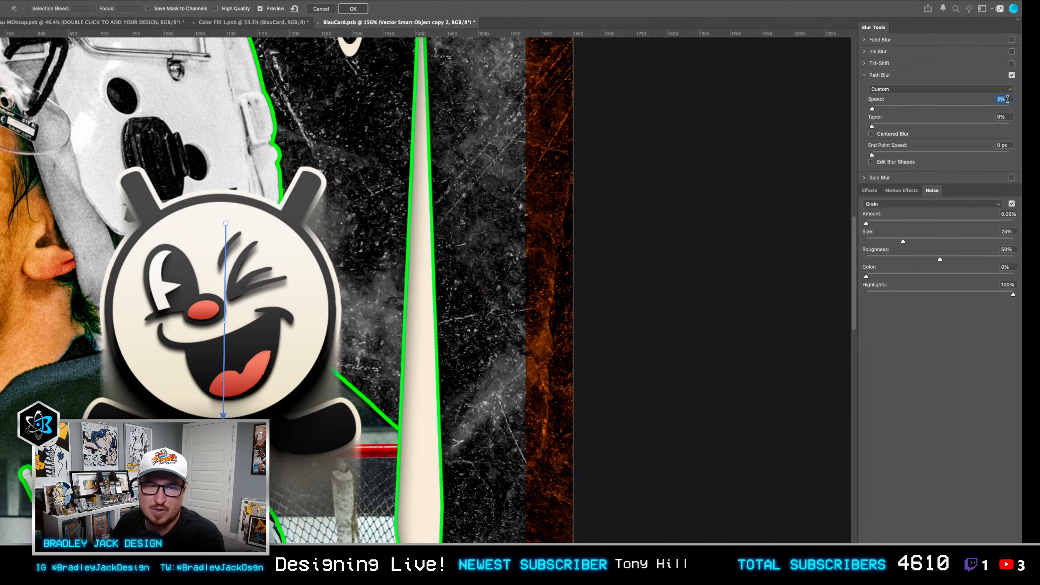
key(Return)
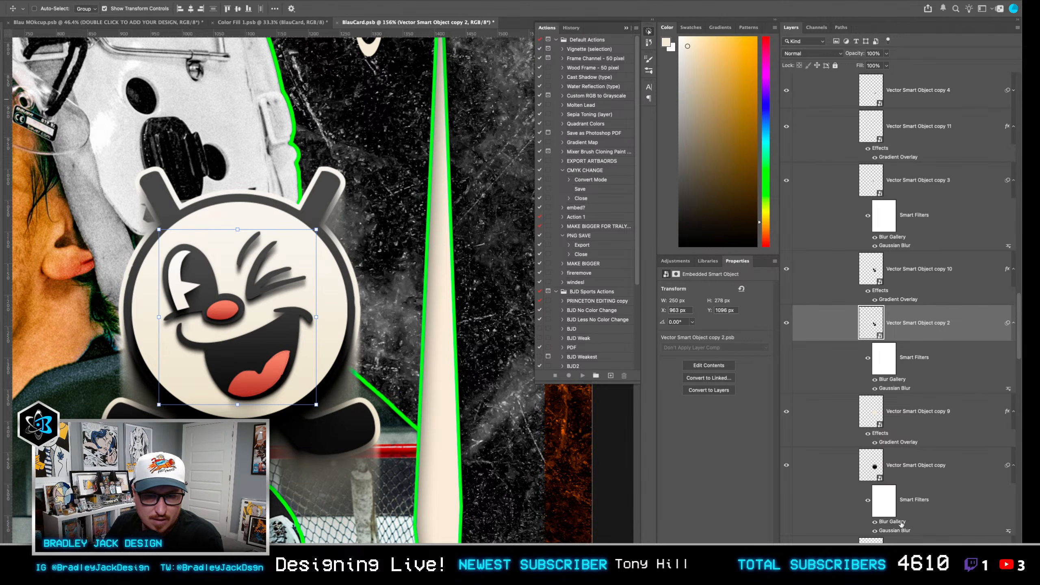
Add a black Color Overlay to the base Vector Smart Object layer at 100% opacity in Normal mode.
scroll(903, 523, down, 8)
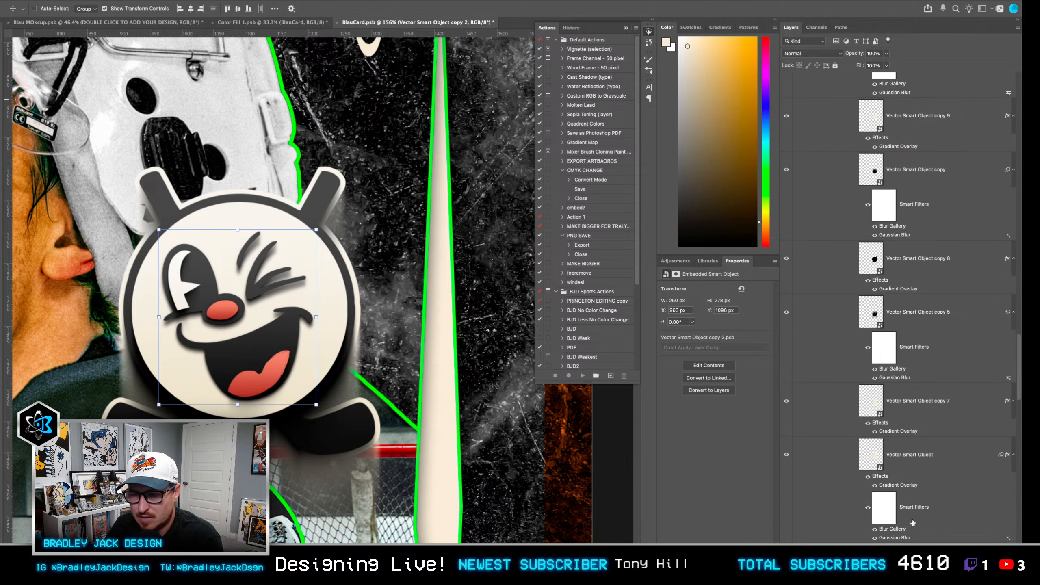
click(902, 493)
scroll(900, 492, down, 1)
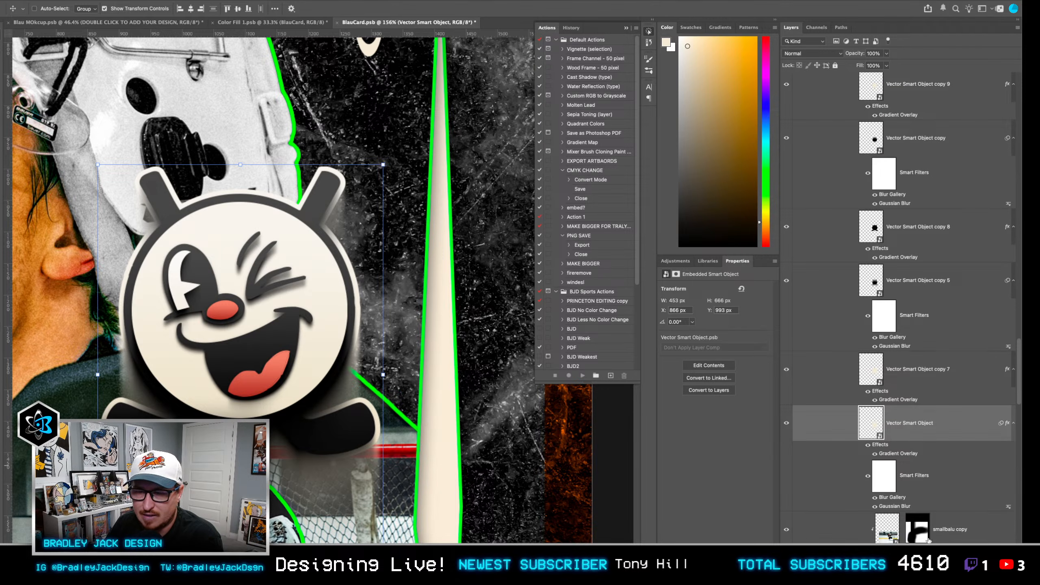
click(941, 548)
click(951, 518)
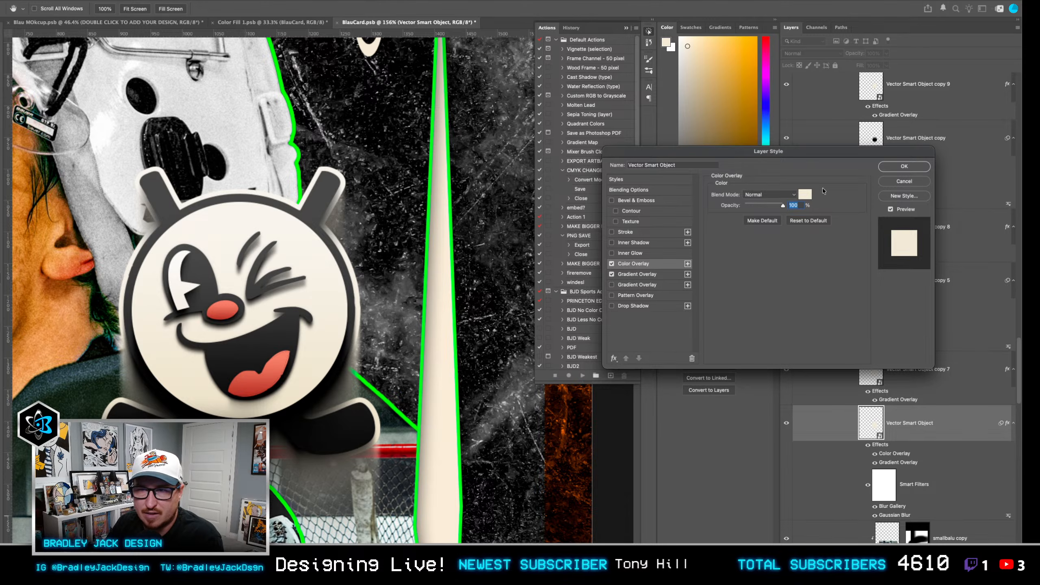
click(805, 195)
drag(565, 186, 623, 240)
key(Return)
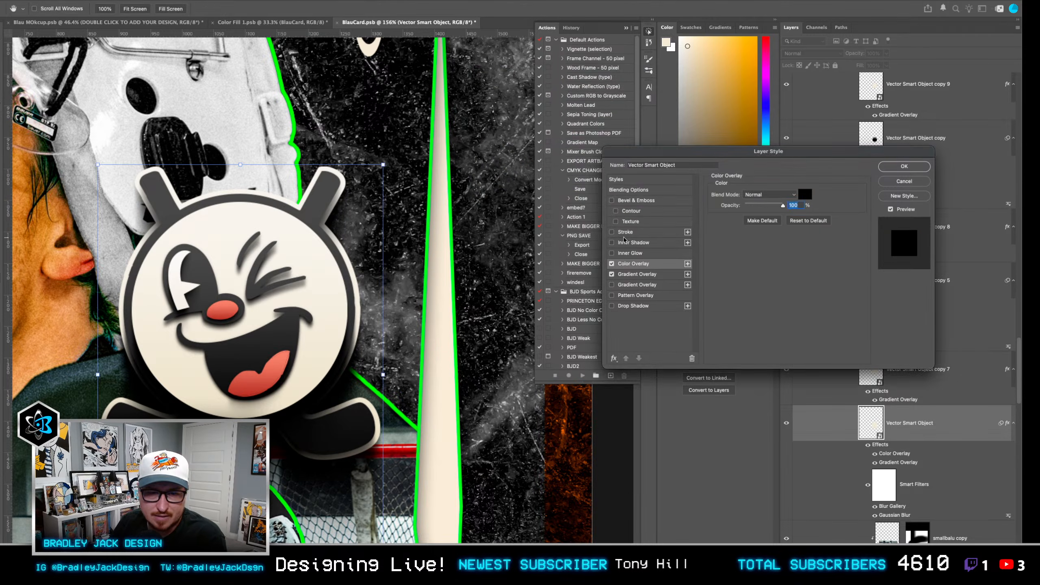
key(Return)
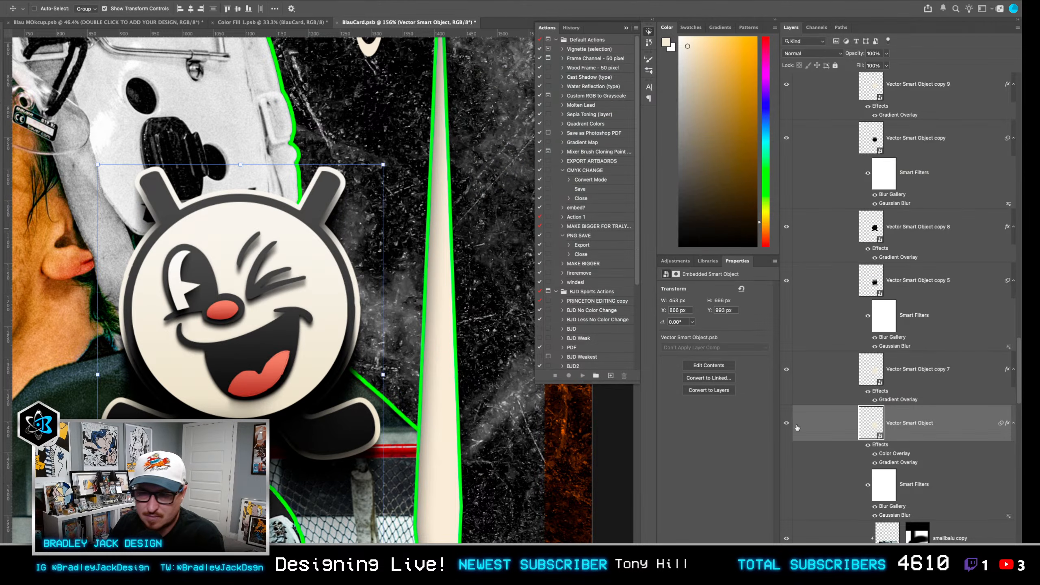
Replace the base Vector Smart Object's blur path with a straight one running from the mascot's right ear down past its foot, and apply it.
double_click(893, 507)
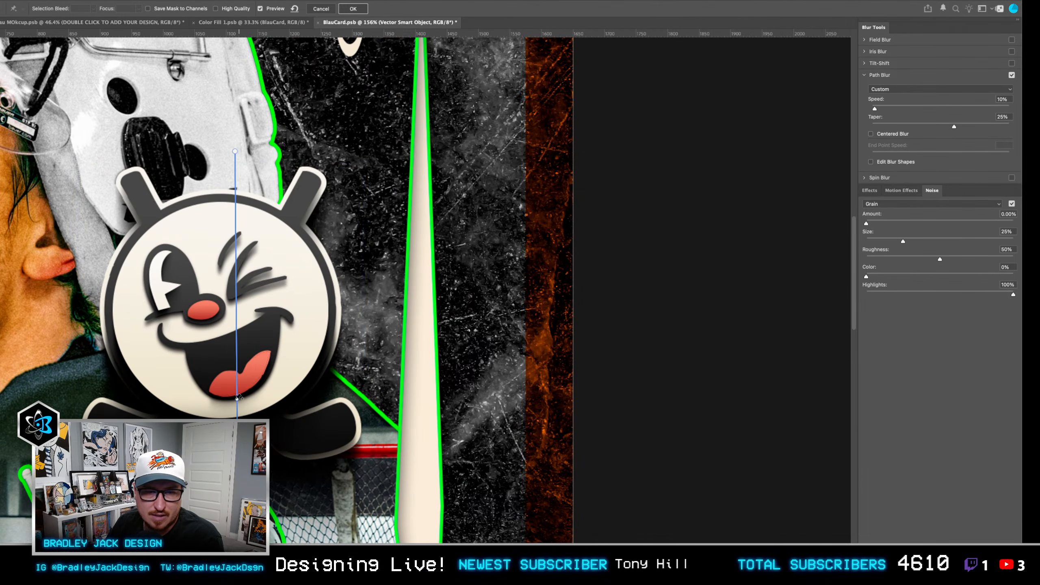
scroll(236, 398, down, 3)
click(236, 193)
key(Delete)
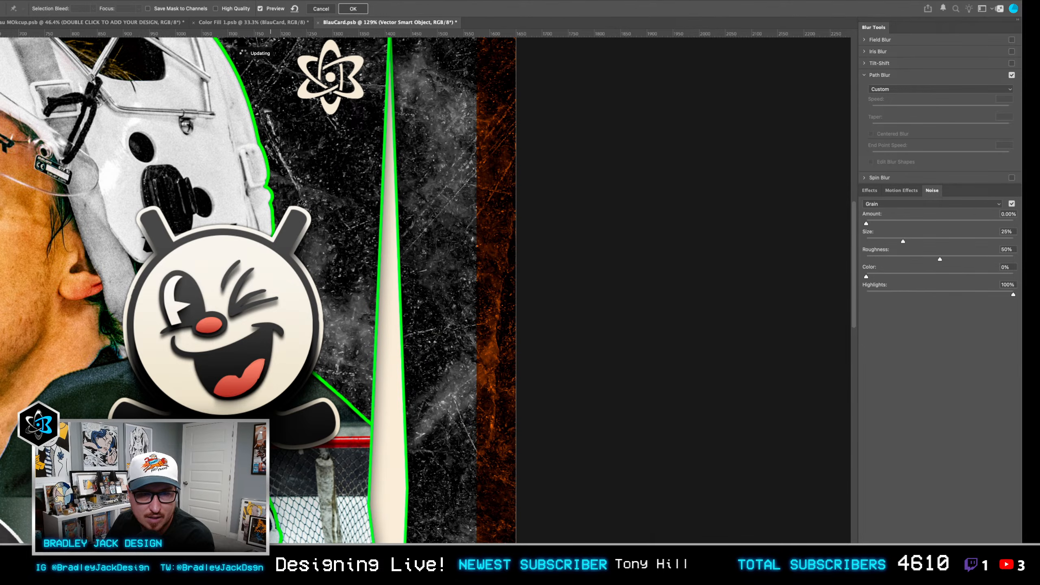
drag(293, 202, 290, 475)
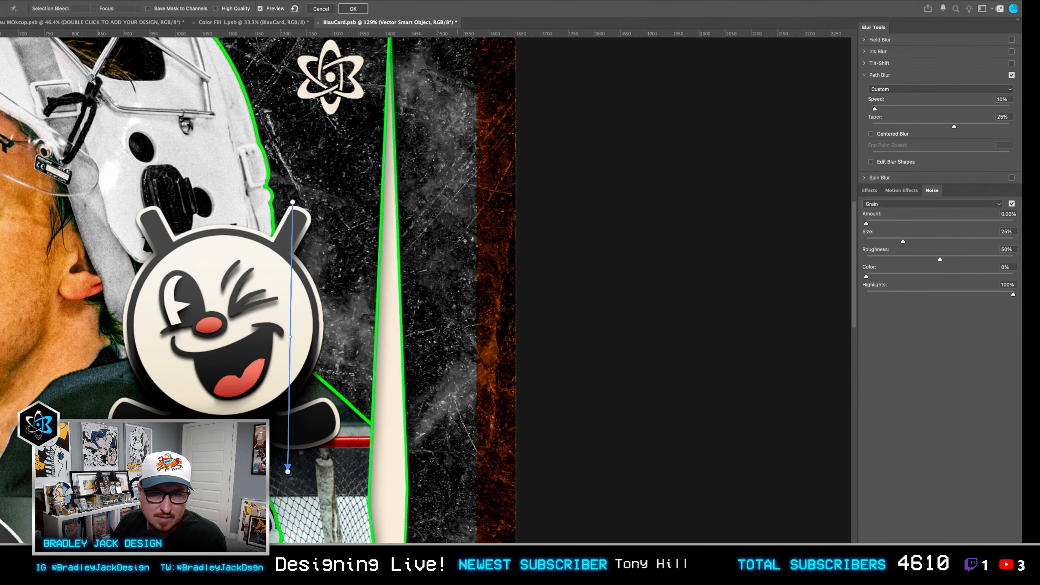
key(Return)
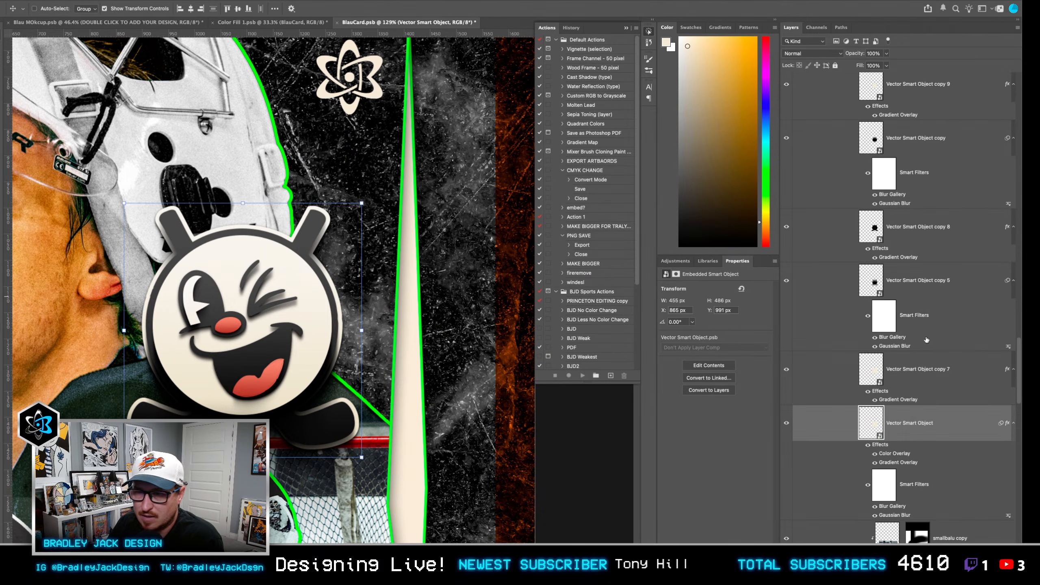
Replace the blur path on Vector Smart Object copy 5 with a straight vertical one from beside the right ear to below the foot, and apply it.
click(917, 283)
double_click(895, 346)
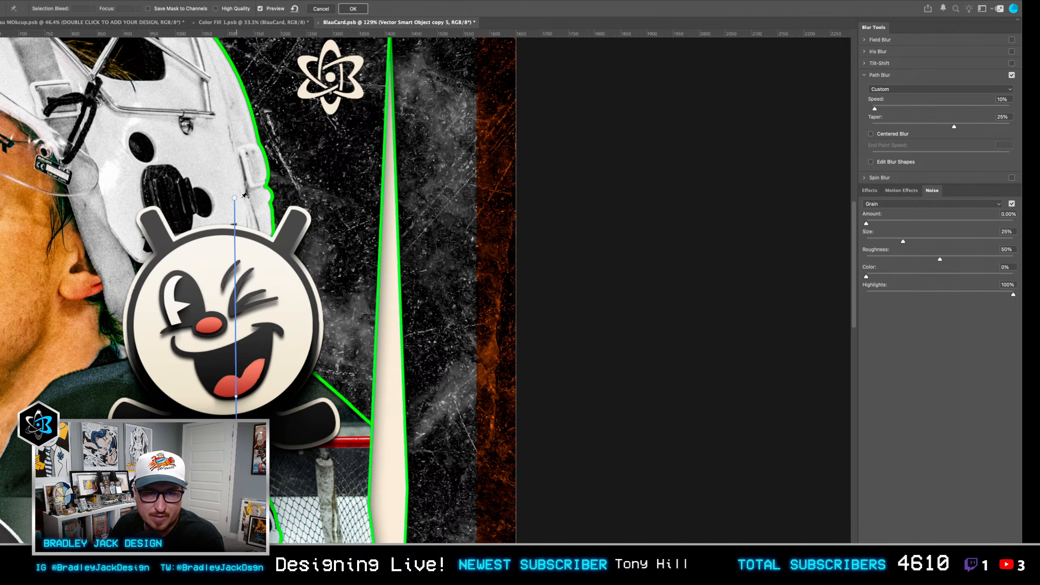
click(235, 198)
key(Delete)
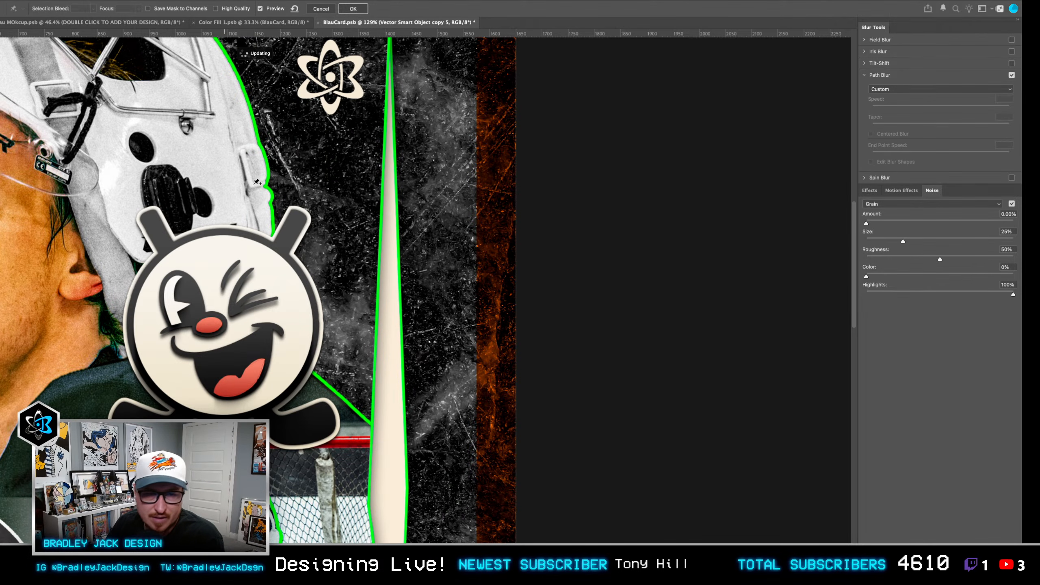
click(283, 201)
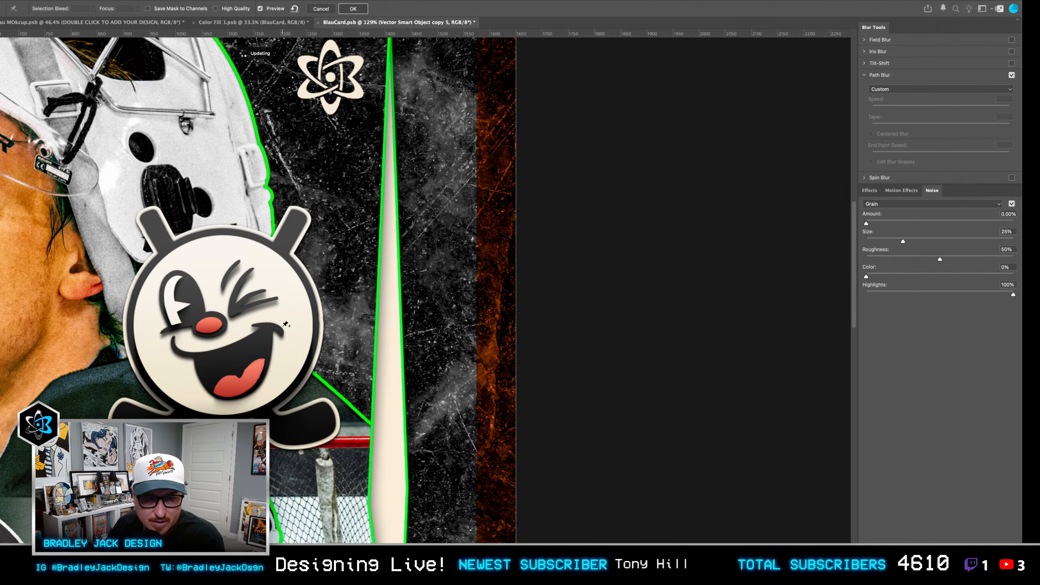
double_click(279, 489)
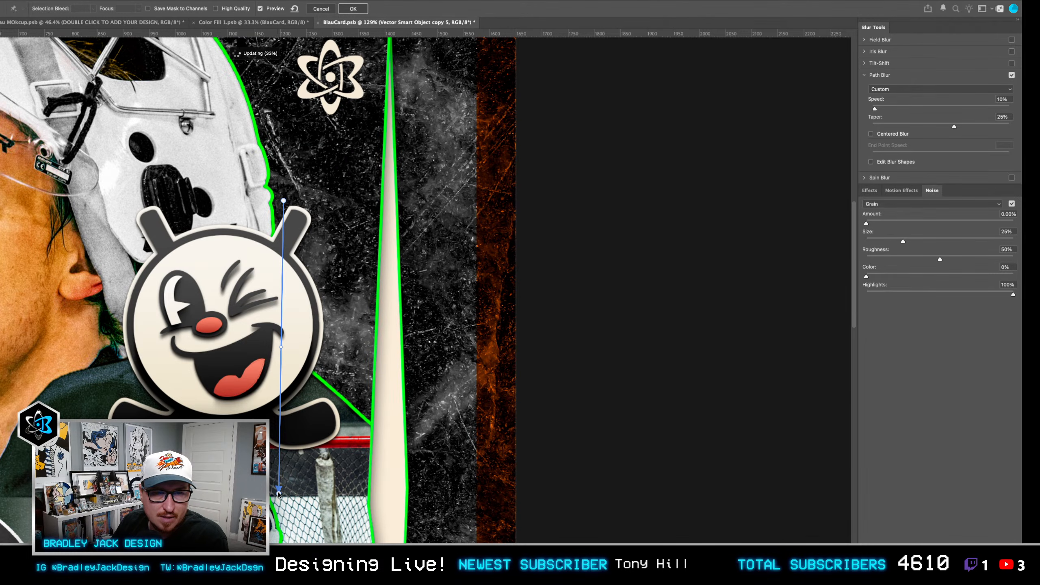
key(Return)
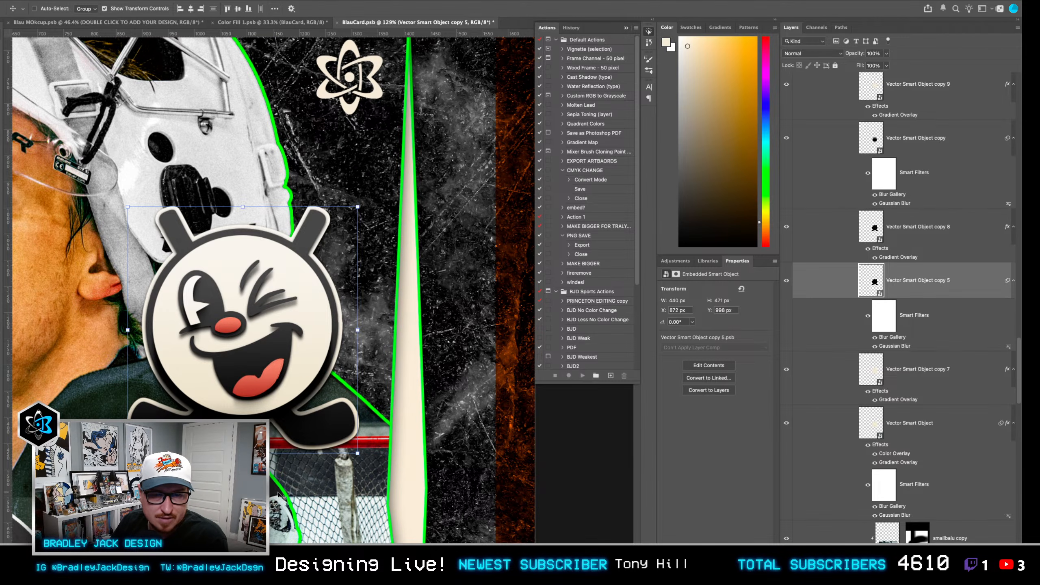
Replace the blur path on Vector Smart Object copy with a straight vertical one from above the head to below the mascot, and apply it.
right_click(253, 311)
click(309, 395)
click(895, 235)
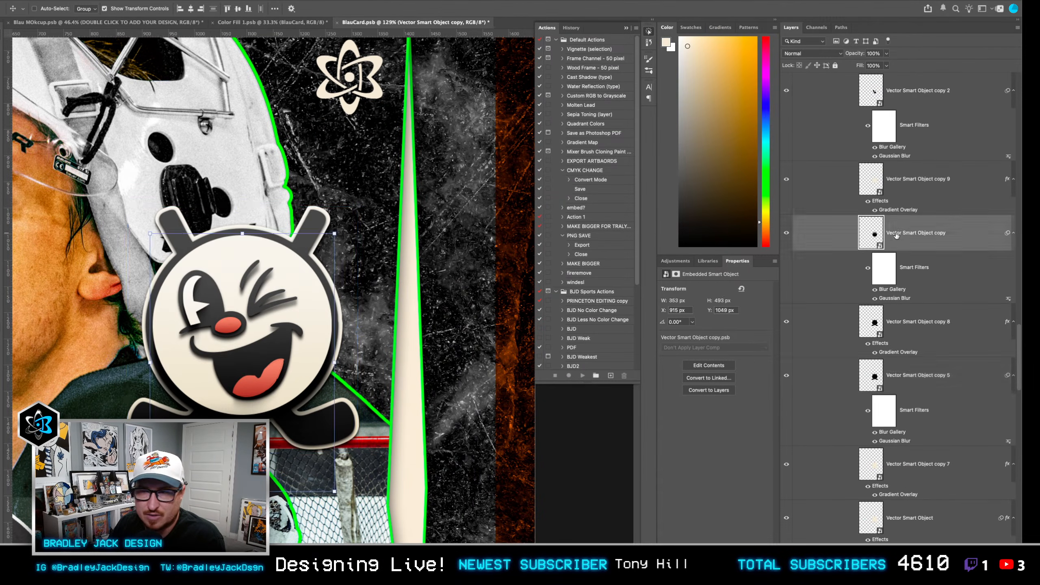
double_click(893, 298)
click(848, 284)
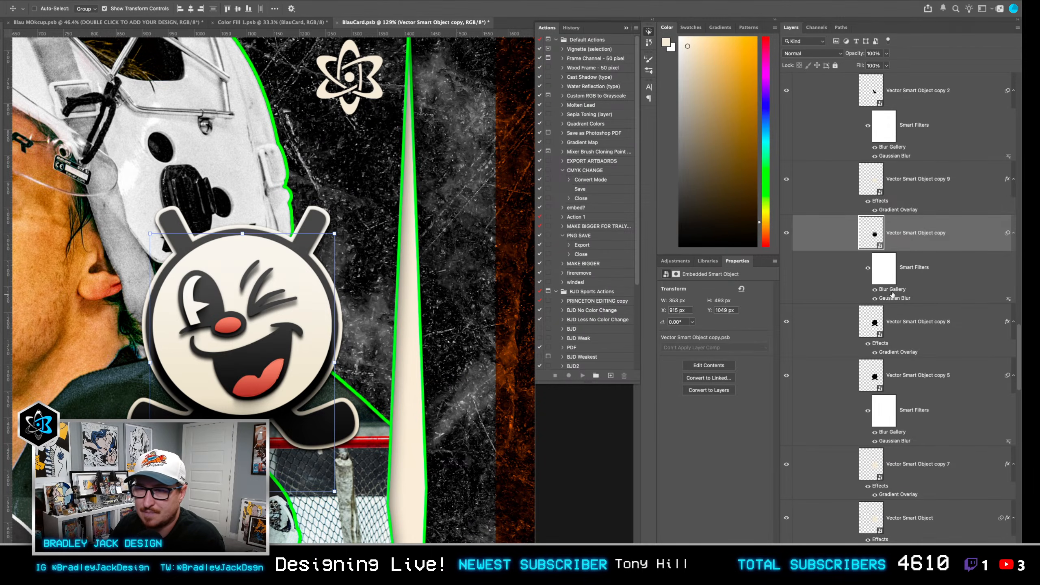
double_click(893, 291)
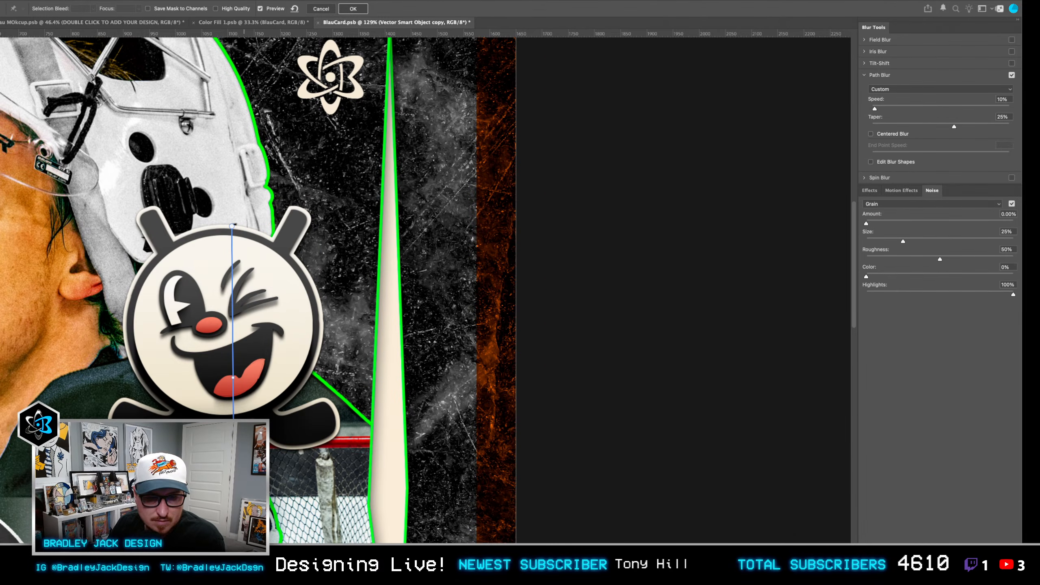
click(233, 528)
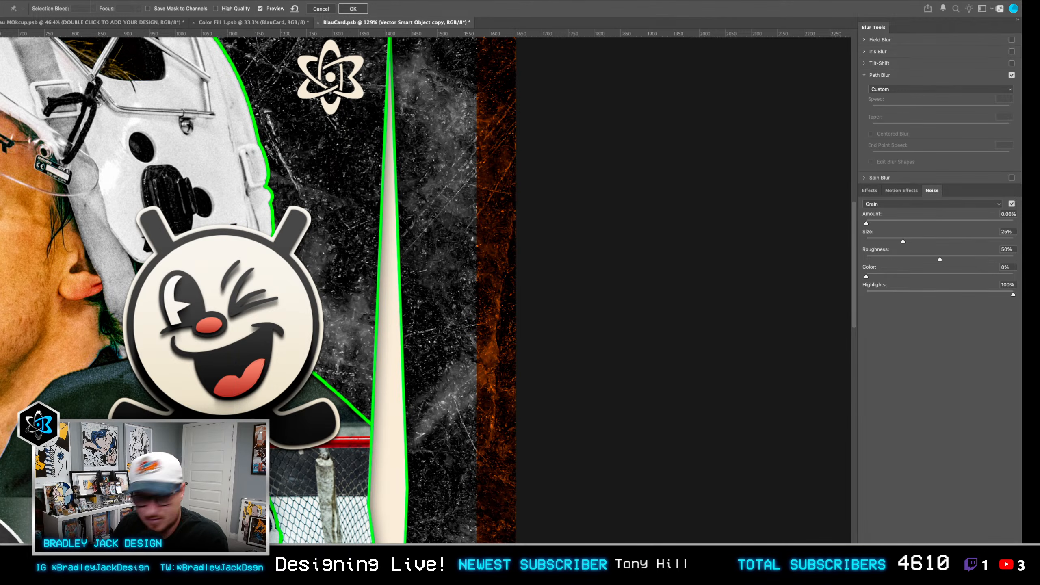
key(Delete)
click(226, 191)
double_click(227, 474)
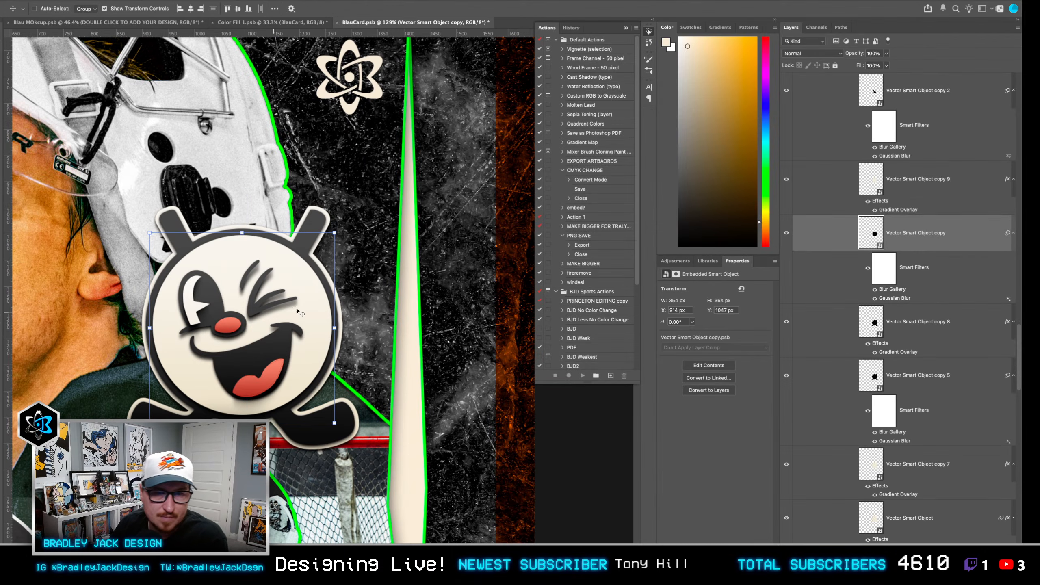
Check the Path Blur on Vector Smart Object copy 4, the tongue layer, selecting its path's start point, and reapply the filter.
scroll(926, 189, up, 3)
right_click(210, 301)
click(238, 298)
scroll(900, 331, down, 5)
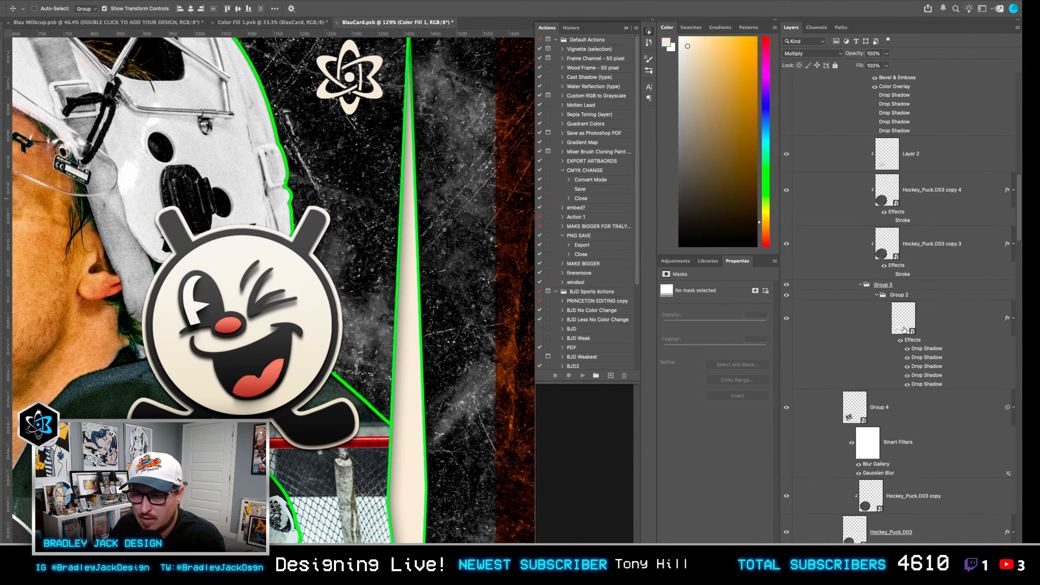
scroll(900, 331, down, 10)
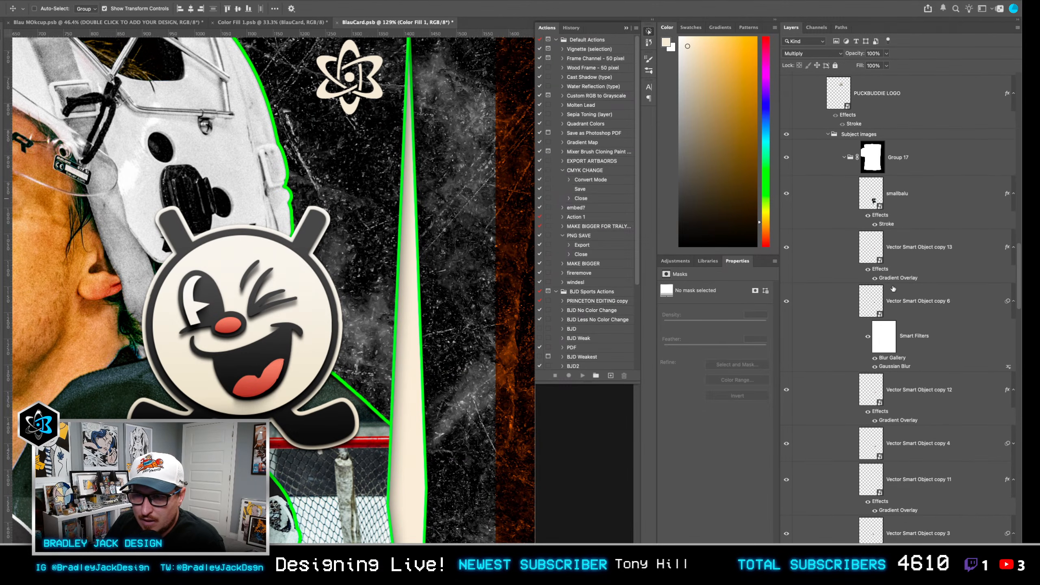
click(1013, 444)
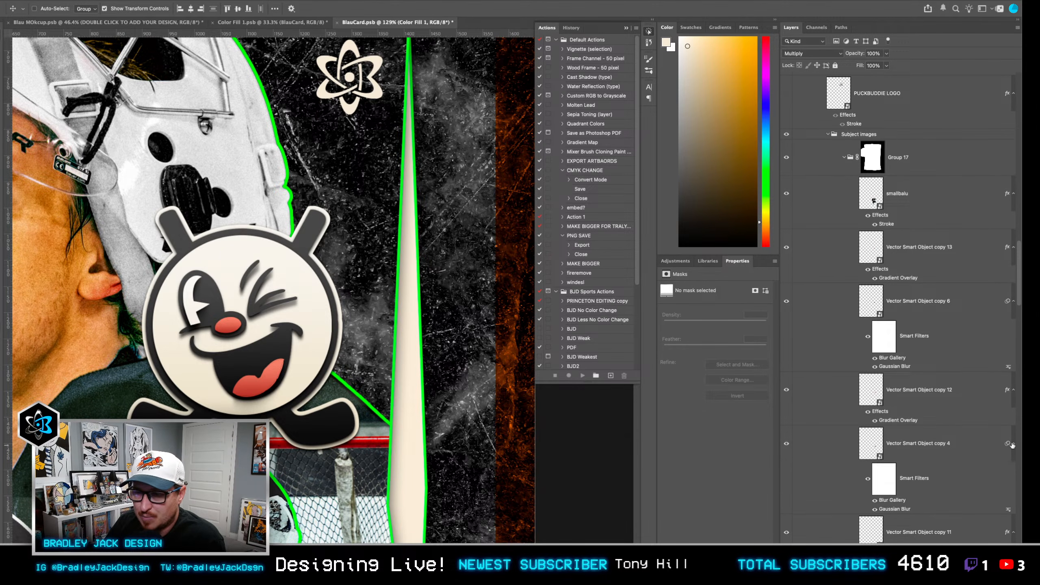
double_click(887, 509)
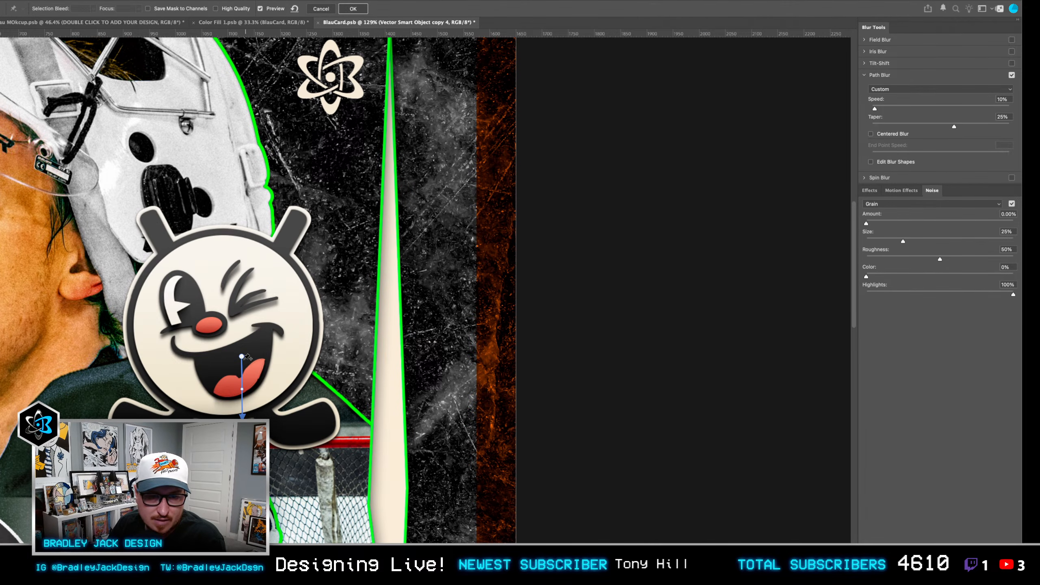
click(241, 356)
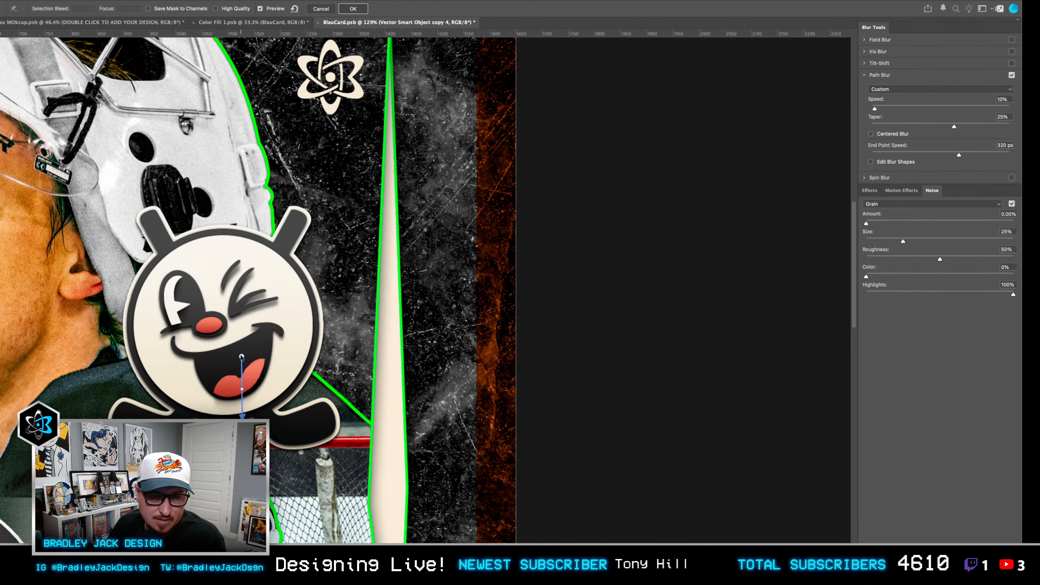
key(Return)
Replace the blur path on Vector Smart Object copy 3 with a straight vertical one from above the open eye to nose level, and apply it.
scroll(903, 418, down, 3)
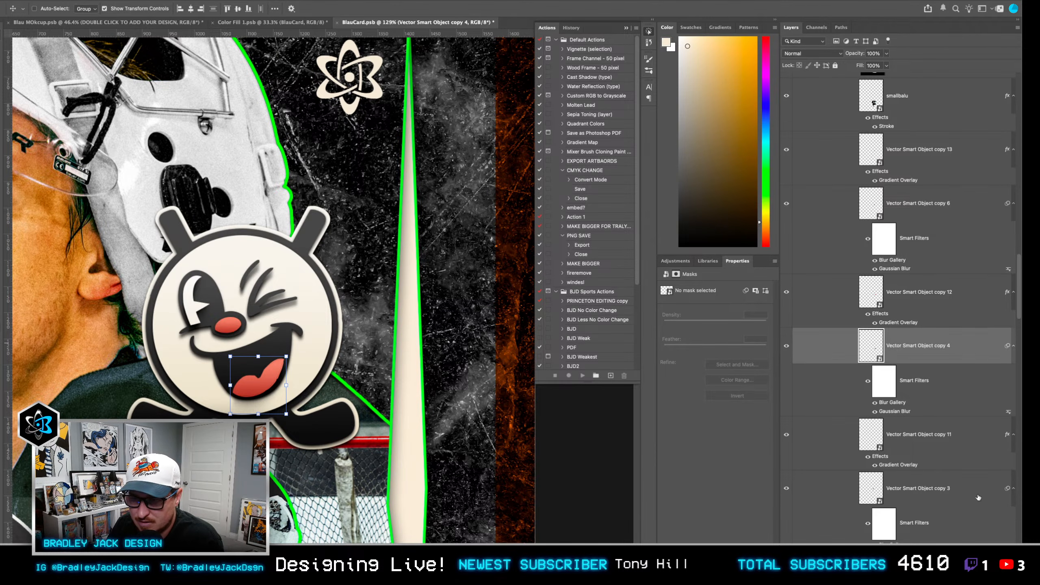
scroll(968, 428, down, 3)
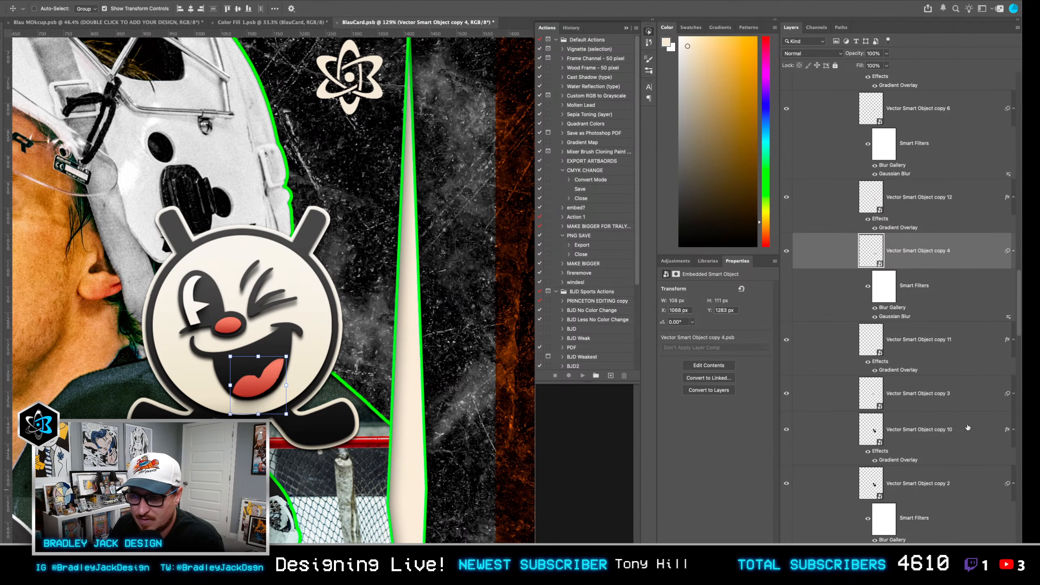
click(1013, 394)
click(893, 459)
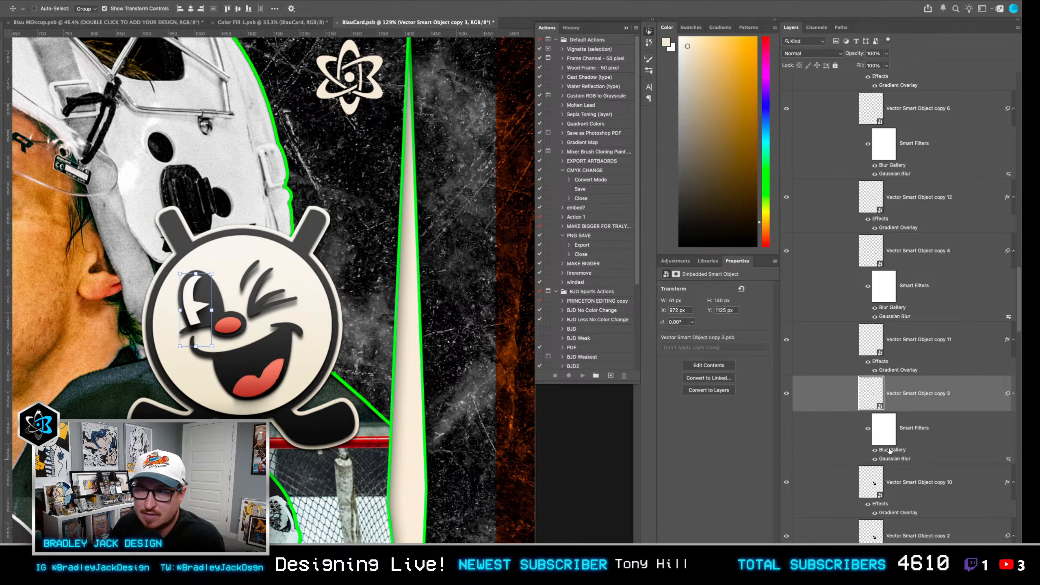
double_click(891, 451)
click(179, 273)
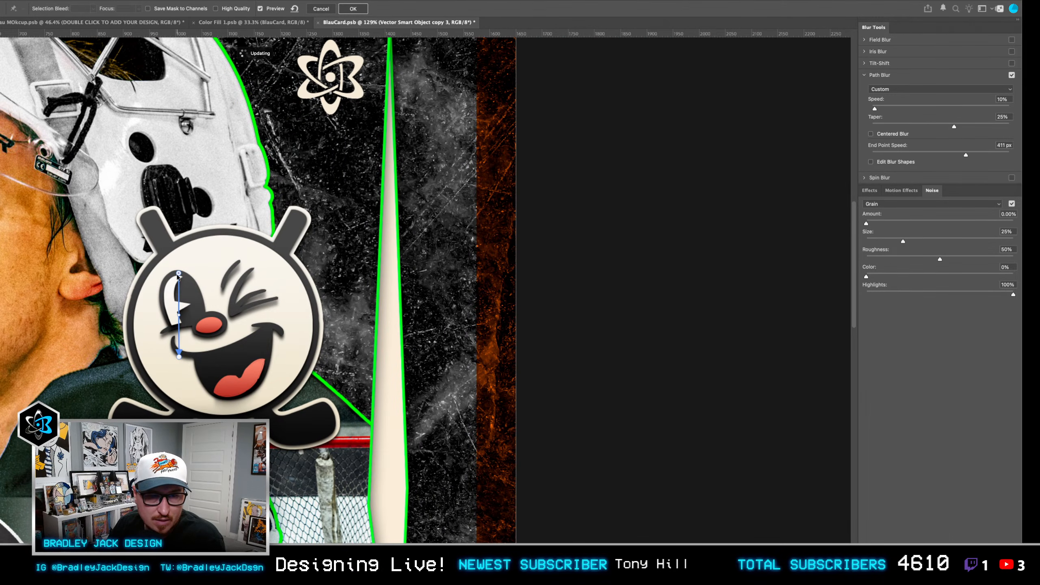
key(Delete)
click(178, 261)
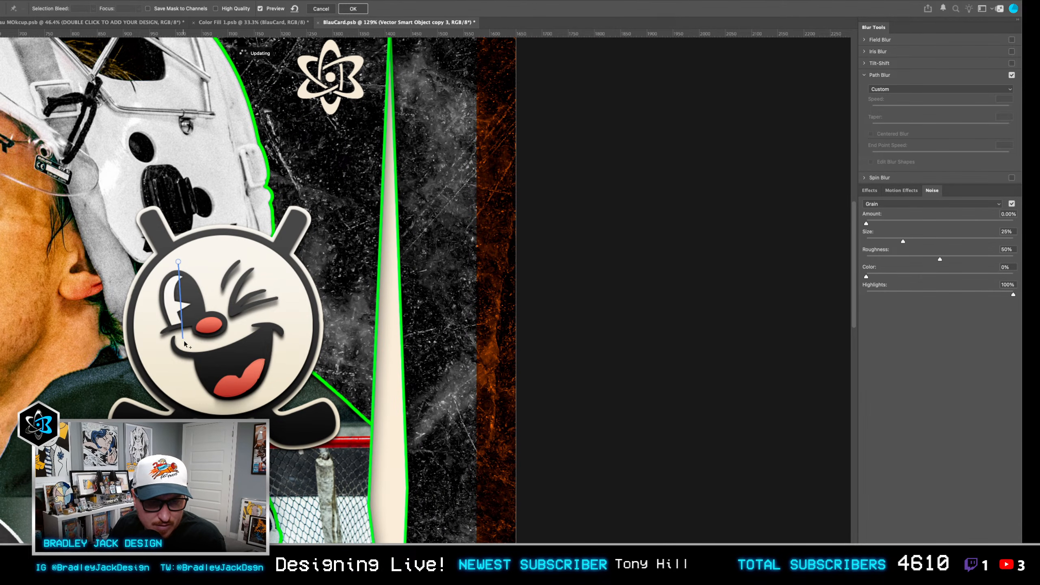
double_click(178, 334)
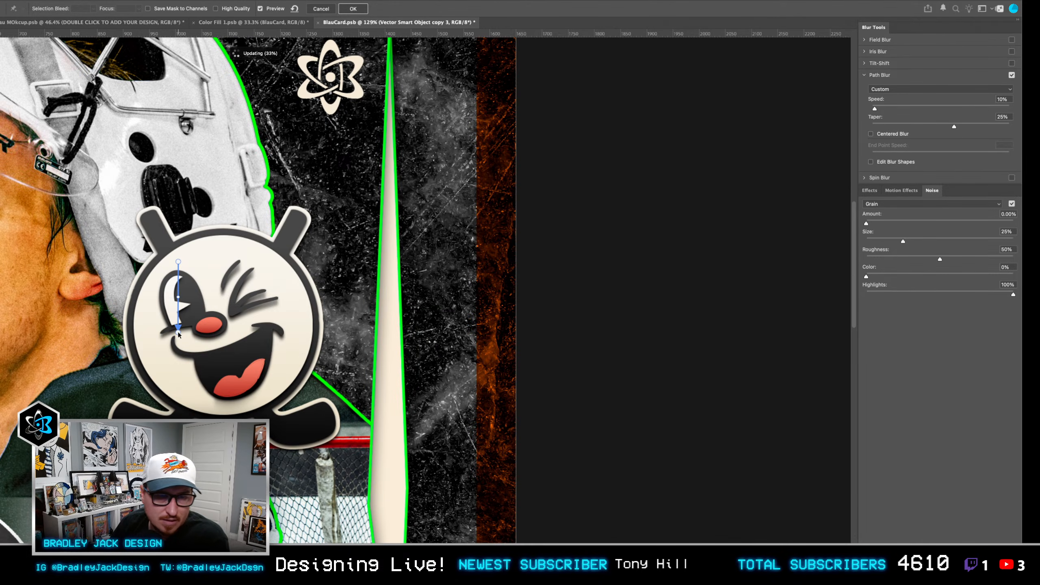
key(Return)
Replace the blur path on Vector Smart Object copy 2 with a straight vertical one from above the winking eye to below the head.
scroll(895, 386, down, 3)
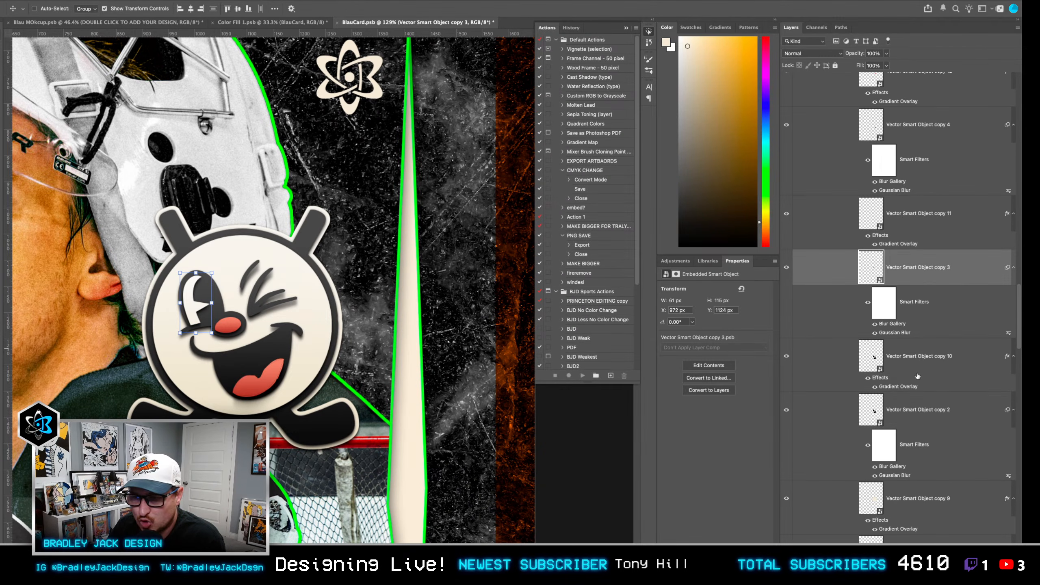
click(894, 388)
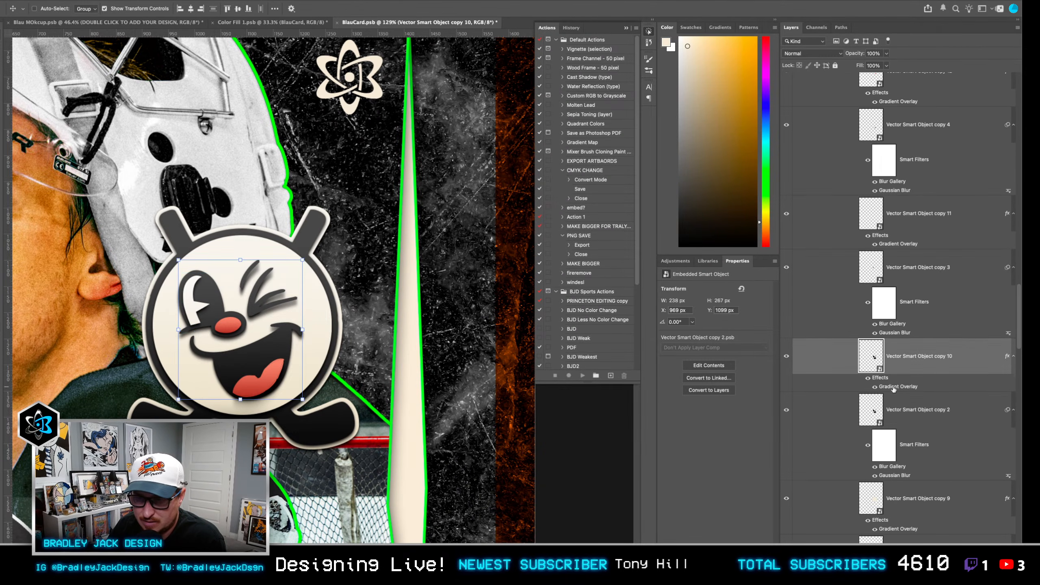
double_click(890, 467)
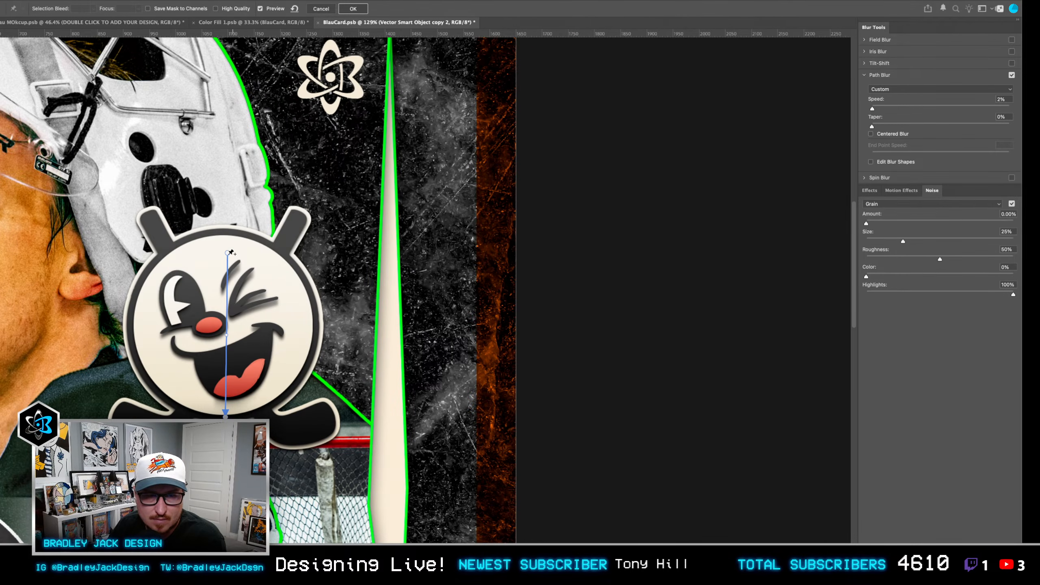
key(BackSpace)
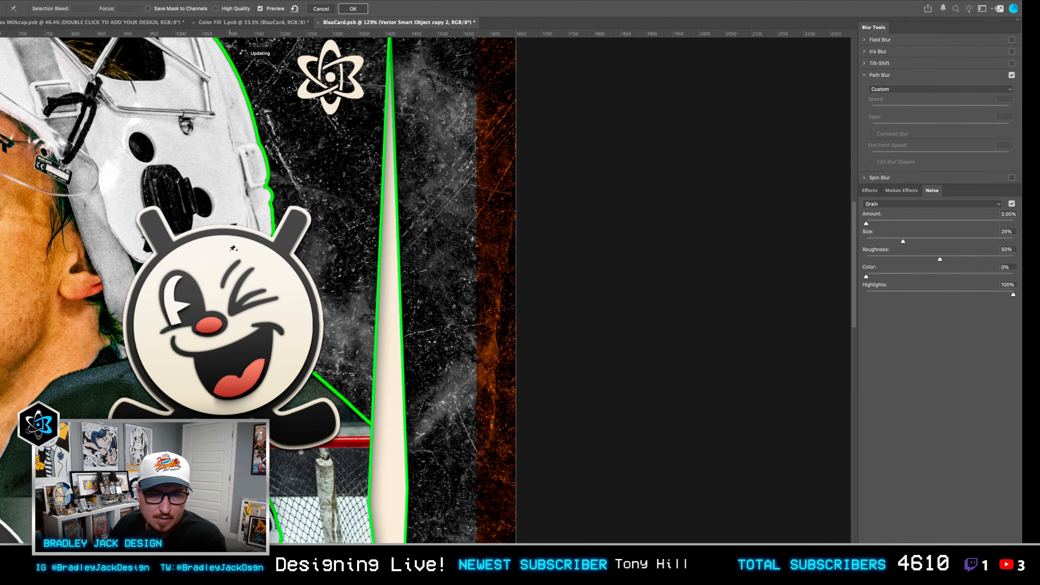
drag(229, 249, 230, 418)
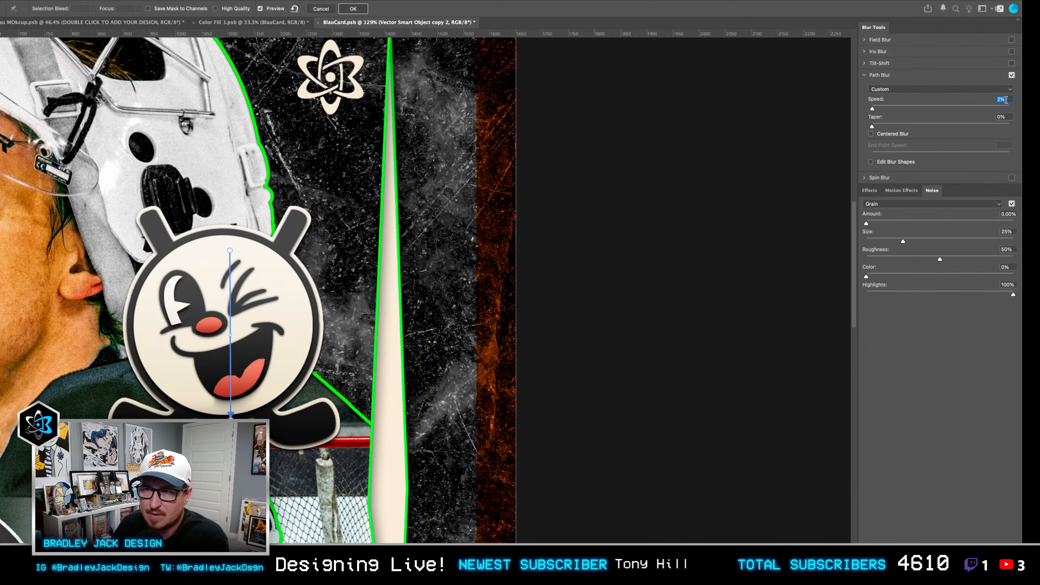
Set this path blur's speed to 10% and taper to 5%, and apply it.
text(25)
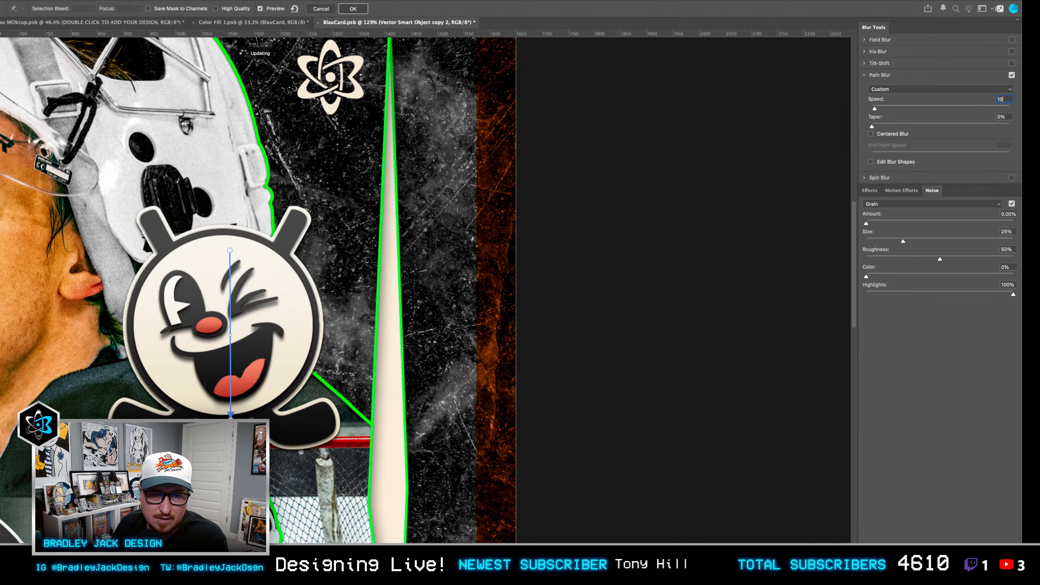
key(Tab)
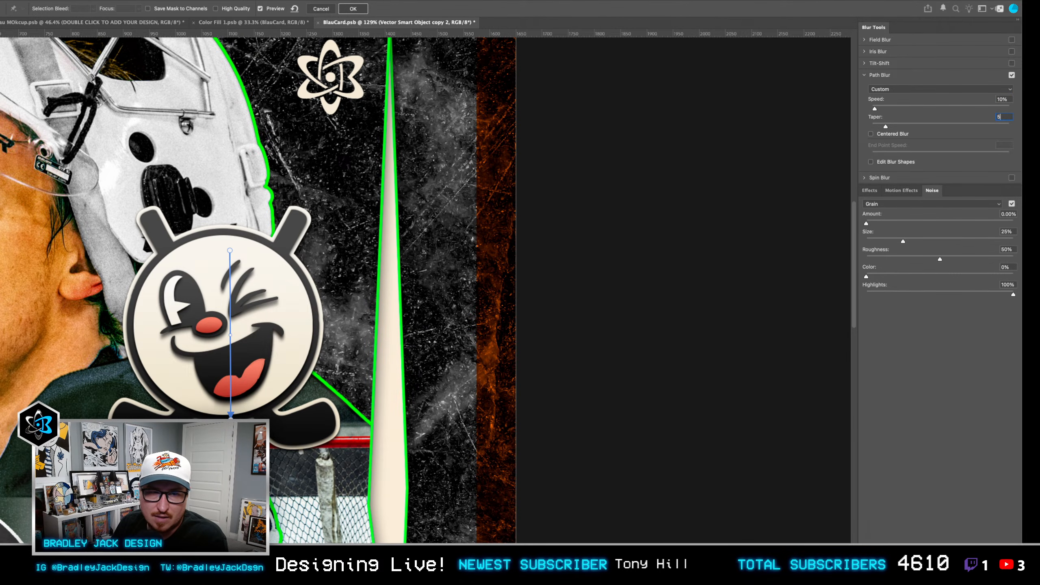
key(Return)
Group all the mascot's Vector Smart Object layers and name the group LOGO.
key(ctrl+0)
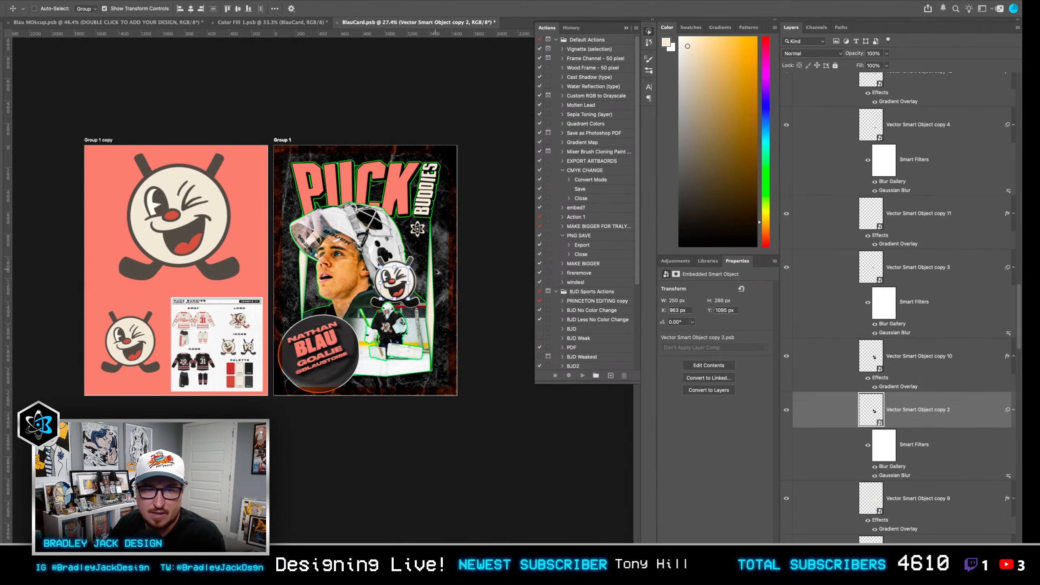
scroll(418, 265, up, 2)
scroll(879, 167, up, 3)
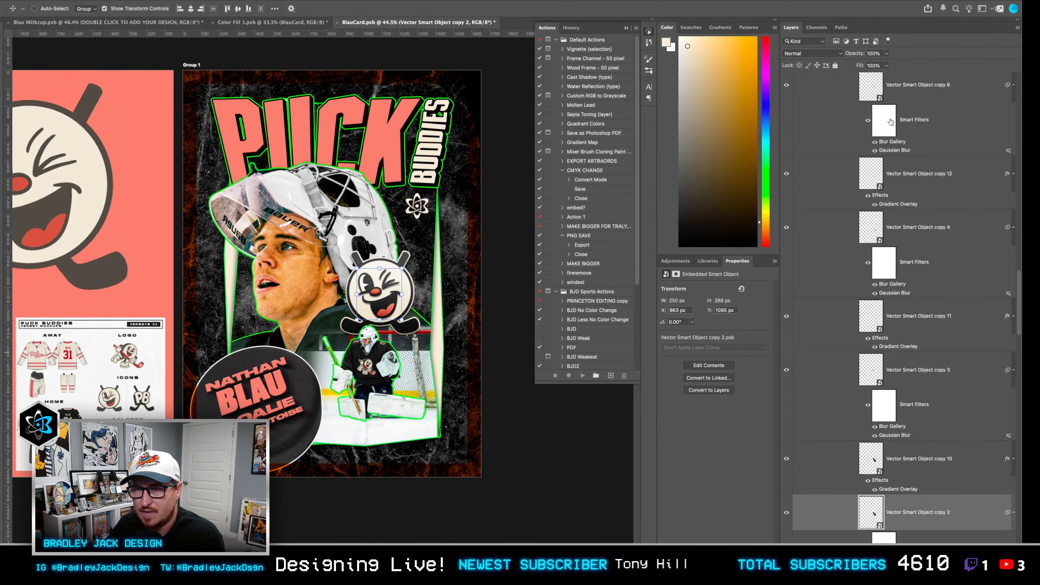
scroll(884, 176, up, 5)
click(902, 210)
scroll(902, 215, down, 15)
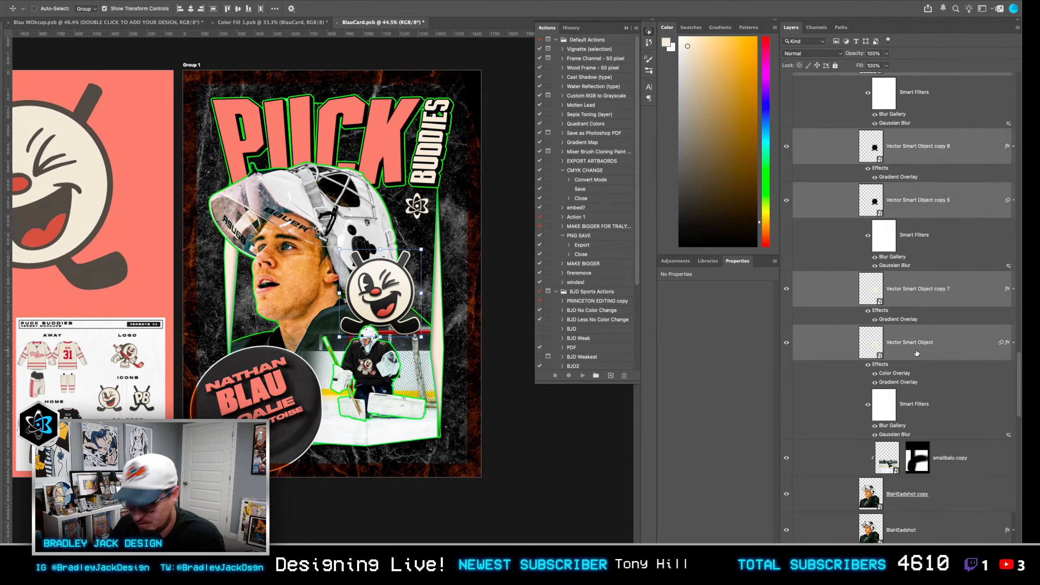
scroll(921, 360, down, 5)
click(881, 121)
double_click(881, 121)
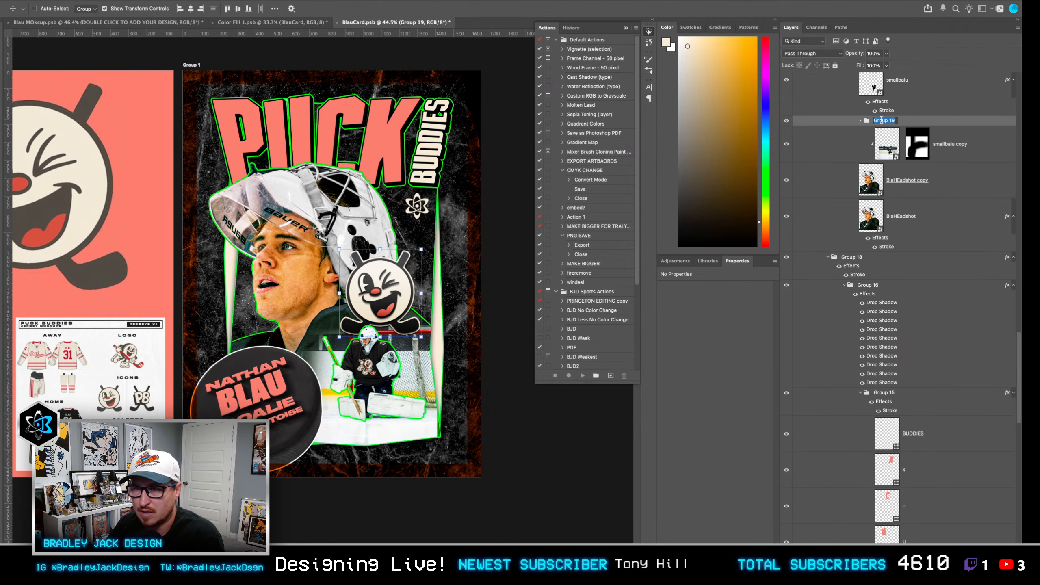
text(LOGO)
key(Return)
Move the LOGO group slightly up and right beside the helmet, and fine-tune it a little to the left and down.
drag(383, 296, 388, 287)
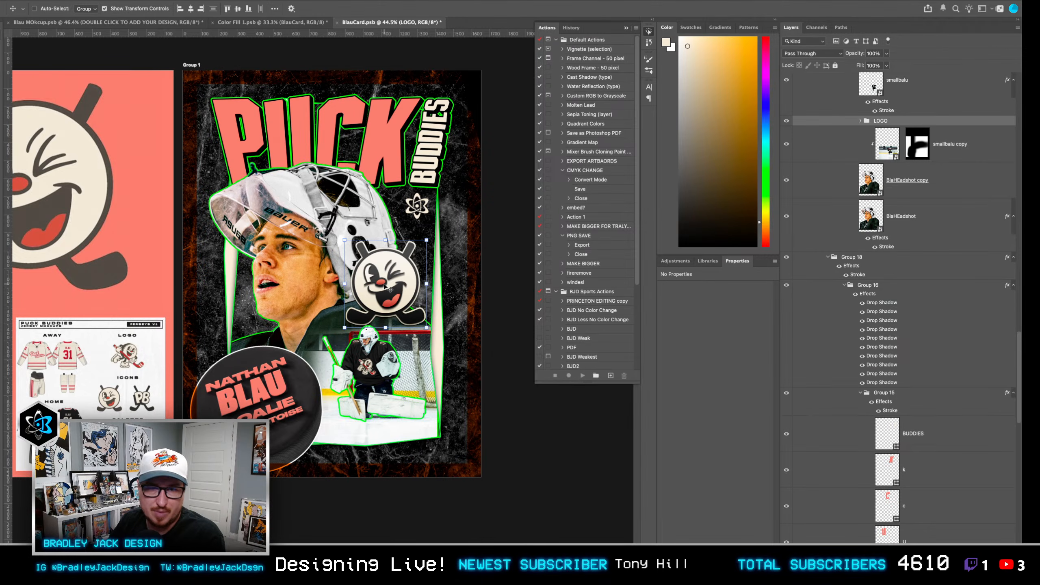
key(shift+Left)
key(shift+Down)
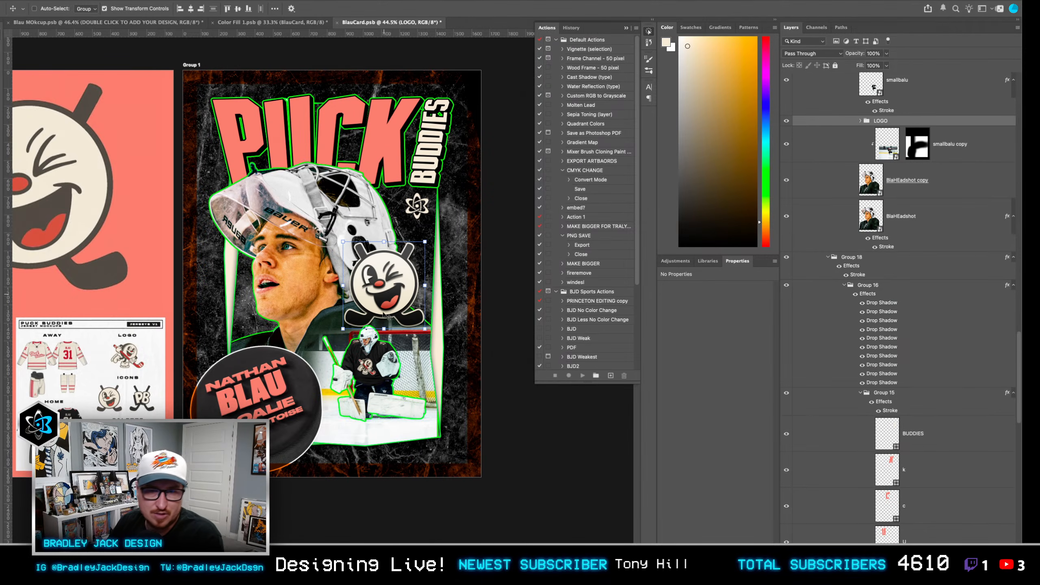
Duplicate the LOGO group, convert the copy to a Smart Object, and hide the original group.
scroll(388, 293, up, 5)
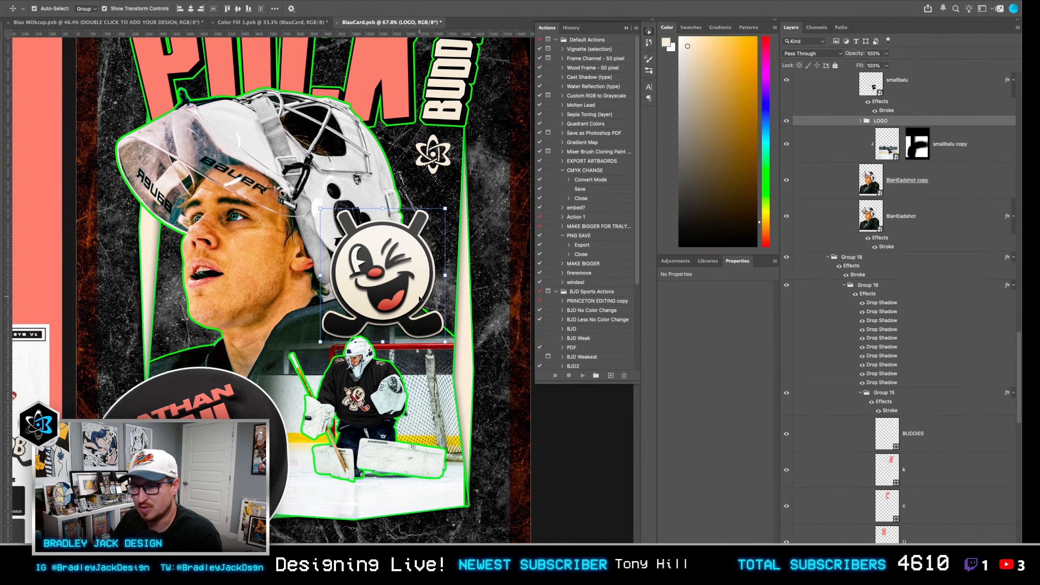
key(super+j)
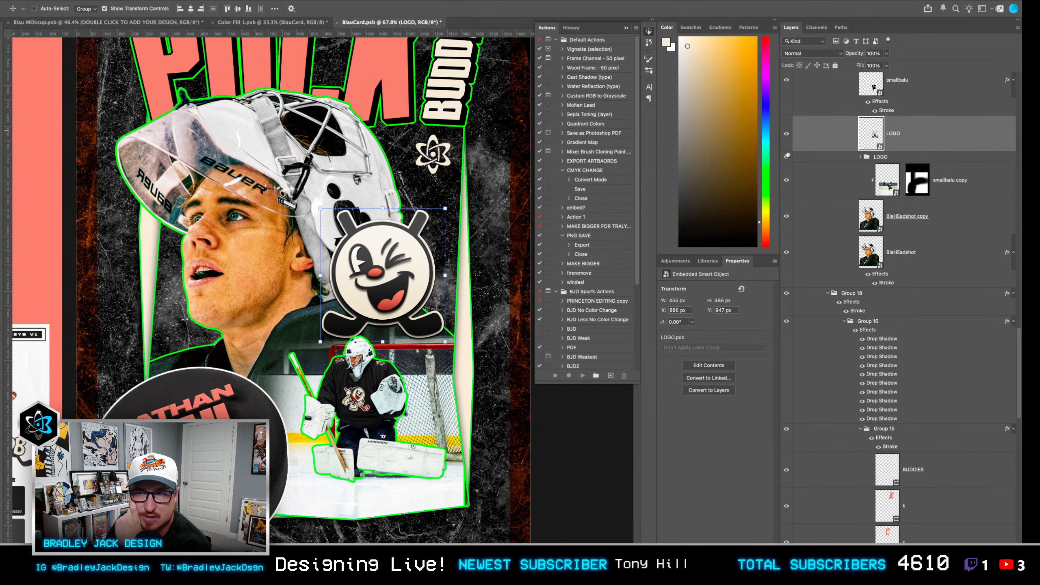
key(ctrl+t)
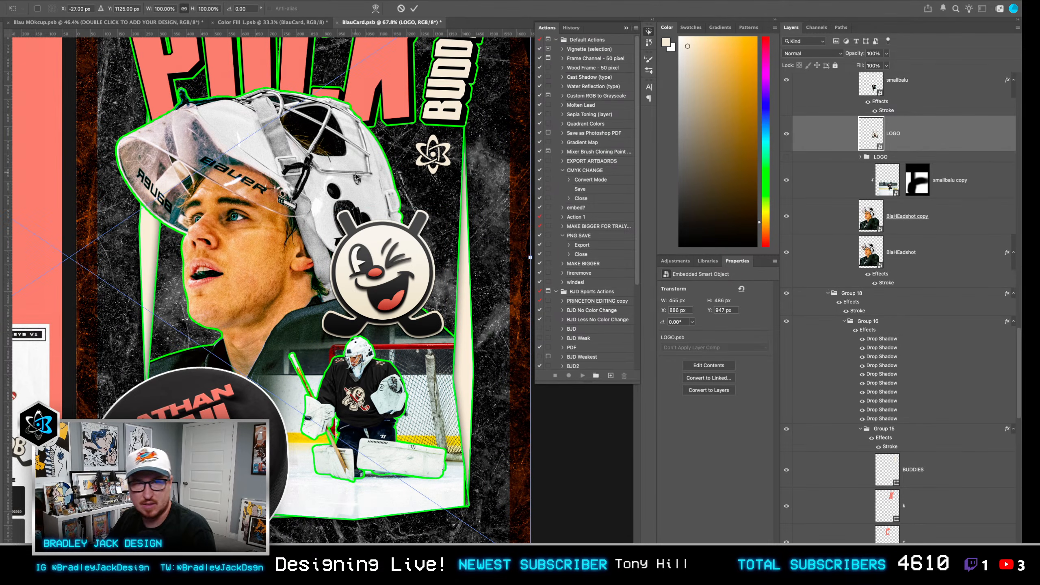
key(Escape)
Distort the LOGO Smart Object by its corners so the mascot tilts slightly clockwise.
ctrl+click(882, 135)
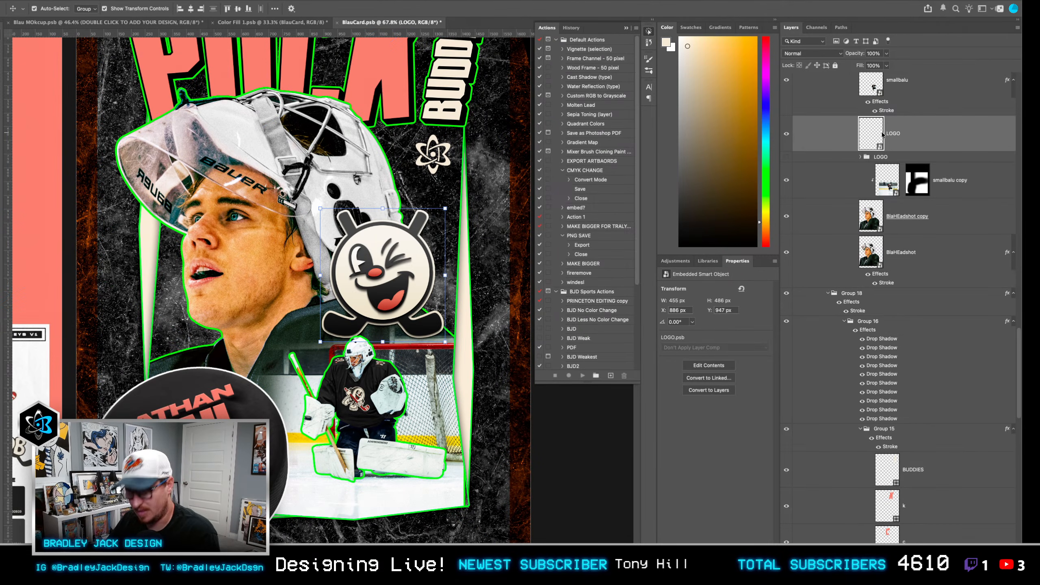
key(ctrl+t)
drag(320, 209, 326, 211)
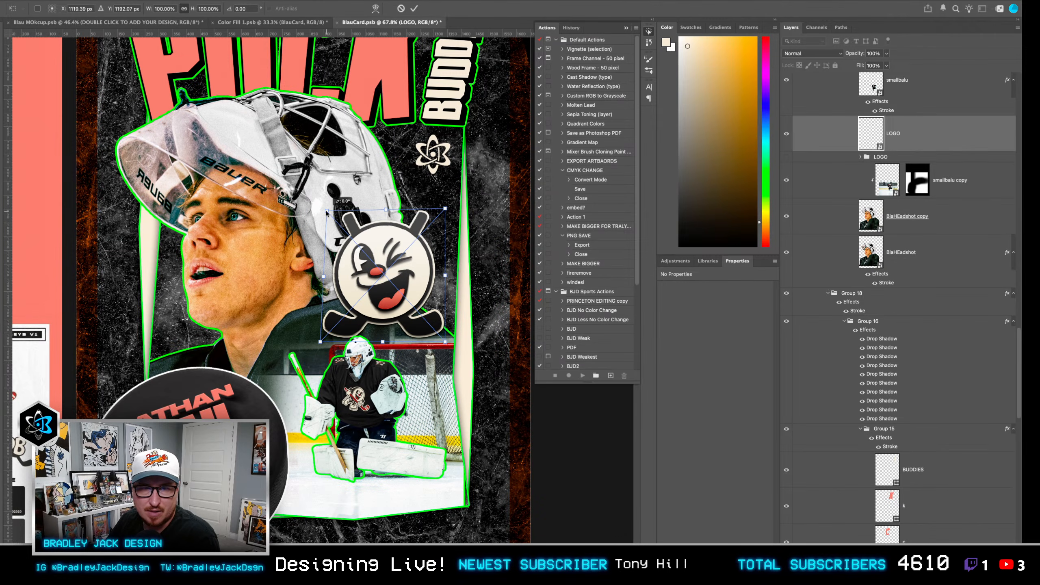
drag(321, 342, 320, 332)
drag(444, 341, 440, 345)
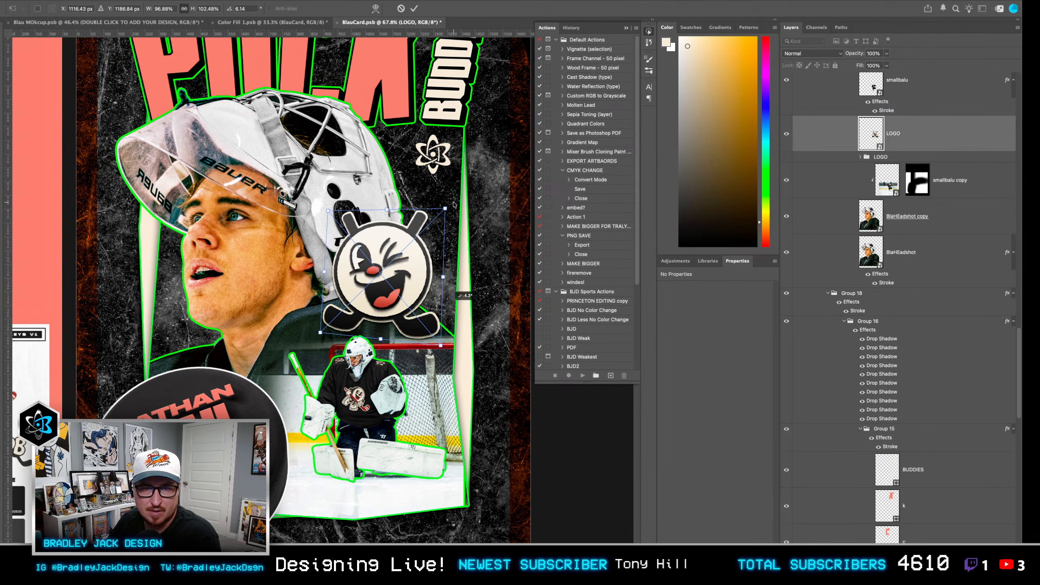
drag(447, 206, 453, 198)
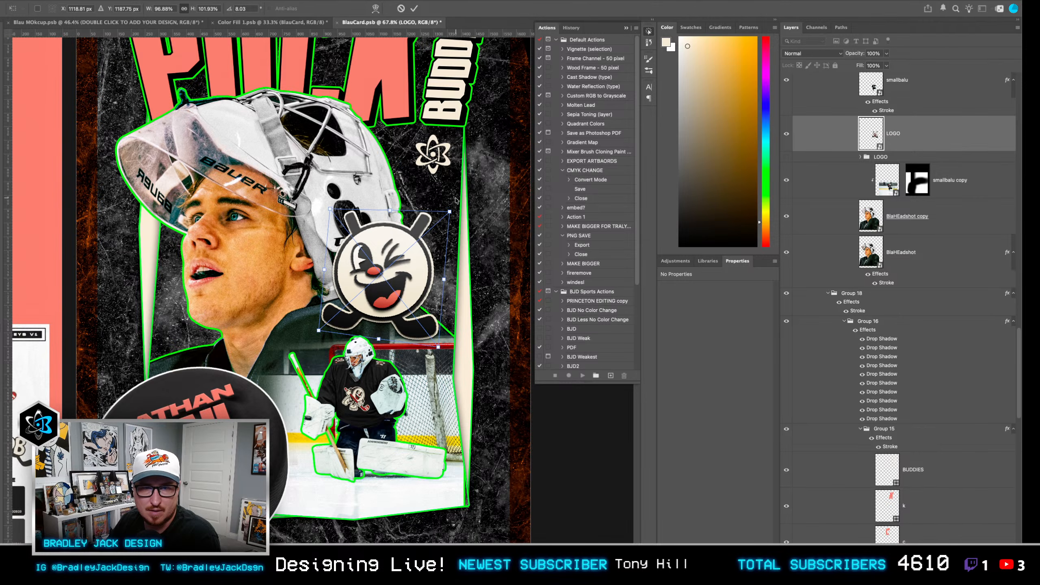
drag(332, 209, 334, 211)
key(Return)
Enlarge and further distort the LOGO Smart Object, place it between the helmet and the small goalie, and apply the transform.
drag(438, 343, 451, 359)
drag(412, 320, 416, 339)
drag(470, 319, 457, 292)
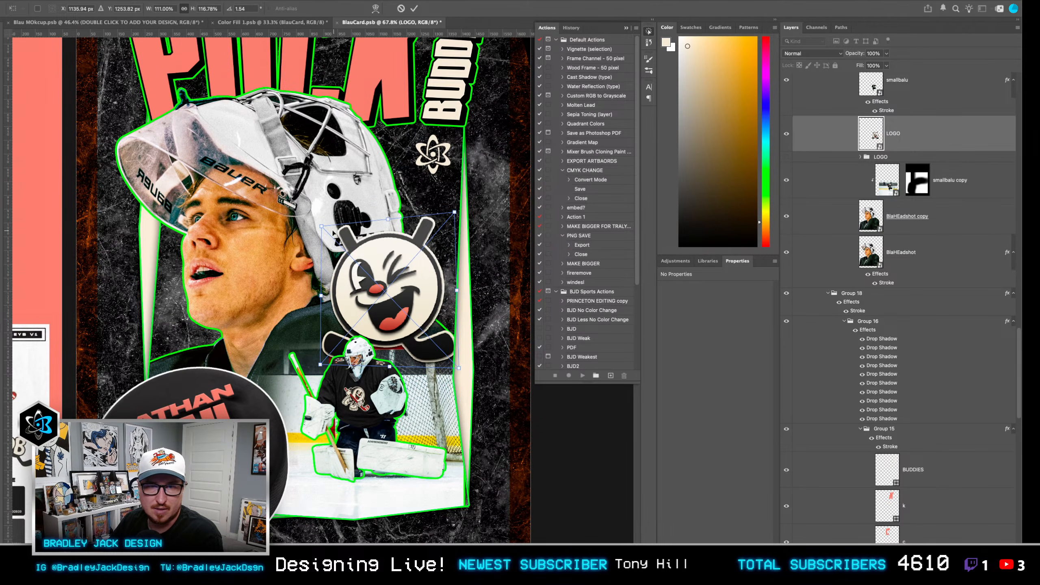
drag(319, 223, 319, 223)
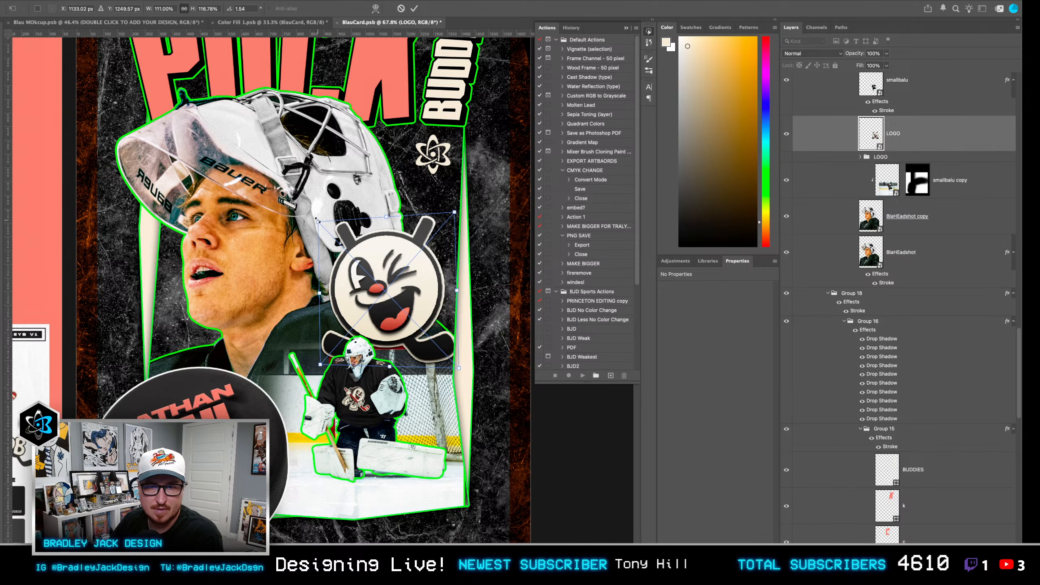
key(Escape)
drag(403, 249, 403, 252)
drag(452, 351, 459, 358)
drag(392, 316, 402, 318)
key(Return)
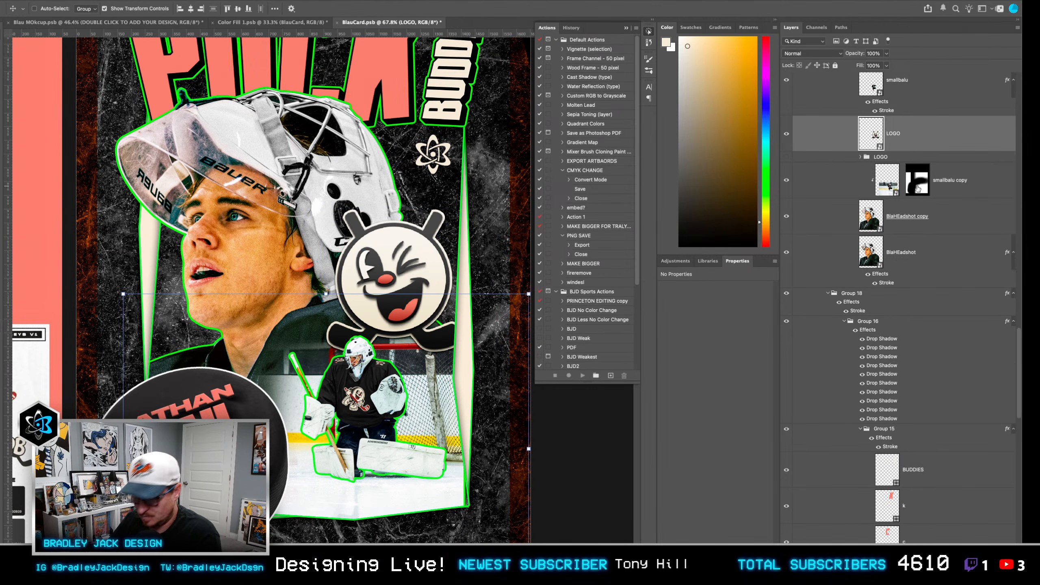
Try painting on Group 17's layer mask around the mascot's right foot, then undo the brushwork.
click(916, 178)
scroll(915, 177, up, 5)
click(875, 182)
key(b)
drag(451, 312, 461, 360)
key(x)
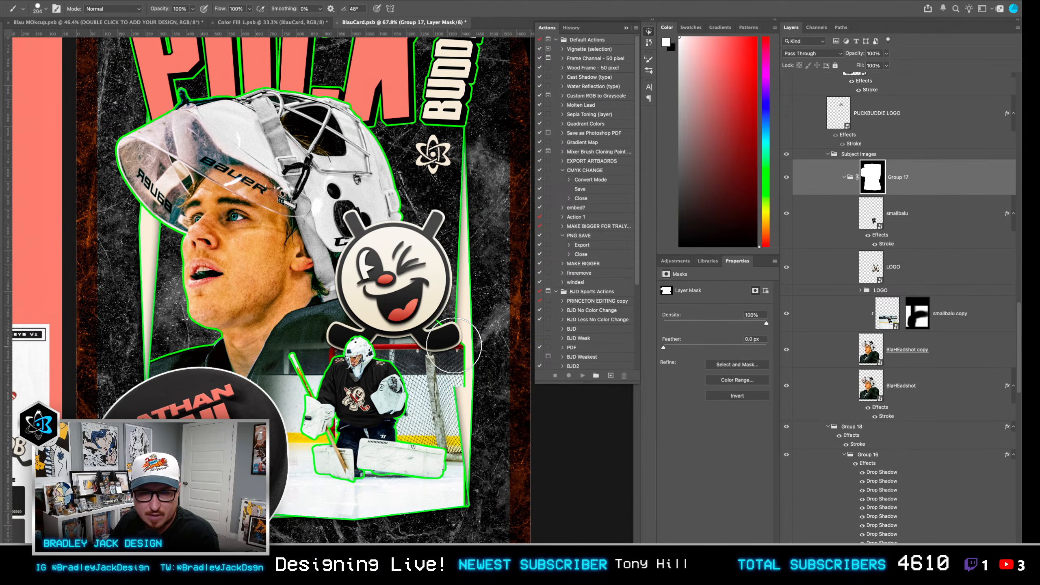
key(super+z)
key(super+z)
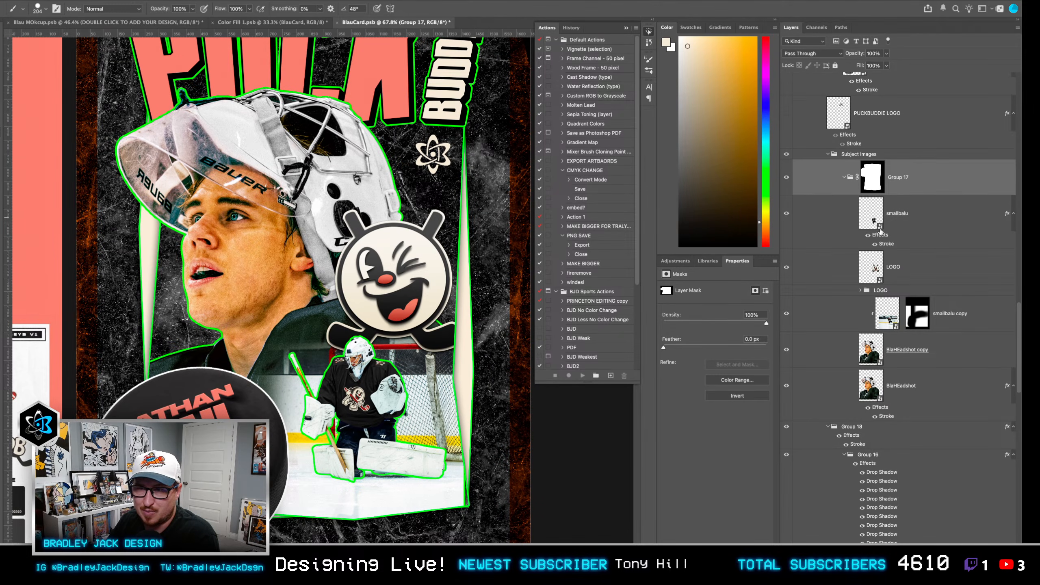
Load the LOGO Smart Object's outline as a selection and fill it on Group 17's layer mask to reveal the mascot.
super+click(868, 265)
key(Delete)
key(Return)
key(x)
key(Delete)
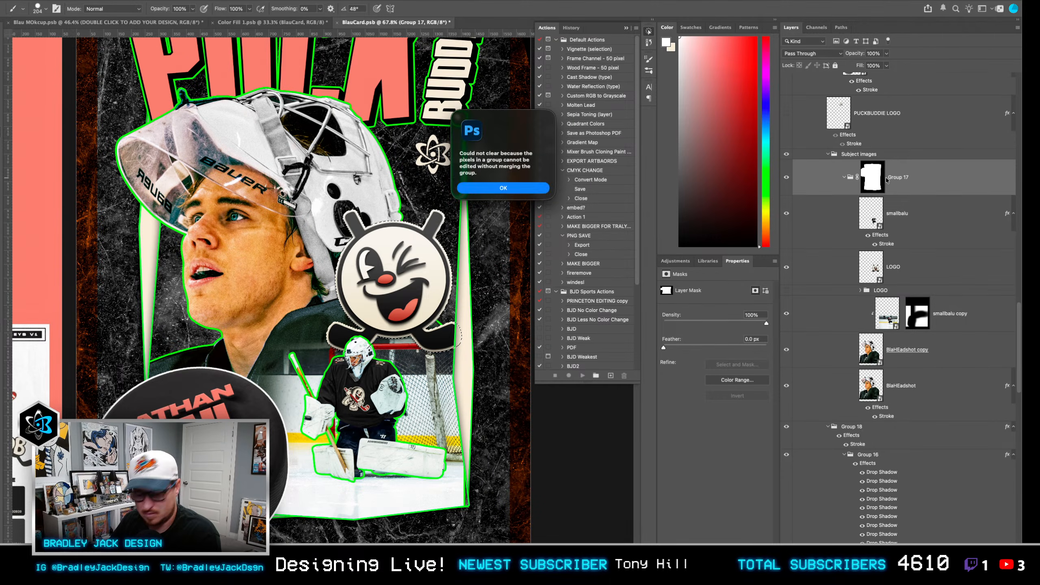
key(Return)
click(877, 182)
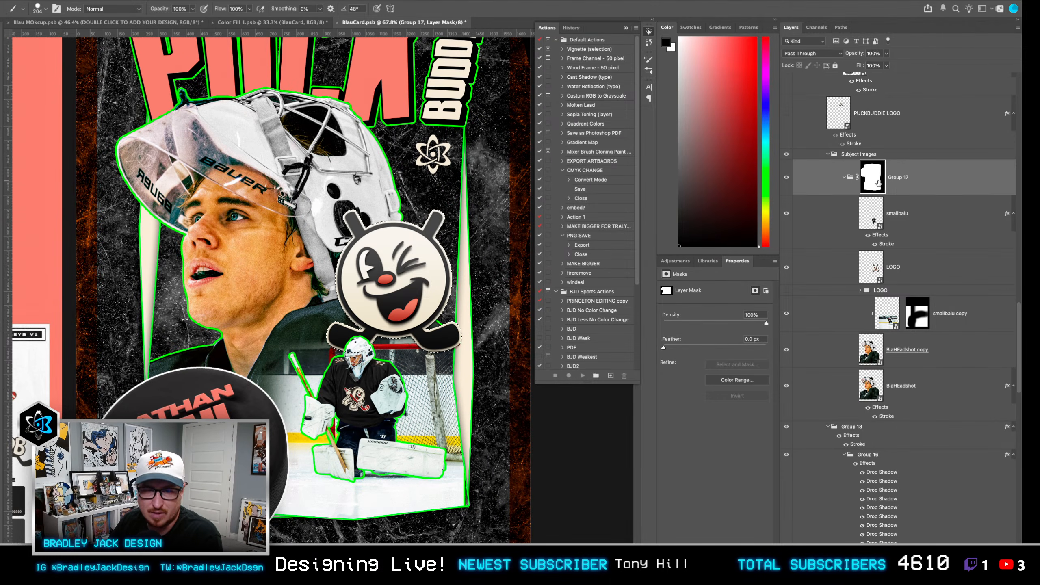
Nudge the LOGO Smart Object horizontally to X 936 px.
key(v)
scroll(430, 284, down, 3)
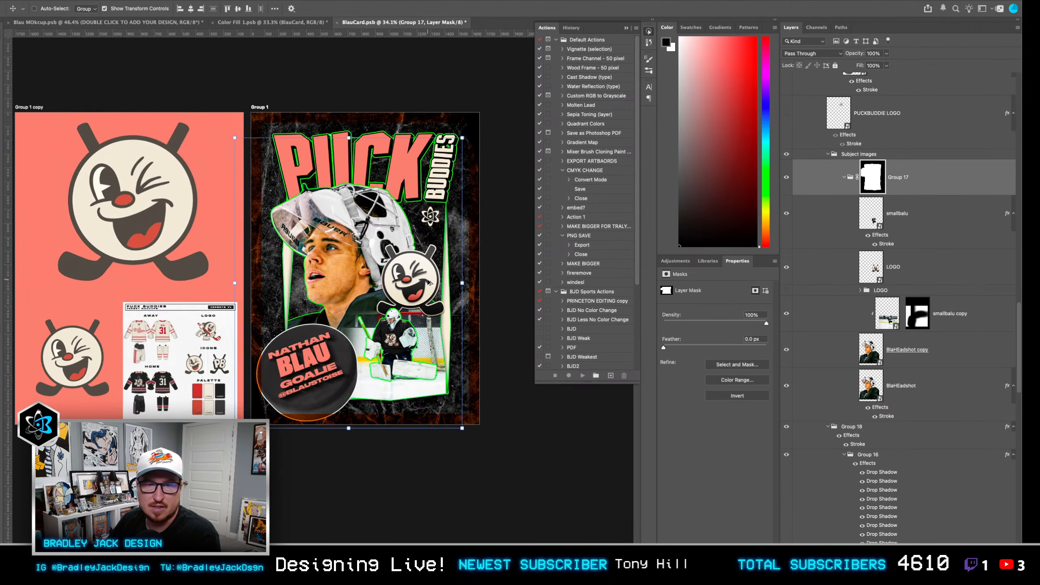
scroll(430, 284, up, 2)
scroll(861, 209, up, 3)
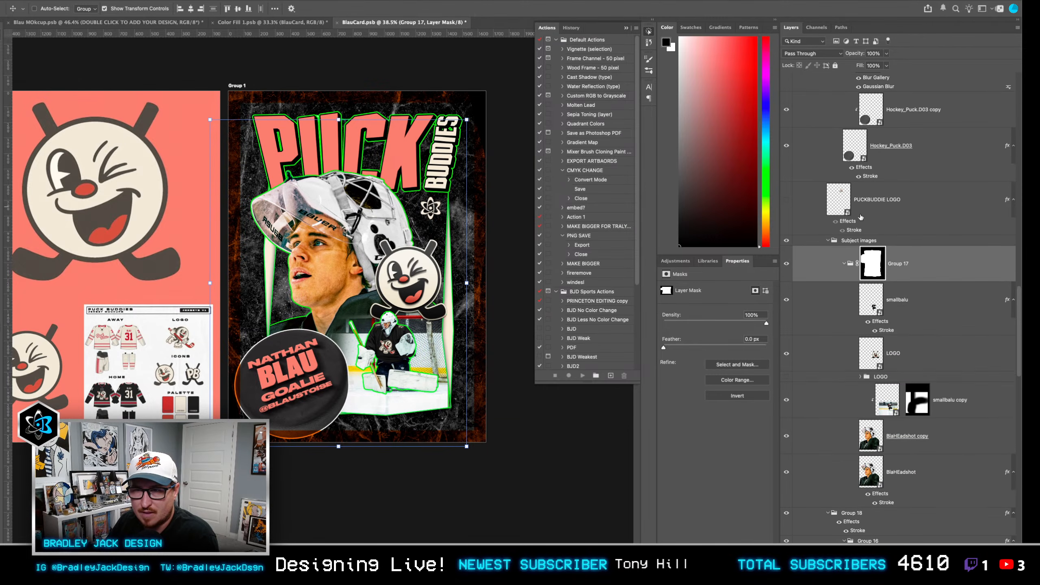
click(887, 355)
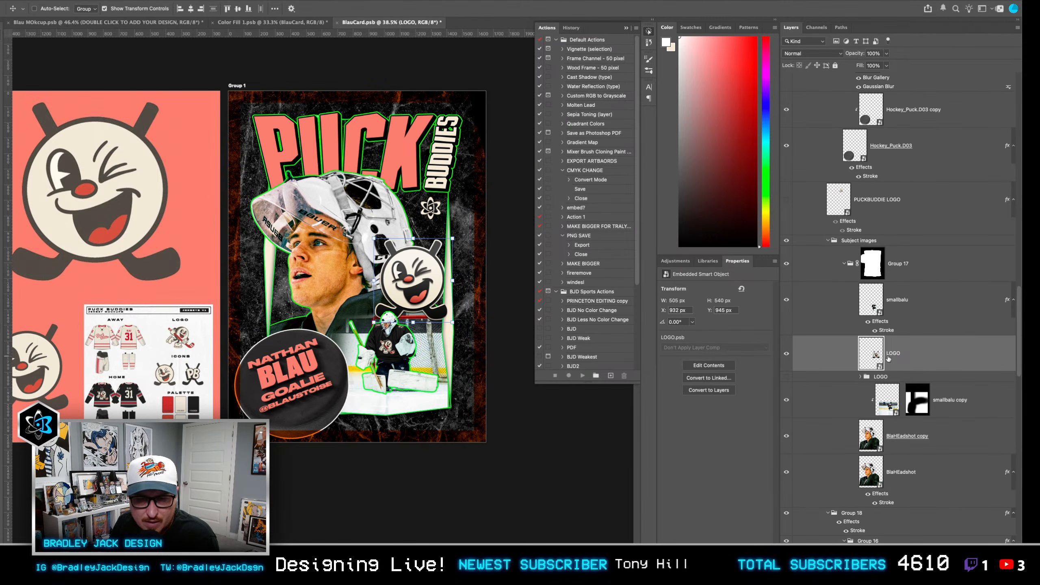
key(Left)
key(Left)
key(Left)
key(Left)
key(Left)
key(Left)
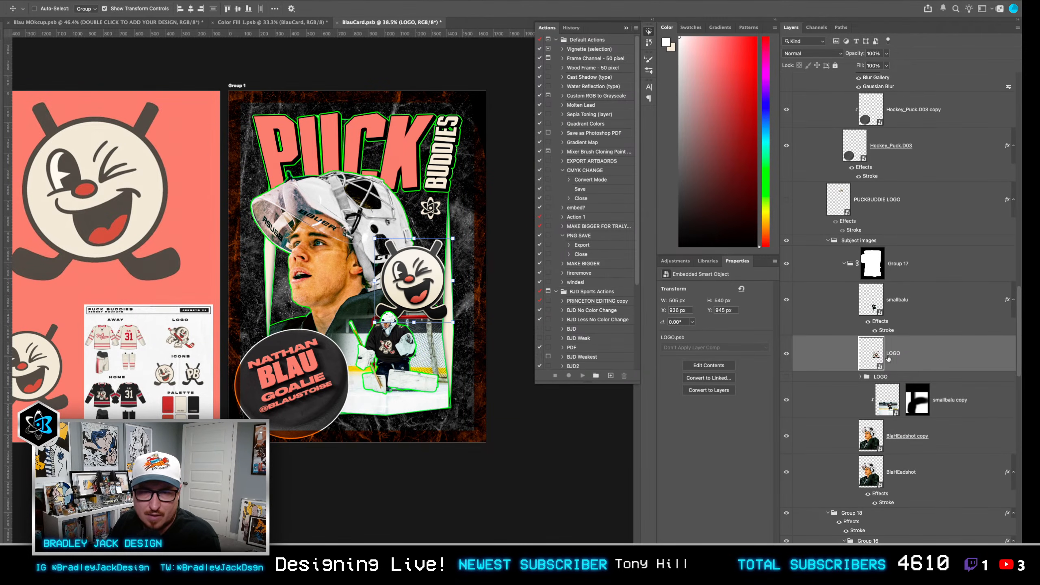
Load the repositioned LOGO's outline as a selection, reveal that area on Group 17's layer mask, and deselect.
ctrl+click(873, 364)
click(860, 276)
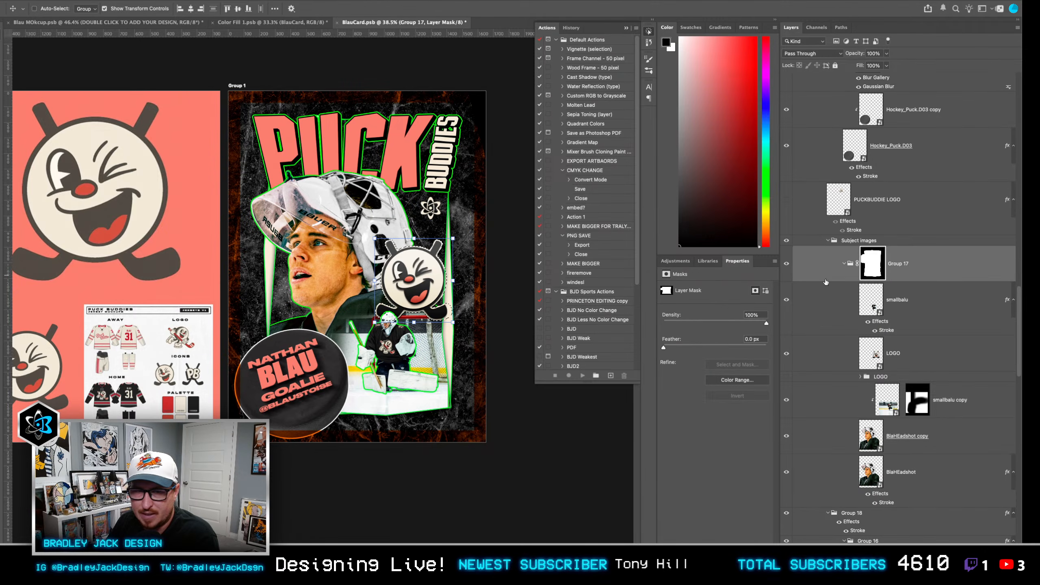
key(ctrl+d)
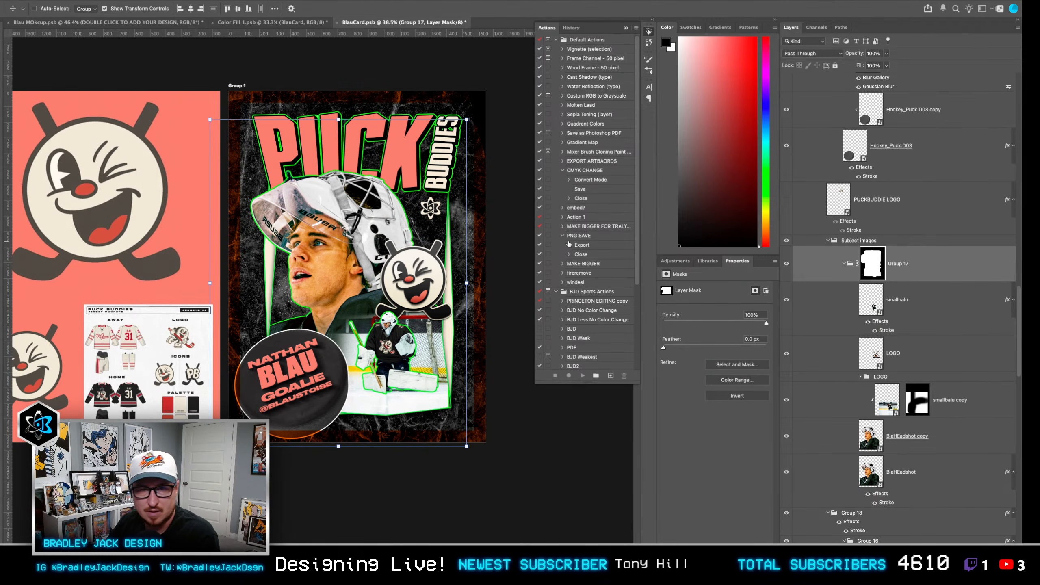
scroll(457, 323, up, 5)
scroll(457, 318, down, 6)
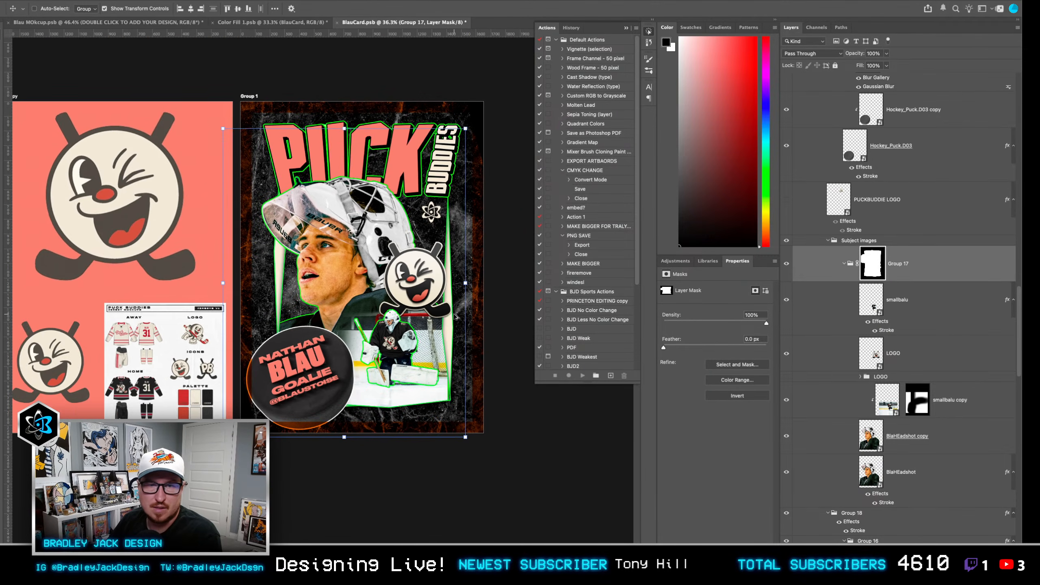
scroll(456, 317, up, 1)
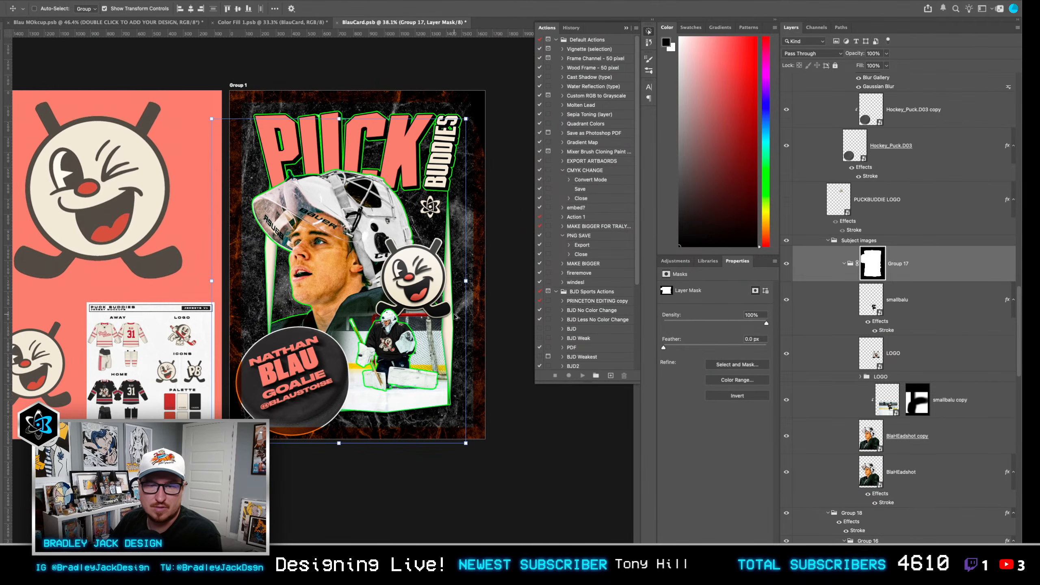
Select the Main atom emblem beside the helmet and move it to the card's lower right corner.
right_click(438, 217)
click(444, 218)
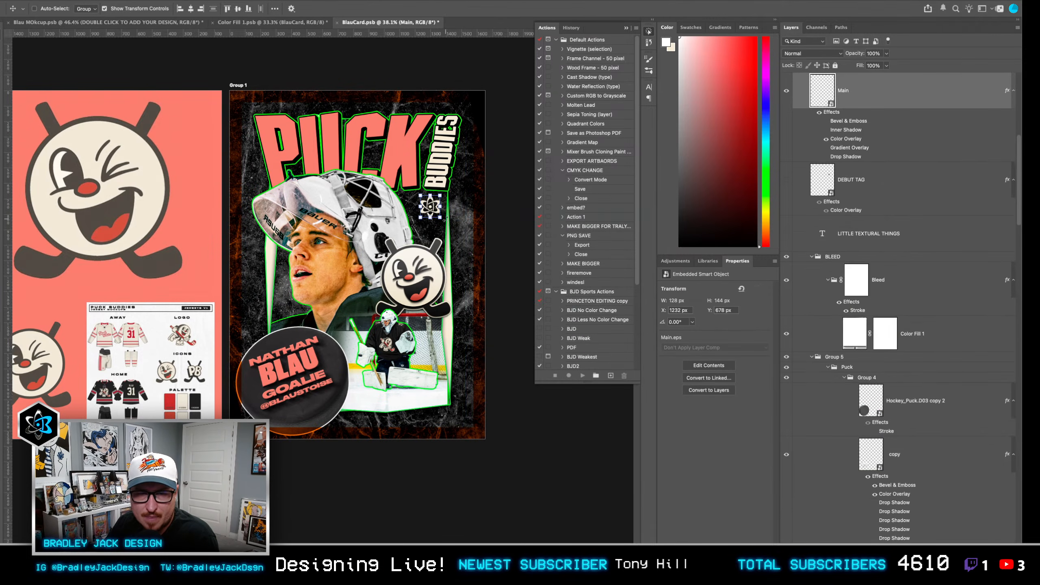
drag(430, 207, 451, 403)
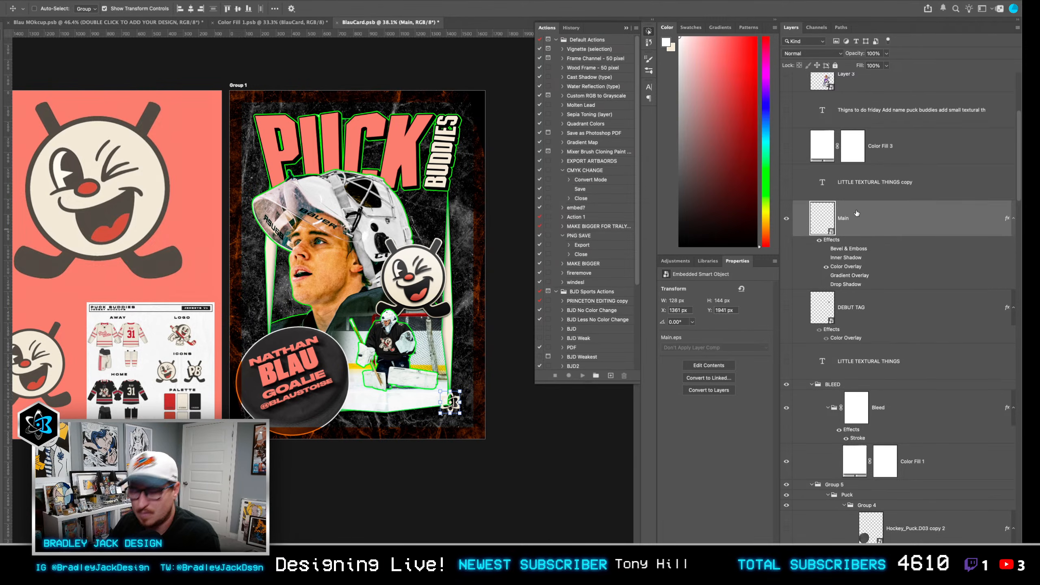
Bring the Main layer above Layer 3 and nudge the emblem down to Y 1951 px.
key(ctrl)
key(Down)
key(Down)
key(Down)
key(Down)
key(Down)
key(Down)
key(Down)
key(Down)
key(Down)
key(Down)
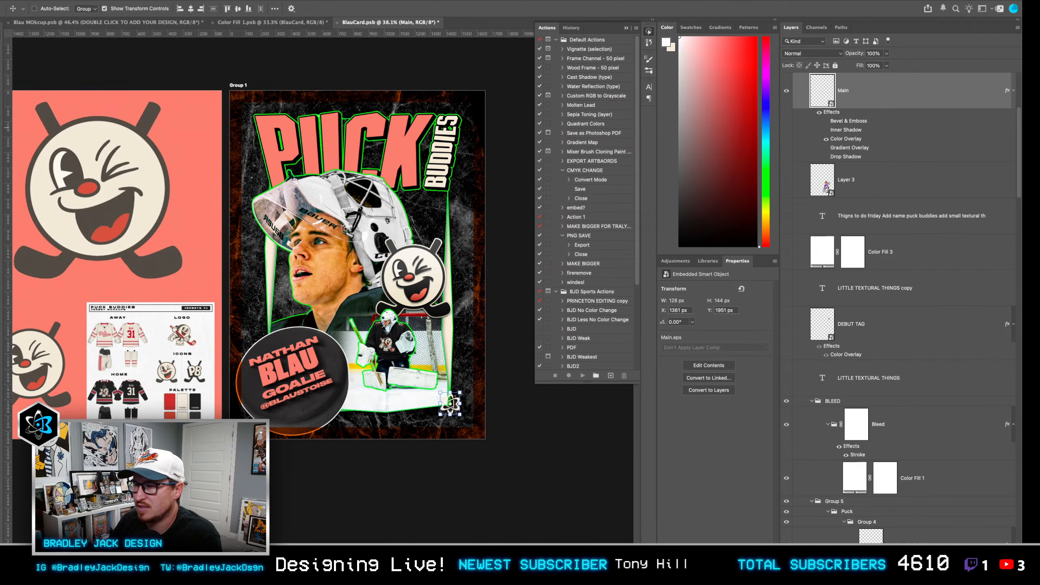
Switch to Finder, move its window off the card, and open LayerLegend.psb in Photoshop.
key(super+Tab)
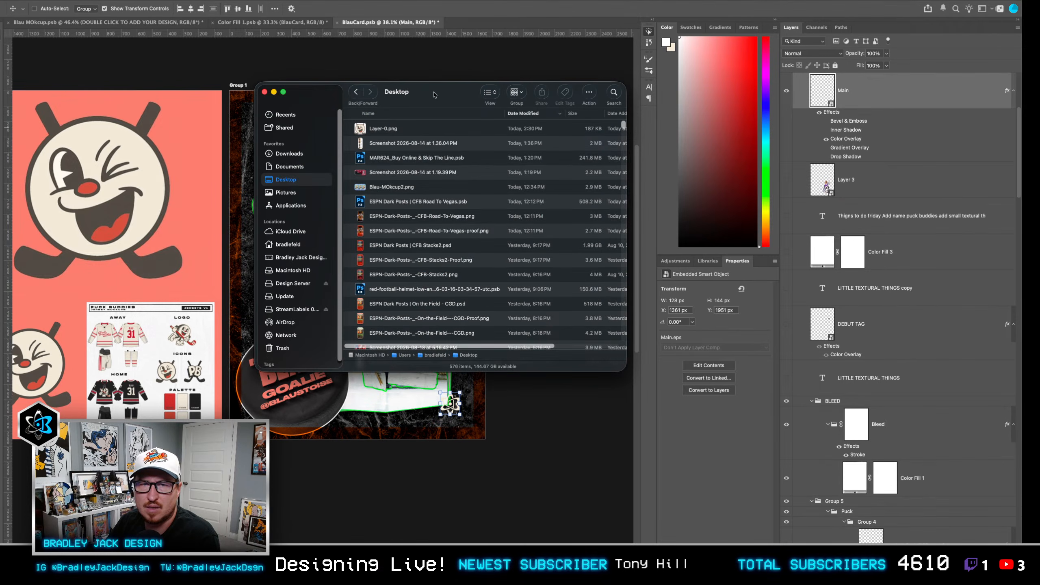
drag(436, 97, 1039, 97)
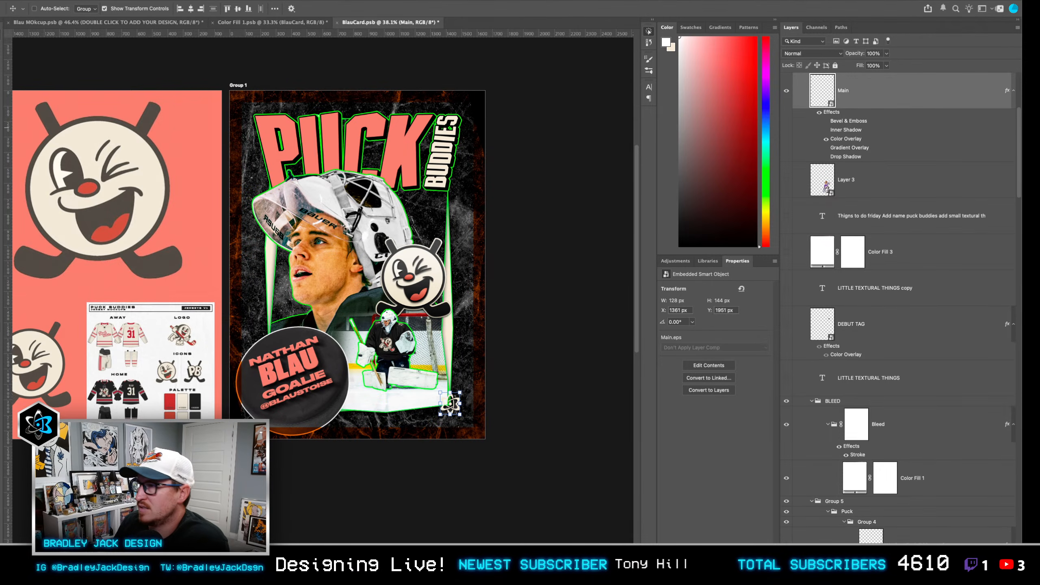
key(super+Tab)
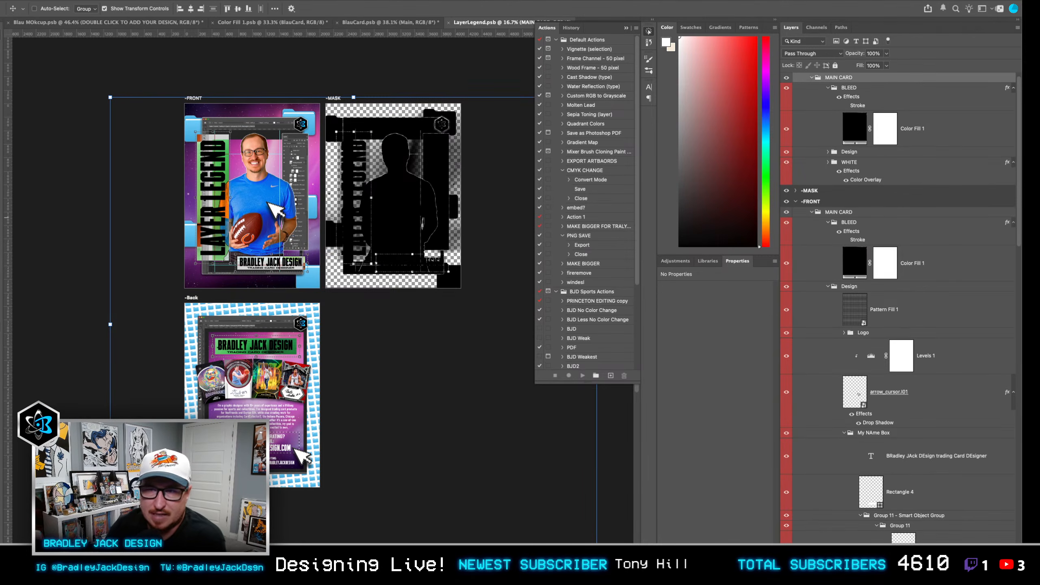
Select the Logo group containing the hexagonal atom badge on LayerLegend.psb's -FRONT artboard.
scroll(278, 141, up, 5)
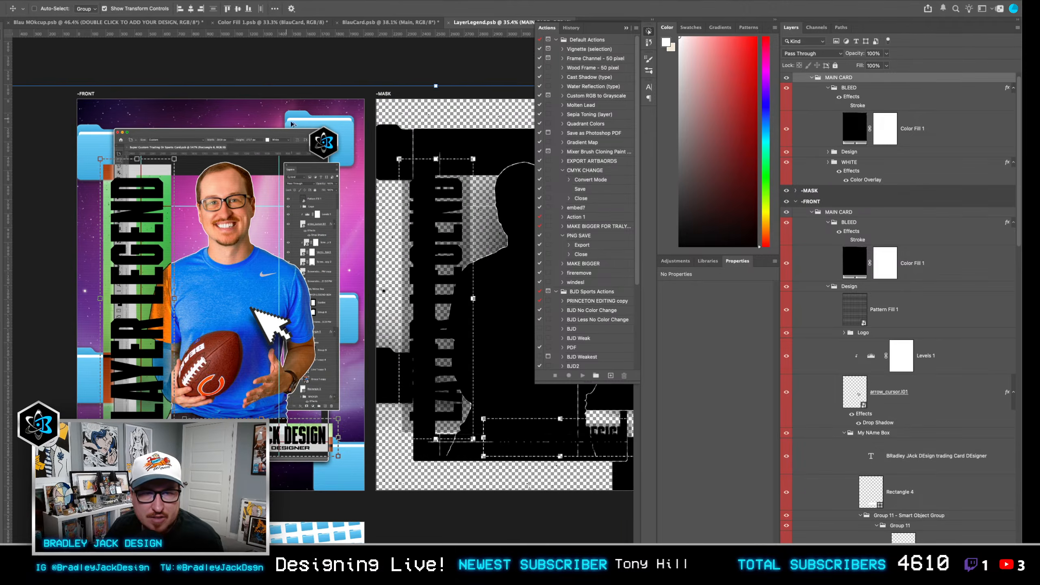
right_click(331, 119)
click(355, 152)
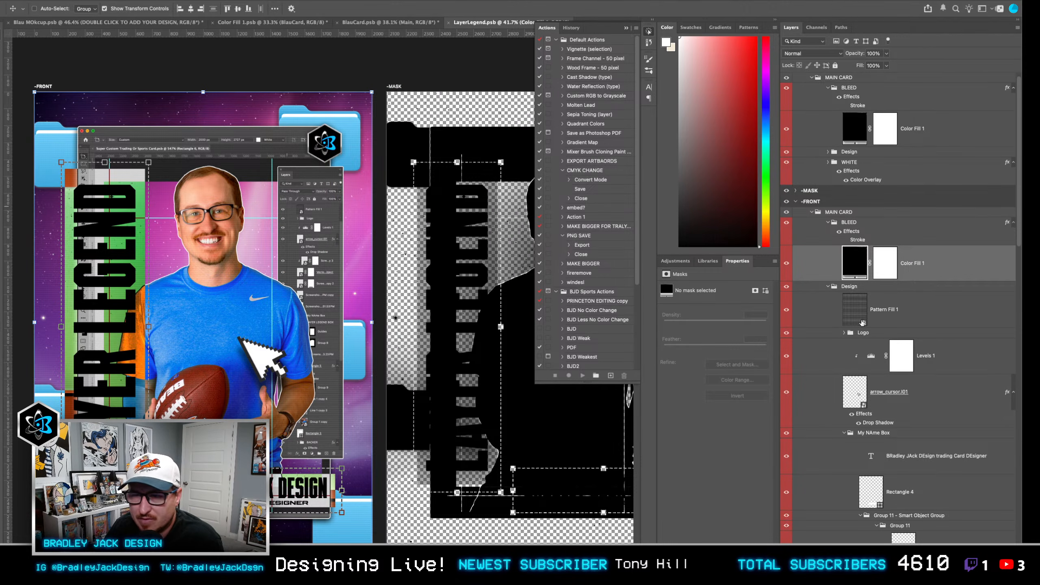
scroll(899, 405, down, 10)
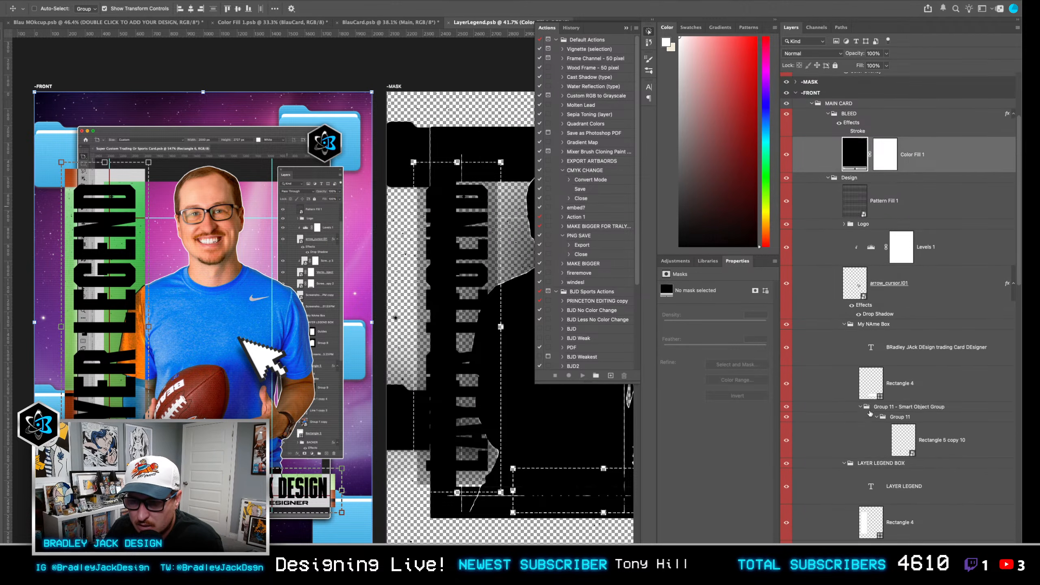
scroll(329, 158, up, 8)
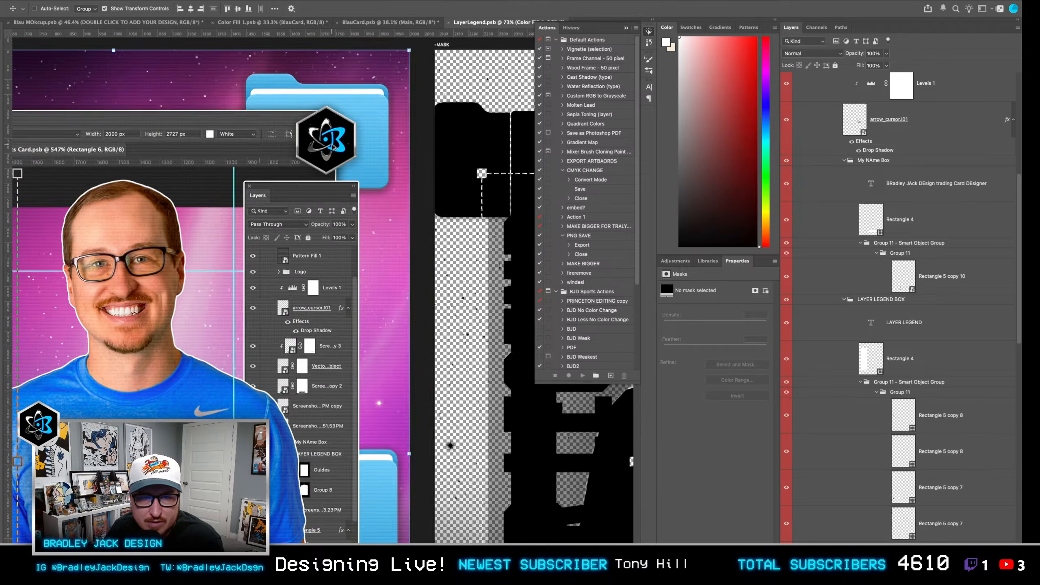
right_click(354, 158)
click(354, 160)
right_click(347, 151)
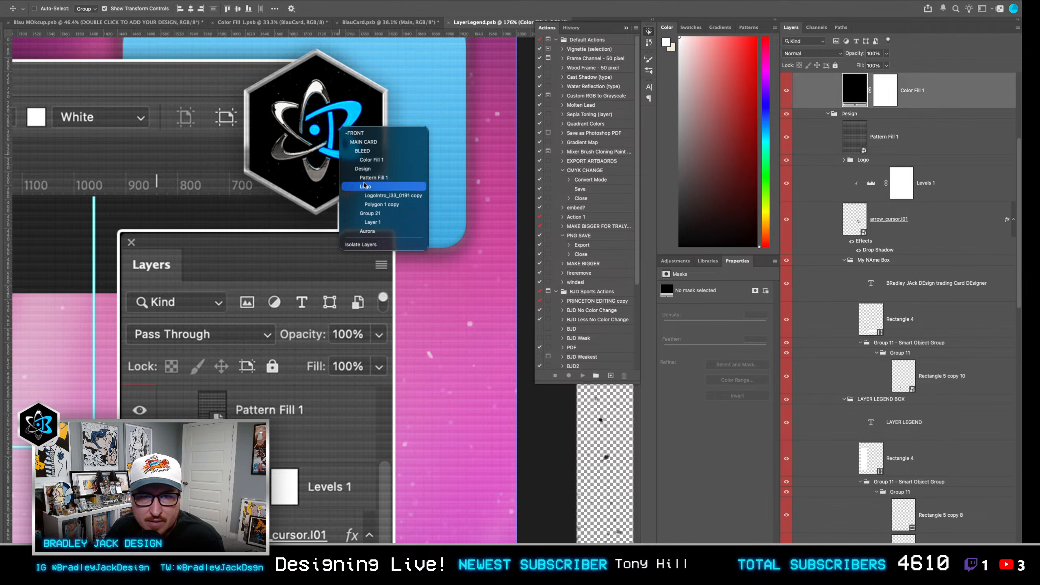
click(373, 178)
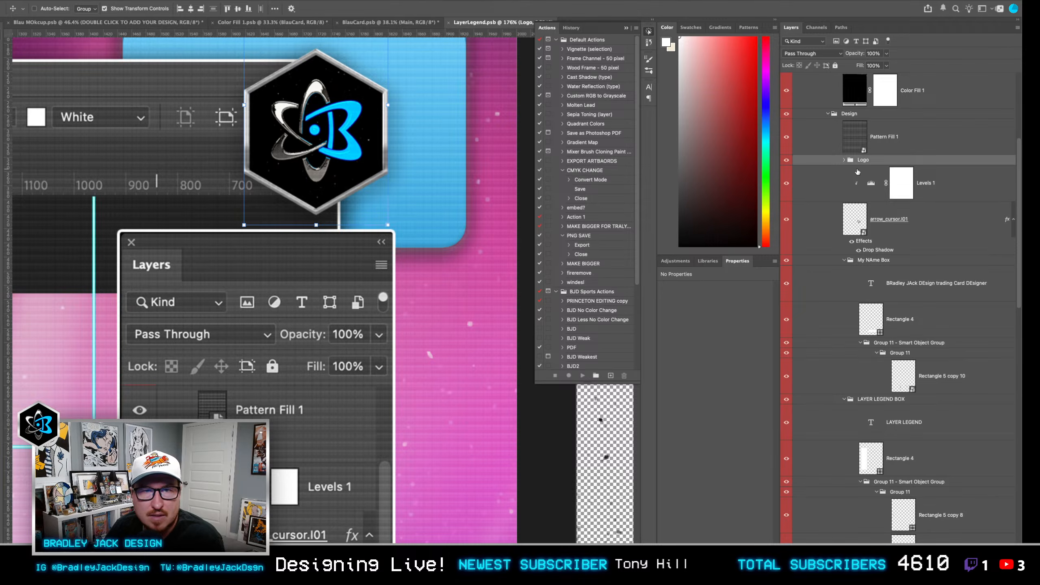
Copy the Logo group into BlauCard.psb and place it at the card's lower right, replacing the Main emblem, which is hidden.
key(ctrl+shift+Tab)
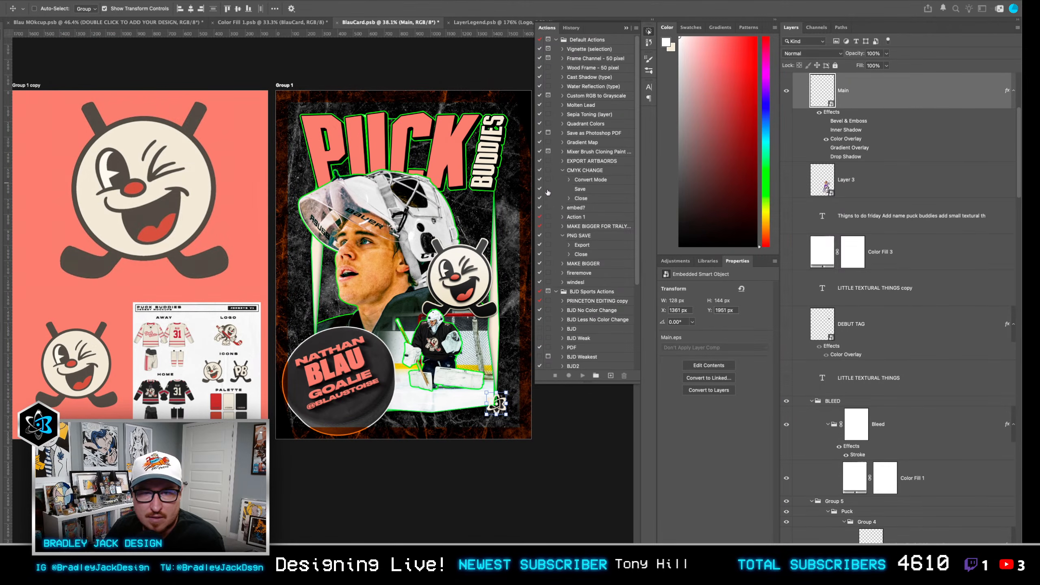
key(ctrl+v)
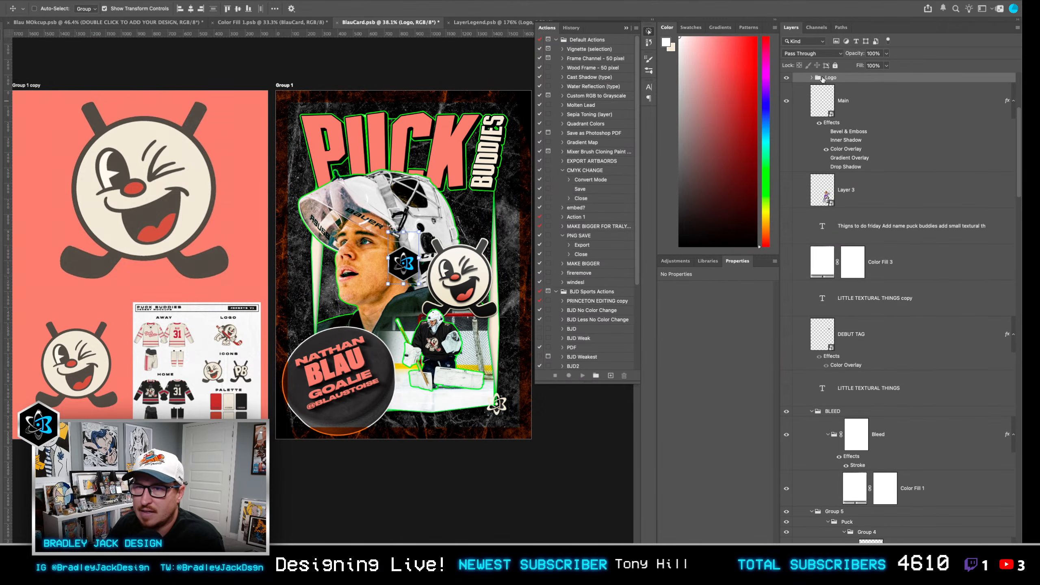
drag(403, 259, 508, 418)
key(ctrl+t)
key(Return)
key(shift+Down)
scroll(464, 284, up, 5)
scroll(464, 284, down, 3)
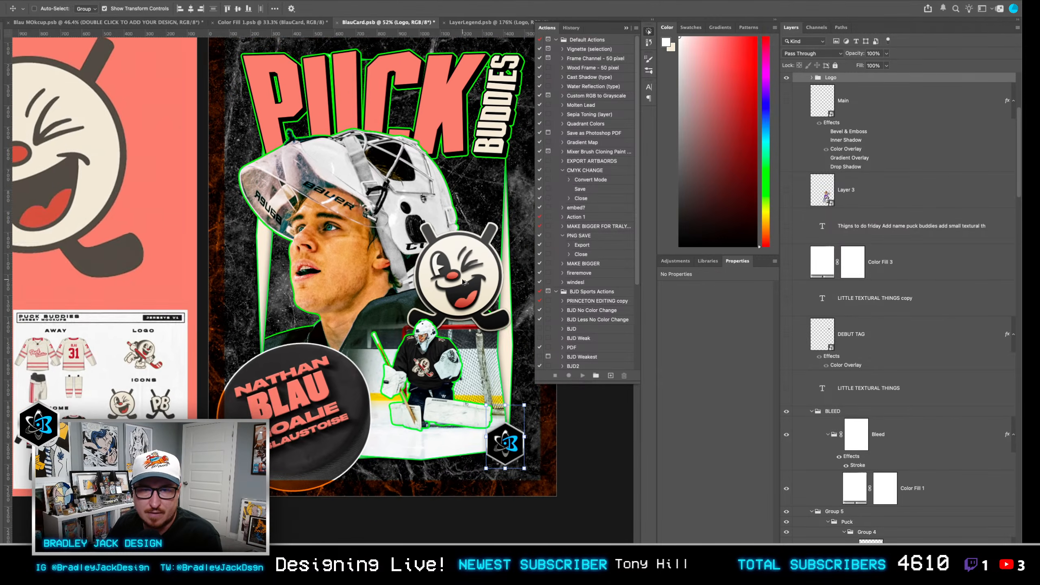
Select the mascot LOGO Smart Object inside Group 17 and rotate it to 7.30°.
right_click(477, 279)
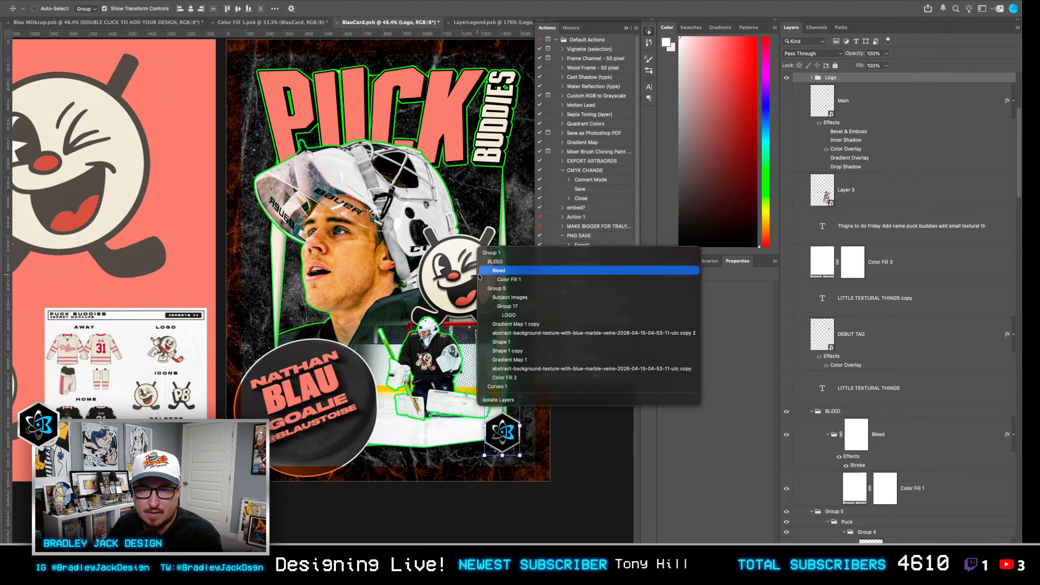
right_click(467, 277)
click(462, 280)
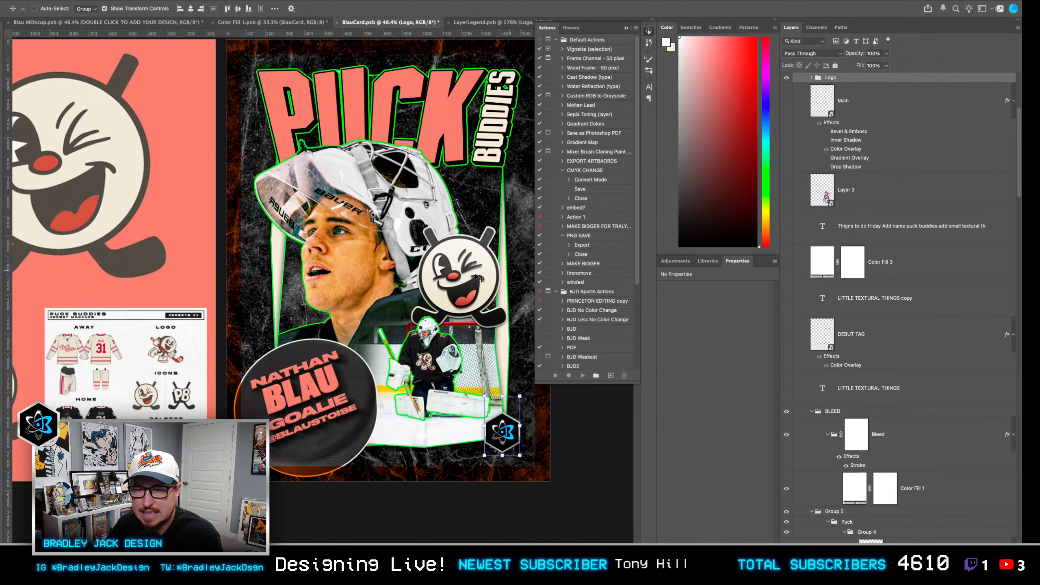
right_click(459, 275)
click(510, 317)
key(super+t)
drag(492, 204, 497, 213)
key(Return)
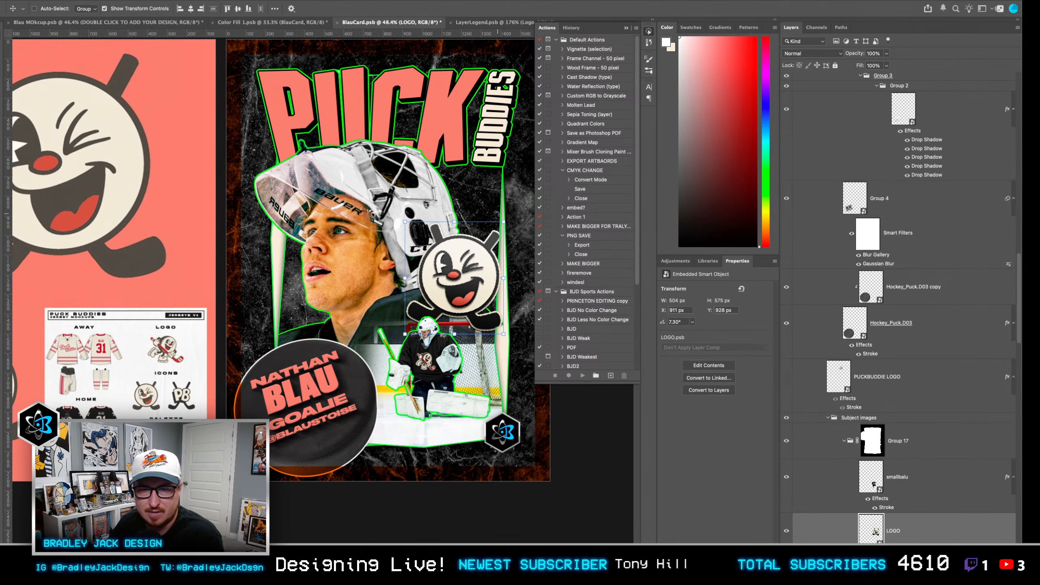
Update Group 17's layer mask from the rotated LOGO's outline selection so the mascot is revealed, and deselect.
super+click(871, 480)
click(873, 446)
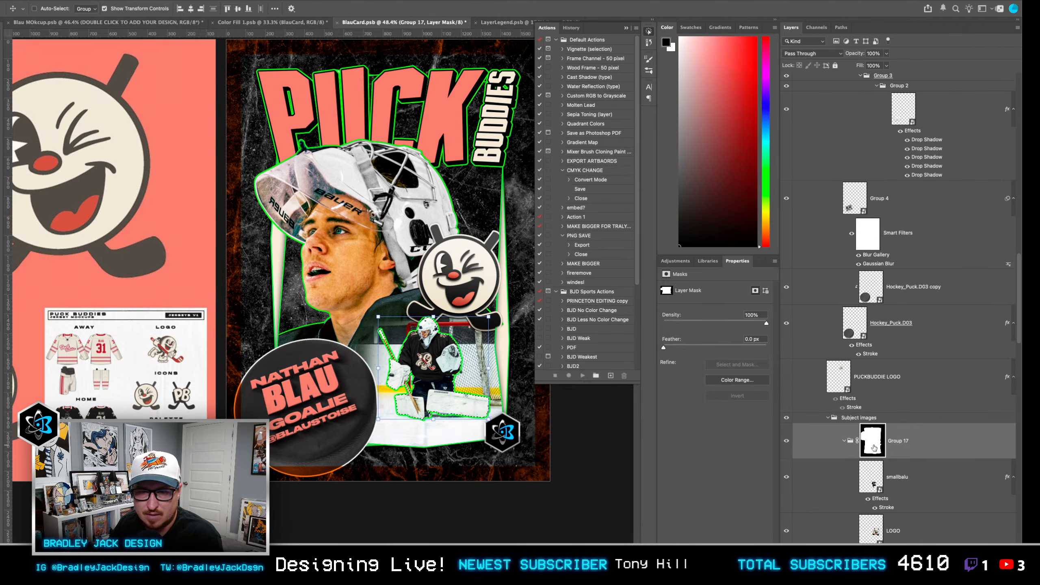
key(super+d)
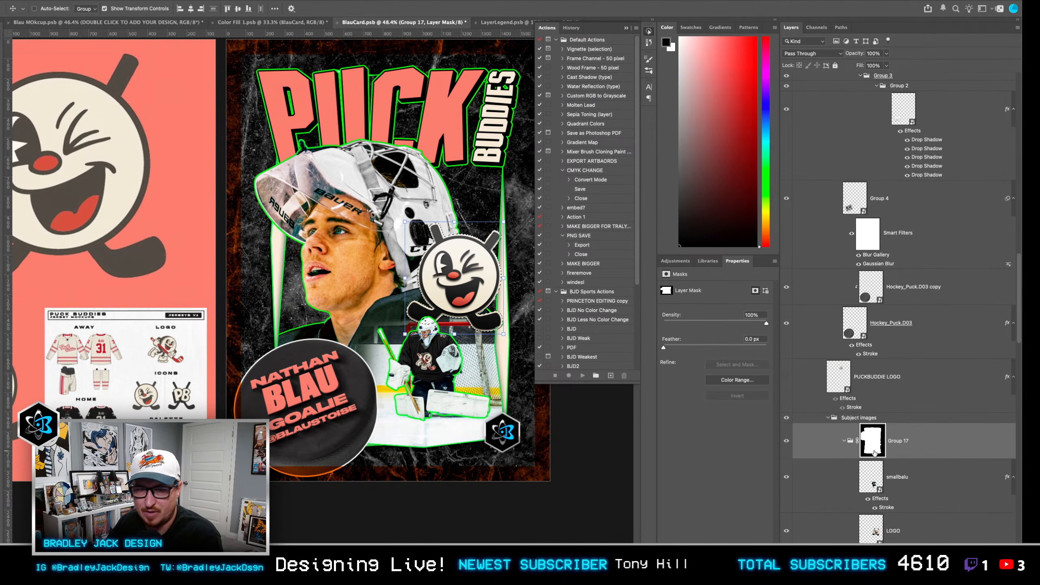
key(super+d)
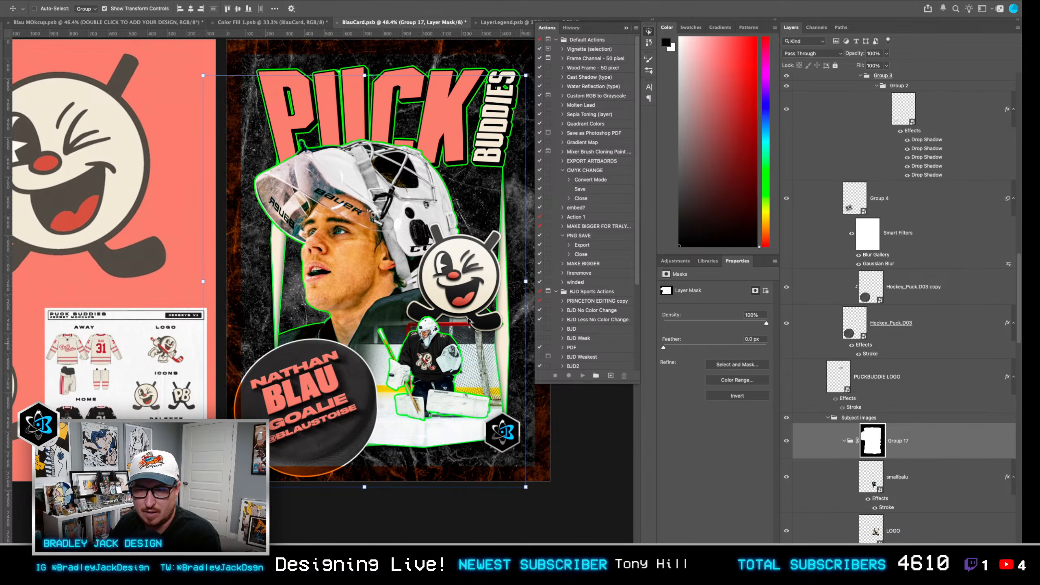
Paint Group 17's layer mask within the mascot outline selection around the lower-right hockey stick blade, deselect and return to the full card.
scroll(493, 322, up, 5)
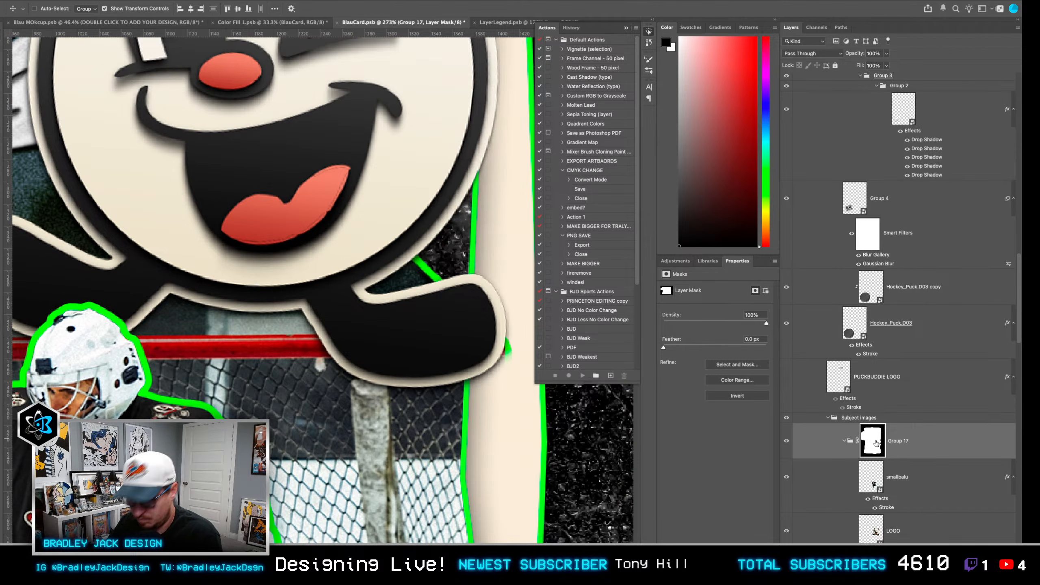
key(b)
drag(446, 341, 383, 321)
click(516, 318)
ctrl+click(871, 451)
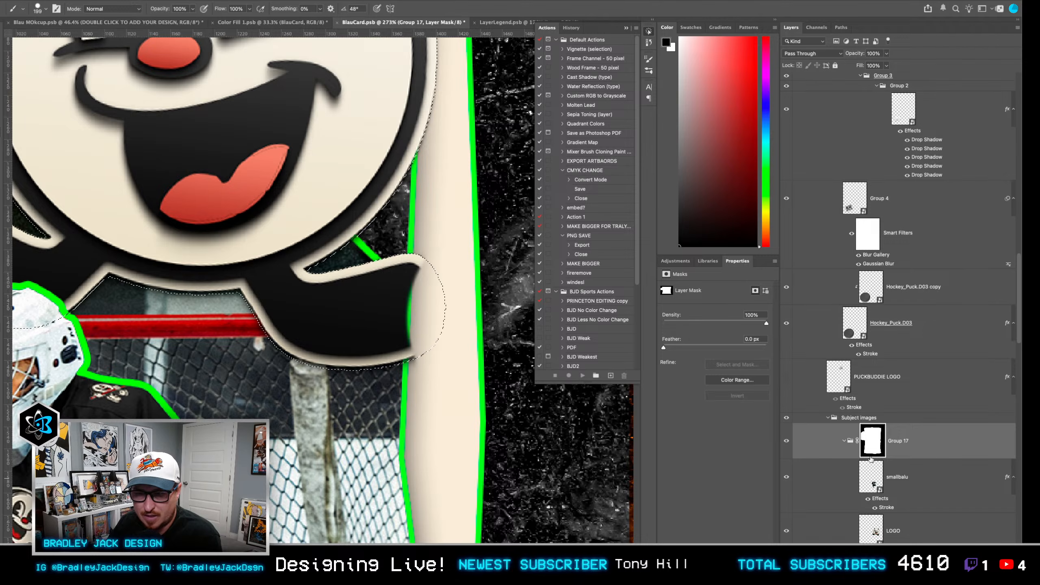
key(ctrl+d)
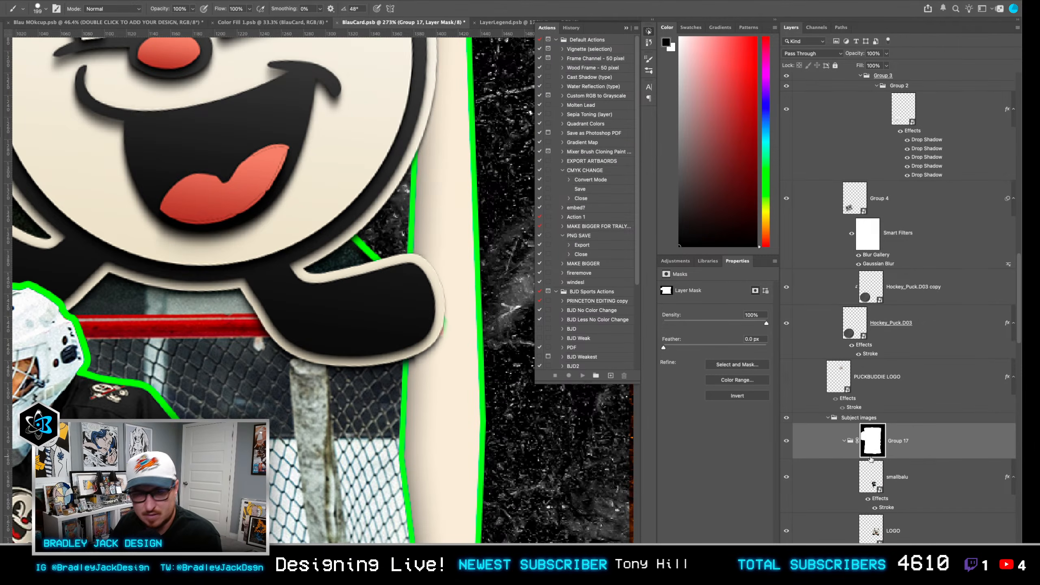
key(v)
key(ctrl+0)
drag(387, 309, 425, 340)
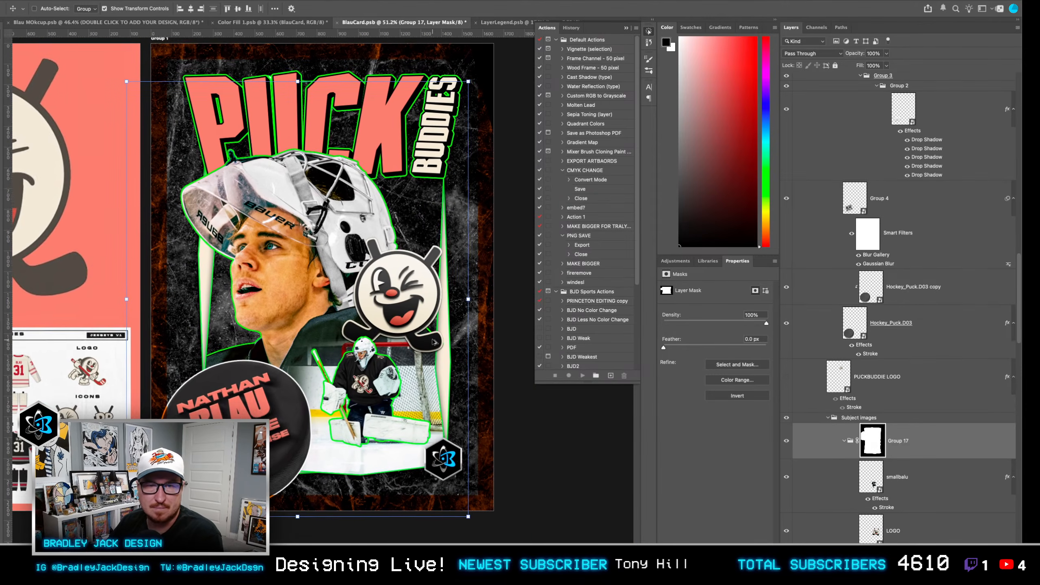
Select the BUDDIES, k, c, U and P title shape layers inside Group 15 and put them in their own group.
scroll(425, 340, down, 2)
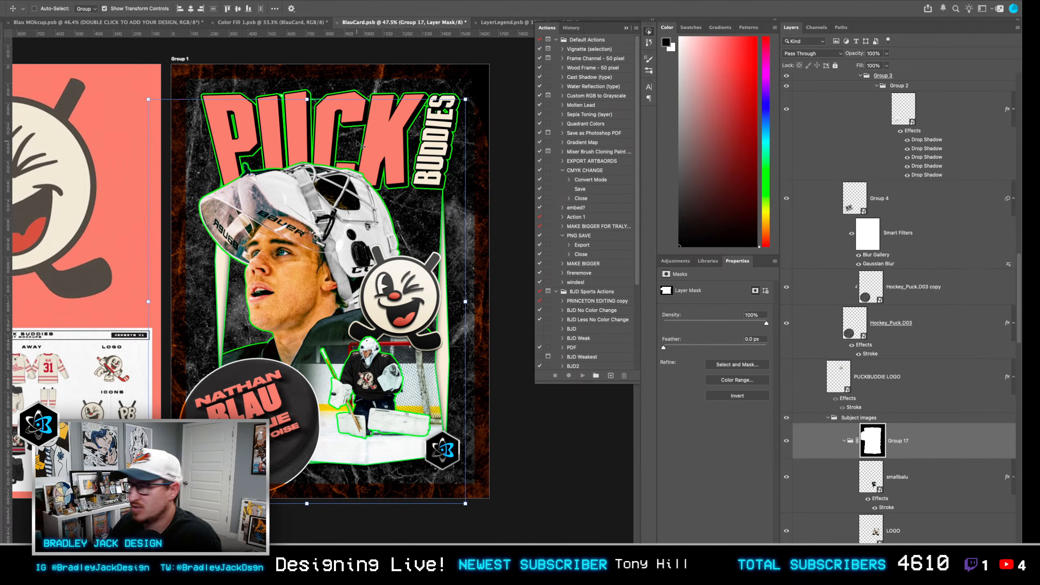
right_click(320, 140)
click(489, 159)
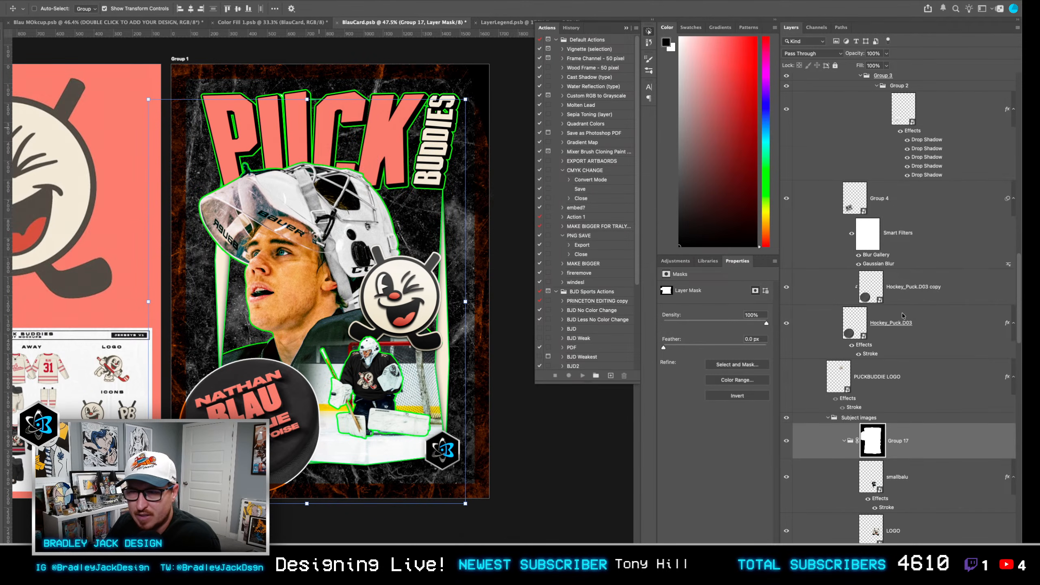
scroll(900, 283, up, 10)
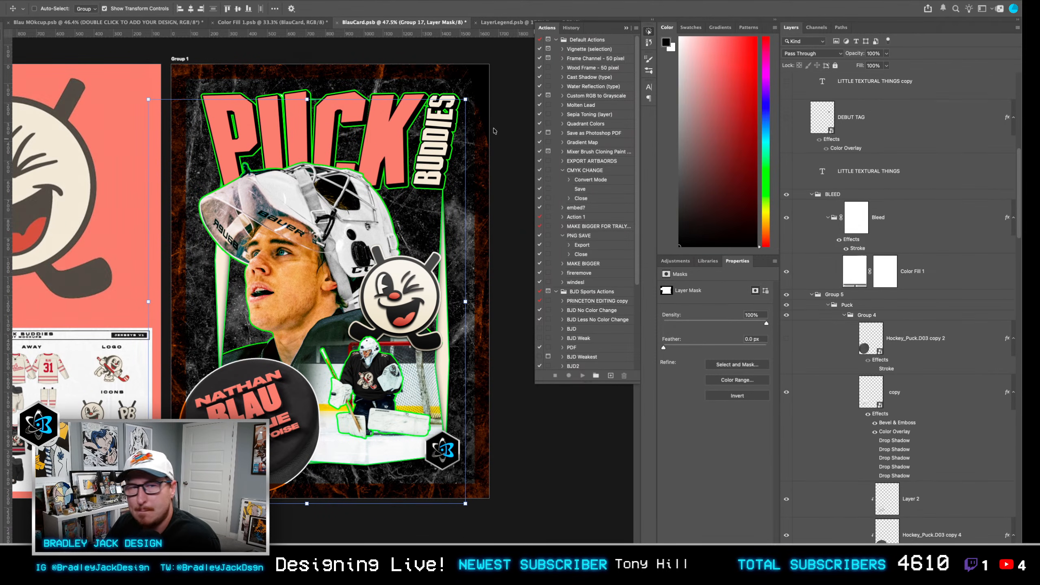
right_click(380, 134)
click(381, 134)
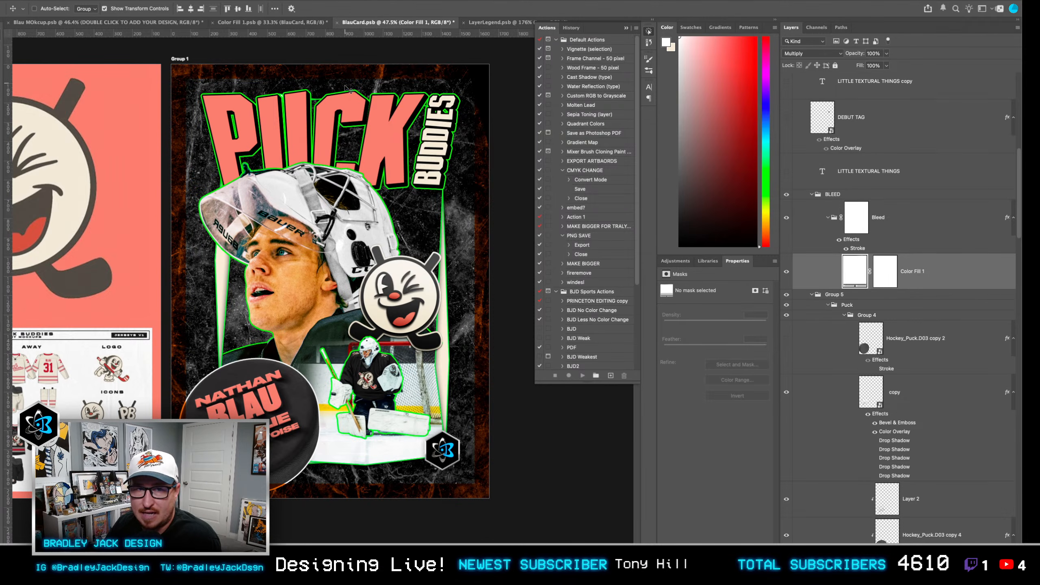
right_click(396, 146)
click(410, 194)
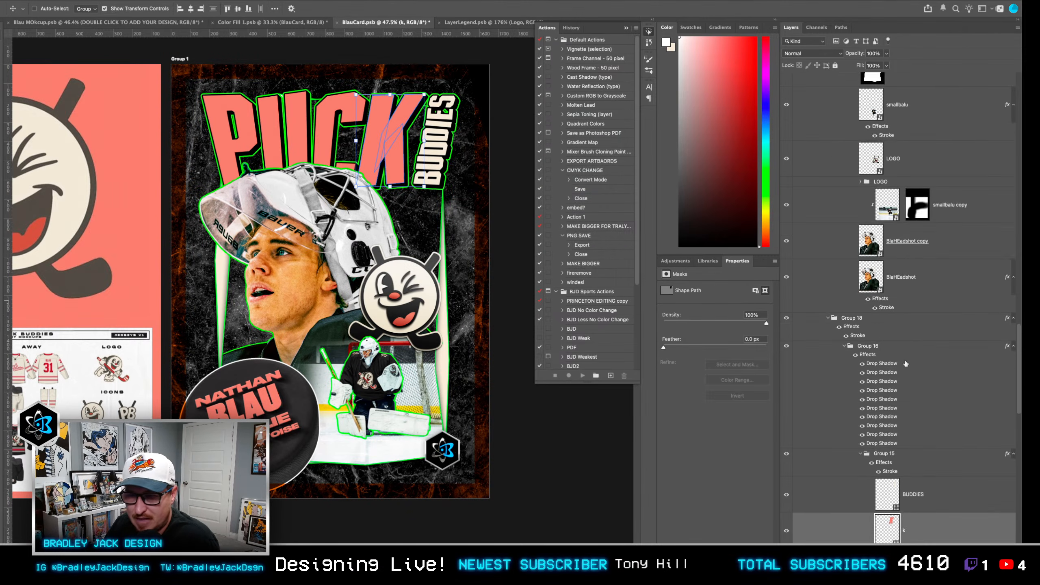
scroll(914, 471, down, 3)
shift+click(916, 425)
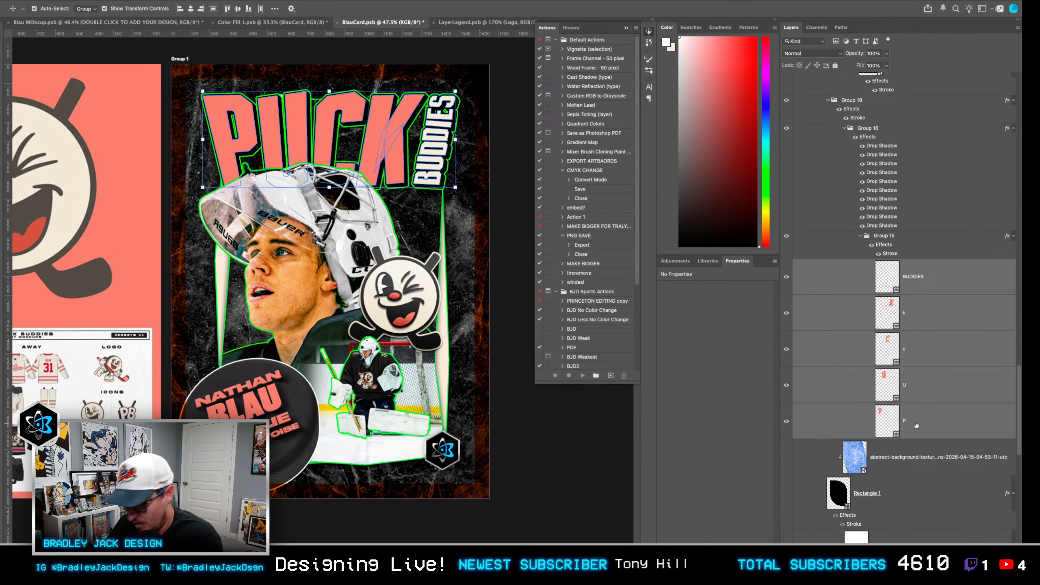
key(ctrl+g)
Copy the blue marble abstract-background-texture layer above the new title group and clip it to that group.
drag(901, 515, 884, 271)
click(876, 300)
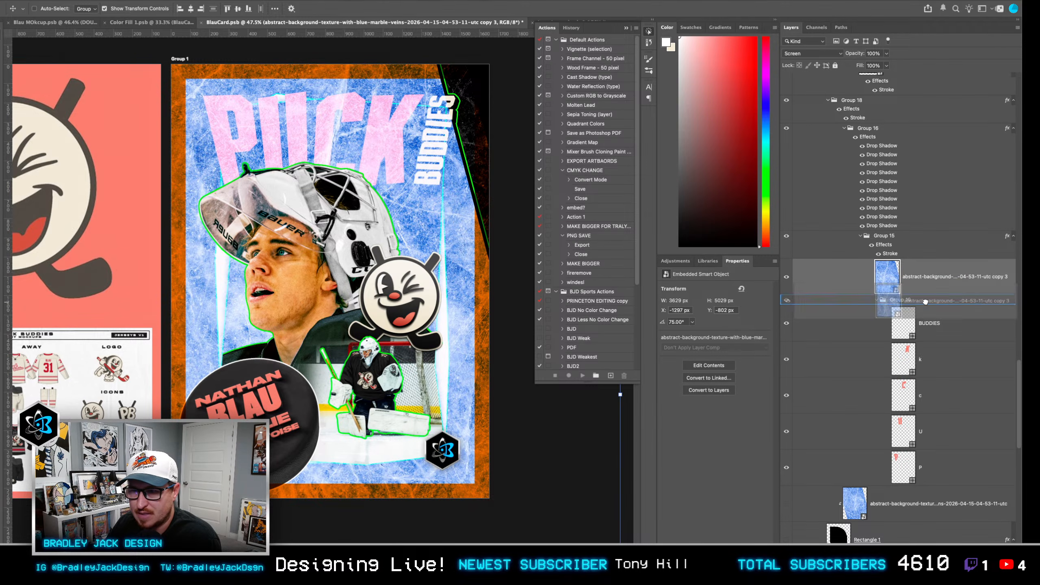
alt+click(900, 294)
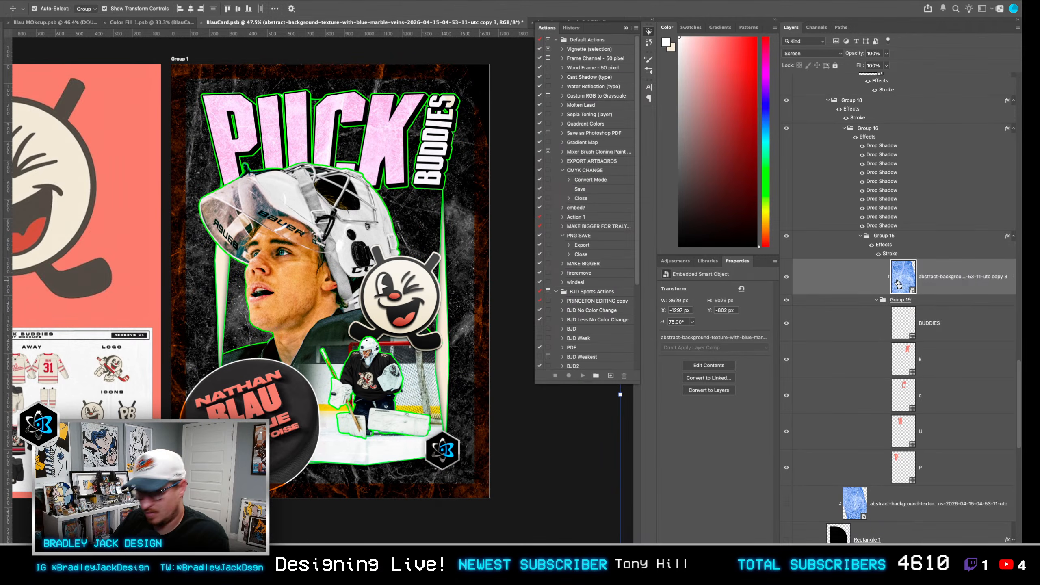
Invert the clipped marble texture over the title and set its blend mode to Multiply.
key(ctrl+i)
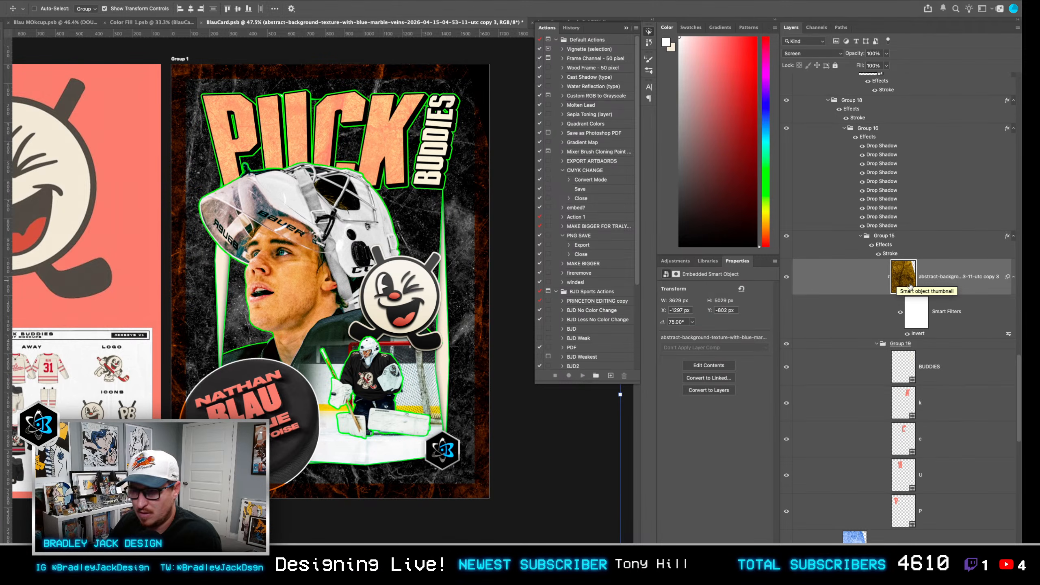
key(alt+shift+m)
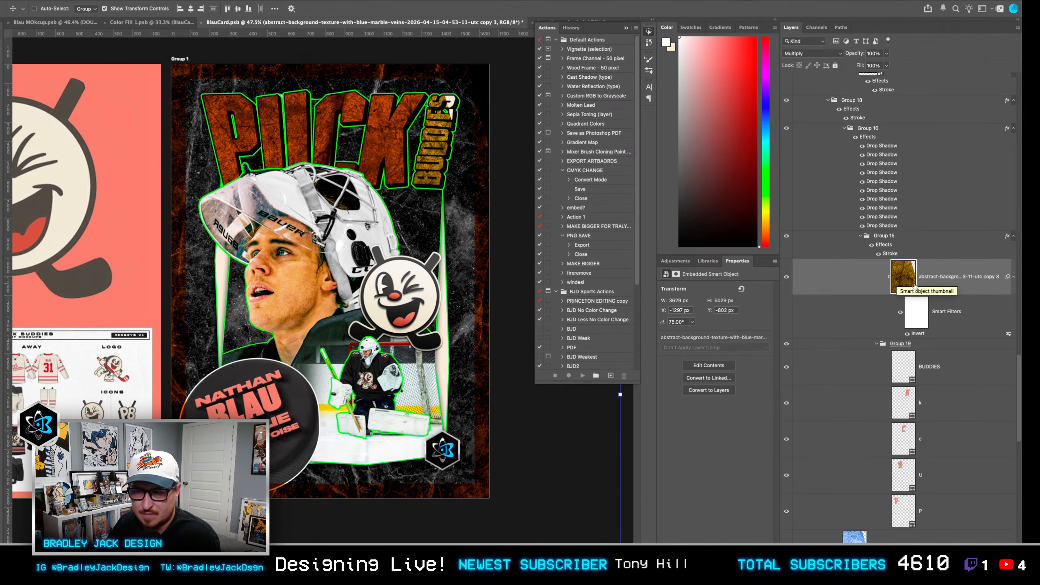
key(ctrl)
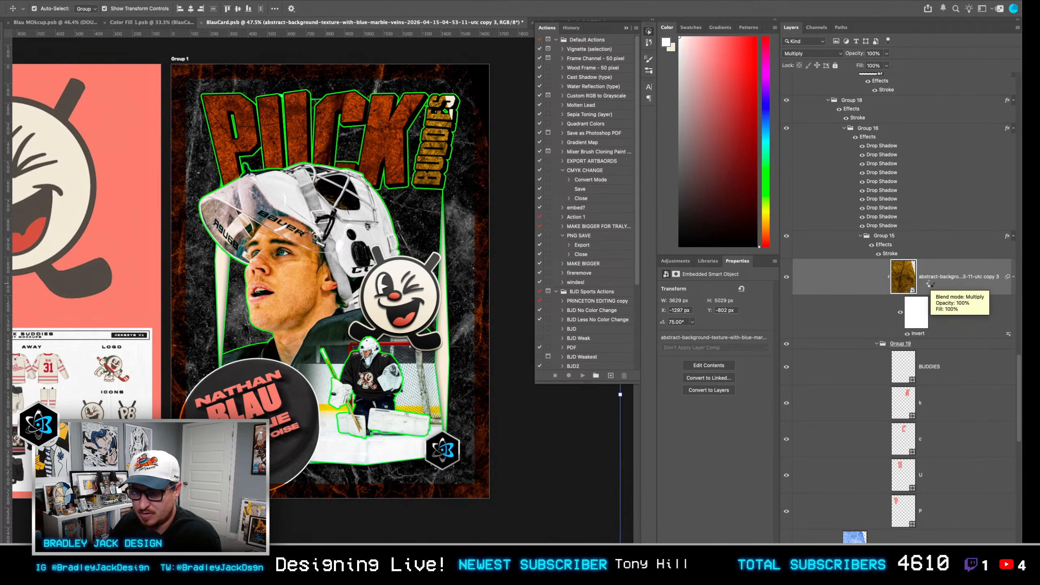
Open the clipped texture's Smart Object contents and add a Gradient Map adjustment using the Black, White preset.
double_click(902, 283)
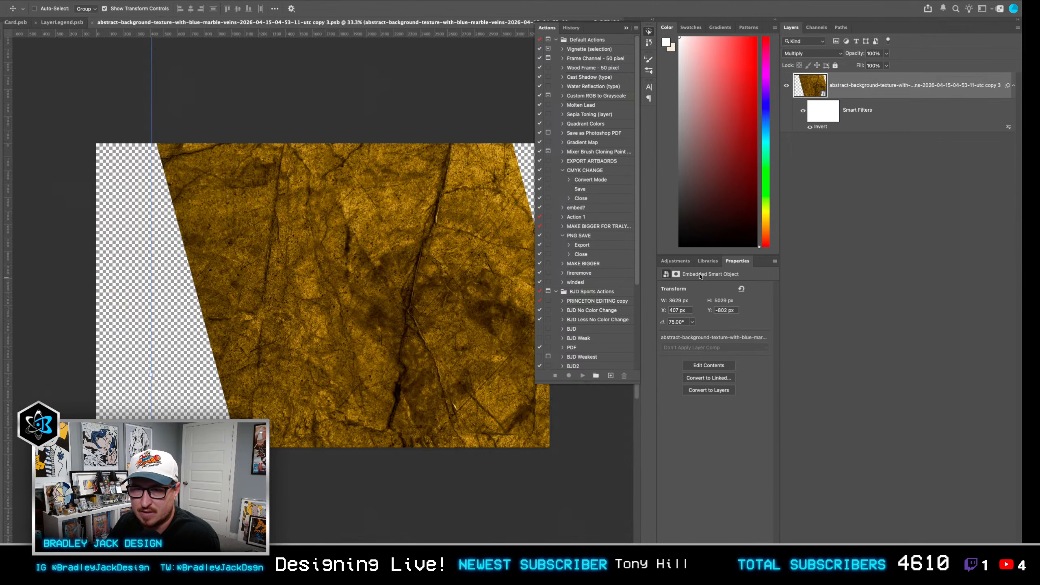
click(676, 261)
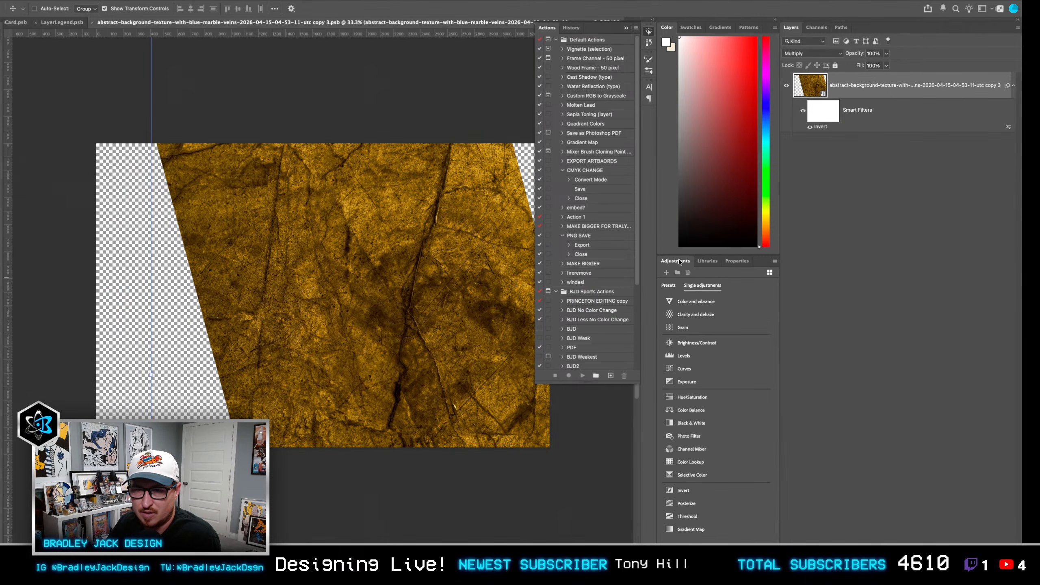
click(709, 528)
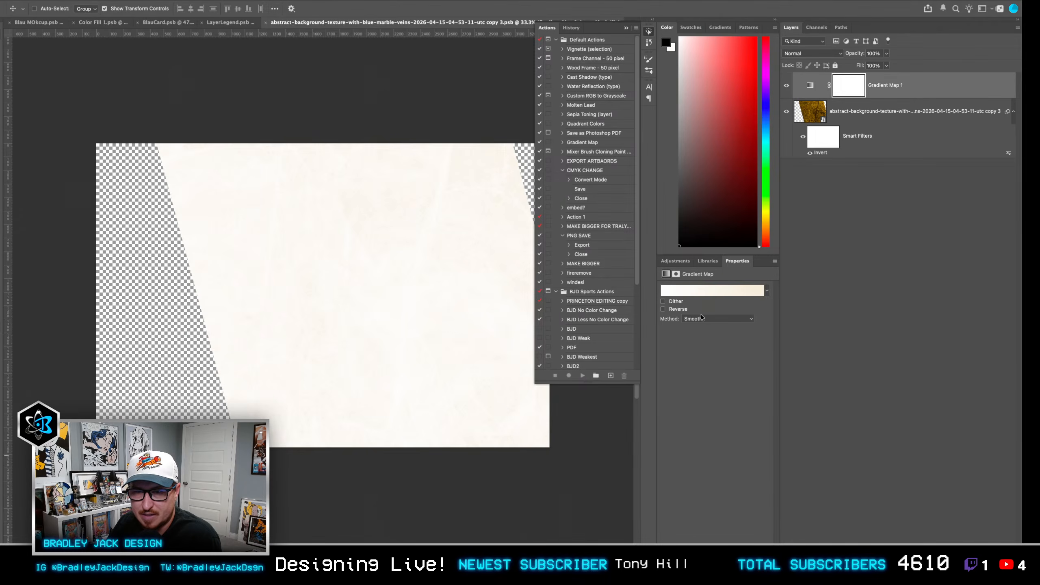
click(696, 289)
click(627, 192)
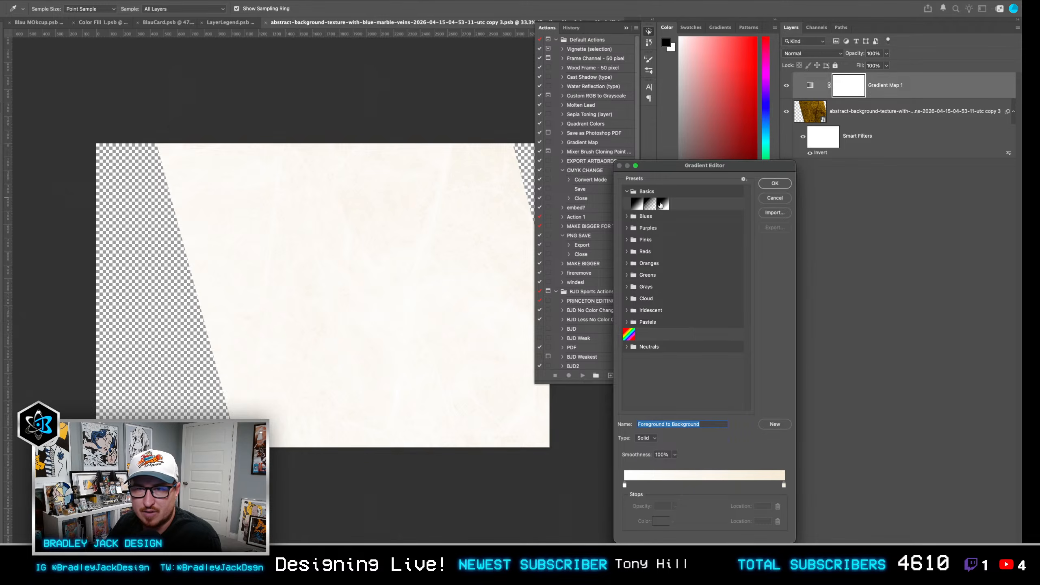
click(663, 203)
key(Return)
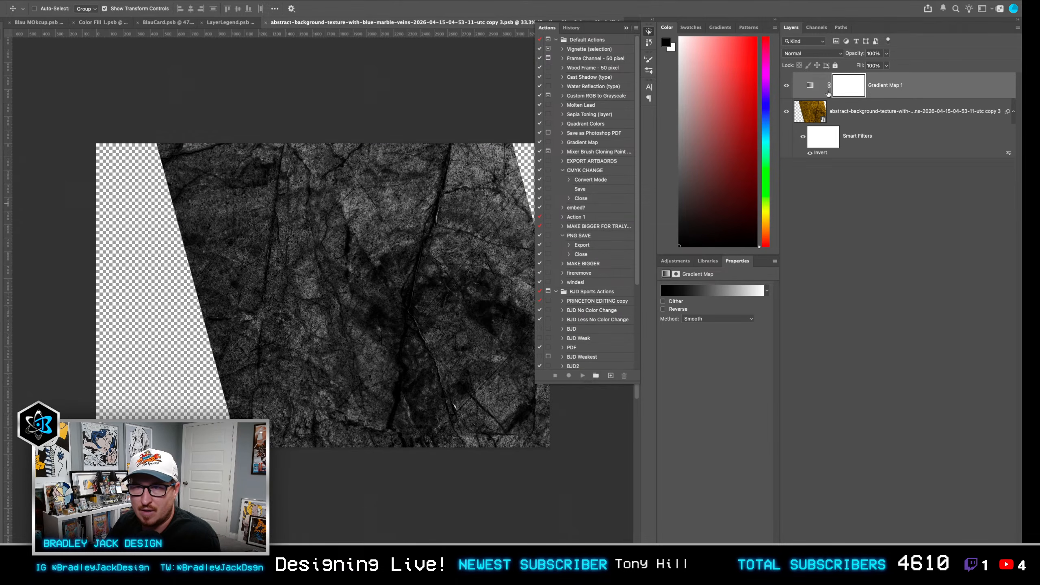
Move the Gradient Map's white stop toward the black stop to brighten the texture, and save and close the Smart Object.
click(786, 86)
click(786, 87)
click(810, 85)
click(750, 290)
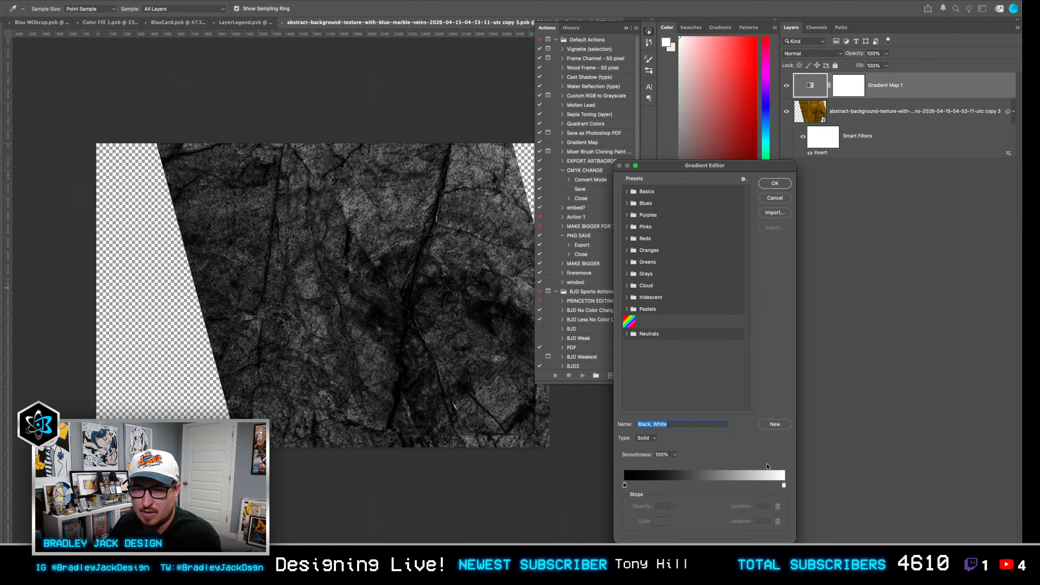
drag(784, 486, 683, 484)
key(Return)
key(super+s)
key(super+w)
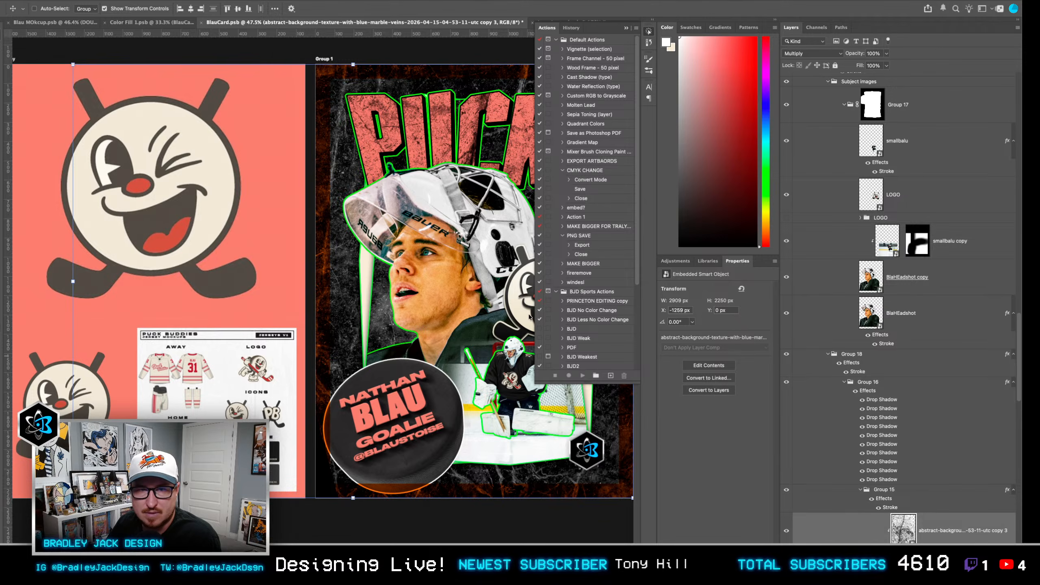
Transform the clipped texture over the PUCK BUDDIES title, rotating it to -21.26° and positioning it at X -628 px, Y -665 px.
drag(386, 257, 265, 277)
key(super+t)
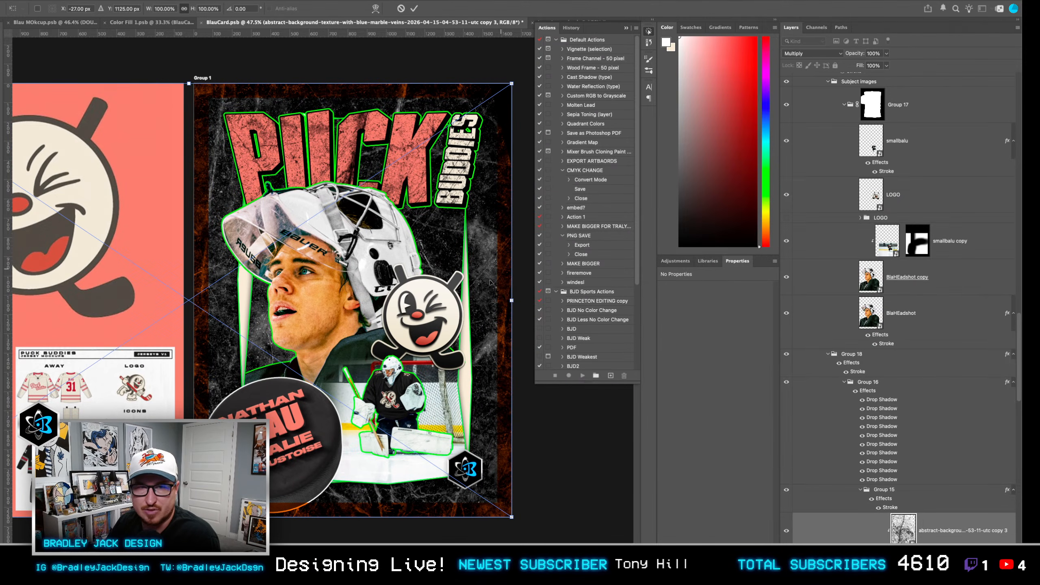
drag(521, 303, 429, 127)
drag(394, 156, 461, 205)
drag(238, 404, 387, 304)
drag(525, 467, 459, 492)
drag(417, 398, 410, 433)
key(shift+Down)
key(shift+Down)
key(shift+Up)
key(shift+Up)
key(shift+Up)
key(shift+Up)
key(shift+Up)
key(shift+Left)
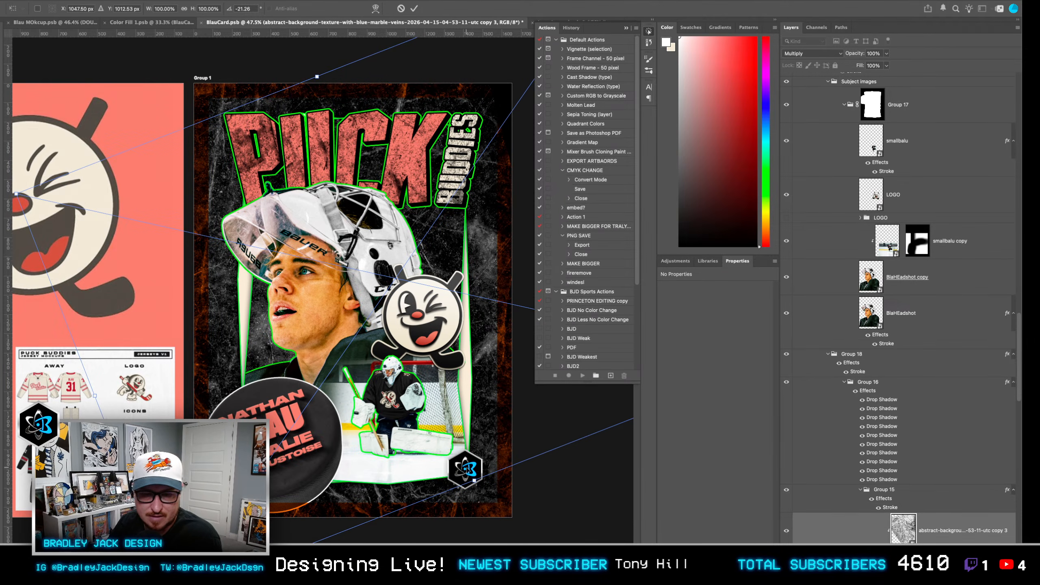
key(Return)
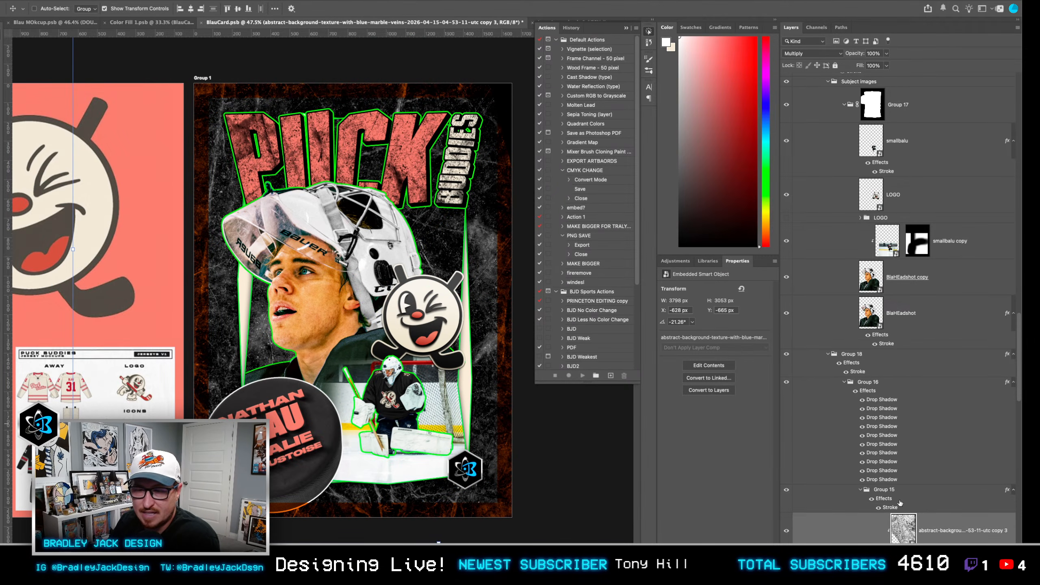
Reopen the texture Smart Object, move the Gradient Map's white stop closer to black with a 42% midpoint, and save and close it.
double_click(904, 529)
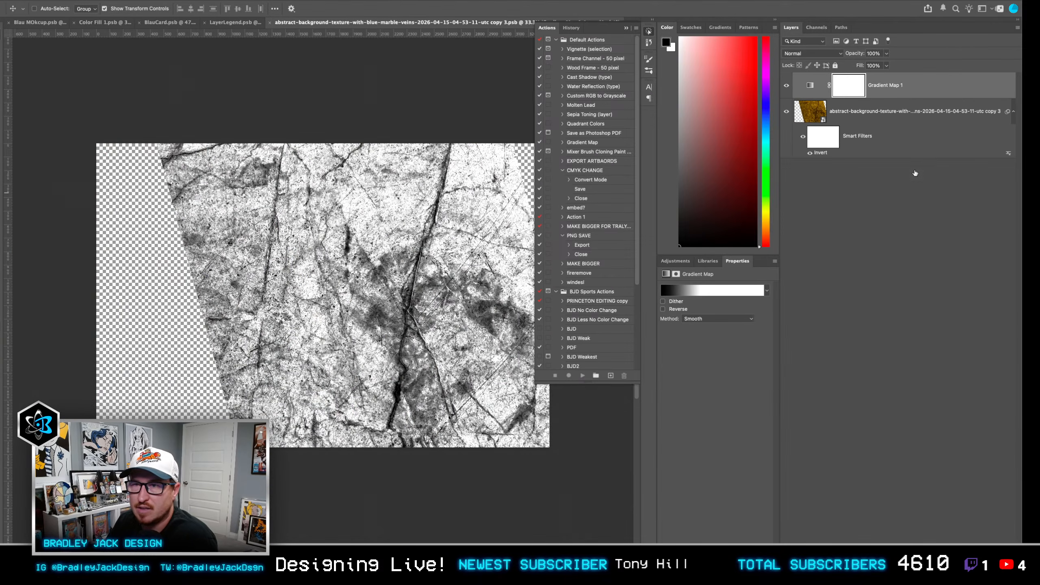
click(700, 287)
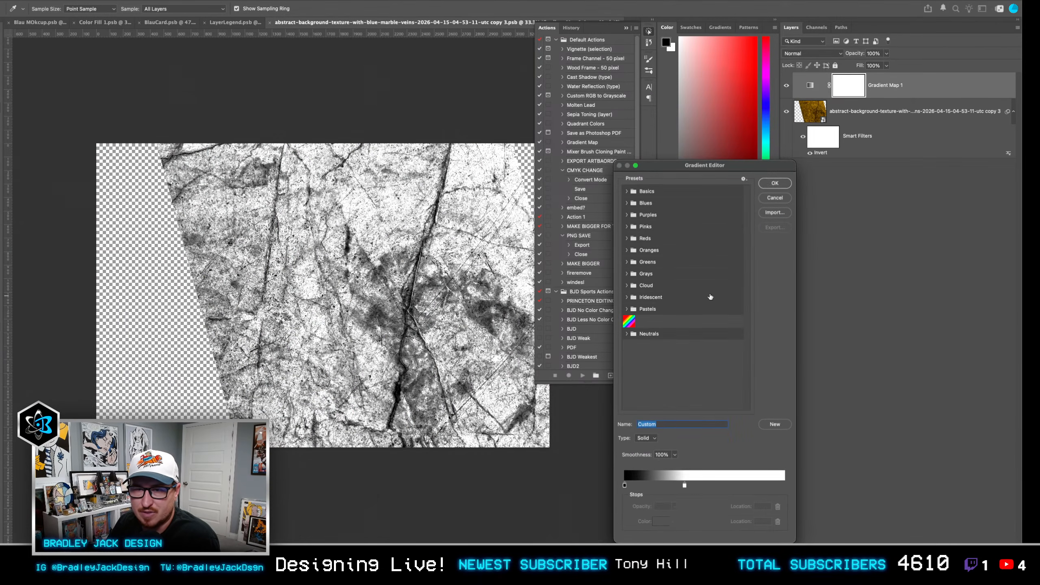
click(624, 487)
key(super+z)
mouse_move(654, 483)
mouse_down()
mouse_move(641, 484)
mouse_move(668, 486)
mouse_move(636, 483)
mouse_up()
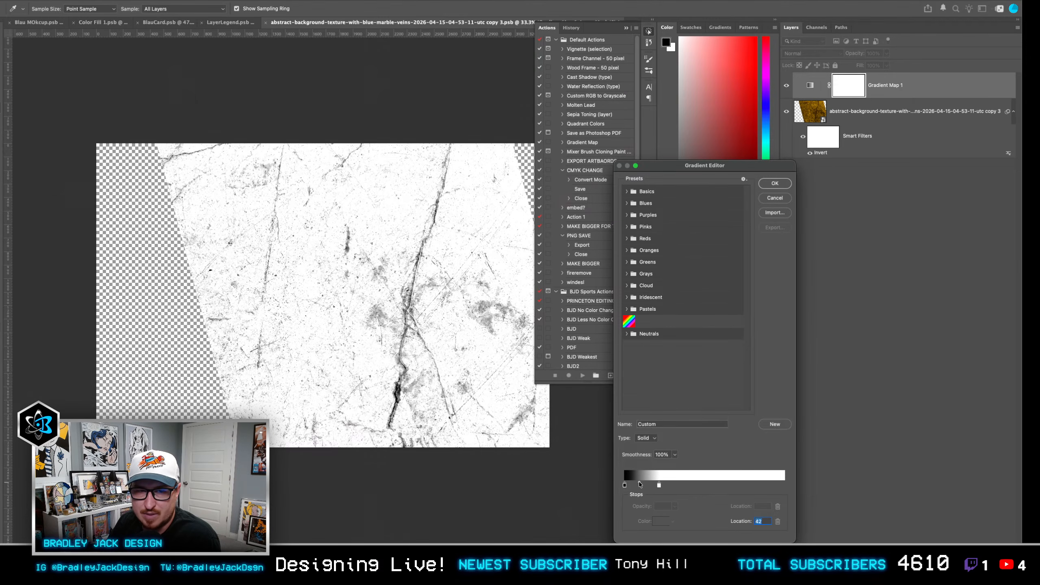
key(Return)
key(ctrl+s)
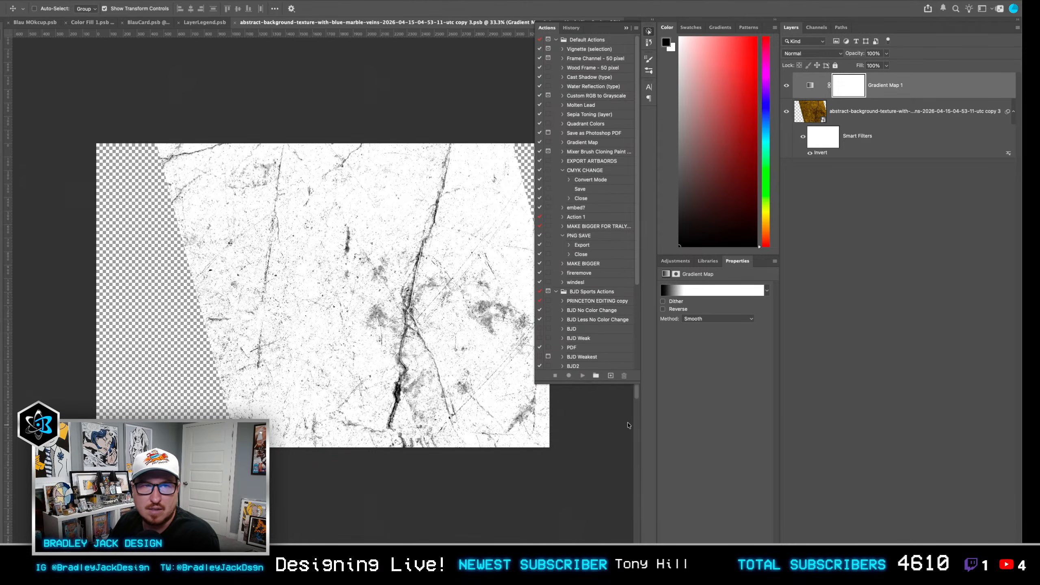
key(ctrl+w)
Hide the texture layer clipped to the title lettering to judge the card without it.
scroll(435, 278, right, 5)
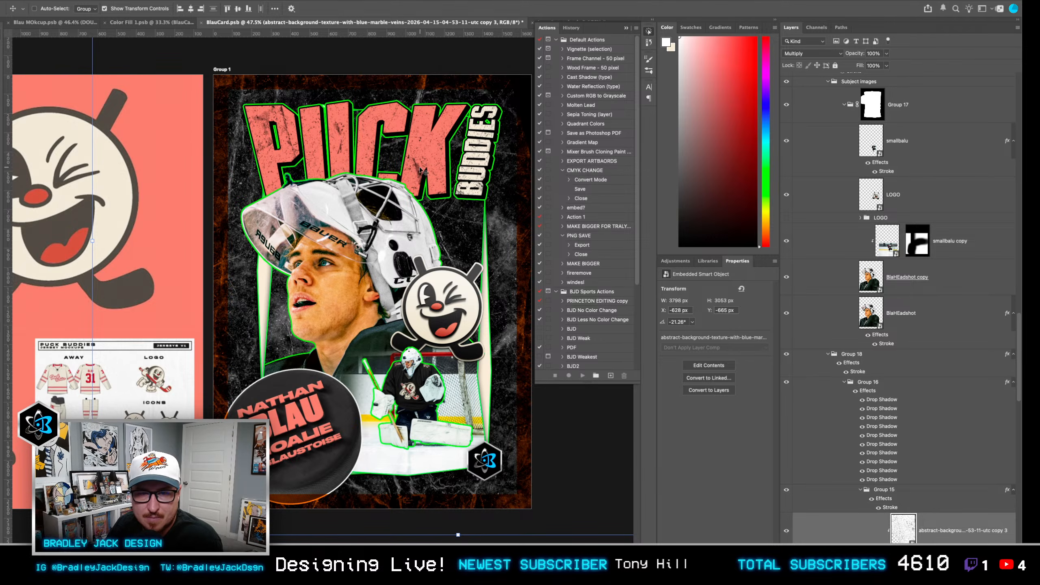
scroll(418, 238, down, 2)
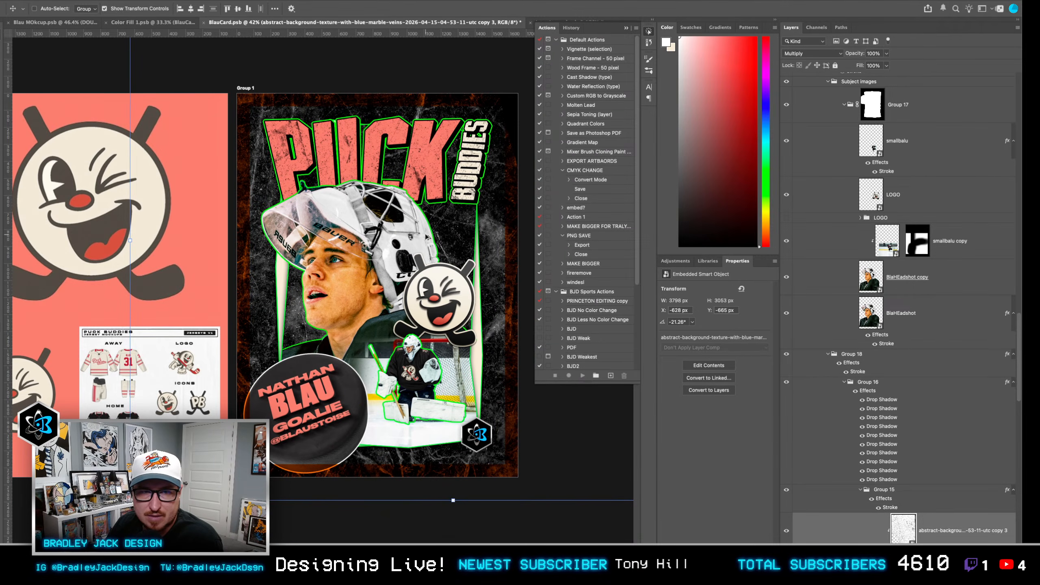
click(787, 532)
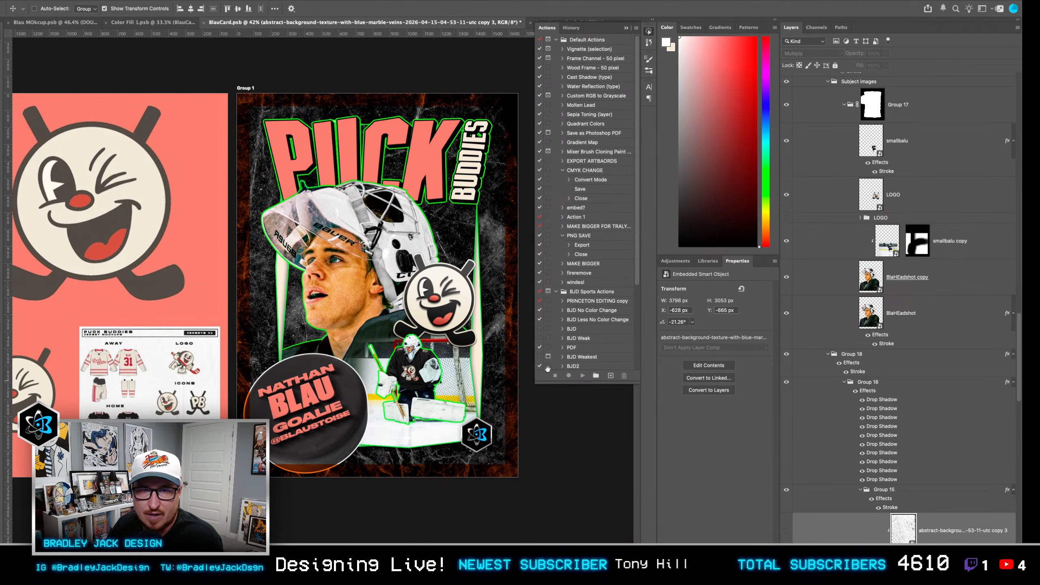
drag(494, 346, 483, 346)
Switch to Color Fill 1.psb, save it with the updated card, and return to the Blau MOkcup.psb mockup.
key(ctrl+shift+Tab)
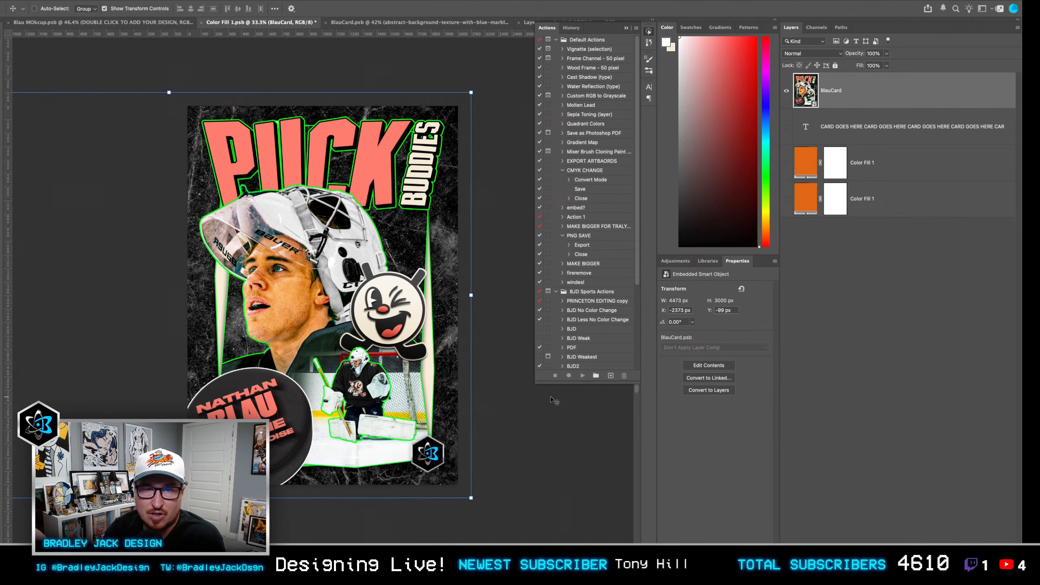
key(ctrl+s)
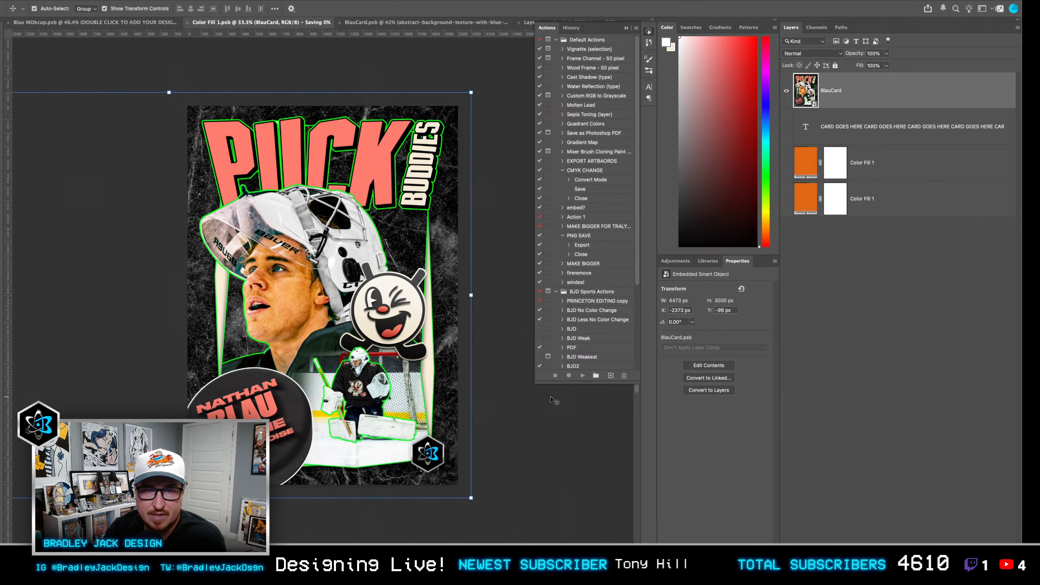
key(ctrl+w)
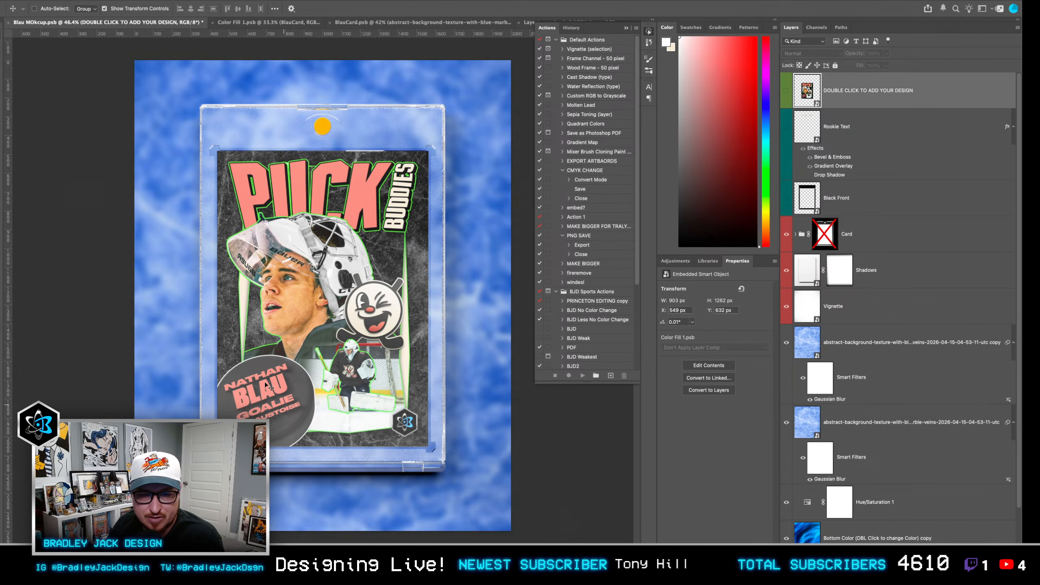
In BlauCard.psb, set the stroke color of the Hockey_Puck.D03 layer to bright green 00ff00.
key(ctrl+Tab)
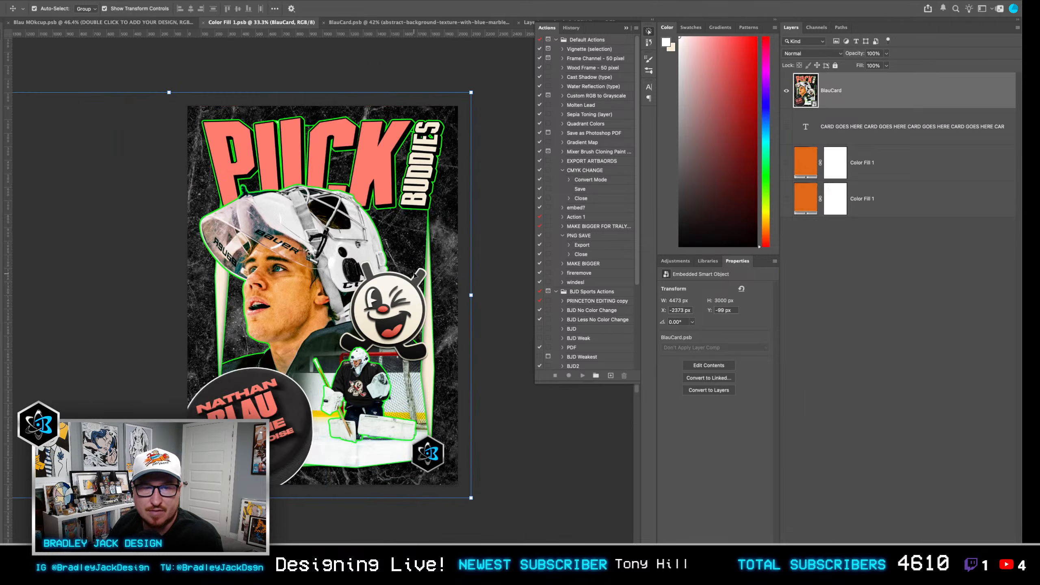
key(ctrl+Tab)
right_click(377, 363)
click(378, 363)
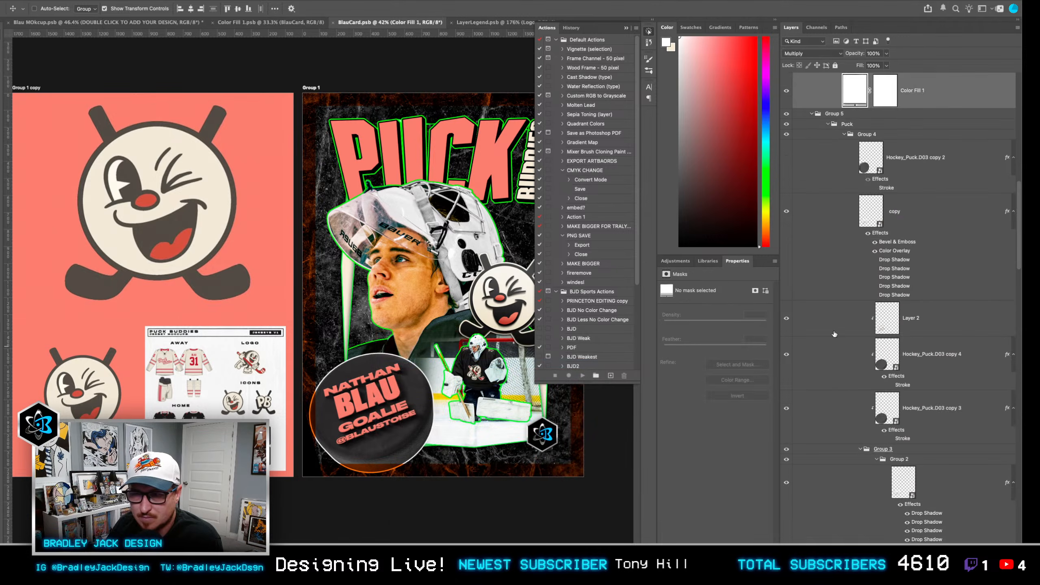
scroll(883, 346, down, 10)
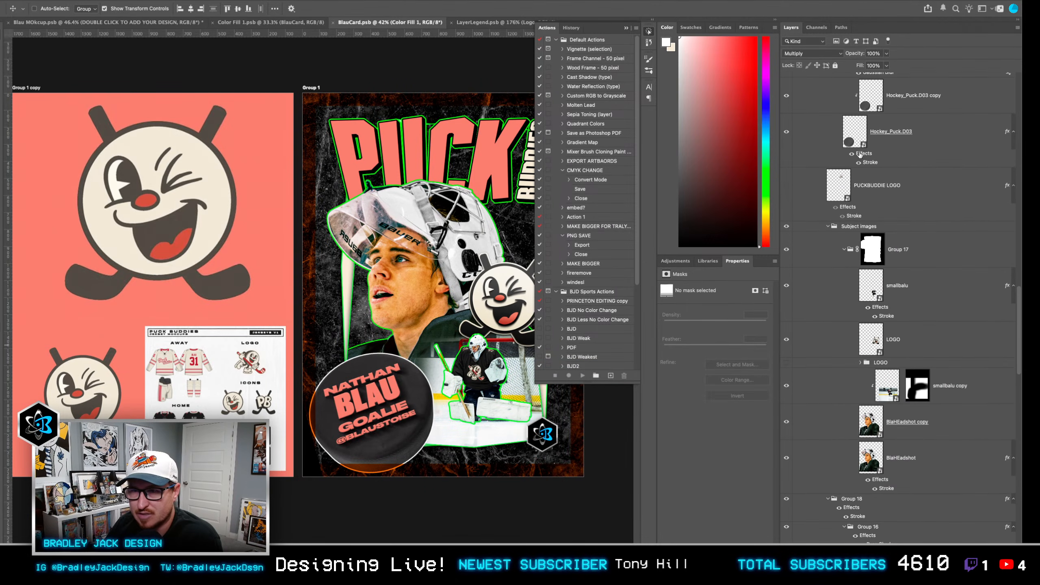
double_click(871, 162)
click(734, 260)
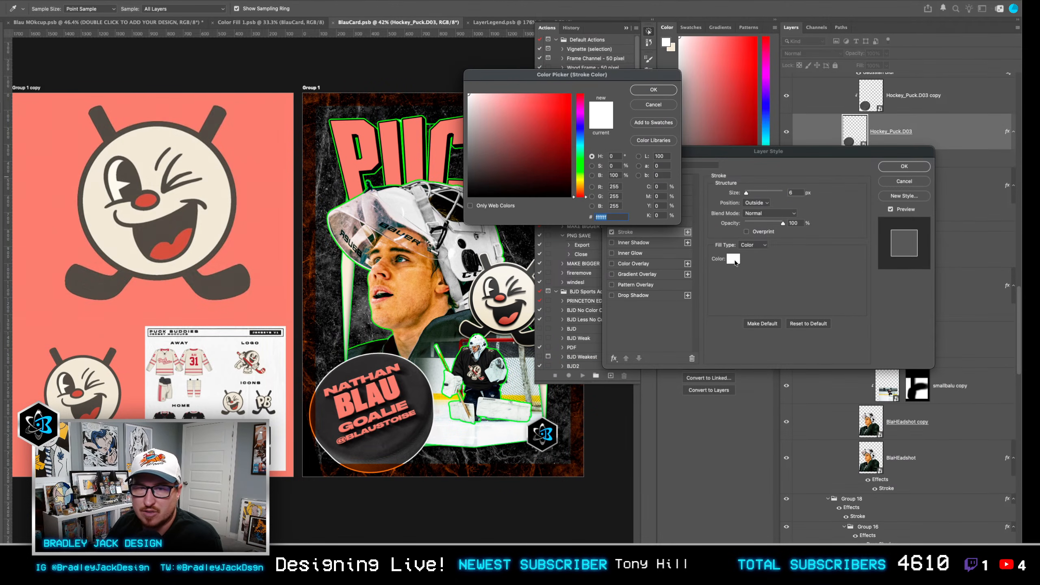
click(580, 165)
click(569, 96)
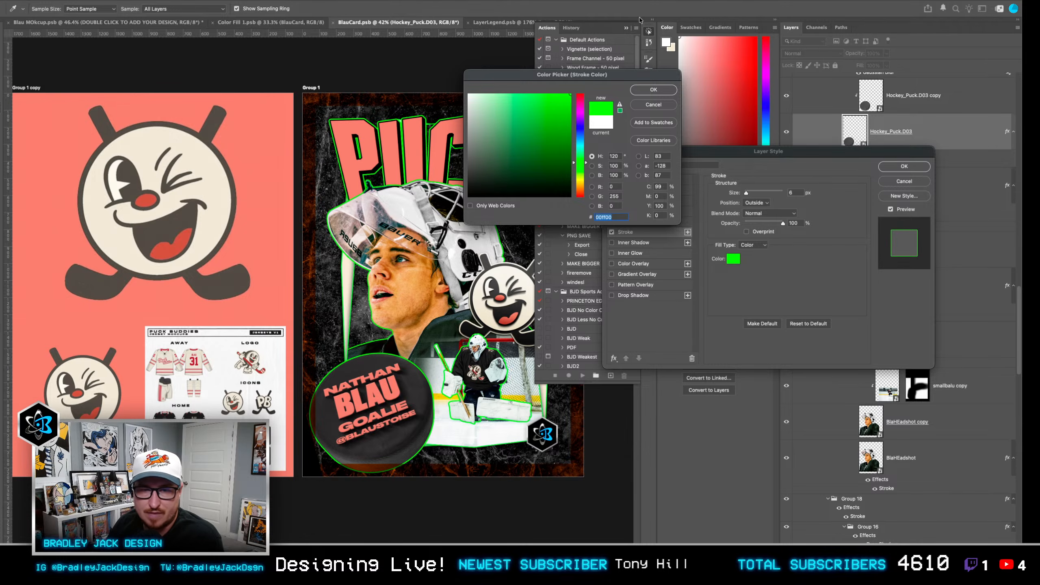
click(653, 89)
click(904, 166)
Identify the hexagon badge's layers by toggling the Polygon 1 copy shape, and select the parent Logo group.
drag(420, 289, 328, 303)
right_click(455, 451)
click(517, 452)
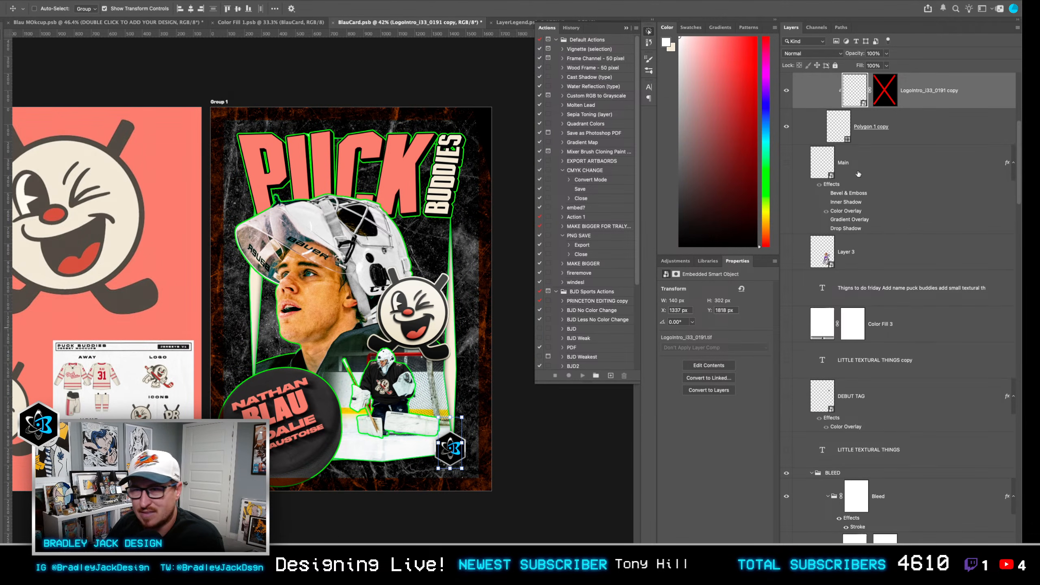
scroll(867, 185, up, 3)
click(865, 196)
click(786, 194)
click(786, 195)
scroll(886, 205, up, 2)
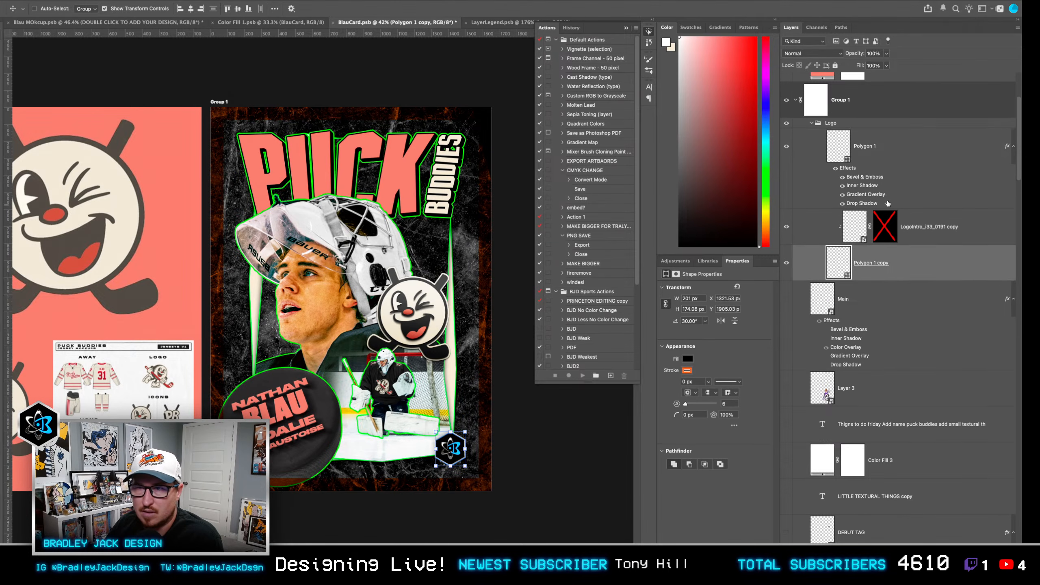
click(866, 148)
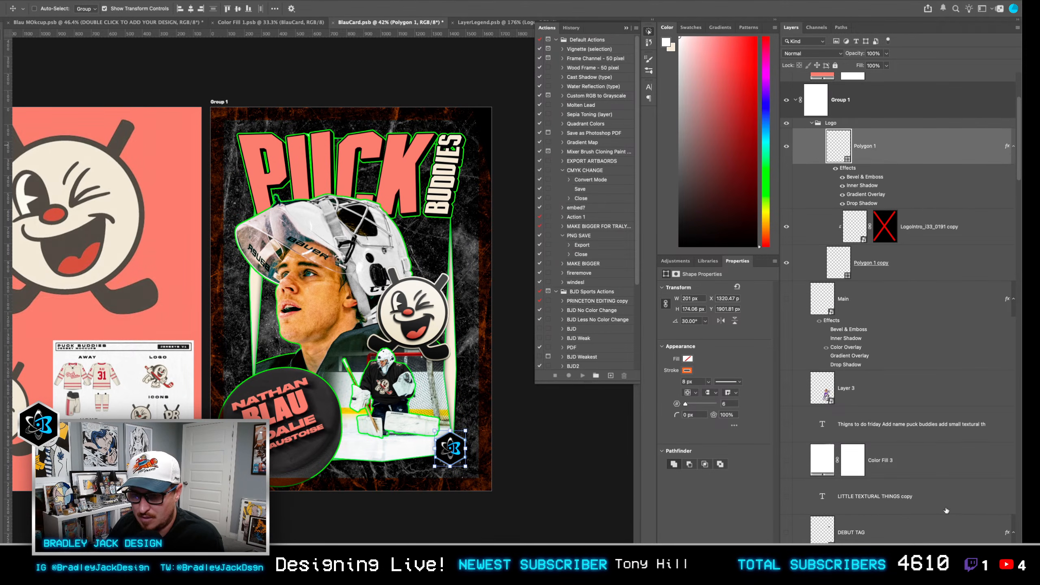
click(879, 312)
click(830, 123)
click(937, 574)
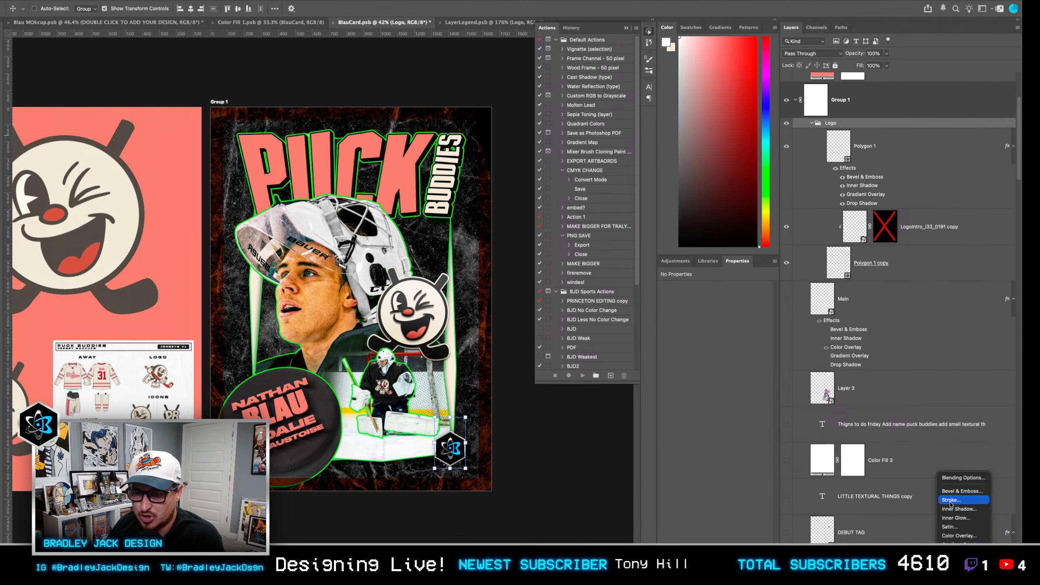
click(951, 509)
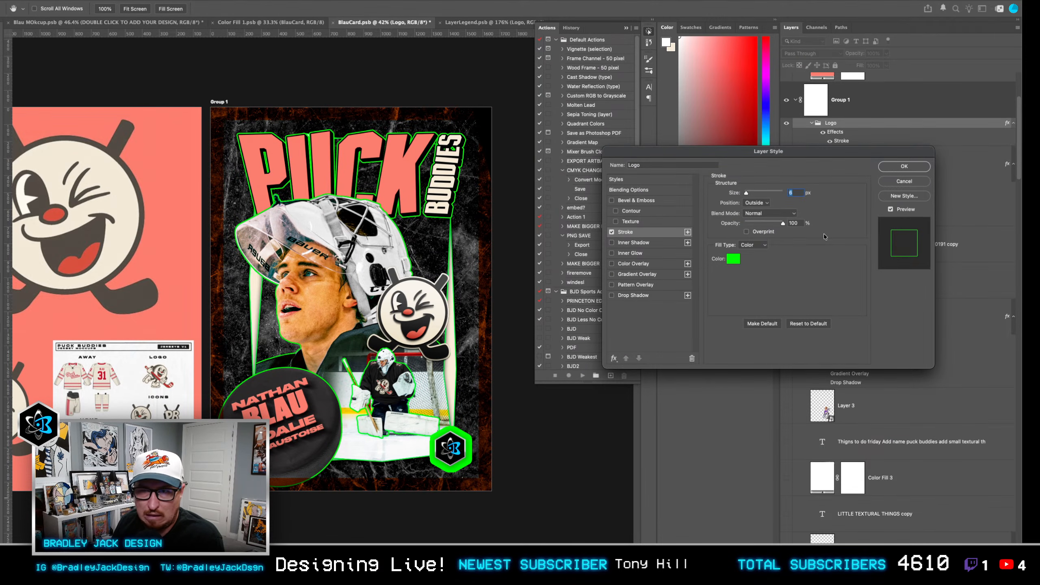
key(Escape)
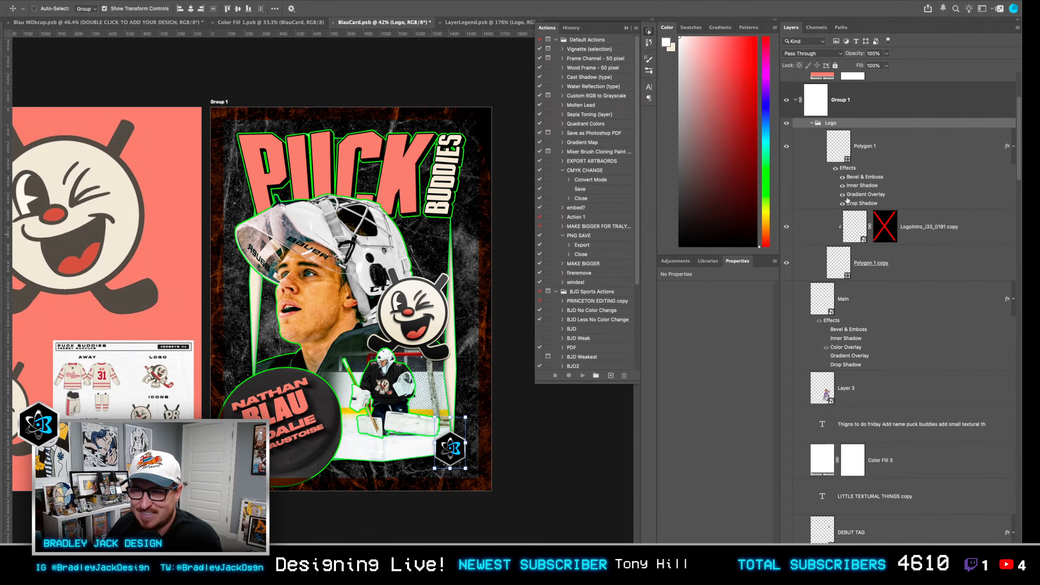
Turn off Polygon 1's drop shadow and apply a bright green outside stroke to the Logo group.
click(937, 574)
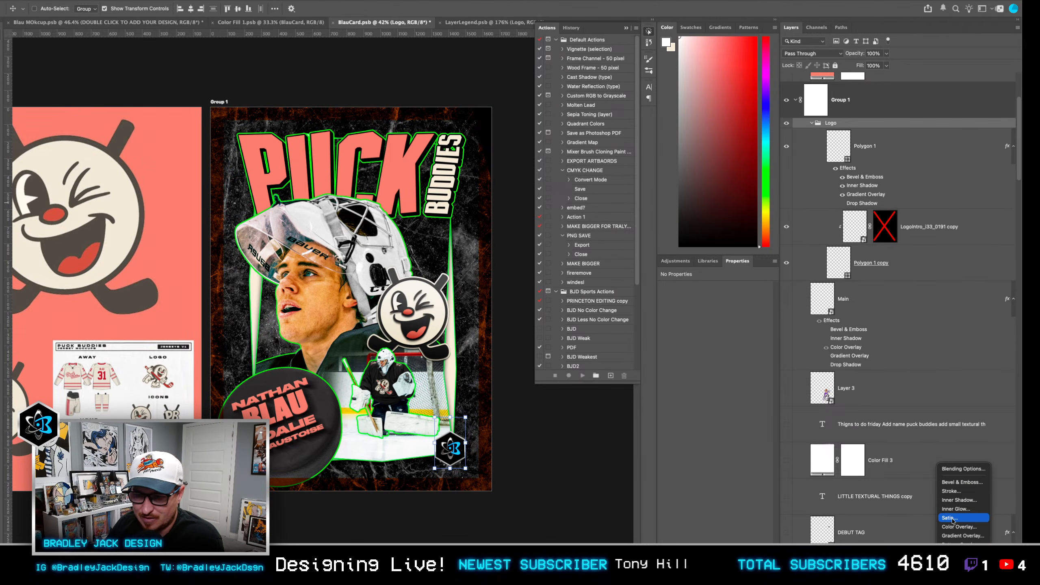
click(949, 491)
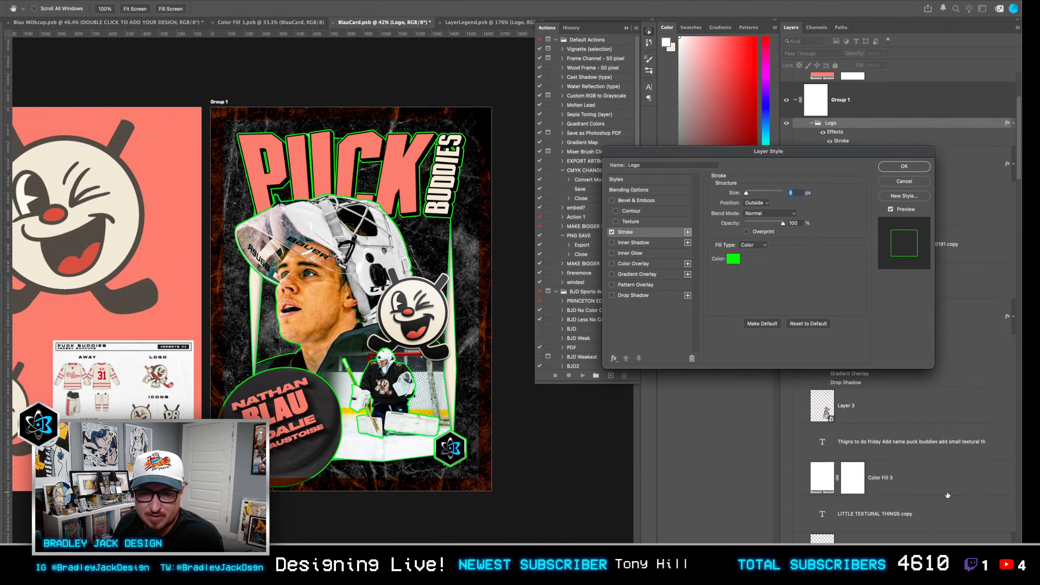
key(Return)
Save BlauCard.psb and Color Fill 1.psb, and return to the Blau MOkcup.psb mockup.
key(ctrl+s)
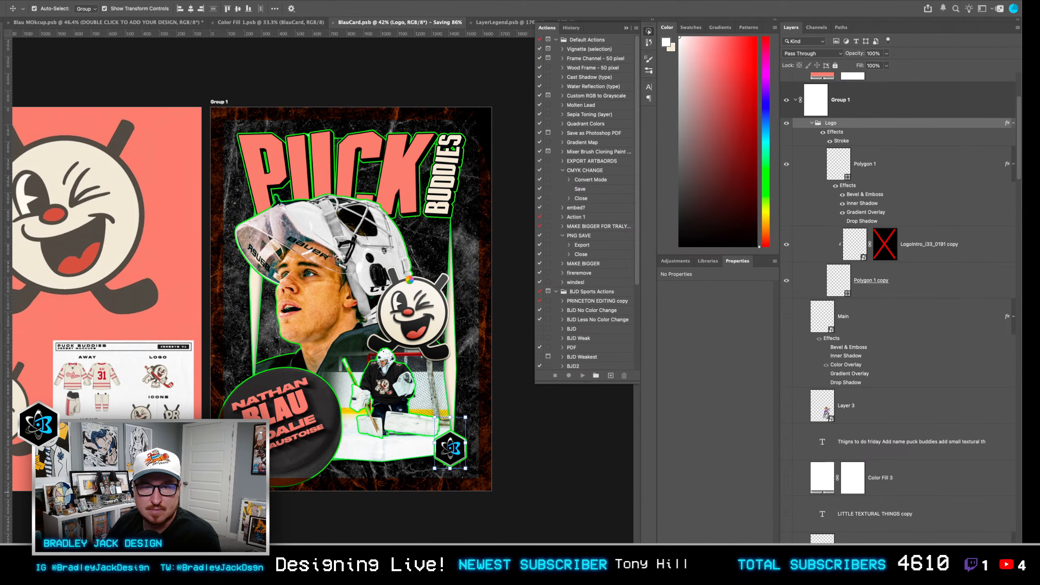
key(ctrl+shift+Tab)
key(ctrl+s)
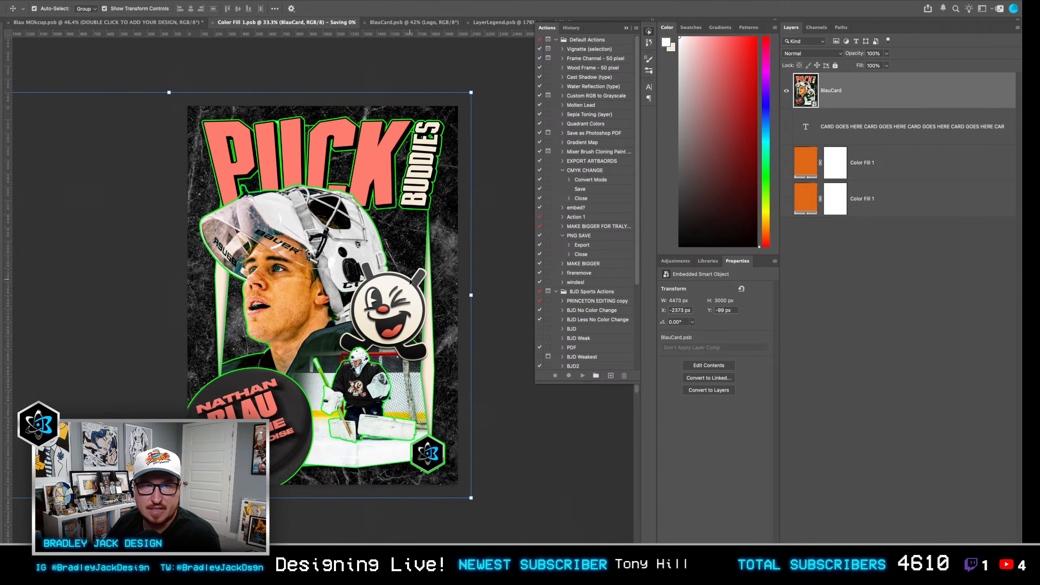
key(ctrl+w)
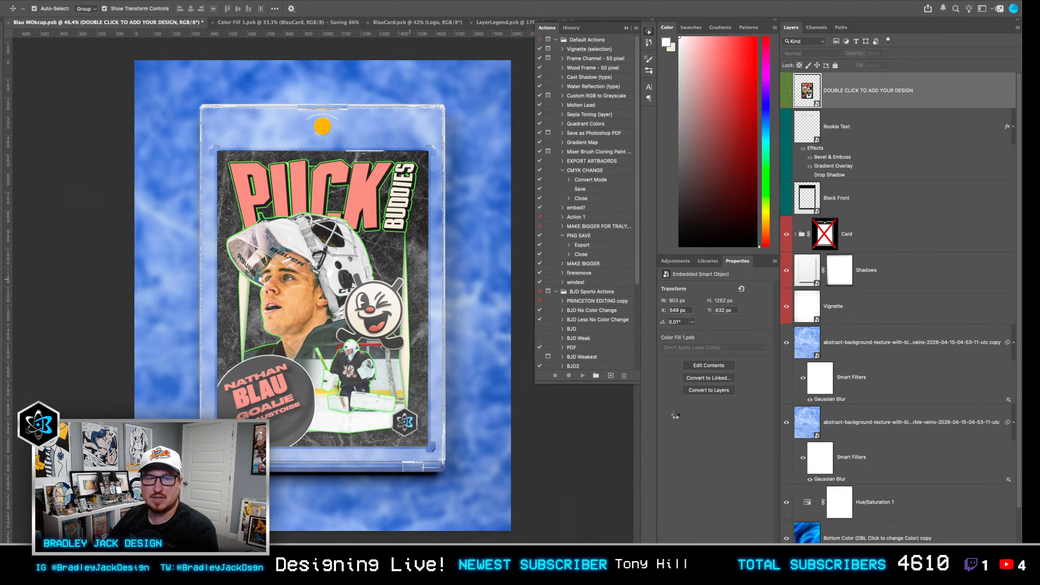
key(ctrl+Tab)
key(ctrl+shift+Tab)
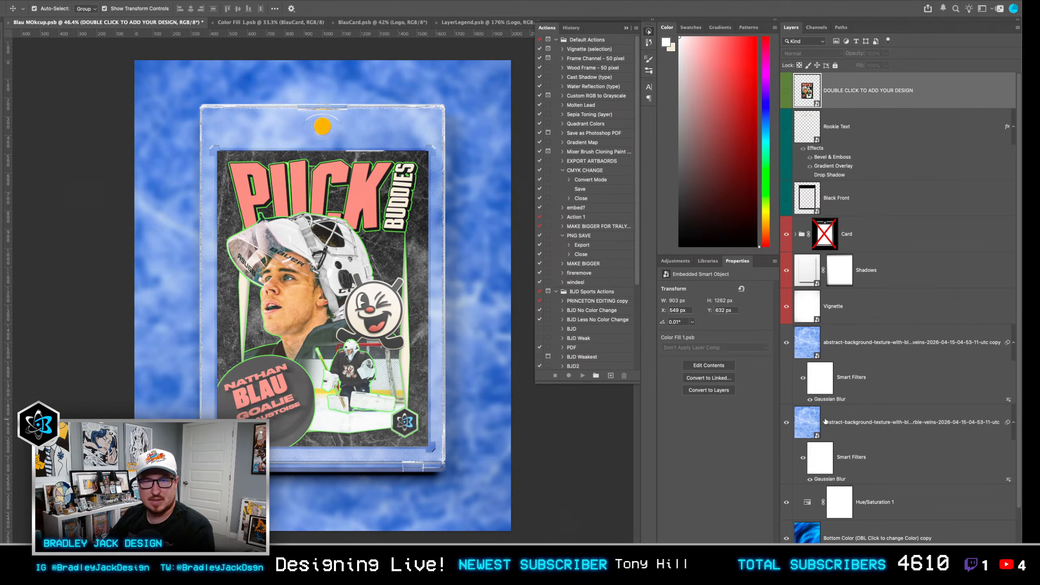
Add a Gradient Map adjustment layer directly above the upper blue marble texture copy in the mockup.
scroll(844, 426, down, 1)
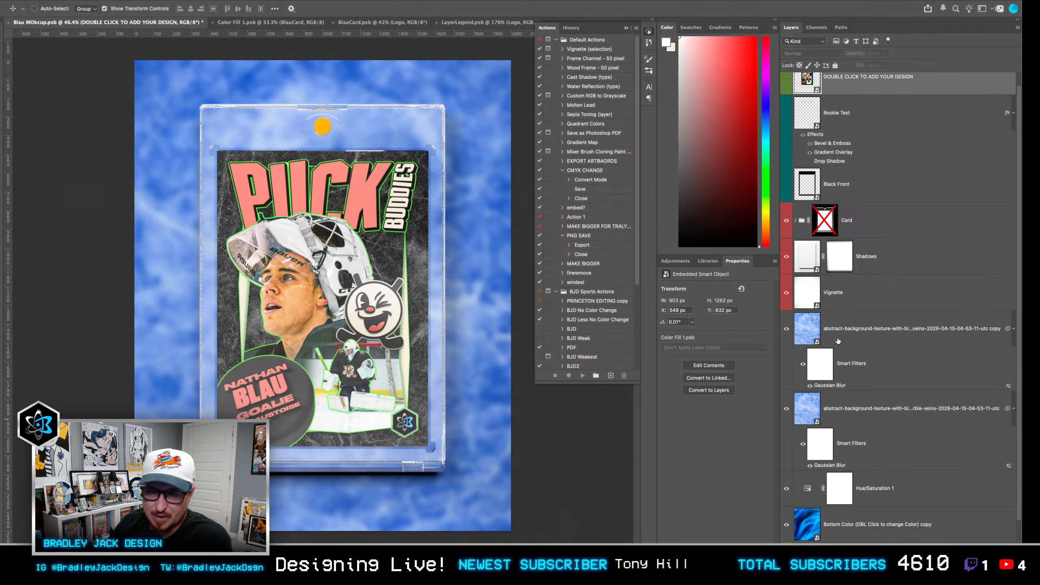
click(822, 334)
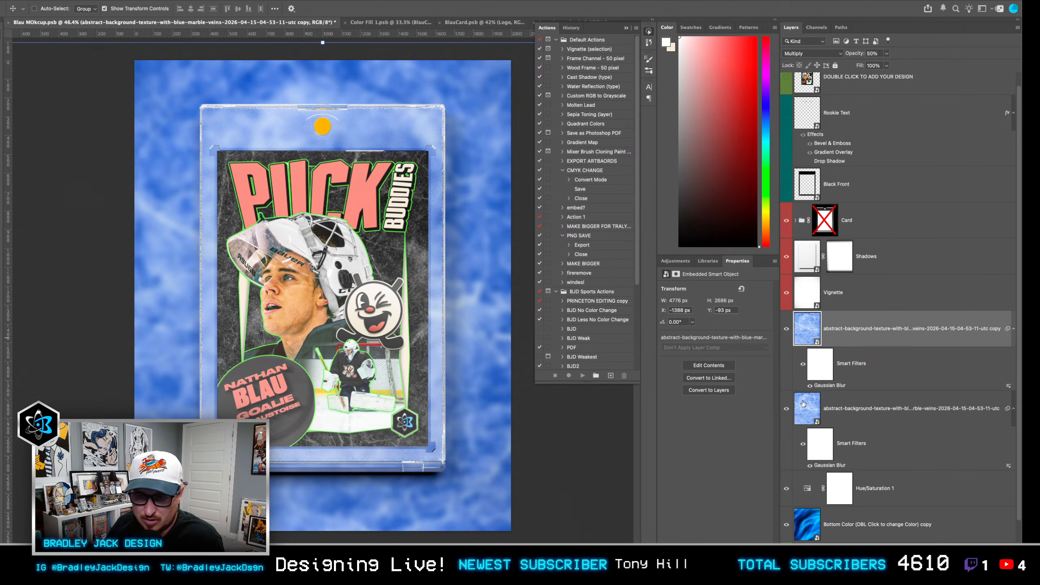
click(675, 261)
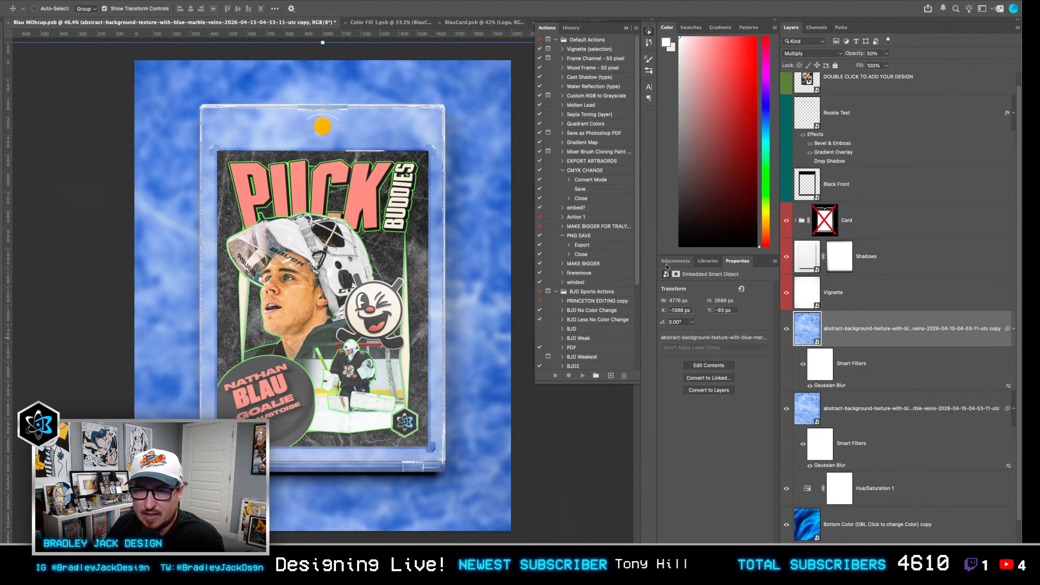
click(691, 529)
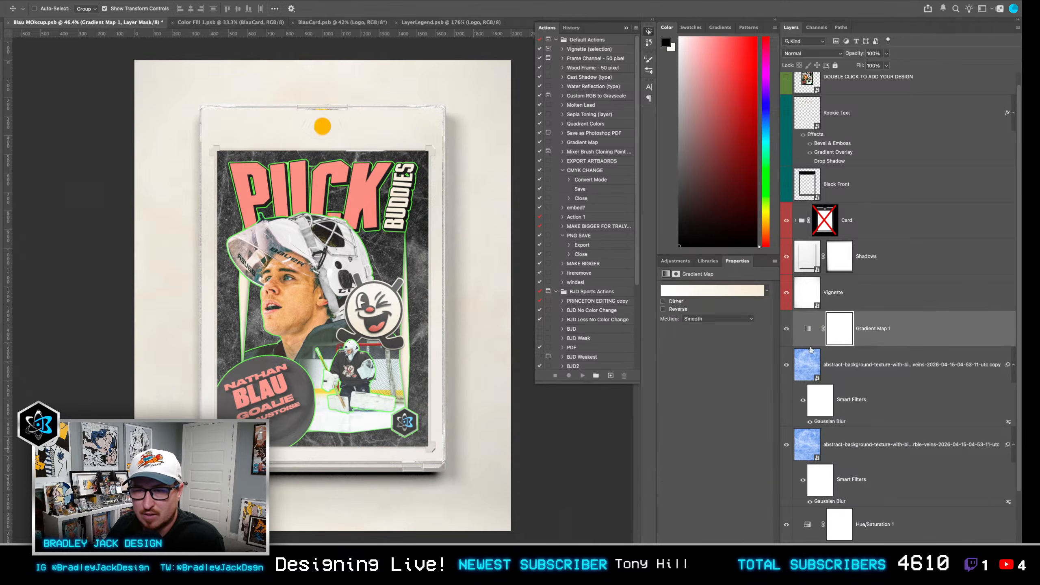
Set the Gradient Map to a black-to-white Basics preset, shift the black stop toward the middle, and save the mockup.
click(684, 289)
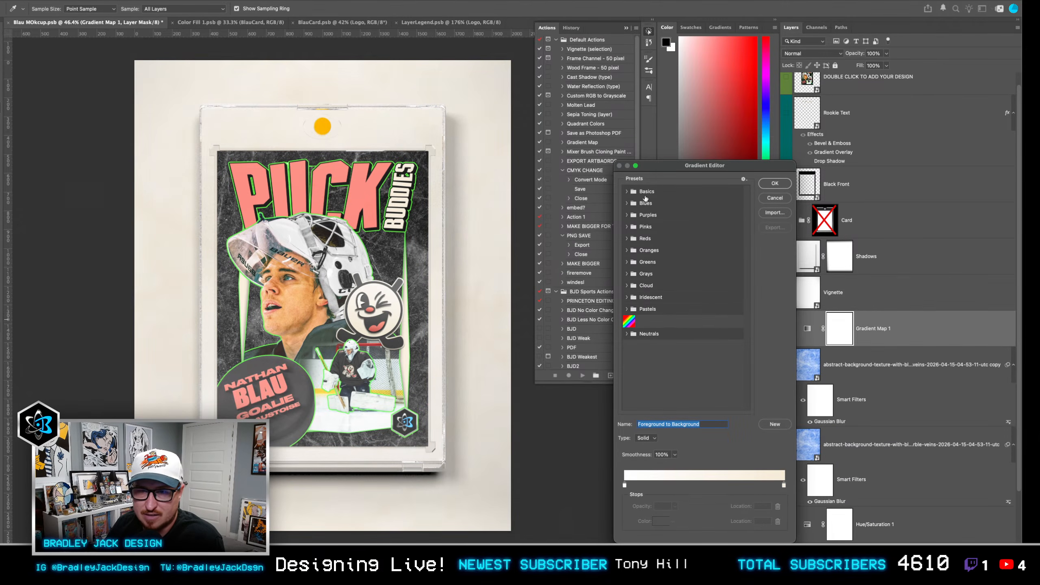
click(627, 191)
click(663, 204)
click(624, 485)
drag(624, 485, 696, 483)
key(Return)
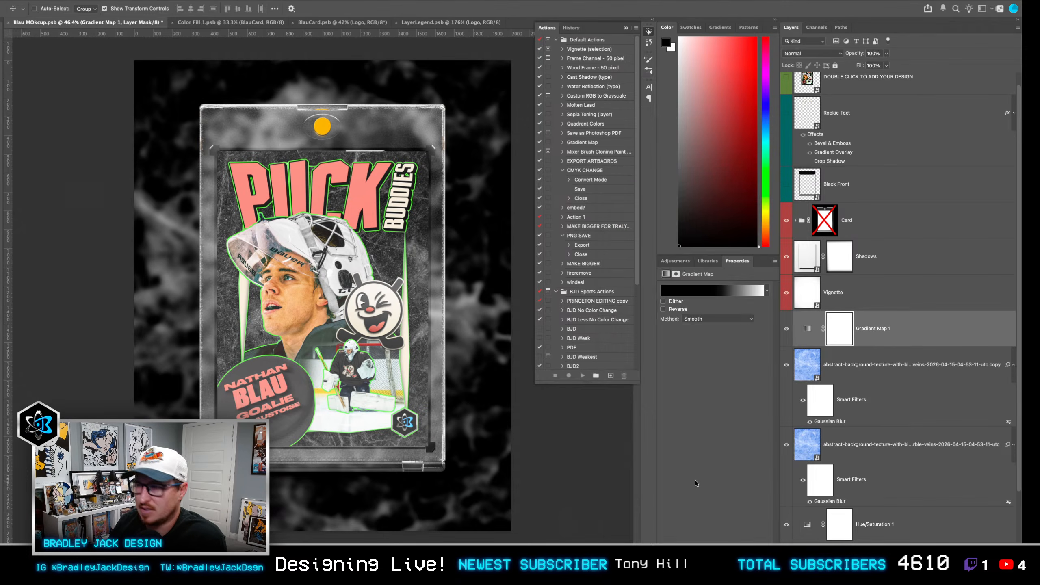
key(ctrl+s)
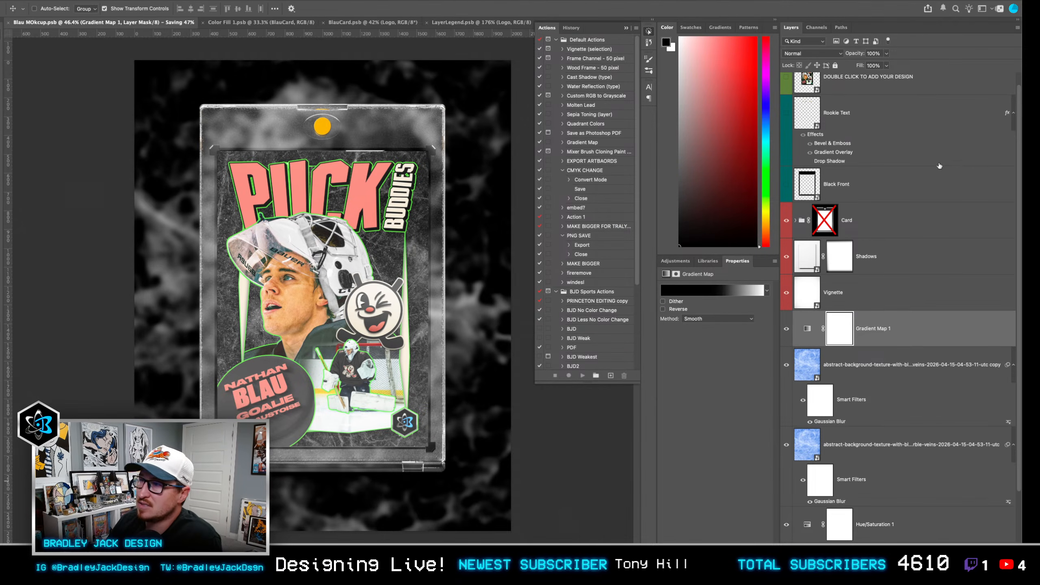
In BlauCard.psb, bring the to-do text layer and Color Fill 3 to the top of Group 1 and show both.
click(649, 32)
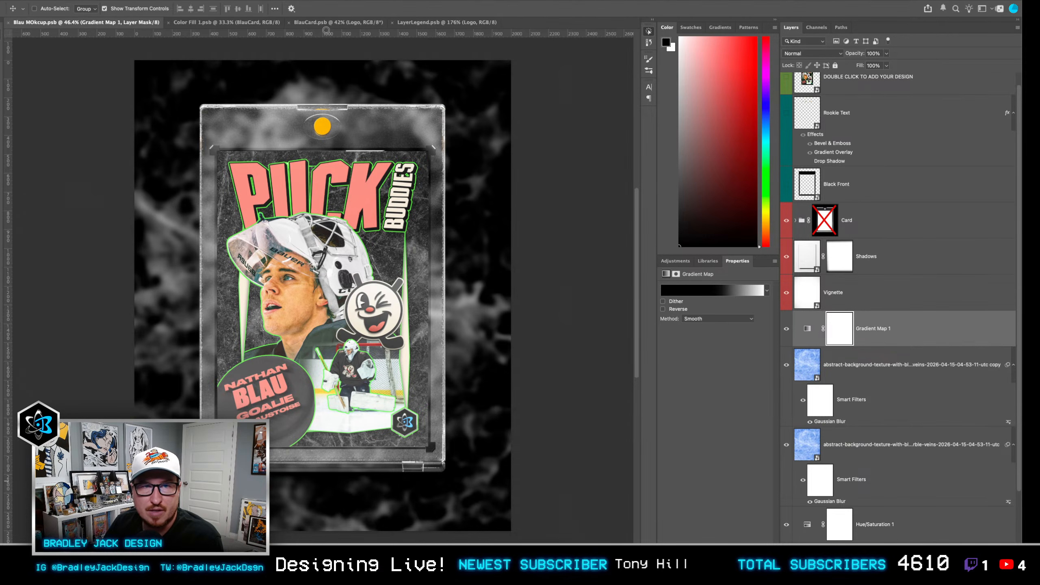
key(alt+F9)
click(339, 22)
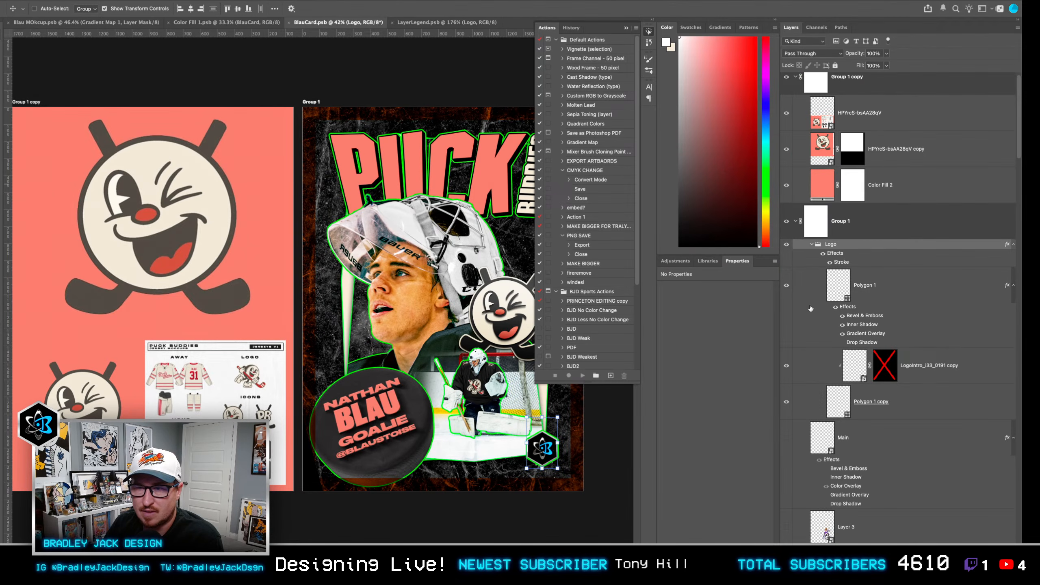
scroll(836, 417, down, 5)
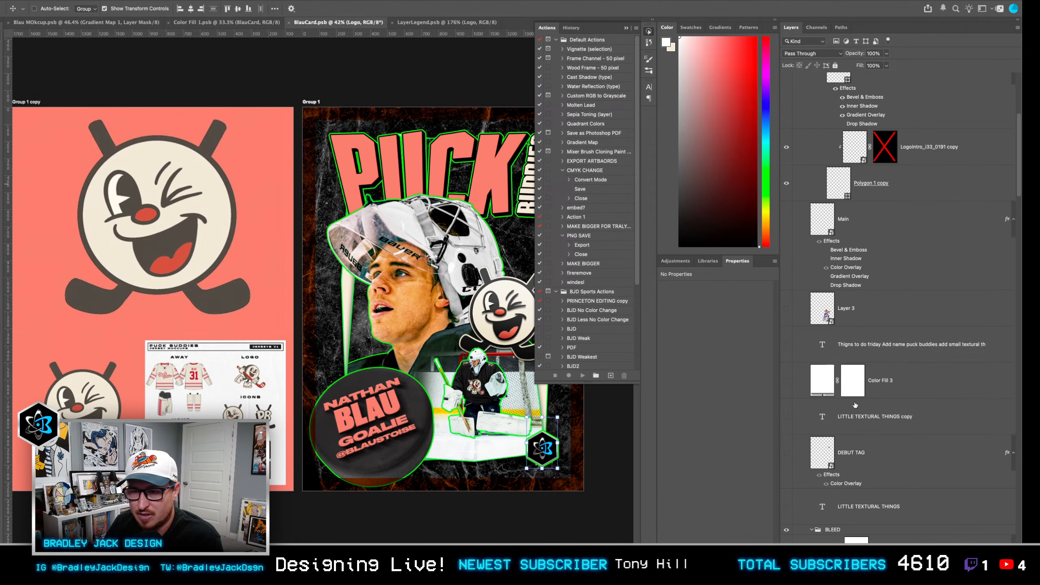
click(877, 349)
shift+click(877, 381)
key(super+shift+bracketright)
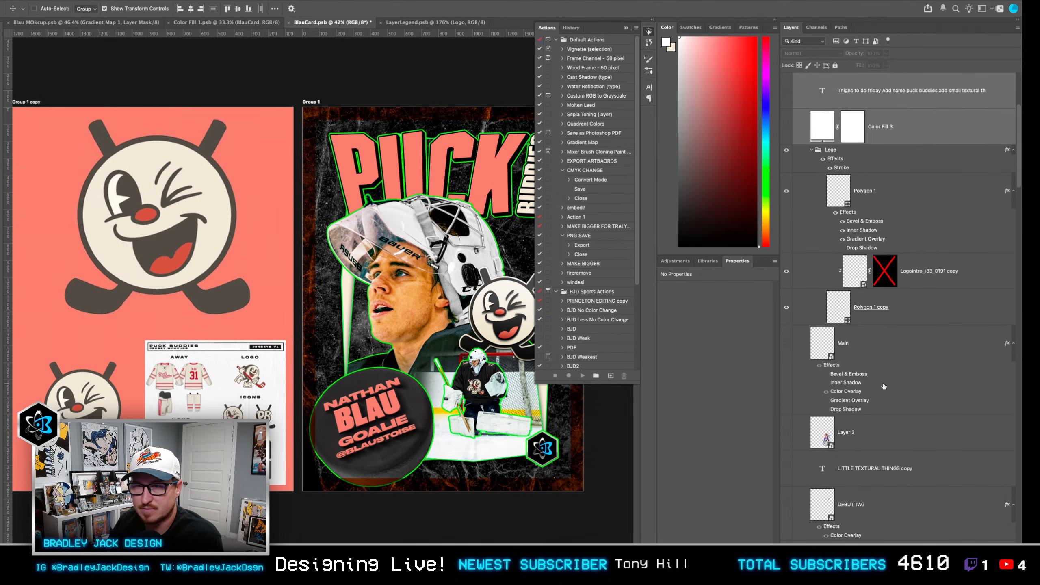
scroll(873, 249, up, 2)
drag(786, 225, 786, 189)
Delete all to-do text above the "ADD SMALL TEXTURAL THINGS" note.
drag(448, 210, 258, 165)
key(t)
key(BackSpace)
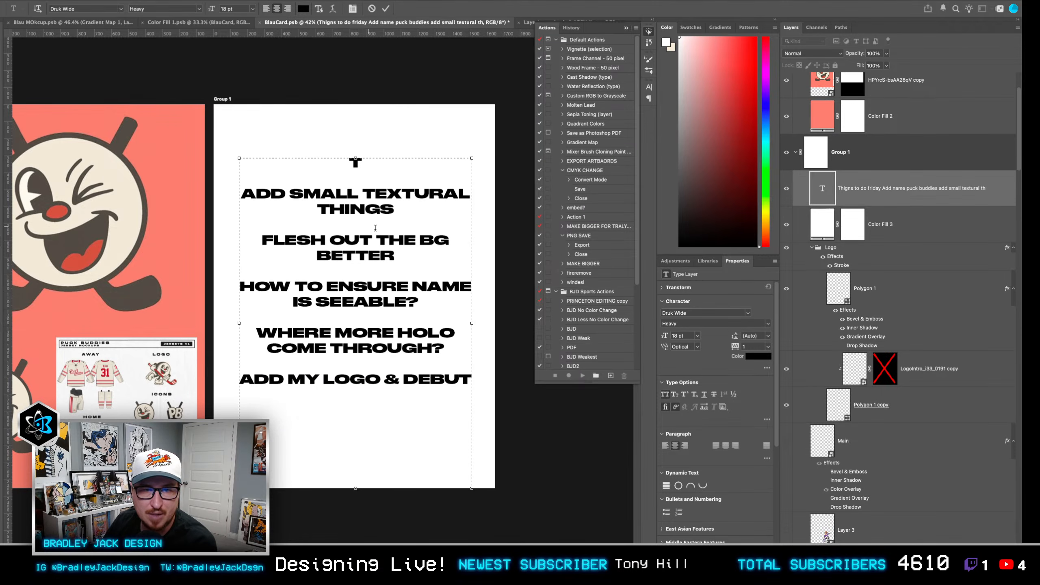
key(BackSpace)
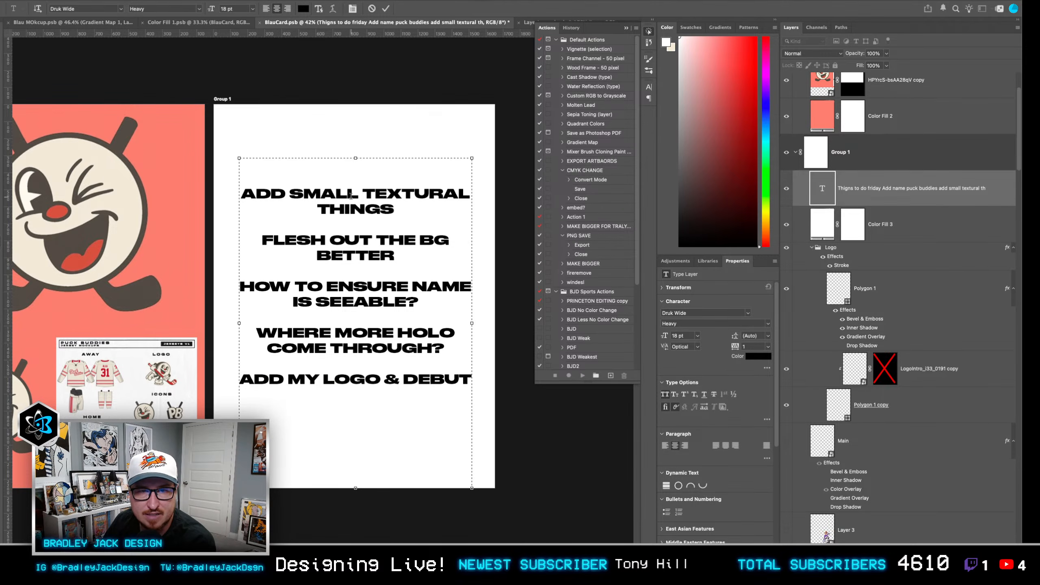
drag(419, 259, 263, 243)
click(314, 260)
Delete the "HOW TO ENSURE NAME IS SEEABLE?" and "WHERE MORE HOLO COME THROUGH?" notes from the to-do list.
drag(429, 304, 240, 287)
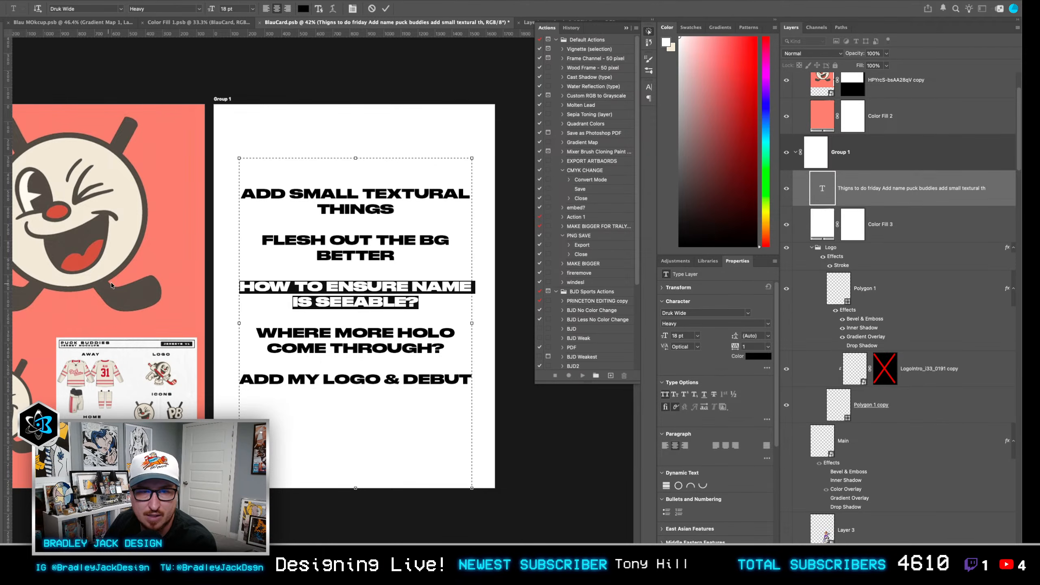
key(BackSpace)
drag(470, 330, 257, 313)
key(BackSpace)
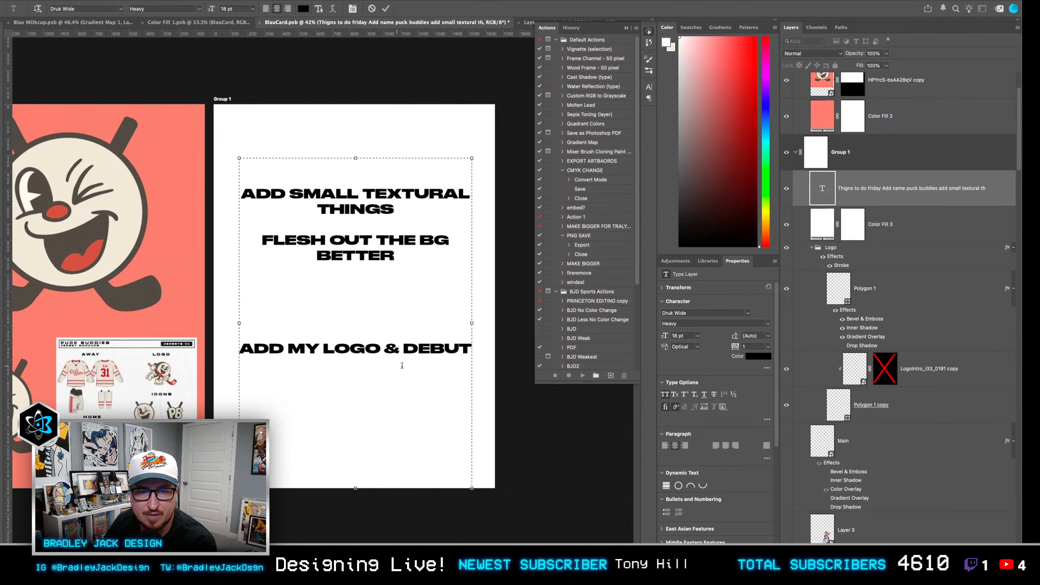
Replace the "ADD MY LOGO & DEBUT" note with "MORE PATTERNS IN BG?" in the to-do list.
drag(469, 367, 253, 339)
key(BackSpace)
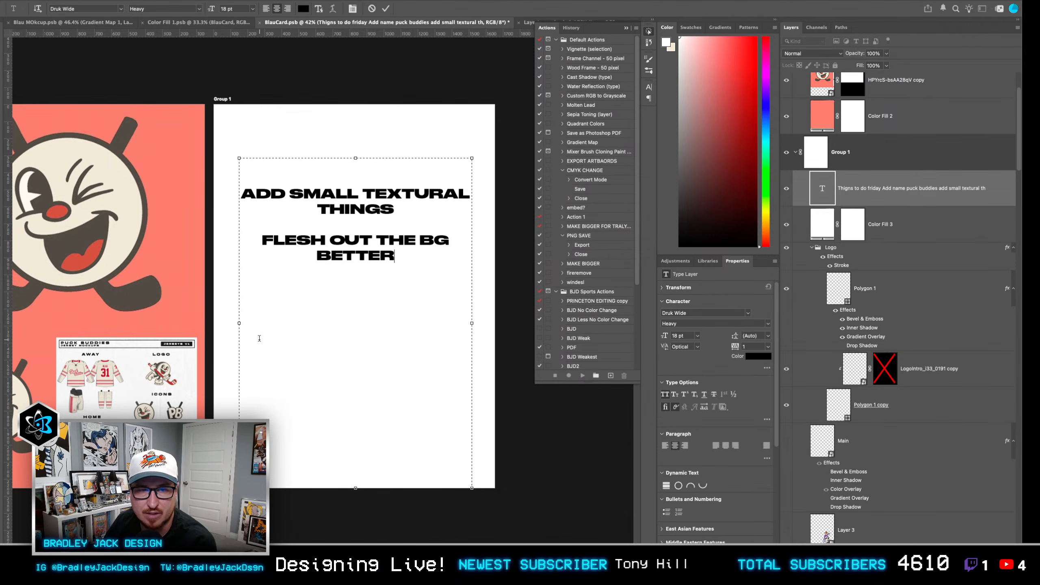
text(MORE )
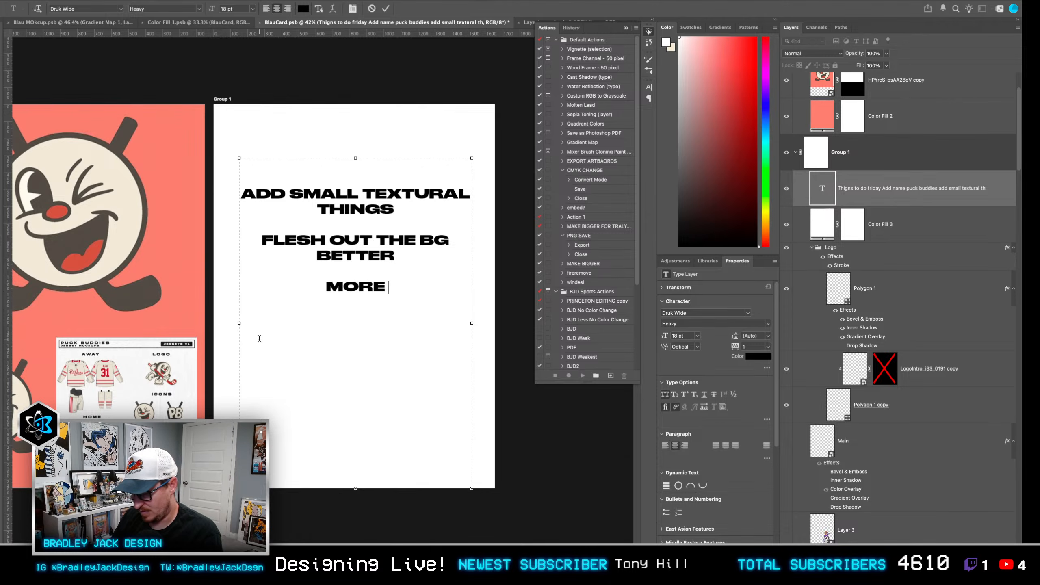
text(PATTERNS IN BG?)
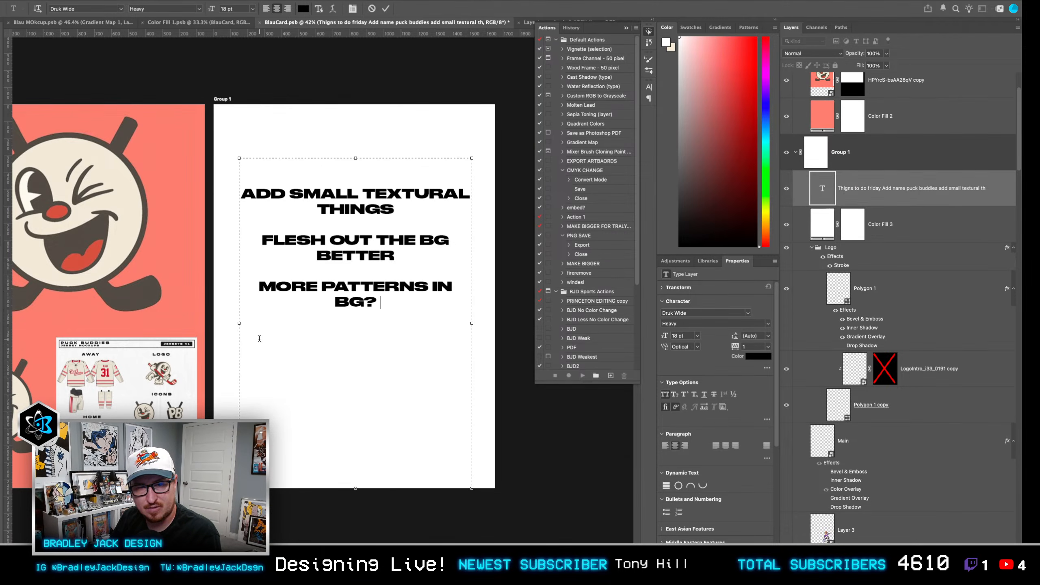
Hide the to-do text and Color Fill 3 to check the card artwork underneath, and show both layers again.
drag(786, 222, 790, 196)
click(786, 225)
click(787, 191)
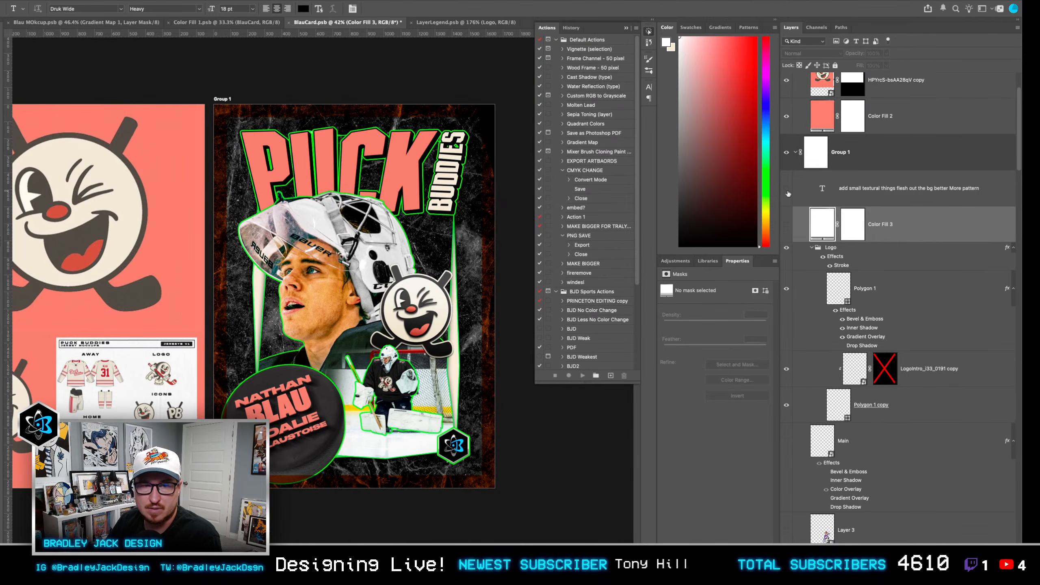
drag(787, 225, 787, 190)
Add the note "FILL SPOT WITH WHAT? #??" below the last to-do item and hide the to-do text and Color Fill 3.
click(377, 302)
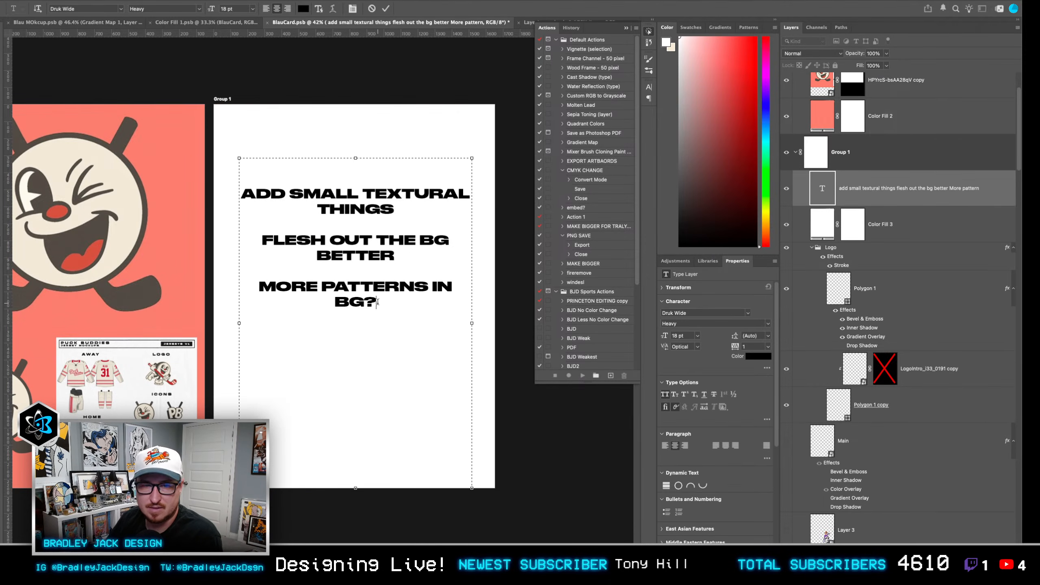
text(fill spot with what?)
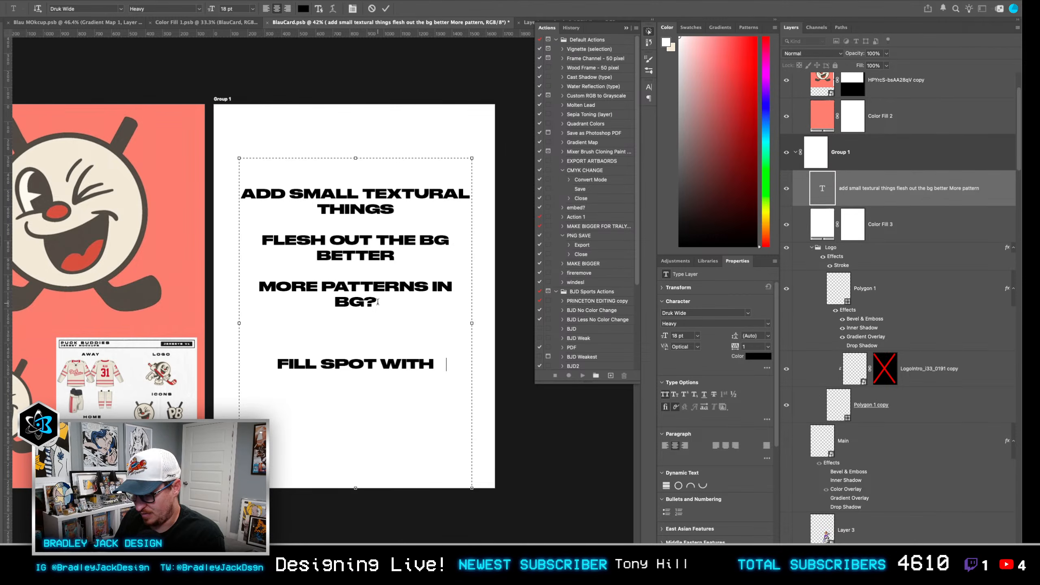
text( #??)
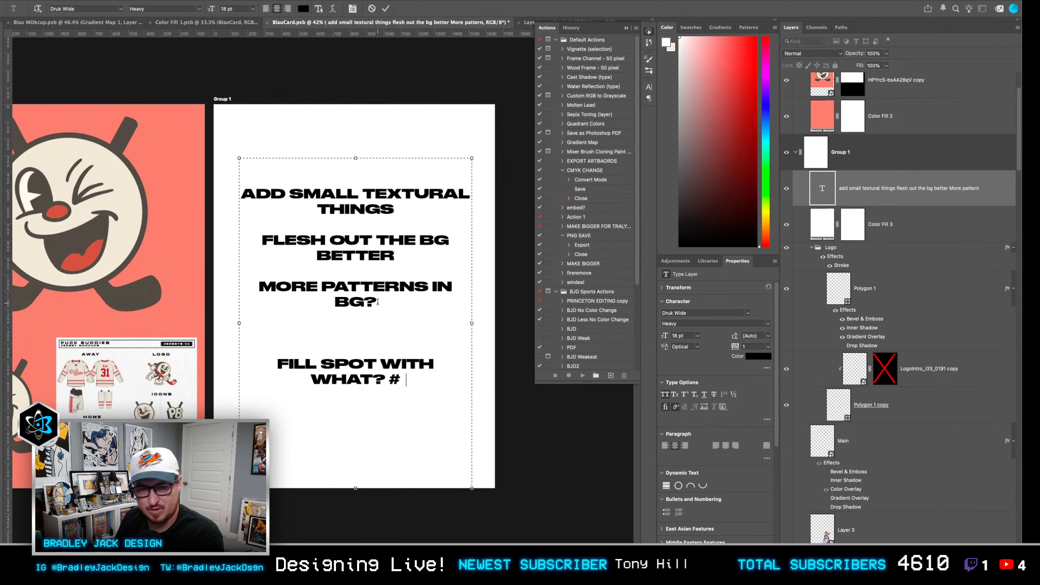
click(795, 226)
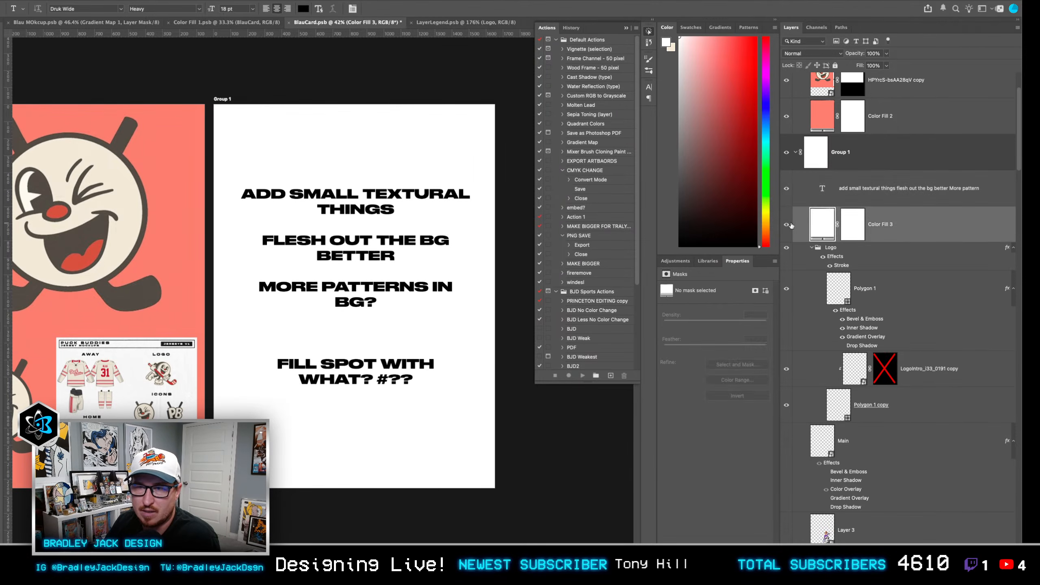
click(786, 224)
click(785, 192)
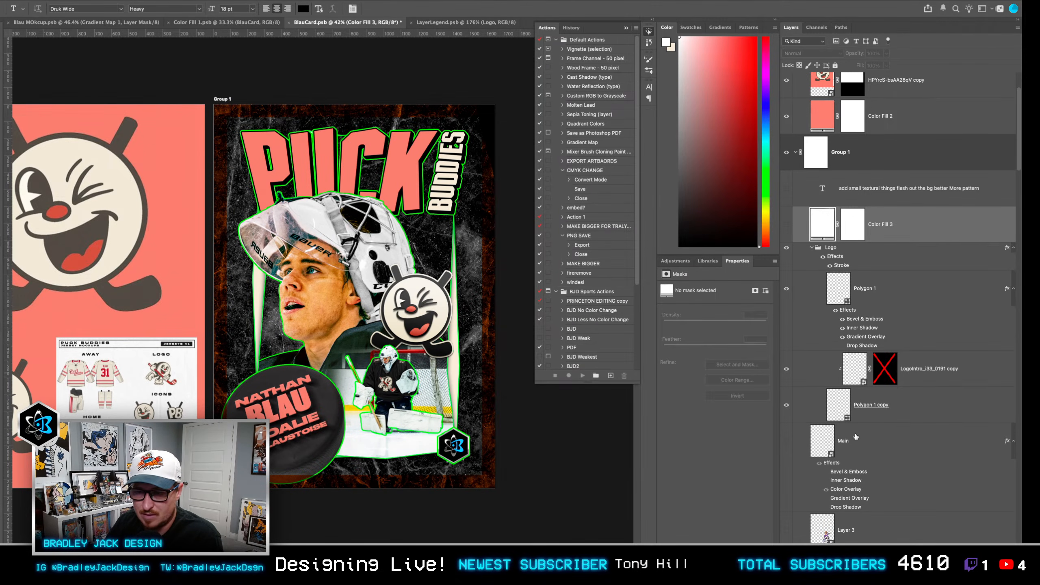
Select the Puck group on the card and nudge it slightly left and down.
scroll(855, 437, down, 4)
key(v)
right_click(274, 397)
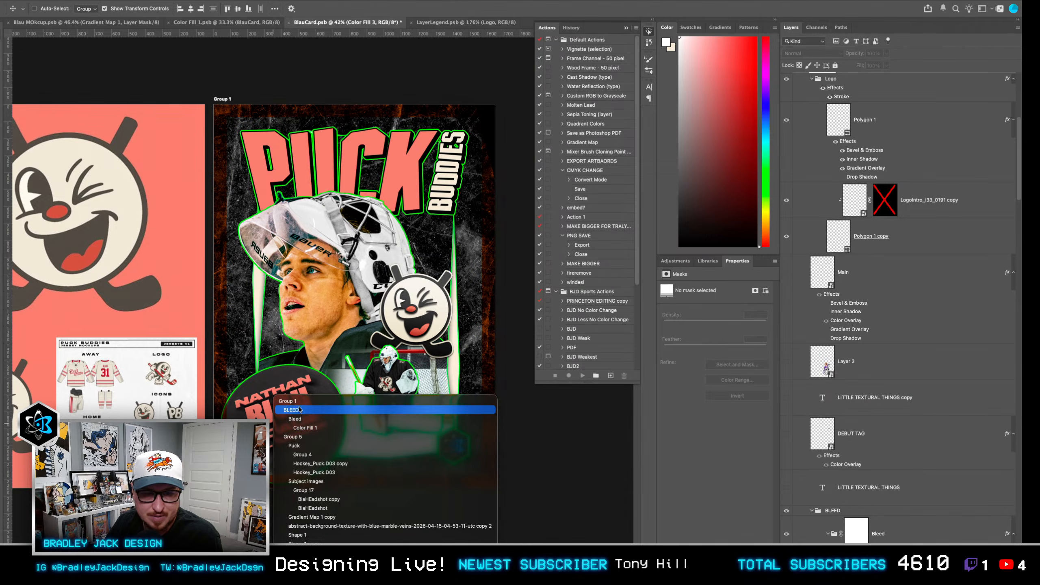
click(313, 445)
key(Left)
key(Left)
key(Left)
key(Left)
key(Left)
key(Left)
key(Down)
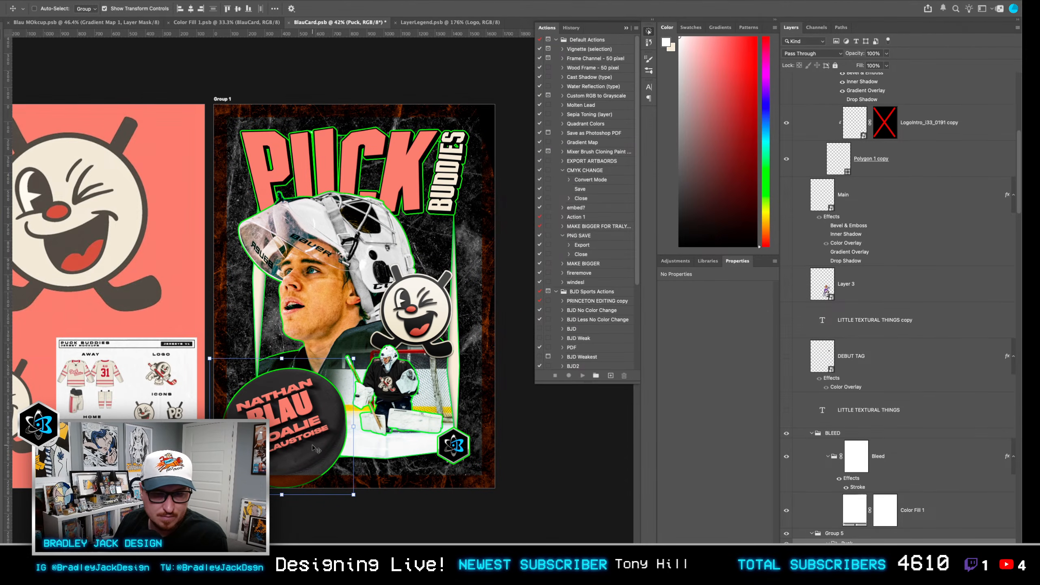
Shift the Puck group slightly down with Free Transform and save BlauCard.psb.
key(super+t)
drag(369, 422, 369, 428)
key(Return)
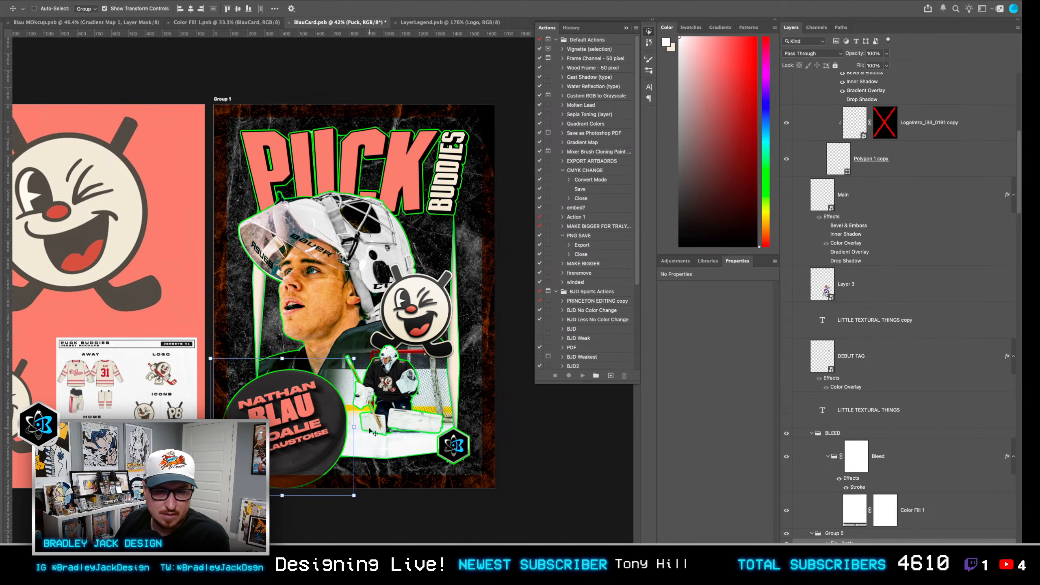
key(super+s)
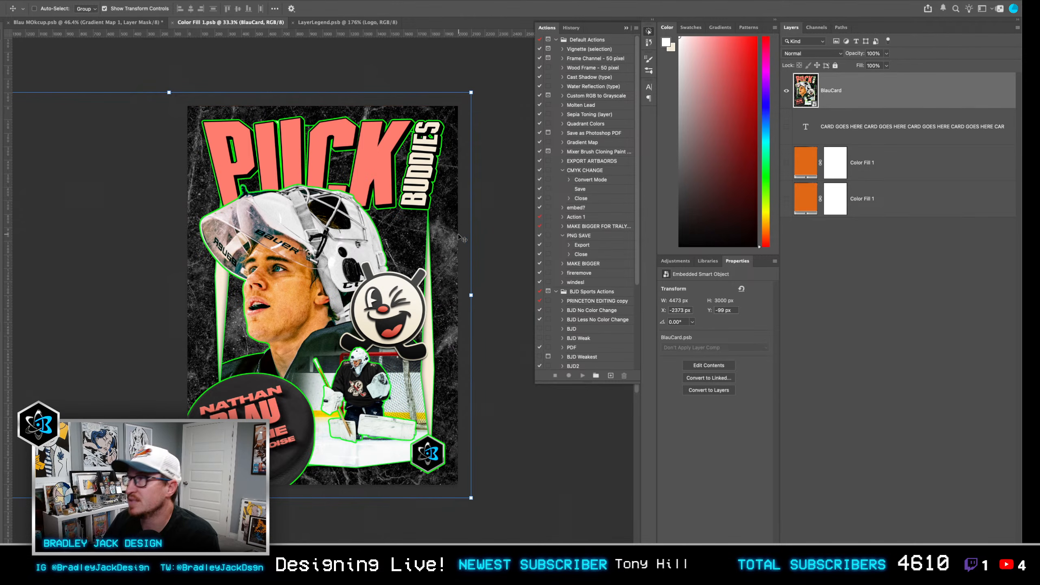
Close the LayerLegend.psb document.
click(339, 40)
drag(339, 40, 338, 29)
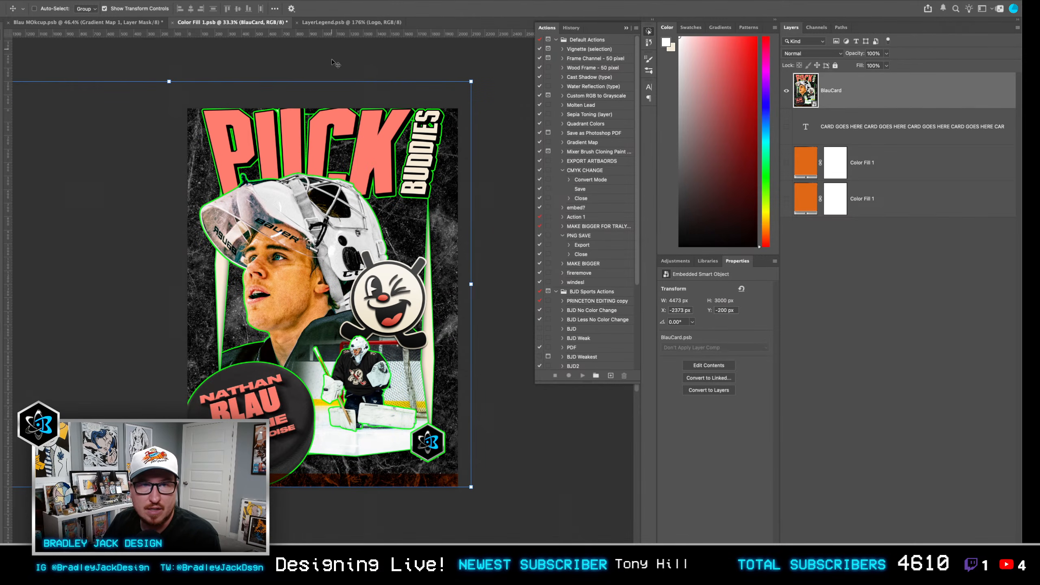
click(336, 22)
key(super+w)
key(d)
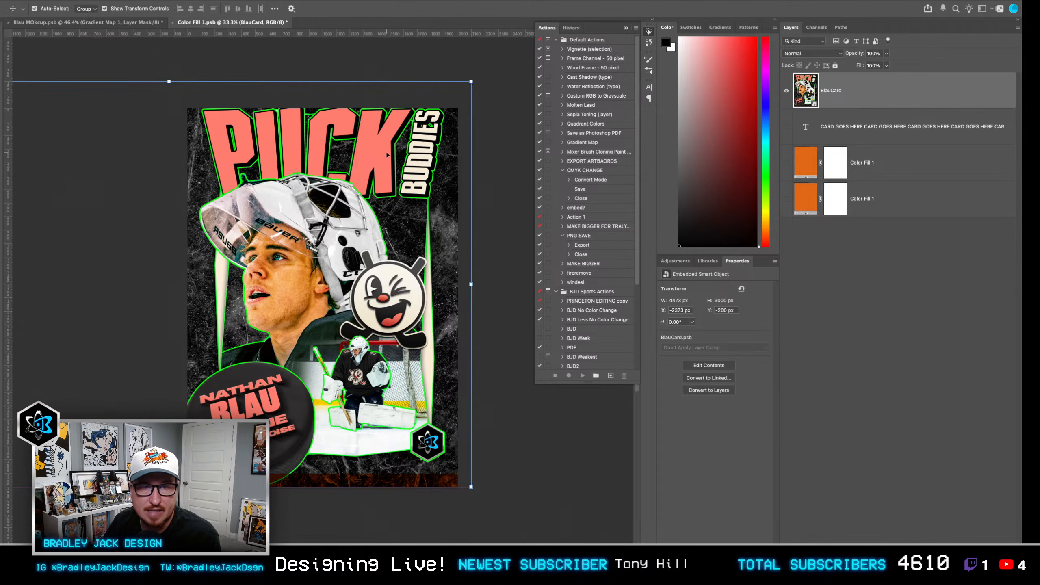
Undo the last move of the BlauCard layer and save Color Fill 1.psb and the Blau MOkcup.psb mockup.
key(super+z)
key(super+s)
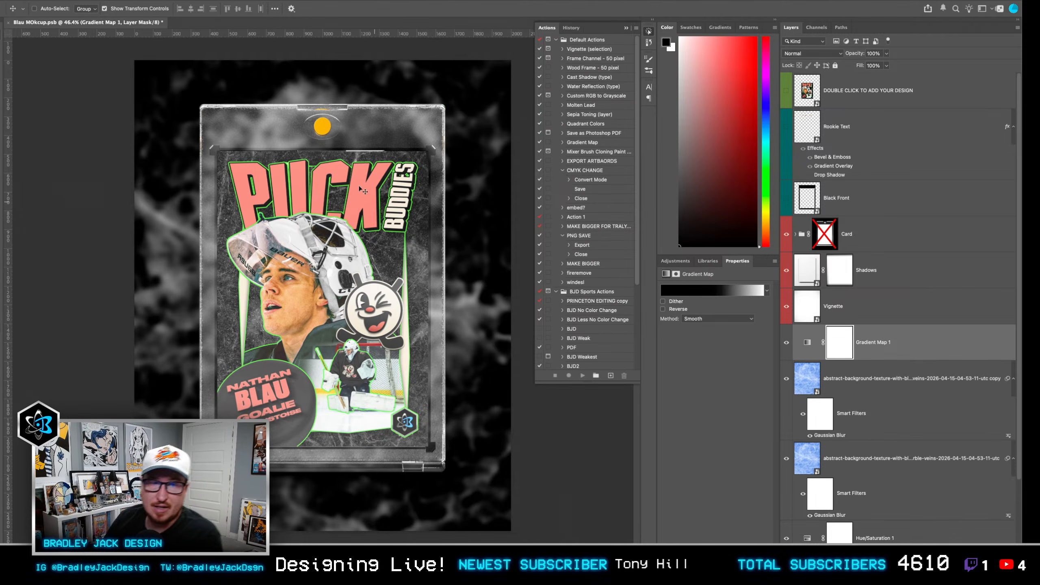
key(ctrl+s)
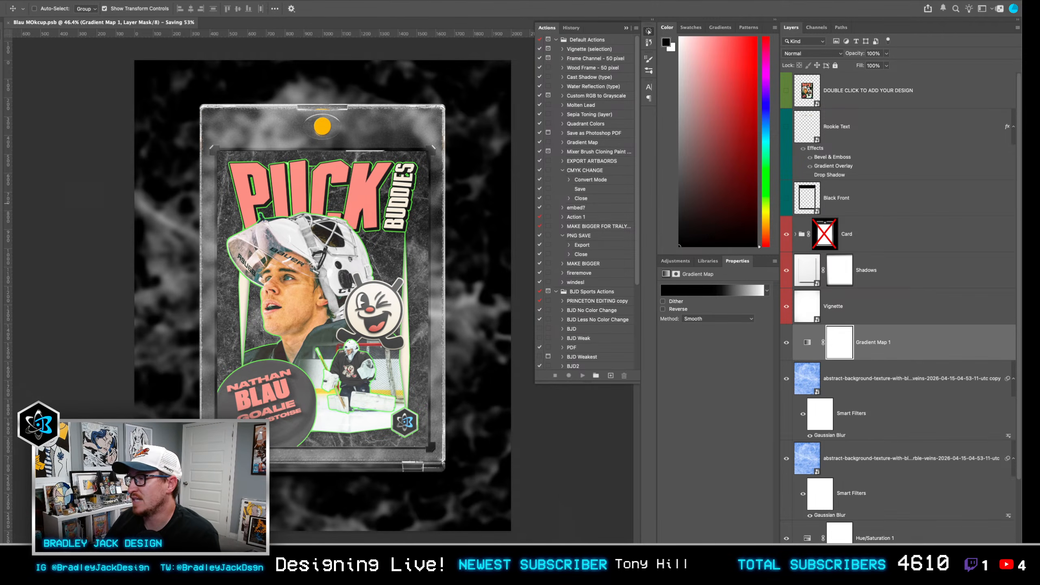